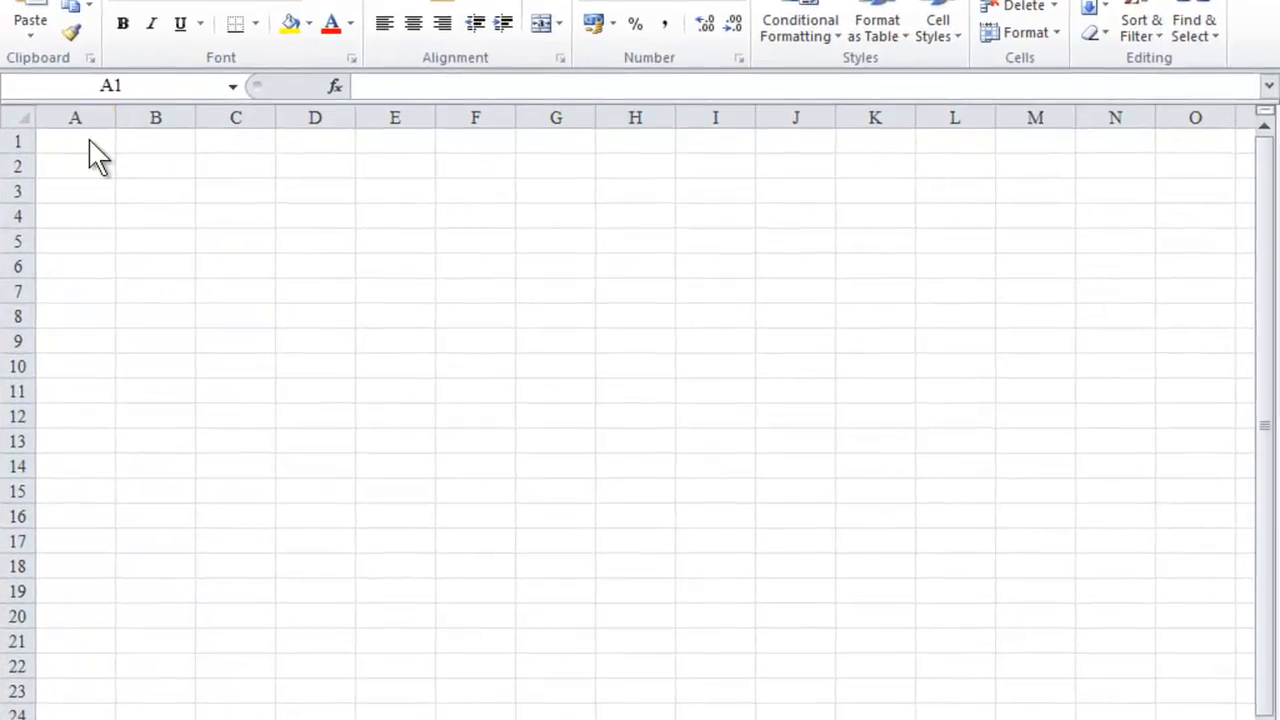
- Enter the values 2, 5, 8, 9 and 10 in cells A1 through A5
{"action": "type", "text": "2"}
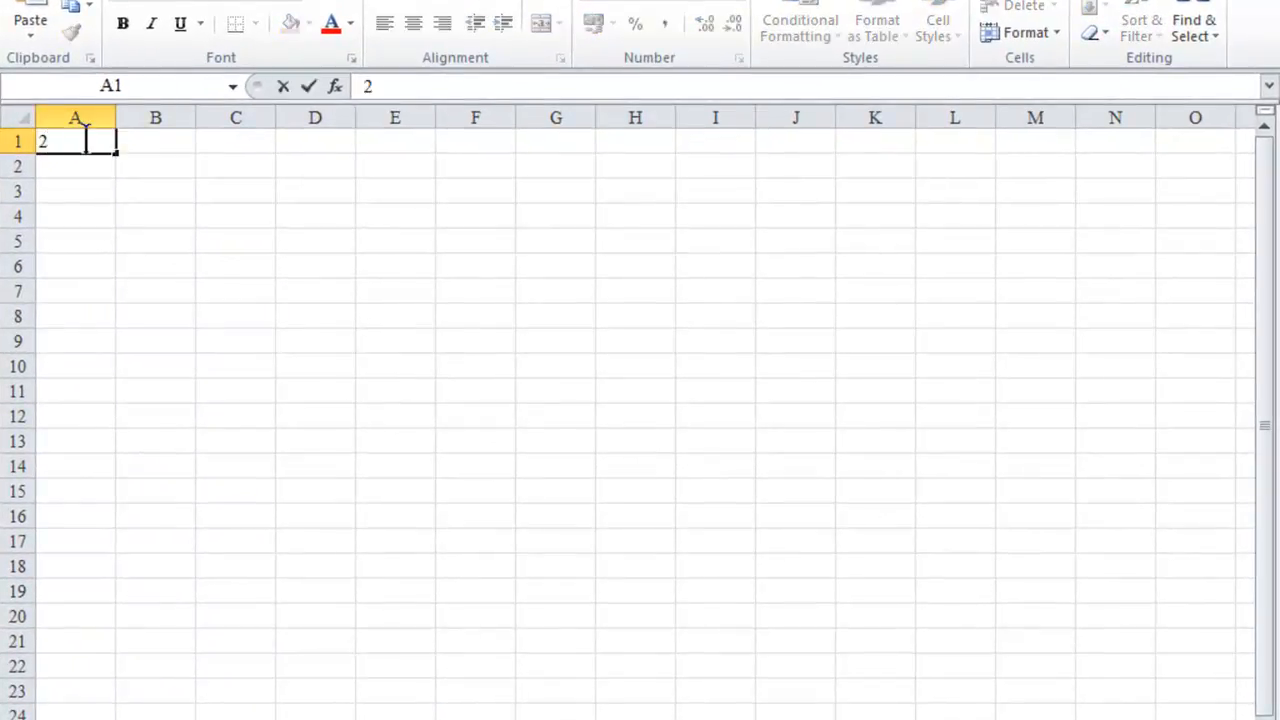
{"action": "key", "text": "Return"}
{"action": "type", "text": "5"}
{"action": "key", "text": "Return"}
{"action": "type", "text": "8"}
{"action": "key", "text": "Return"}
{"action": "type", "text": "9"}
{"action": "key", "text": "Return"}
{"action": "type", "text": "10"}
{"action": "key", "text": "Return"}
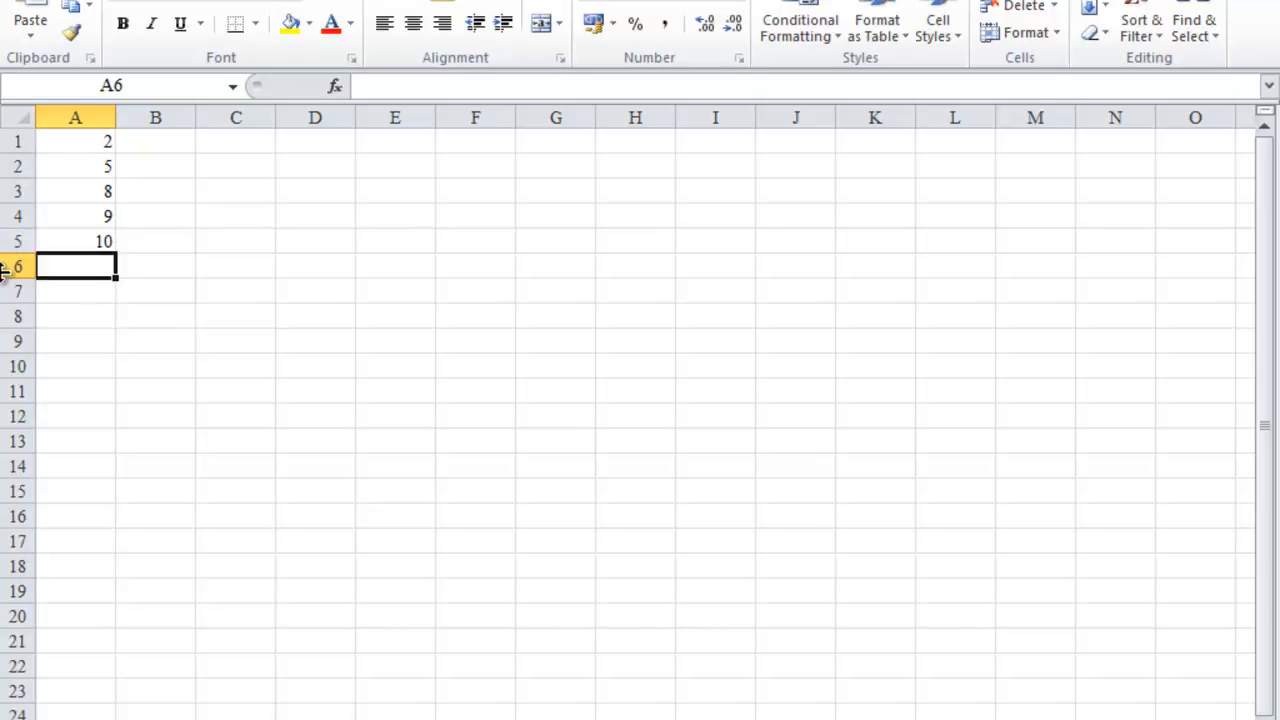
- Assign the range name Data to cells A1:A5
{"action": "scroll", "coordinate": [75, 150], "scroll_direction": "up", "scroll_amount": 1, "text": "ctrl"}
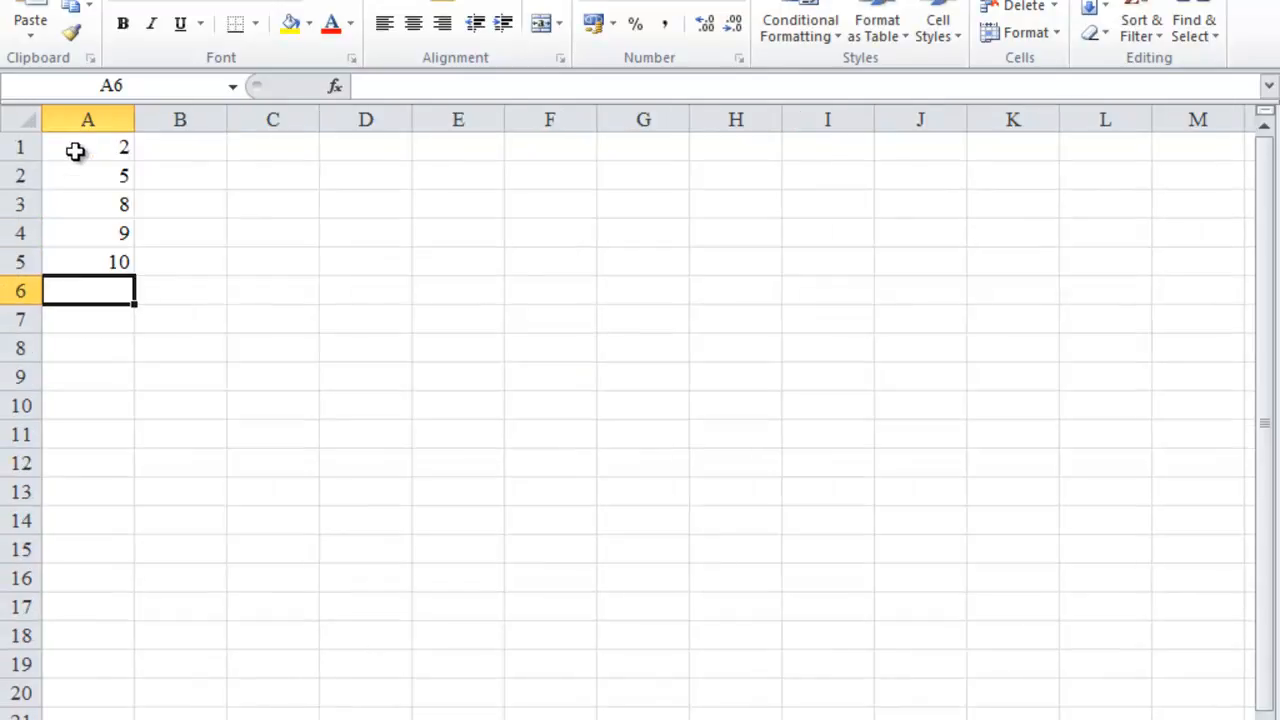
{"action": "scroll", "coordinate": [75, 150], "scroll_direction": "up", "scroll_amount": 1, "text": "ctrl"}
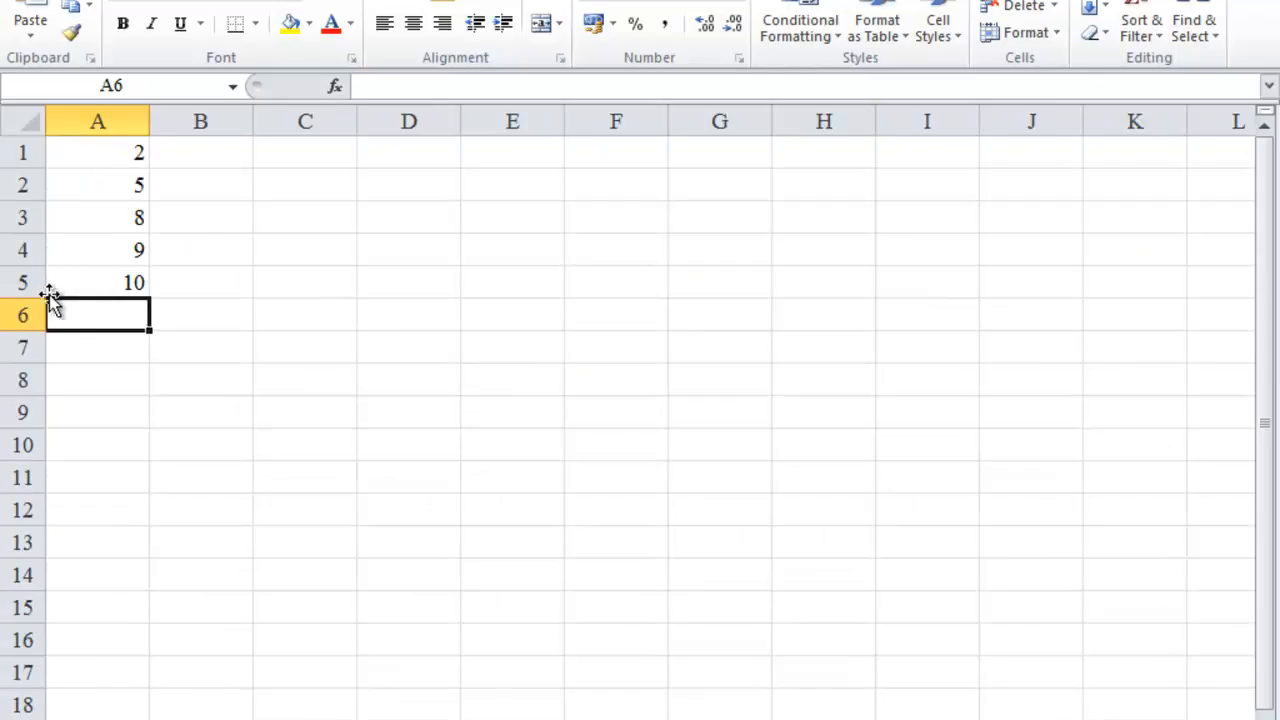
{"action": "left_click_drag", "start_coordinate": [111, 160], "coordinate": [106, 277]}
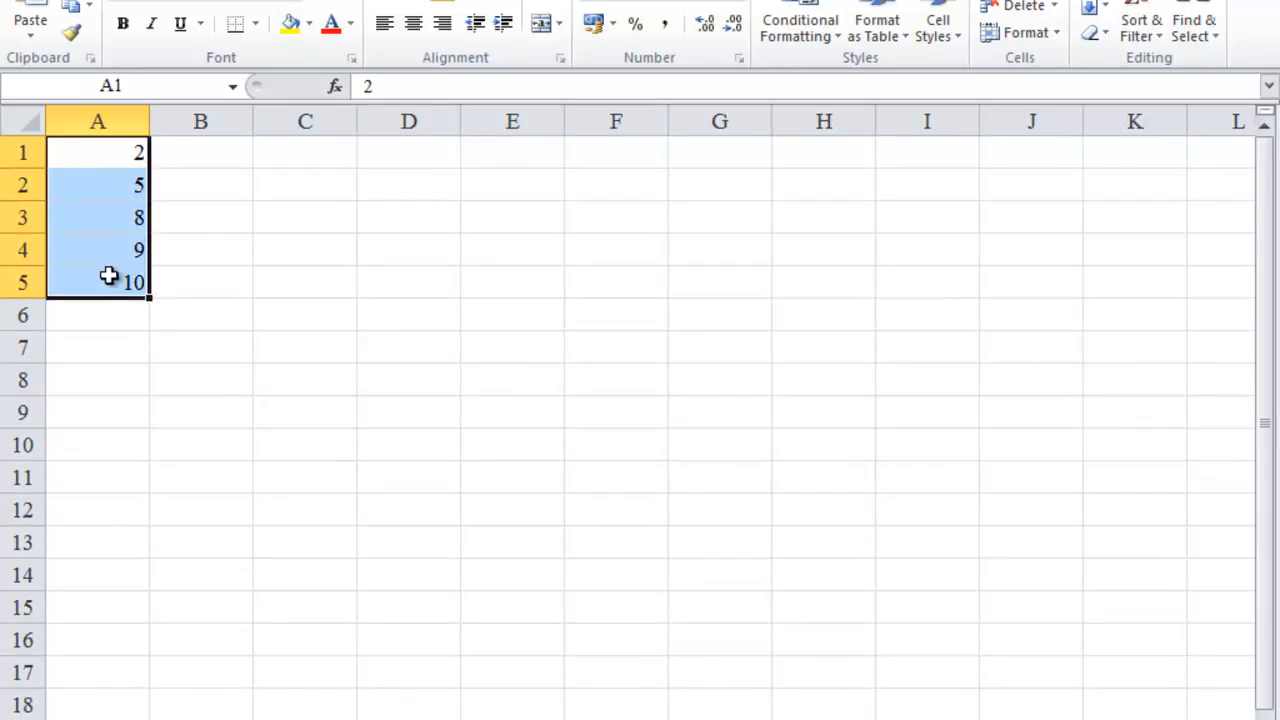
{"action": "left_click", "coordinate": [131, 85]}
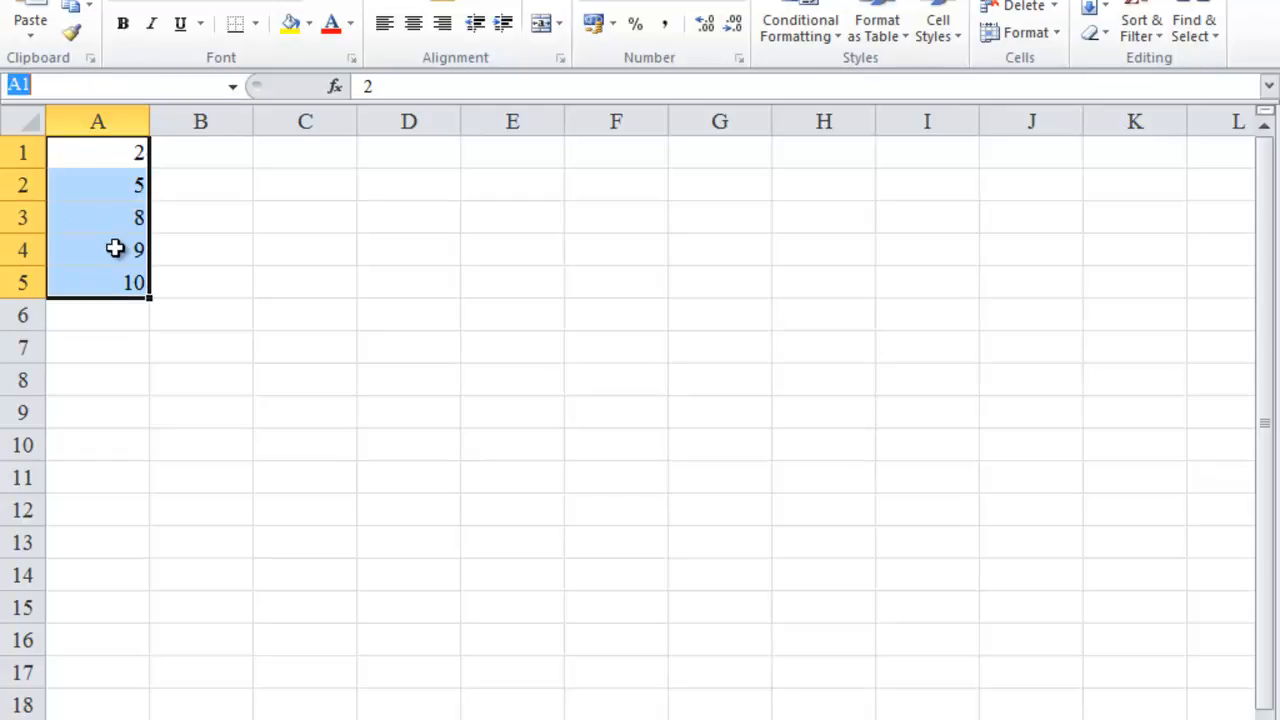
{"action": "type", "text": "Data"}
{"action": "key", "text": "Return"}
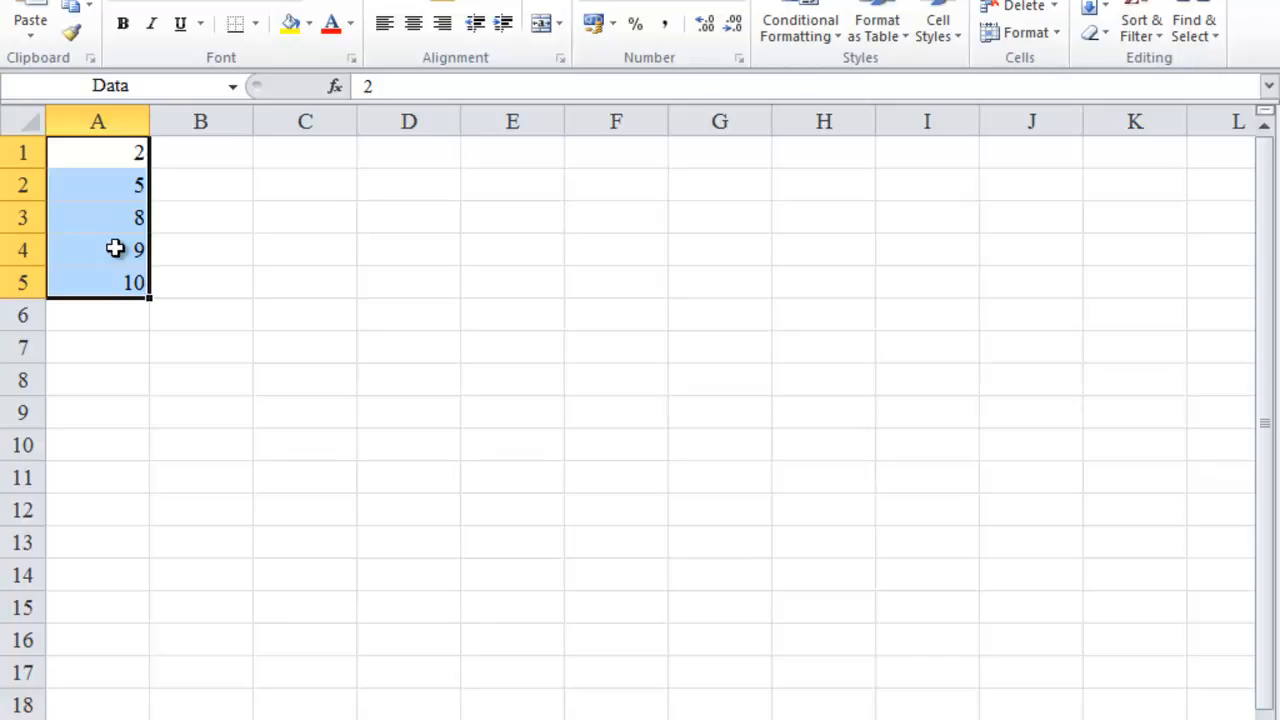
- Enter a SUM formula in cell C1 that totals the named range Data
{"action": "left_click", "coordinate": [294, 162]}
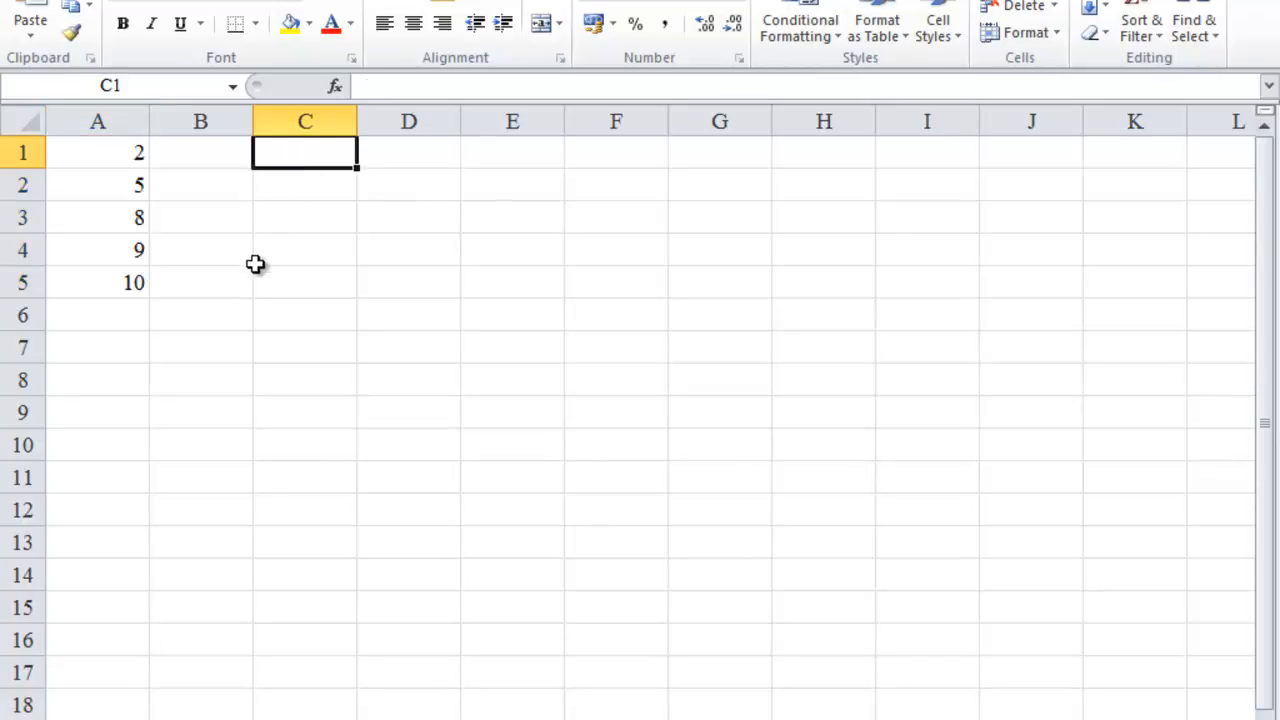
{"action": "type", "text": "=sum"}
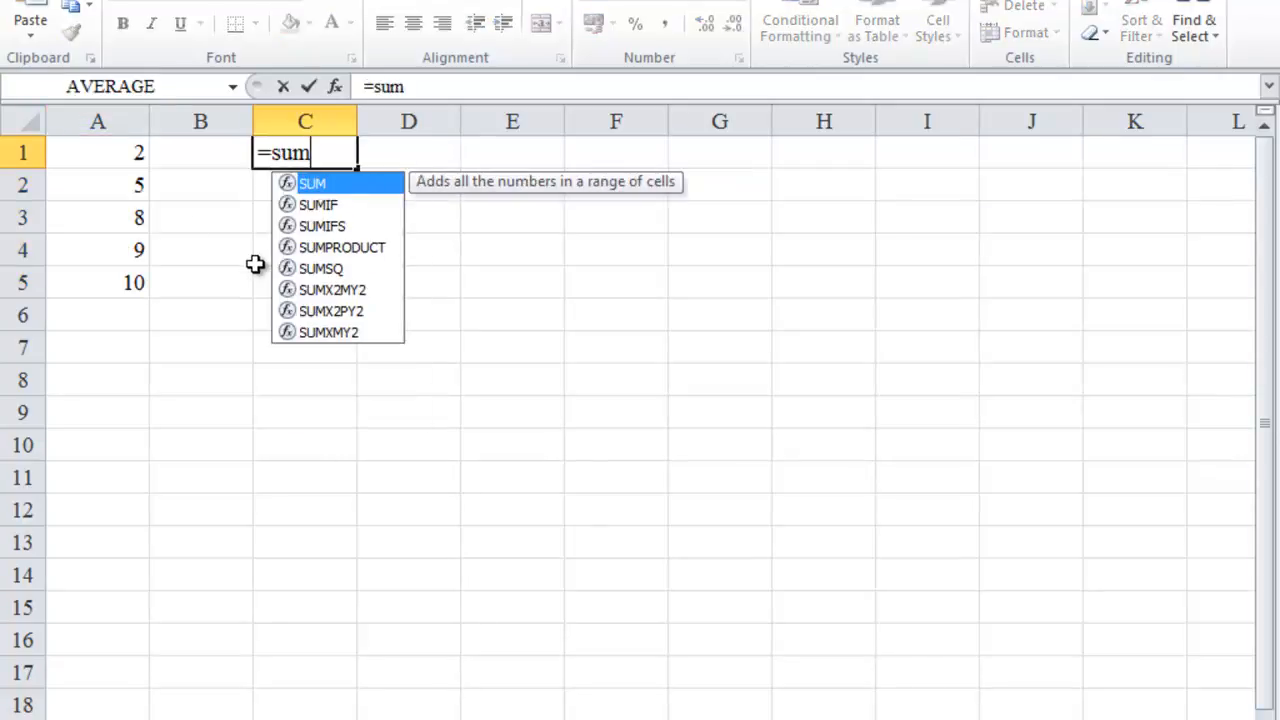
{"action": "type", "text": "("}
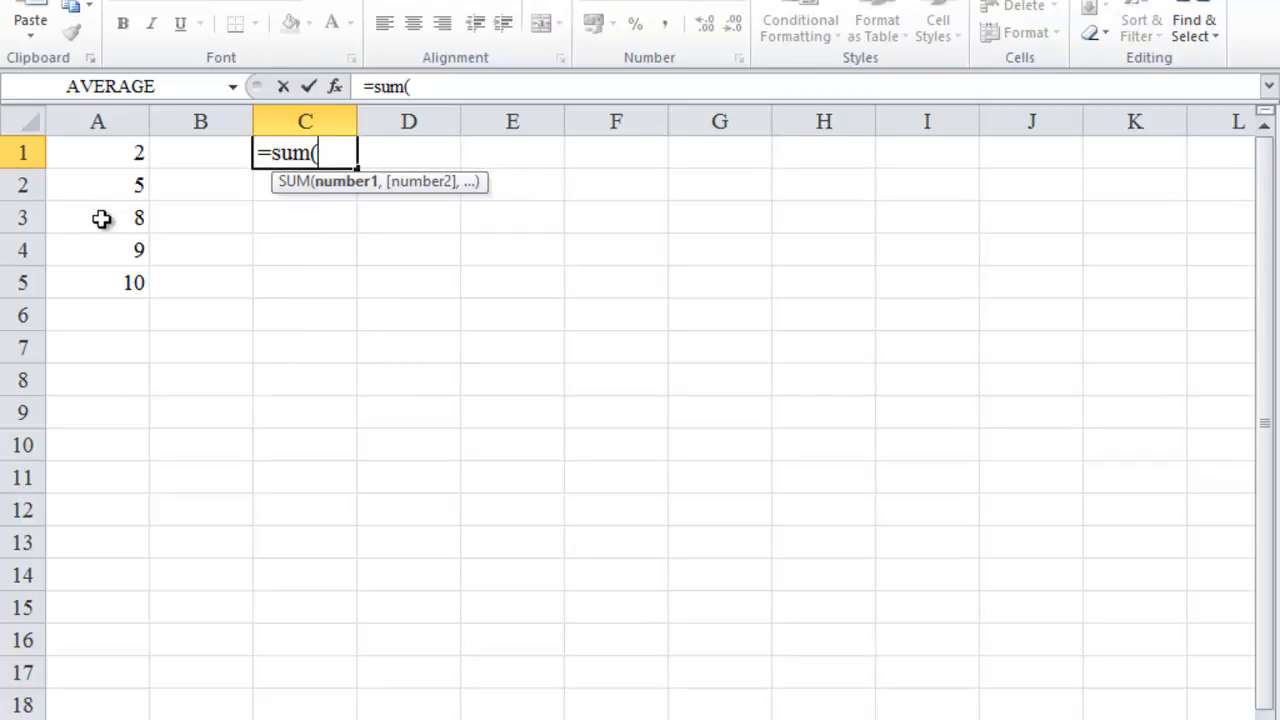
{"action": "type", "text": "Da"}
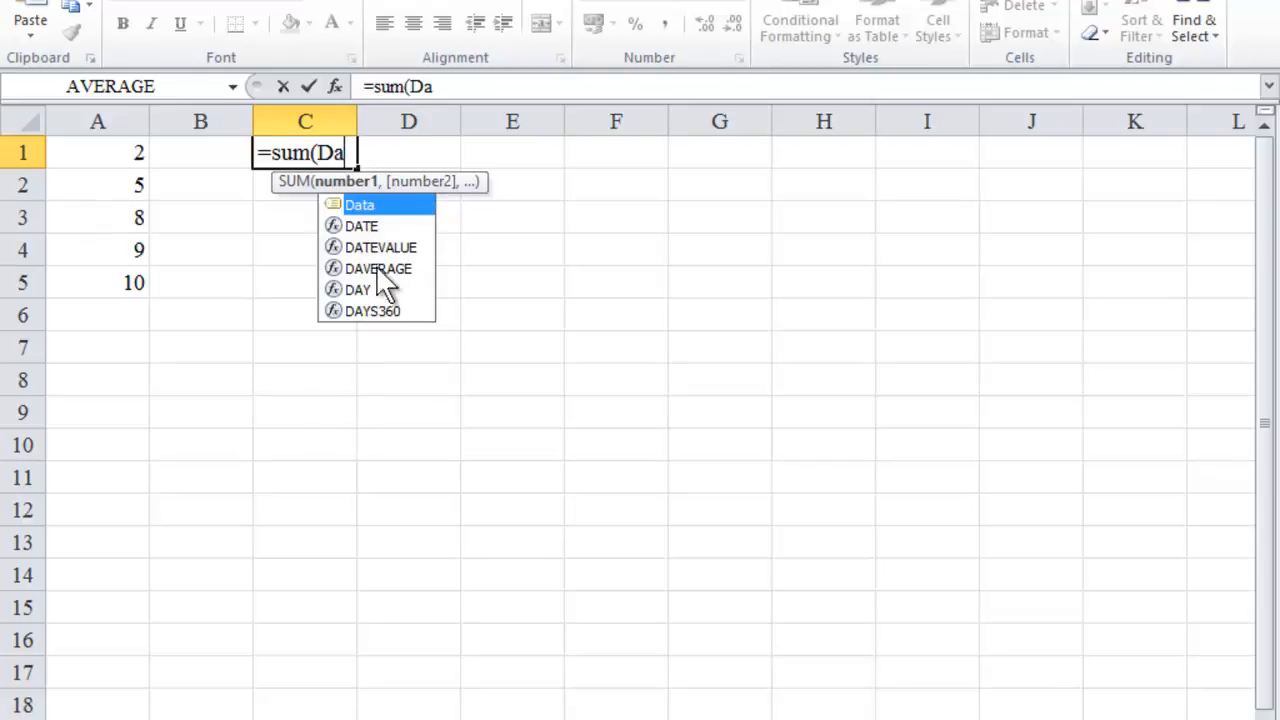
{"action": "double_click", "coordinate": [390, 207]}
{"action": "type", "text": ")"}
{"action": "key", "text": "Return"}
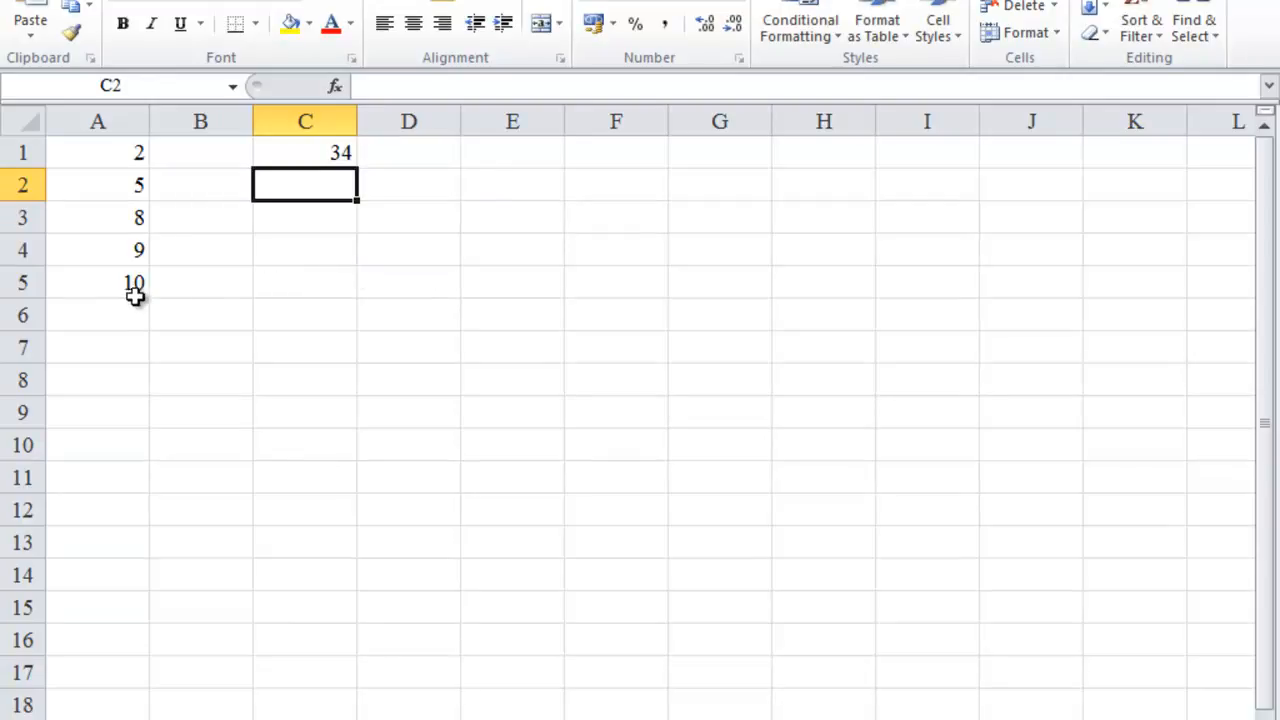
- Add the value 20 in cell A6, directly below the existing data
{"action": "left_click", "coordinate": [110, 313]}
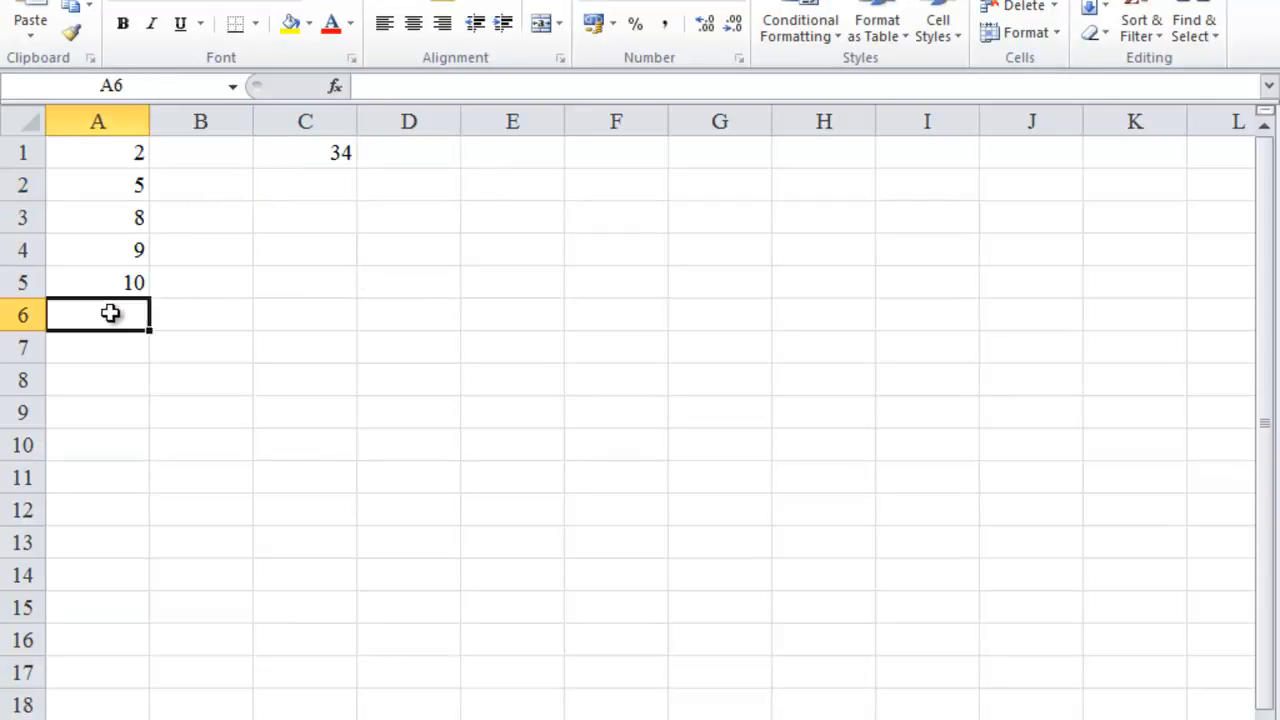
{"action": "type", "text": "20"}
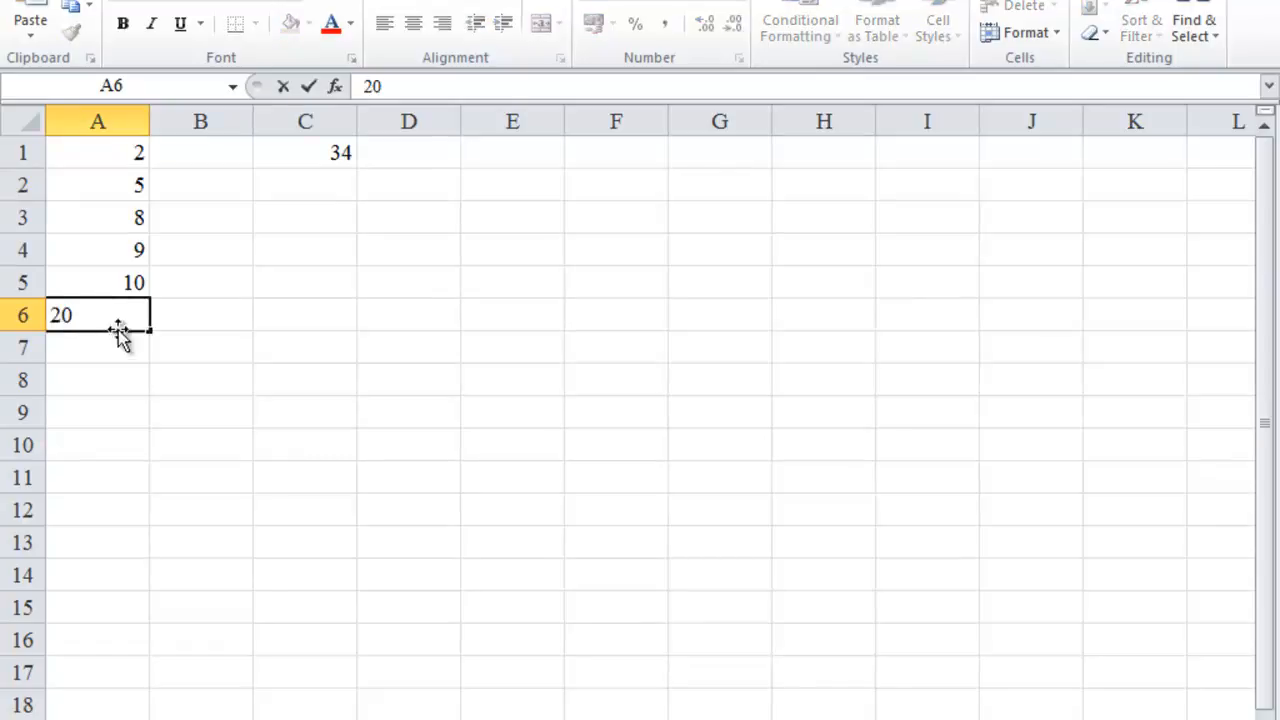
{"action": "left_click", "coordinate": [117, 356]}
- Inspect the SUM formula in cell C1 to check which cells the Data name covers
{"action": "left_click", "coordinate": [320, 153]}
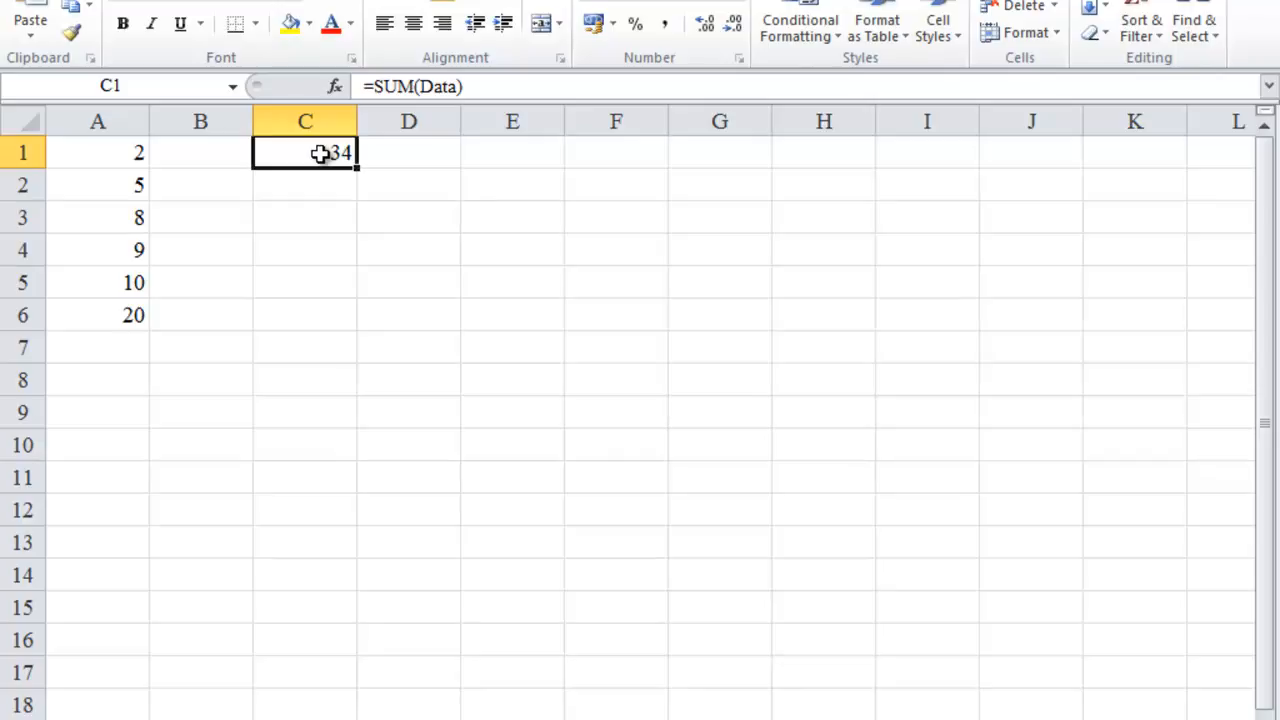
{"action": "double_click", "coordinate": [320, 153]}
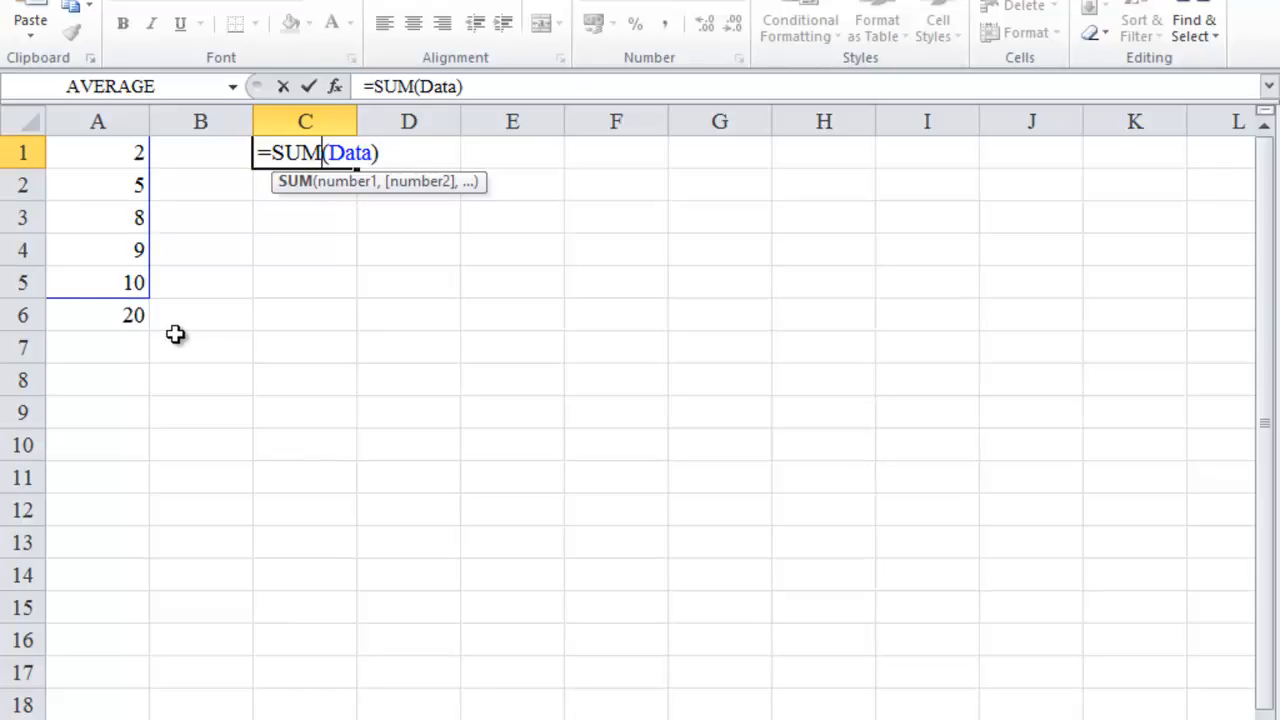
{"action": "key", "text": "ctrl+Return"}
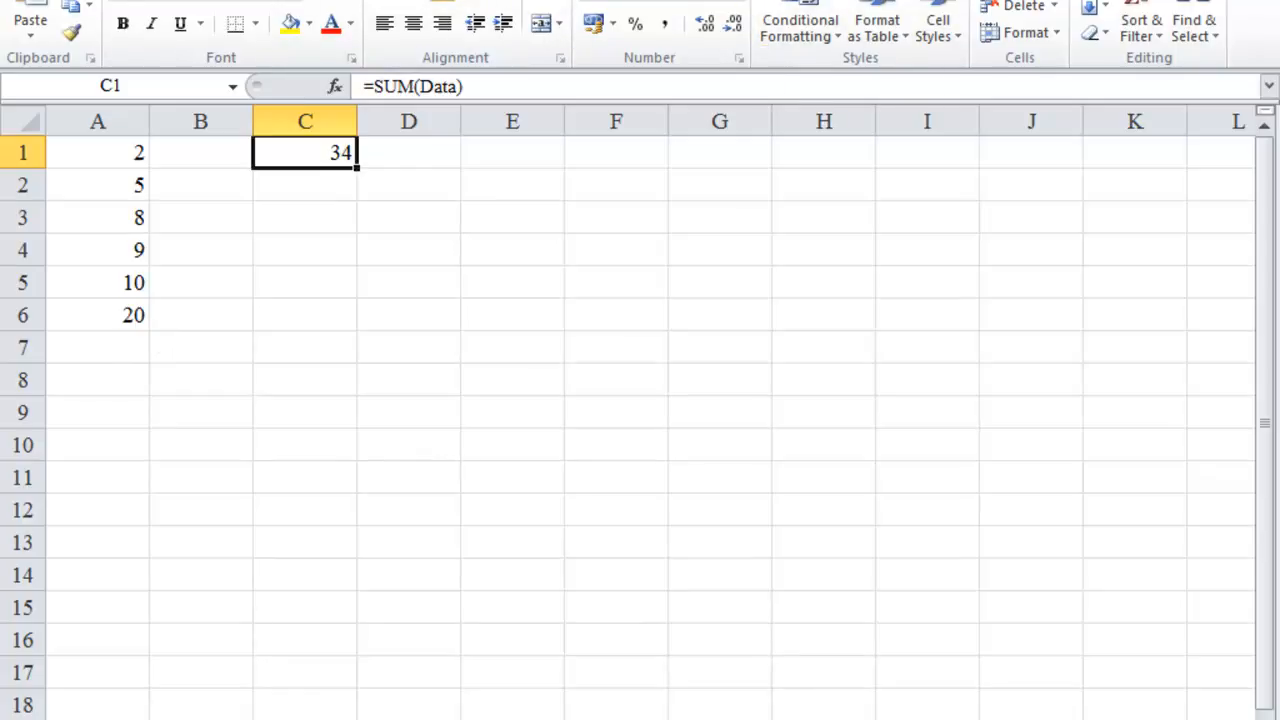
{"action": "left_click", "coordinate": [312, 0]}
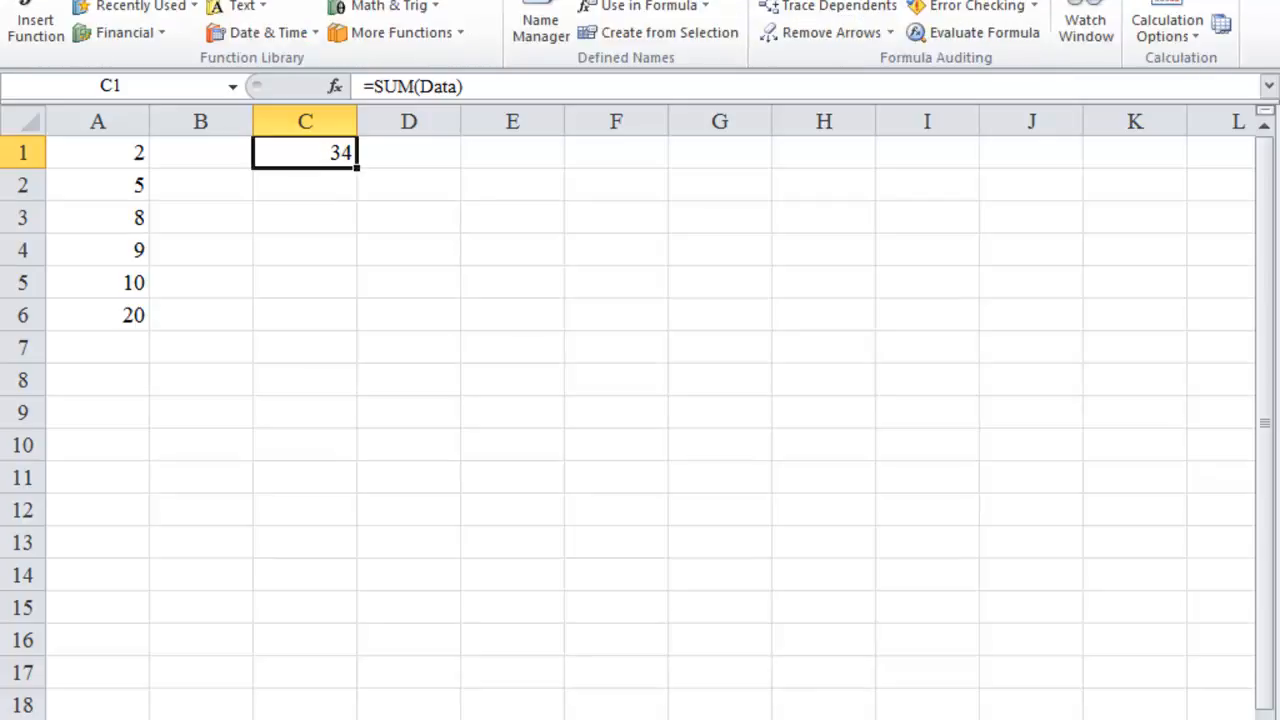
{"action": "left_click", "coordinate": [549, 37]}
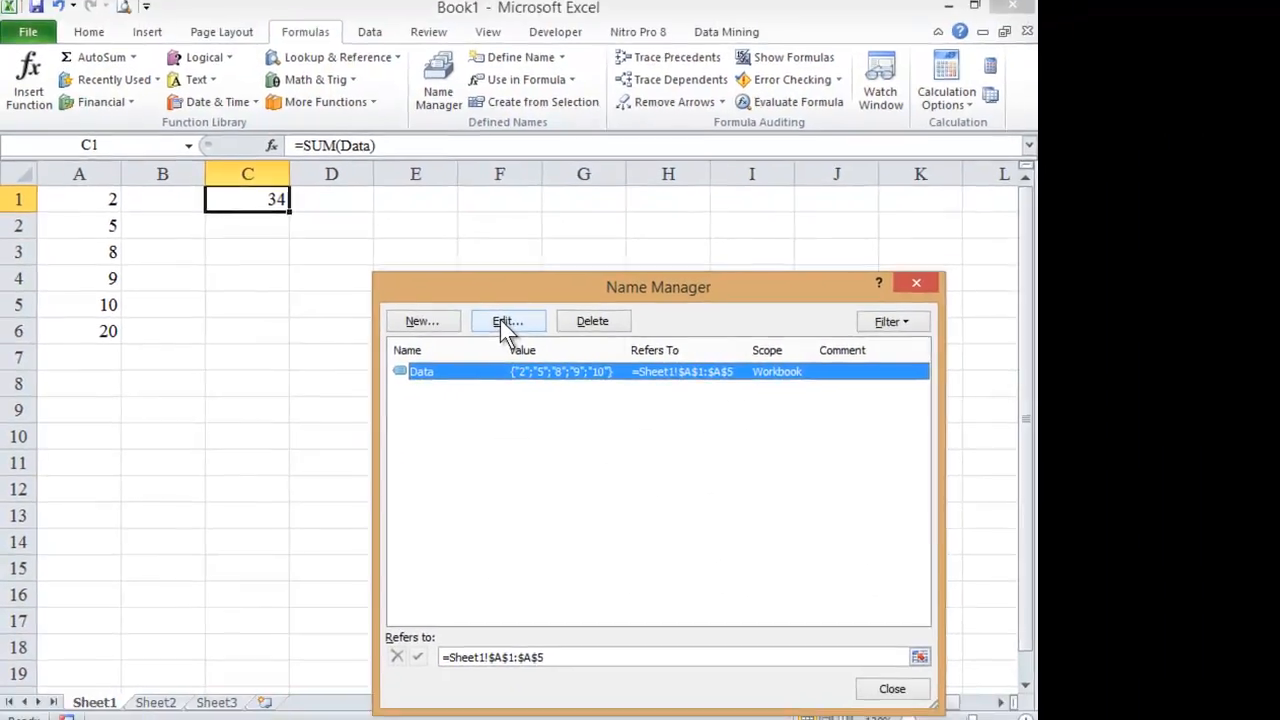
{"action": "left_click", "coordinate": [626, 302]}
{"action": "left_click_drag", "start_coordinate": [639, 389], "coordinate": [520, 225]}
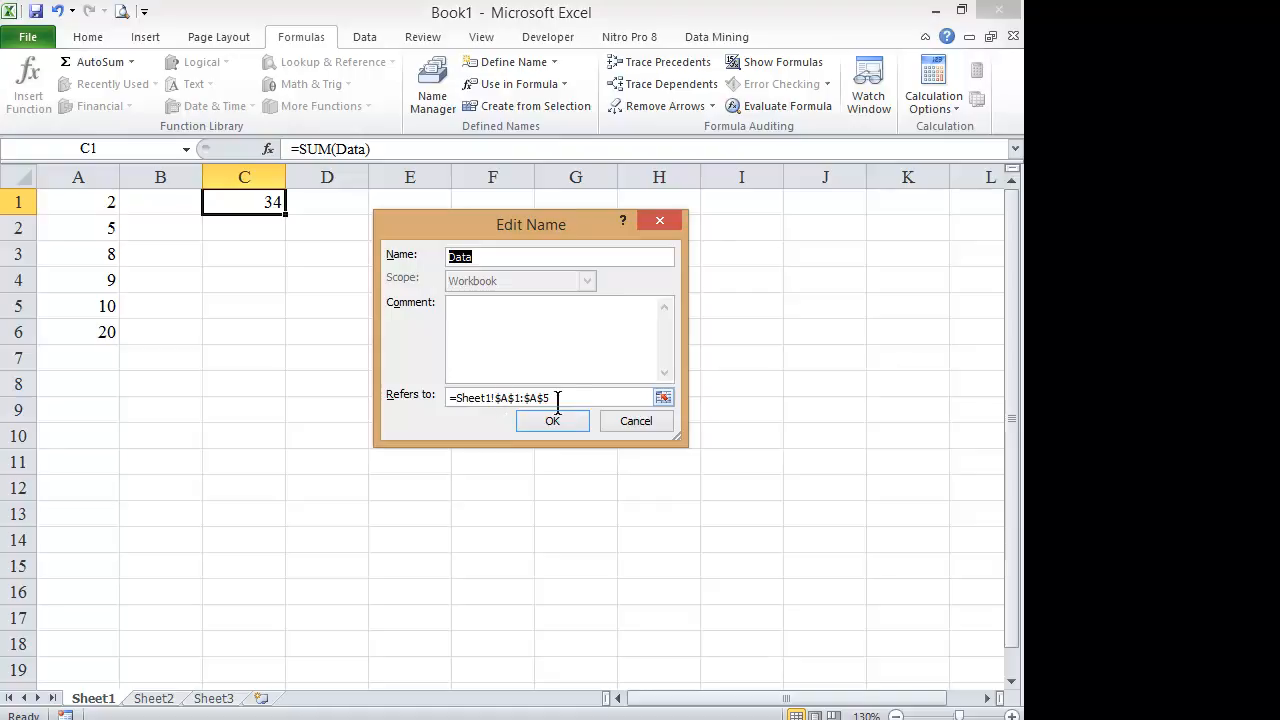
{"action": "left_click_drag", "start_coordinate": [589, 400], "coordinate": [458, 405]}
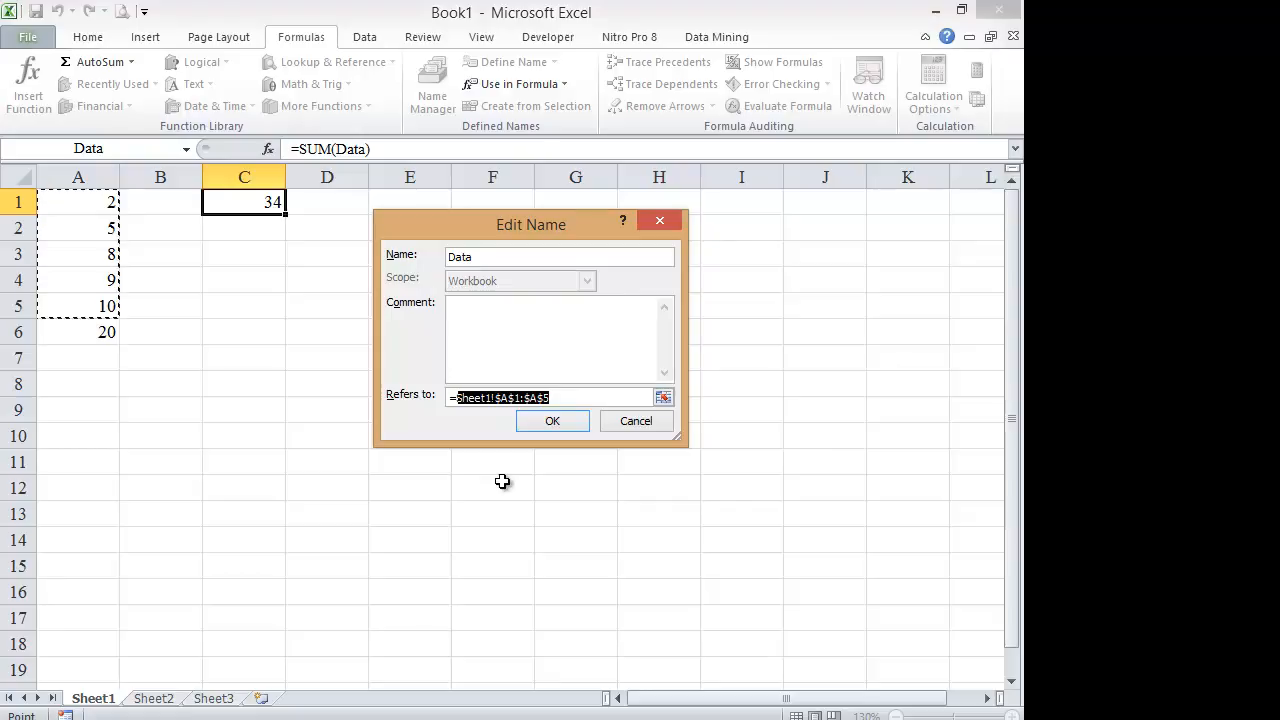
{"action": "type", "text": "of"}
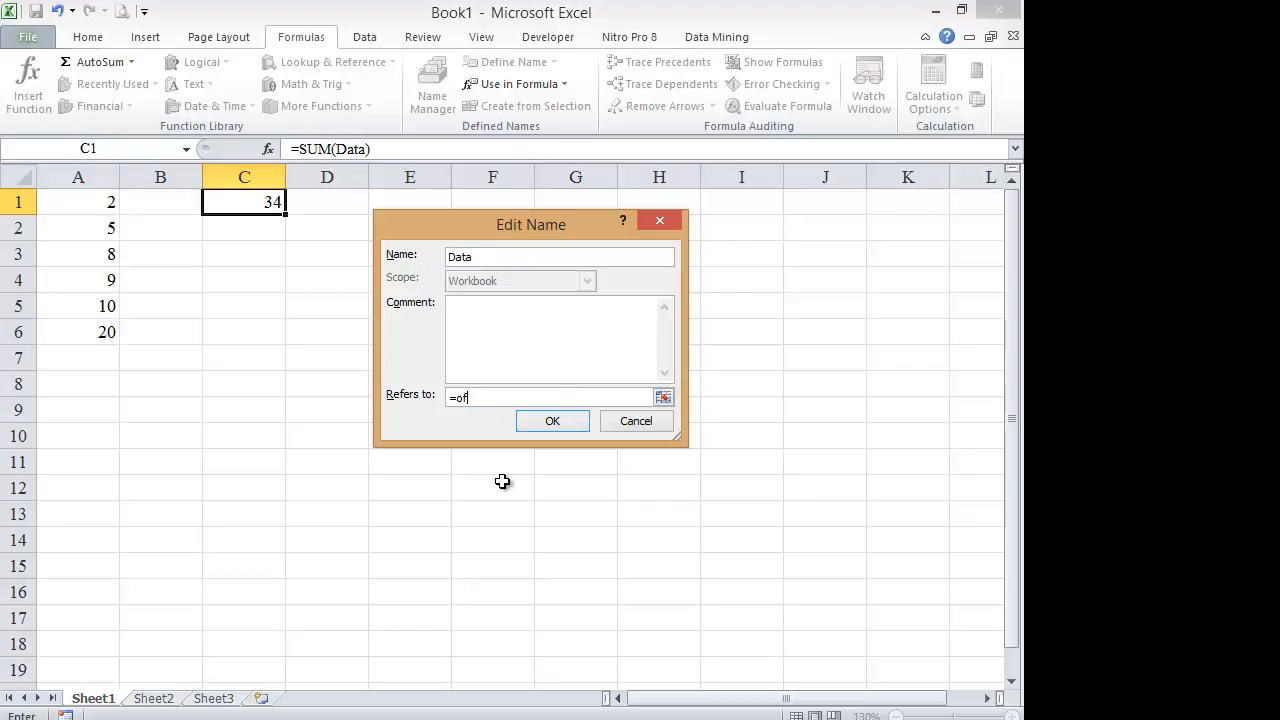
{"action": "type", "text": "fset("}
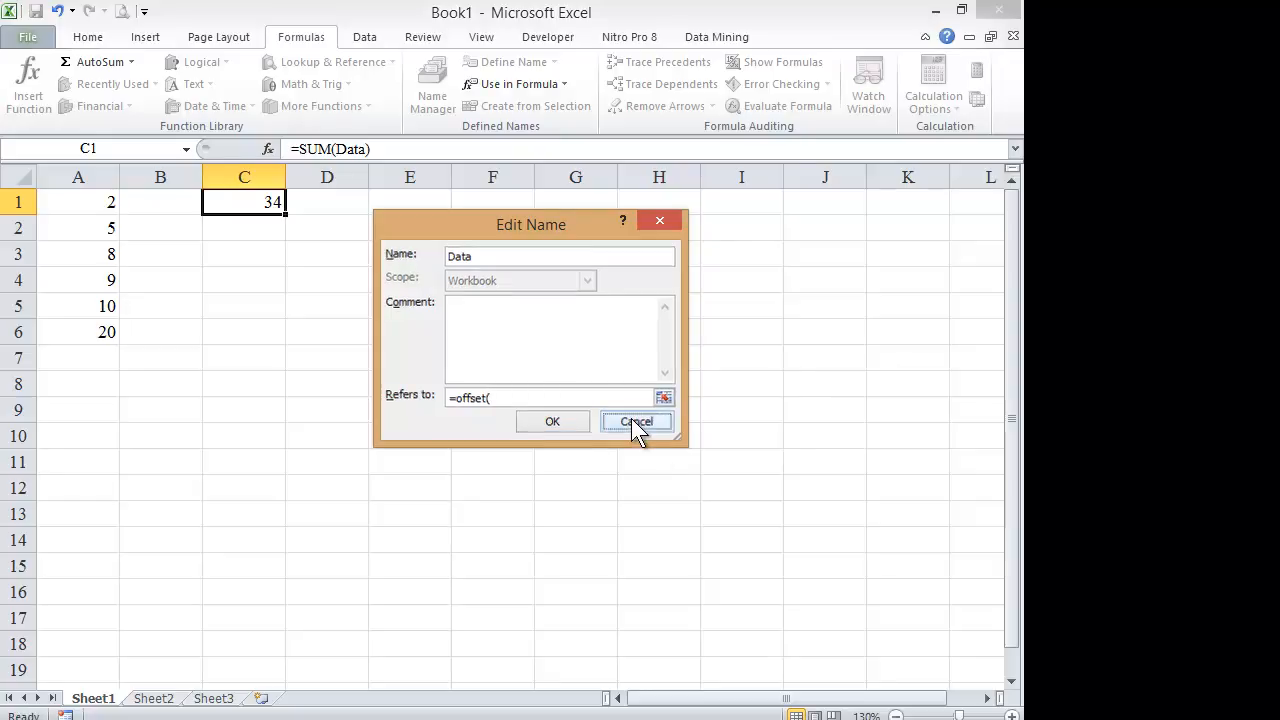
{"action": "left_click", "coordinate": [636, 422]}
{"action": "left_click", "coordinate": [760, 521]}
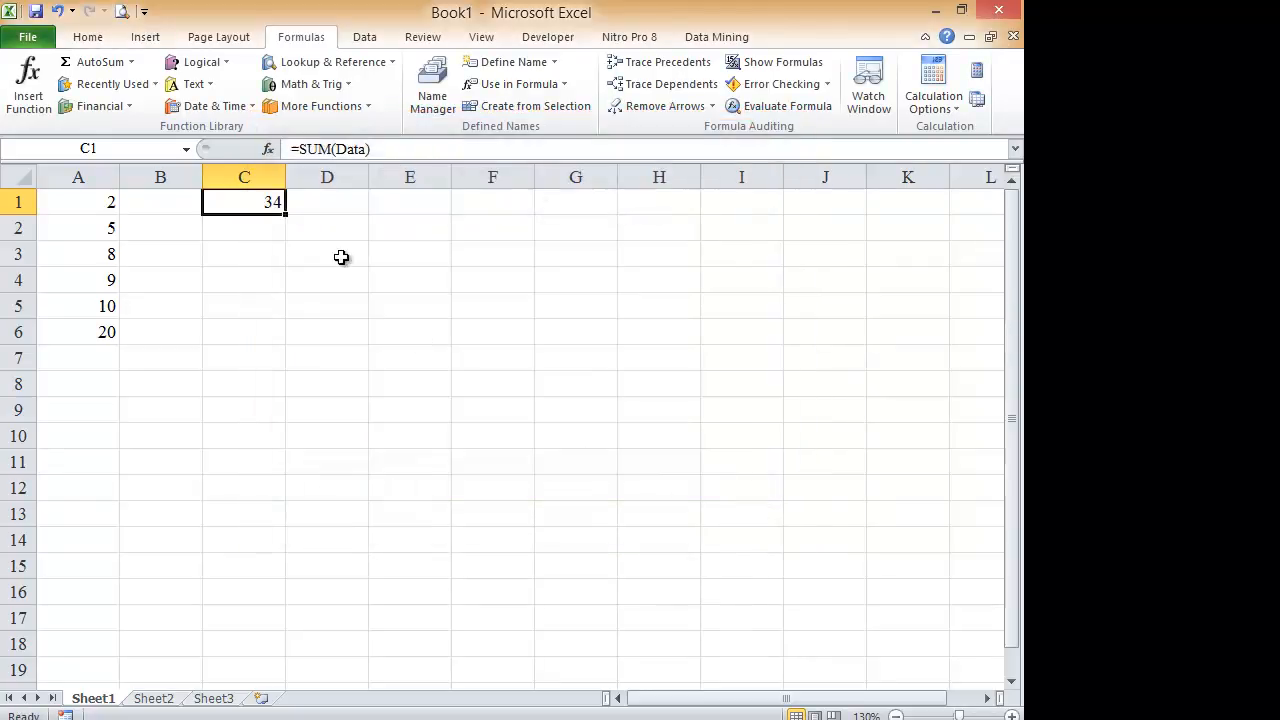
- Start an OFFSET formula in cell E2 to review the function's arguments, and discard the entry
{"action": "left_click", "coordinate": [401, 247]}
{"action": "type", "text": "="}
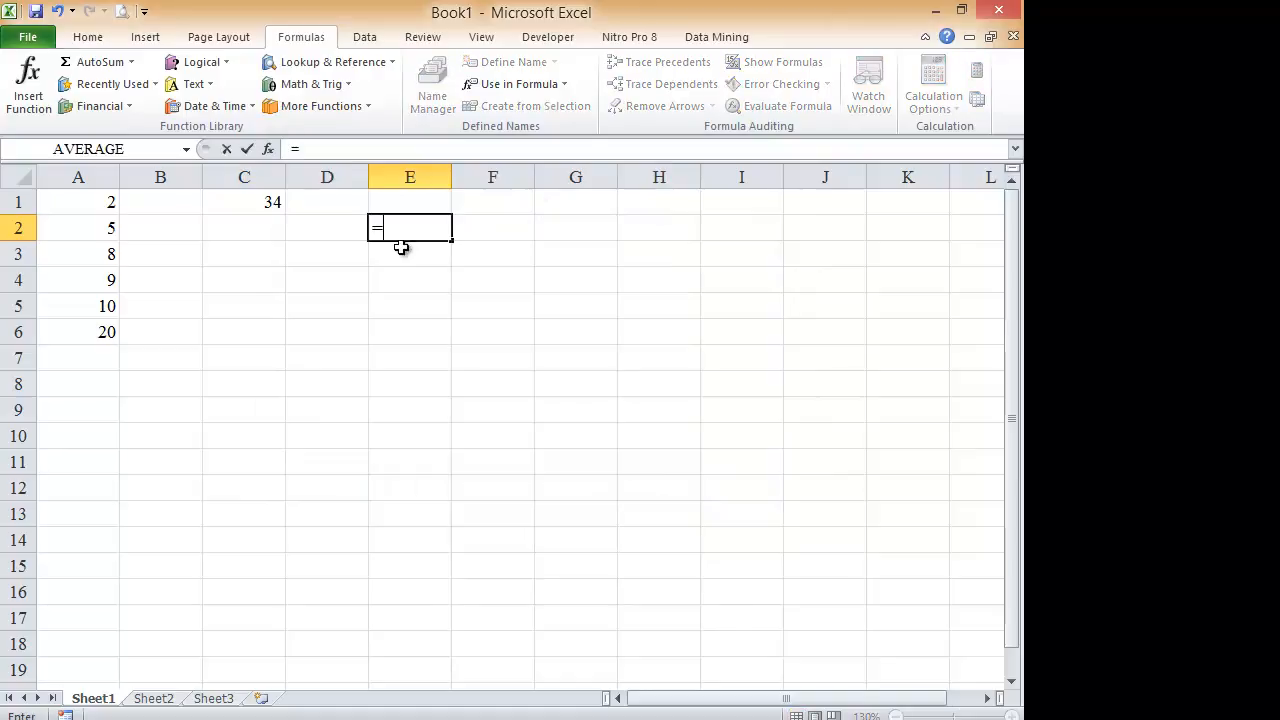
{"action": "type", "text": "offse"}
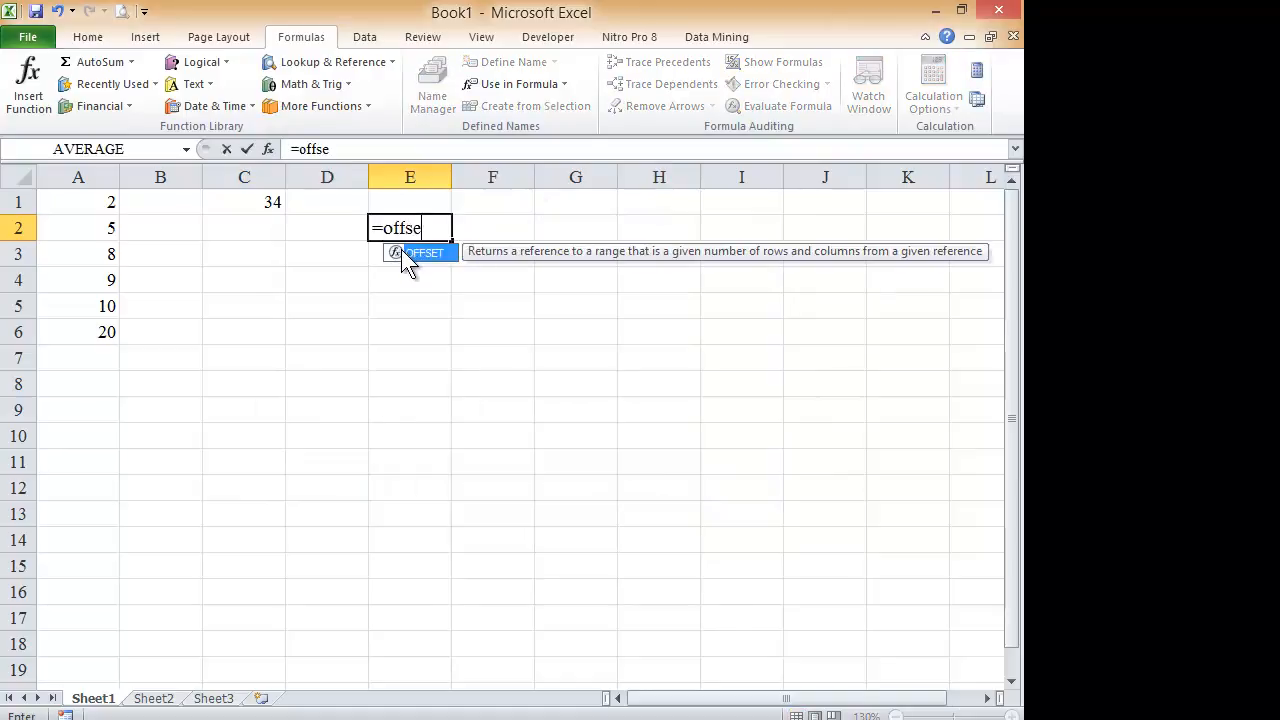
{"action": "type", "text": "t("}
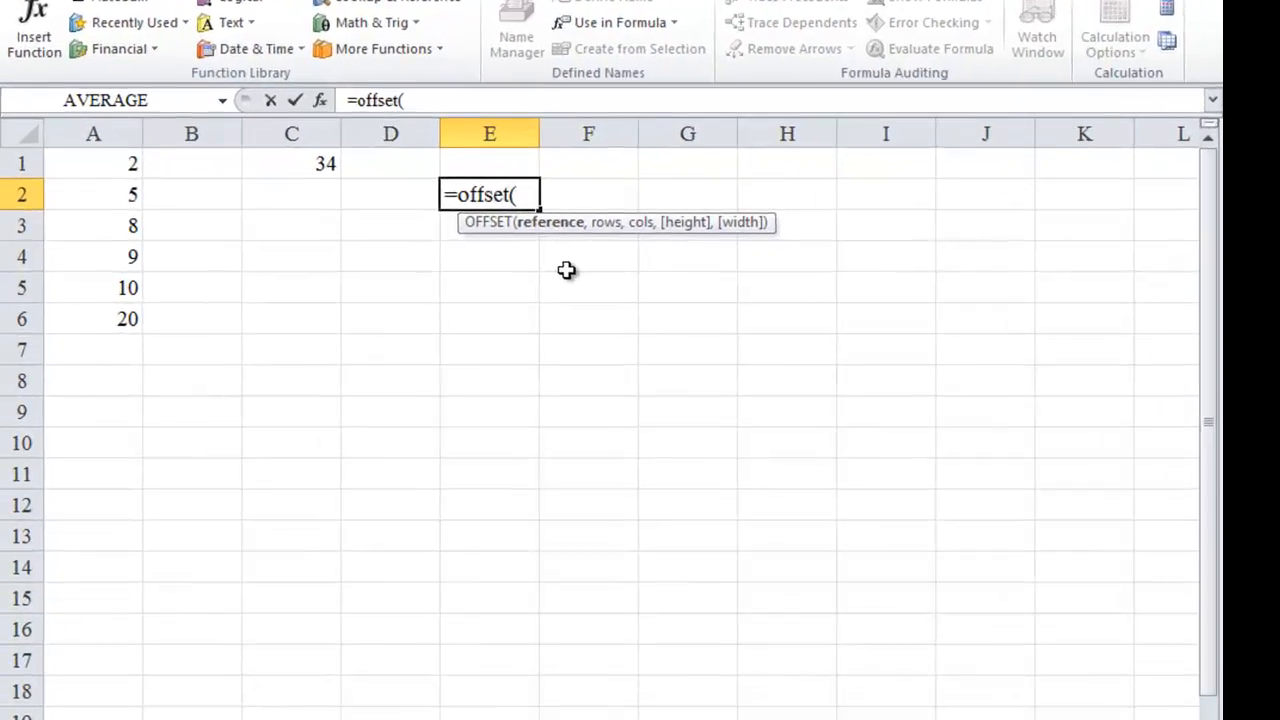
{"action": "key", "text": "Escape"}
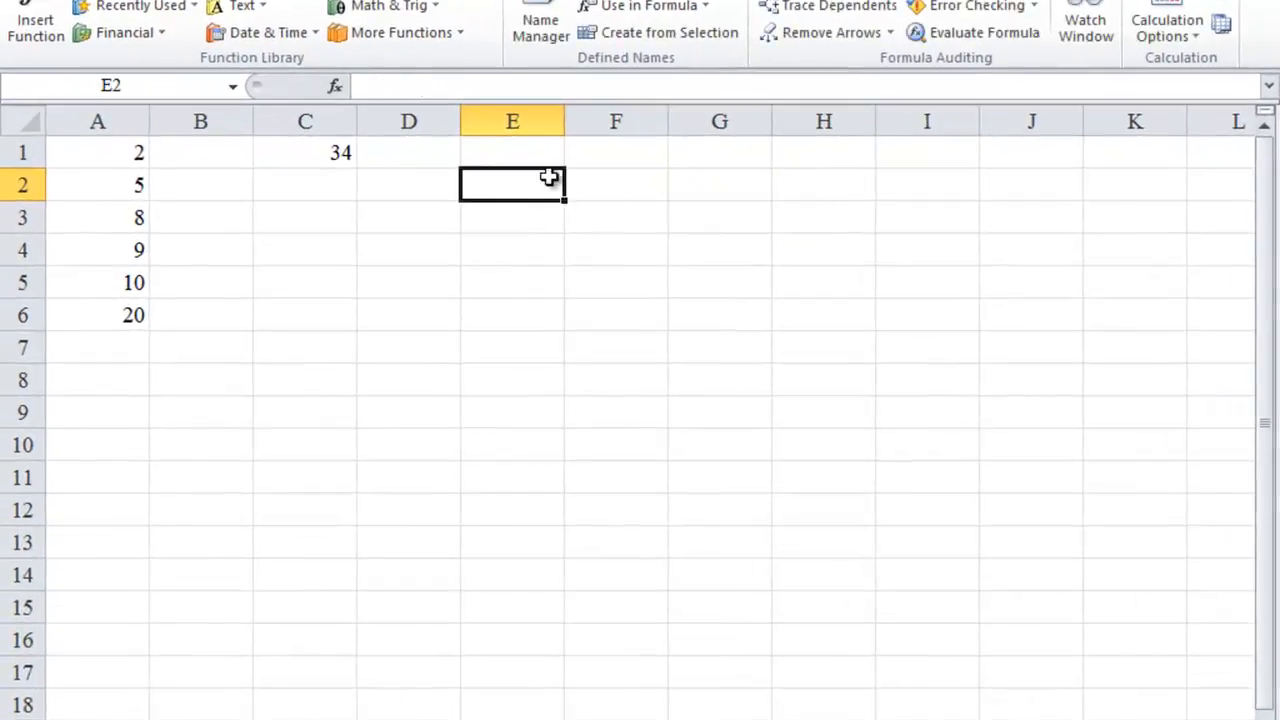
{"action": "scroll", "coordinate": [551, 176], "scroll_direction": "up", "scroll_amount": 3}
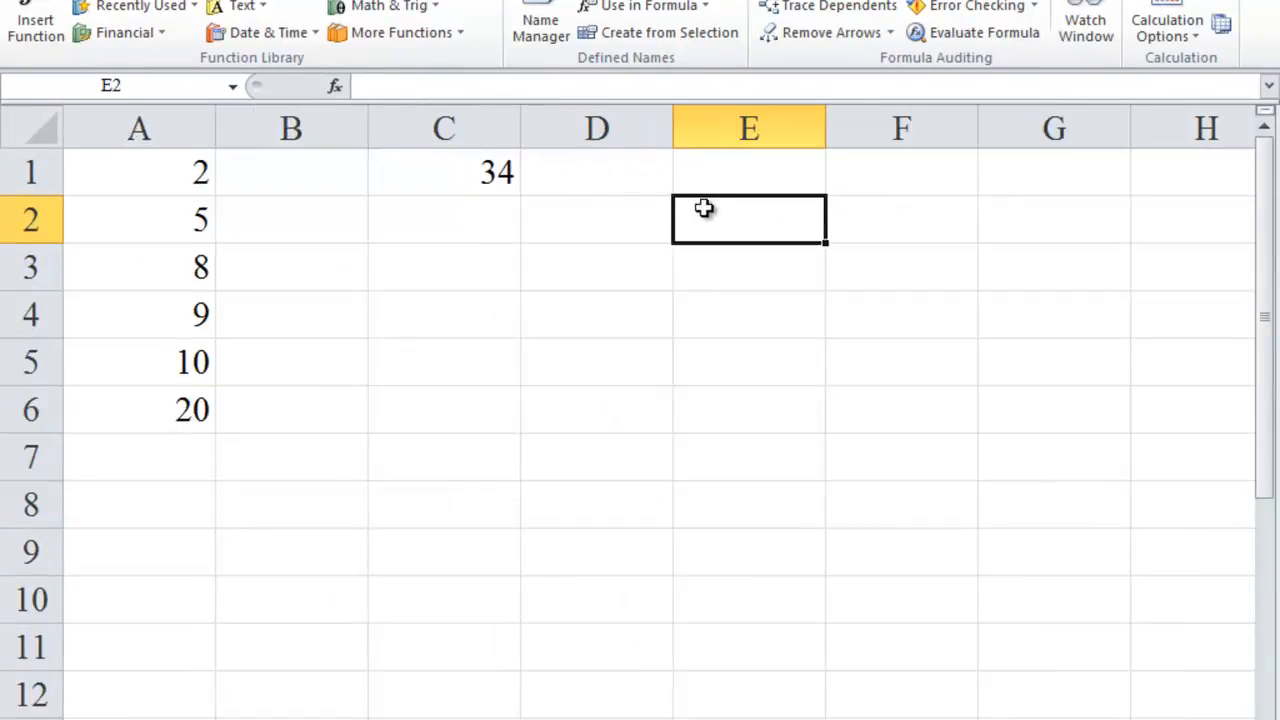
{"action": "type", "text": "=offset("}
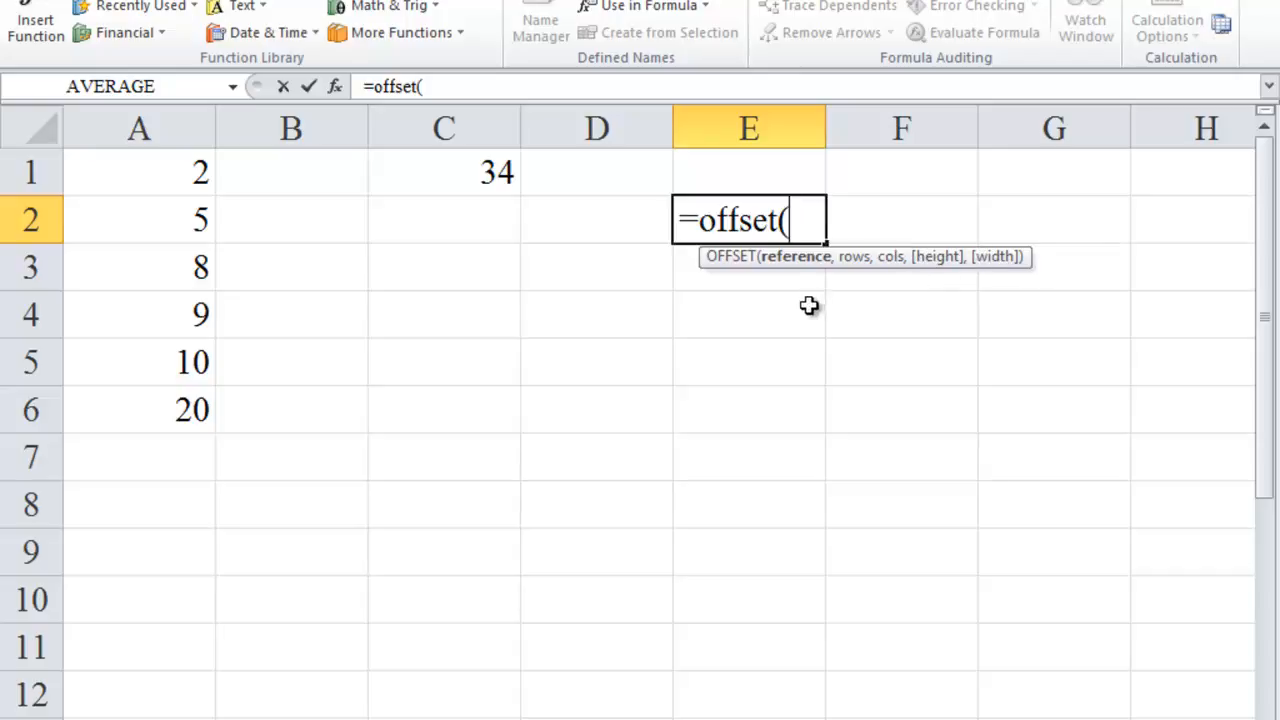
{"action": "key", "text": "Escape"}
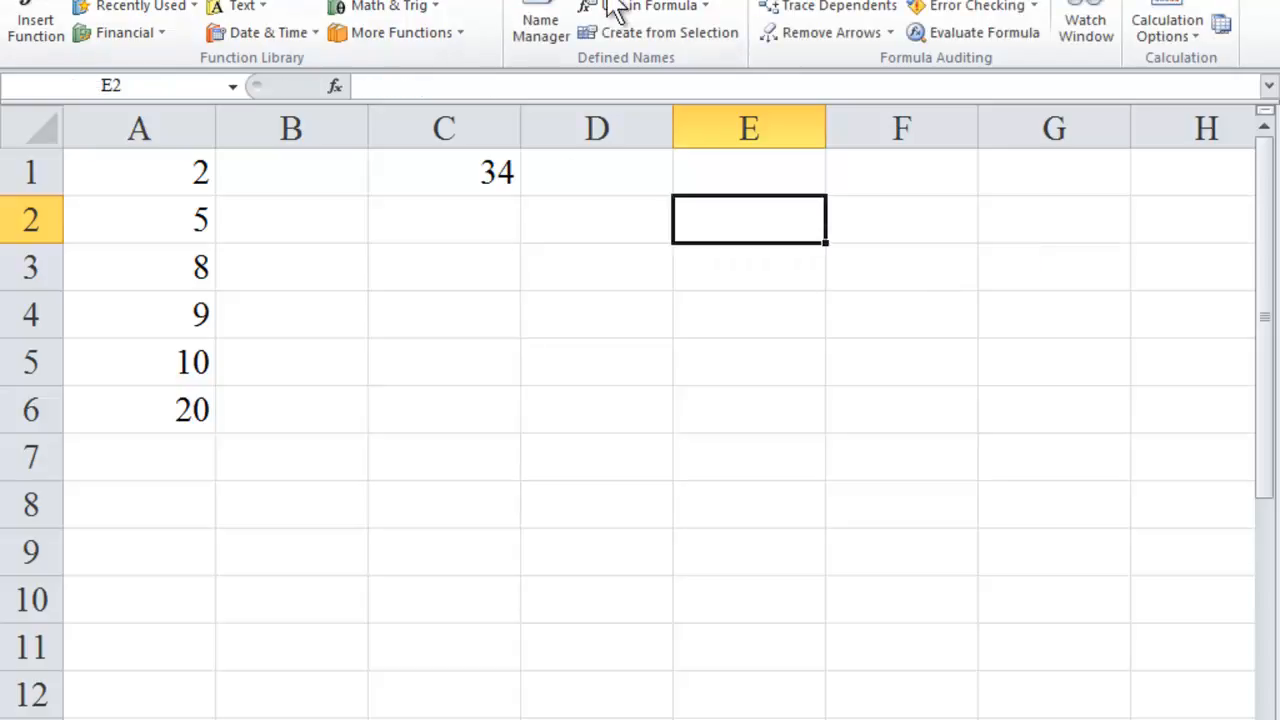
- Open the named range Data for editing and start its reference as an OFFSET formula anchored at Sheet1!$A$1
{"action": "left_click", "coordinate": [562, 30]}
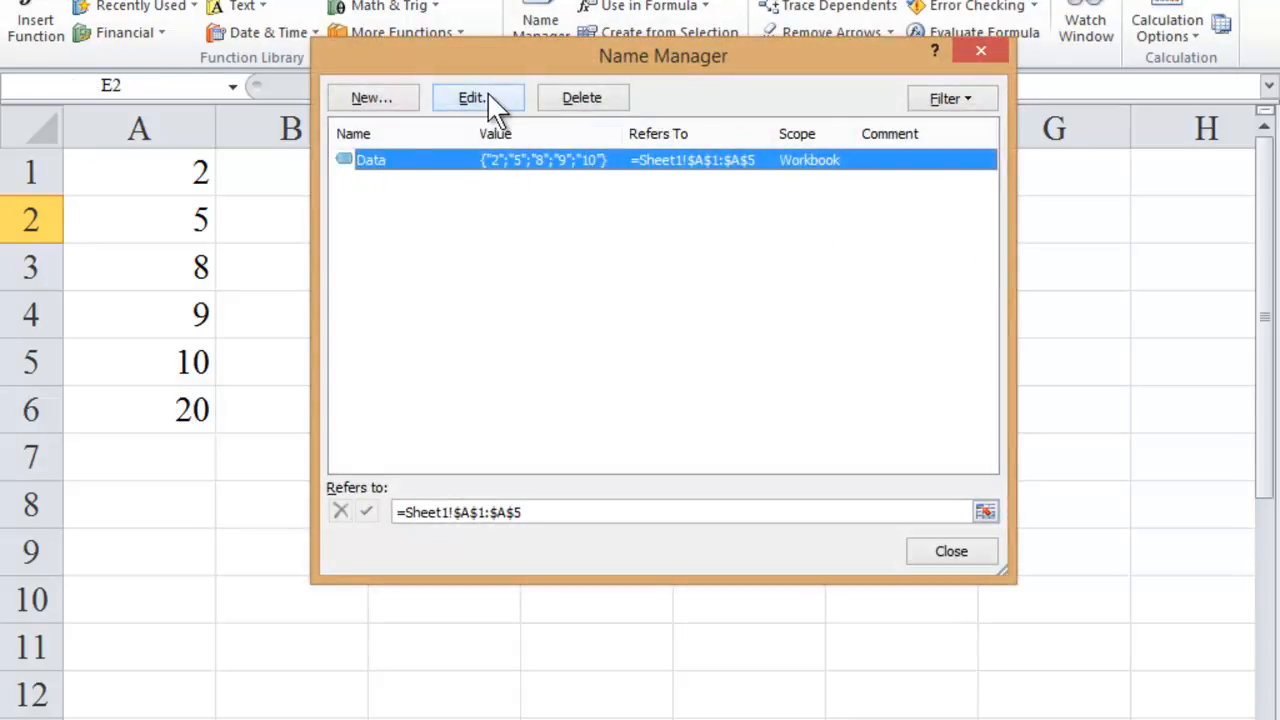
{"action": "left_click", "coordinate": [496, 100]}
{"action": "left_click_drag", "start_coordinate": [690, 398], "coordinate": [569, 398]}
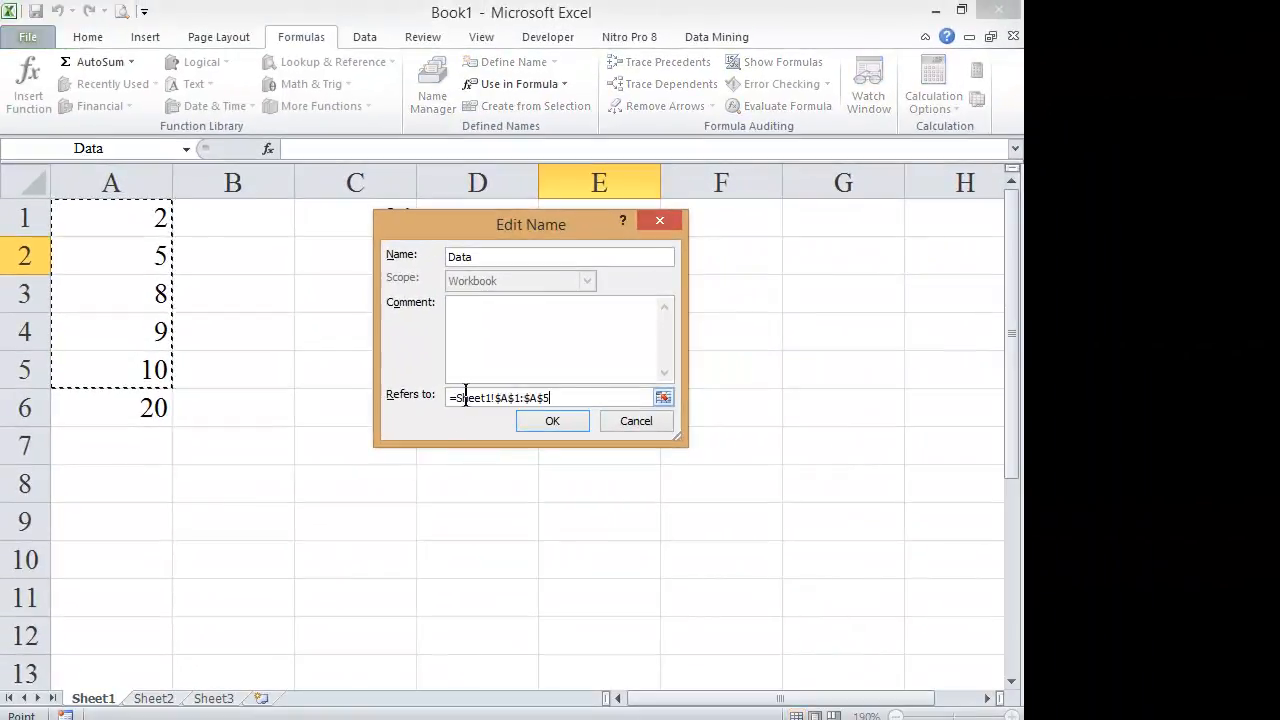
{"action": "mouse_move", "coordinate": [457, 396]}
{"action": "left_mouse_down"}
{"action": "mouse_move", "coordinate": [597, 375]}
{"action": "mouse_move", "coordinate": [584, 397]}
{"action": "mouse_move", "coordinate": [462, 408]}
{"action": "left_mouse_up"}
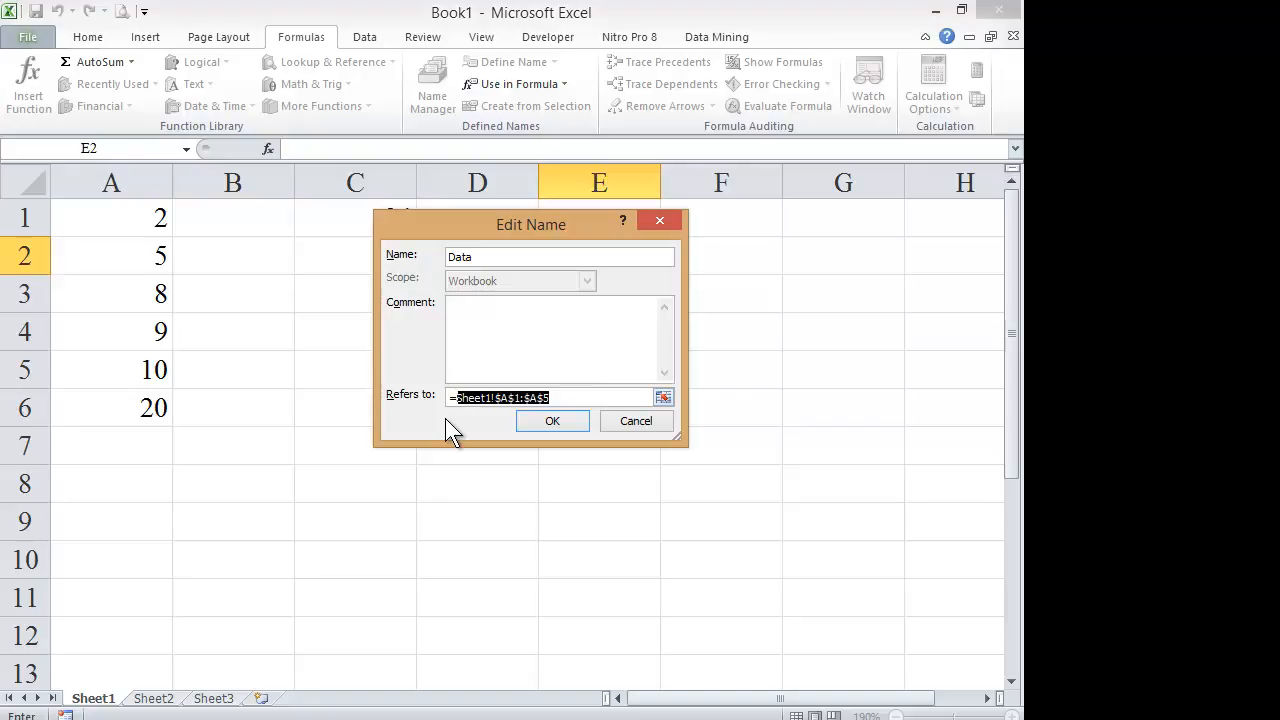
{"action": "type", "text": "off"}
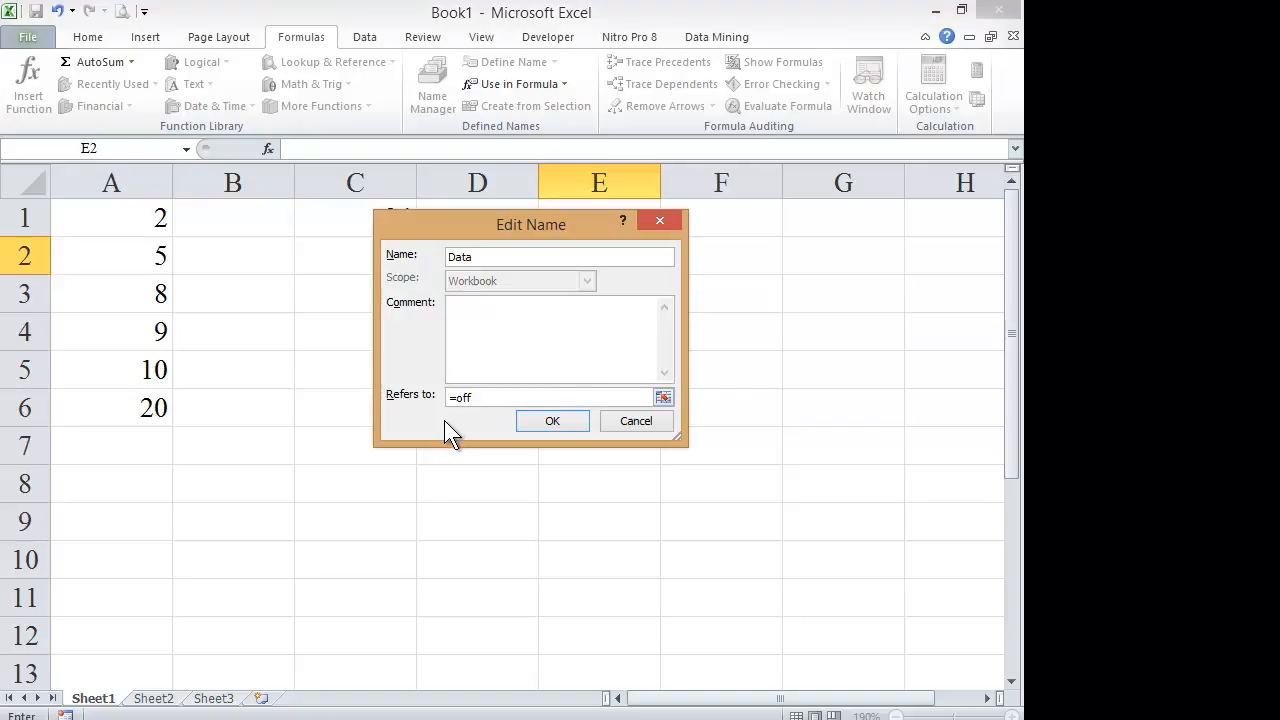
{"action": "type", "text": "set("}
{"action": "left_click", "coordinate": [663, 397]}
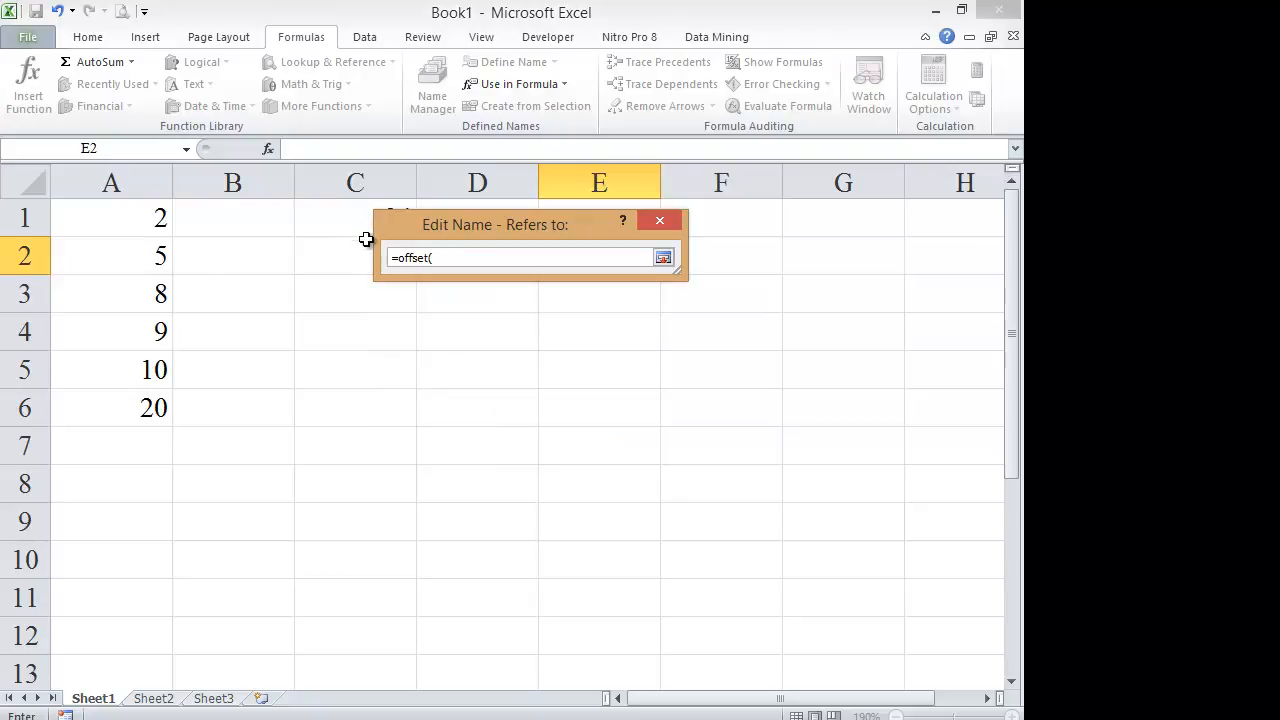
{"action": "left_click", "coordinate": [120, 213]}
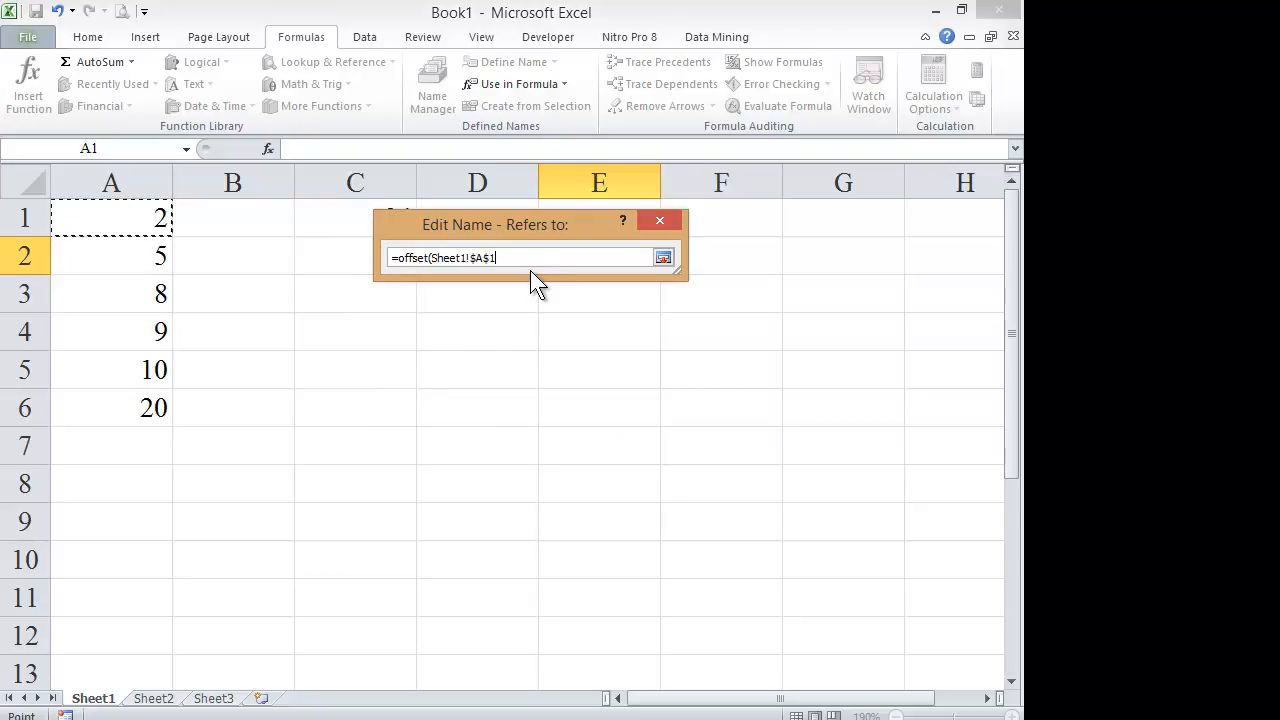
- Complete the OFFSET reference with 0 rows, 0 columns, height COUNTA(Sheet1!$A:$A) and width 1, and save the name
{"action": "type", "text": ","}
{"action": "type", "text": "0,0,"}
{"action": "type", "text": "counta("}
{"action": "left_click", "coordinate": [127, 176]}
{"action": "type", "text": ")"}
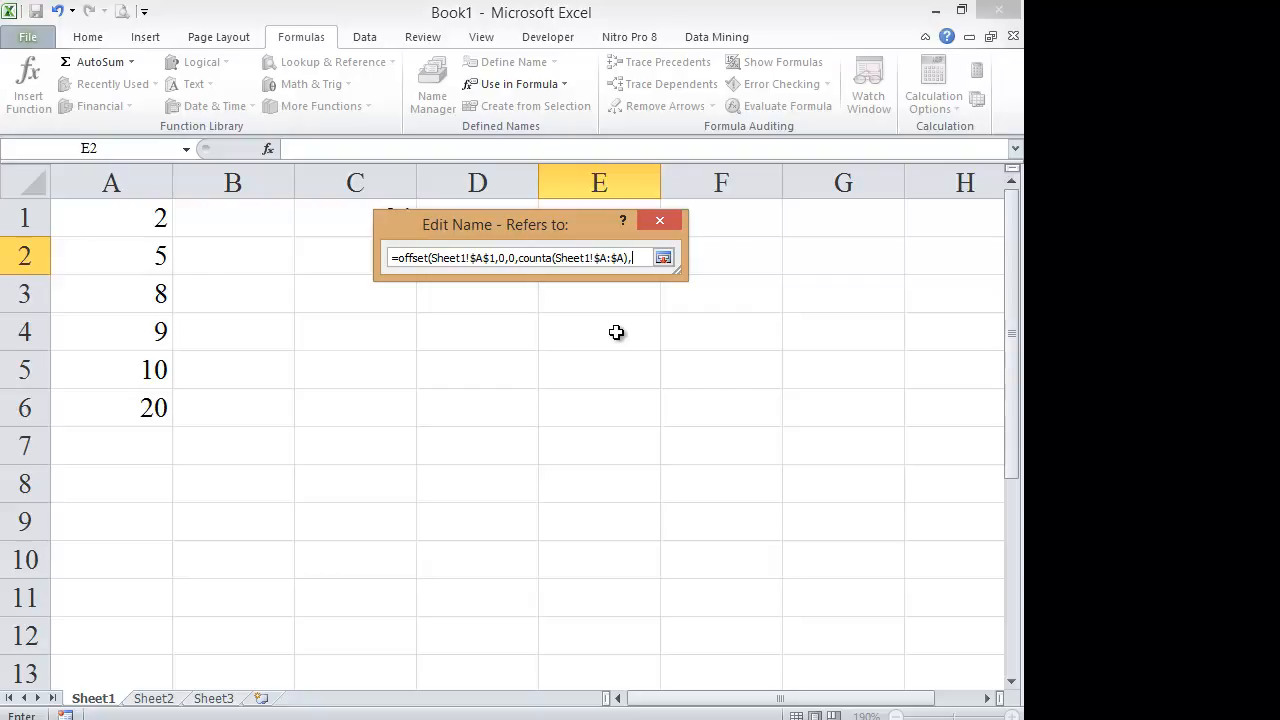
{"action": "type", "text": ",1)"}
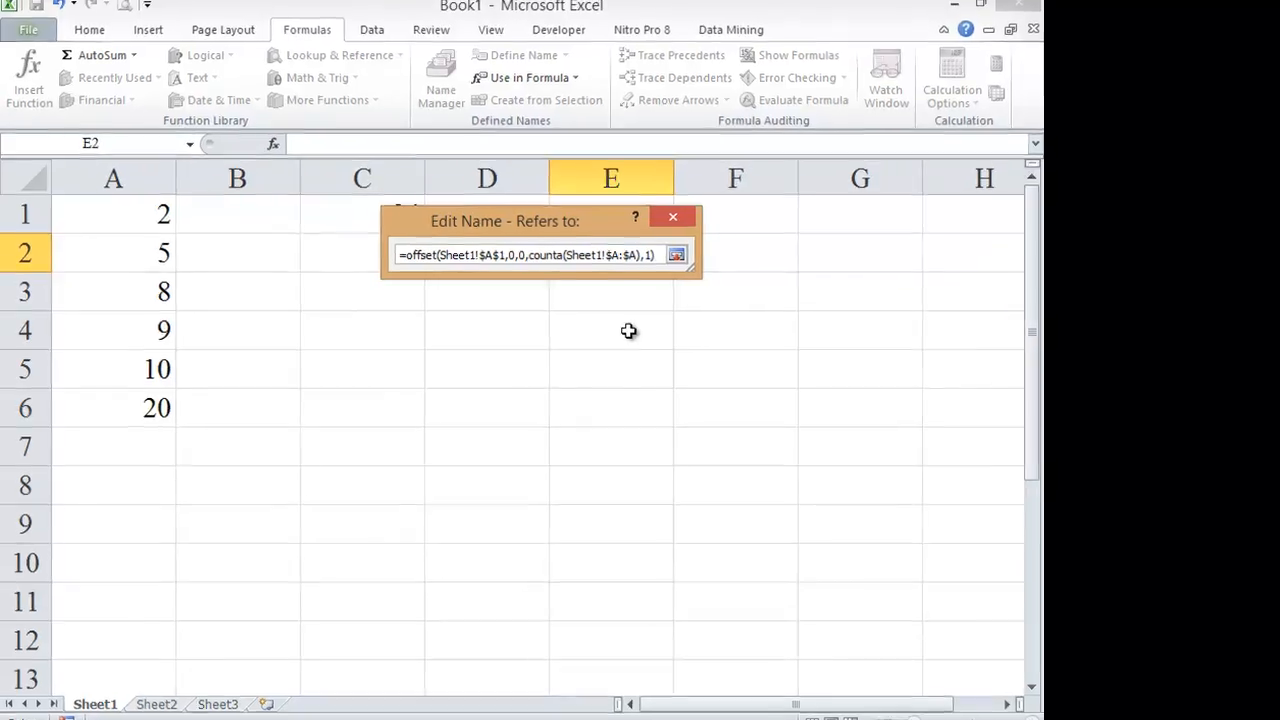
{"action": "key", "text": "Return"}
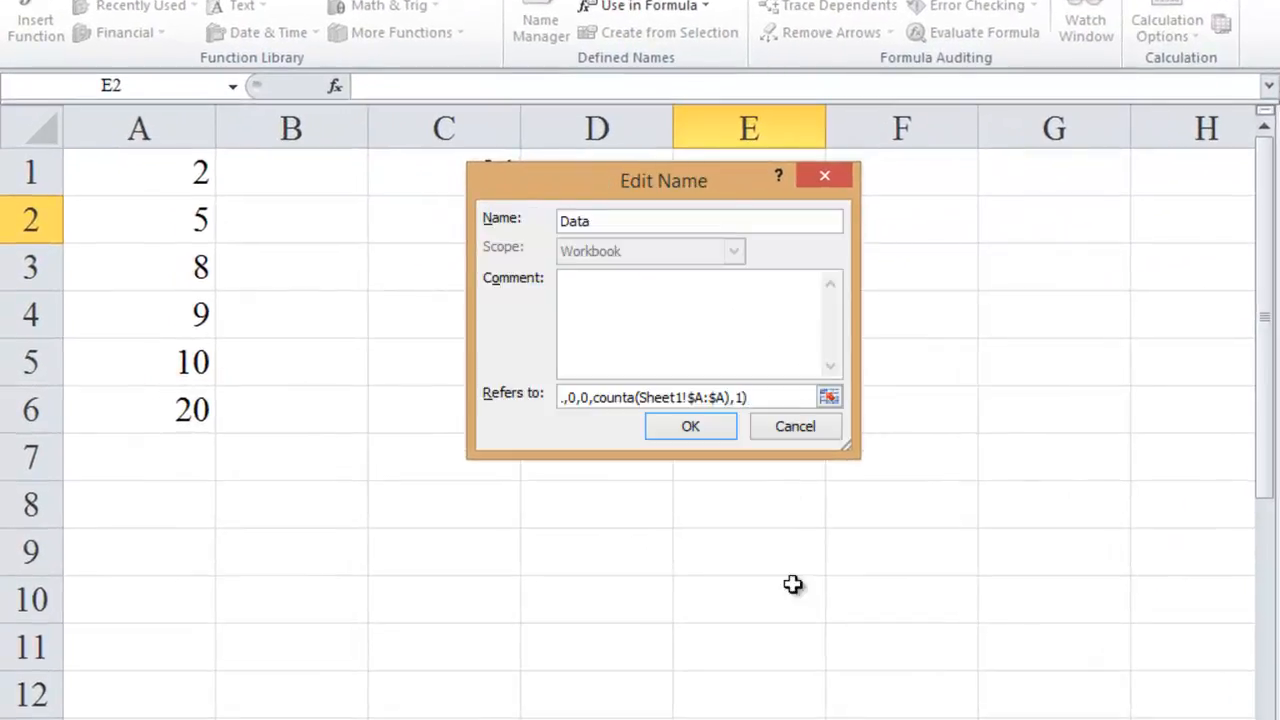
{"action": "left_click", "coordinate": [690, 426]}
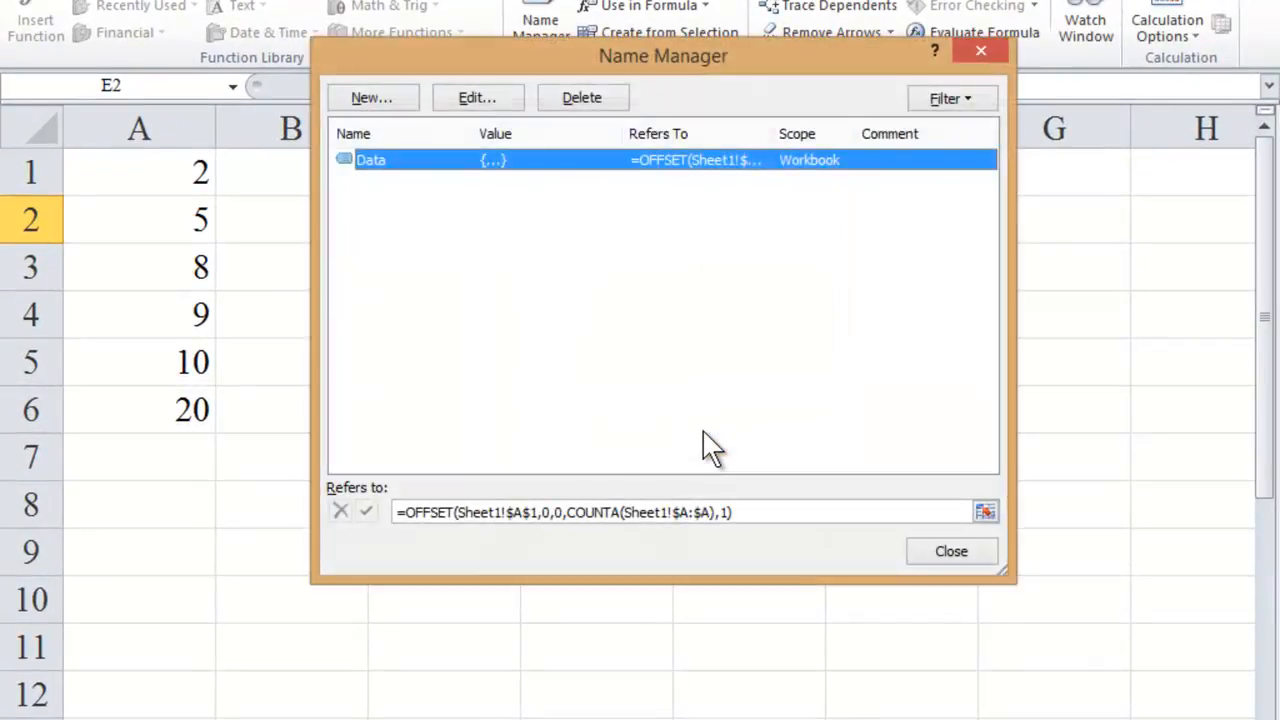
{"action": "left_click", "coordinate": [948, 554]}
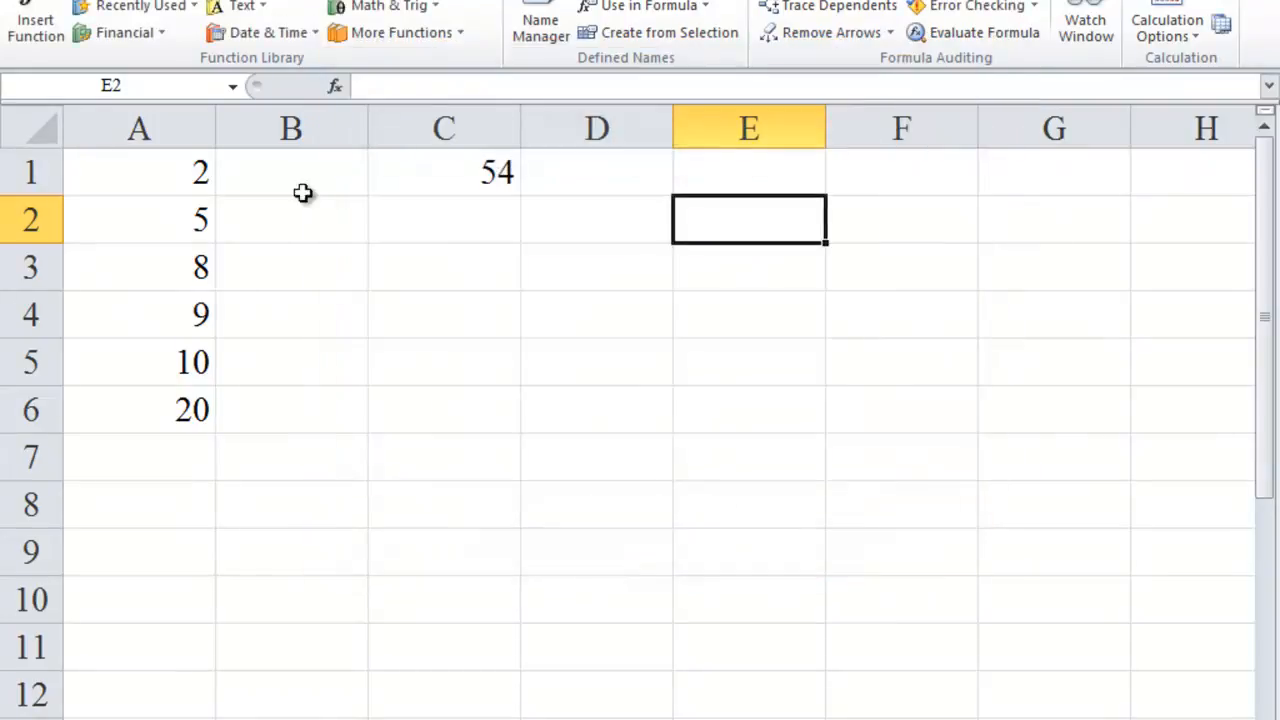
- Extend the data in column A with 30 in cell A7 and 41 in cell A8
{"action": "left_click", "coordinate": [471, 171]}
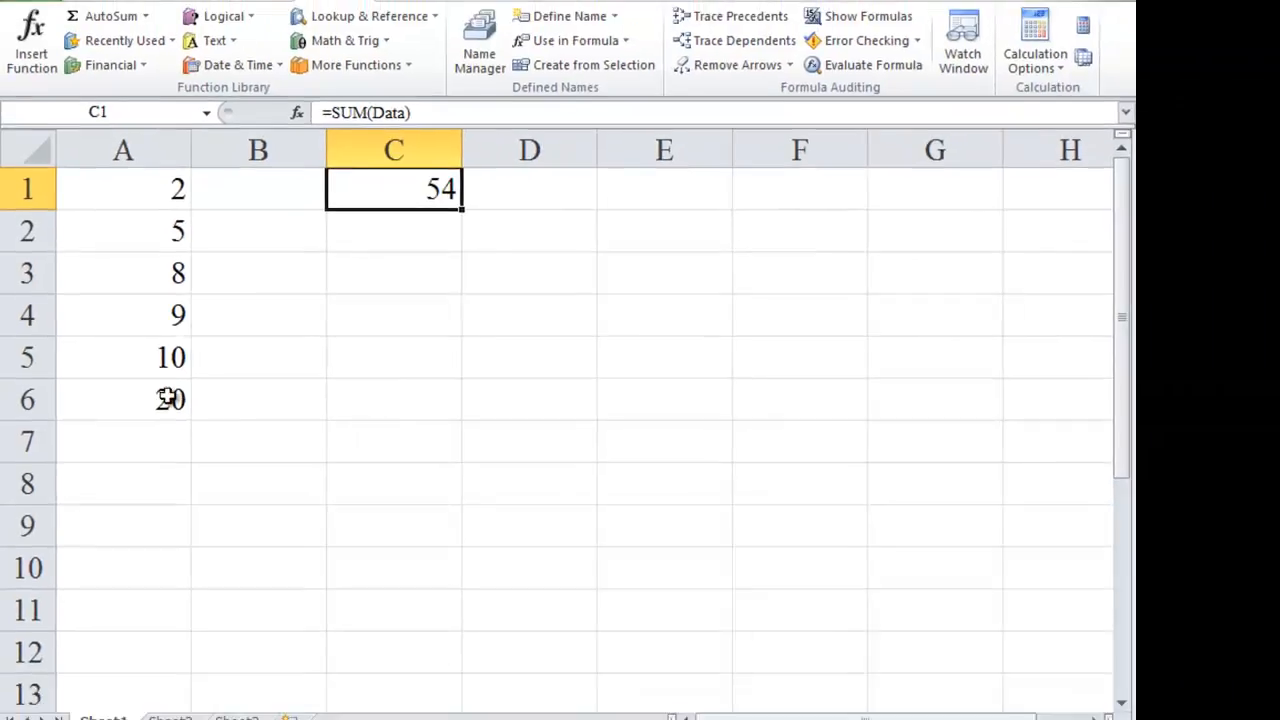
{"action": "left_click", "coordinate": [169, 443]}
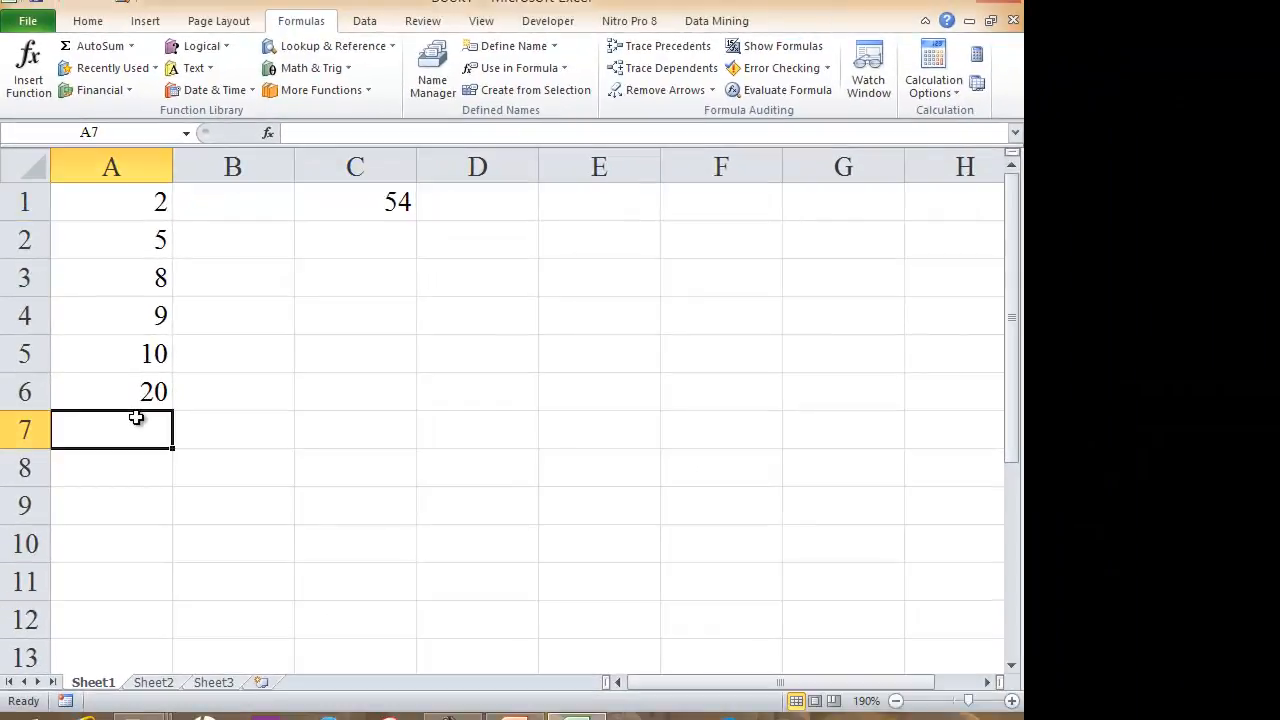
{"action": "type", "text": "30"}
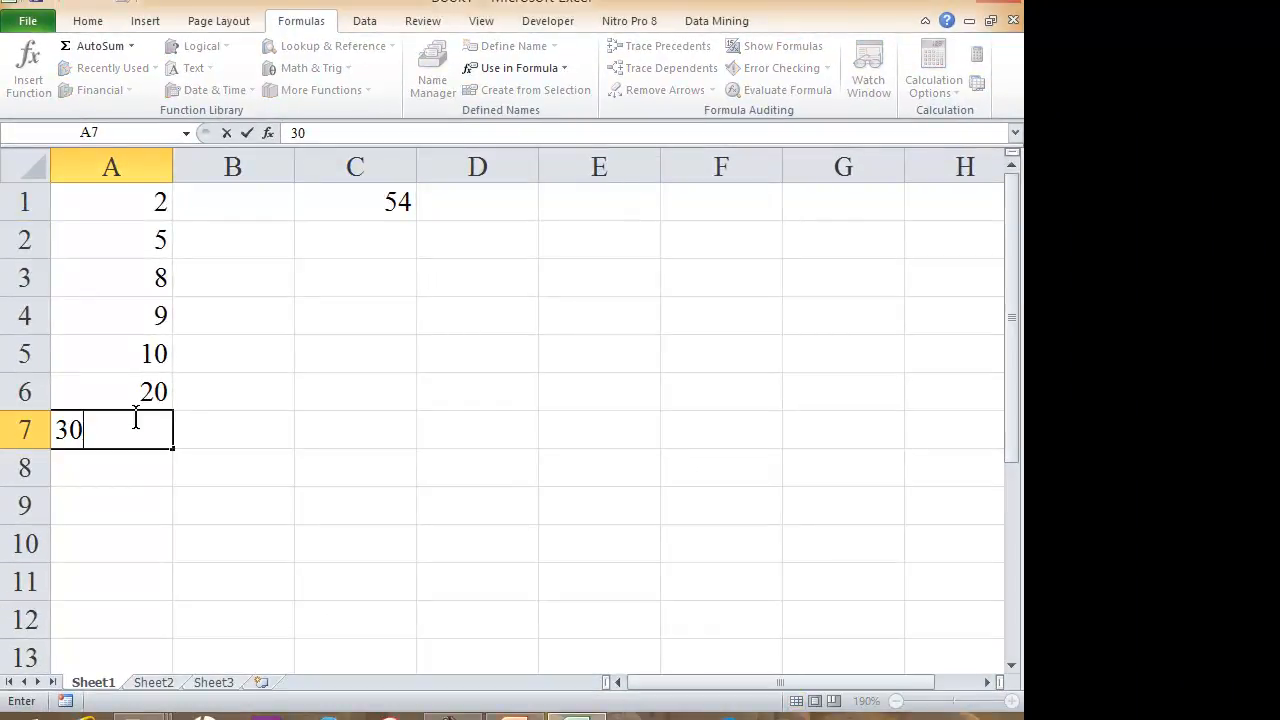
{"action": "key", "text": "Return"}
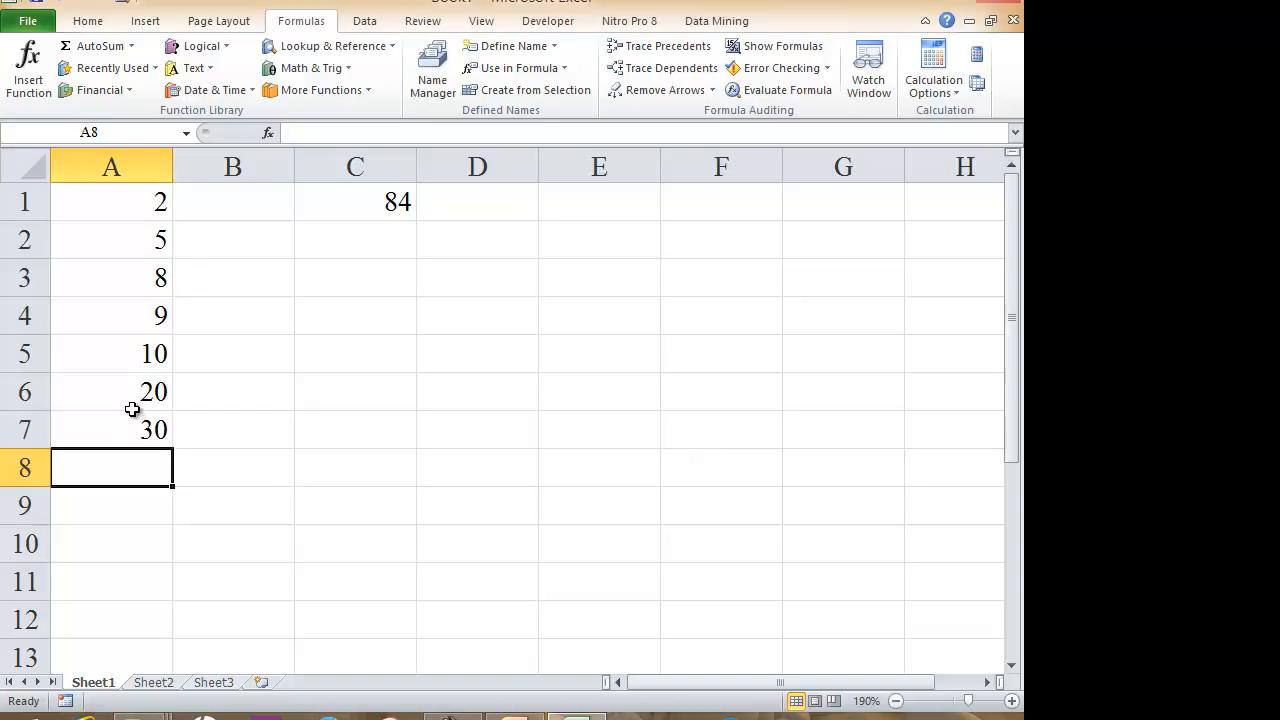
{"action": "type", "text": "41"}
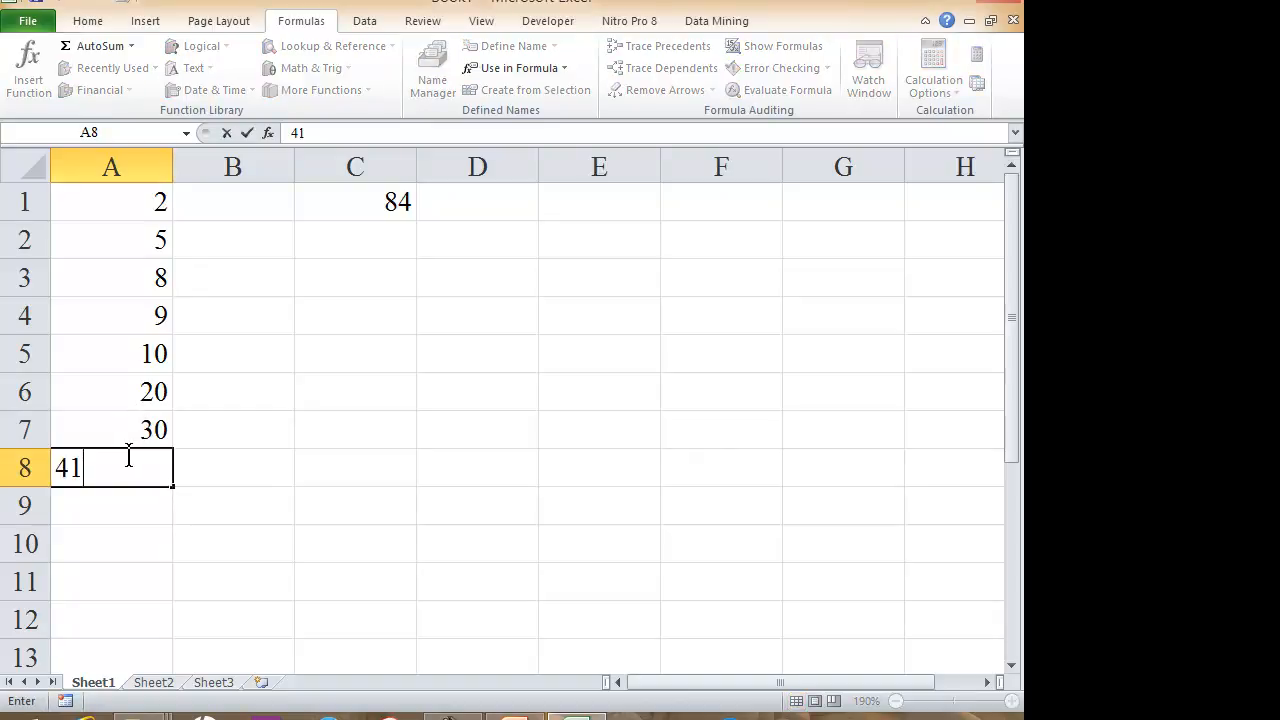
{"action": "key", "text": "Return"}
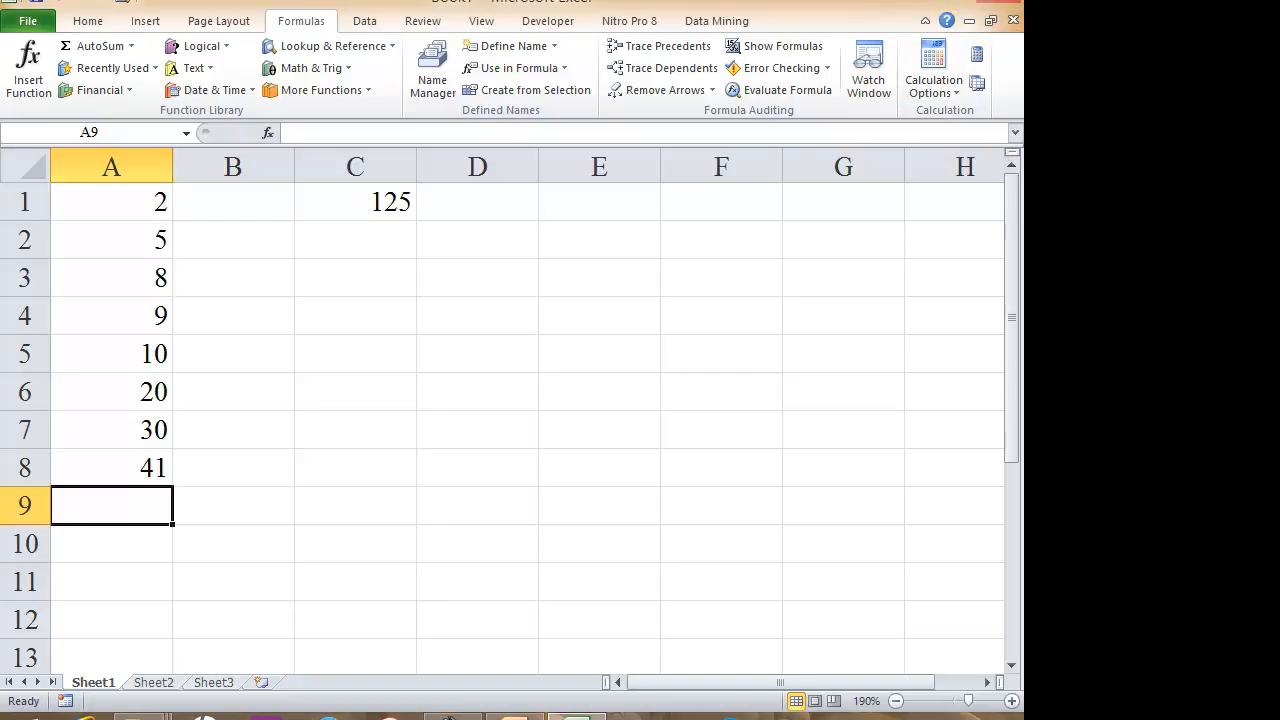
- Enter 14 in cell A10, leaving A9 blank, and select cells A9:A10
{"action": "left_click", "coordinate": [110, 538]}
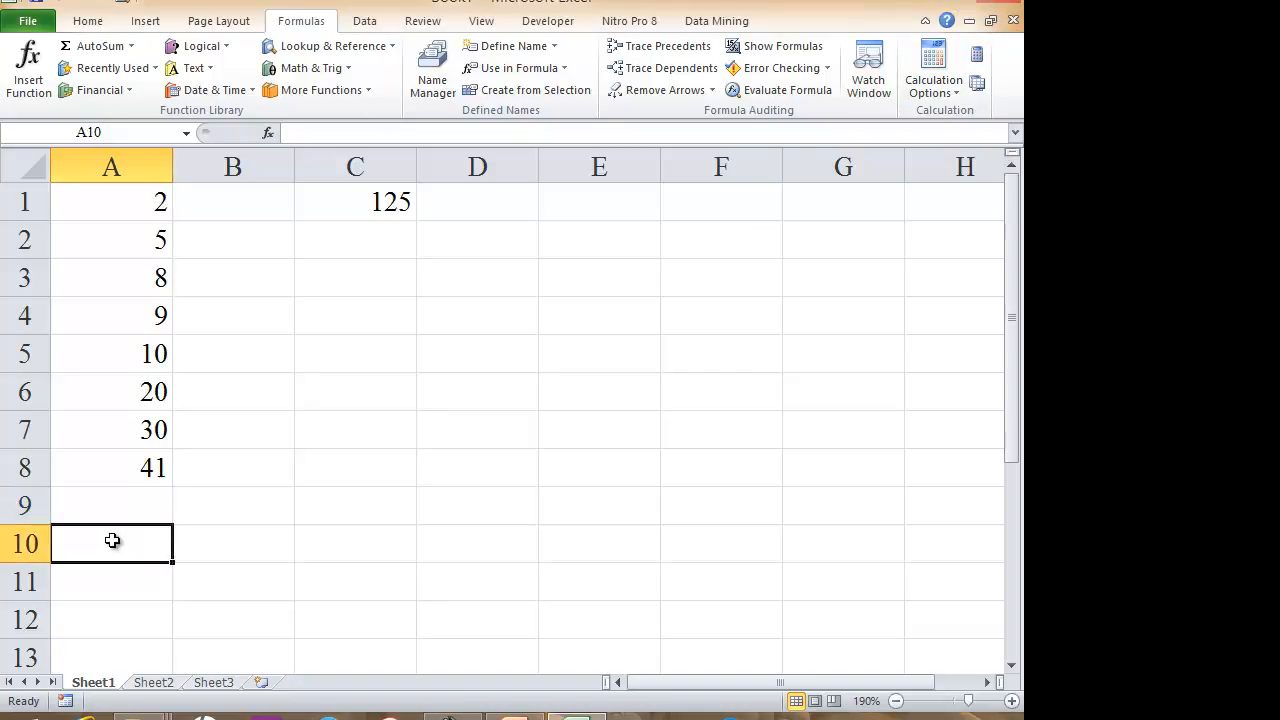
{"action": "type", "text": "14"}
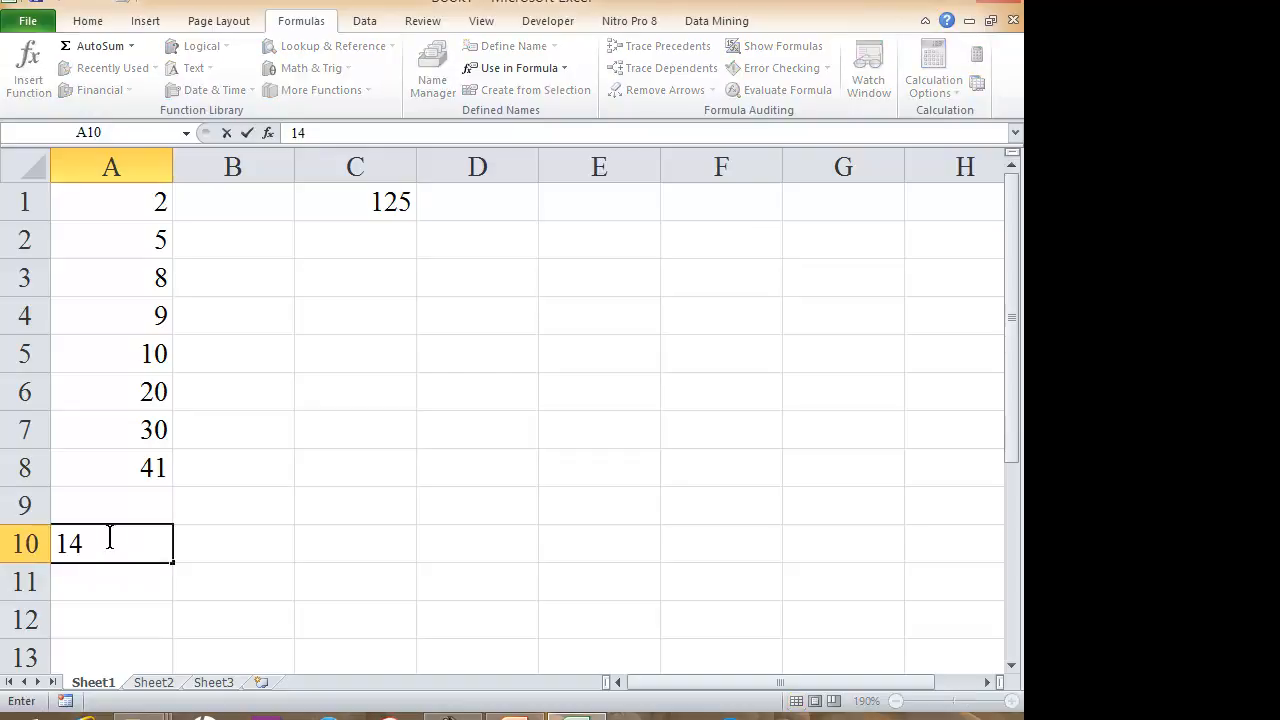
{"action": "key", "text": "Return"}
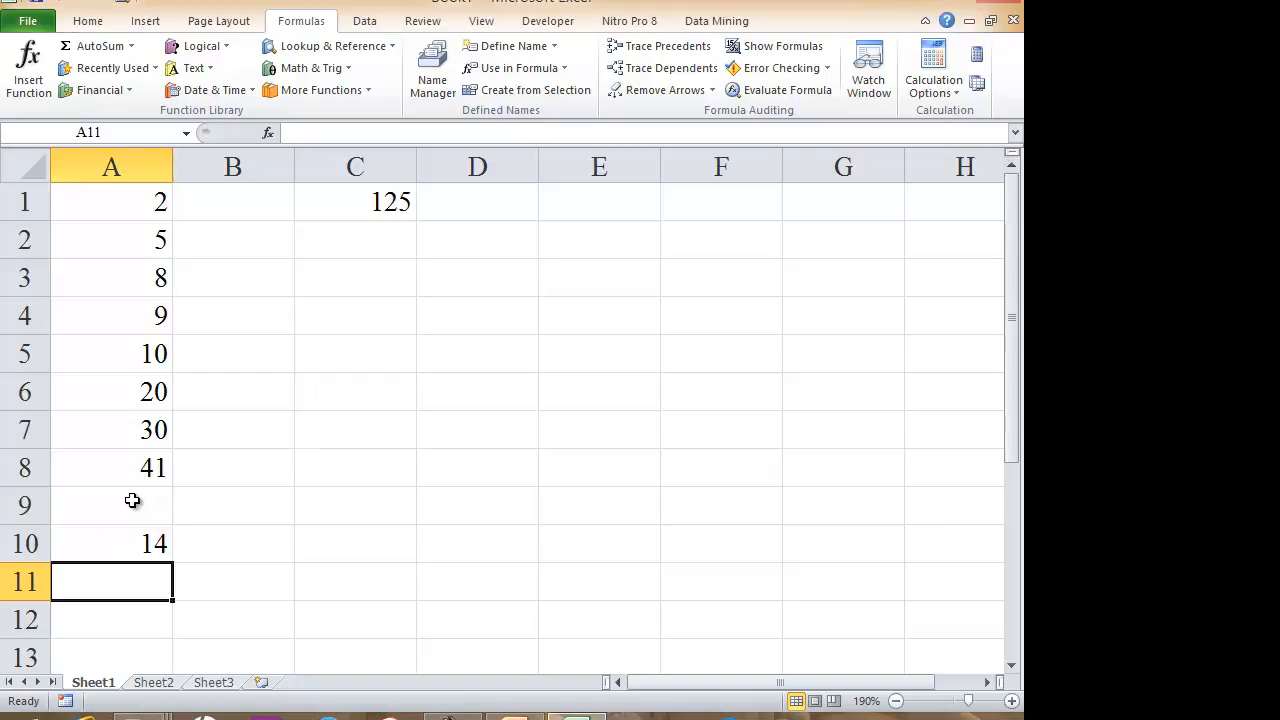
{"action": "left_click", "coordinate": [132, 500]}
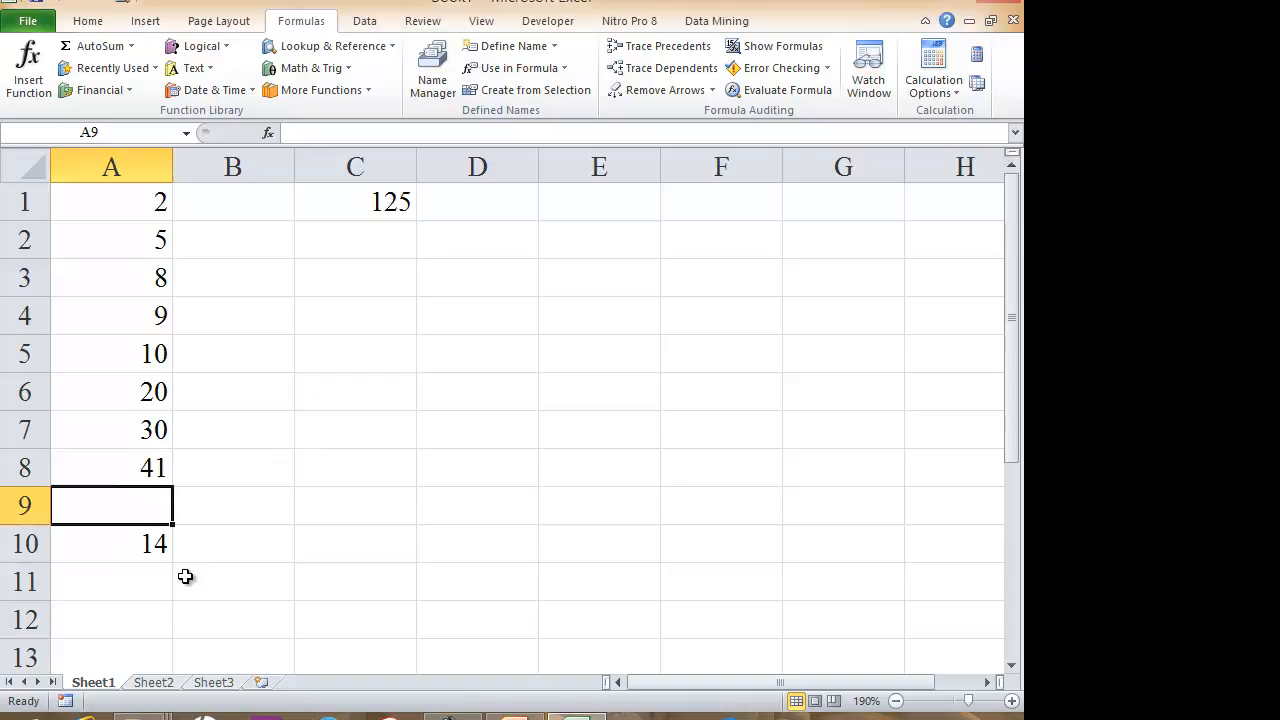
{"action": "key", "text": "shift+Down"}
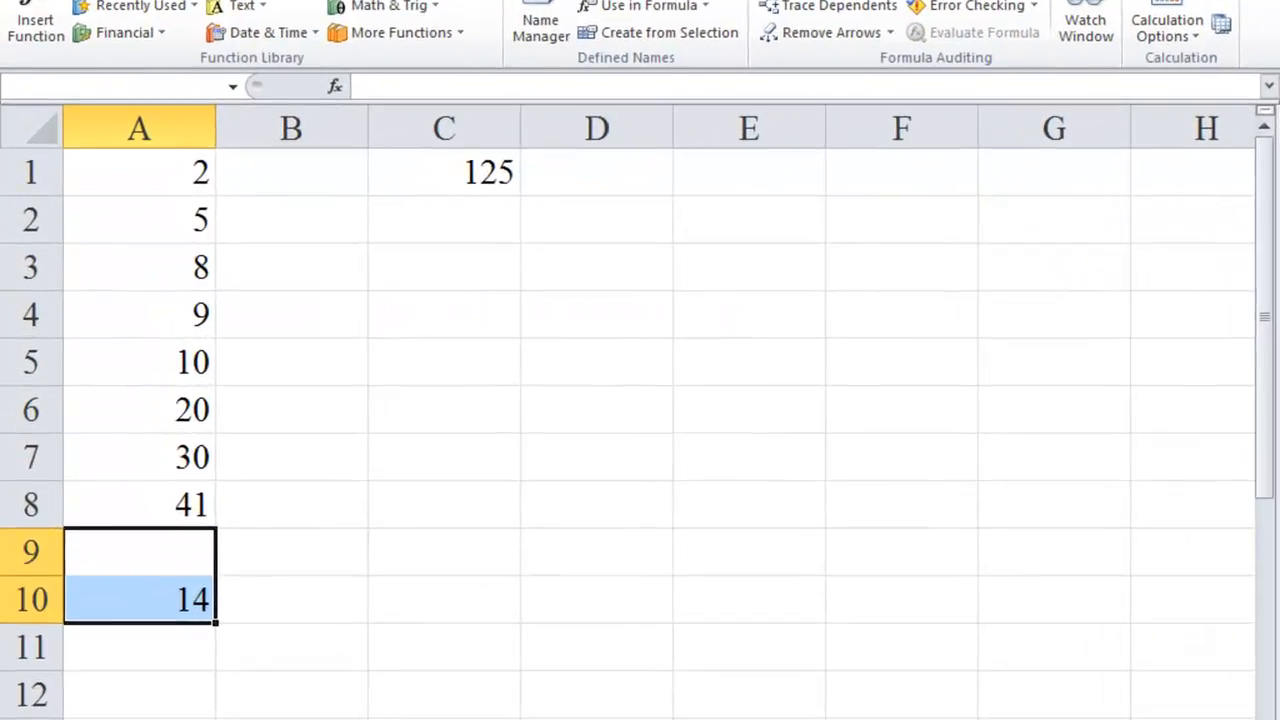
- Close the workbook without saving and start Excel again with a blank workbook
{"action": "left_click", "coordinate": [1013, 20]}
{"action": "left_click", "coordinate": [634, 397]}
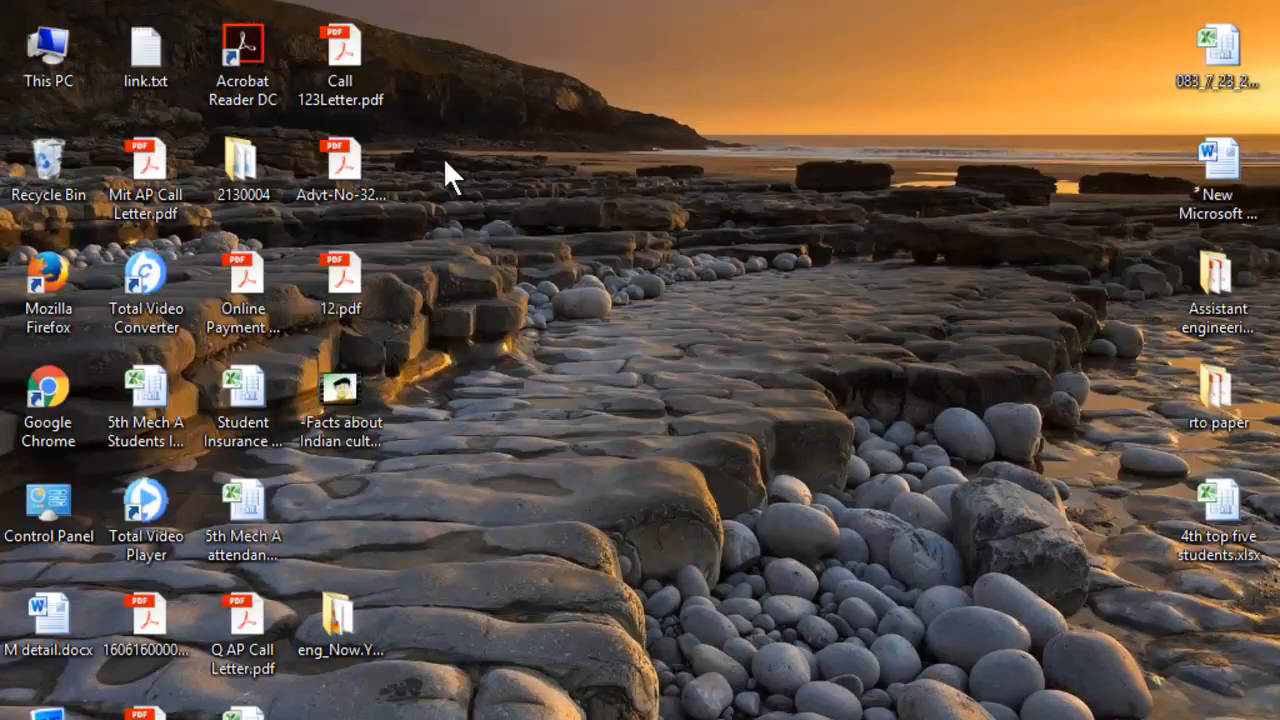
{"action": "key", "text": "super+r"}
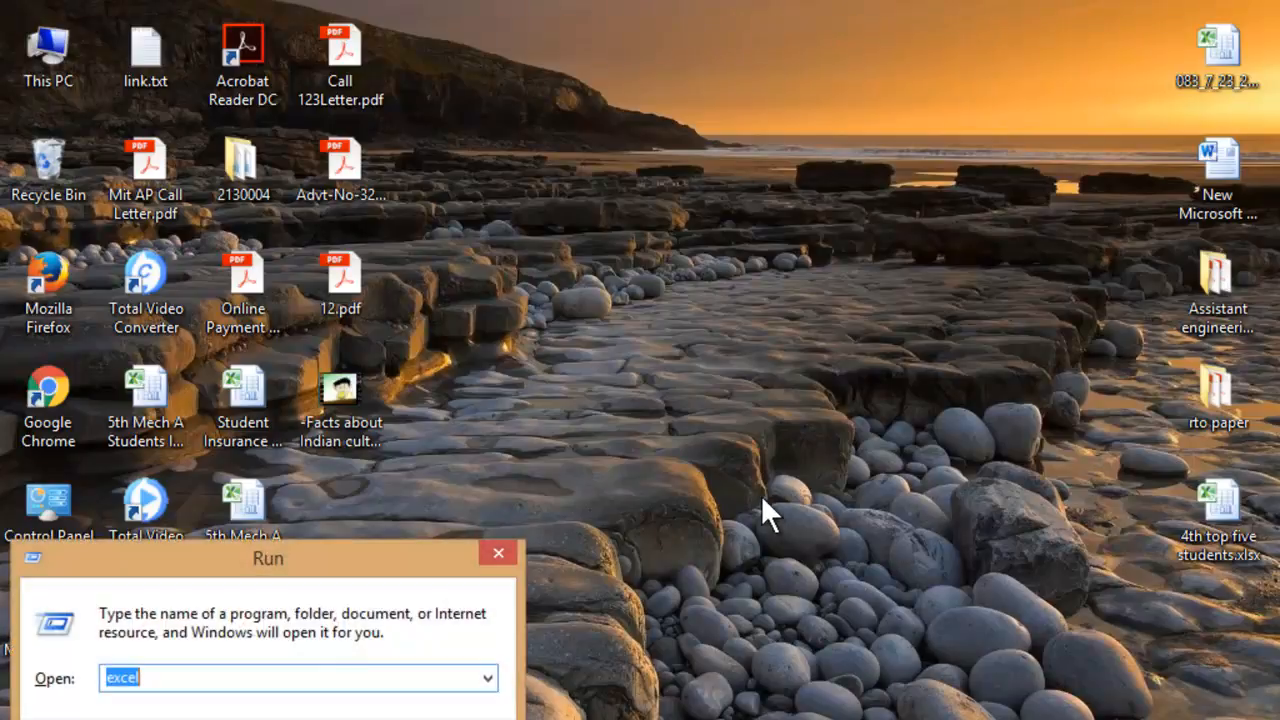
{"action": "key", "text": "Return"}
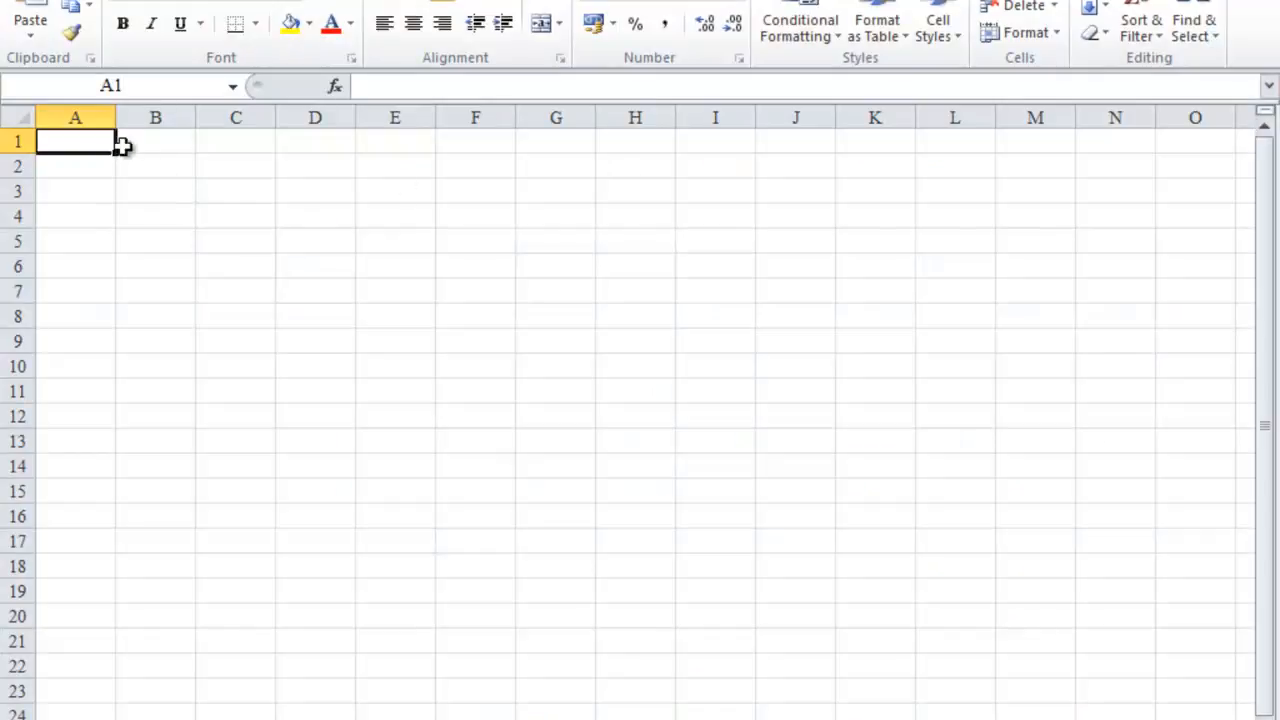
- Name the empty range A1:A6 Data in the new workbook
{"action": "left_click_drag", "start_coordinate": [94, 143], "coordinate": [76, 285]}
{"action": "left_click", "coordinate": [113, 148]}
{"action": "type", "text": "Data"}
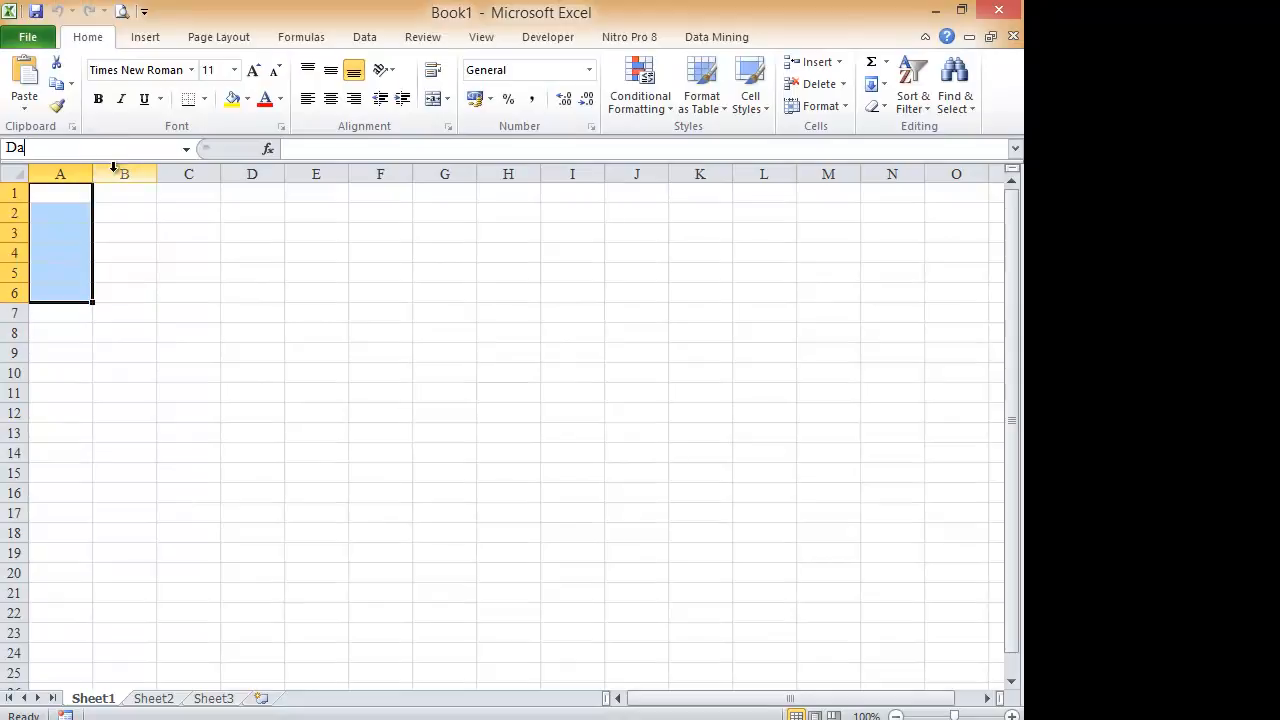
{"action": "key", "text": "Return"}
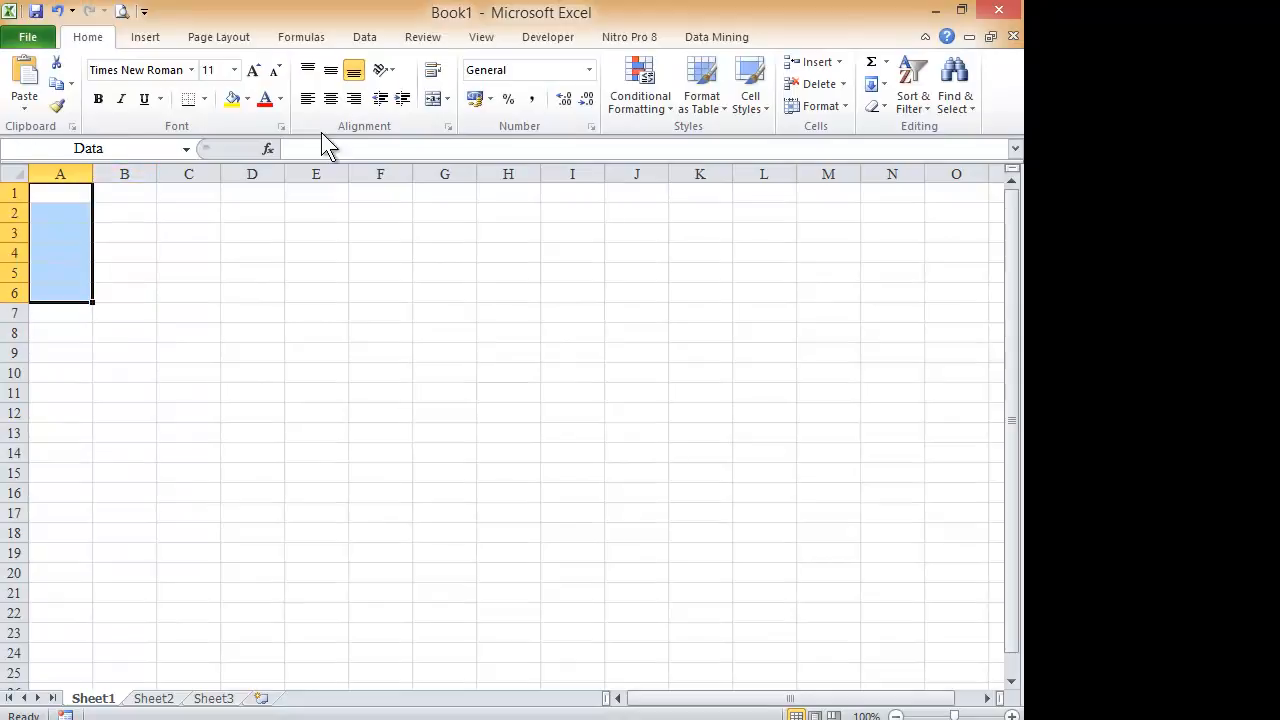
- Start redefining the name Data as an OFFSET formula anchored at Sheet1!$A$1, and cancel the edit
{"action": "left_click", "coordinate": [303, 38]}
{"action": "left_click", "coordinate": [432, 92]}
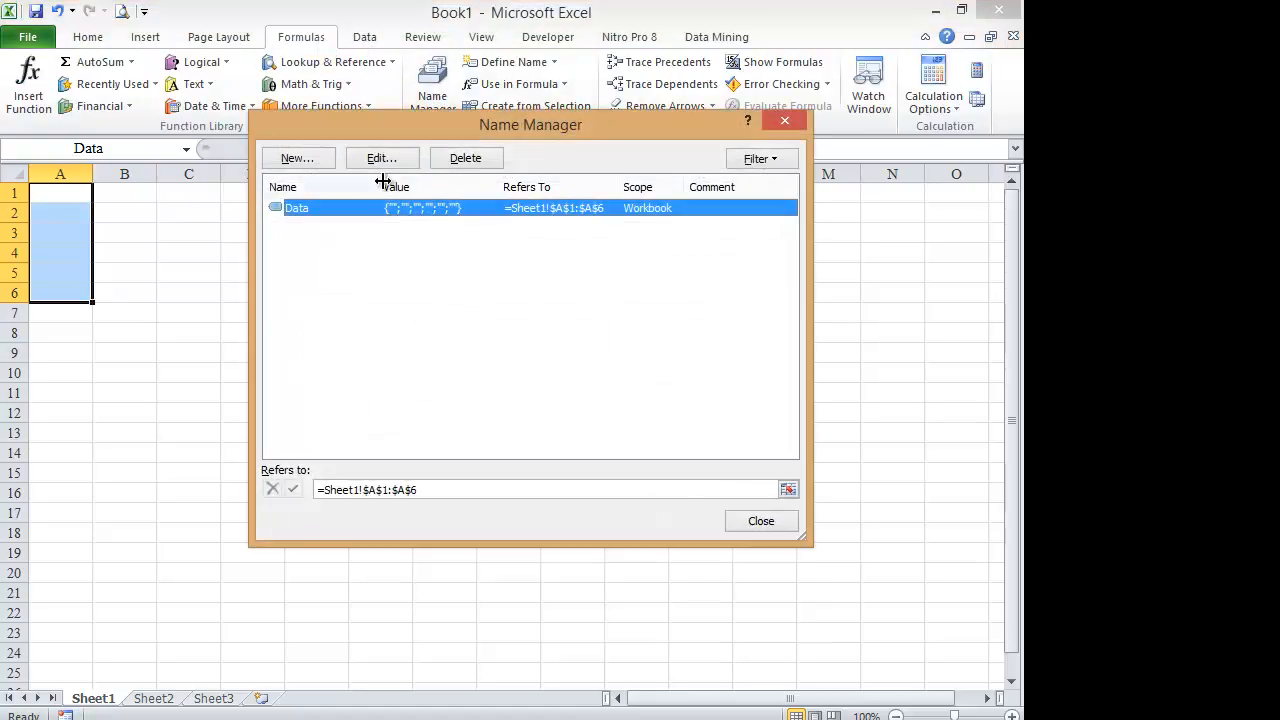
{"action": "left_click", "coordinate": [385, 159]}
{"action": "left_click", "coordinate": [456, 400]}
{"action": "key", "text": "shift+End"}
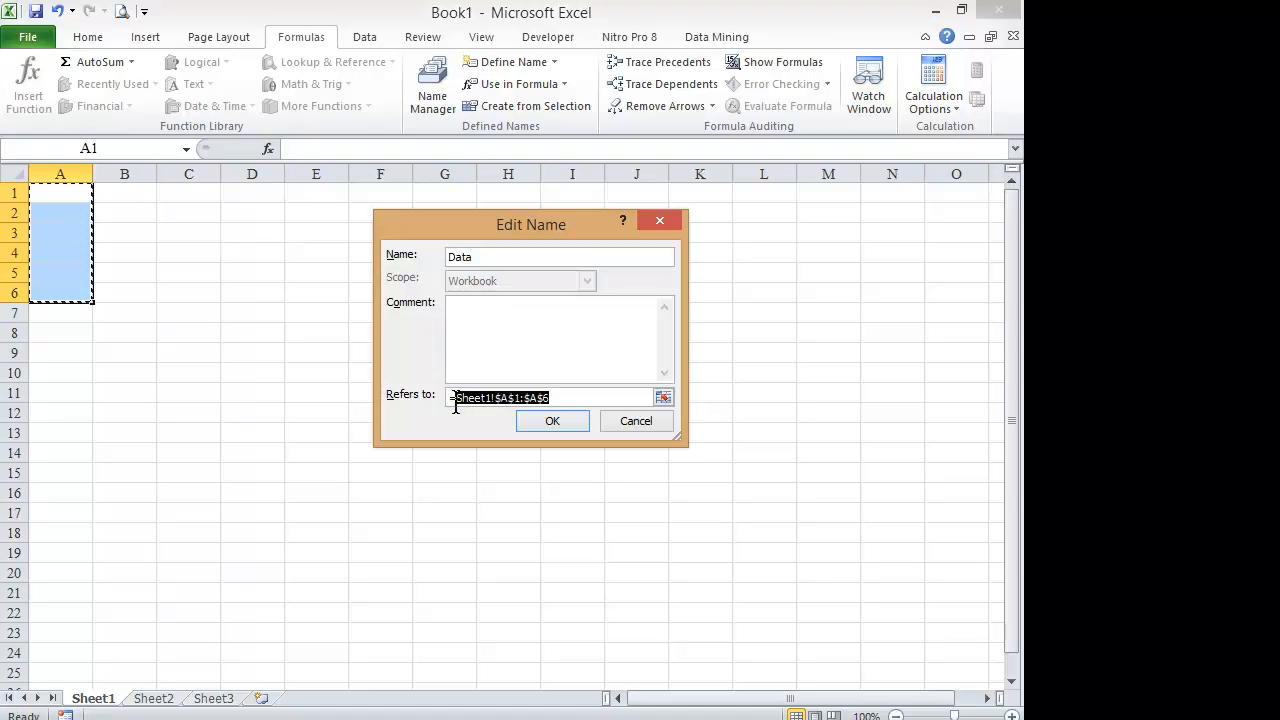
{"action": "type", "text": "offset("}
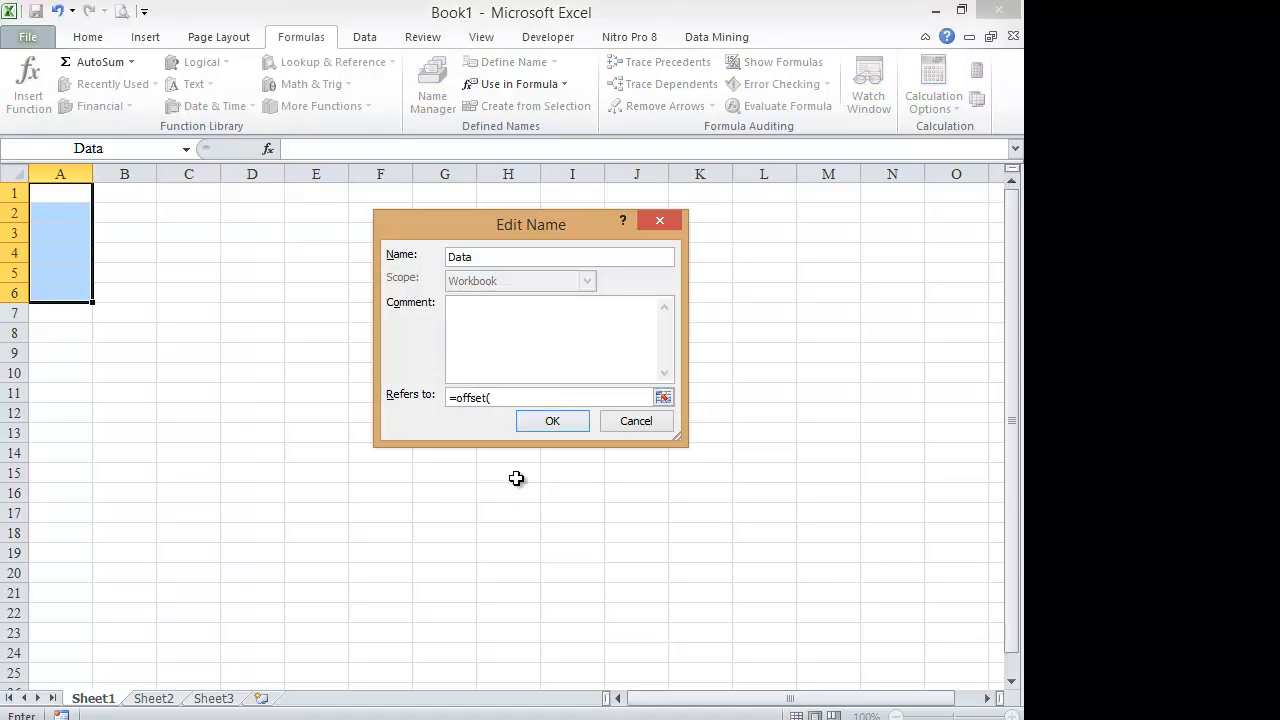
{"action": "left_click", "coordinate": [72, 192]}
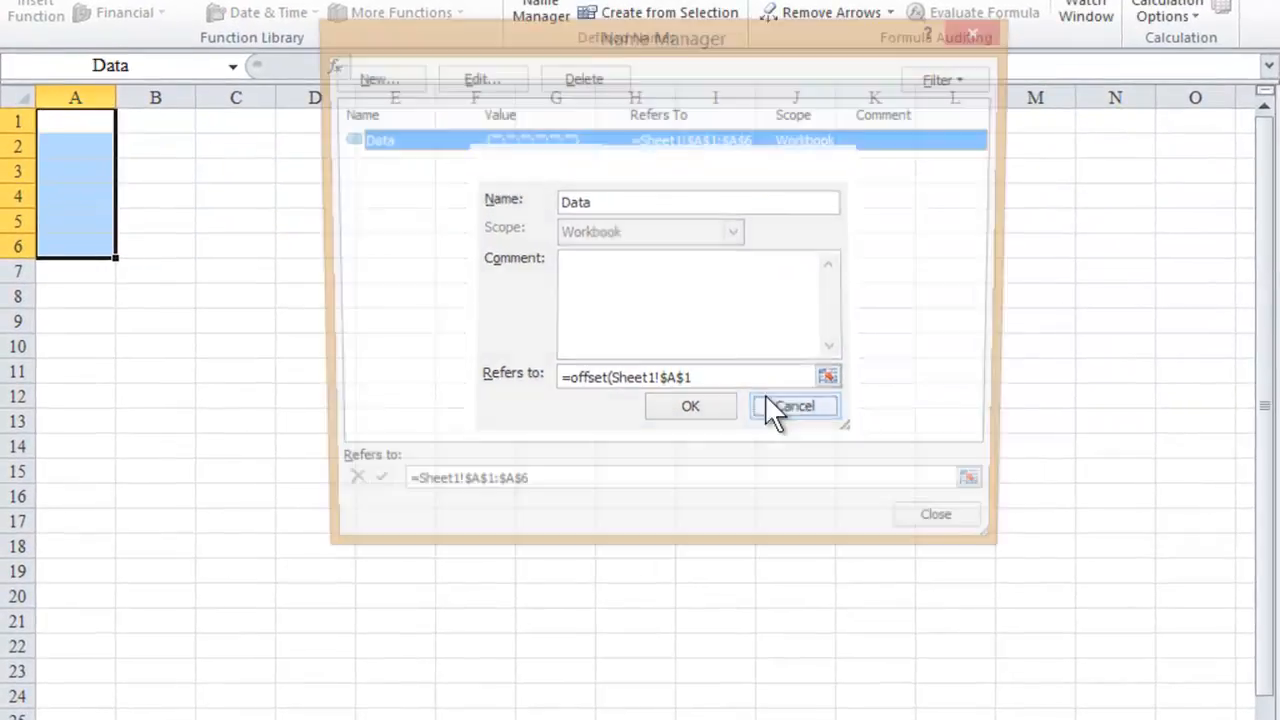
{"action": "left_click", "coordinate": [752, 414]}
{"action": "left_click", "coordinate": [935, 532]}
- Close the new workbook without saving
{"action": "key", "text": "alt+F4"}
{"action": "left_click", "coordinate": [655, 376]}
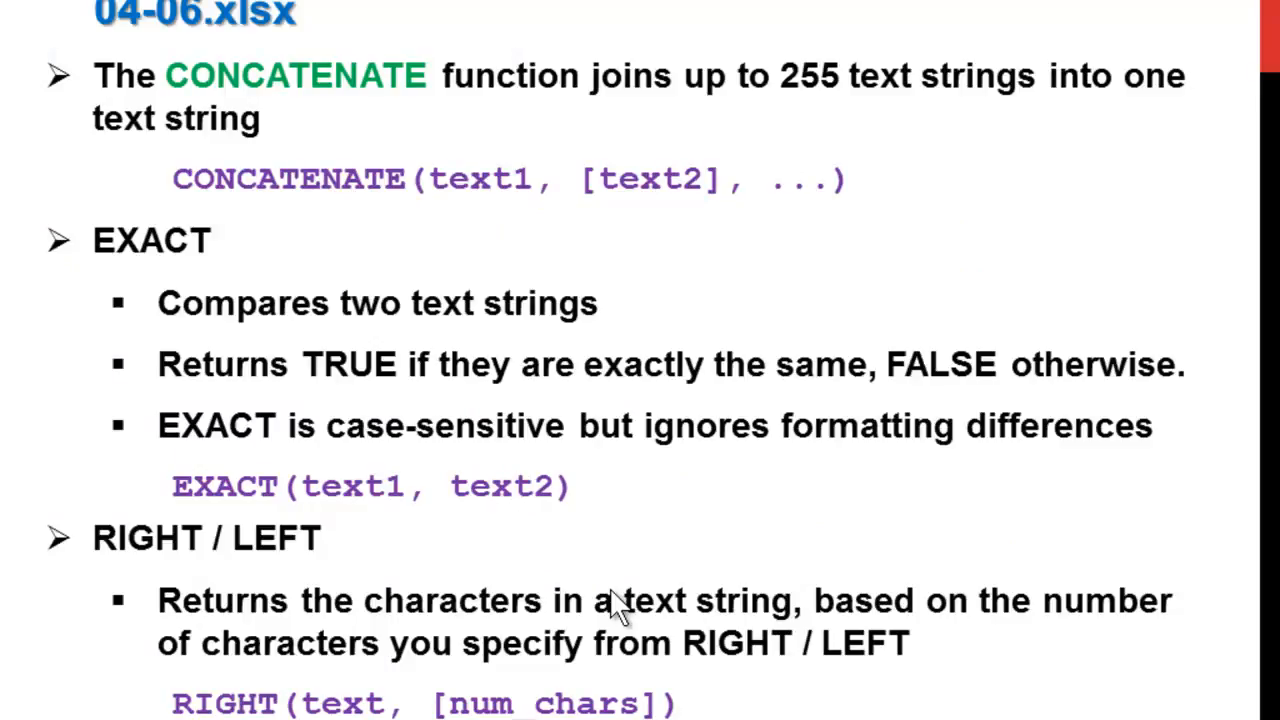
{"action": "key", "text": "Page_Up"}
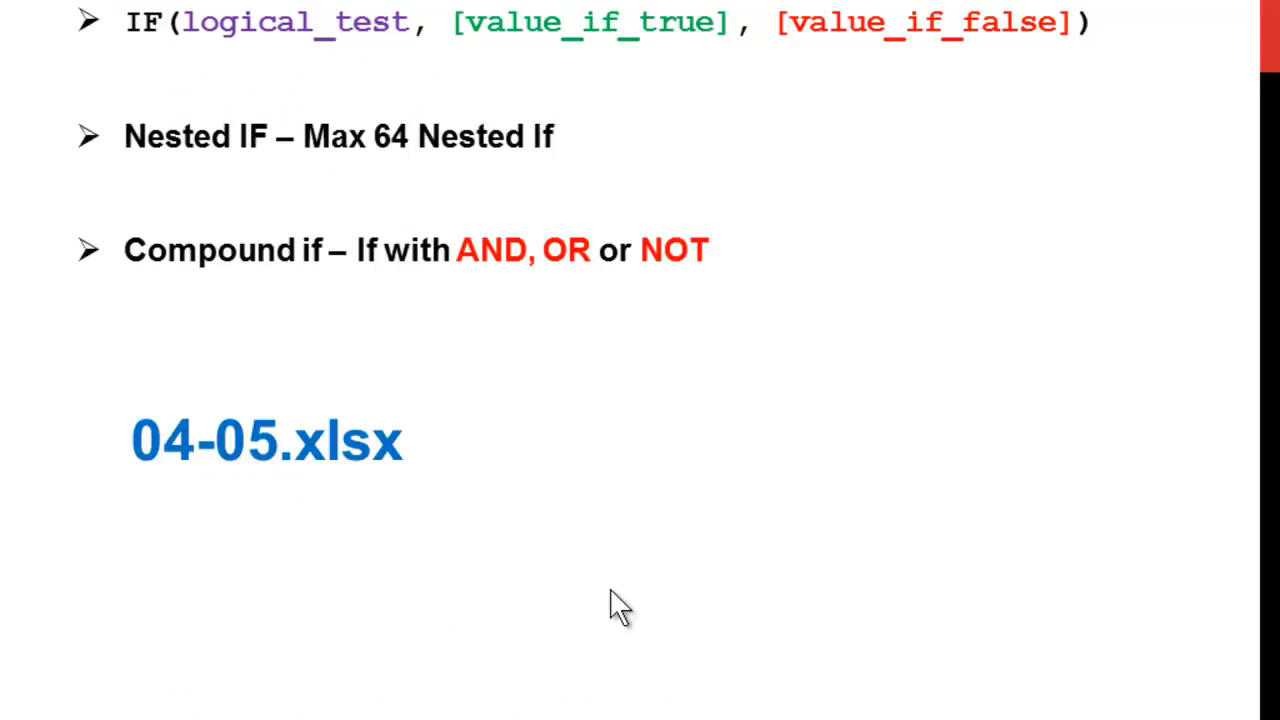
{"action": "key", "text": "Page_Down"}
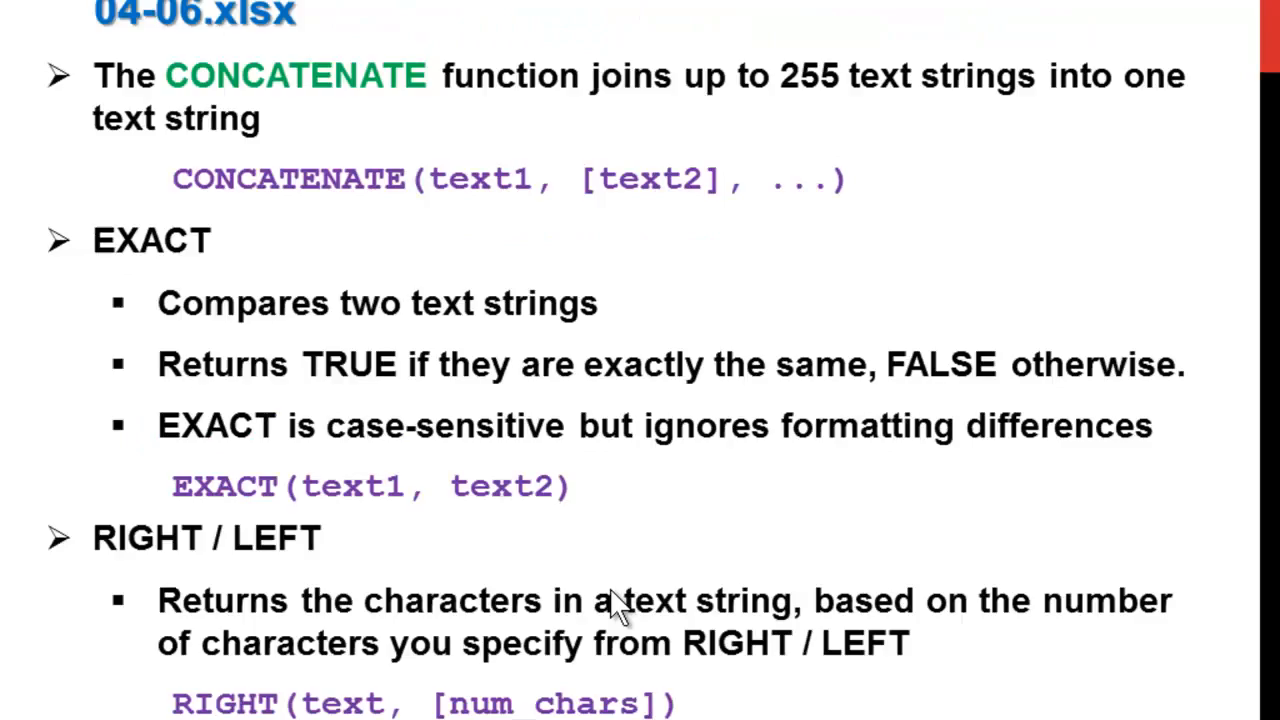
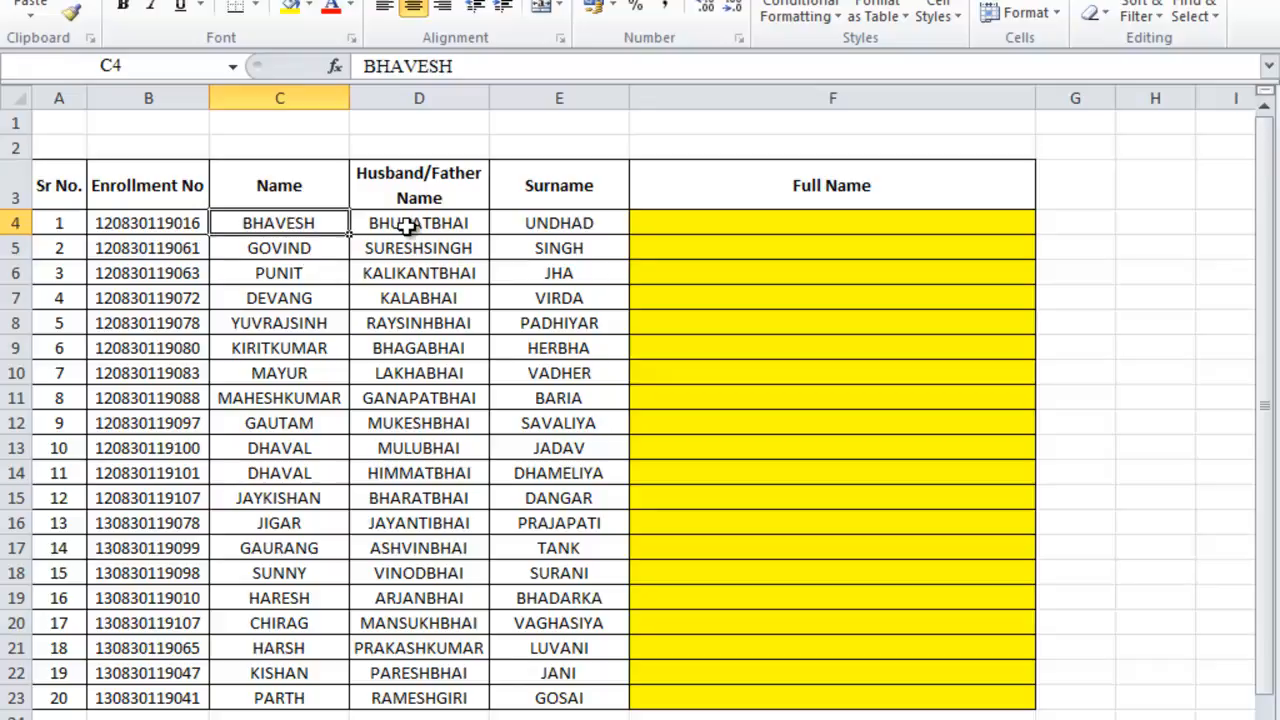
- Join the surname, name and husband/father name in F4 without separators, using =CONCATENATE(E4,C4,D4)
{"action": "left_click", "coordinate": [406, 226]}
{"action": "left_click", "coordinate": [558, 225]}
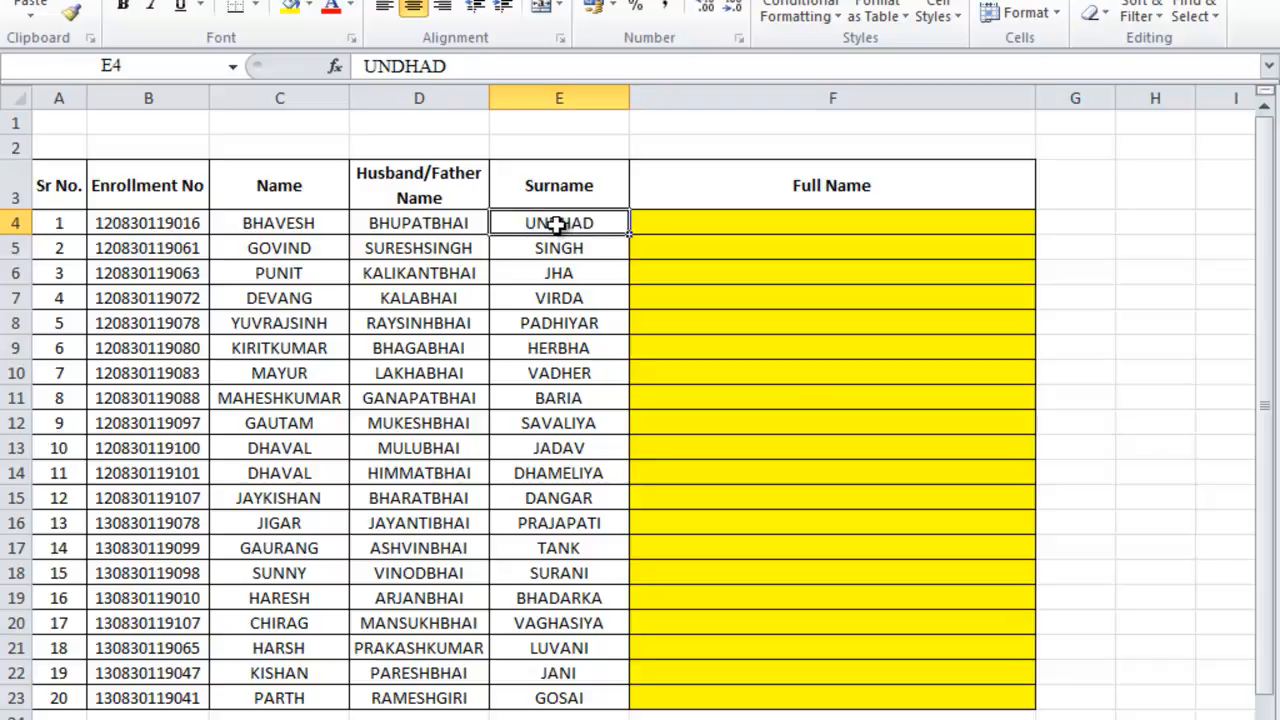
{"action": "left_click", "coordinate": [822, 221]}
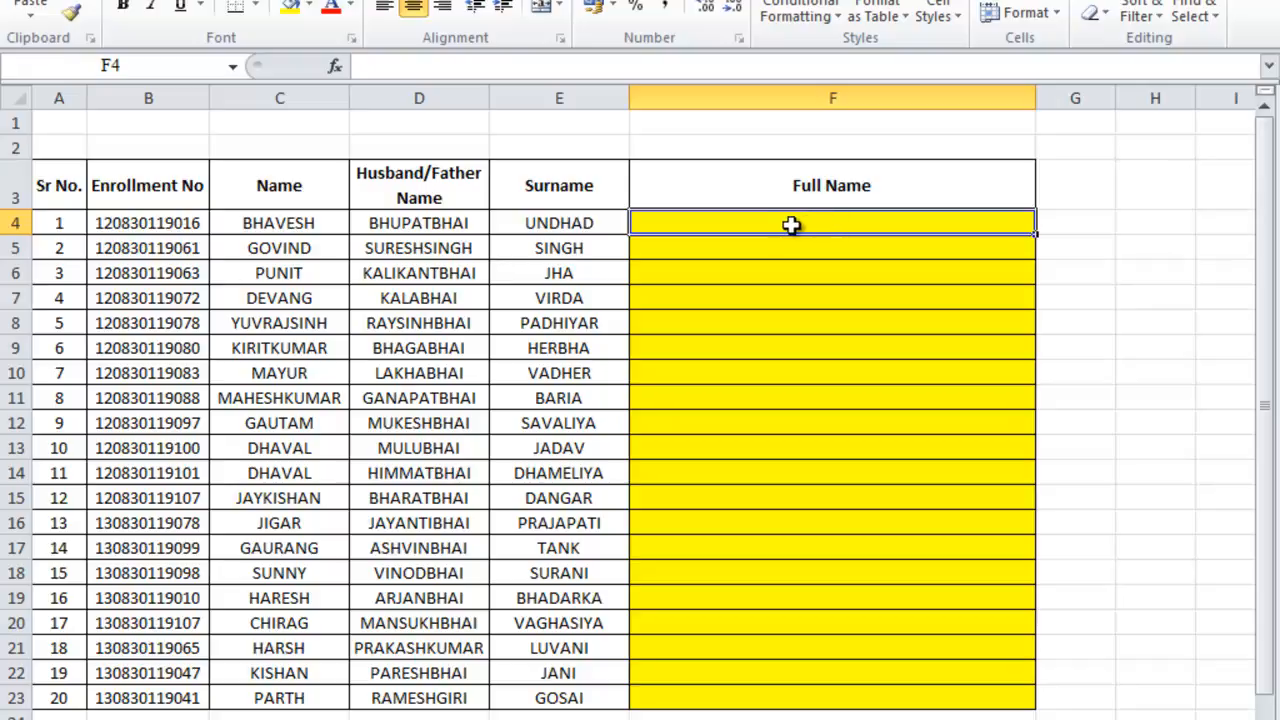
{"action": "type", "text": "="}
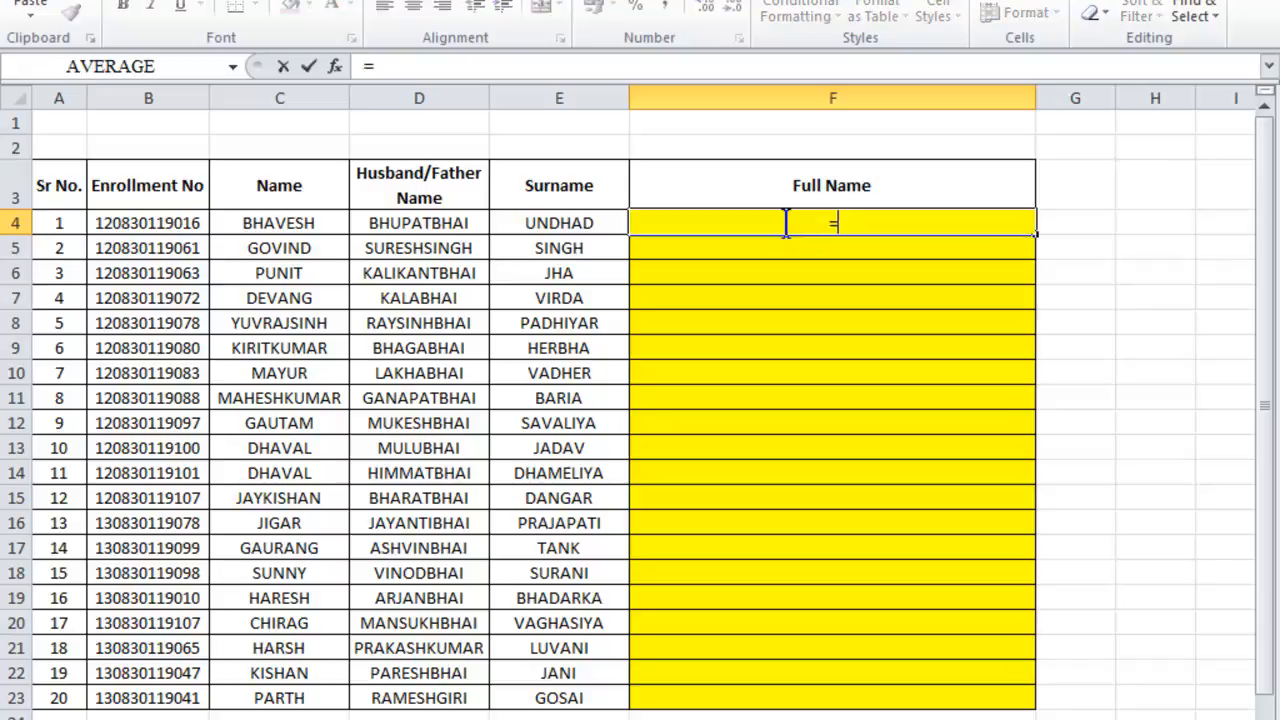
{"action": "type", "text": "conc"}
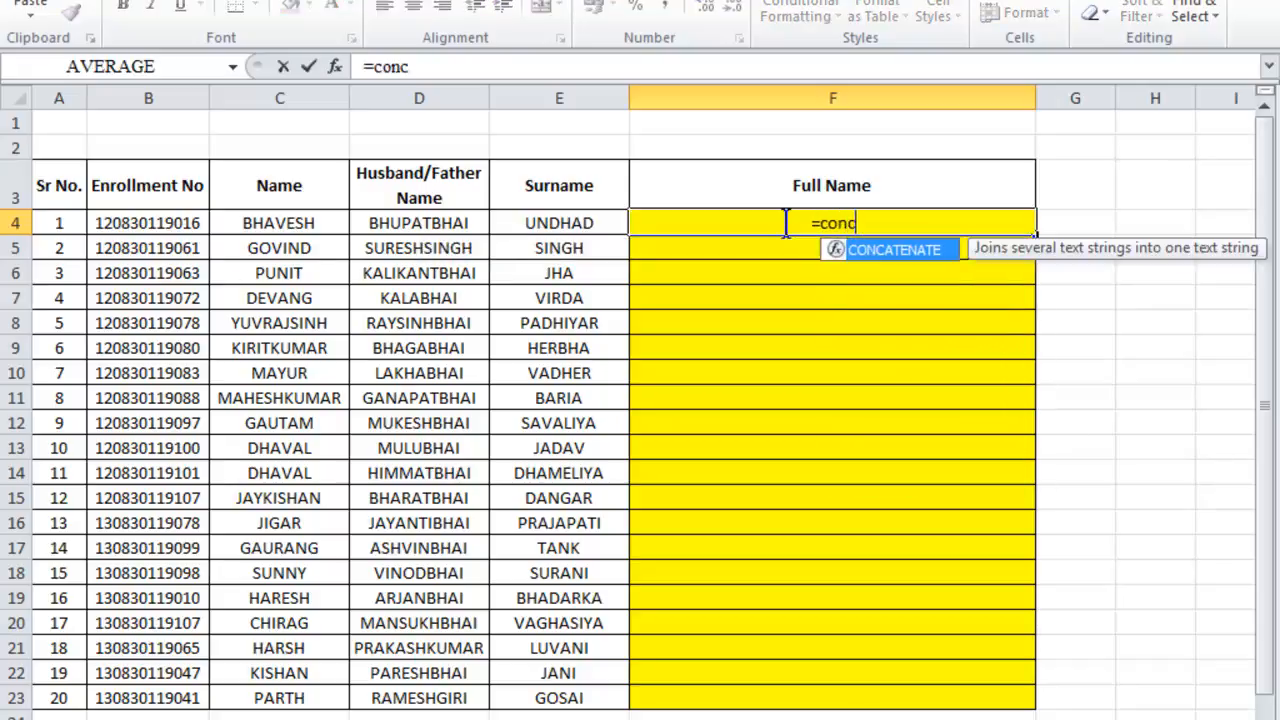
{"action": "type", "text": "atenate"}
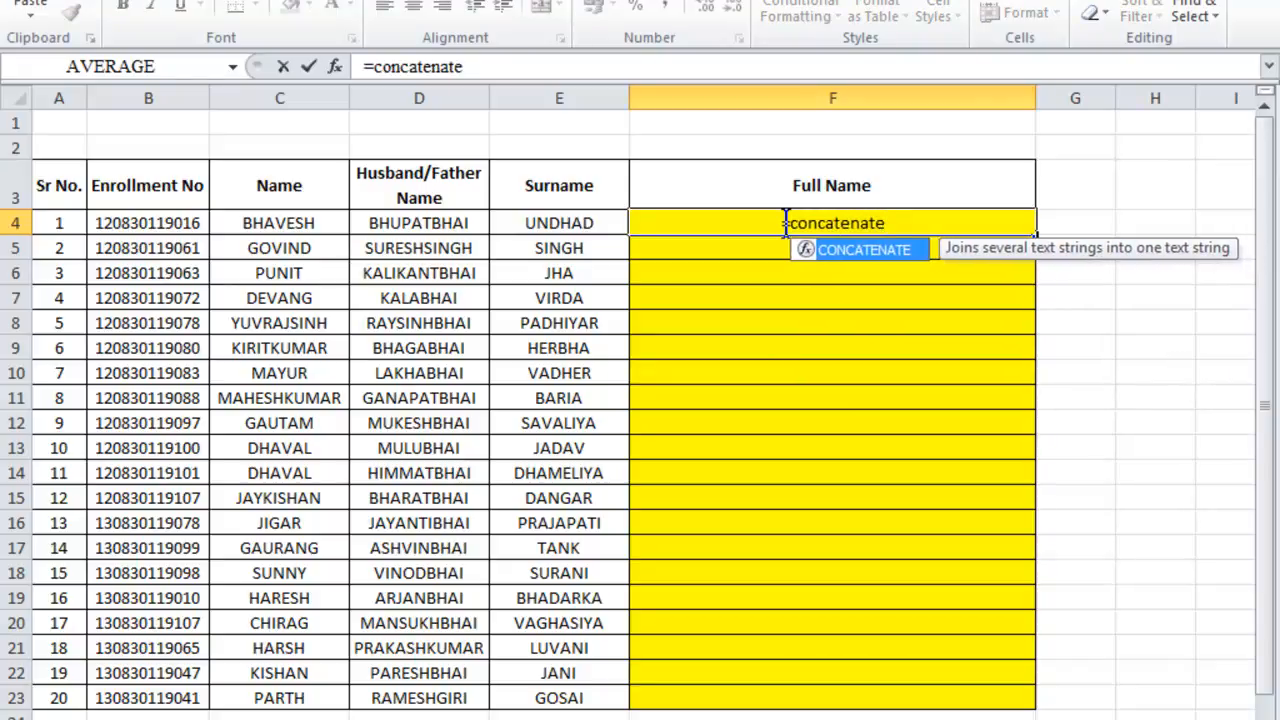
{"action": "type", "text": "("}
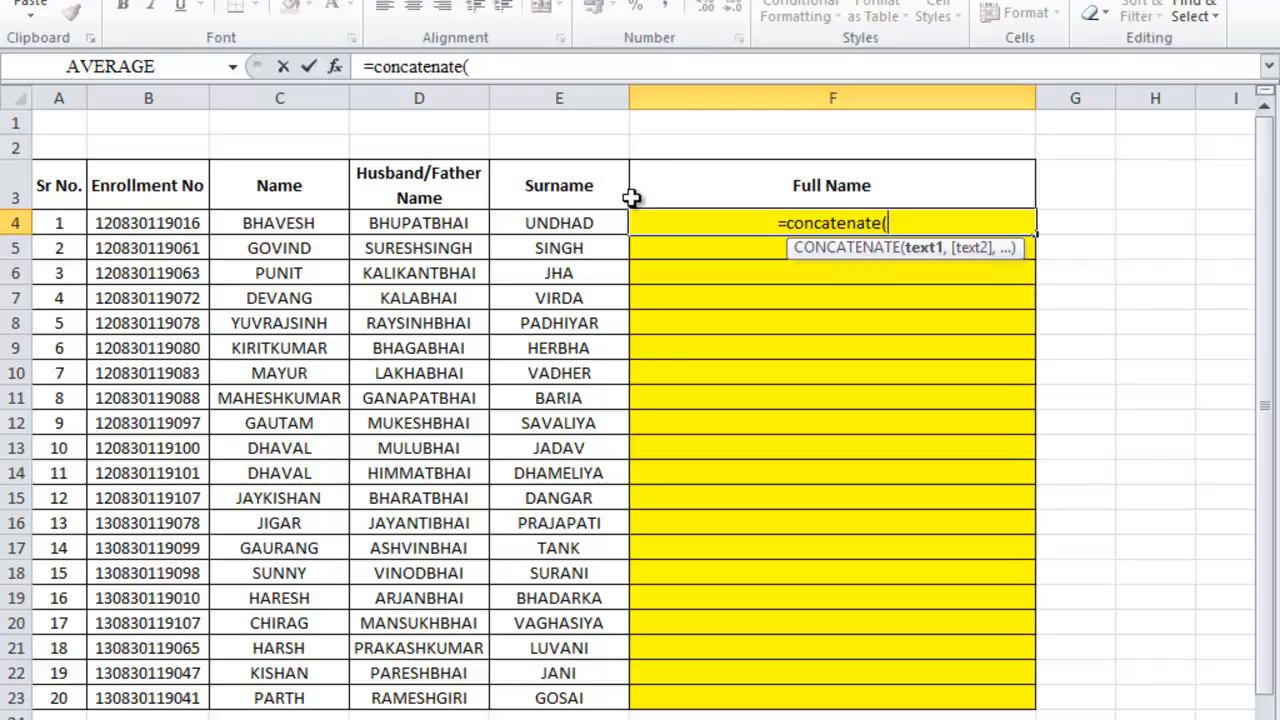
{"action": "left_click", "coordinate": [553, 223]}
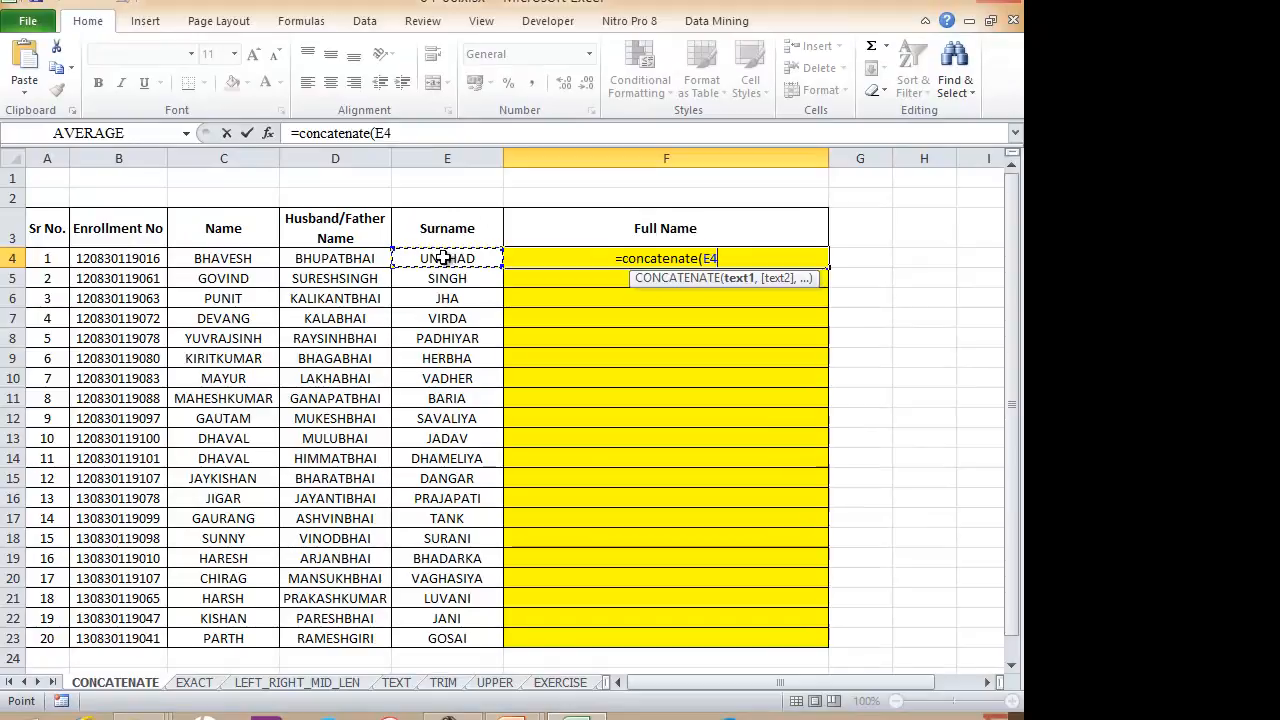
{"action": "type", "text": ","}
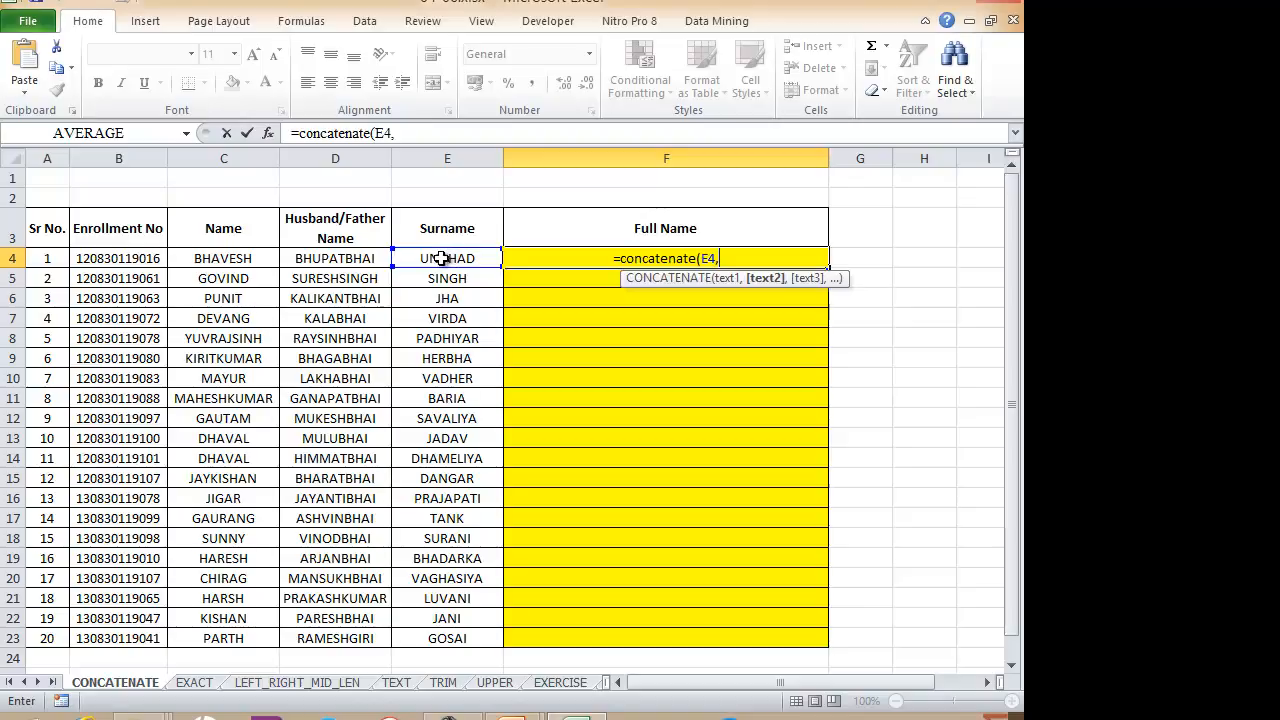
{"action": "left_click", "coordinate": [218, 258]}
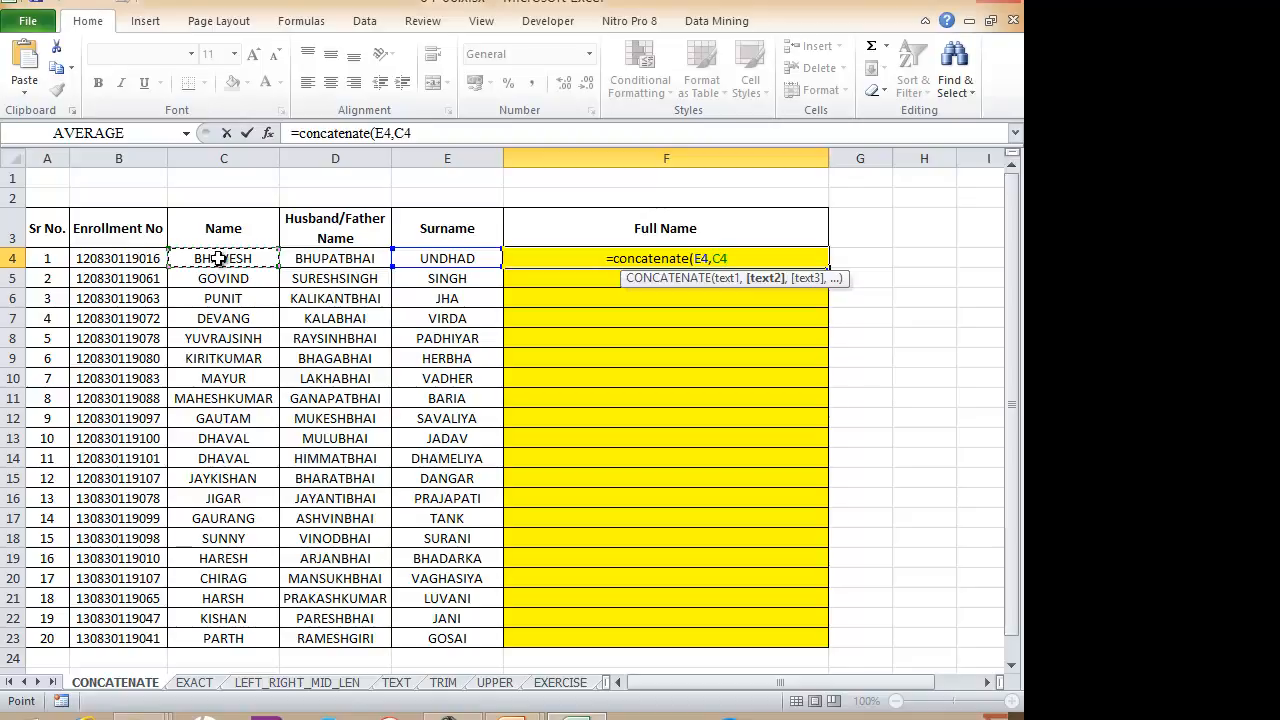
{"action": "type", "text": ","}
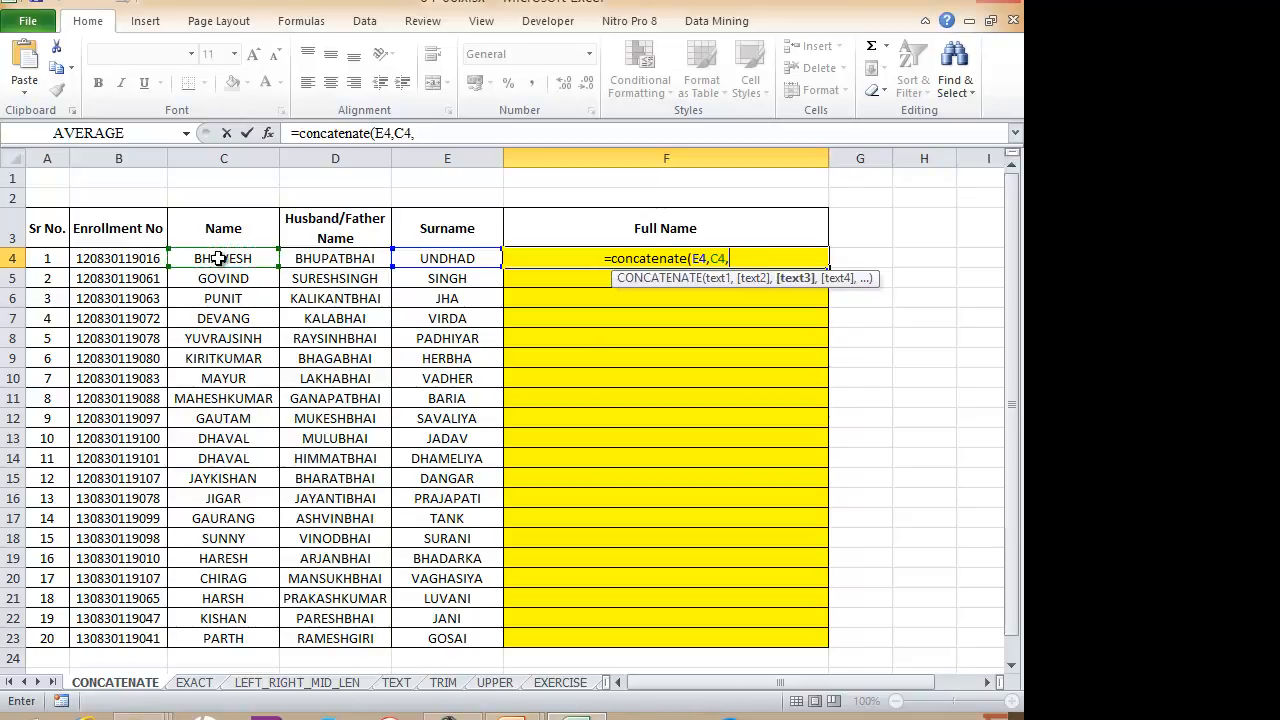
{"action": "left_click", "coordinate": [337, 259]}
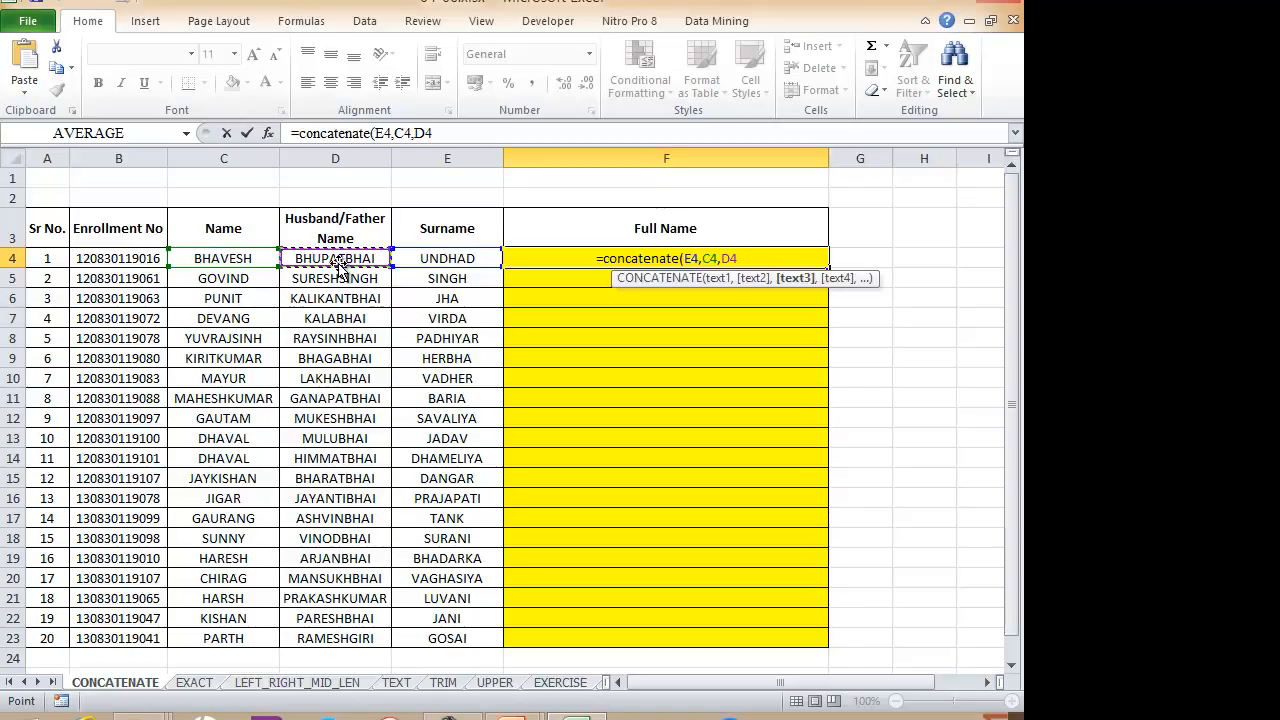
{"action": "type", "text": ")"}
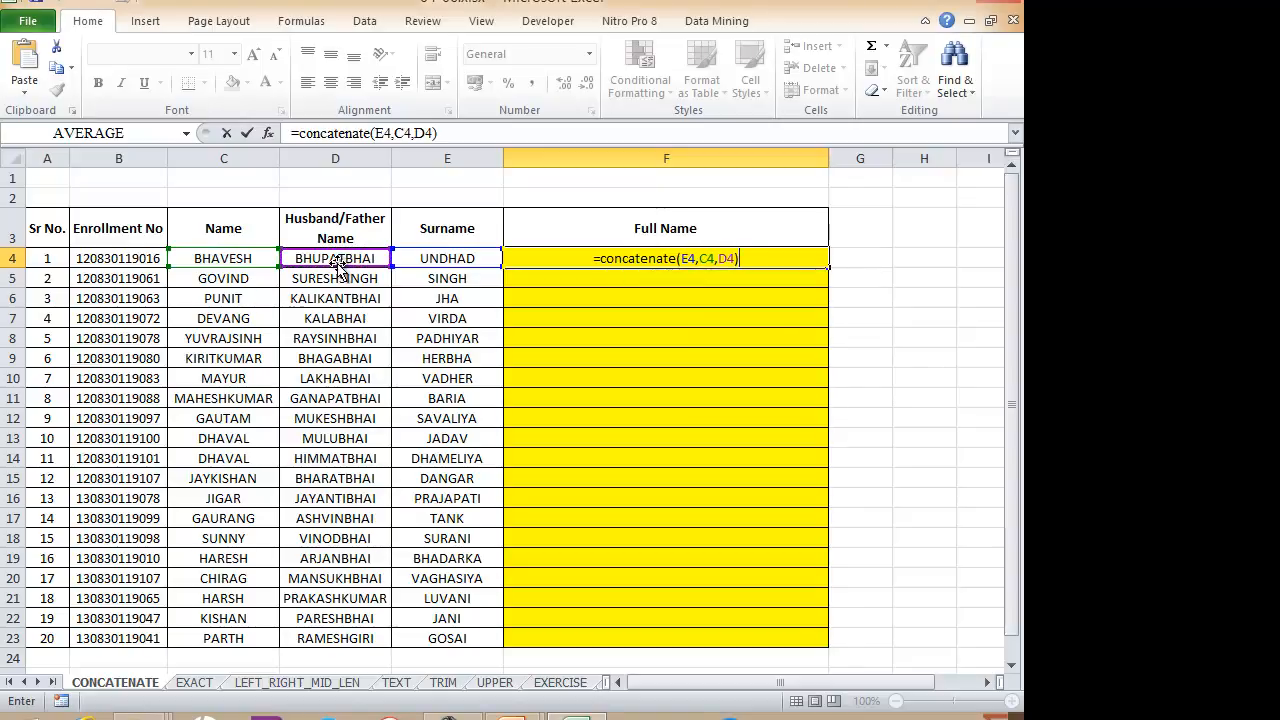
{"action": "key", "text": "Return"}
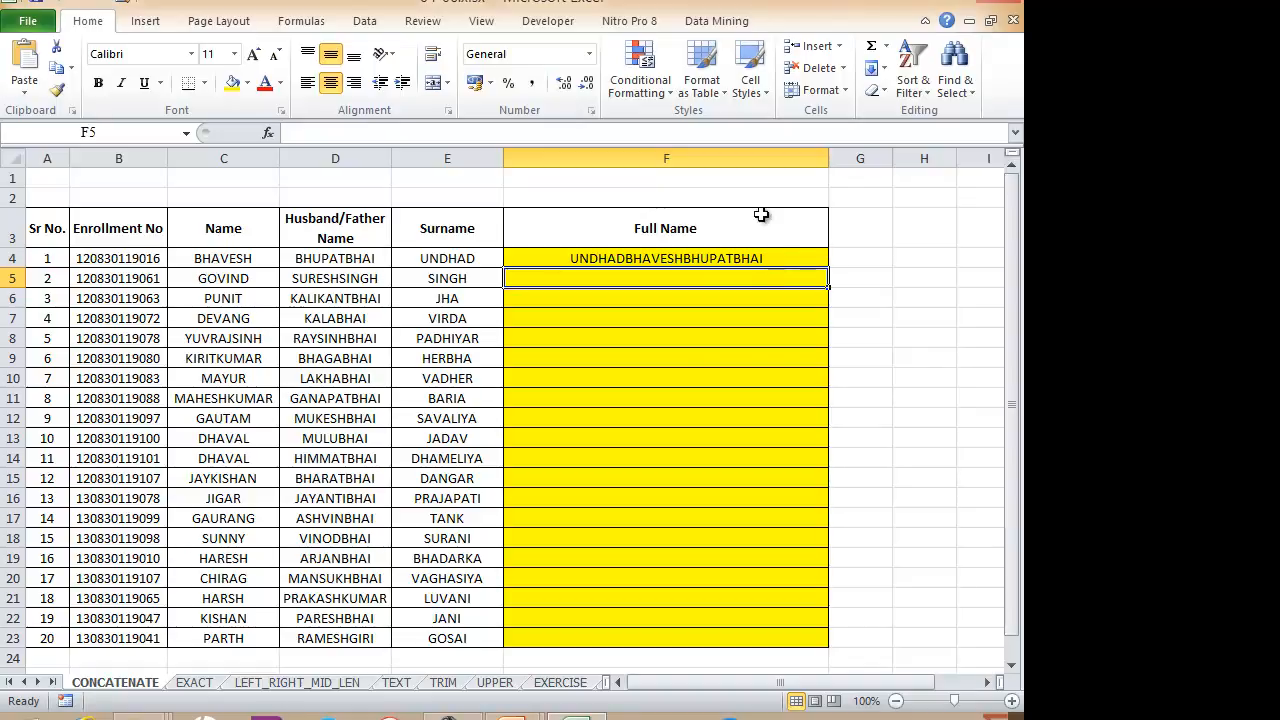
- Replace the formula in F4 with =CONCATENATE(E4," ",C4," ",D4) to separate the name parts with spaces
{"action": "left_click", "coordinate": [610, 260]}
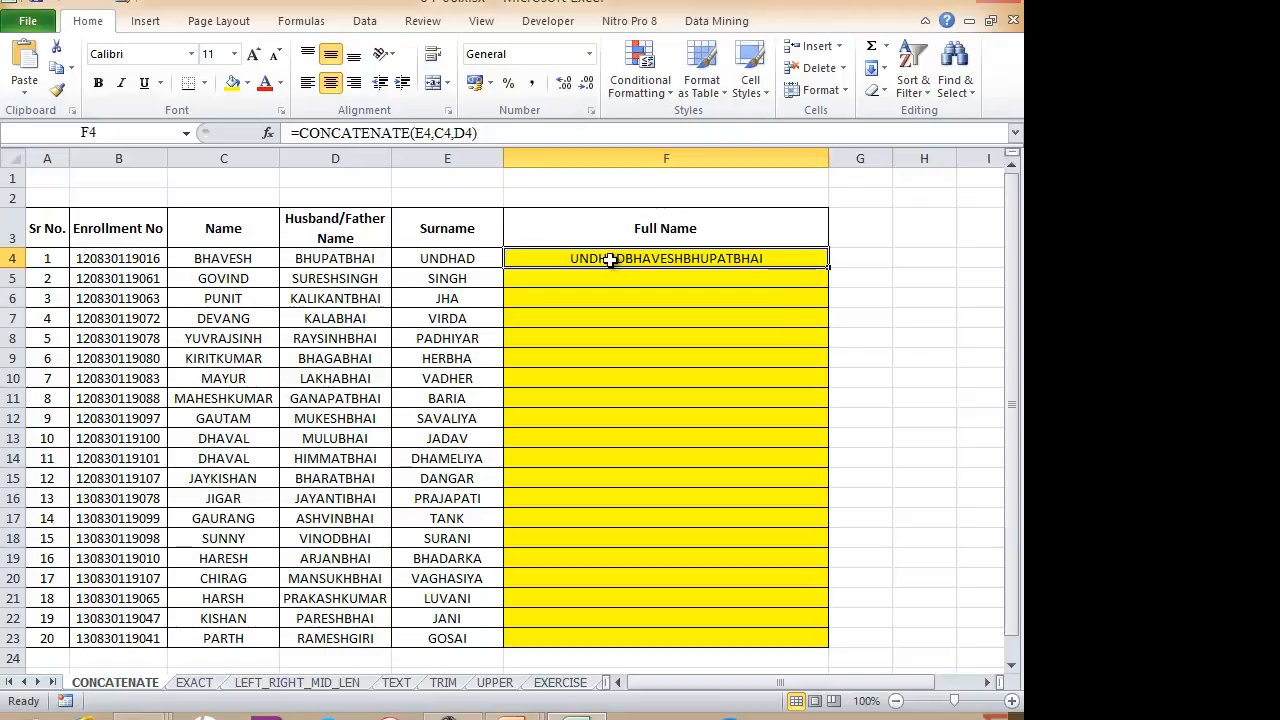
{"action": "type", "text": "=conca"}
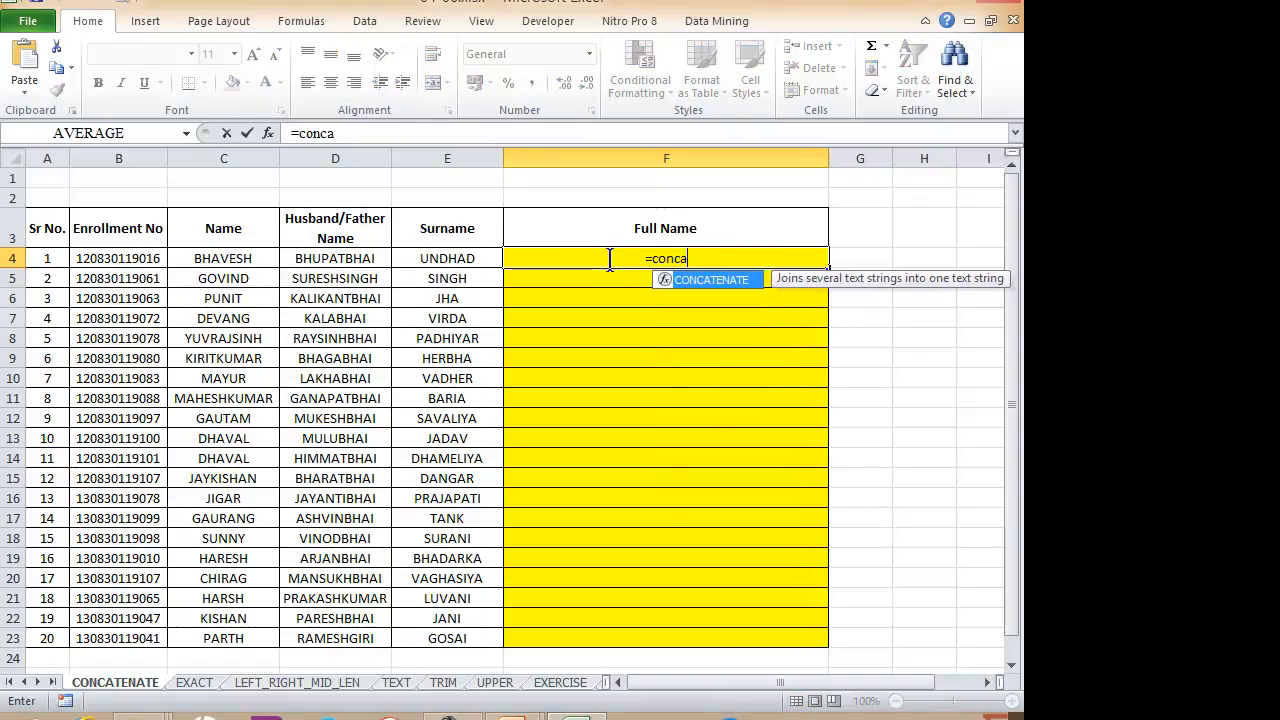
{"action": "type", "text": "tenaye("}
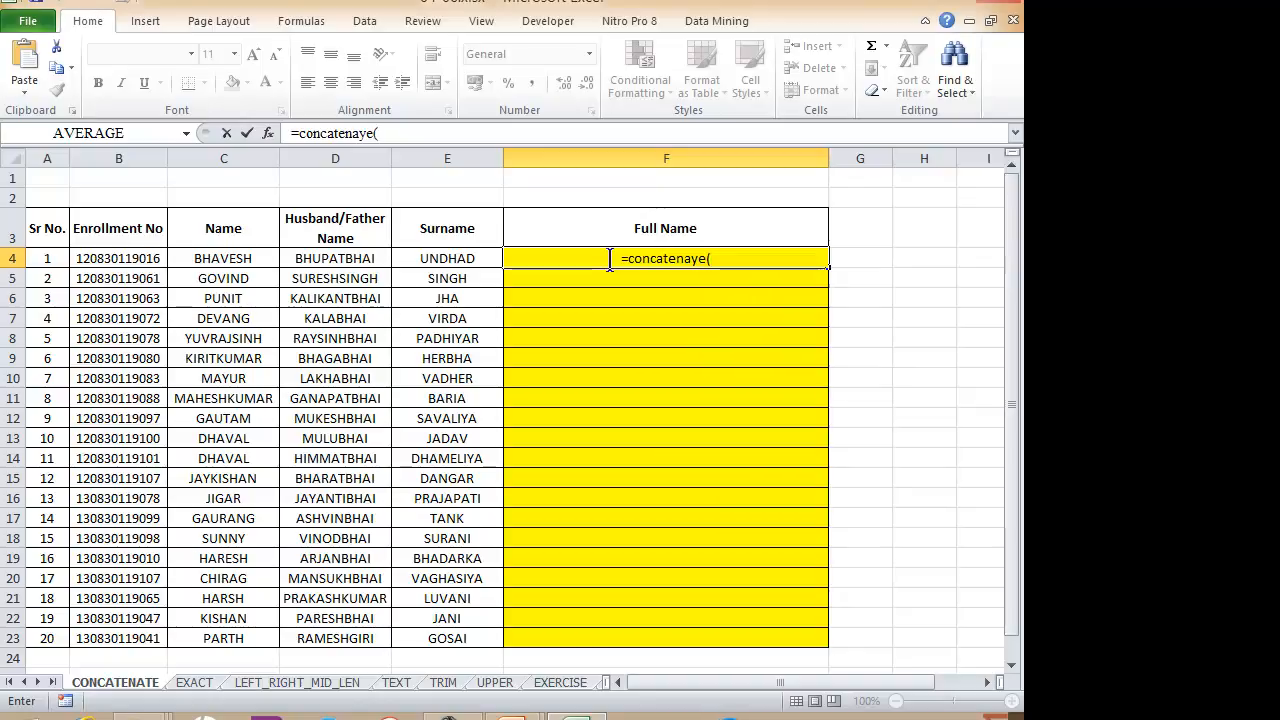
{"action": "key", "text": "BackSpace"}
{"action": "key", "text": "BackSpace"}
{"action": "key", "text": "BackSpace"}
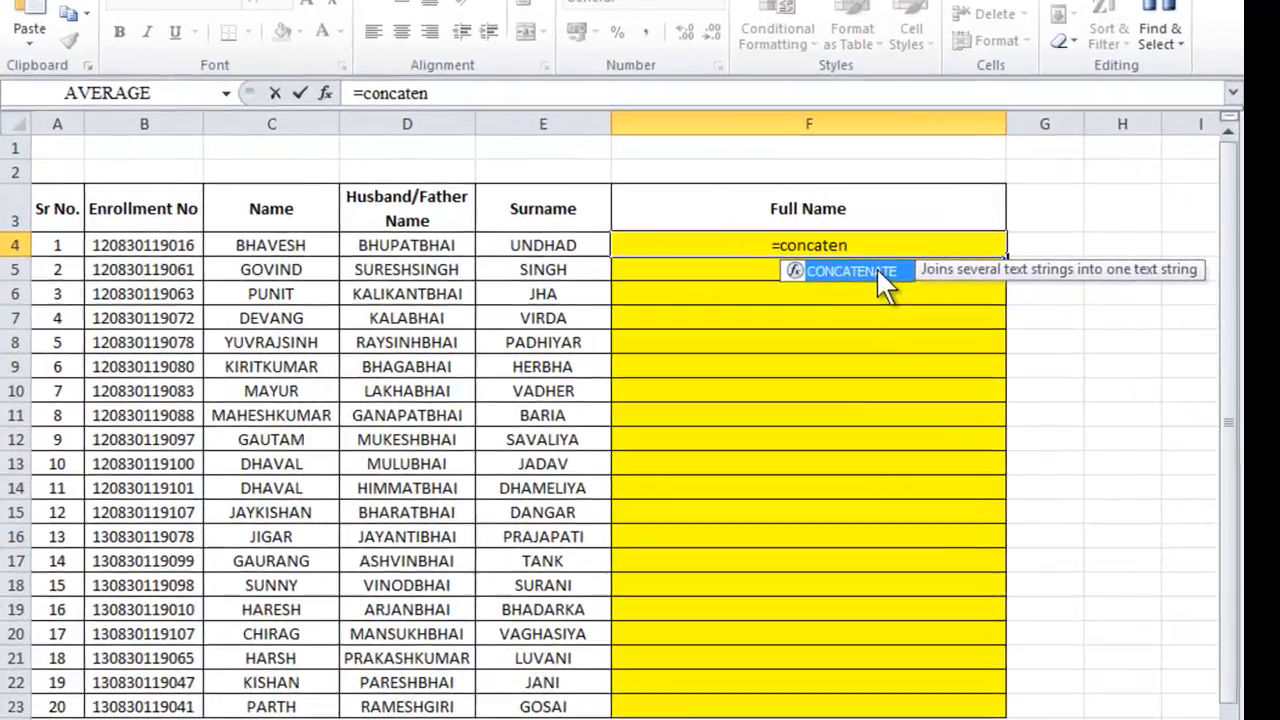
{"action": "double_click", "coordinate": [722, 280]}
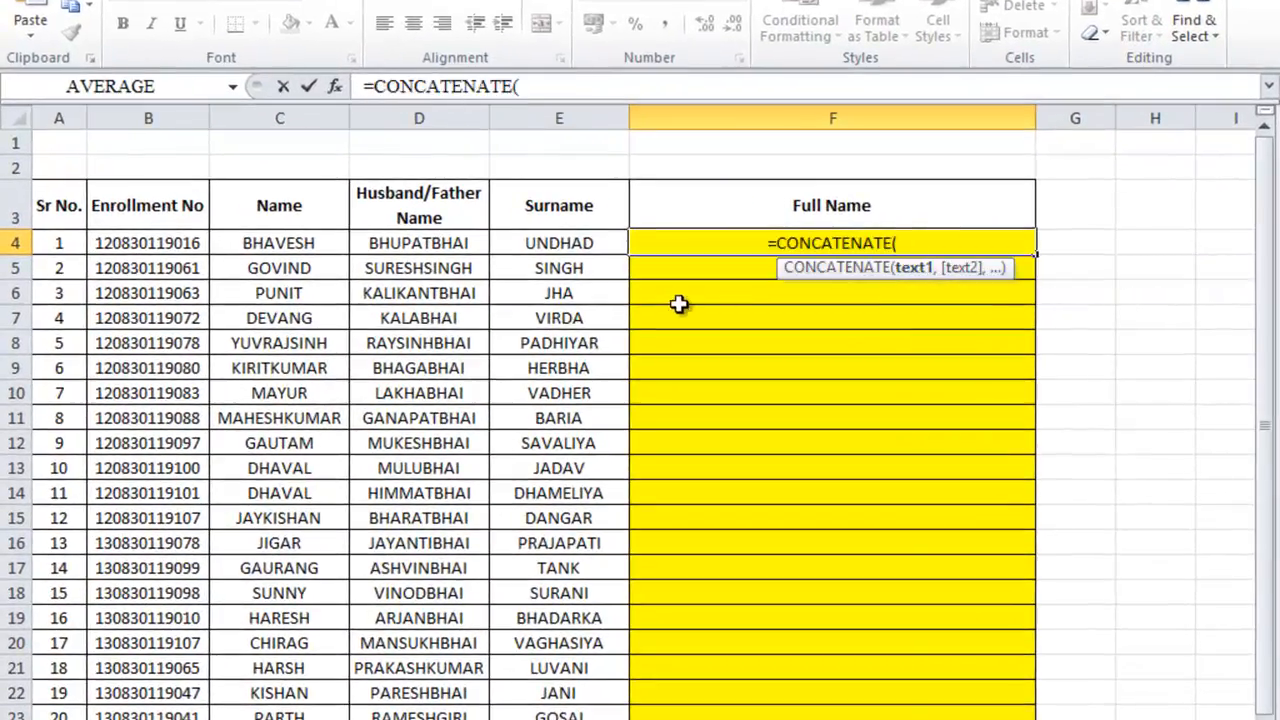
{"action": "left_click", "coordinate": [577, 242]}
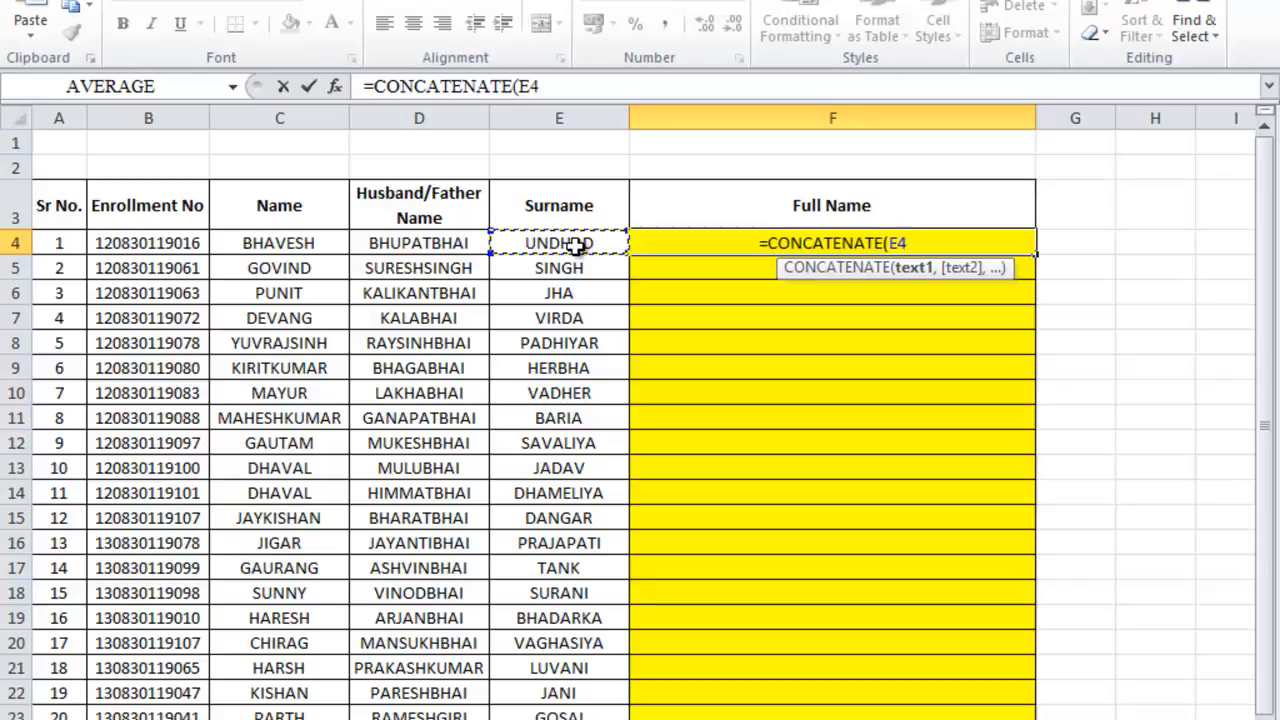
{"action": "type", "text": ","}
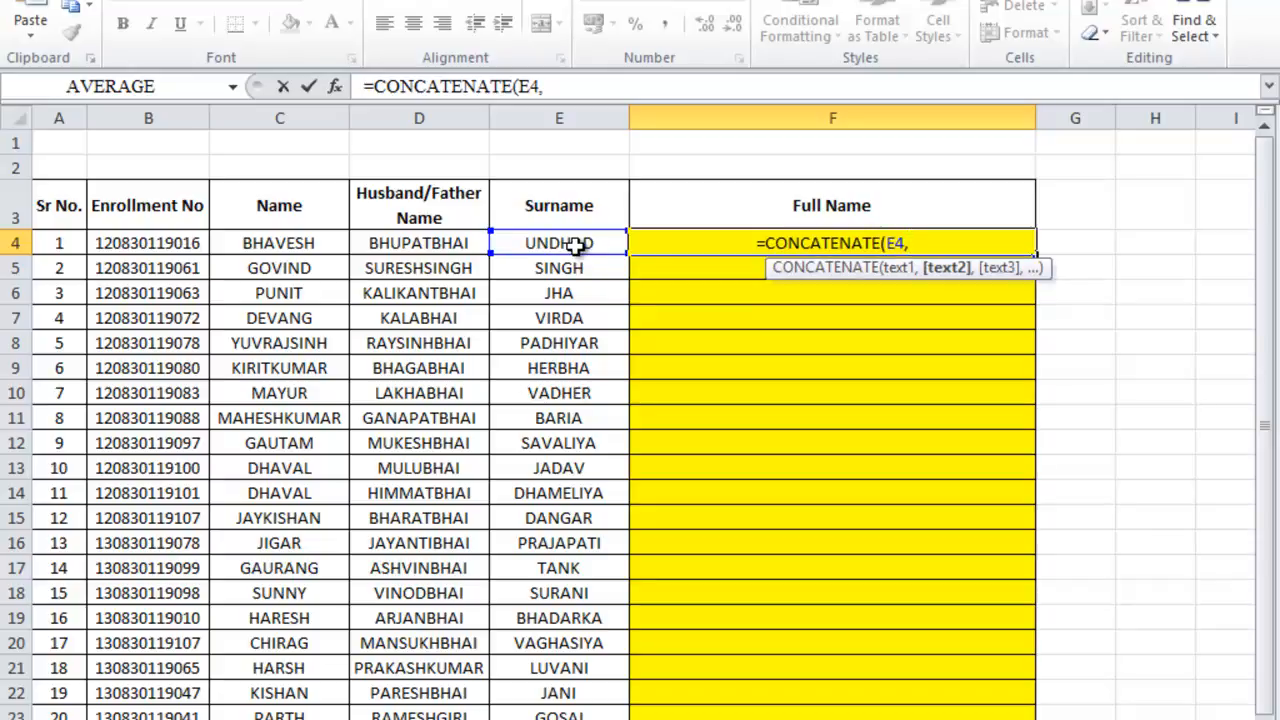
{"action": "type", "text": "\""}
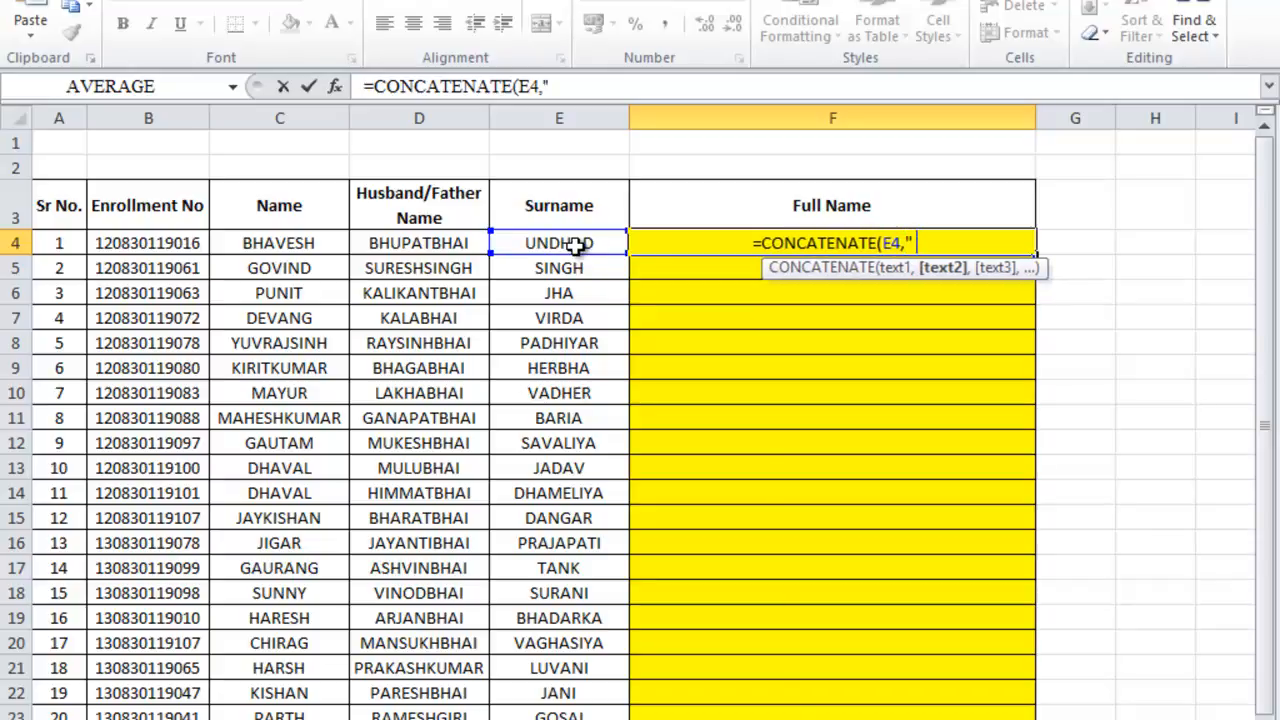
{"action": "type", "text": " \""}
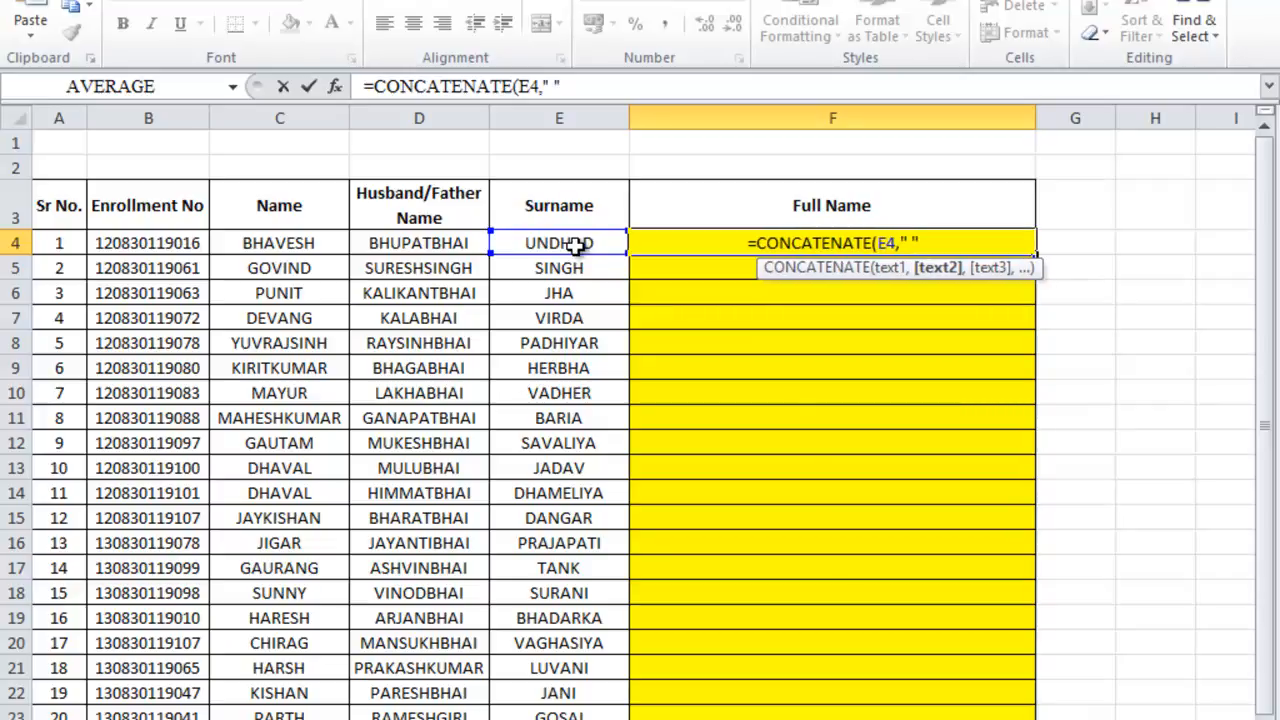
{"action": "type", "text": ","}
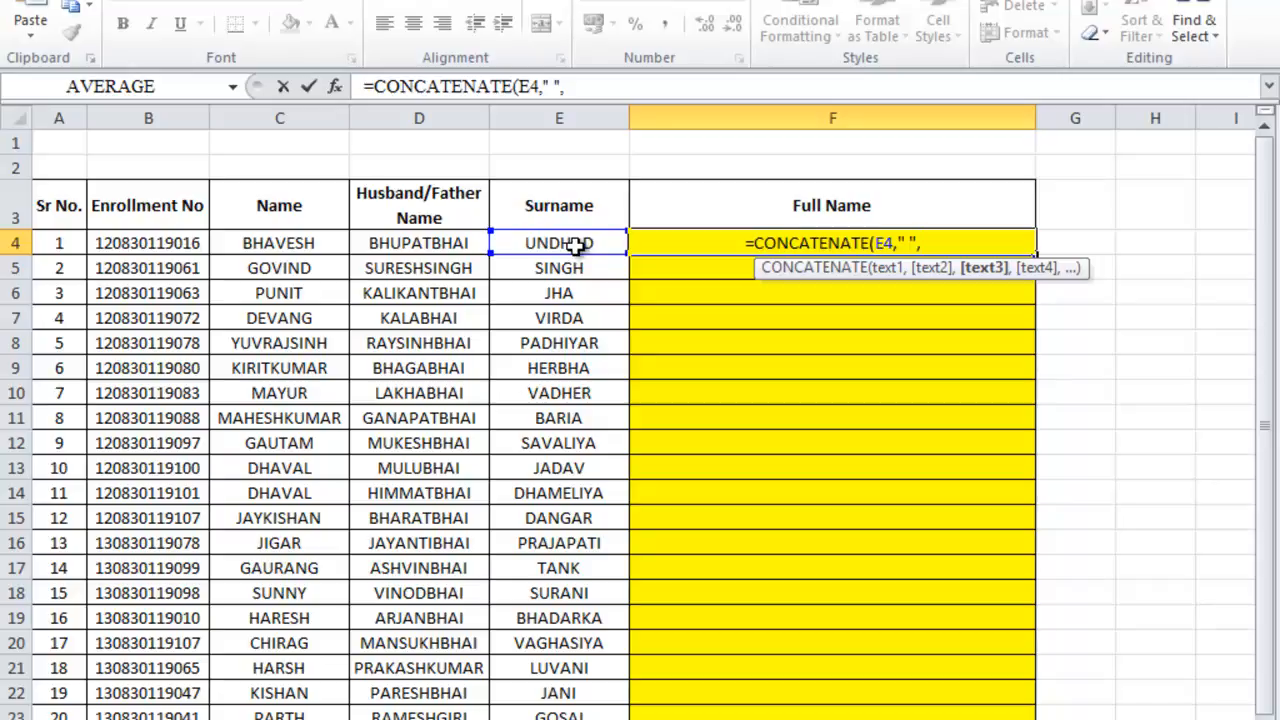
{"action": "left_click", "coordinate": [280, 243]}
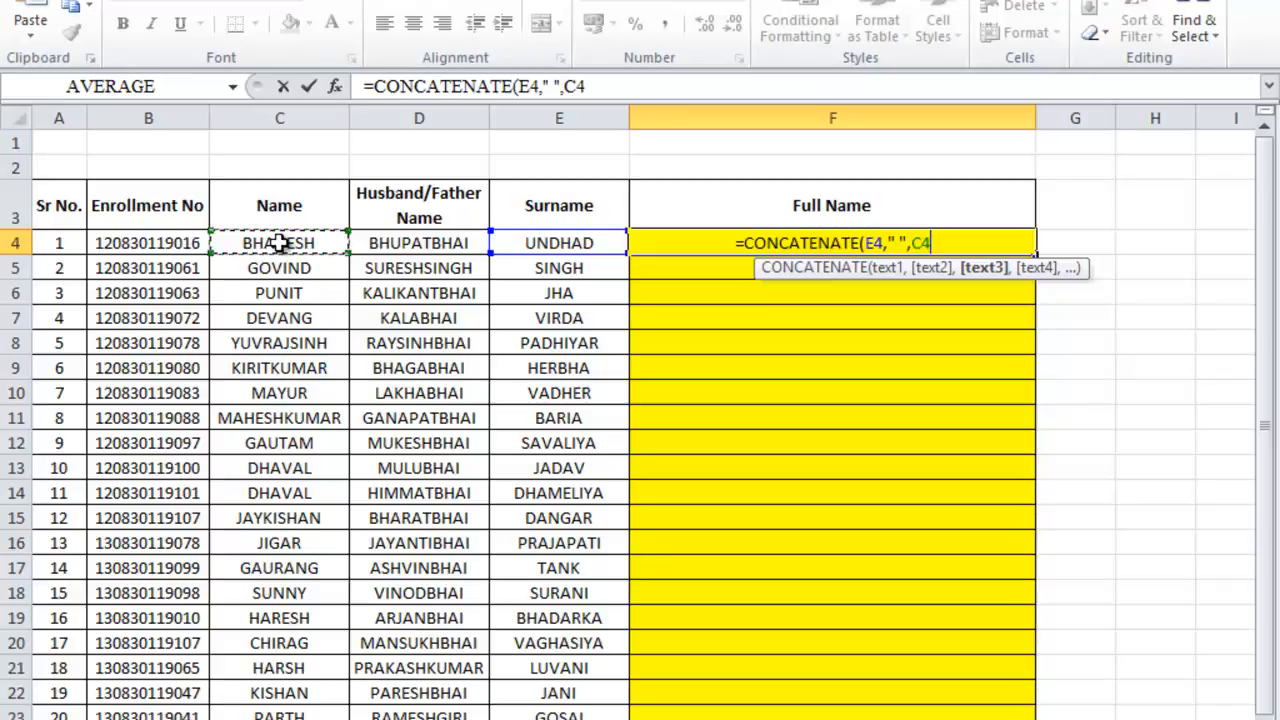
{"action": "type", "text": ","}
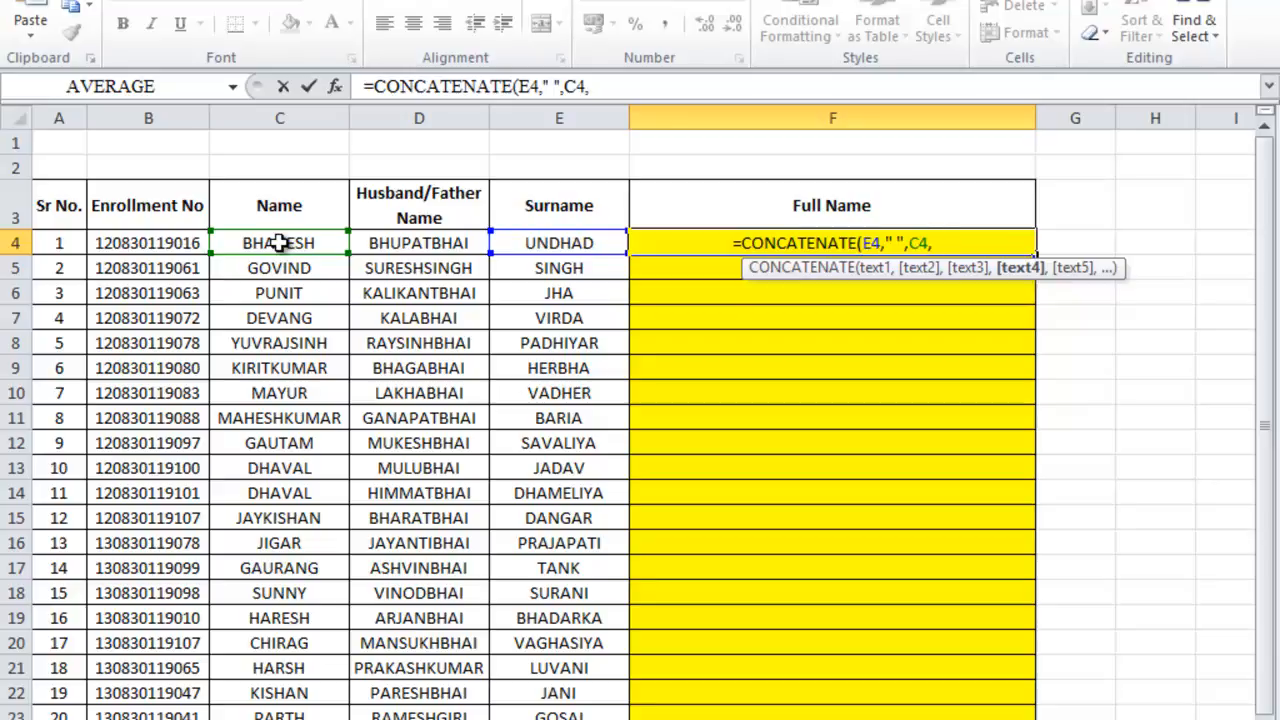
{"action": "type", "text": "\" \""}
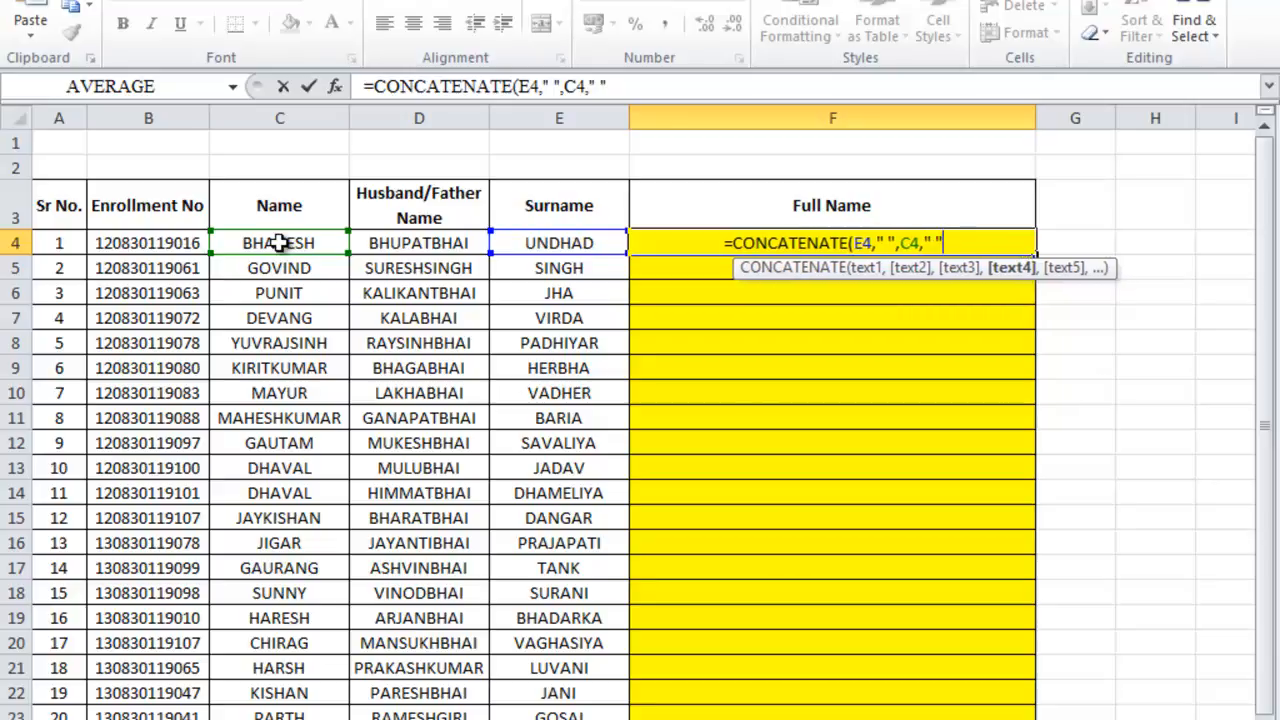
{"action": "type", "text": ","}
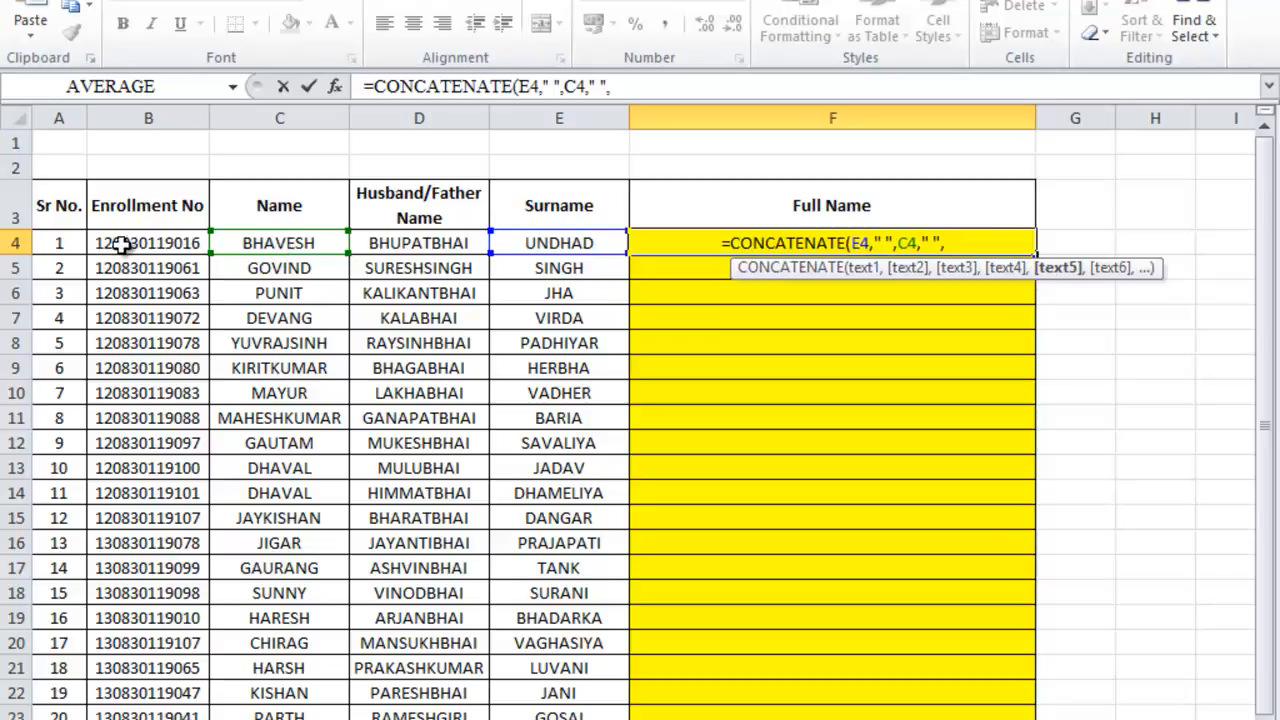
{"action": "left_click", "coordinate": [420, 245]}
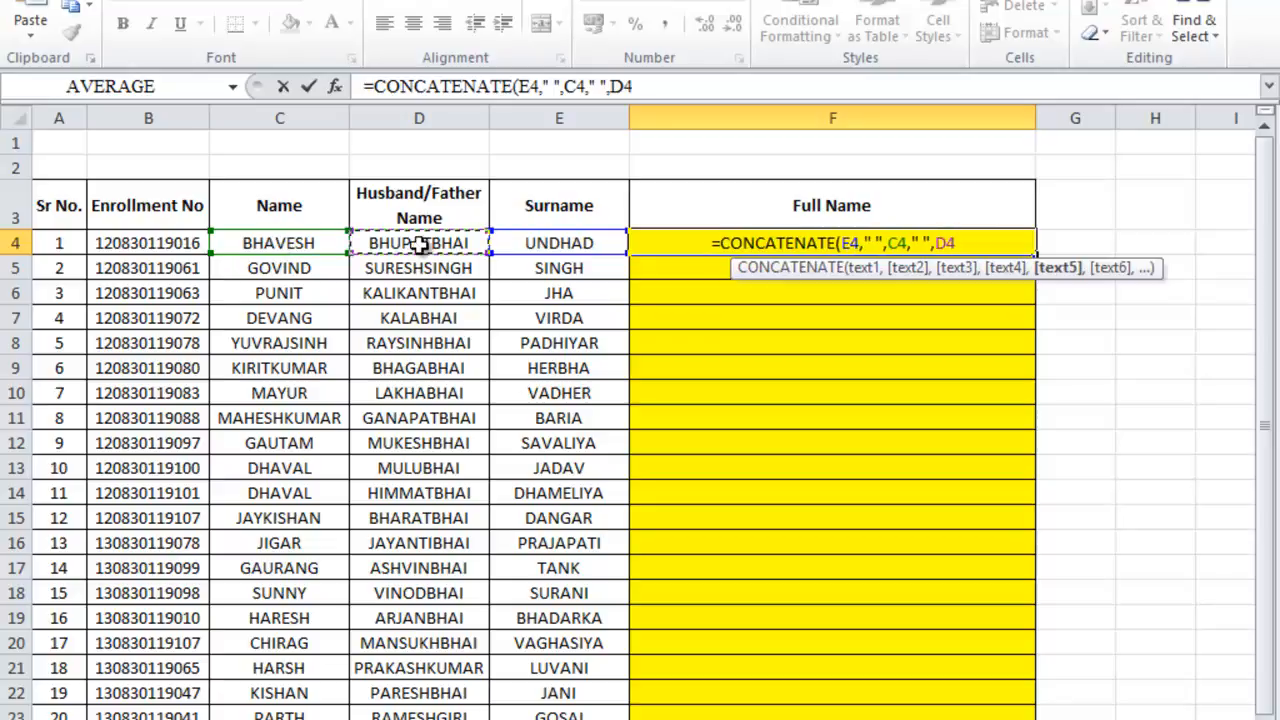
{"action": "type", "text": ")"}
{"action": "key", "text": "Return"}
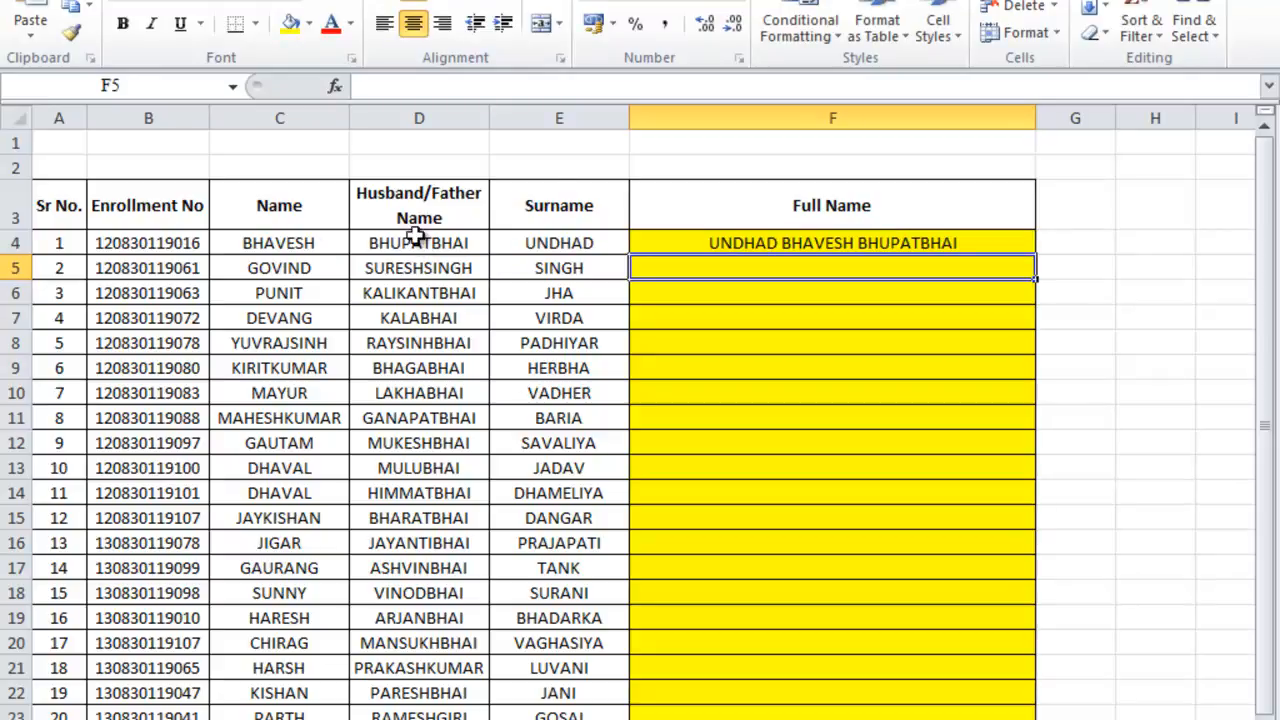
- Fill the full-name formula in F4 down the Full Name column to F23
{"action": "left_click", "coordinate": [1013, 244]}
{"action": "left_click_drag", "start_coordinate": [1036, 255], "coordinate": [990, 705]}
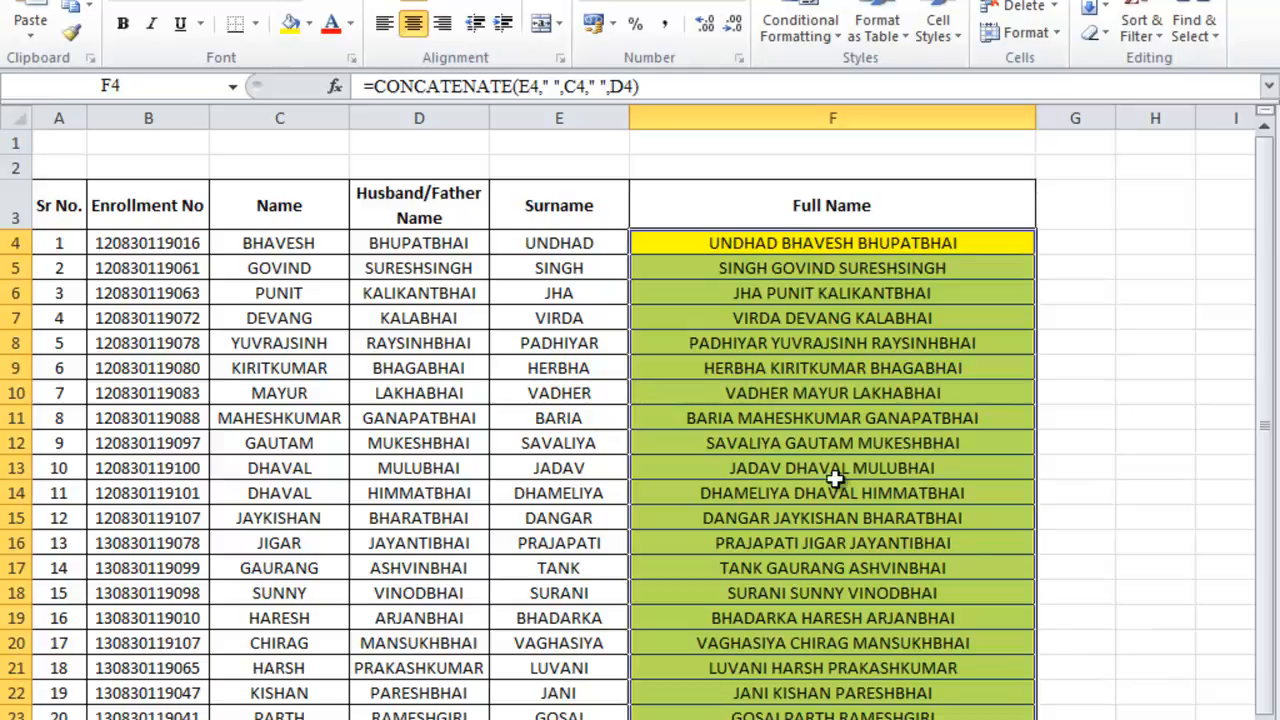
- Copy the CONCATENATE formula text from F12, open a blank document in Word and paste it there
{"action": "left_click", "coordinate": [816, 448]}
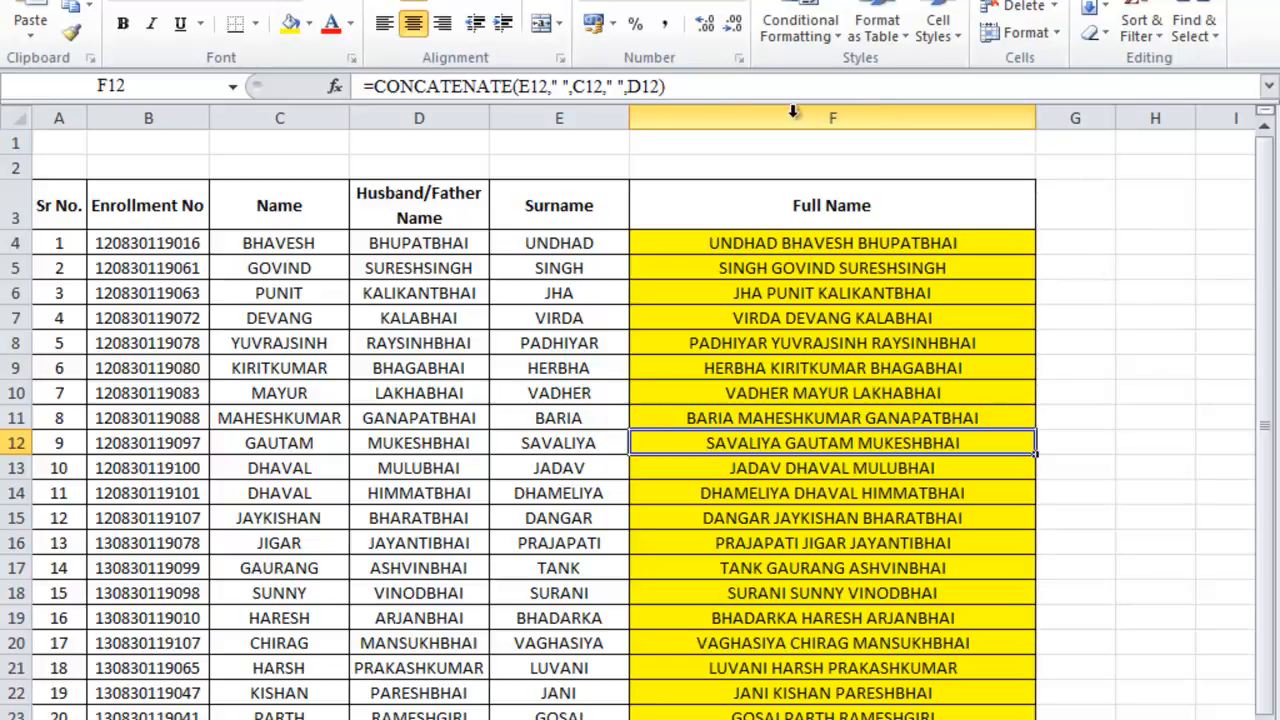
{"action": "left_click_drag", "start_coordinate": [673, 87], "coordinate": [286, 86]}
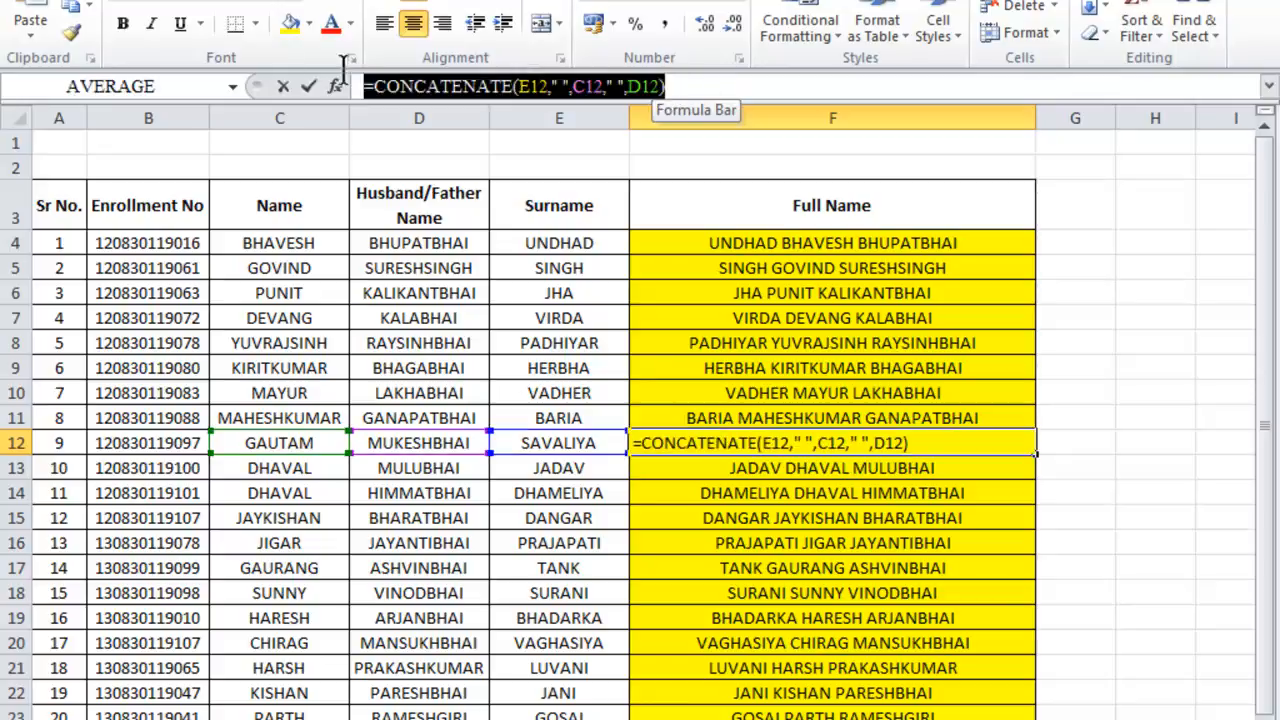
{"action": "key", "text": "super+r"}
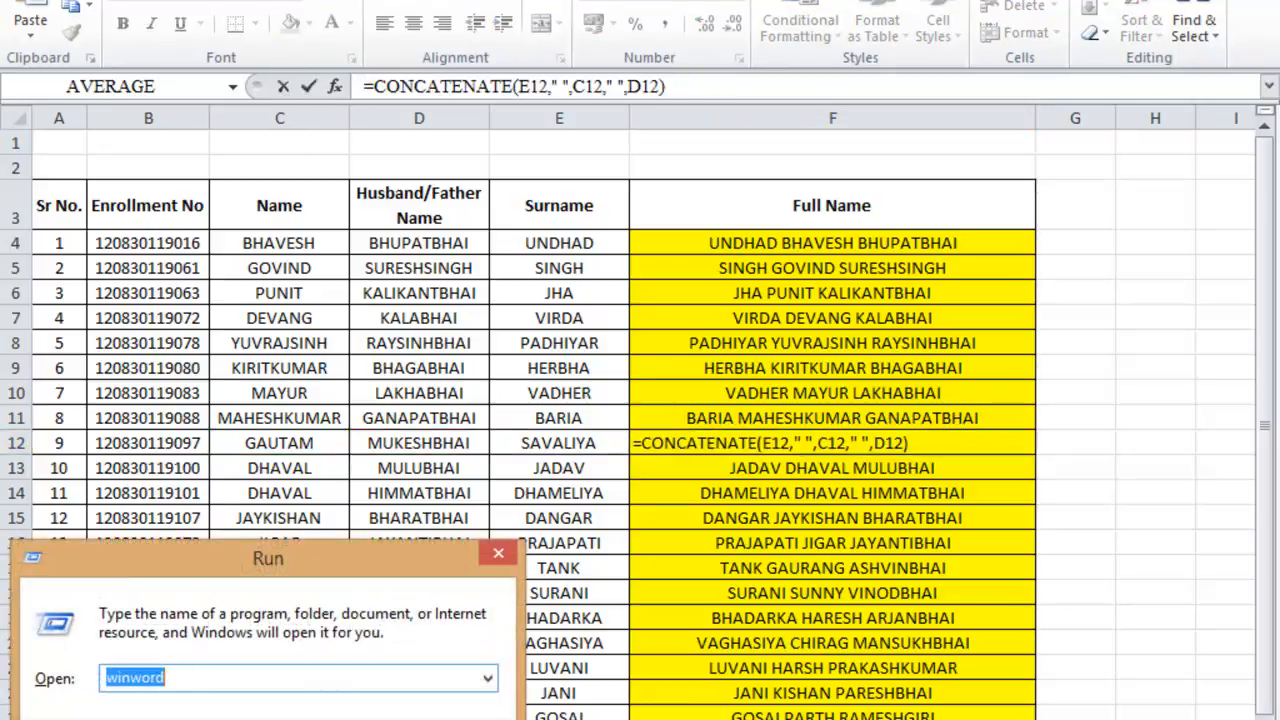
{"action": "key", "text": "Return"}
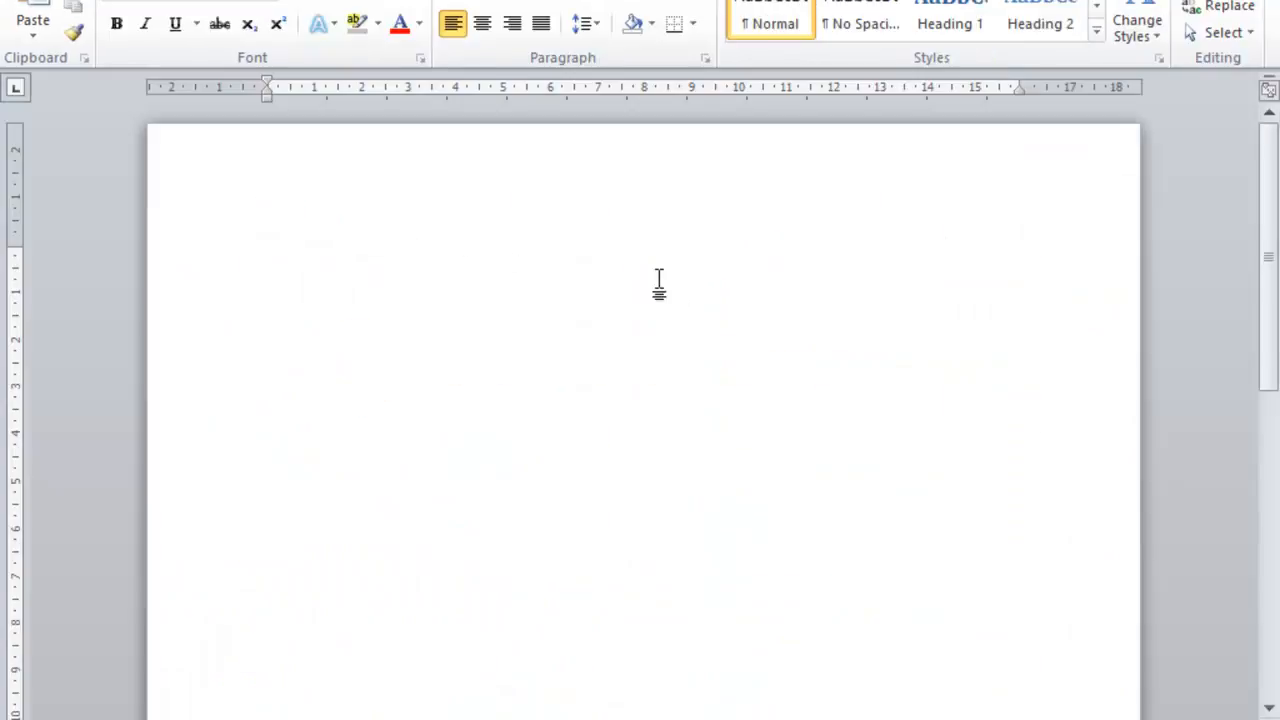
{"action": "key", "text": "ctrl+v"}
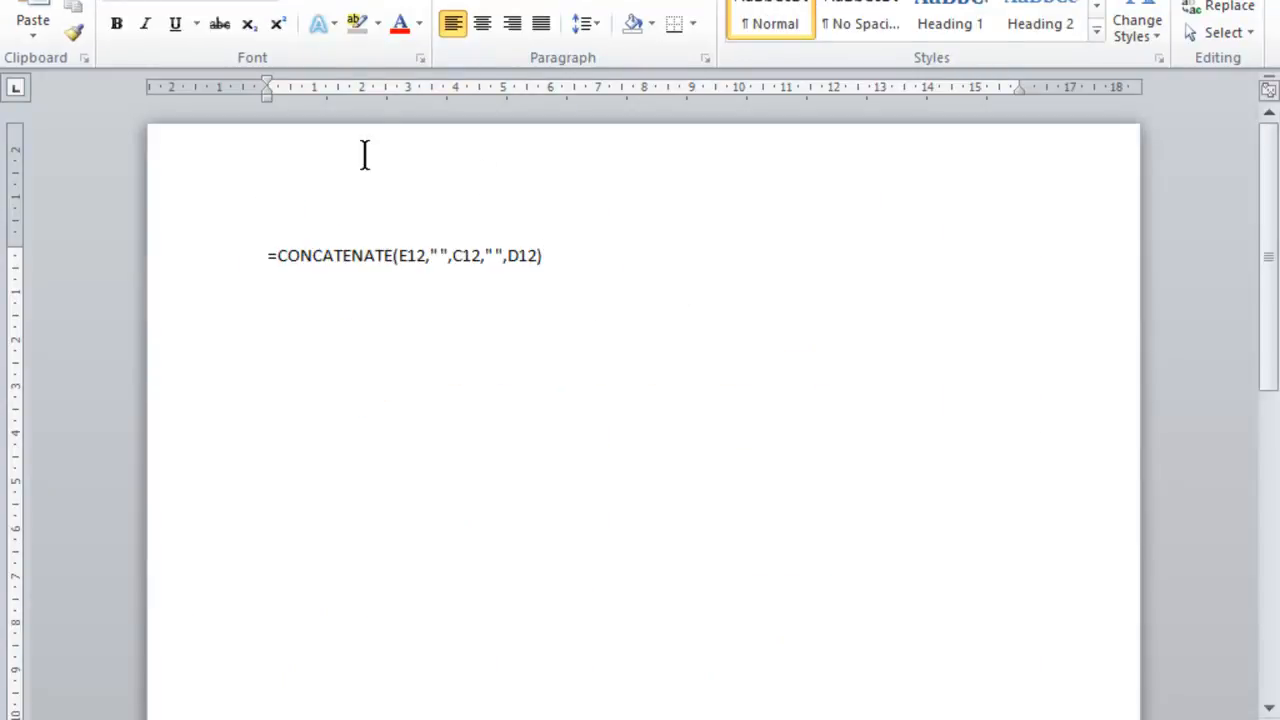
- Make the pasted CONCATENATE formula bold in the Word document
{"action": "scroll", "coordinate": [270, 250], "scroll_direction": "up", "scroll_amount": 2}
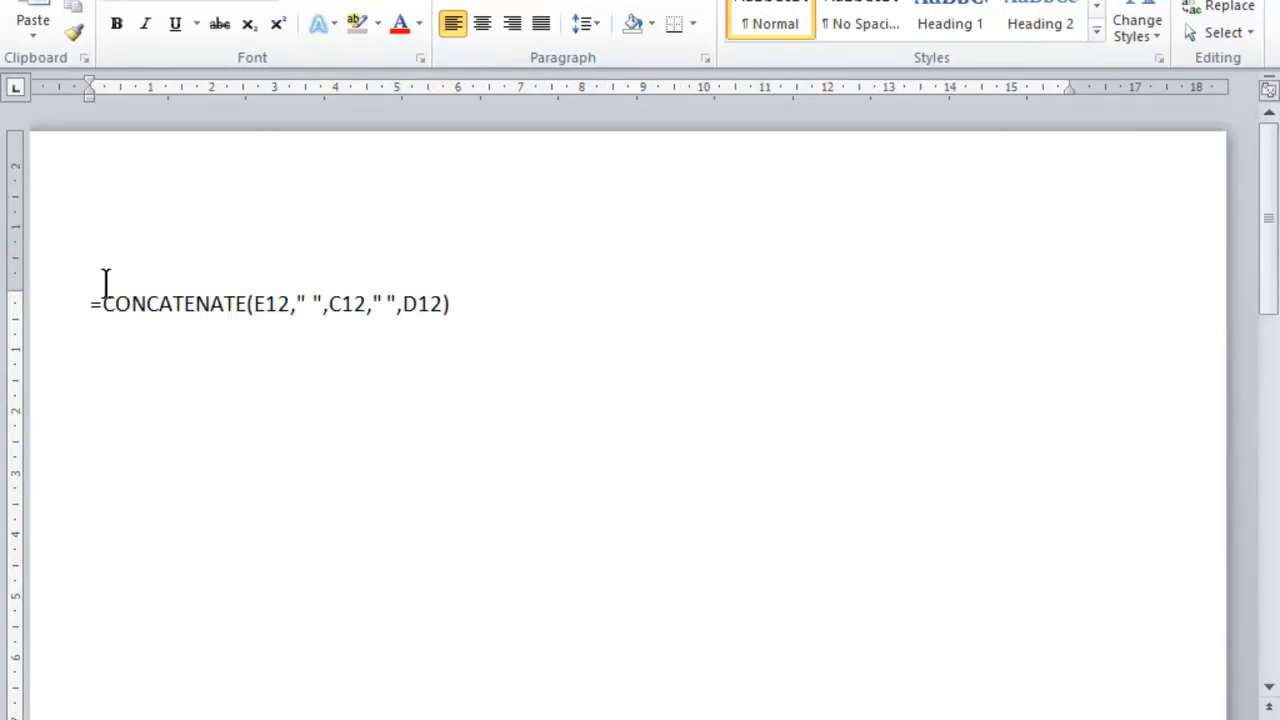
{"action": "scroll", "coordinate": [94, 283], "scroll_direction": "up", "scroll_amount": 3}
{"action": "scroll", "coordinate": [94, 285], "scroll_direction": "up", "scroll_amount": 4}
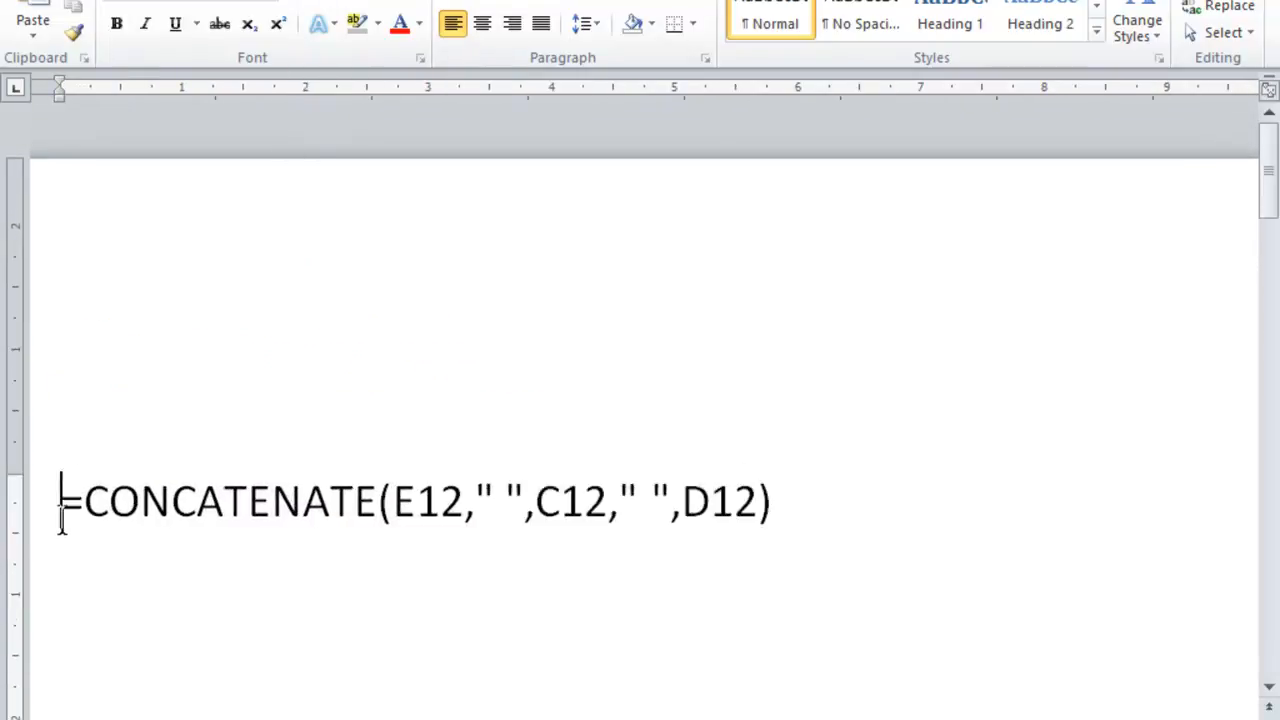
{"action": "left_click_drag", "start_coordinate": [57, 517], "coordinate": [1143, 514]}
{"action": "left_click", "coordinate": [117, 24]}
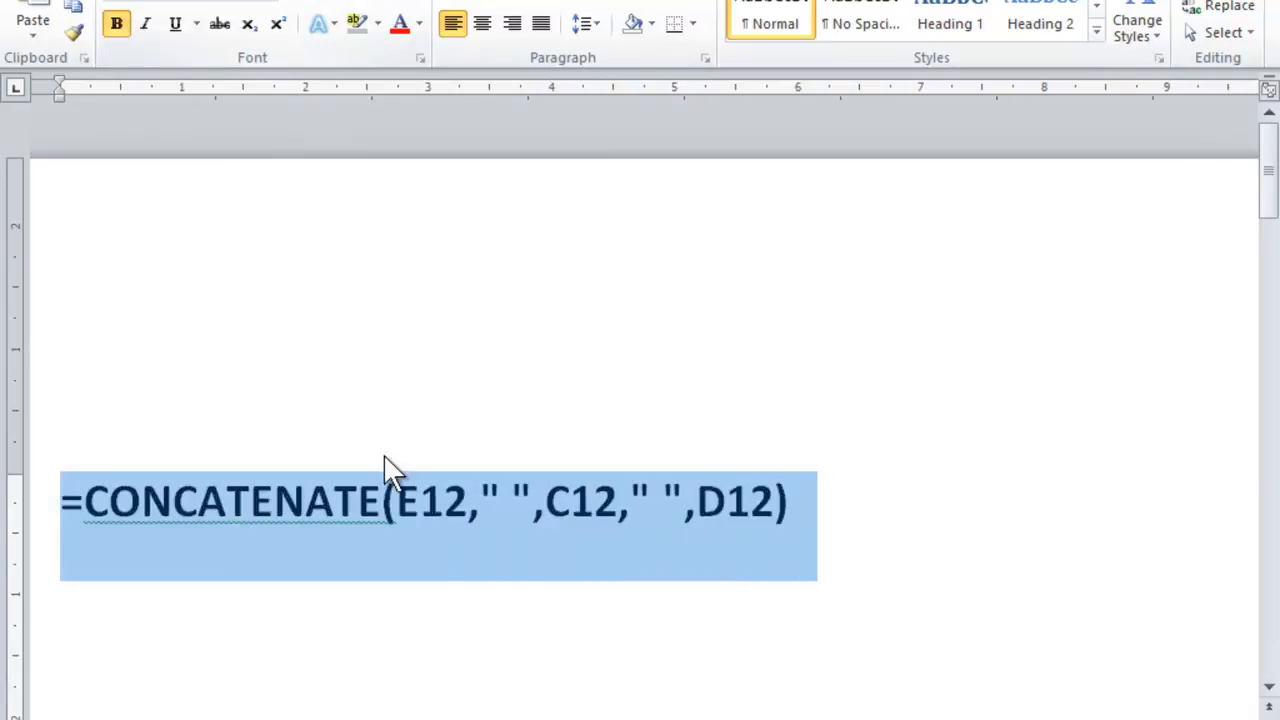
{"action": "left_click", "coordinate": [513, 500]}
{"action": "left_click", "coordinate": [836, 512]}
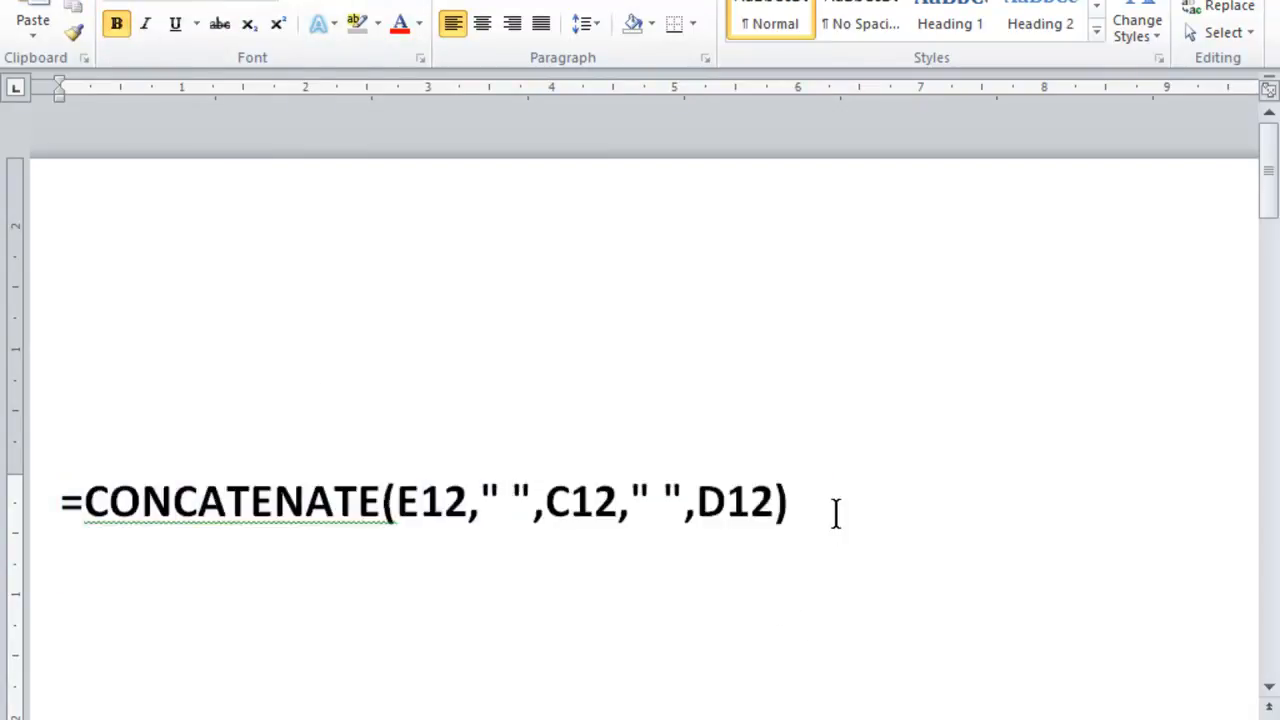
- Examine the enlarged CONCATENATE formula, including its cell references and quoted spaces
{"action": "scroll", "coordinate": [497, 434], "scroll_direction": "down", "scroll_amount": 5}
{"action": "scroll", "coordinate": [497, 434], "scroll_direction": "up", "scroll_amount": 5}
{"action": "left_click_drag", "start_coordinate": [1267, 185], "coordinate": [1268, 207]}
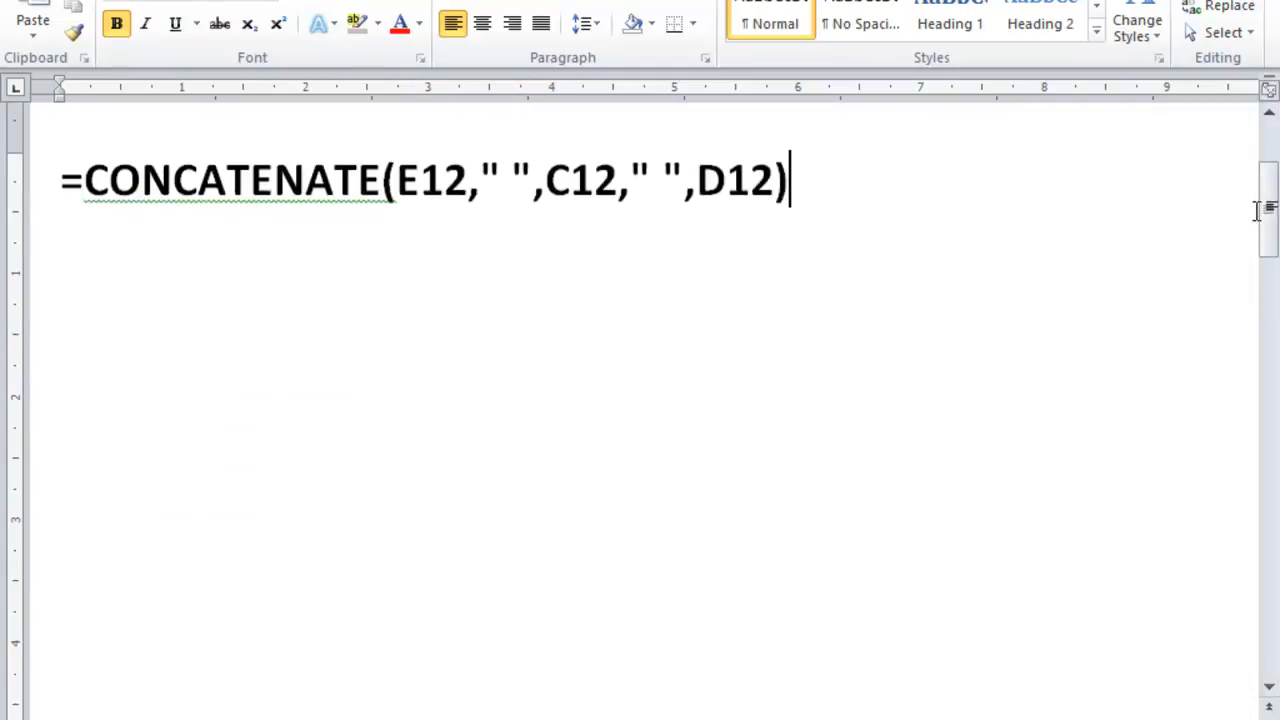
{"action": "scroll", "coordinate": [135, 170], "scroll_direction": "up", "scroll_amount": 3}
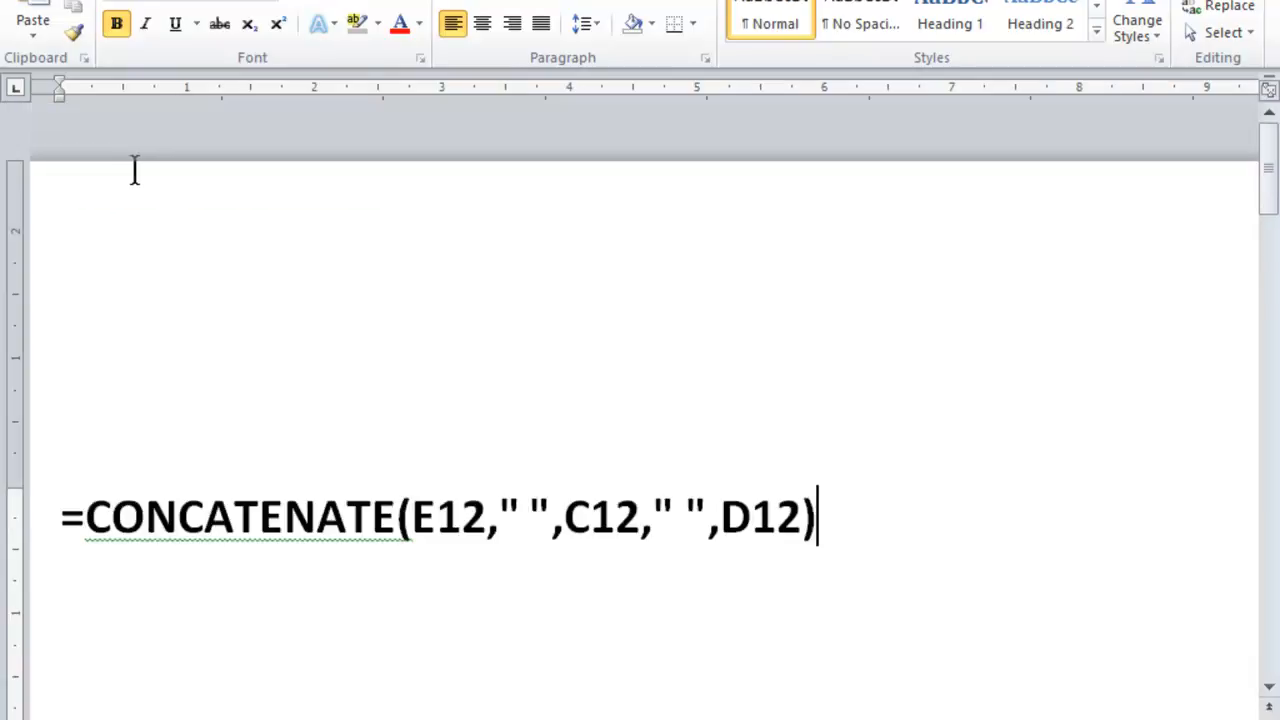
{"action": "scroll", "coordinate": [114, 417], "scroll_direction": "up", "scroll_amount": 3}
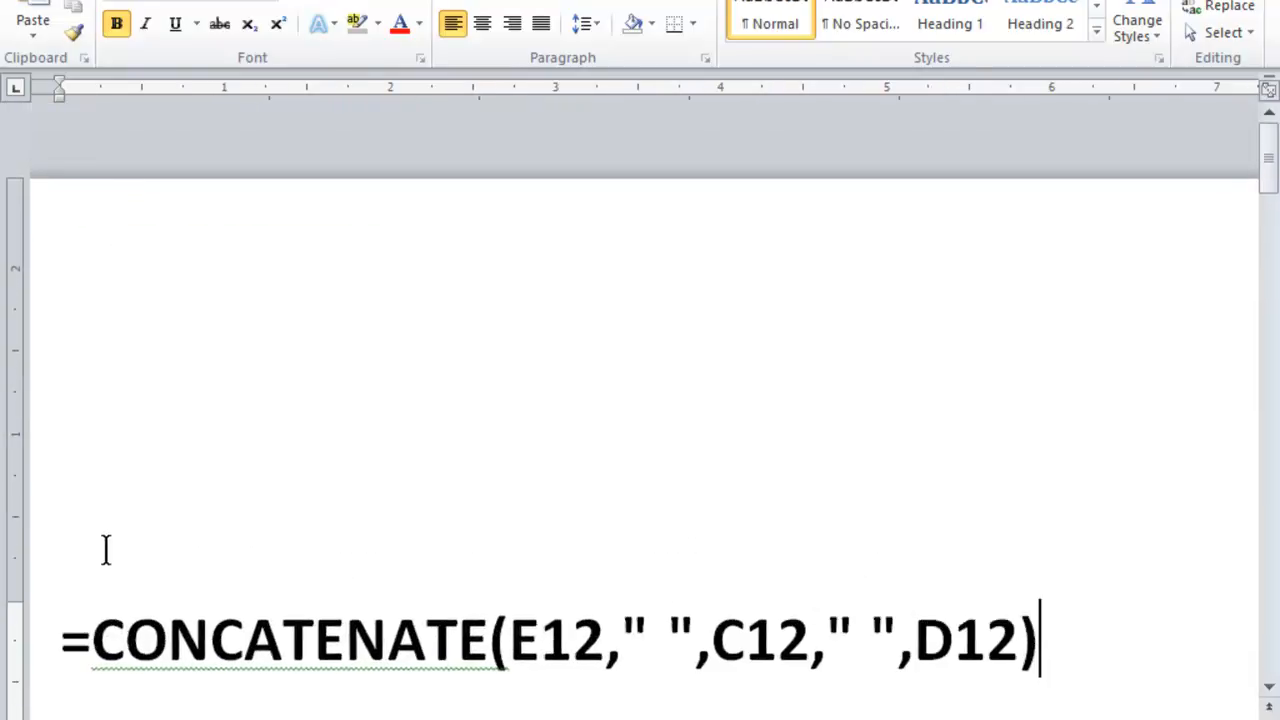
{"action": "scroll", "coordinate": [105, 548], "scroll_direction": "down", "scroll_amount": 3}
{"action": "left_click_drag", "start_coordinate": [1270, 215], "coordinate": [1271, 194]}
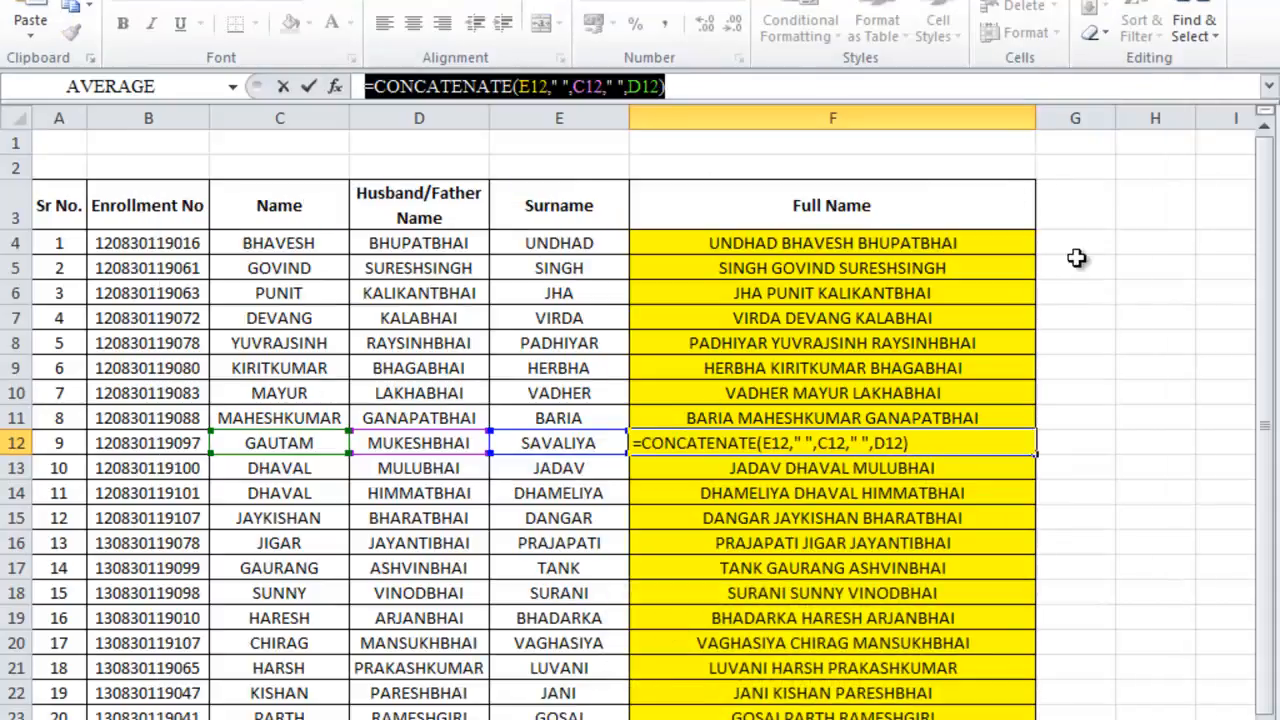
- Back in Excel, build the full name in G4 with =E4 &" " &C4 &" " &D4 and fit column G's width to its contents
{"action": "left_click", "coordinate": [1070, 246]}
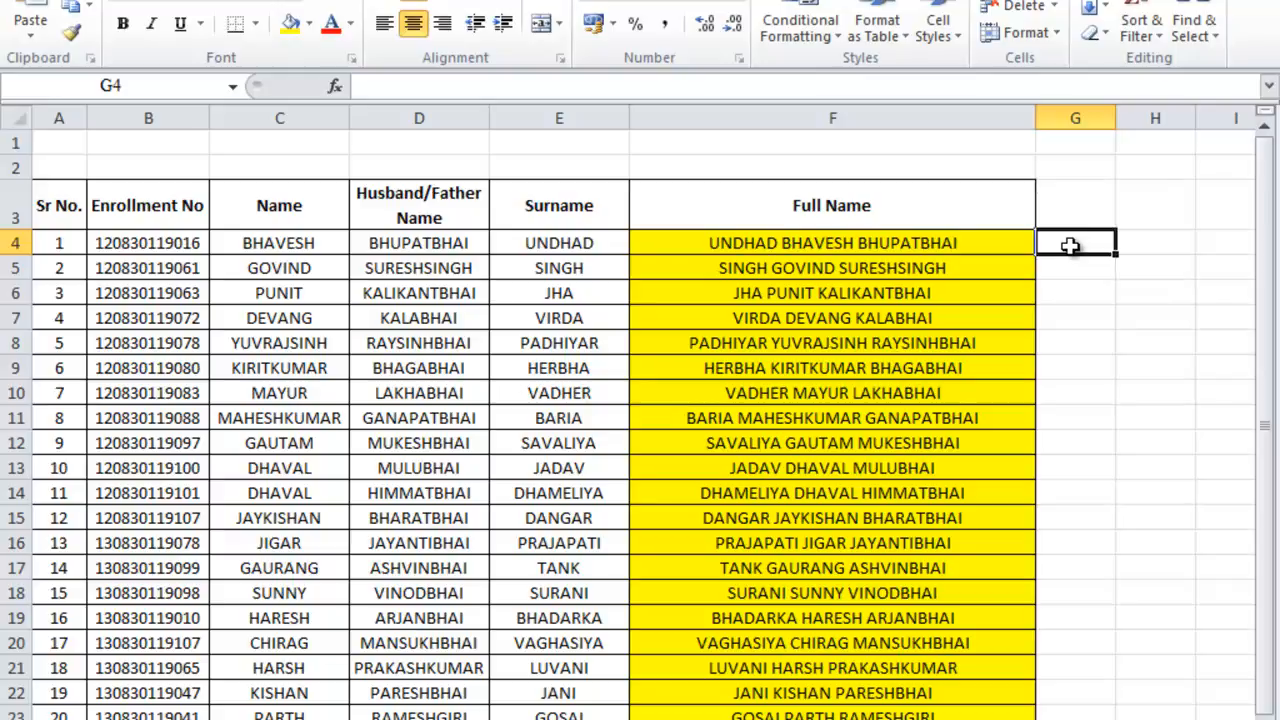
{"action": "type", "text": "="}
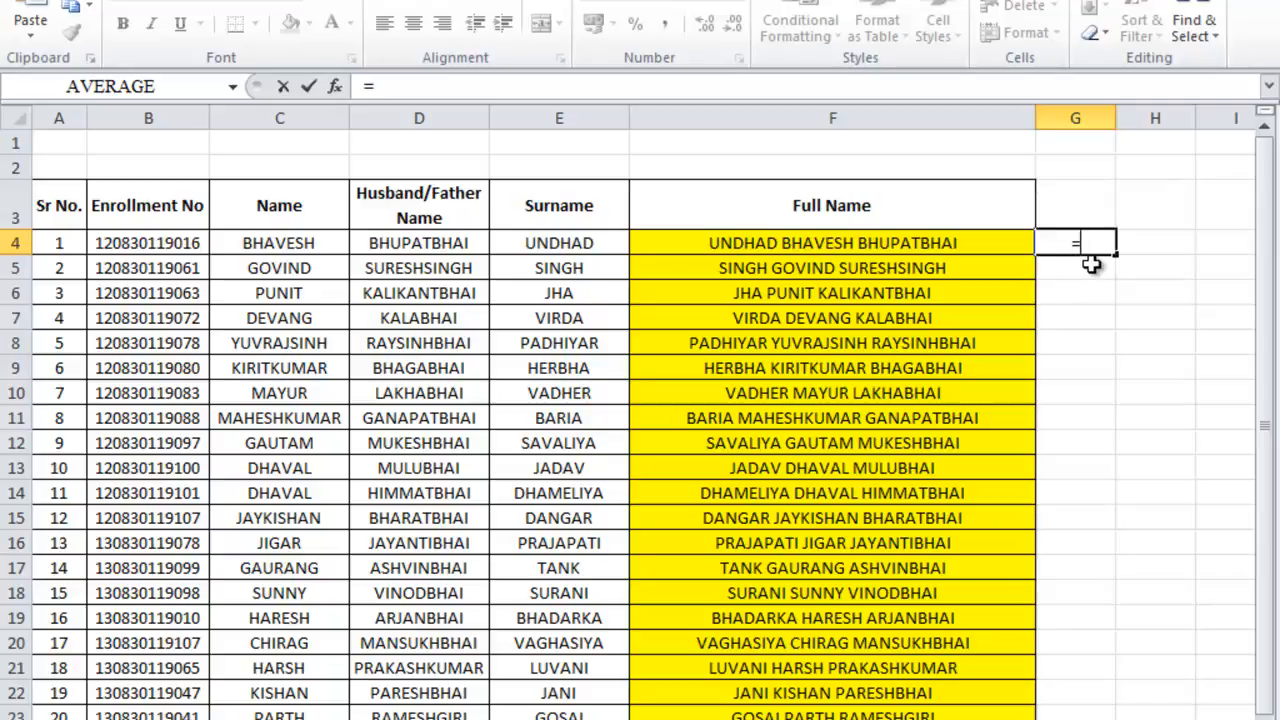
{"action": "left_click", "coordinate": [556, 244]}
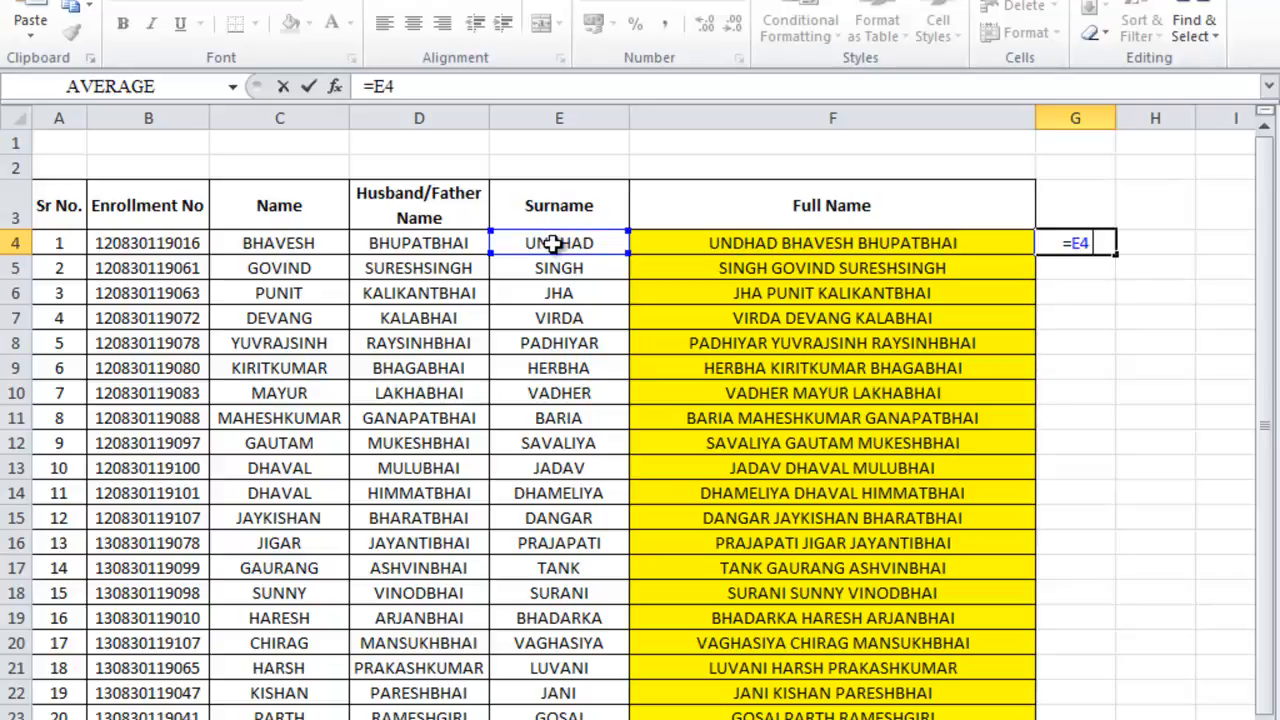
{"action": "type", "text": "&"}
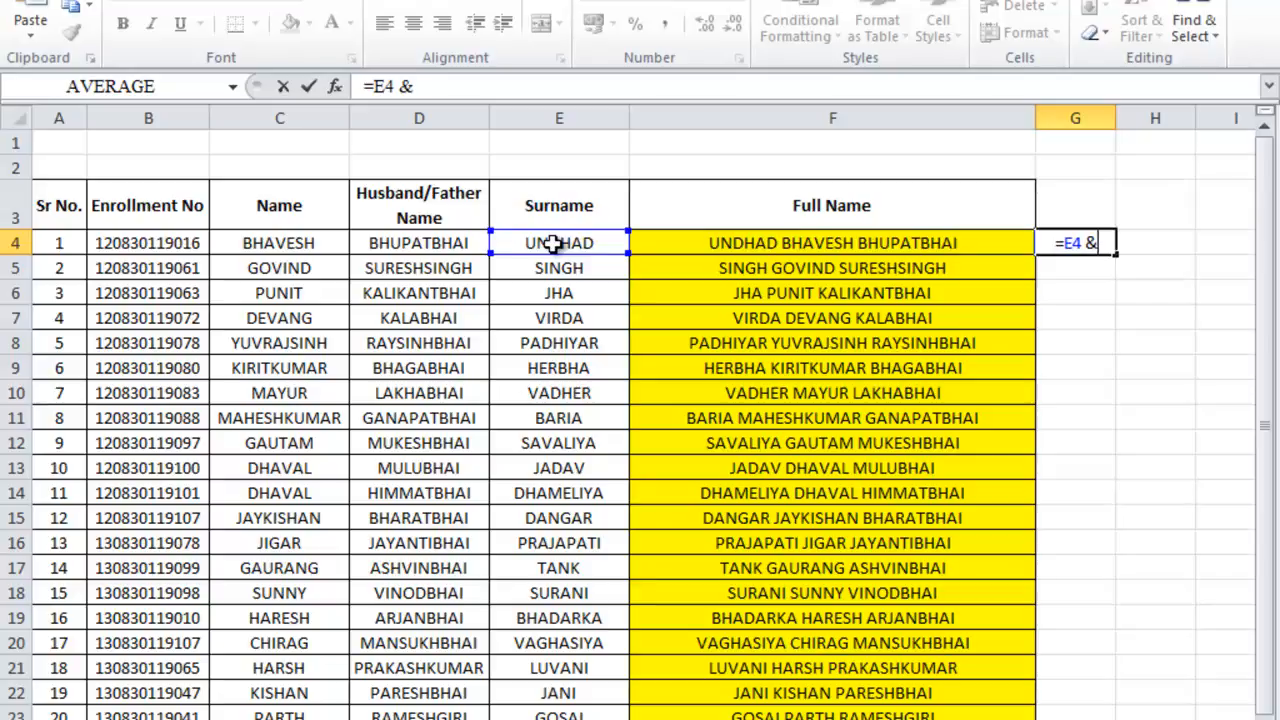
{"action": "type", "text": "\" \""}
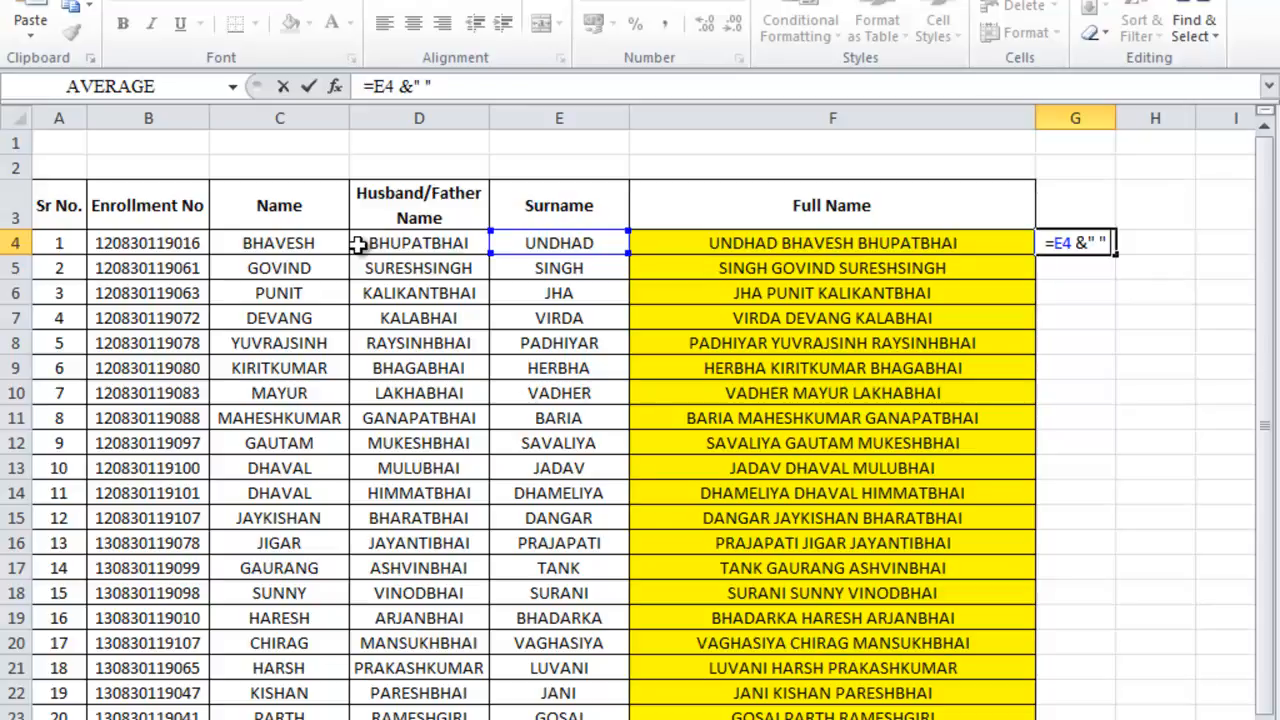
{"action": "type", "text": "&"}
{"action": "left_click", "coordinate": [290, 243]}
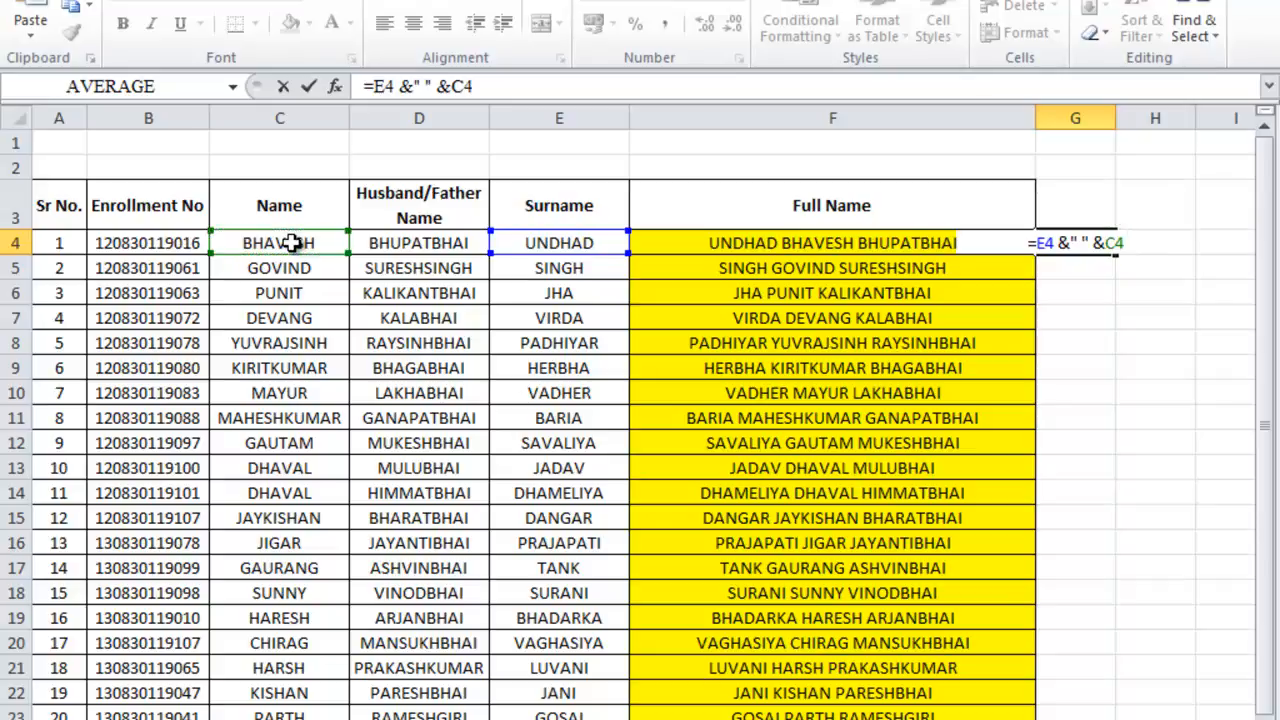
{"action": "type", "text": "&\" \""}
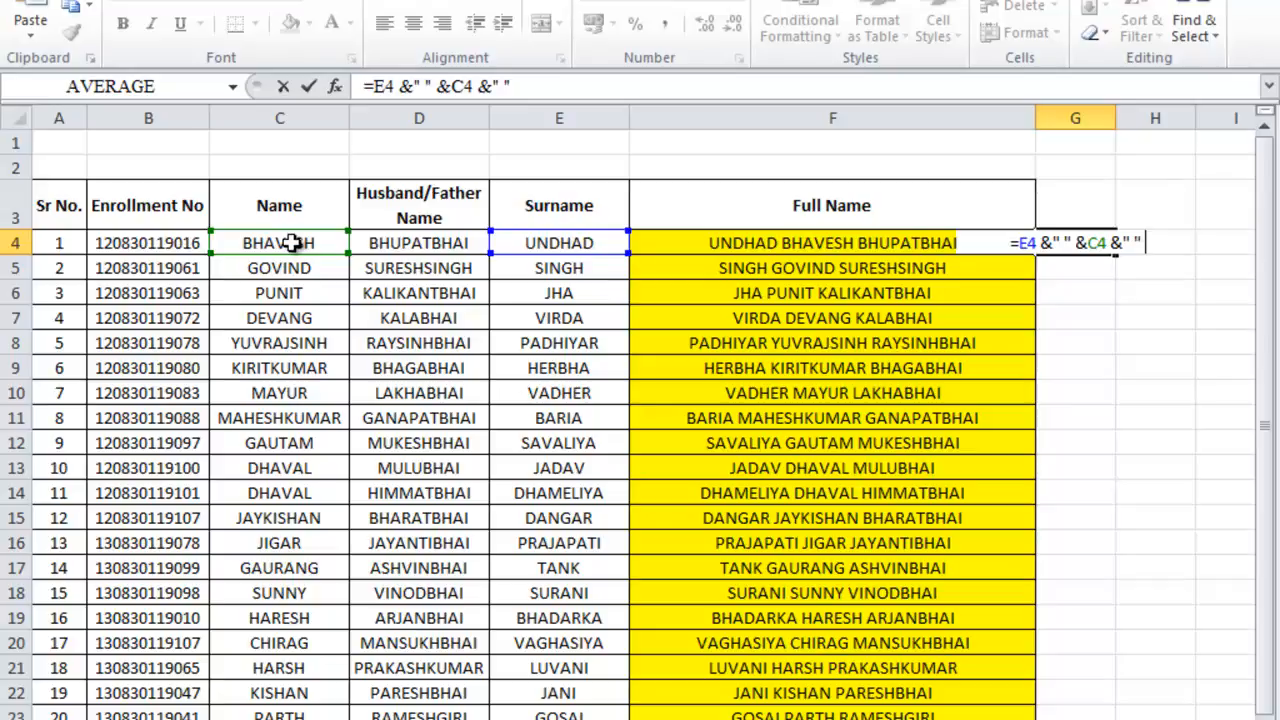
{"action": "type", "text": "&"}
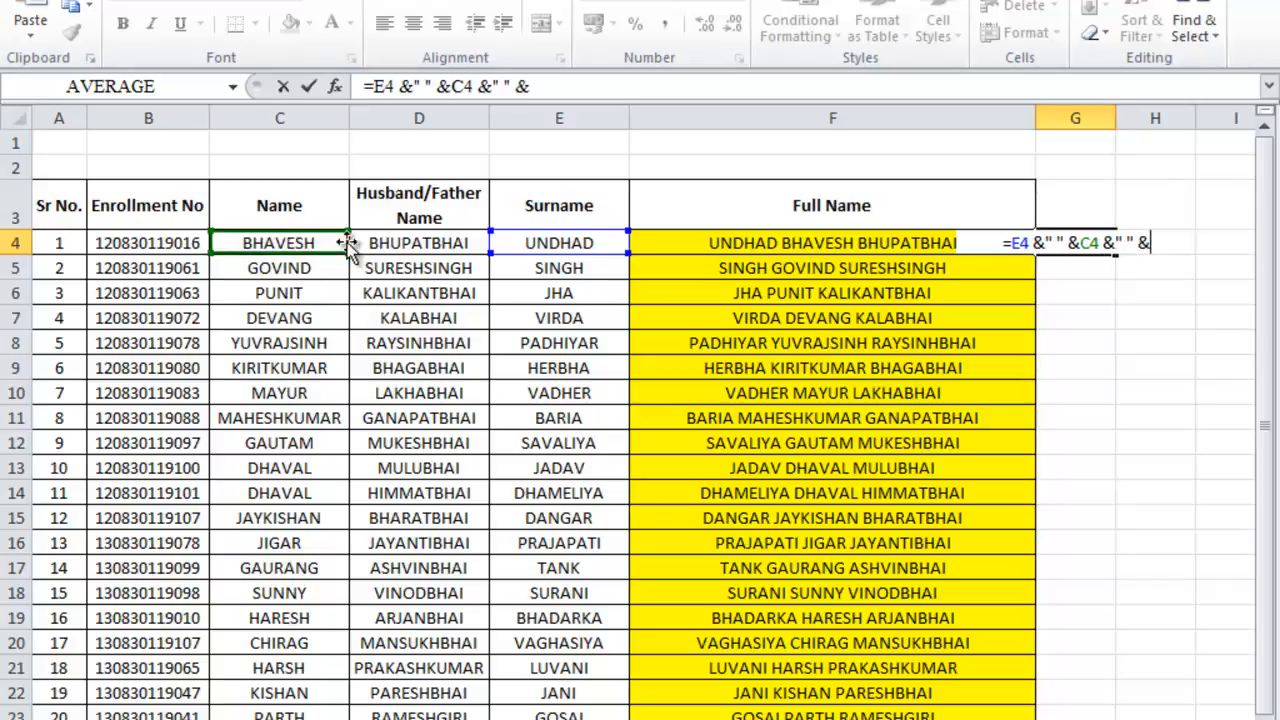
{"action": "left_click", "coordinate": [415, 242]}
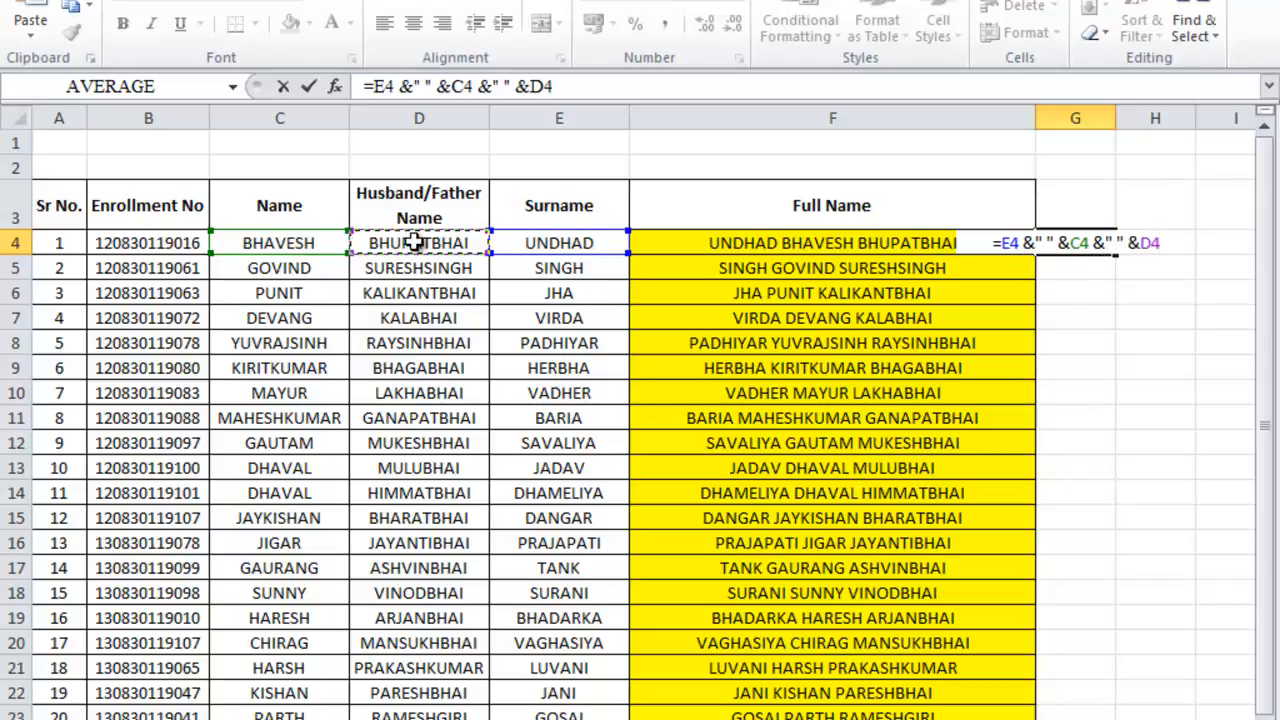
{"action": "key", "text": "Return"}
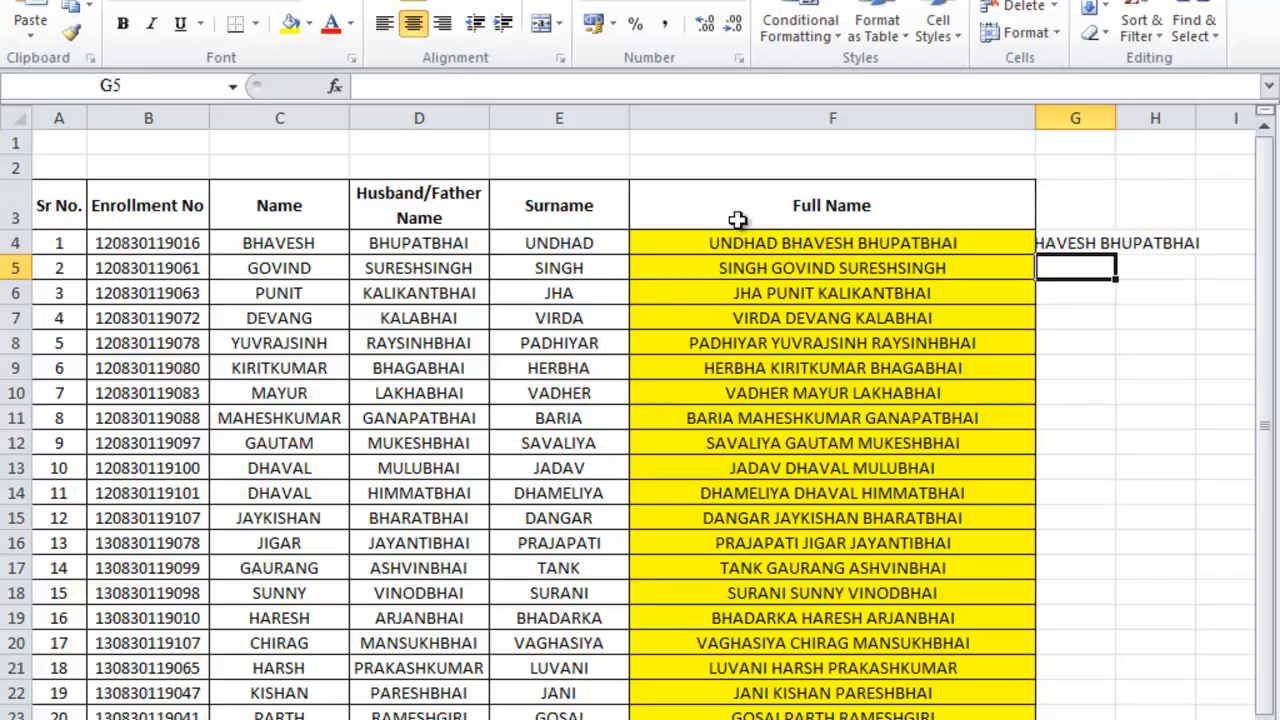
{"action": "double_click", "coordinate": [1115, 120]}
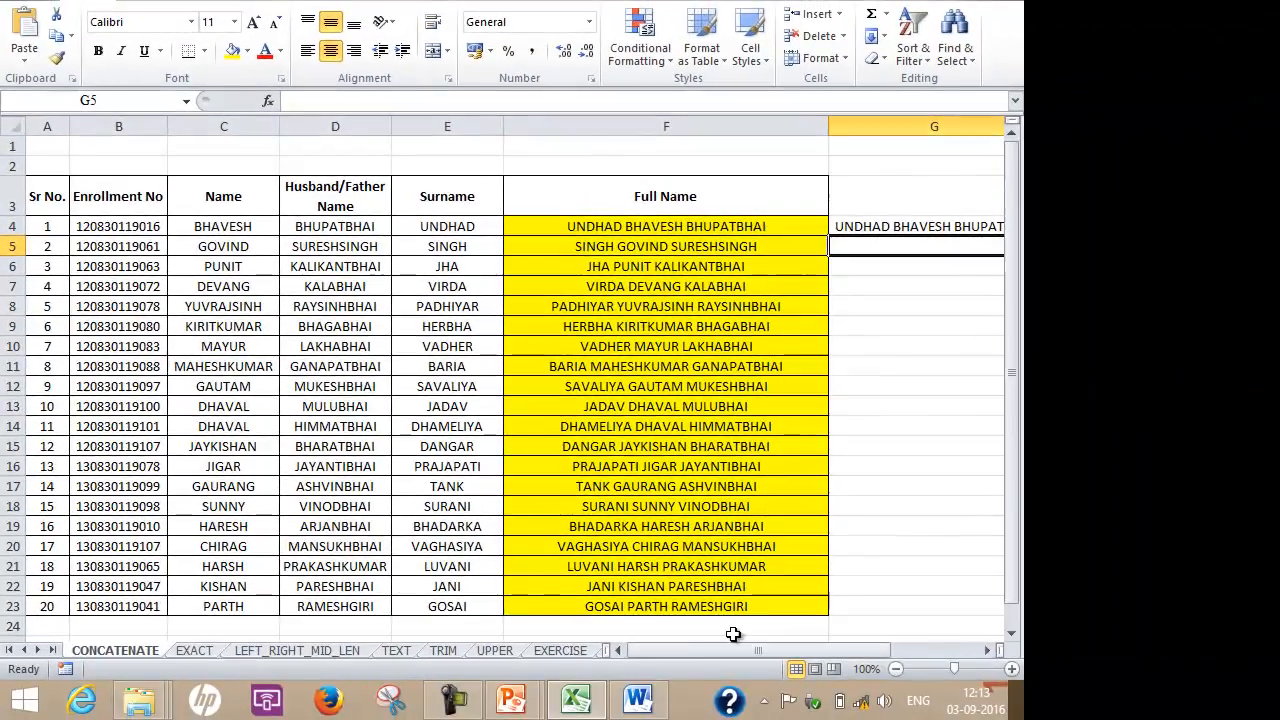
{"action": "left_click_drag", "start_coordinate": [760, 698], "coordinate": [788, 697]}
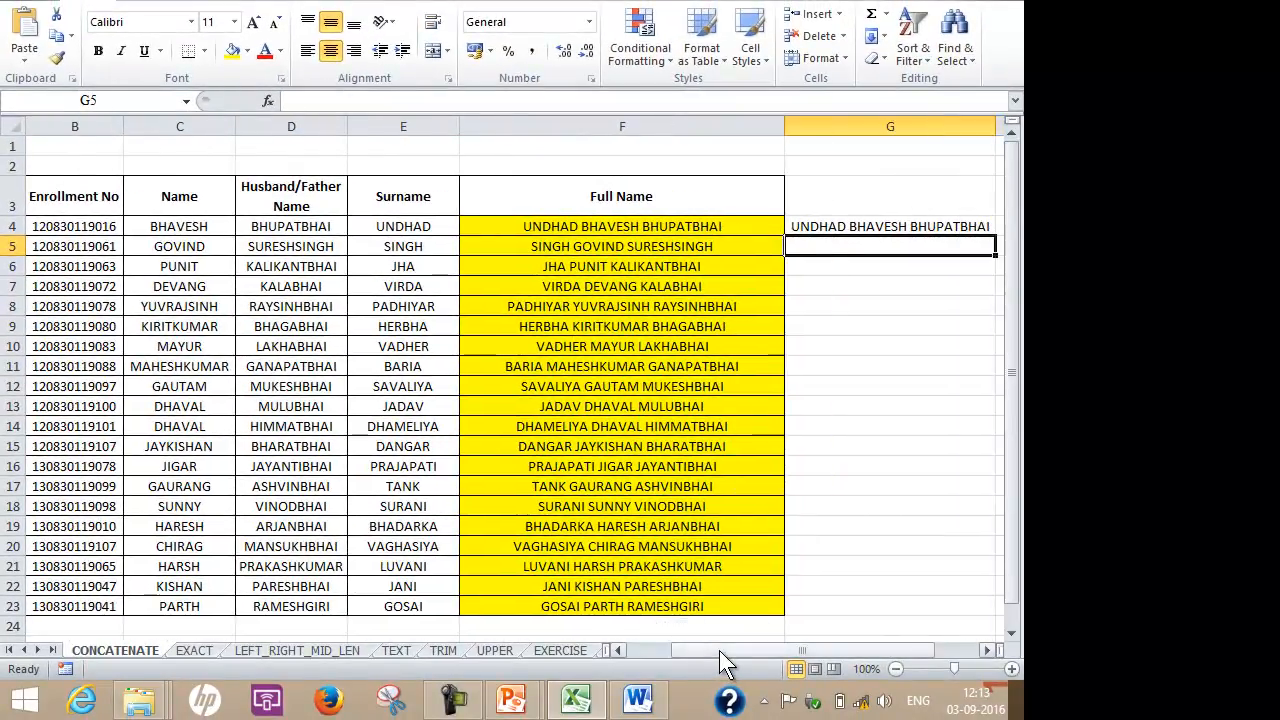
- Copy the ampersand formula text from G4 and paste it over the CONCATENATE formula in the Word document
{"action": "left_click", "coordinate": [845, 226]}
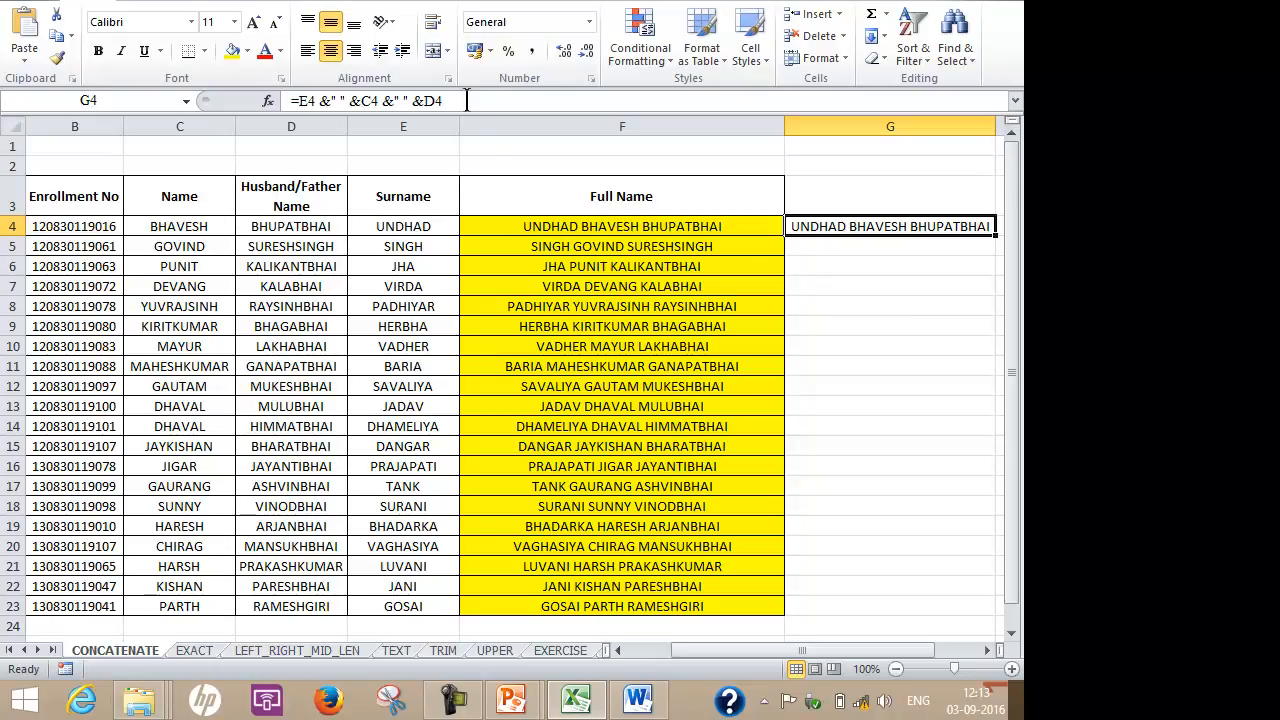
{"action": "left_click_drag", "start_coordinate": [466, 100], "coordinate": [148, 100]}
{"action": "key", "text": "Escape"}
{"action": "left_click", "coordinate": [637, 700]}
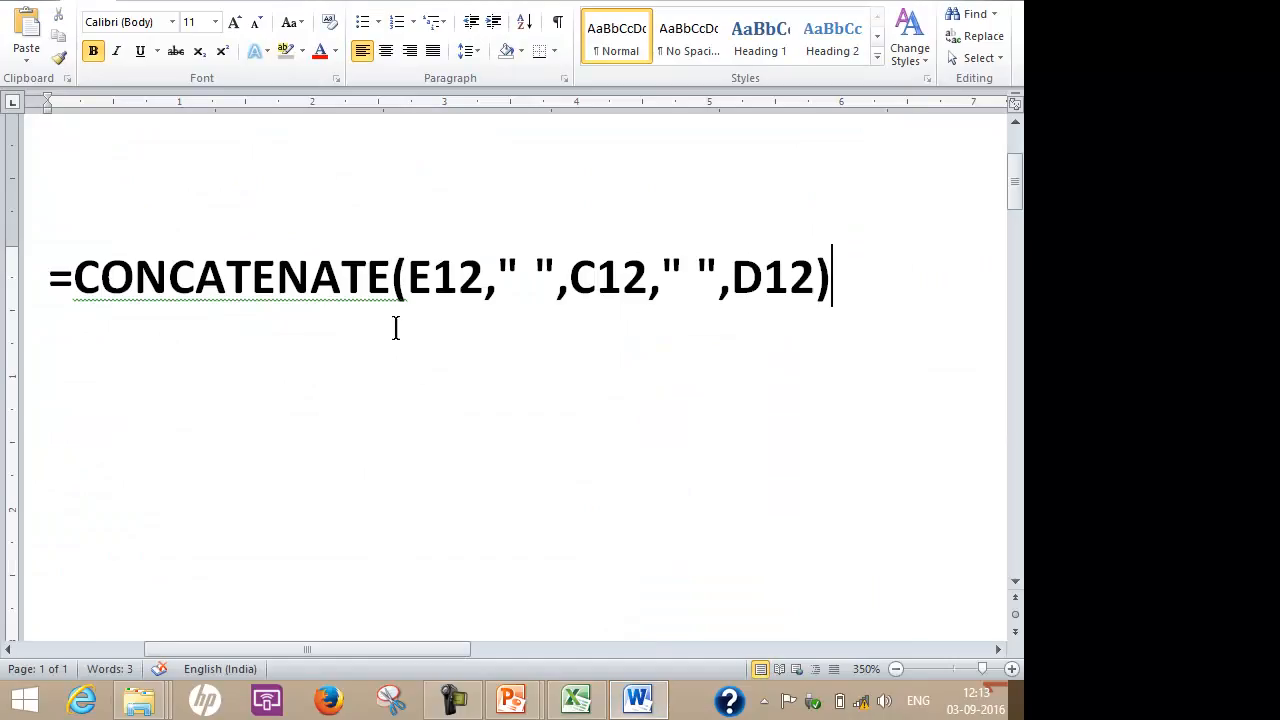
{"action": "left_click_drag", "start_coordinate": [866, 300], "coordinate": [6, 286]}
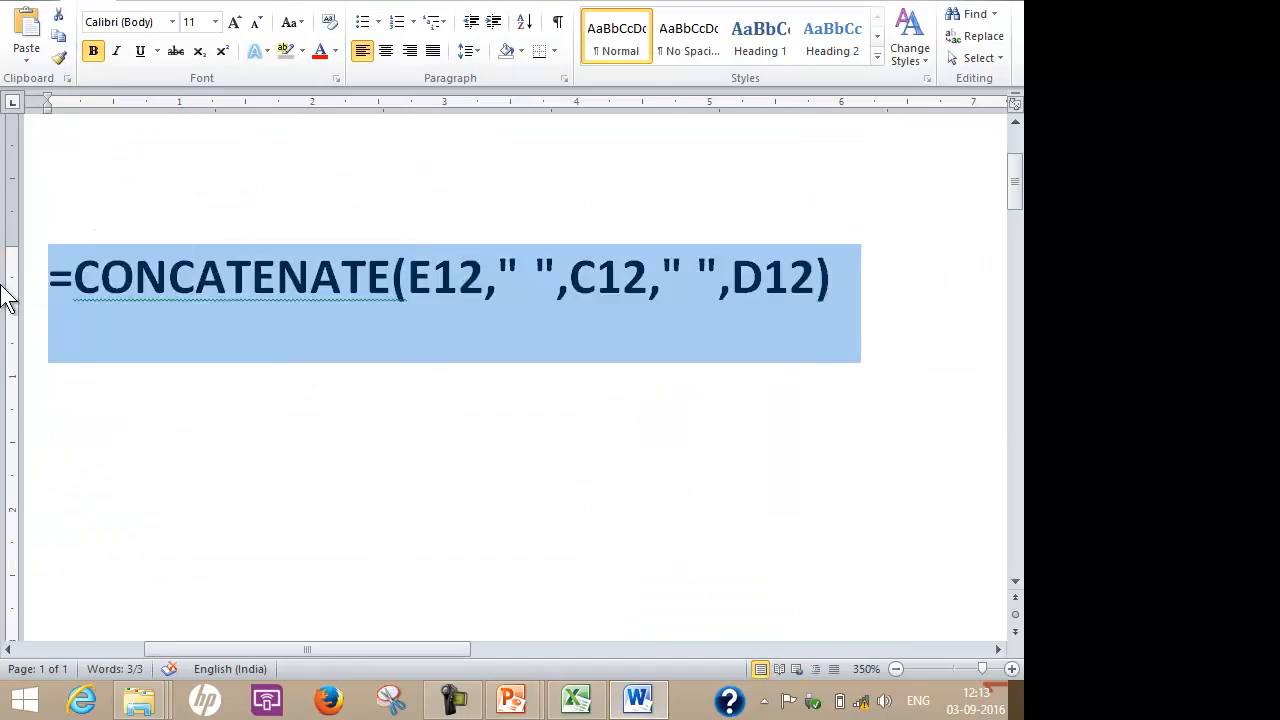
{"action": "key", "text": "ctrl+v"}
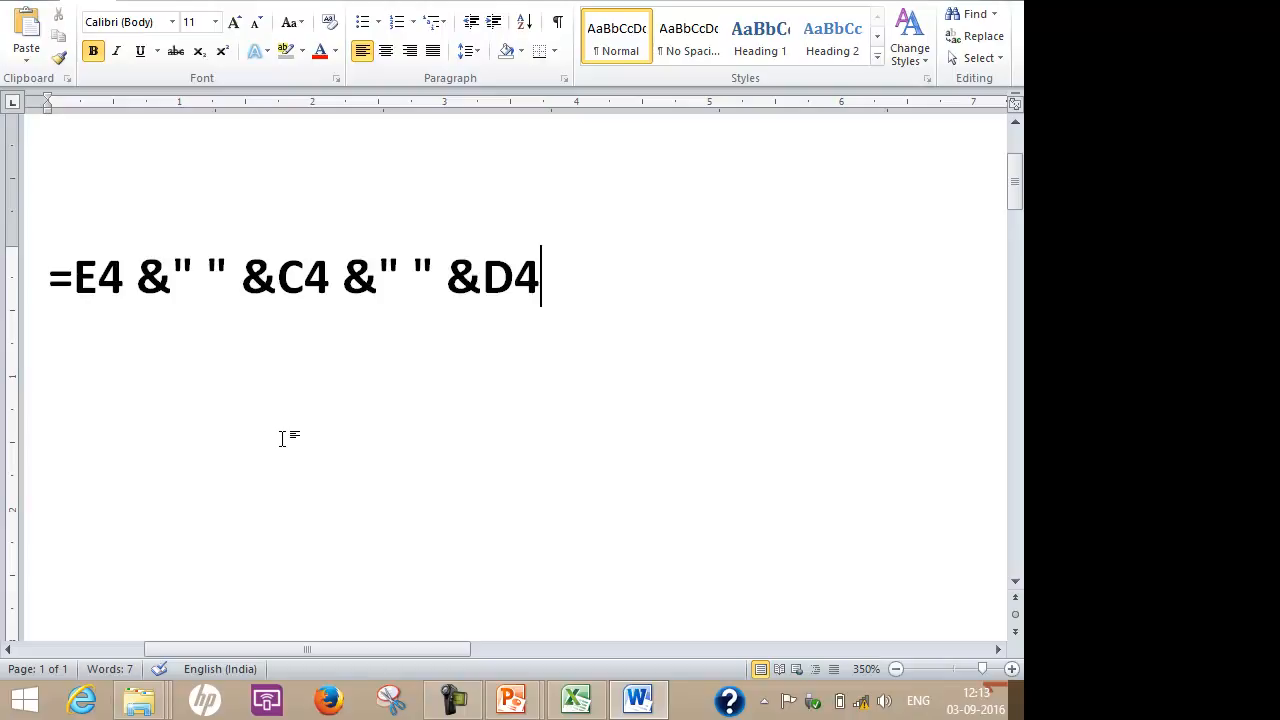
- Examine the spaces around the ampersands in the Word formula, and switch to the PowerPoint slide show on text functions
{"action": "left_click_drag", "start_coordinate": [123, 277], "coordinate": [136, 277]}
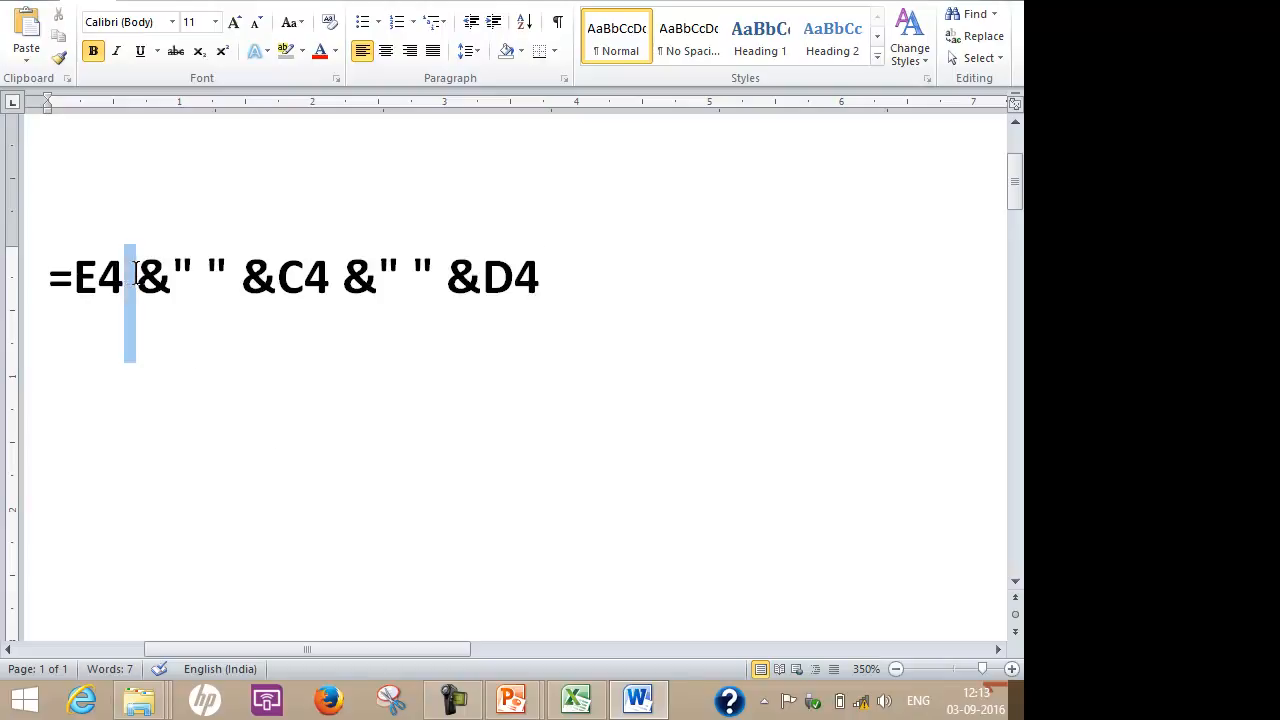
{"action": "left_click_drag", "start_coordinate": [228, 277], "coordinate": [240, 277]}
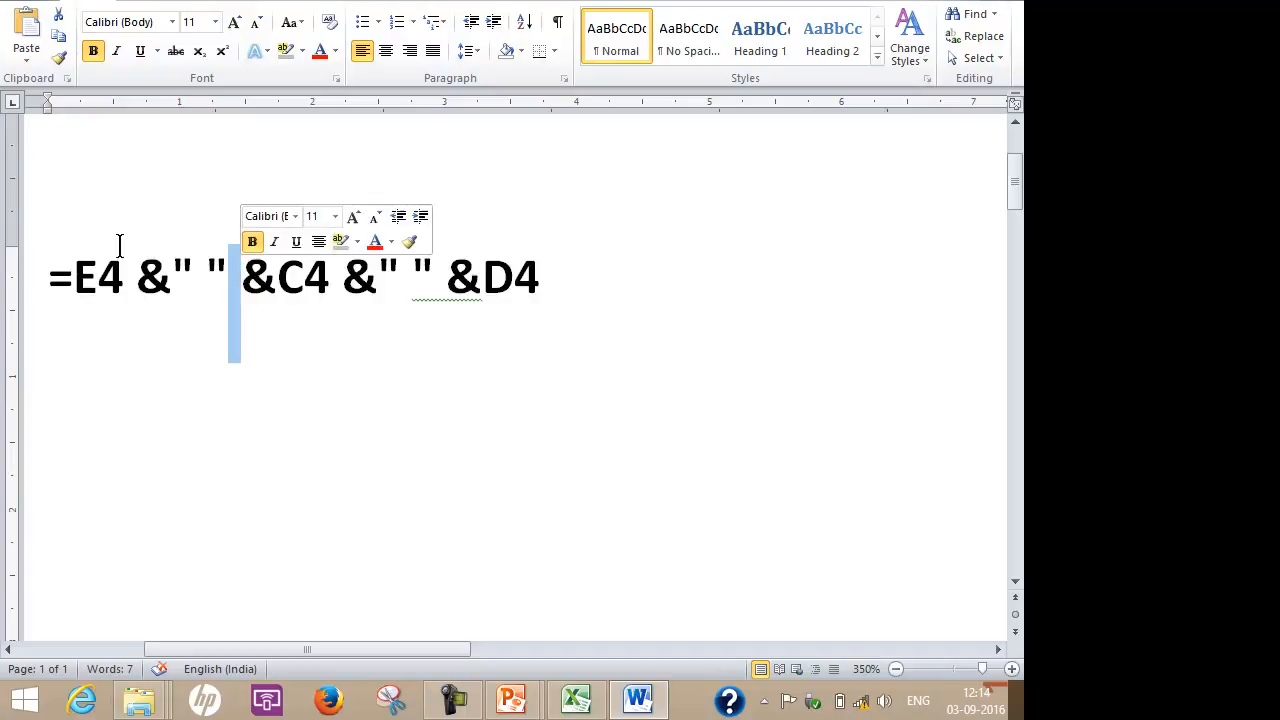
{"action": "left_click", "coordinate": [449, 281]}
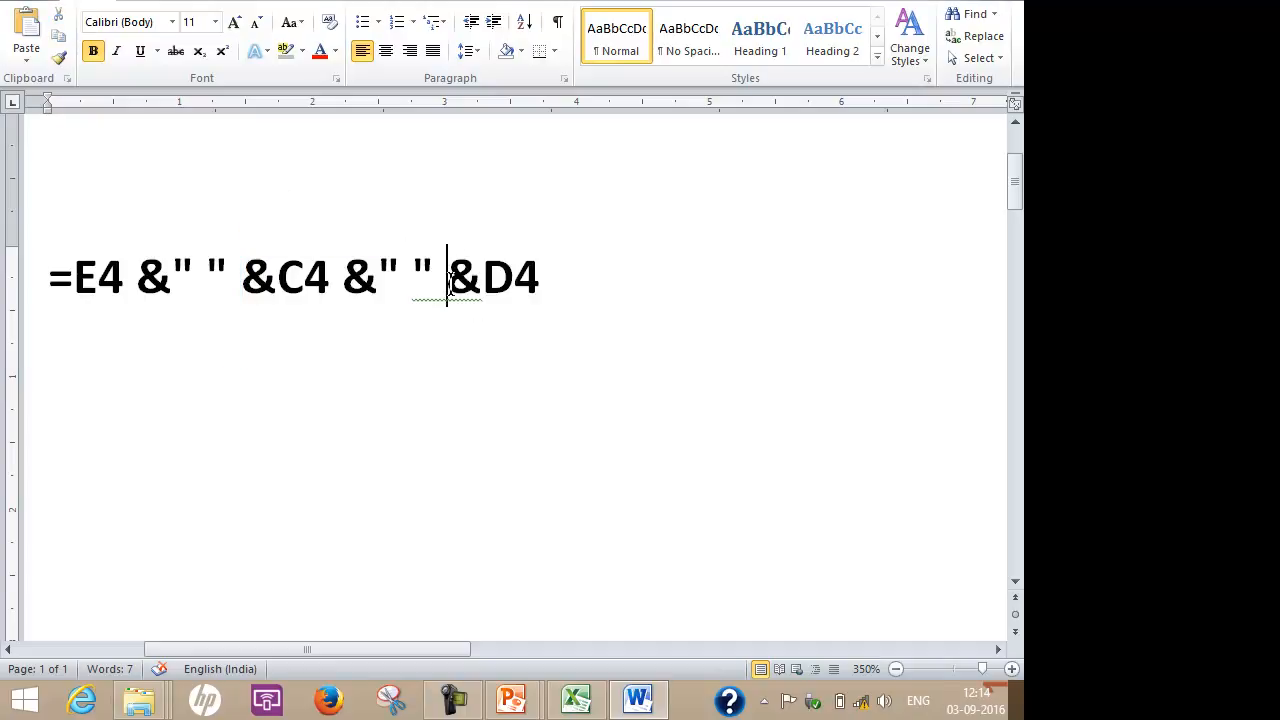
{"action": "left_click_drag", "start_coordinate": [449, 281], "coordinate": [442, 274]}
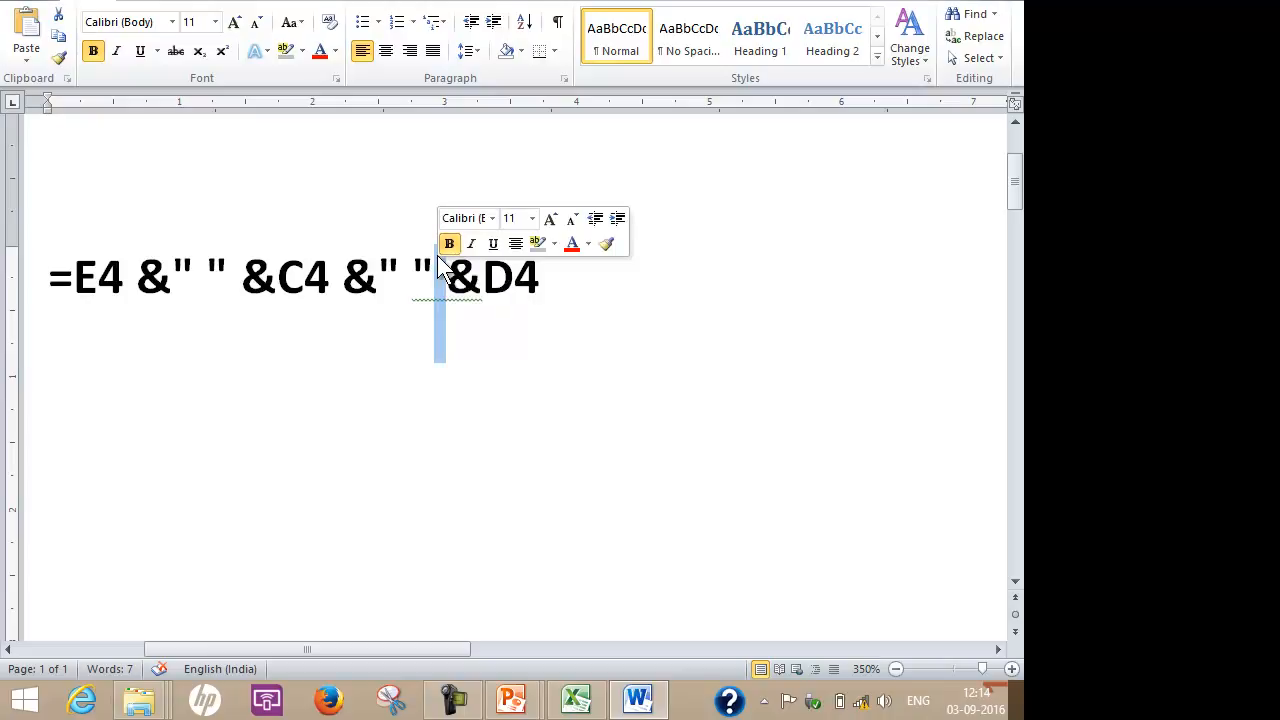
{"action": "left_click", "coordinate": [508, 346]}
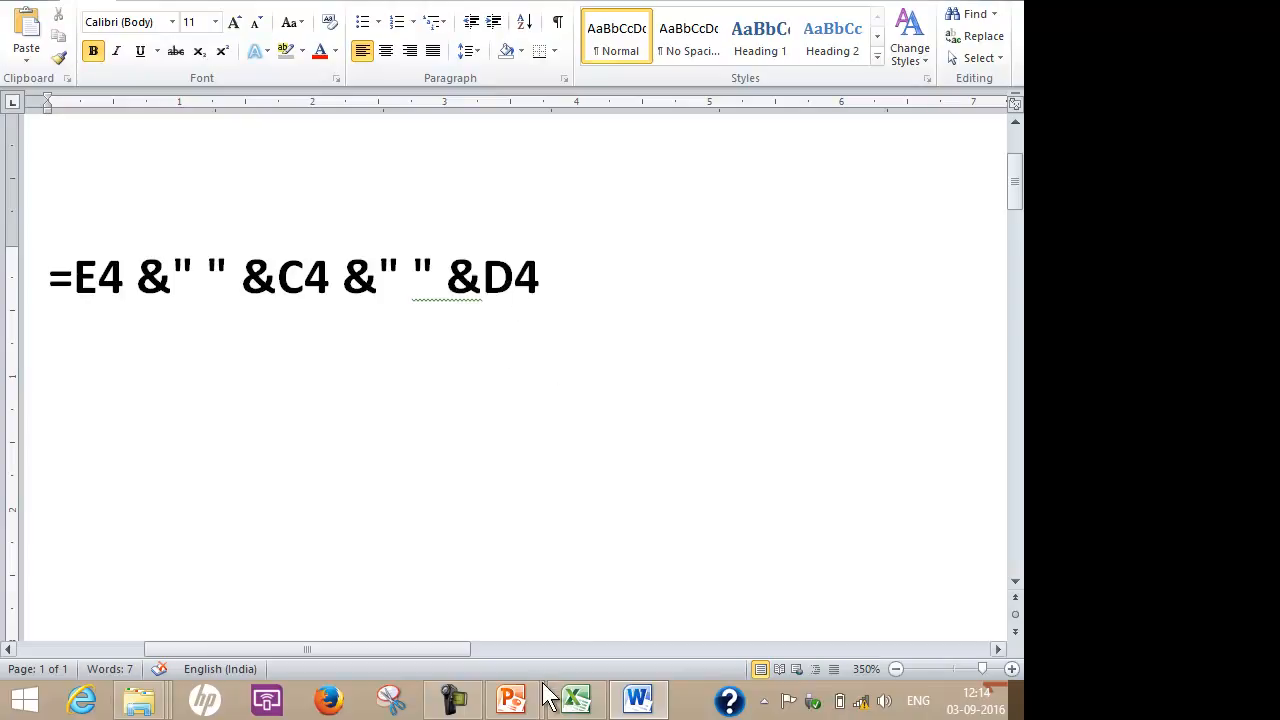
{"action": "mouse_move", "coordinate": [522, 705]}
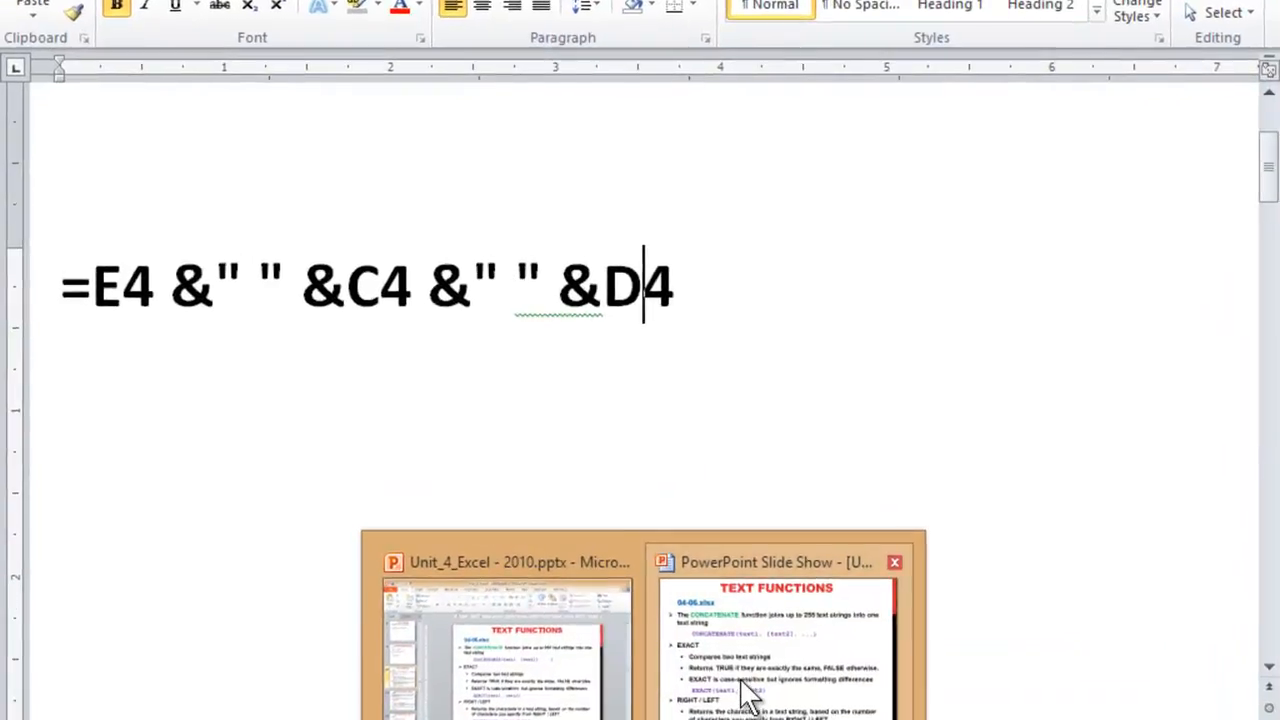
{"action": "left_click", "coordinate": [638, 627]}
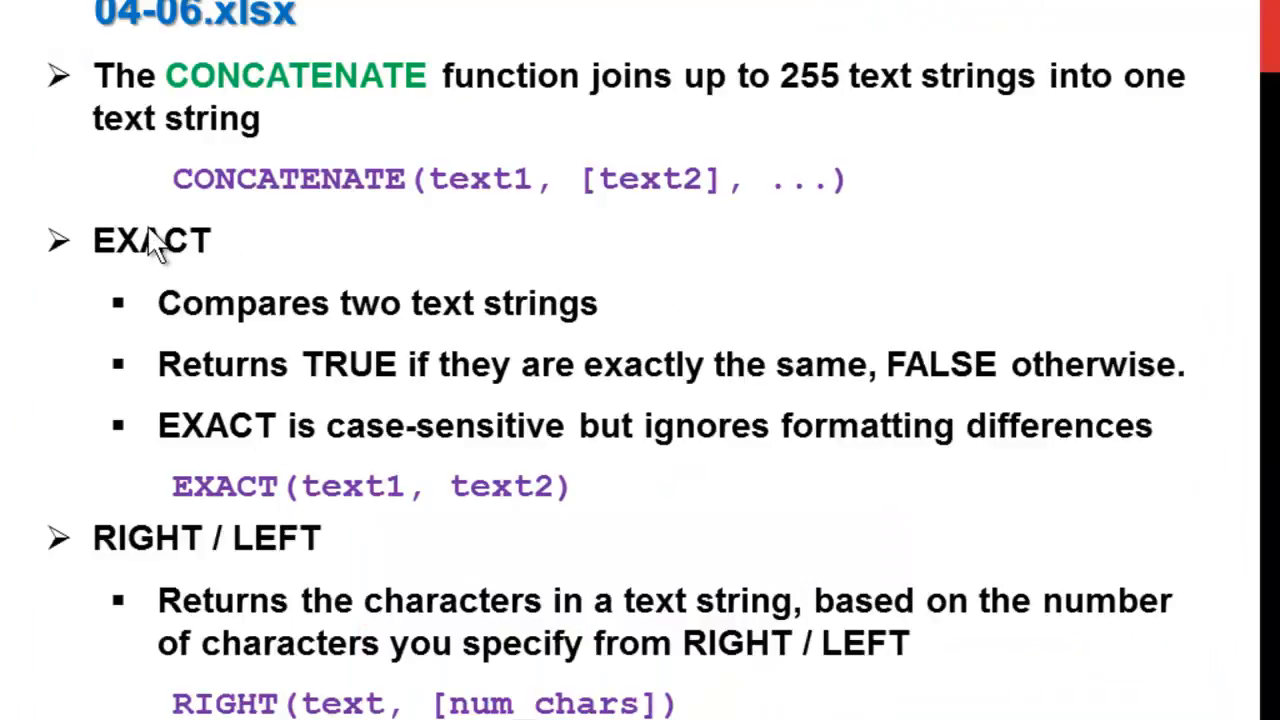
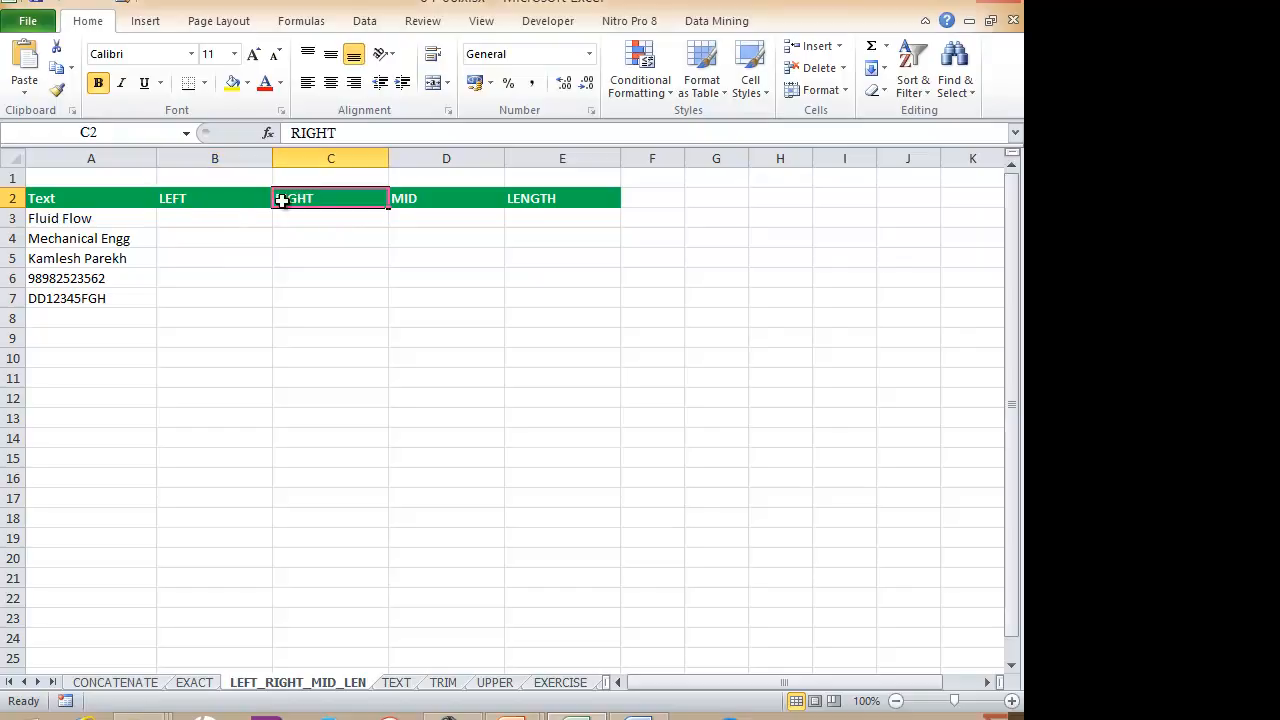
- In Excel, review the sample entries in A3:A7 under the Text heading of the LEFT_RIGHT_MID_LEN sheet
{"action": "left_click", "coordinate": [185, 225]}
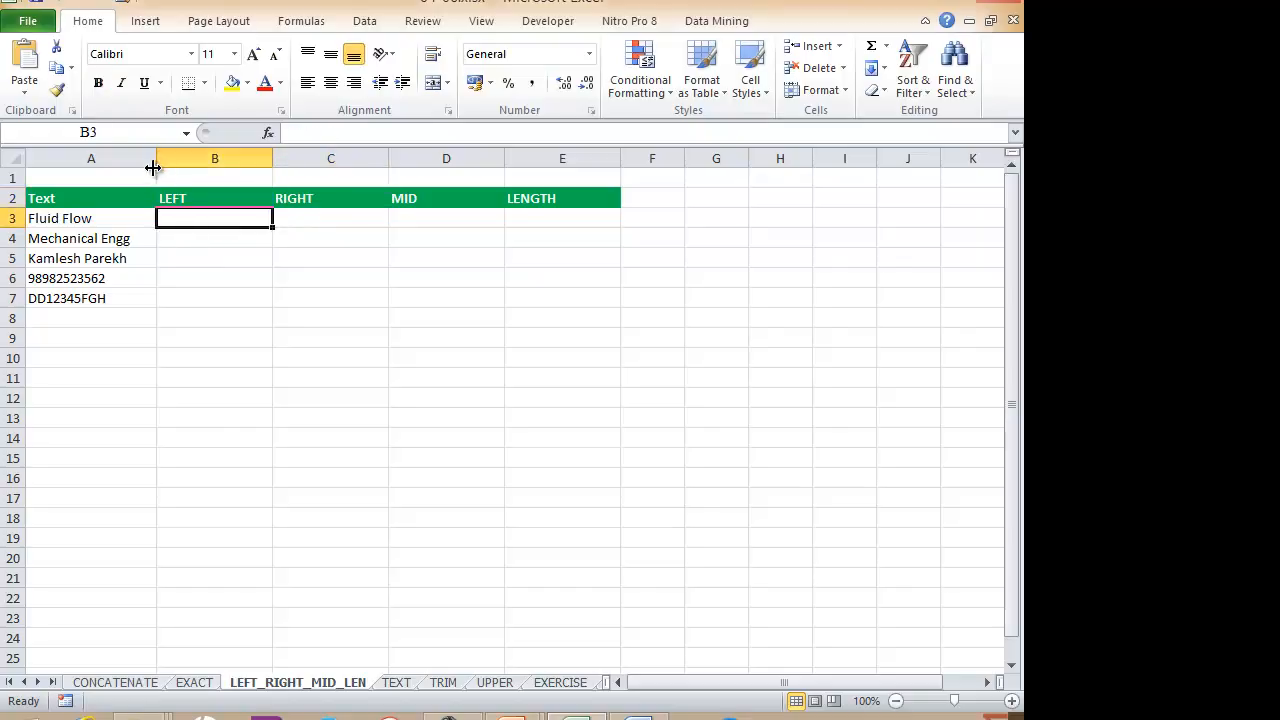
{"action": "left_click_drag", "start_coordinate": [92, 215], "coordinate": [86, 298]}
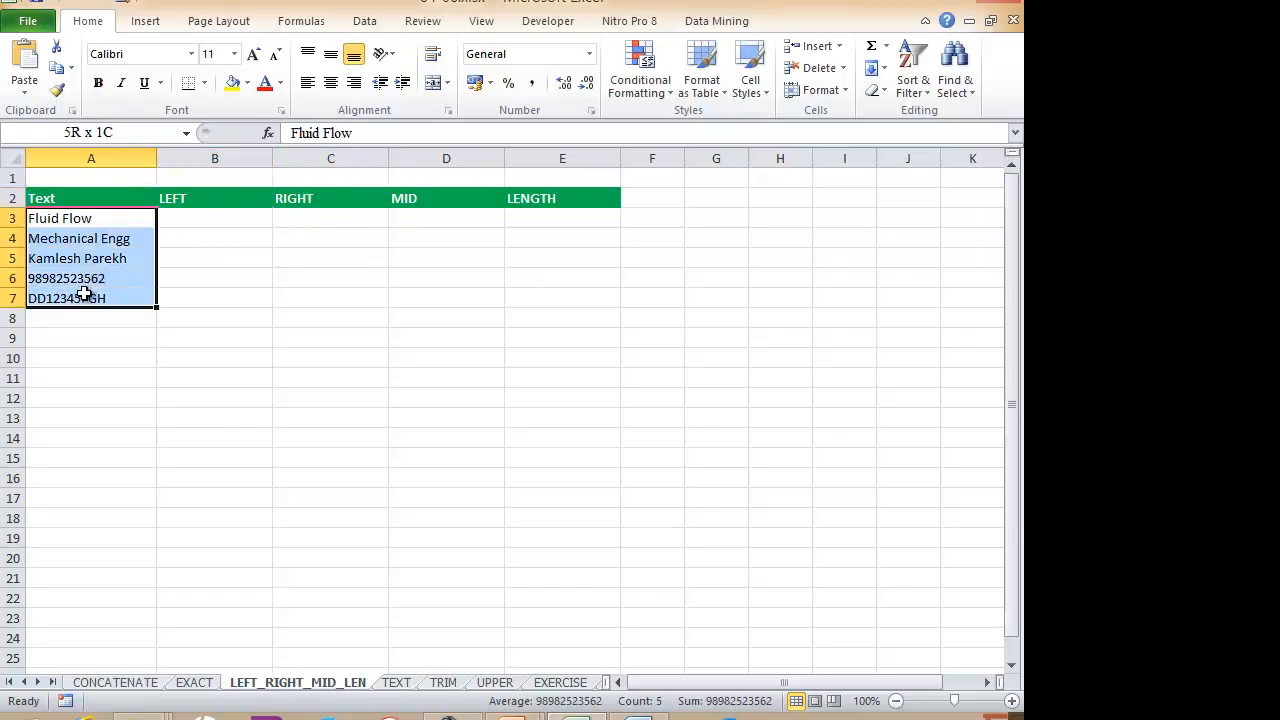
{"action": "left_click", "coordinate": [92, 240]}
{"action": "left_click", "coordinate": [95, 262]}
{"action": "left_click", "coordinate": [92, 279]}
{"action": "left_click", "coordinate": [86, 297]}
{"action": "left_click", "coordinate": [80, 281]}
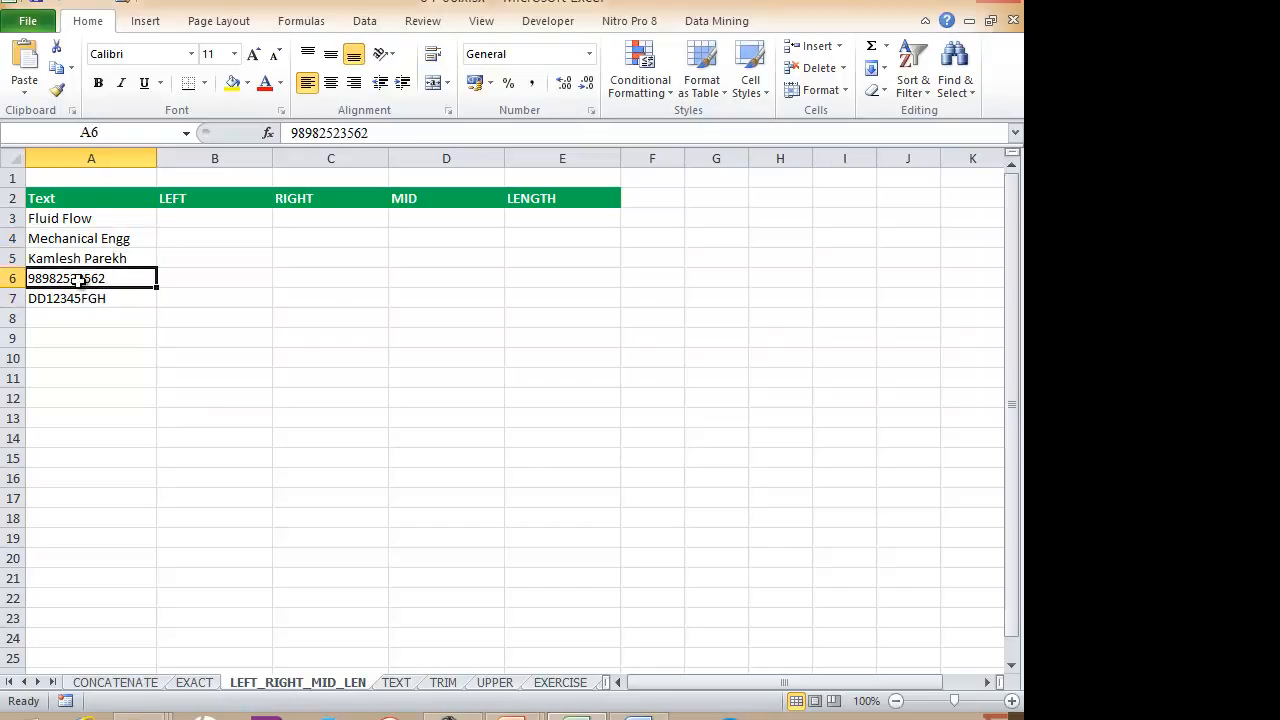
- Enter =LEFT(A3,3) in B3 to extract the first three characters of the text in A3
{"action": "left_click", "coordinate": [188, 222]}
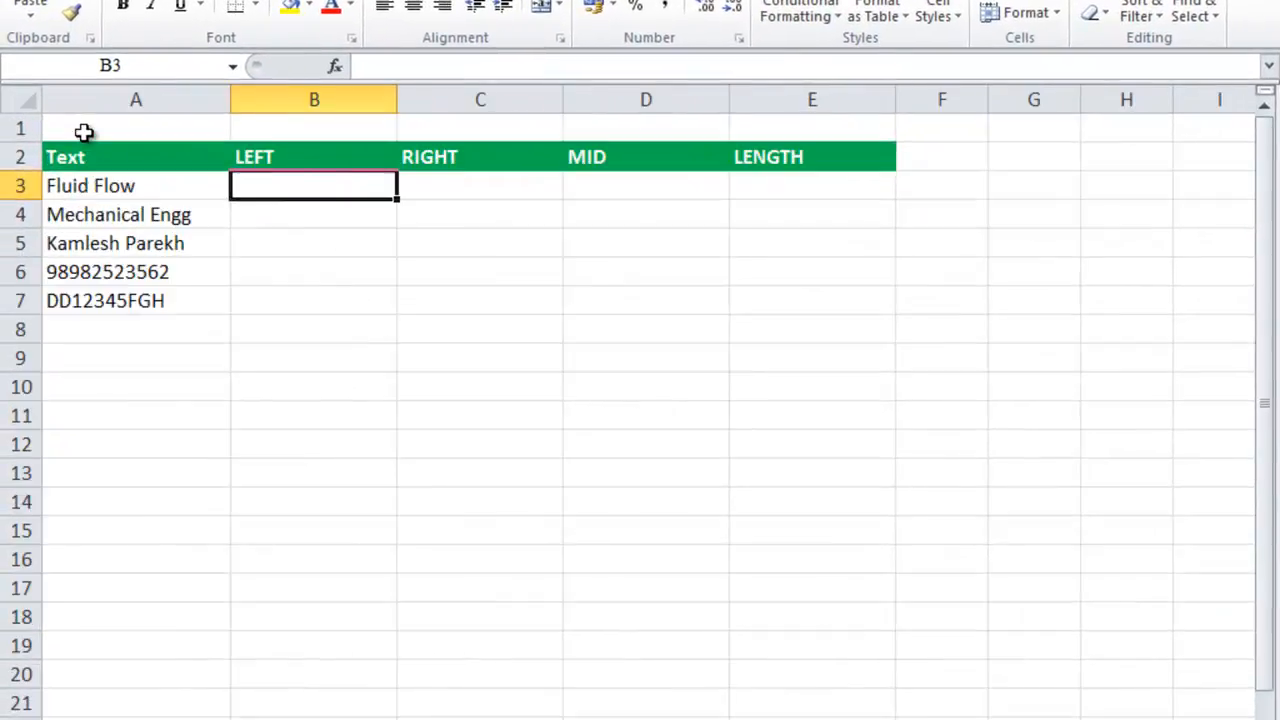
{"action": "scroll", "coordinate": [84, 133], "scroll_direction": "up", "scroll_amount": 1}
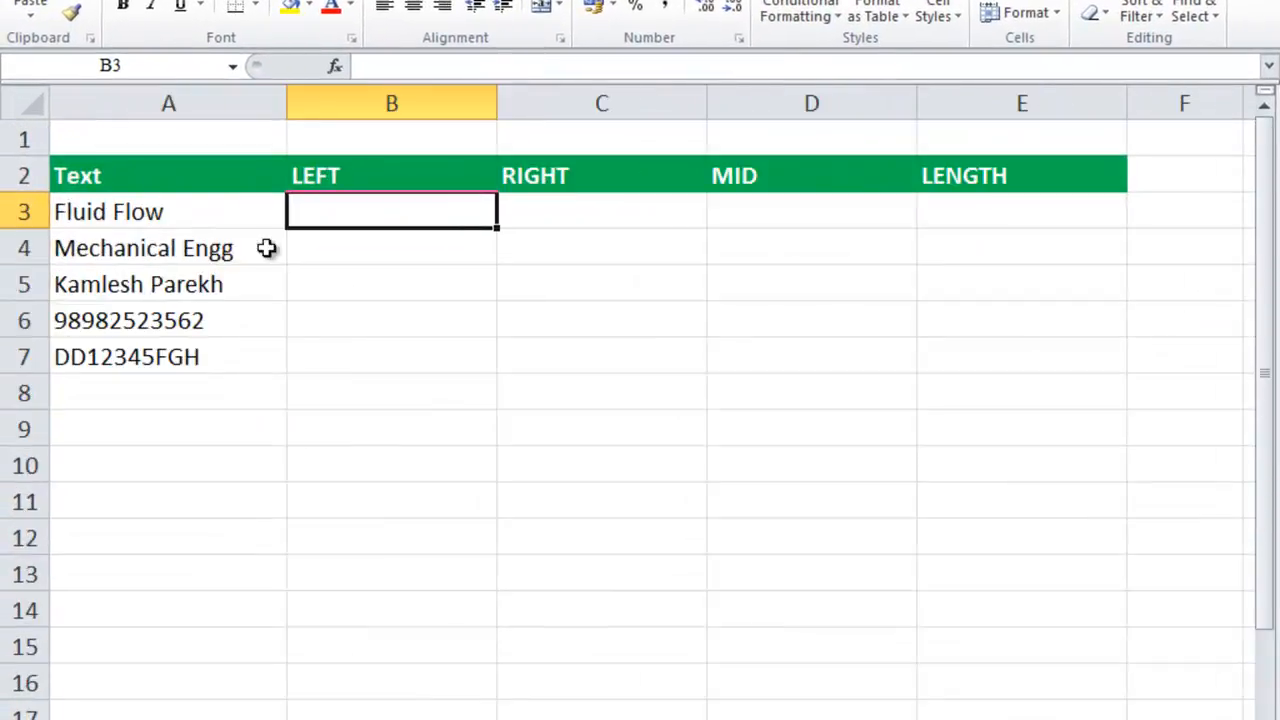
{"action": "type", "text": "=left("}
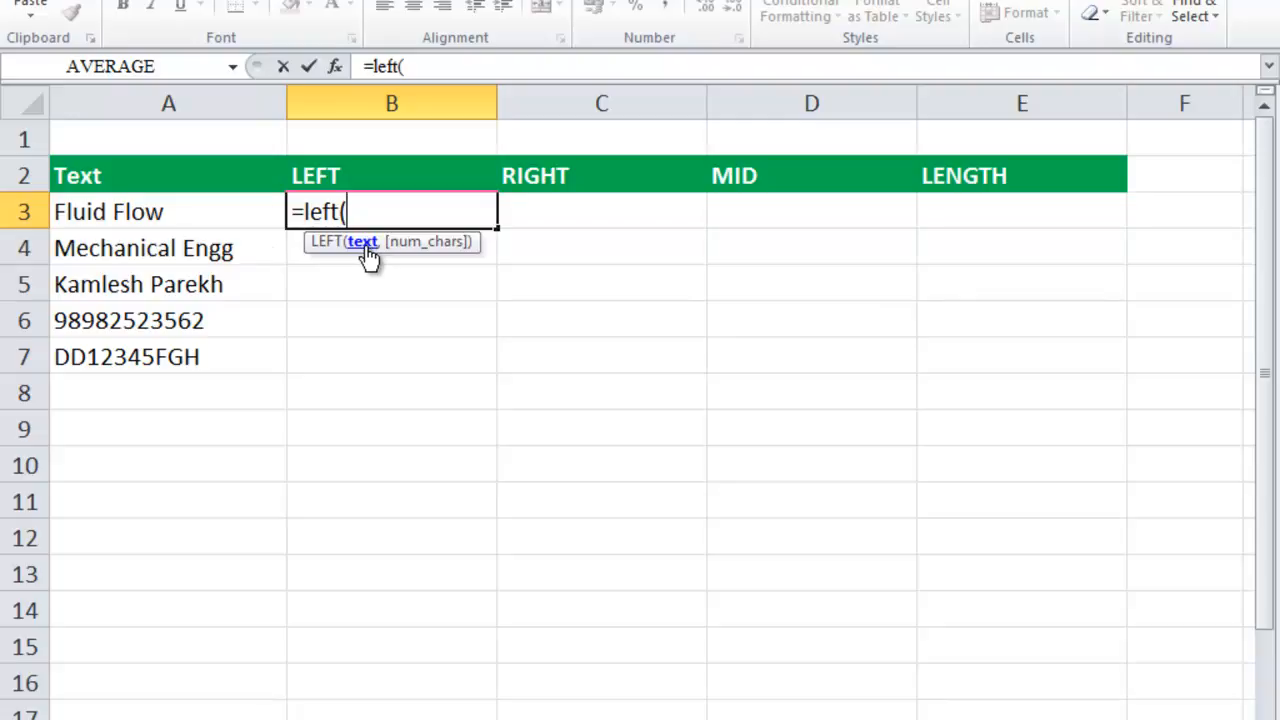
{"action": "left_click", "coordinate": [118, 211]}
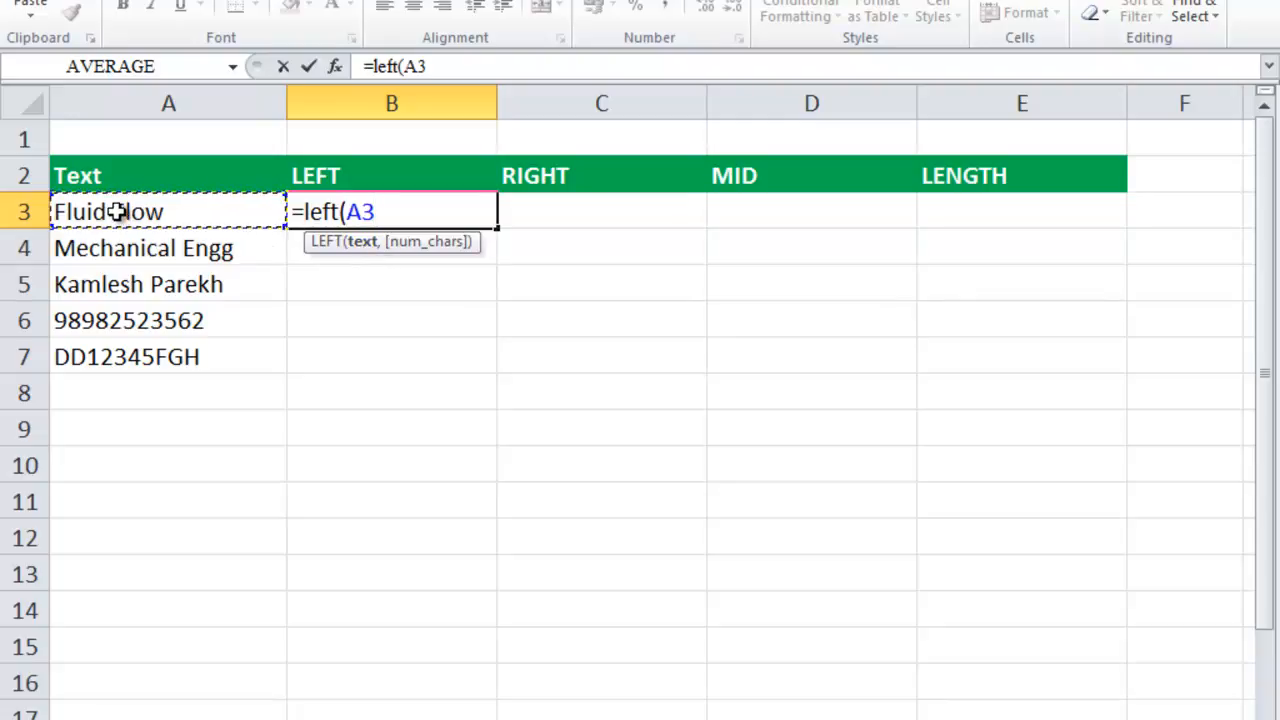
{"action": "type", "text": ","}
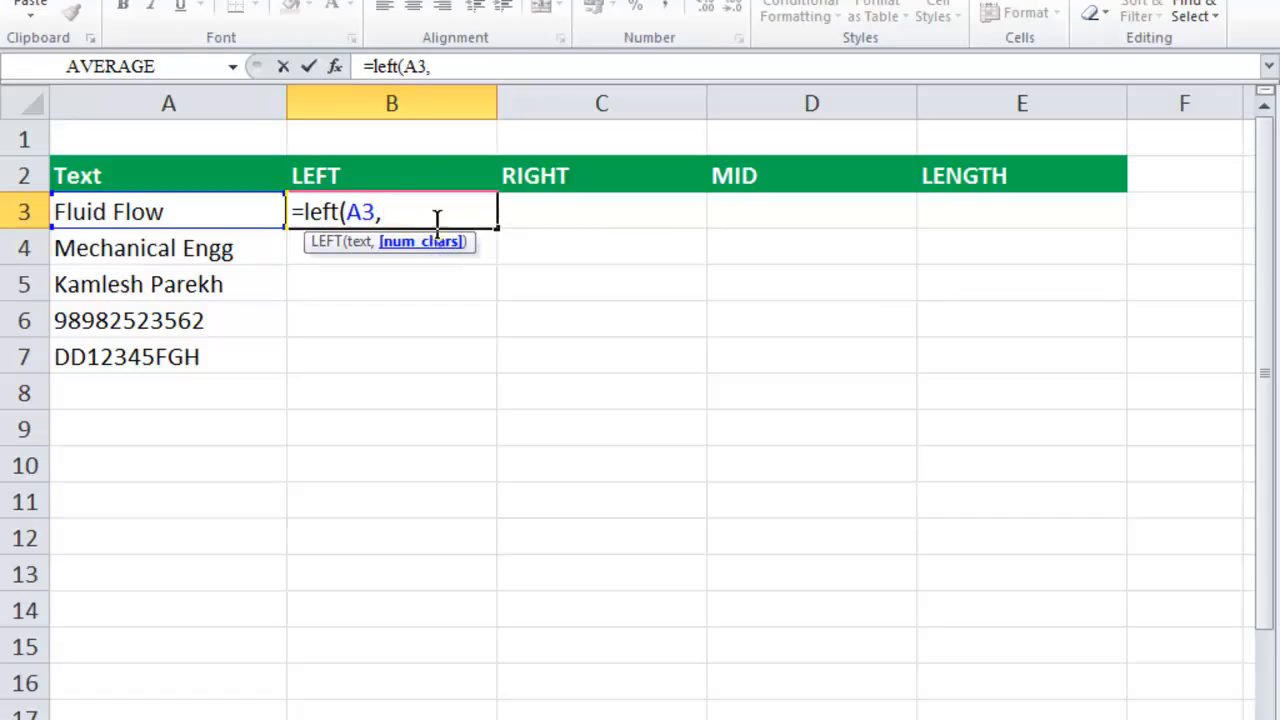
{"action": "type", "text": "3"}
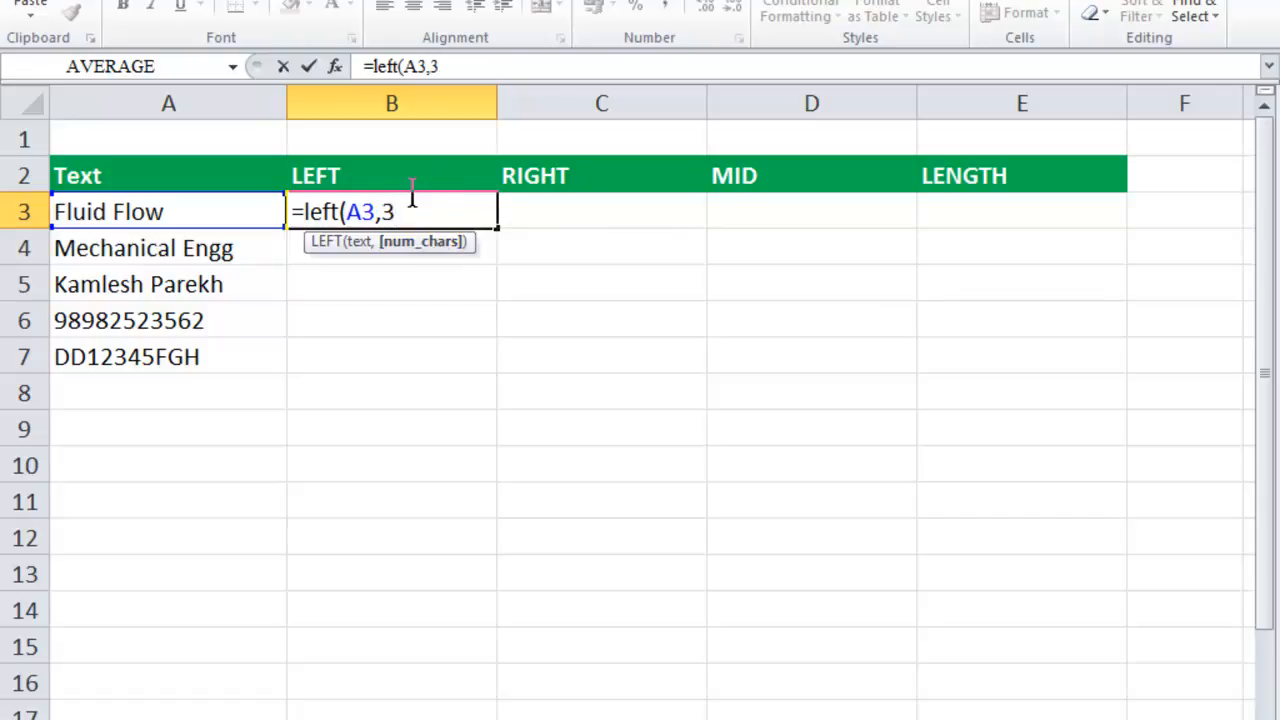
{"action": "type", "text": ")"}
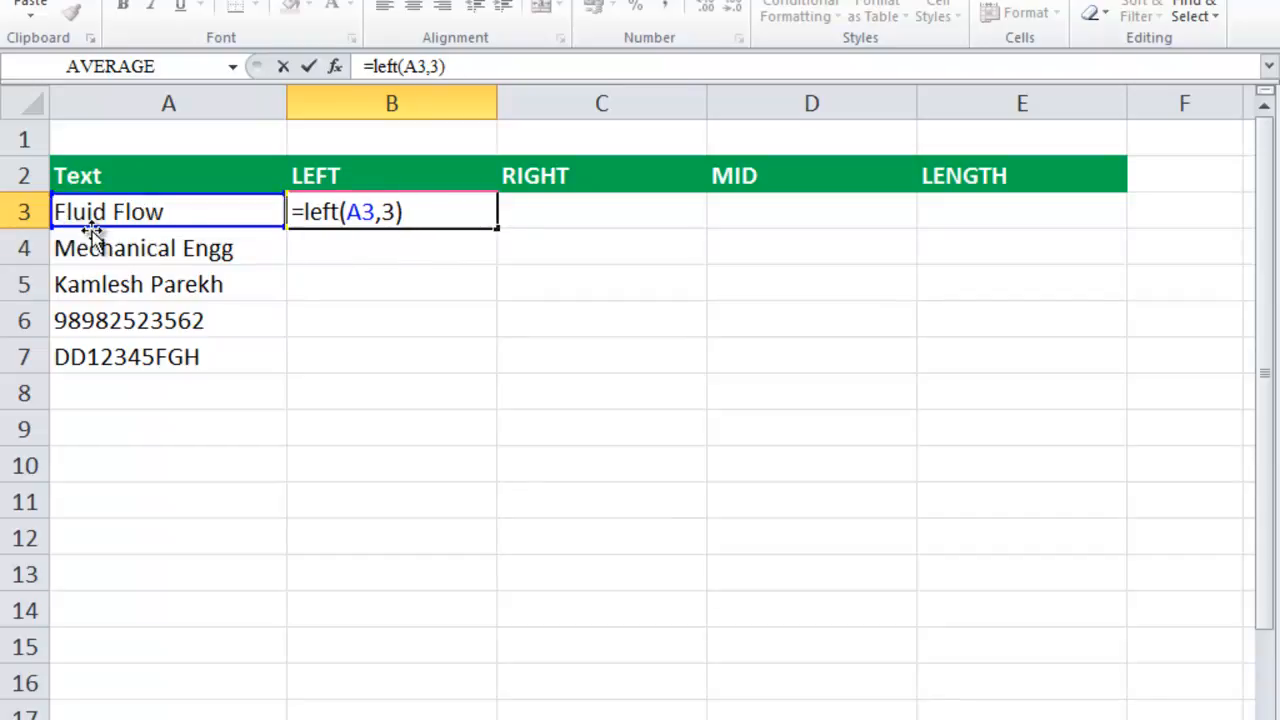
{"action": "key", "text": "Return"}
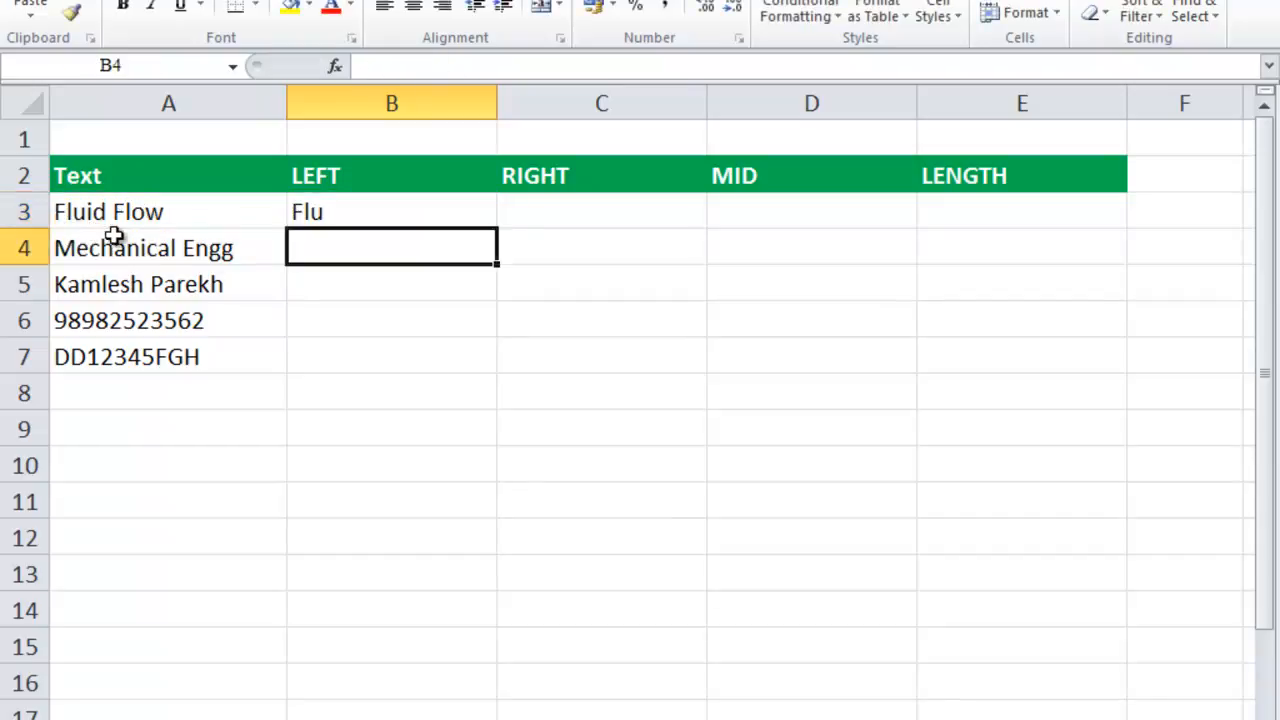
- Change the number of characters in B3's LEFT formula to 5
{"action": "left_click", "coordinate": [335, 212]}
{"action": "left_click", "coordinate": [452, 66]}
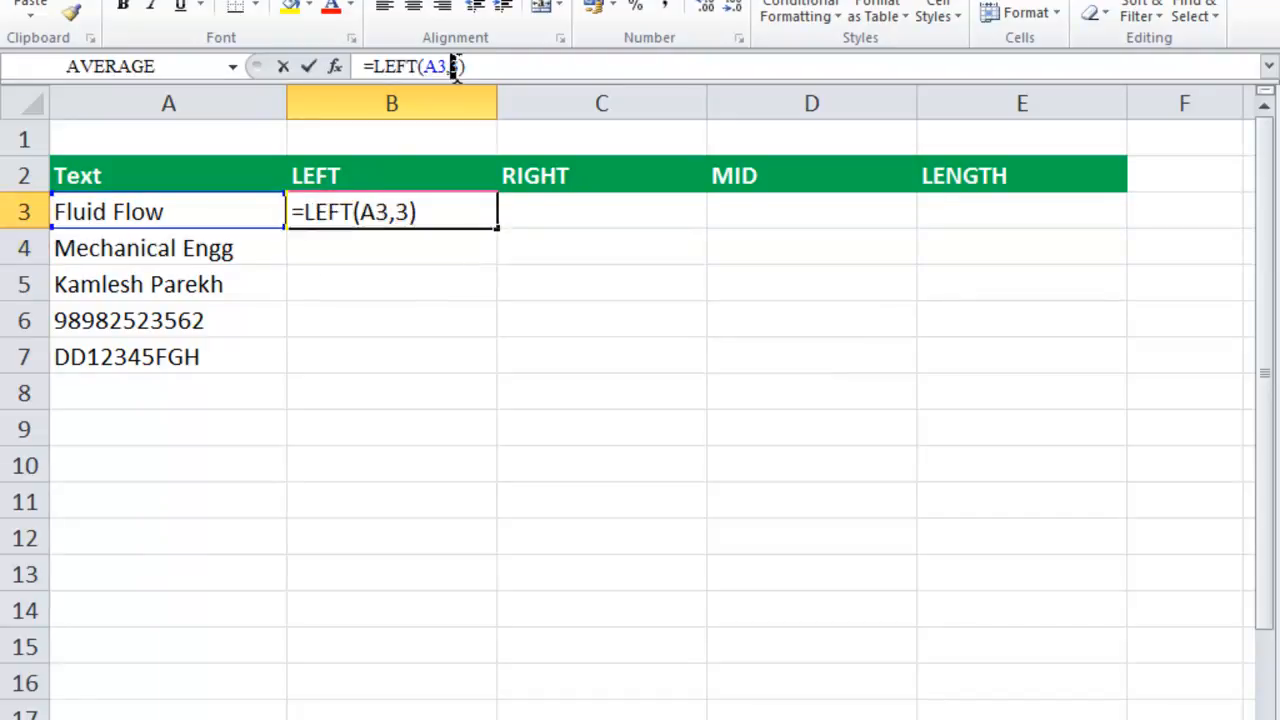
{"action": "double_click", "coordinate": [456, 66]}
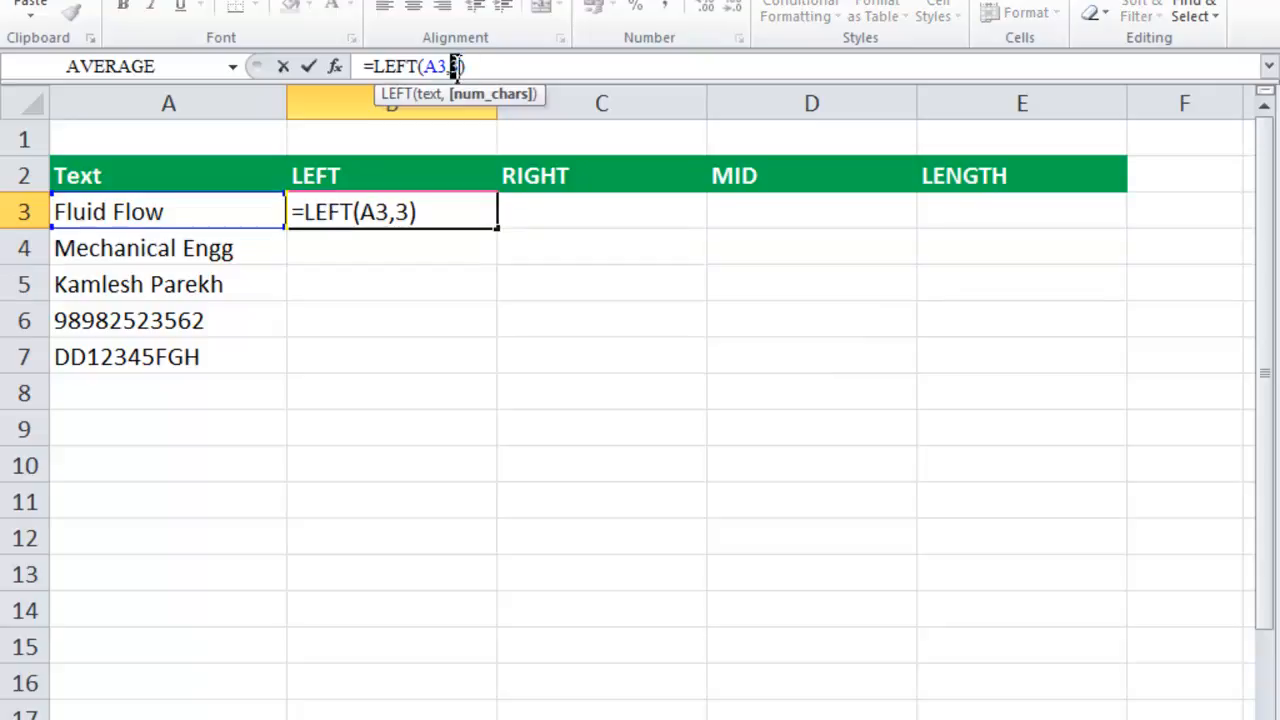
{"action": "type", "text": "5"}
{"action": "key", "text": "Return"}
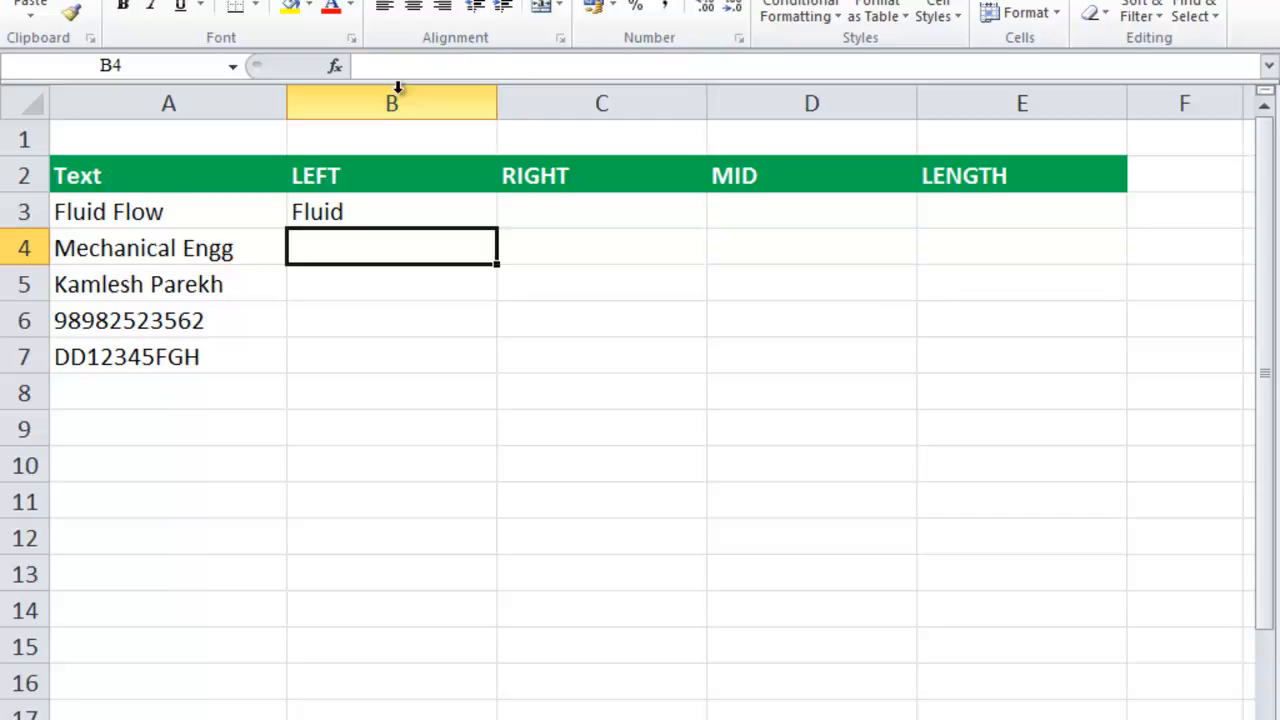
- Enter =LEFT(A6,4) in B6 to extract the first four characters of the number in A6
{"action": "left_click", "coordinate": [314, 286]}
{"action": "left_click", "coordinate": [314, 318]}
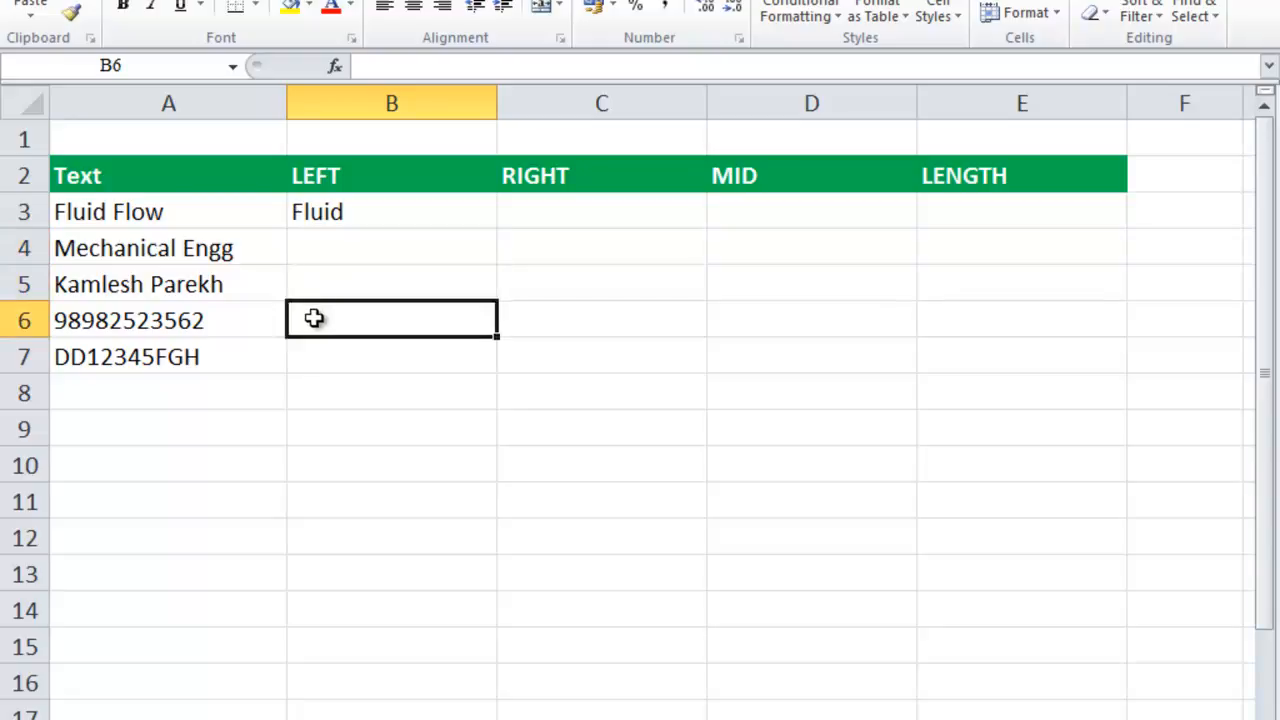
{"action": "type", "text": "=left"}
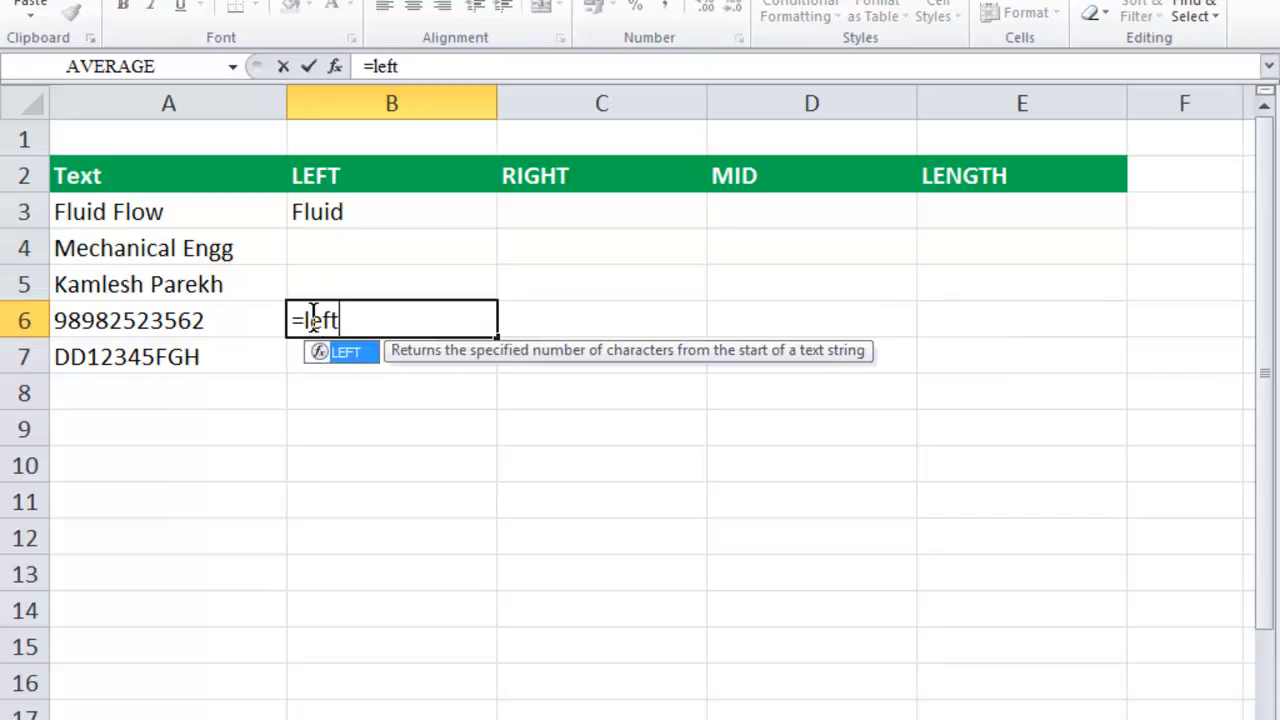
{"action": "type", "text": "("}
{"action": "left_click", "coordinate": [178, 320]}
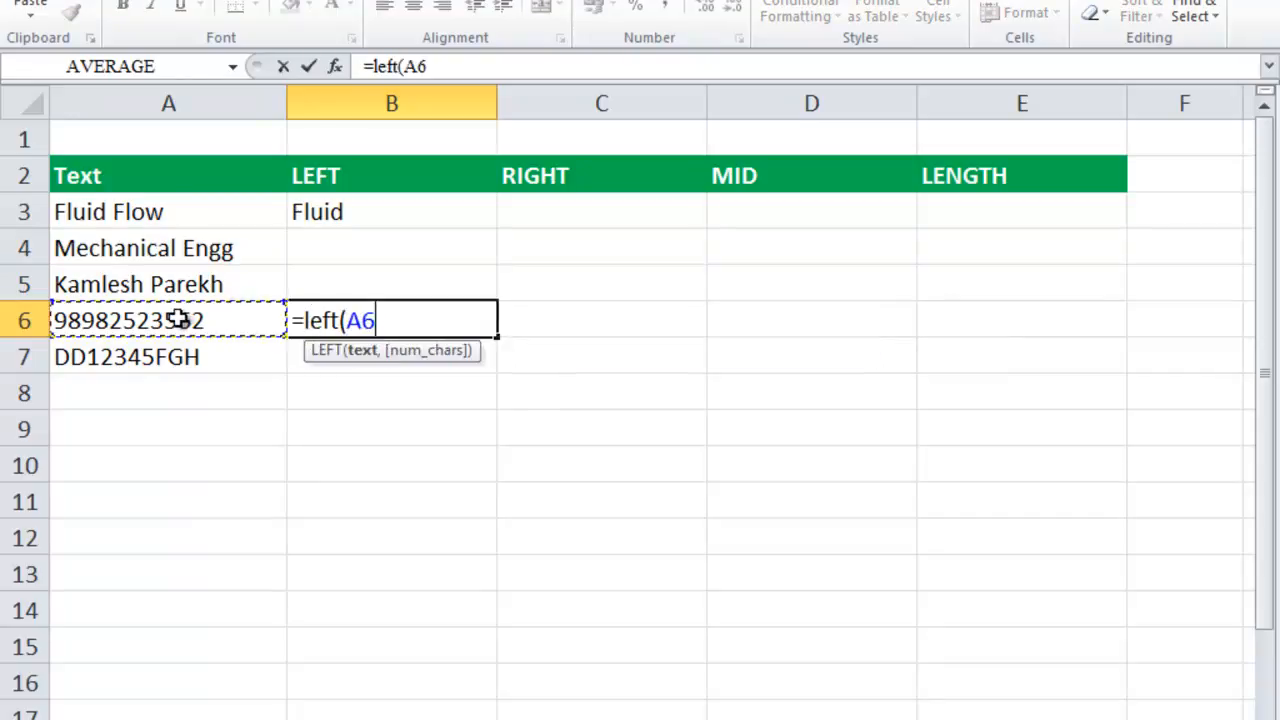
{"action": "type", "text": ","}
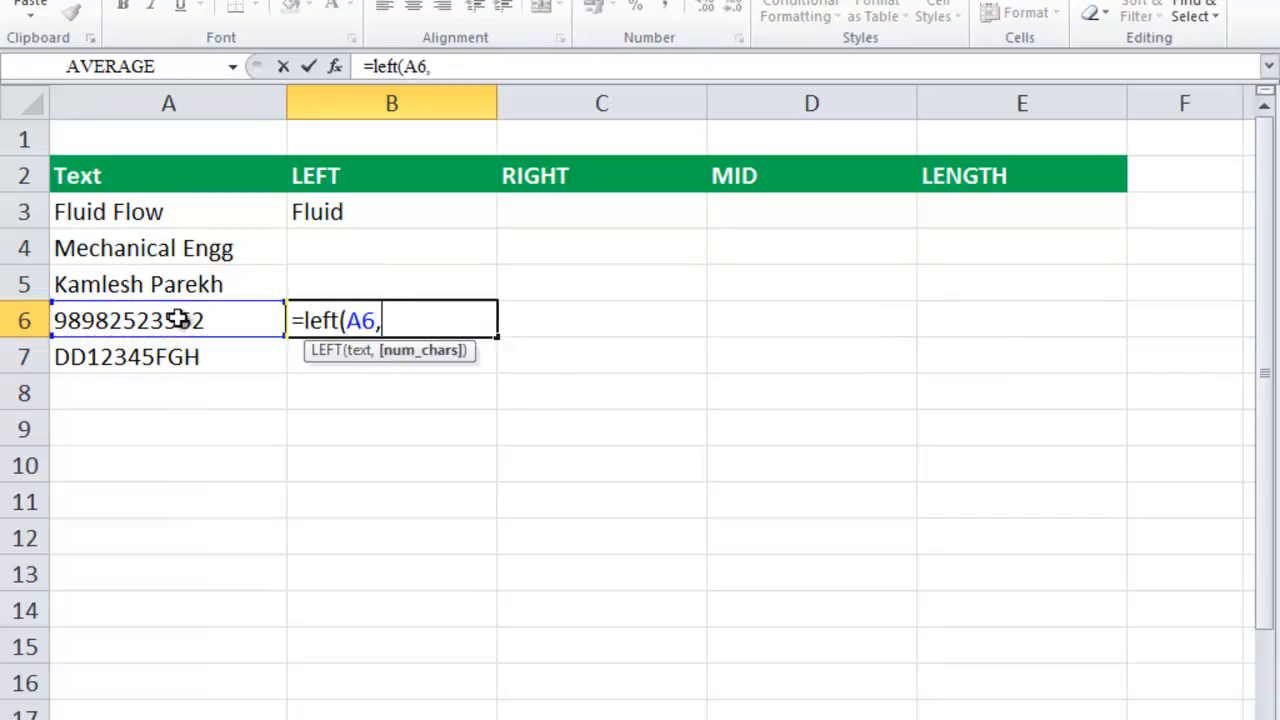
{"action": "type", "text": "4)"}
{"action": "key", "text": "Return"}
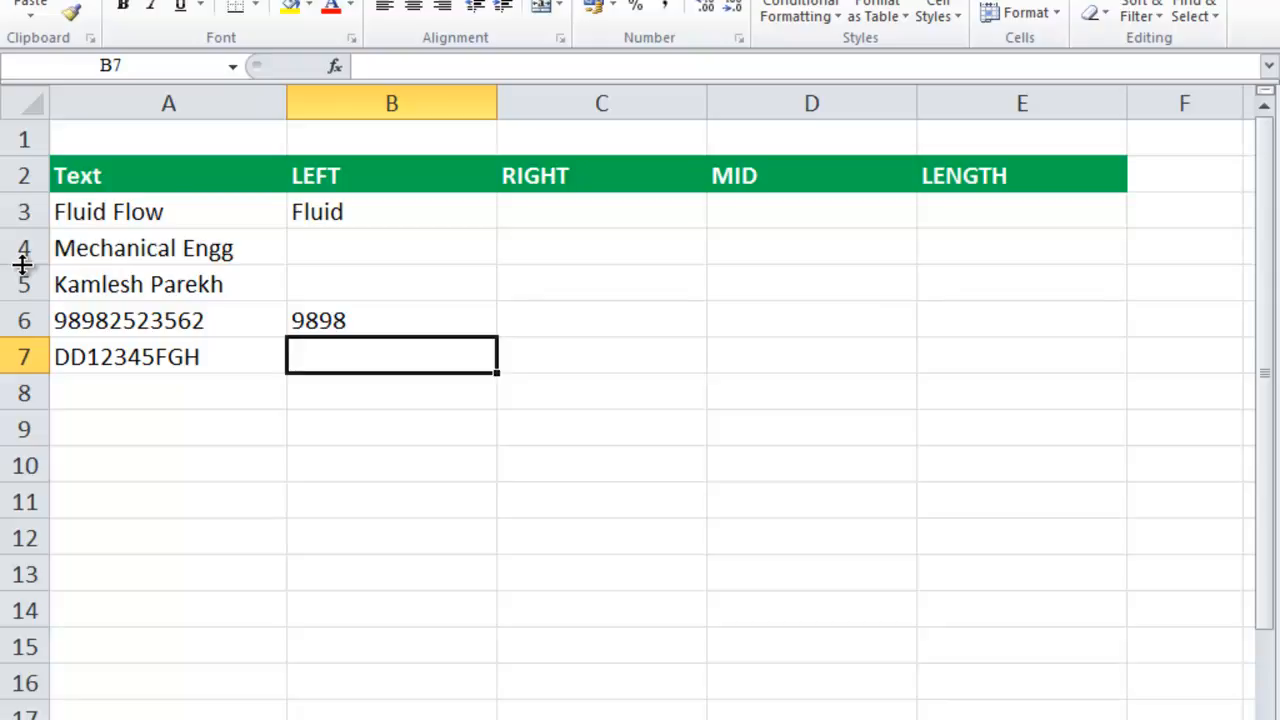
- Set the character count in B3's LEFT formula to 6 so that it includes the space
{"action": "left_click", "coordinate": [545, 182]}
{"action": "left_click", "coordinate": [532, 209]}
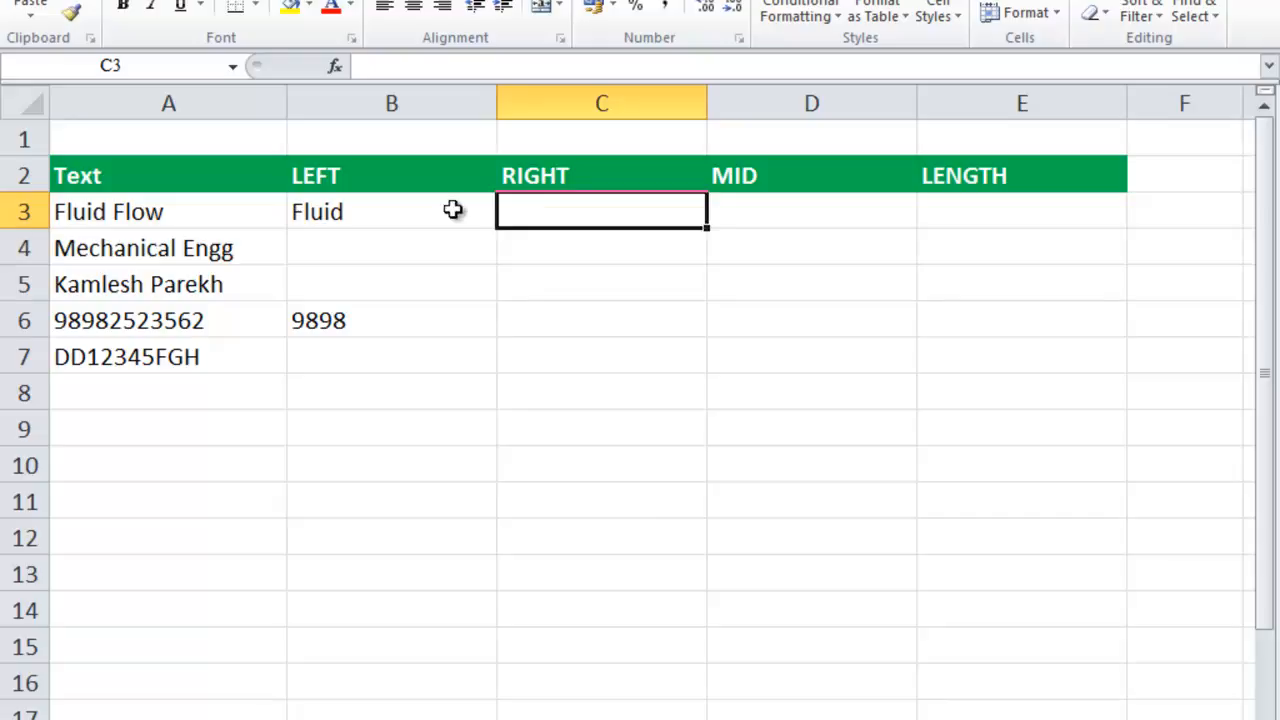
{"action": "left_click", "coordinate": [356, 214]}
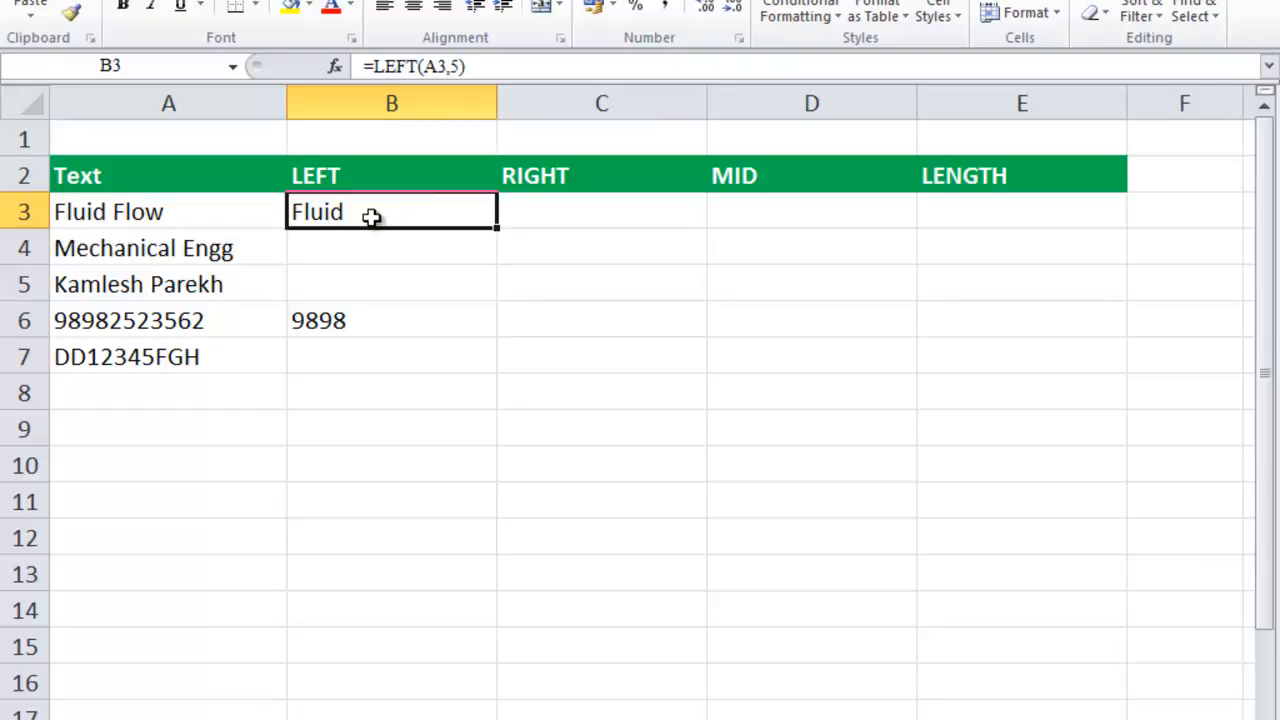
{"action": "double_click", "coordinate": [371, 216]}
{"action": "double_click", "coordinate": [398, 212]}
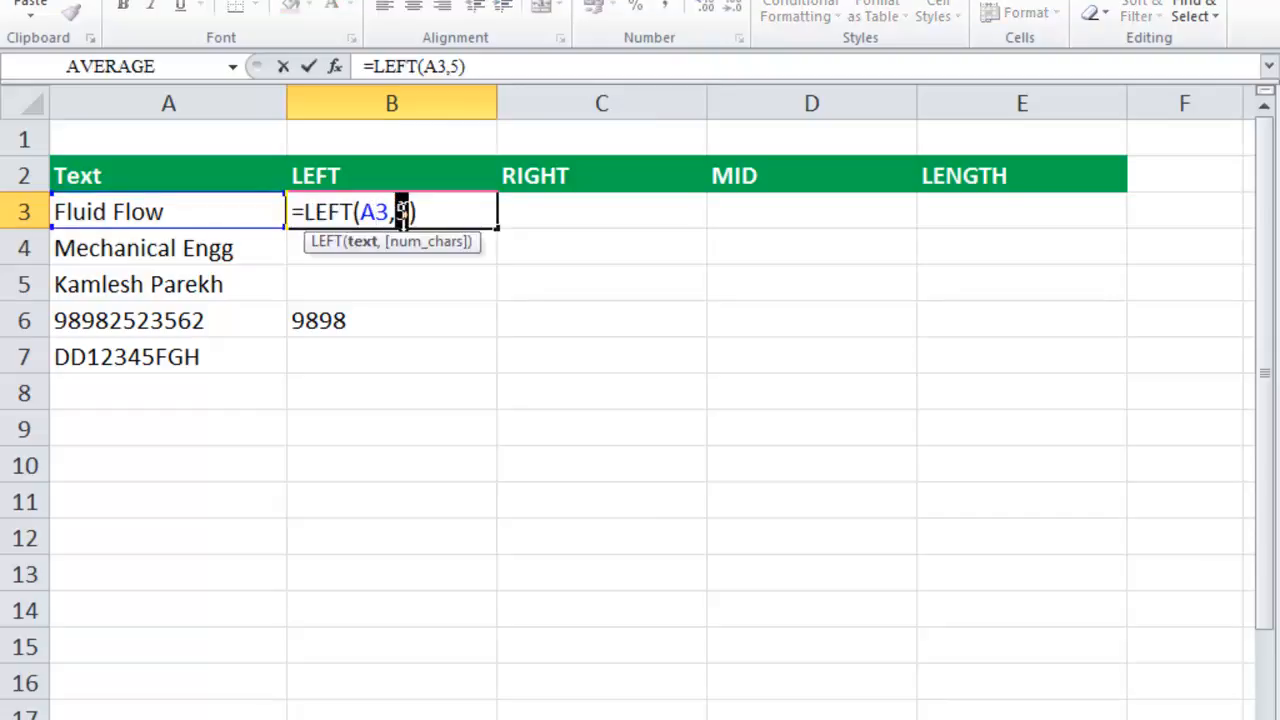
{"action": "key", "text": "BackSpace"}
{"action": "type", "text": "6"}
{"action": "key", "text": "Return"}
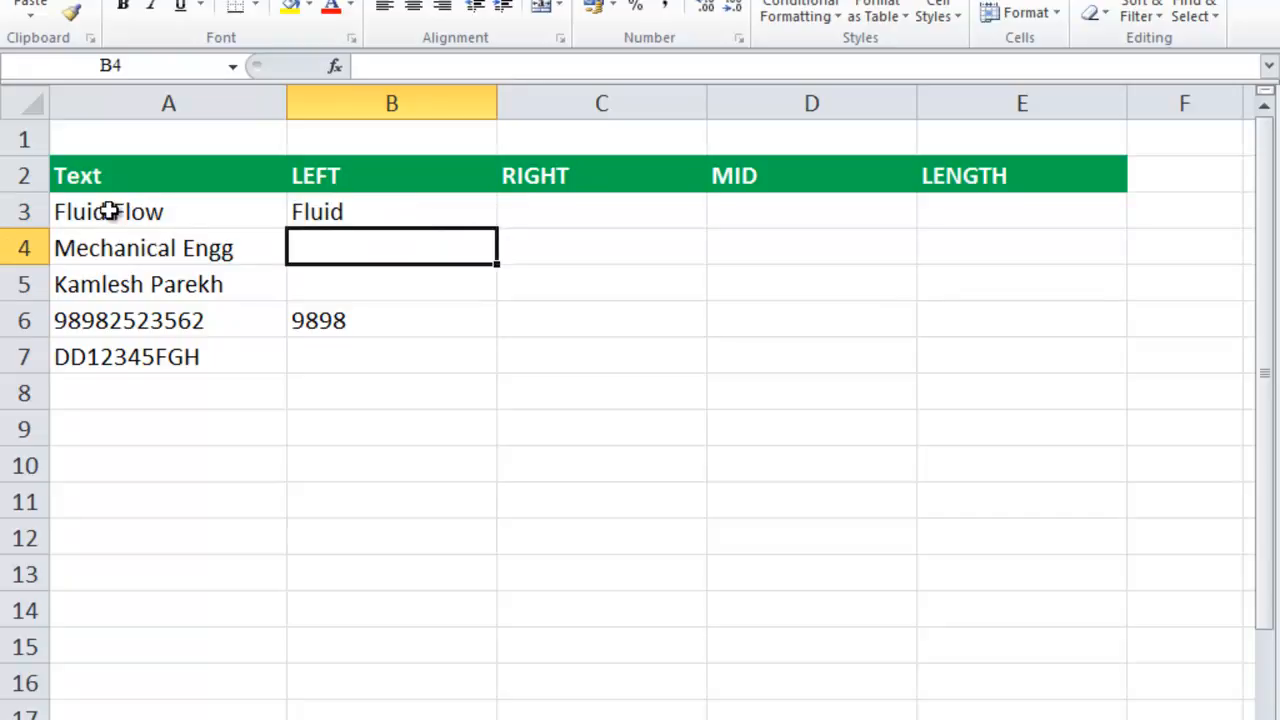
- Edit the formula in B3 to =LEFT(A3,7)
{"action": "left_click", "coordinate": [326, 212]}
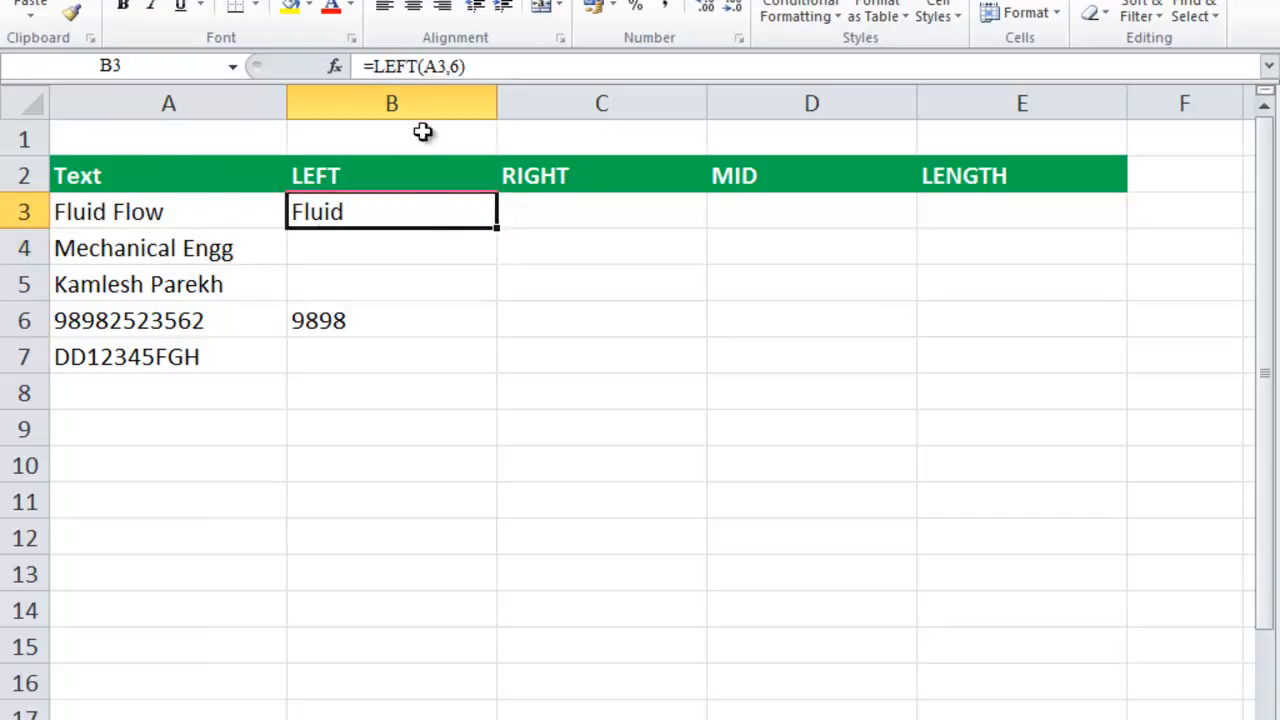
{"action": "left_click", "coordinate": [452, 66]}
{"action": "key", "text": "BackSpace"}
{"action": "type", "text": "6"}
{"action": "key", "text": "BackSpace"}
{"action": "type", "text": "7"}
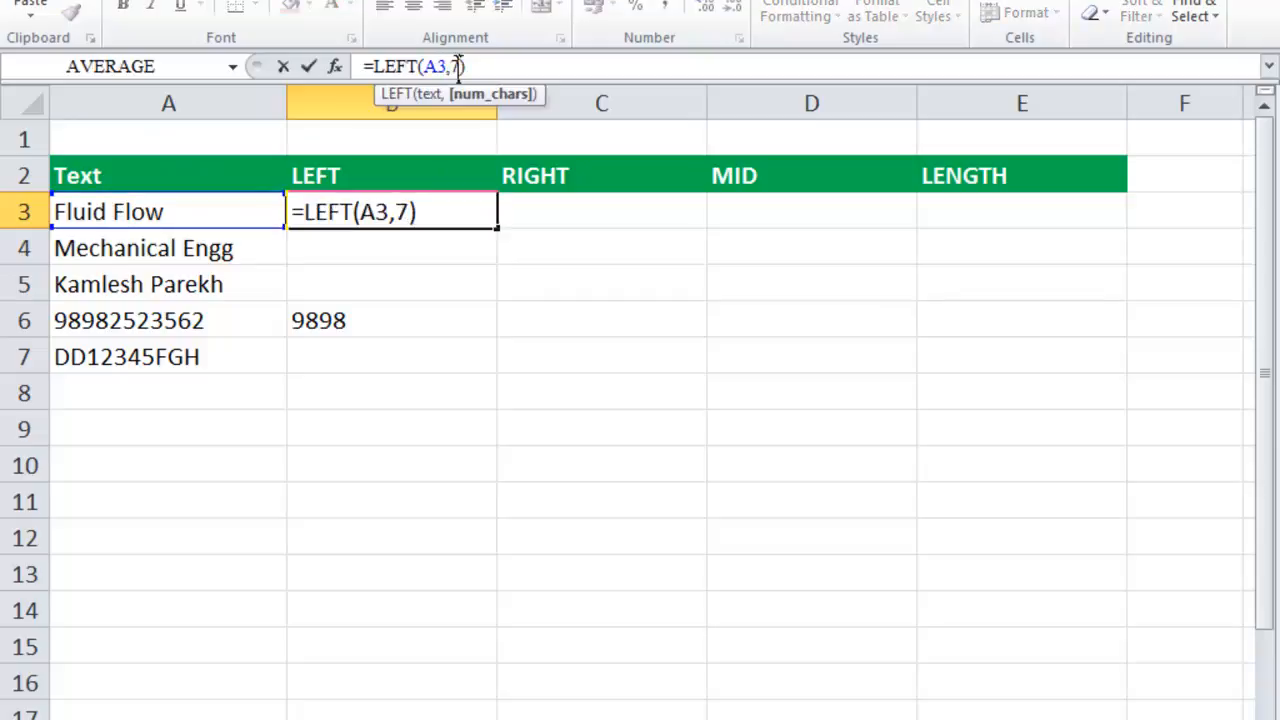
{"action": "key", "text": "Return"}
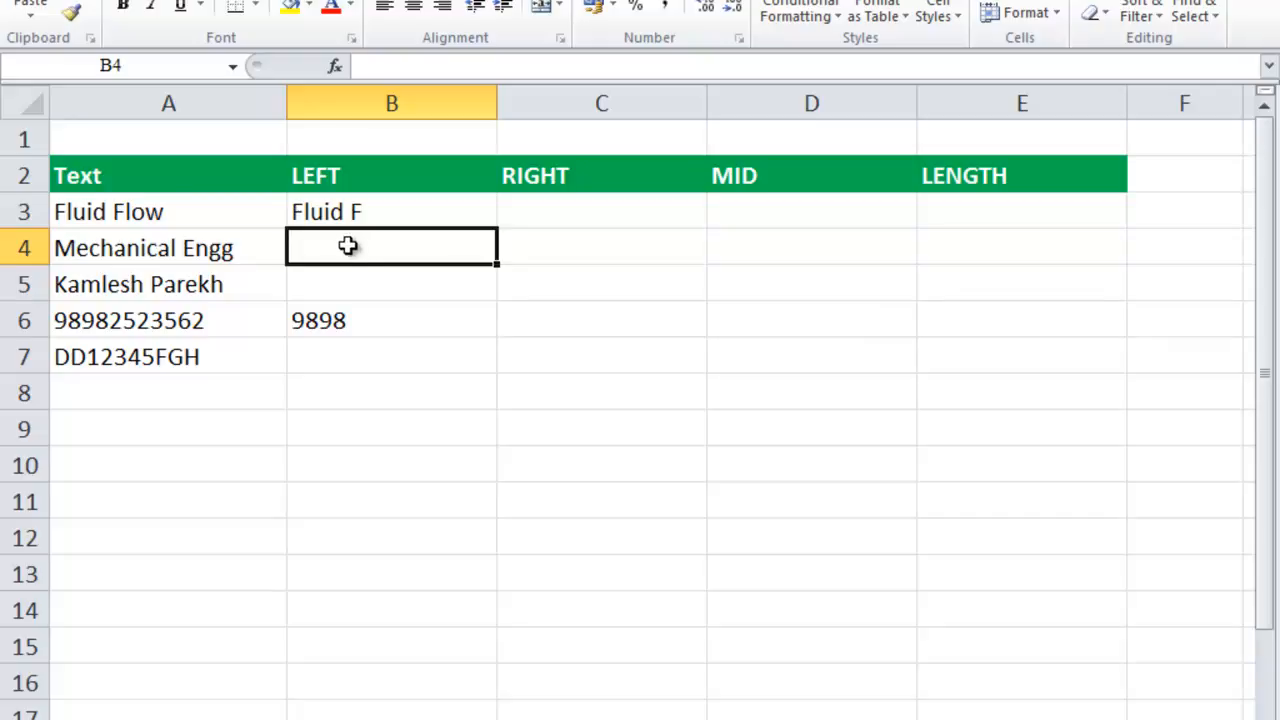
- Enter =RIGHT(A3,5) in C3 to extract the last five characters of the text in A3
{"action": "left_click", "coordinate": [545, 208]}
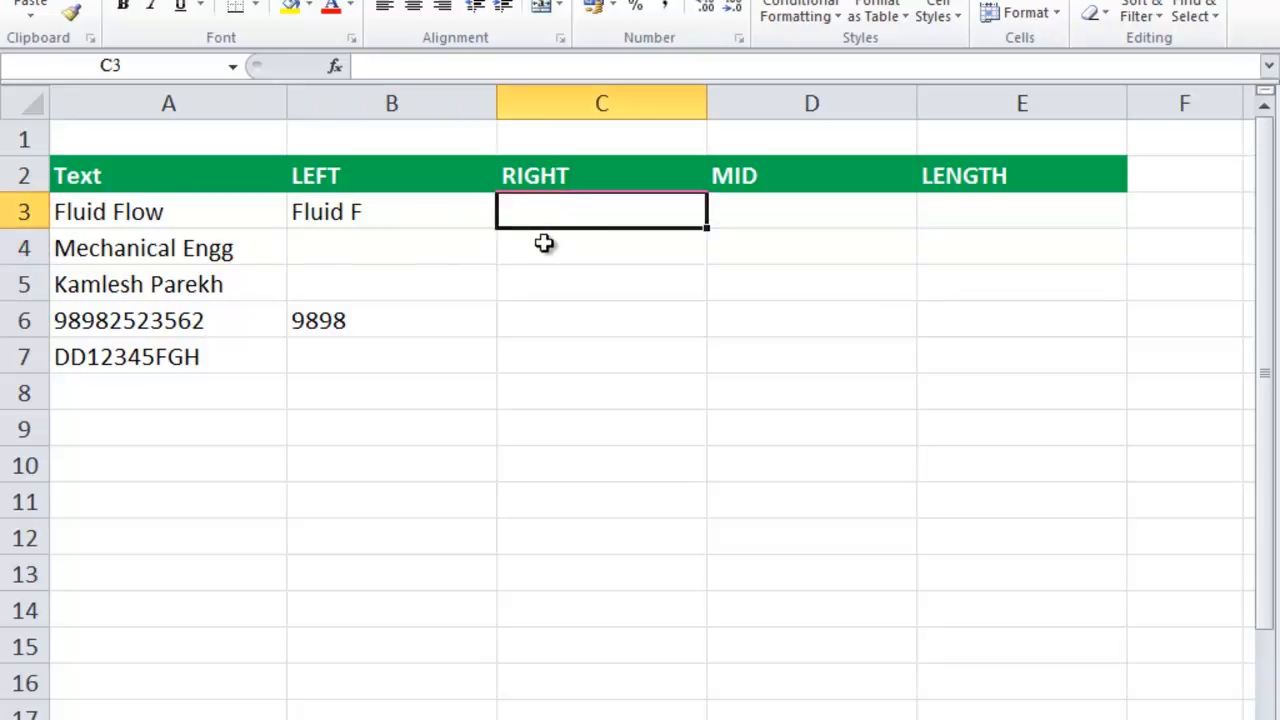
{"action": "type", "text": "="}
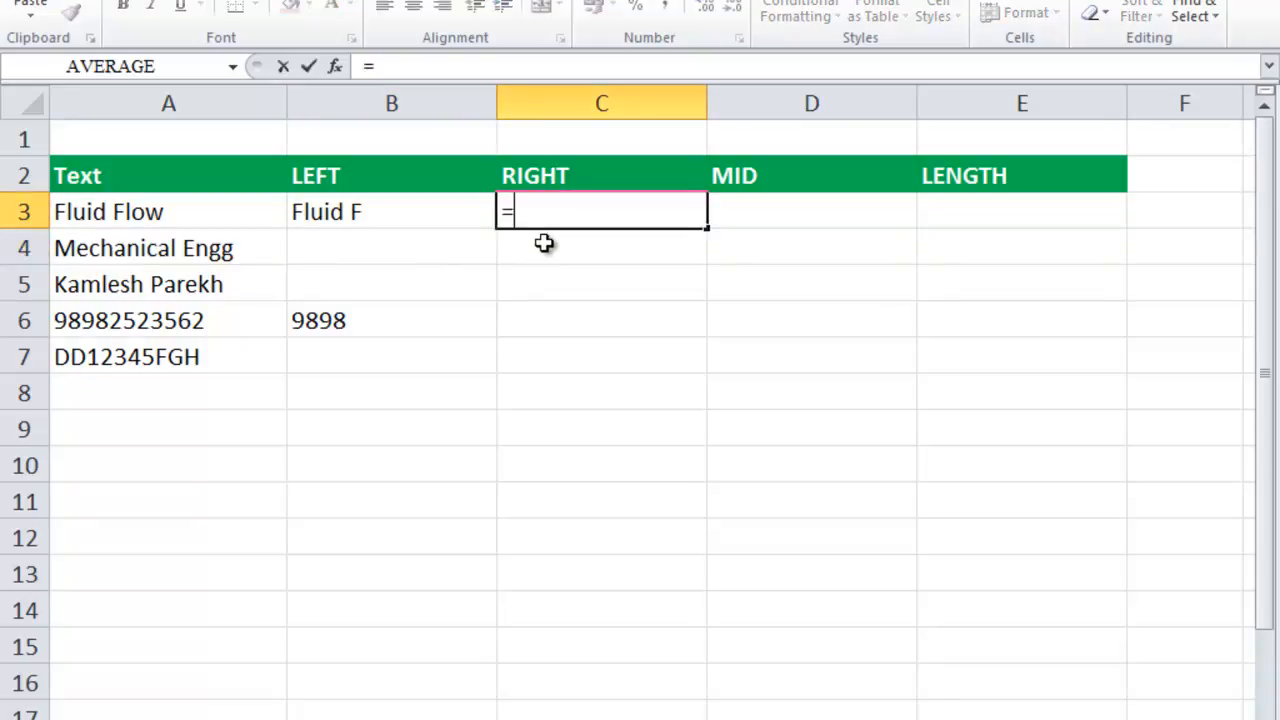
{"action": "type", "text": "right("}
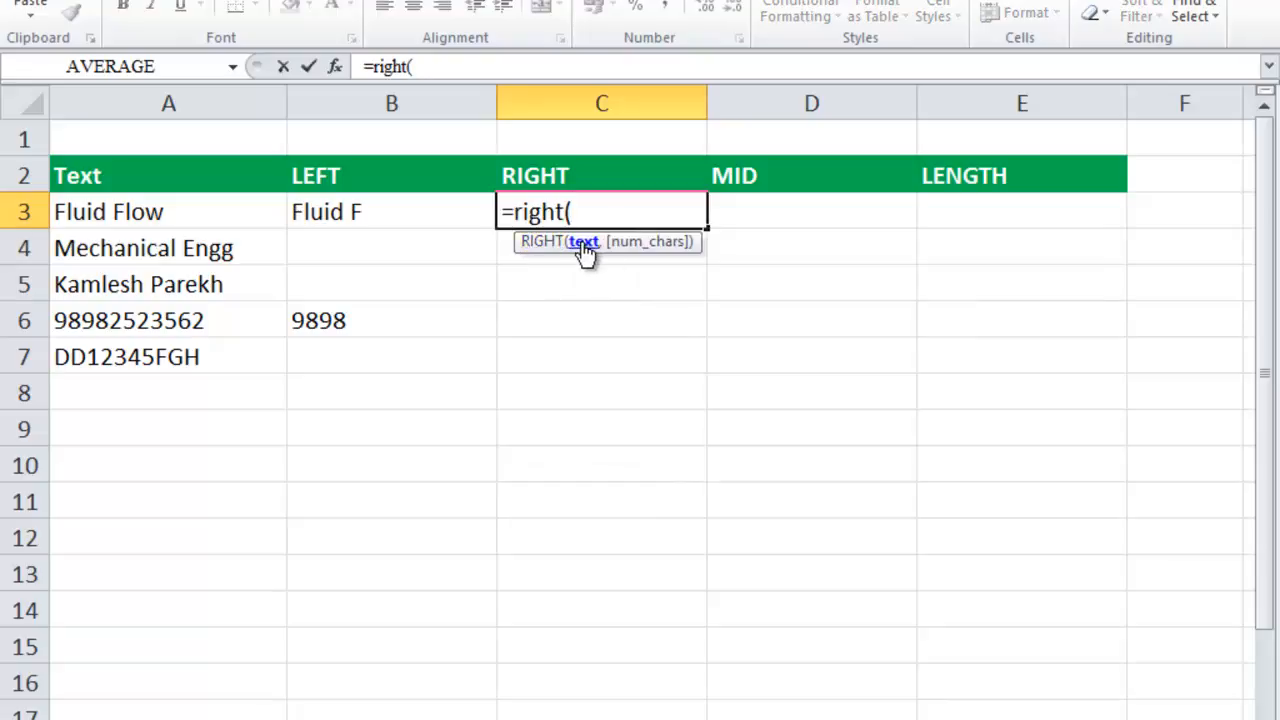
{"action": "left_click", "coordinate": [125, 212]}
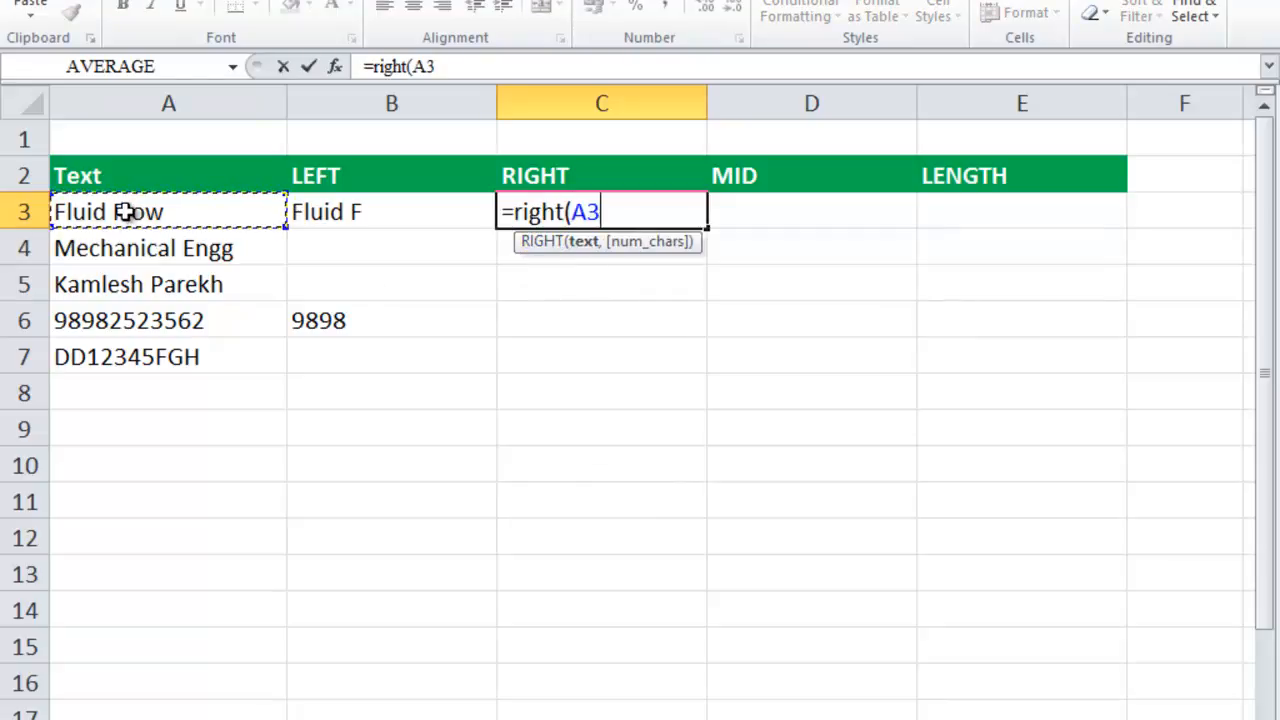
{"action": "type", "text": ",5"}
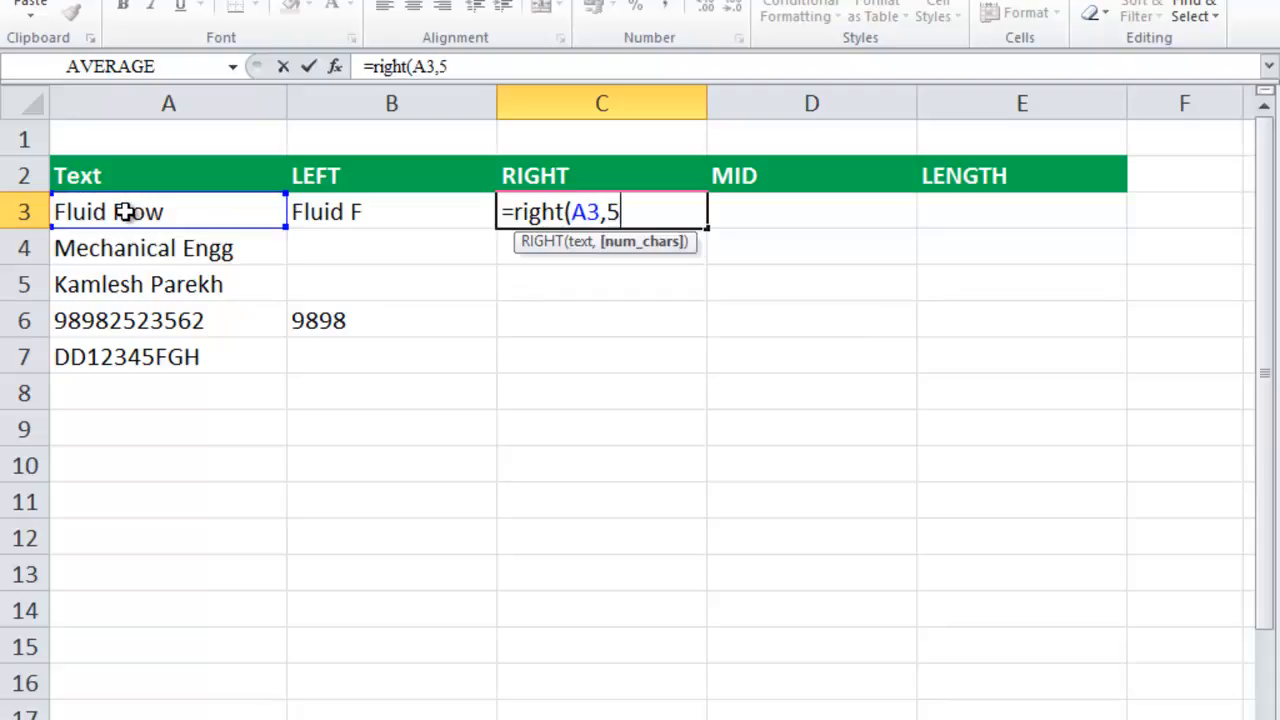
{"action": "type", "text": ")"}
{"action": "key", "text": "Return"}
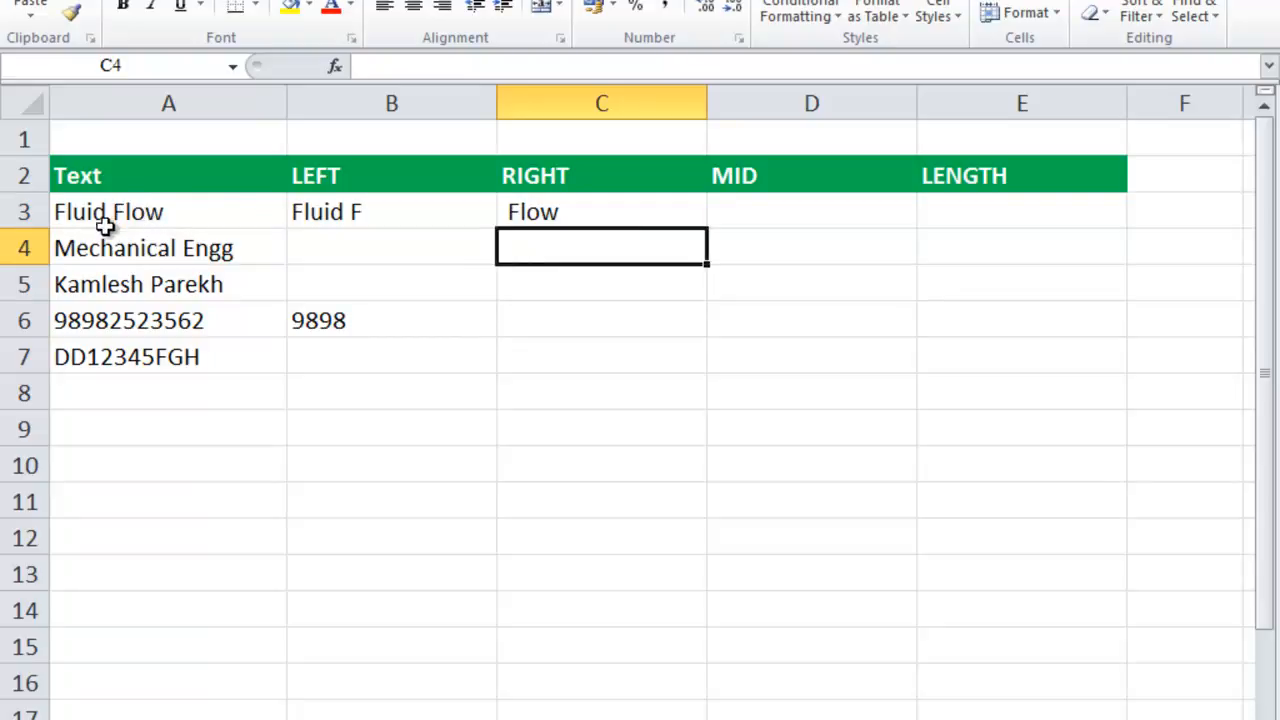
- Change the number of characters in C3's RIGHT formula to 6 and fill the formula down through C7
{"action": "left_click", "coordinate": [555, 215]}
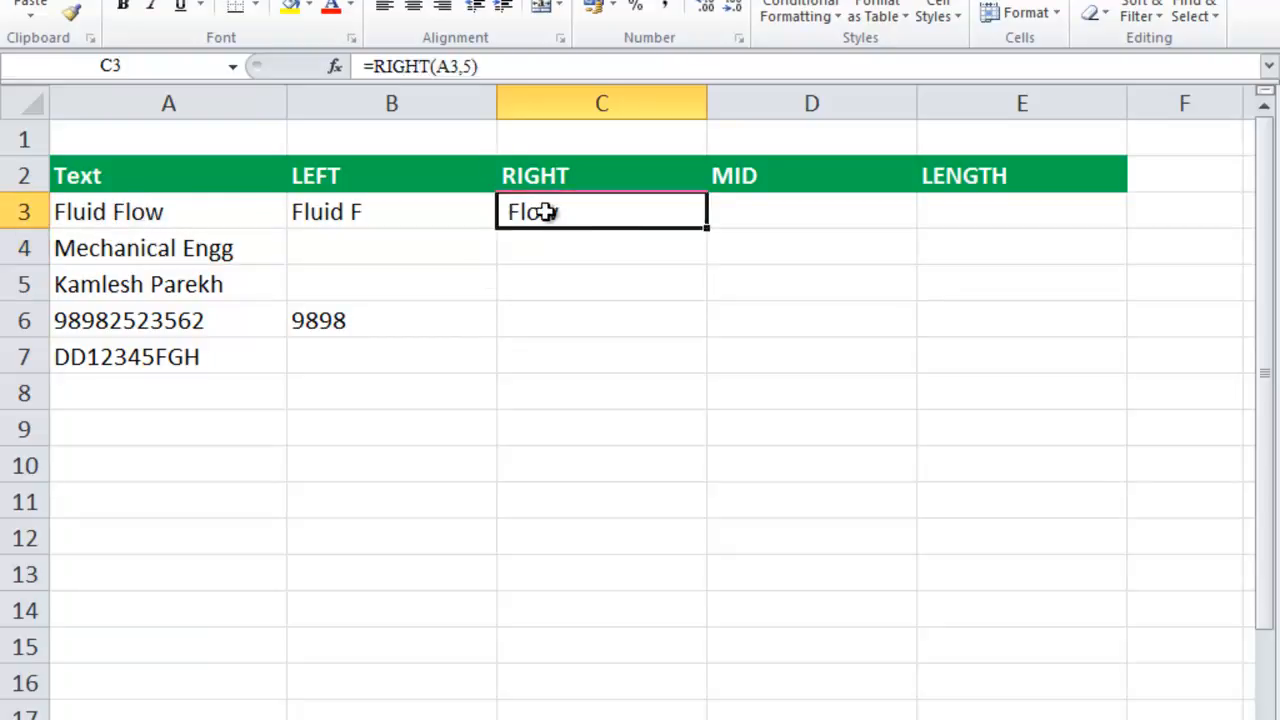
{"action": "double_click", "coordinate": [466, 66]}
{"action": "type", "text": "6"}
{"action": "key", "text": "Return"}
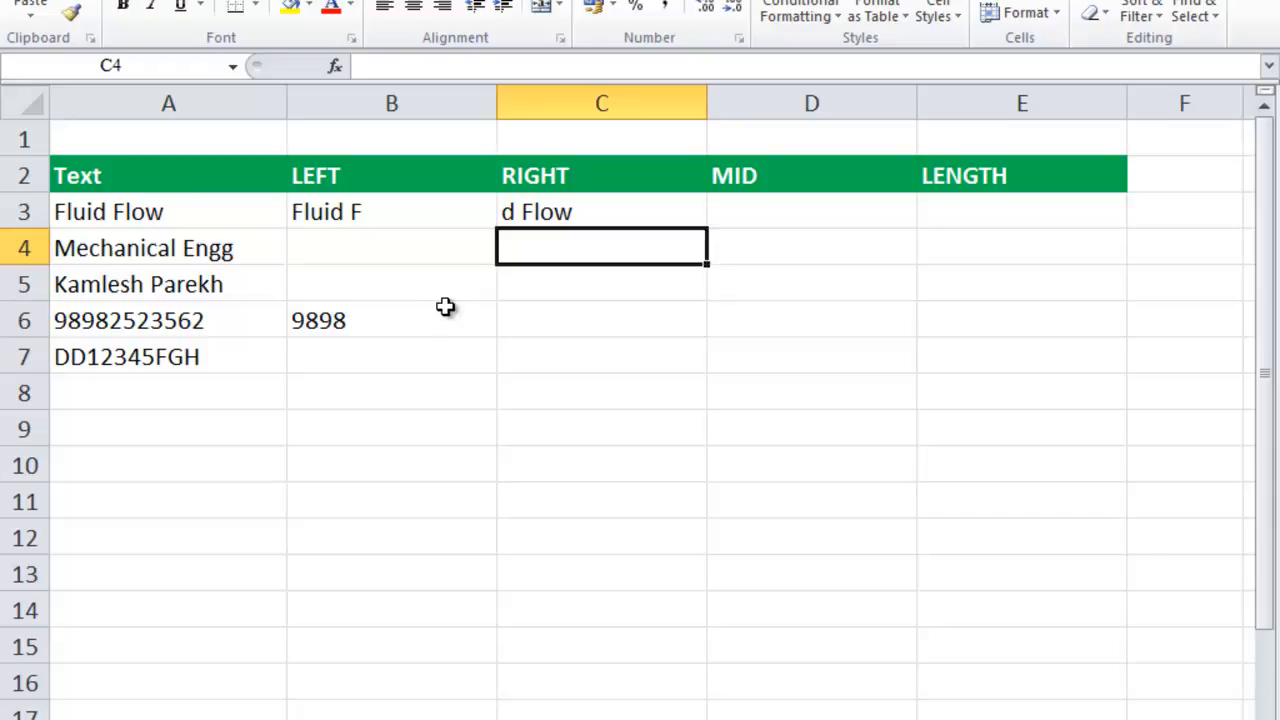
{"action": "left_click", "coordinate": [605, 214]}
{"action": "left_click_drag", "start_coordinate": [708, 230], "coordinate": [689, 357]}
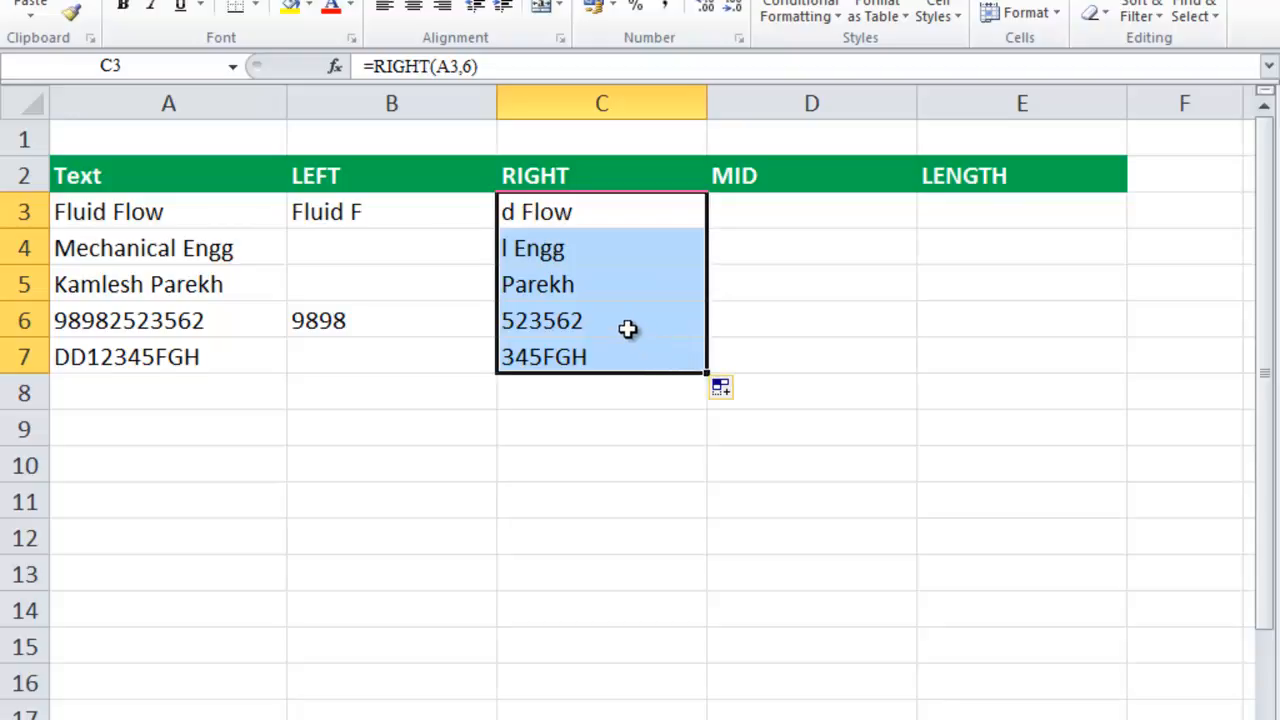
- Fill the LEFT formula from B3 down through B7, and switch to the PowerPoint slide on text functions
{"action": "left_click", "coordinate": [342, 210]}
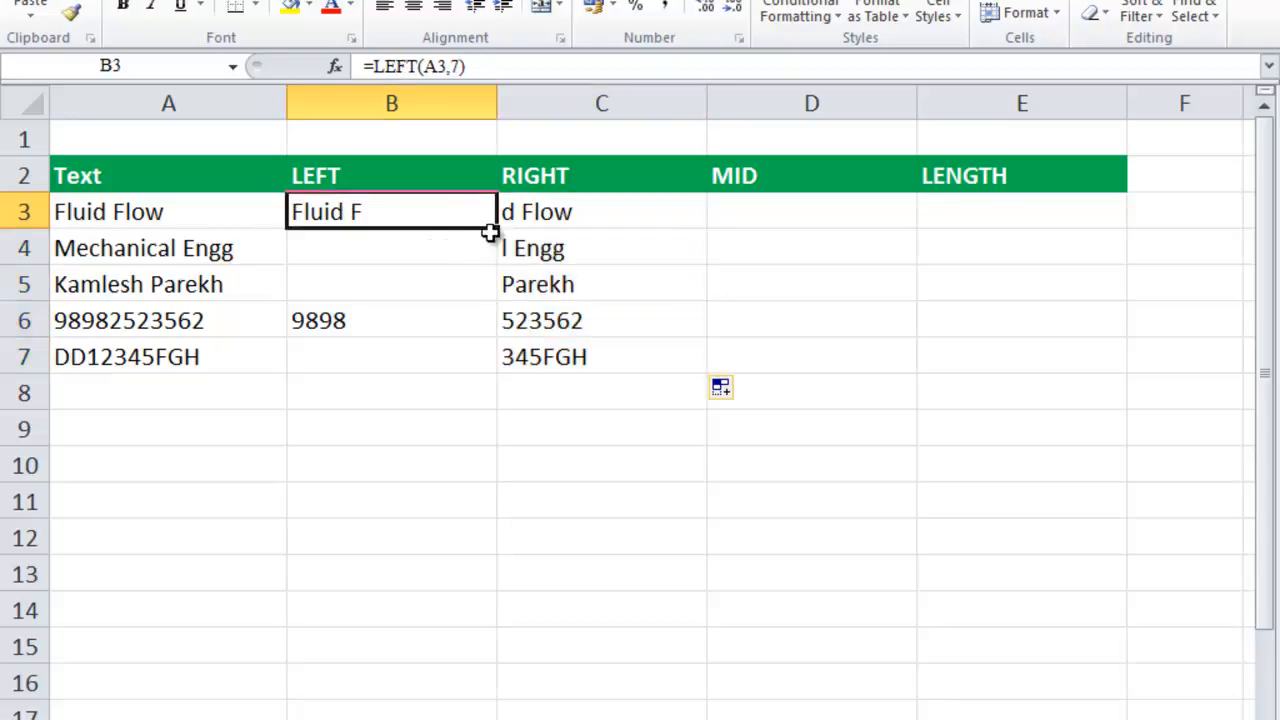
{"action": "left_click_drag", "start_coordinate": [490, 231], "coordinate": [452, 363]}
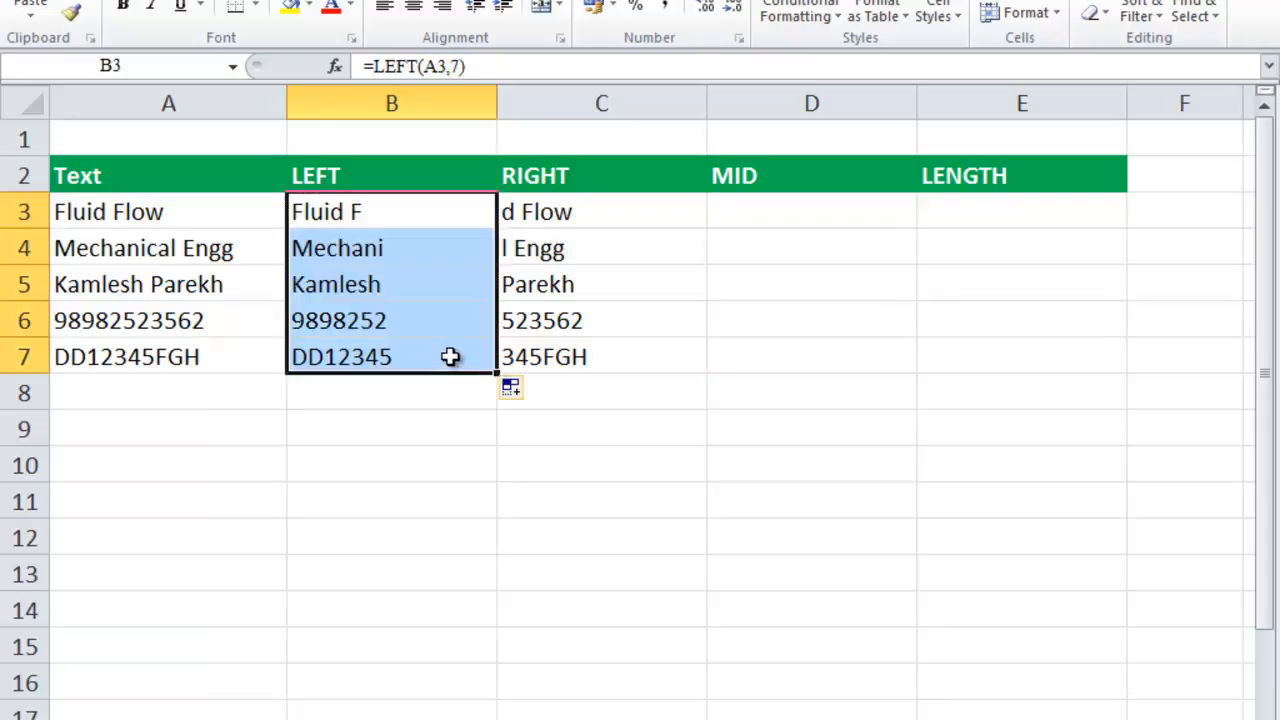
{"action": "key", "text": "alt+Tab"}
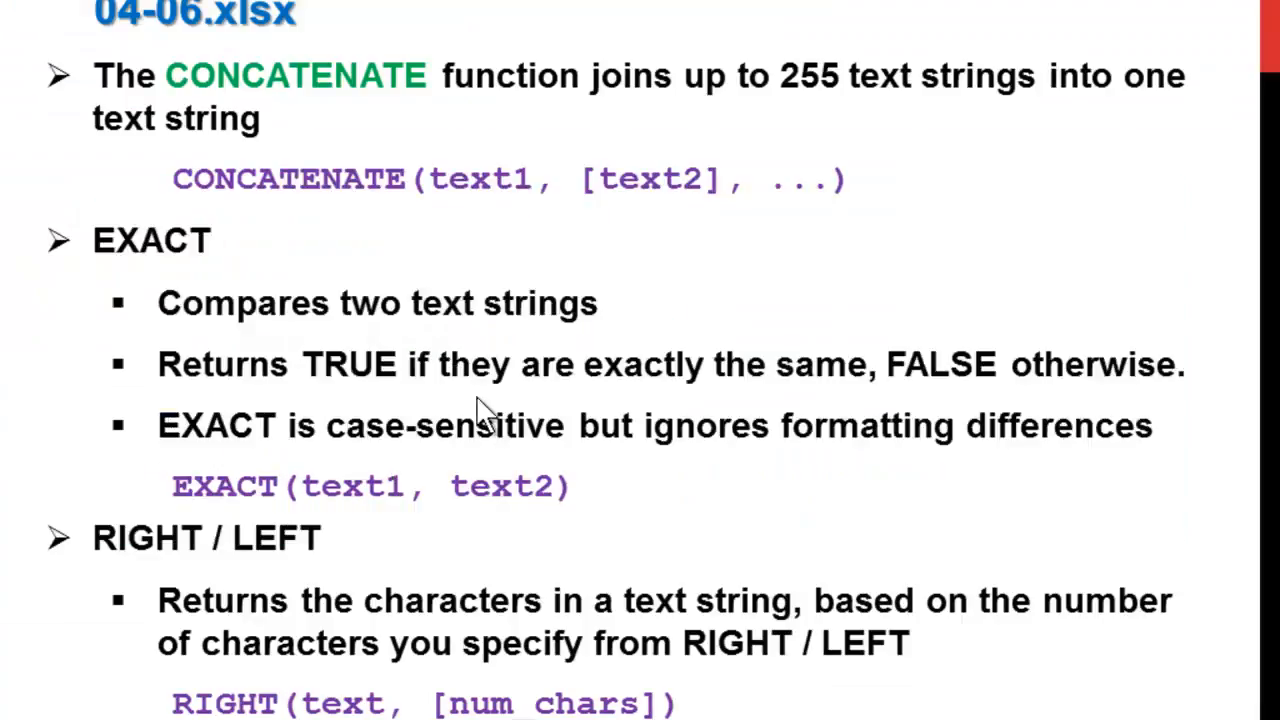
- Advance the presentation to the MID function slide, switch back to Excel, and enter =MID(A3,3,4) in D3
{"action": "key", "text": "Right"}
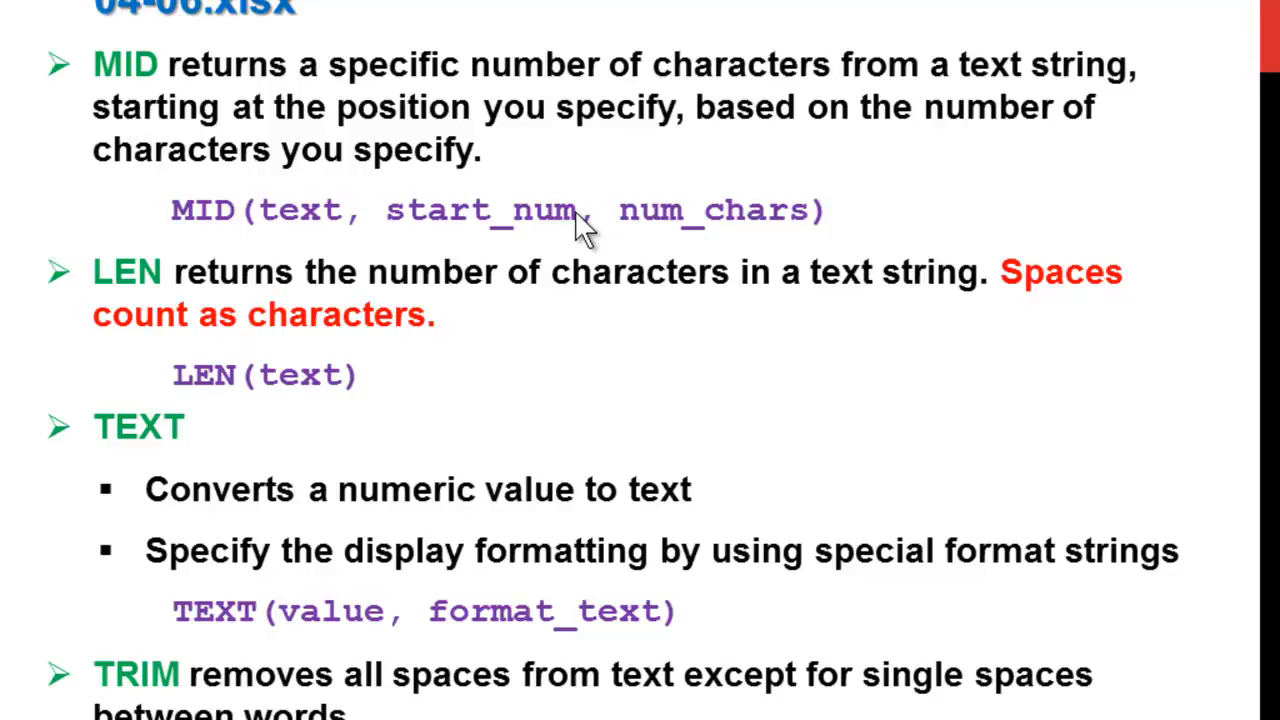
{"action": "key", "text": "alt+Tab"}
{"action": "left_click", "coordinate": [700, 212]}
{"action": "left_click", "coordinate": [740, 210]}
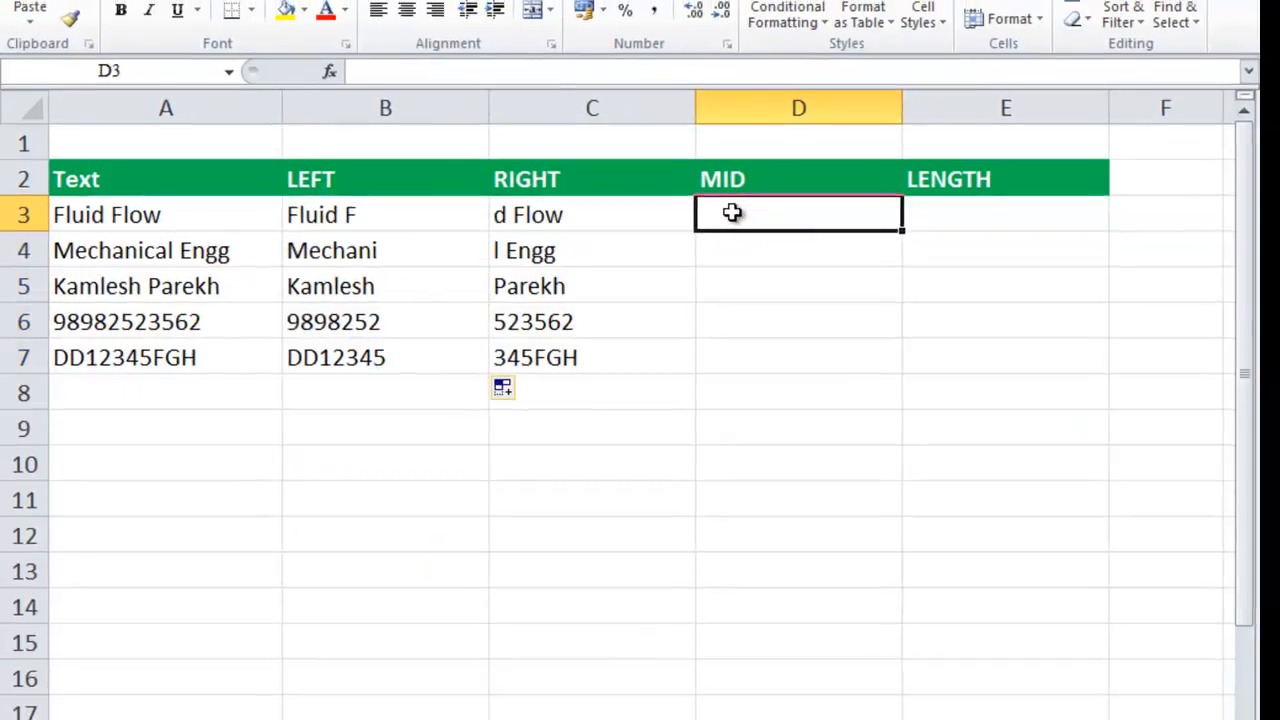
{"action": "type", "text": "=mid"}
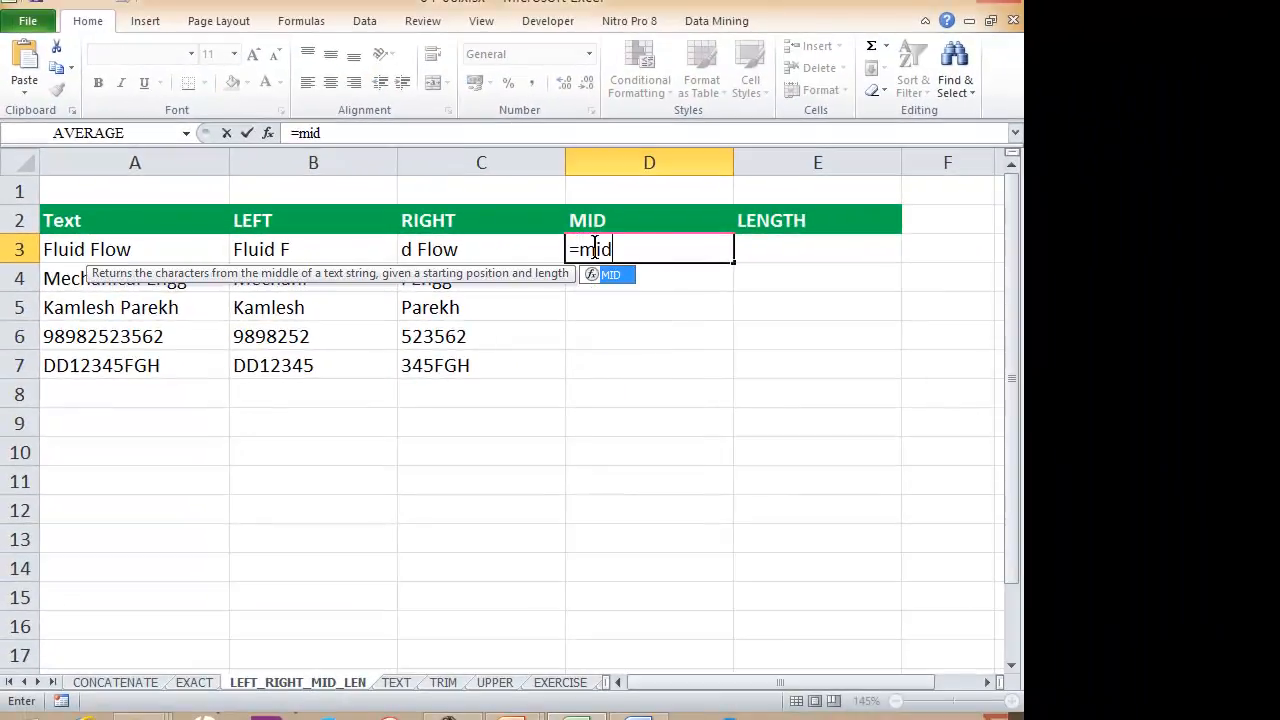
{"action": "type", "text": "("}
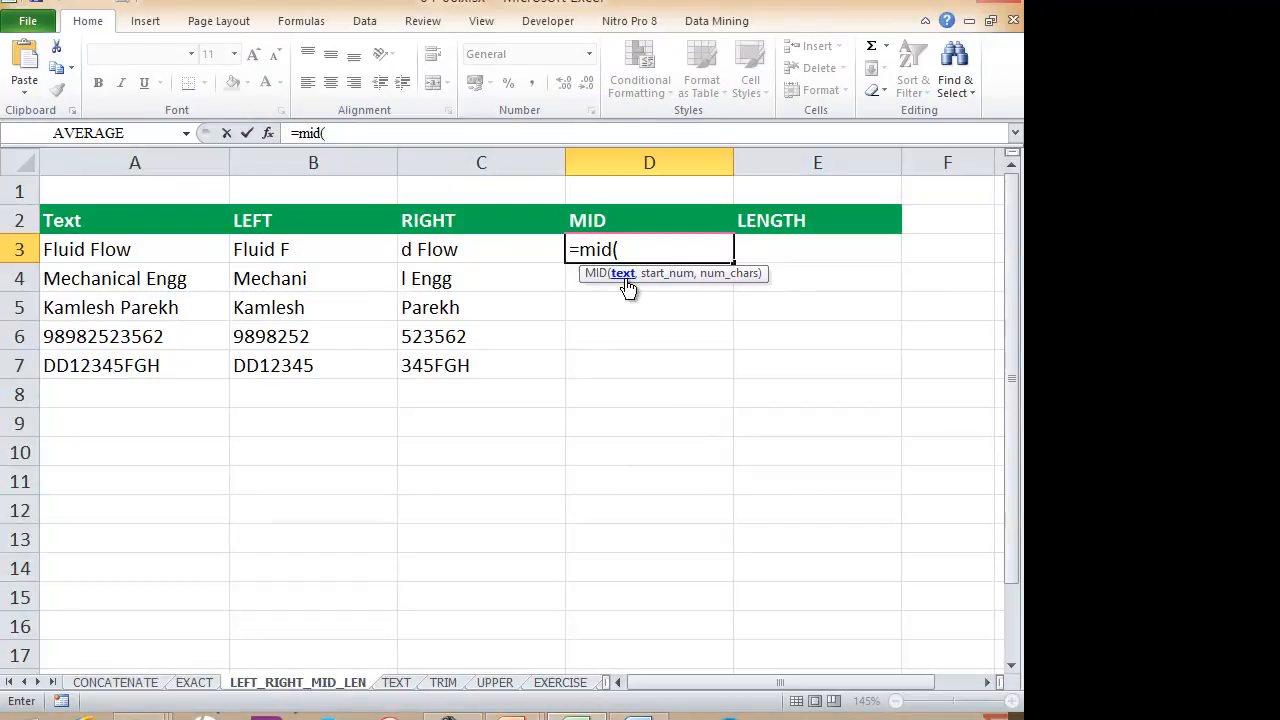
{"action": "left_click", "coordinate": [80, 251]}
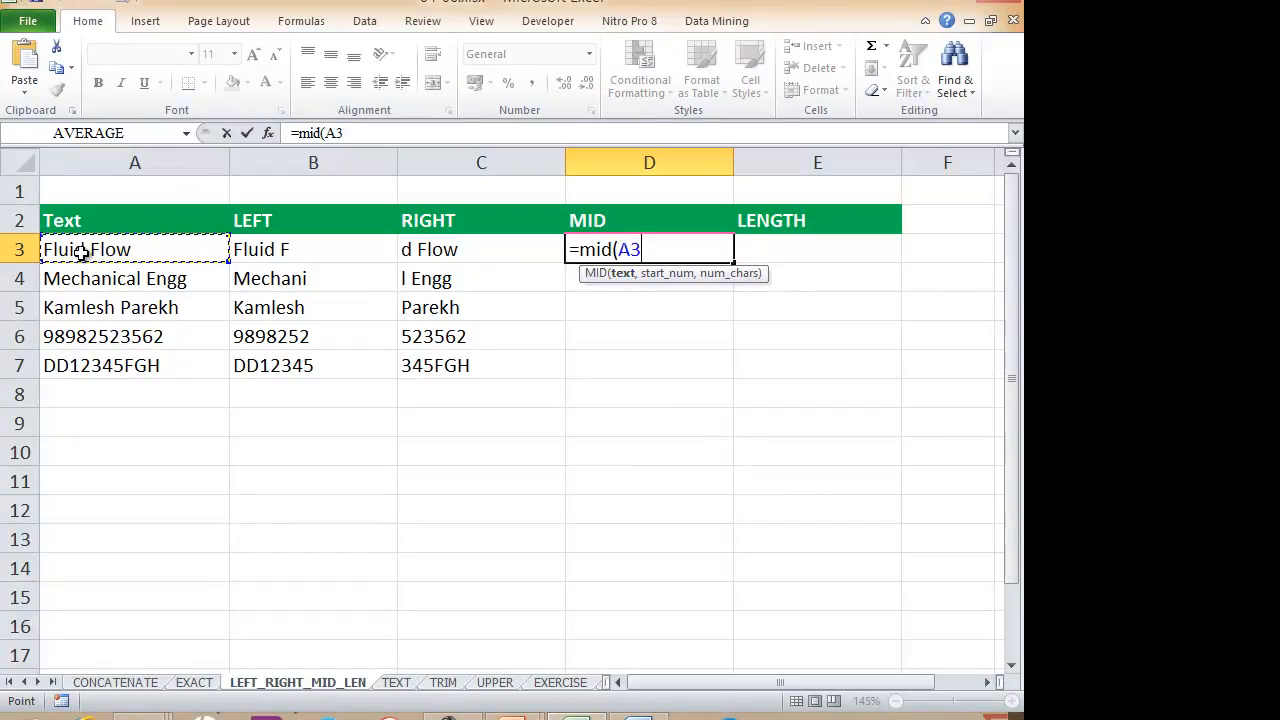
{"action": "type", "text": ","}
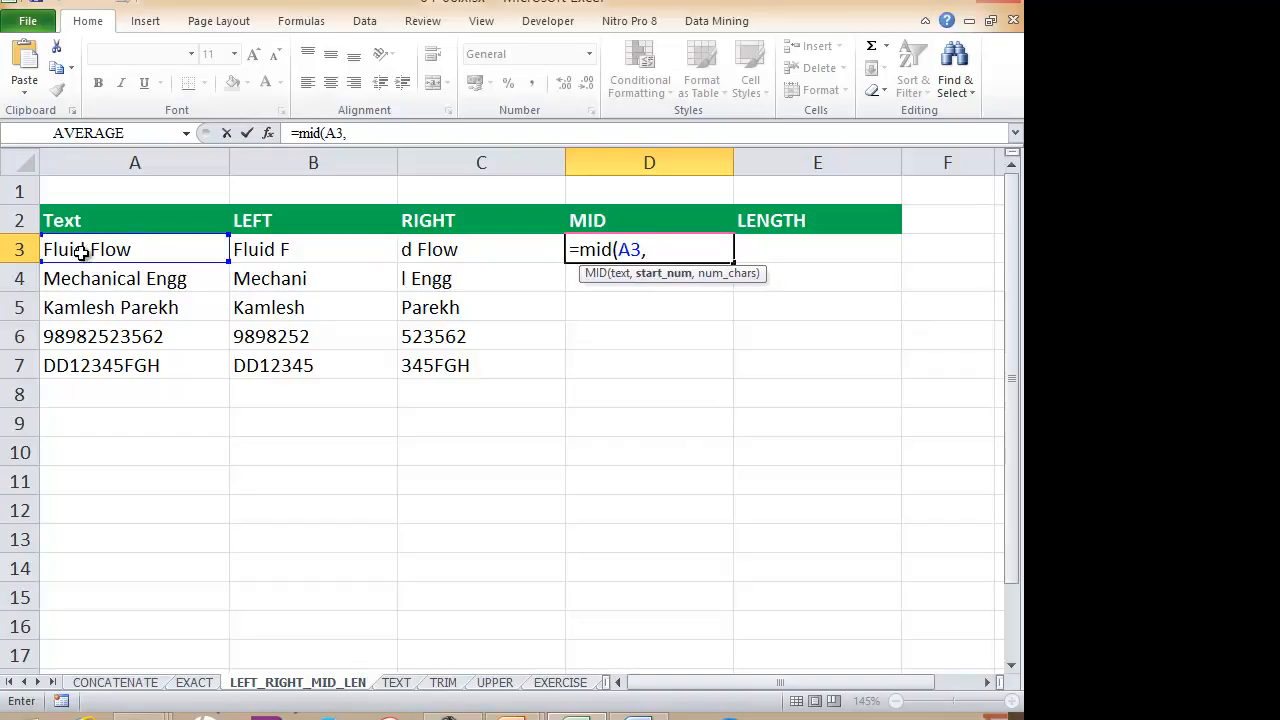
{"action": "type", "text": "3"}
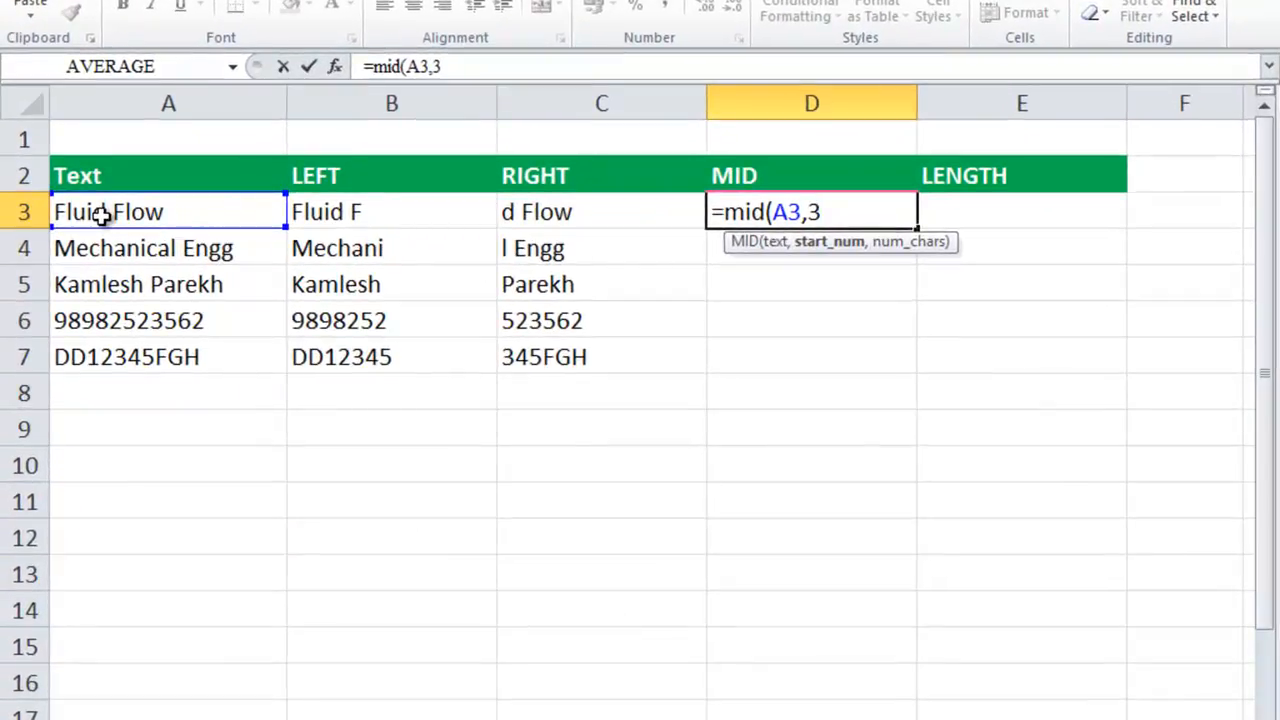
{"action": "type", "text": ","}
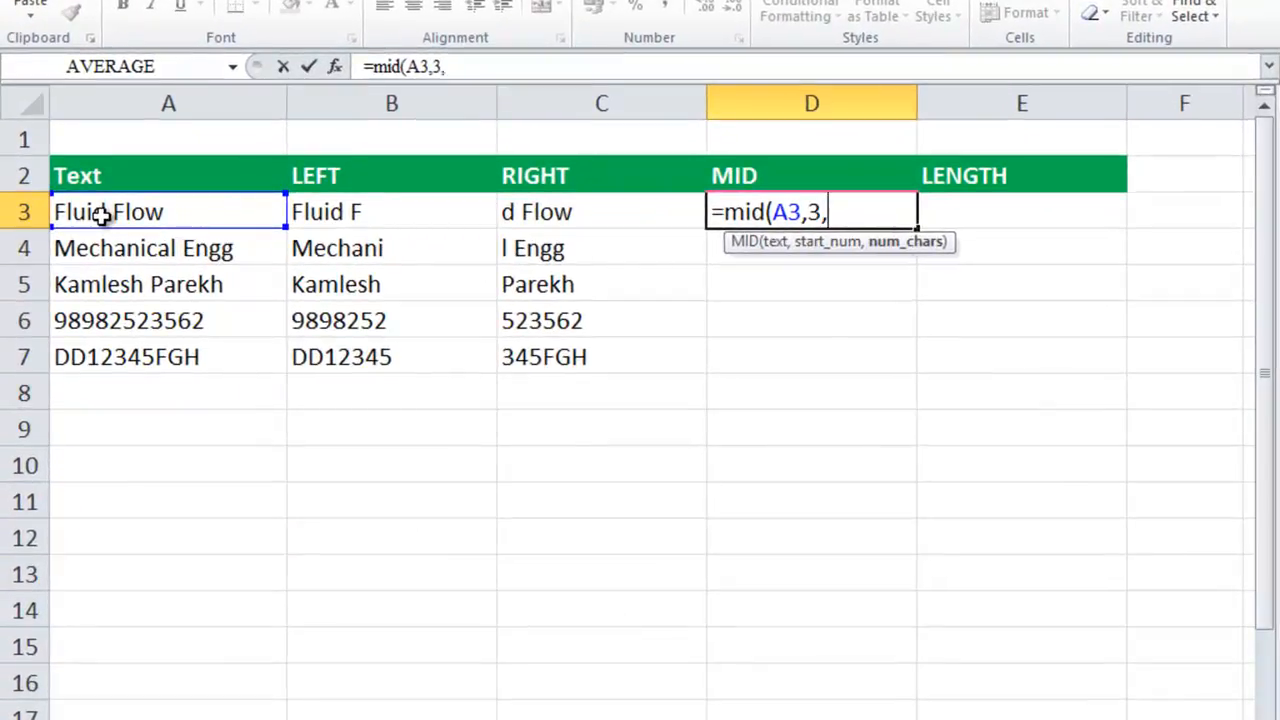
{"action": "type", "text": "4)"}
{"action": "key", "text": "Return"}
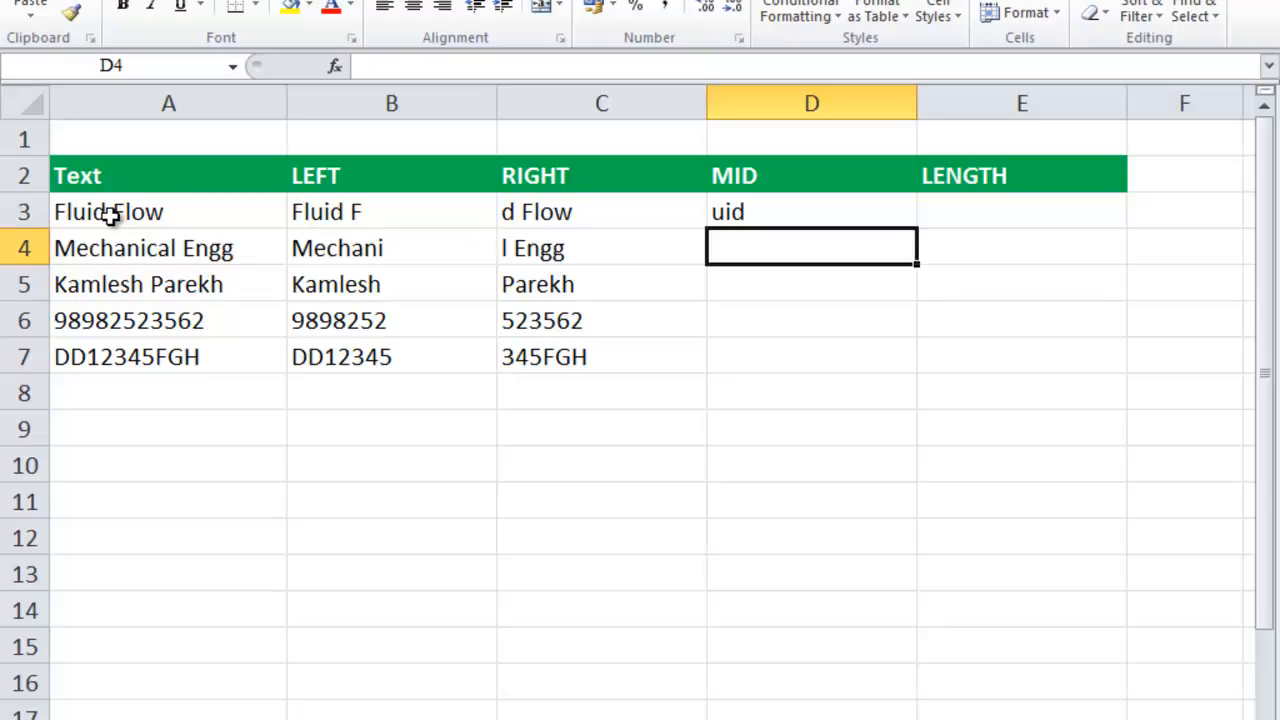
- Change the number of characters in D3's MID formula to 5
{"action": "left_click", "coordinate": [776, 217]}
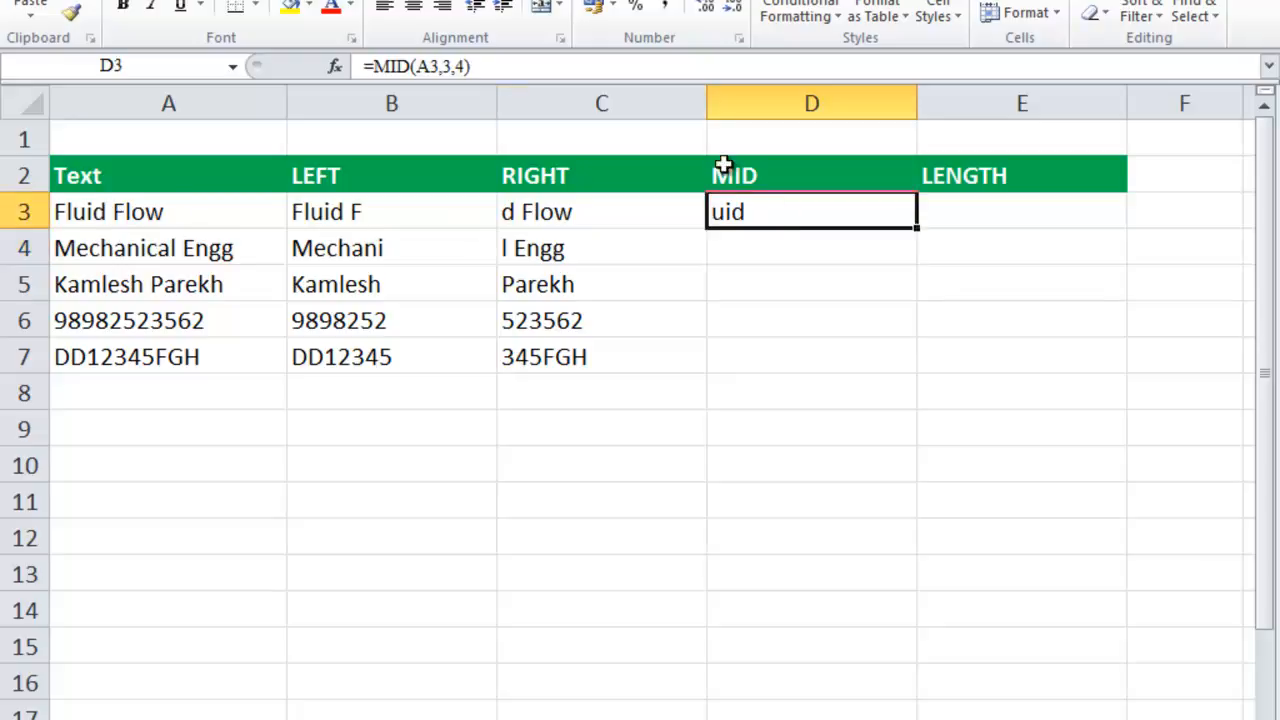
{"action": "left_click", "coordinate": [461, 66]}
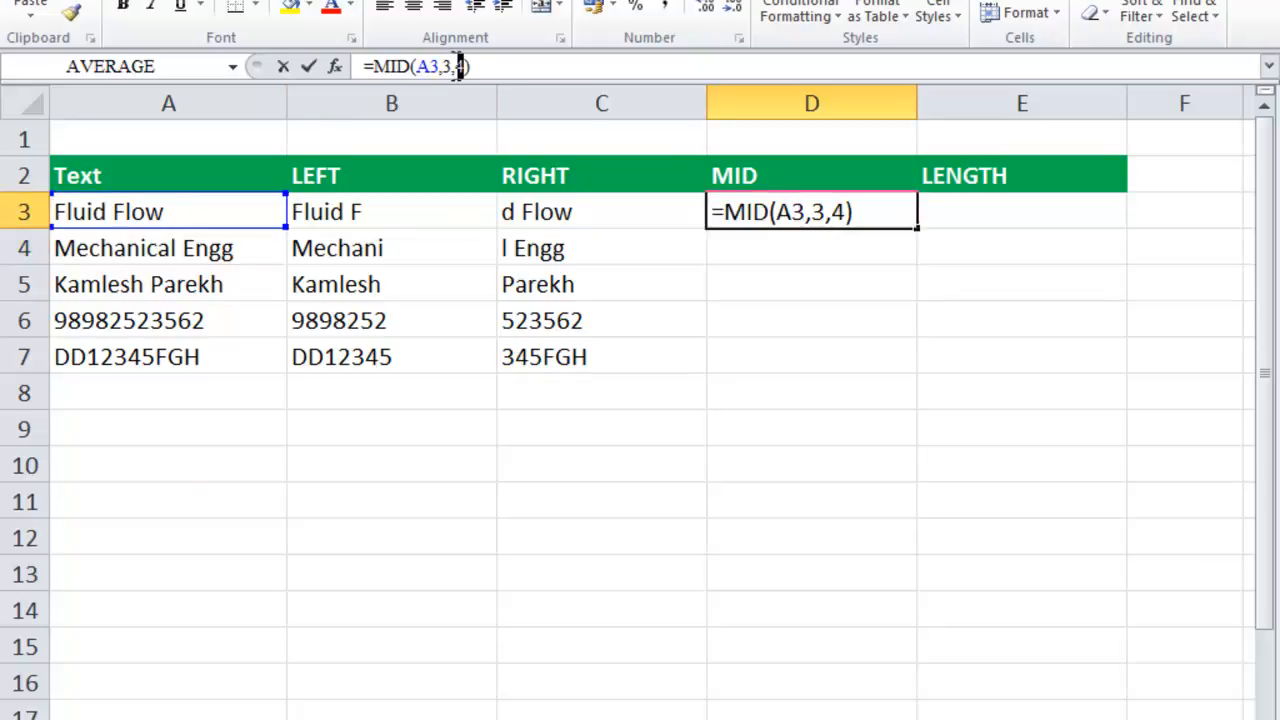
{"action": "double_click", "coordinate": [458, 66]}
{"action": "type", "text": "5"}
{"action": "key", "text": "Return"}
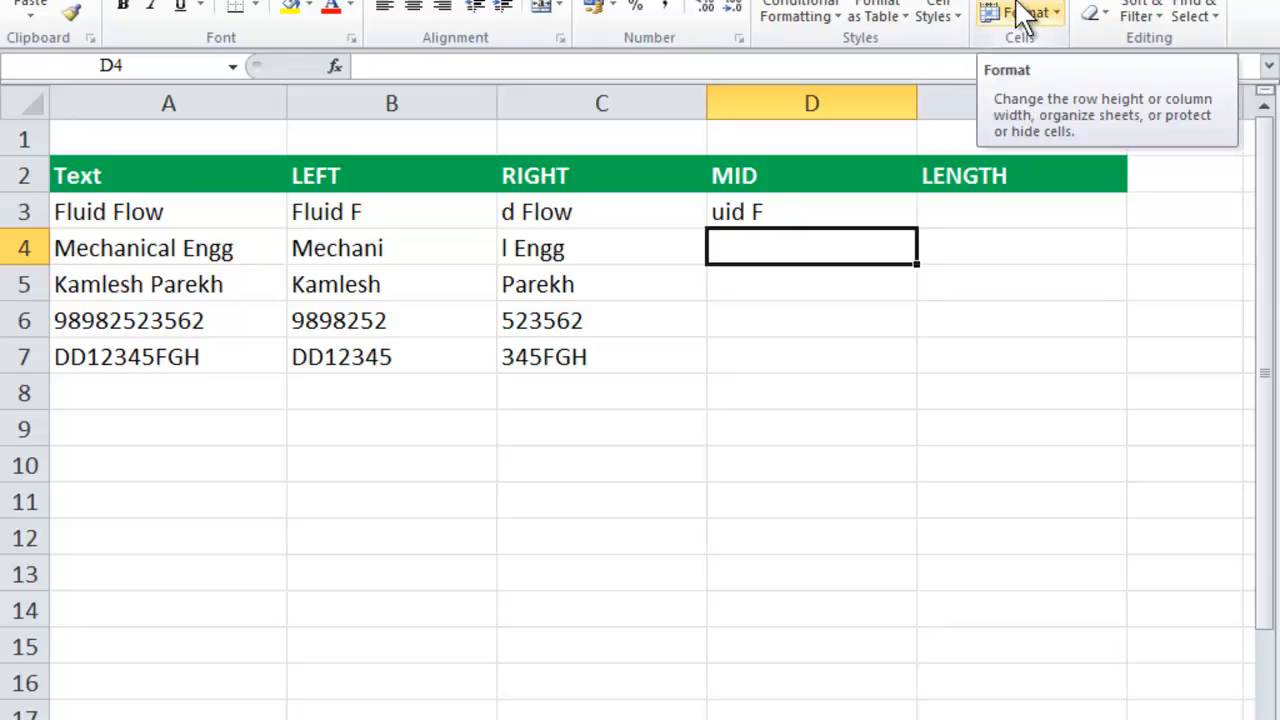
- Switch to the PowerPoint slide to review the LEN function, and return to the text in A3 of the Excel sheet
{"action": "left_click", "coordinate": [965, 208]}
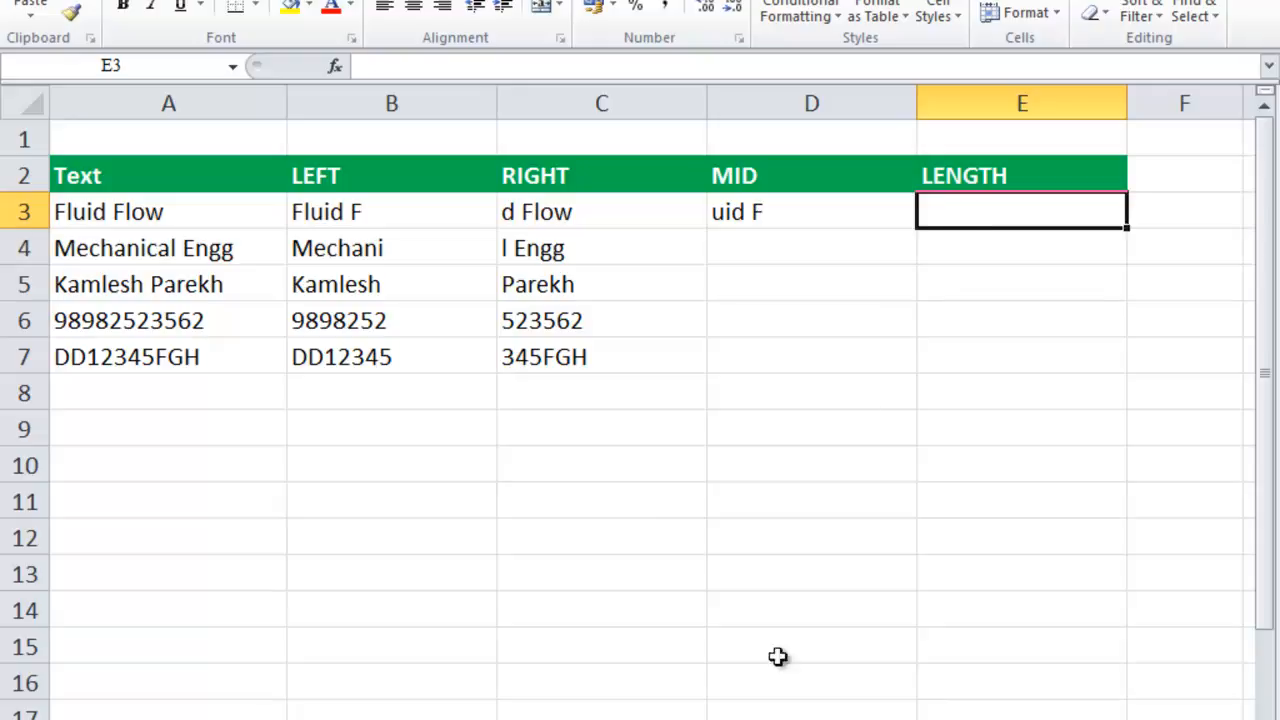
{"action": "left_click", "coordinate": [645, 719]}
{"action": "left_click", "coordinate": [757, 631]}
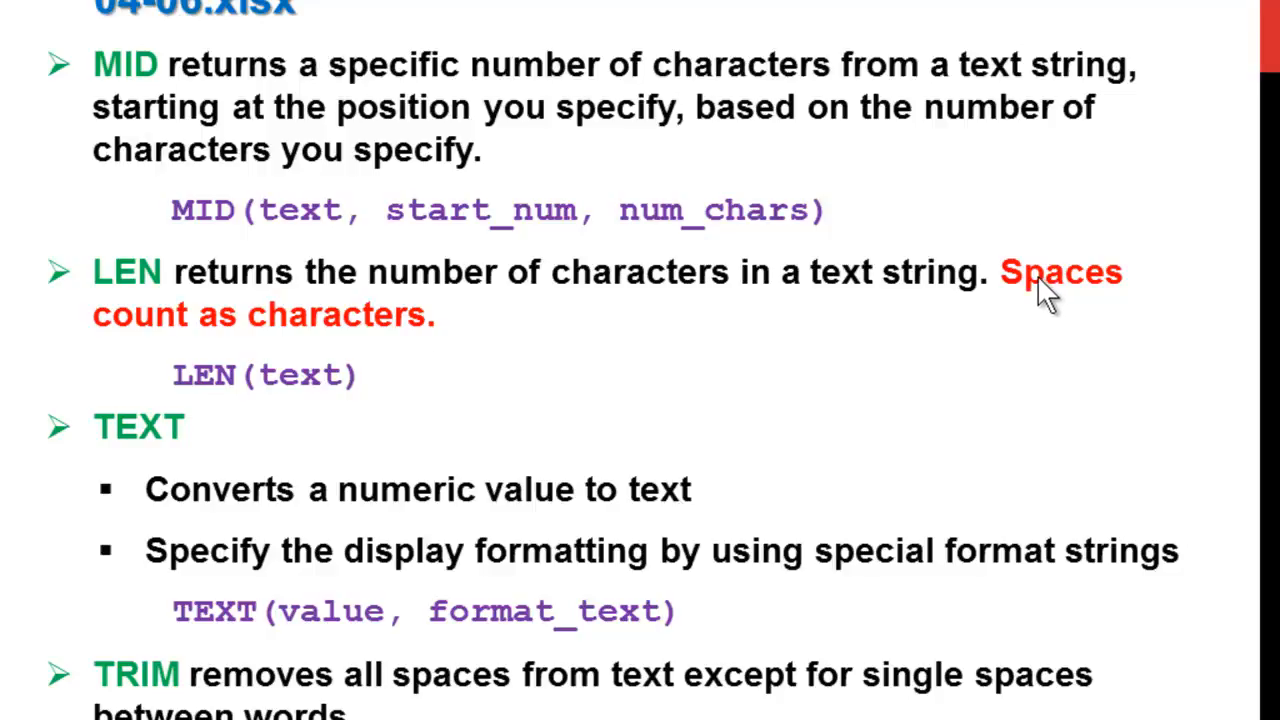
{"action": "key", "text": "alt+Tab"}
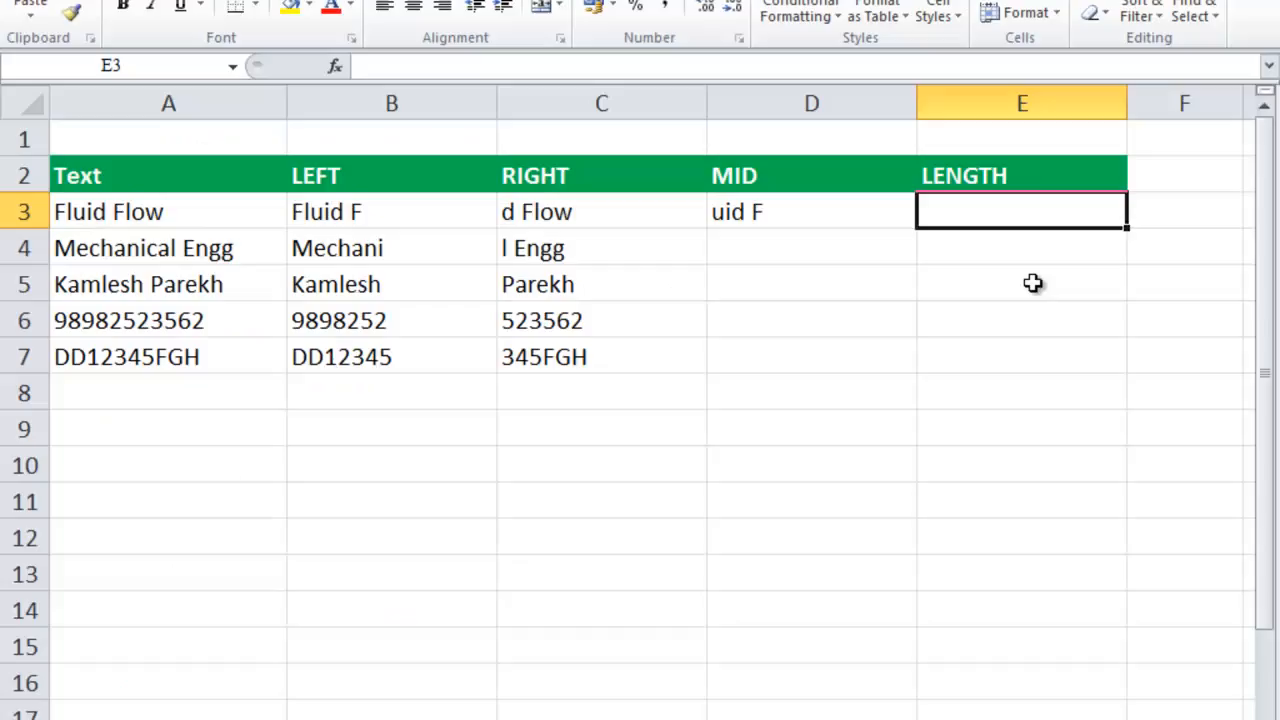
{"action": "left_click", "coordinate": [135, 208]}
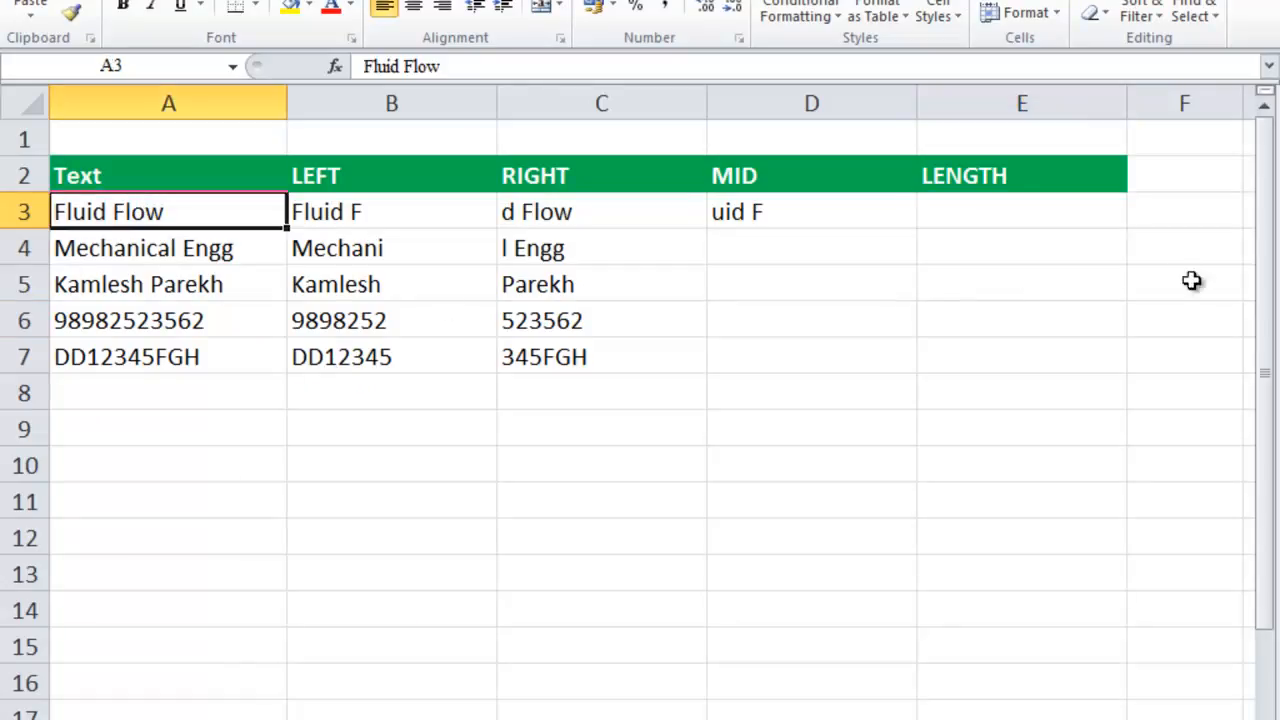
- Enter =LEN(A3) in E3 to count the characters of the text in A3
{"action": "left_click", "coordinate": [970, 218]}
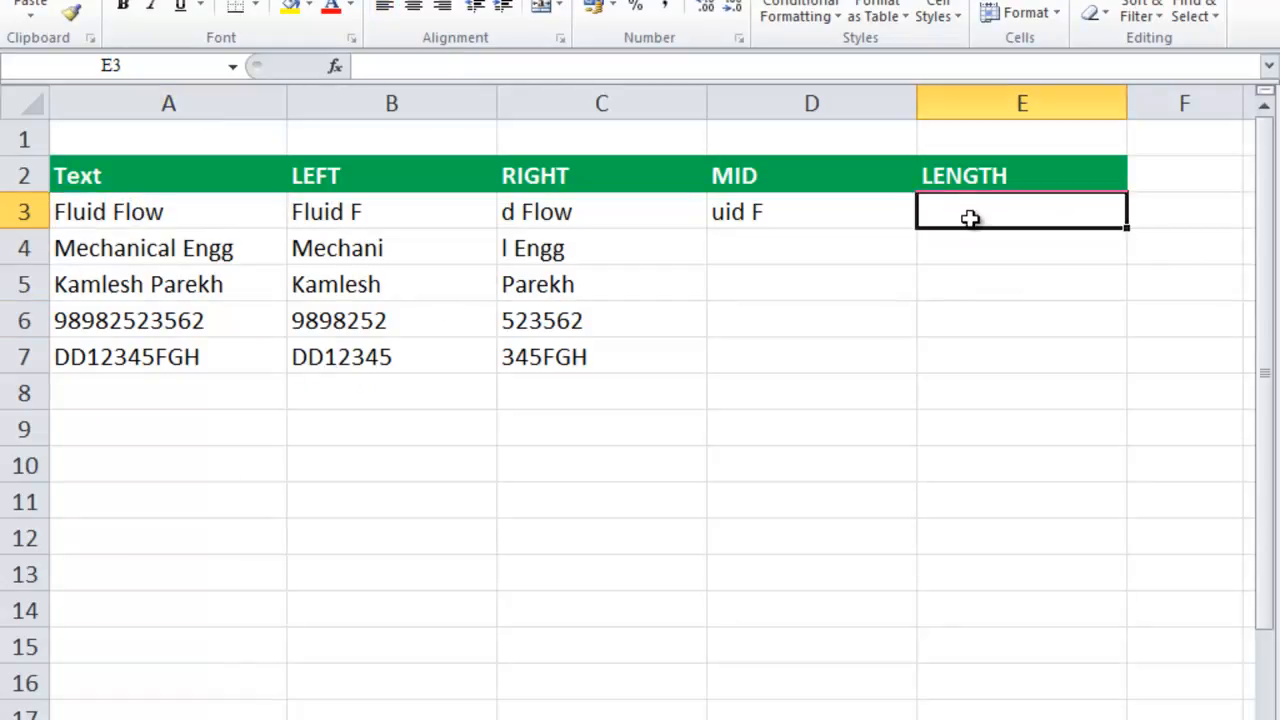
{"action": "type", "text": "="}
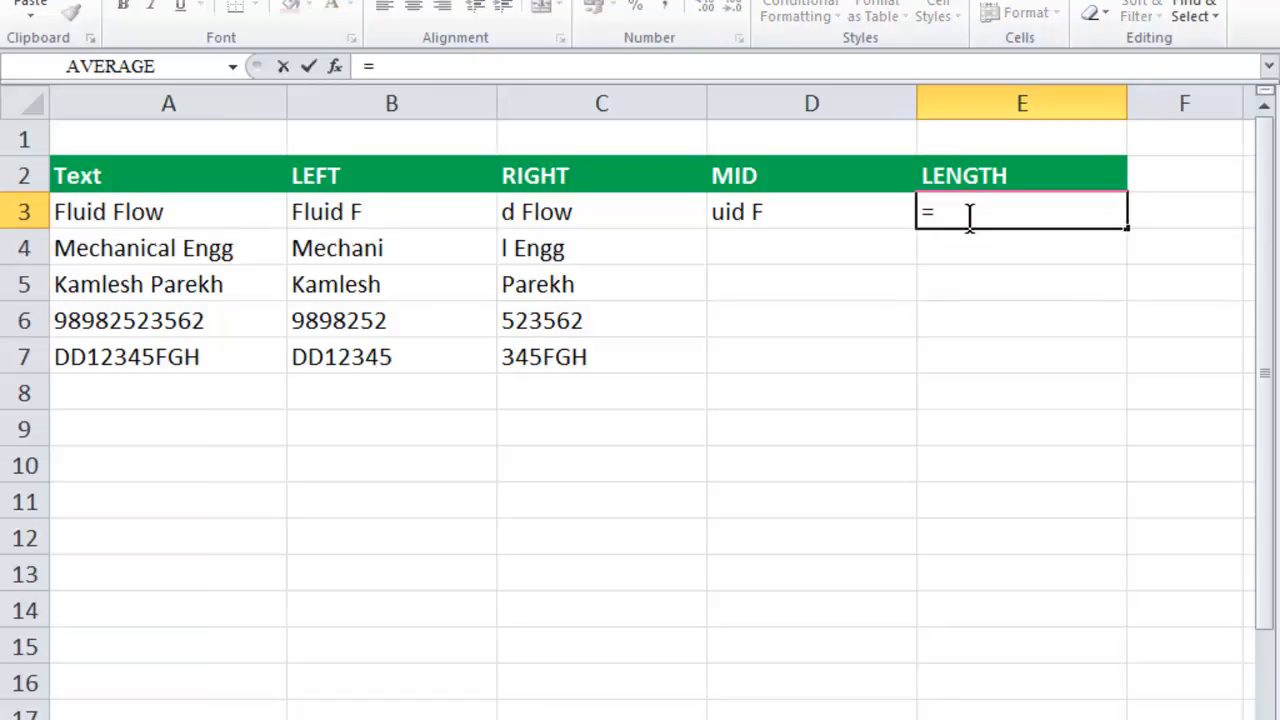
{"action": "type", "text": "len"}
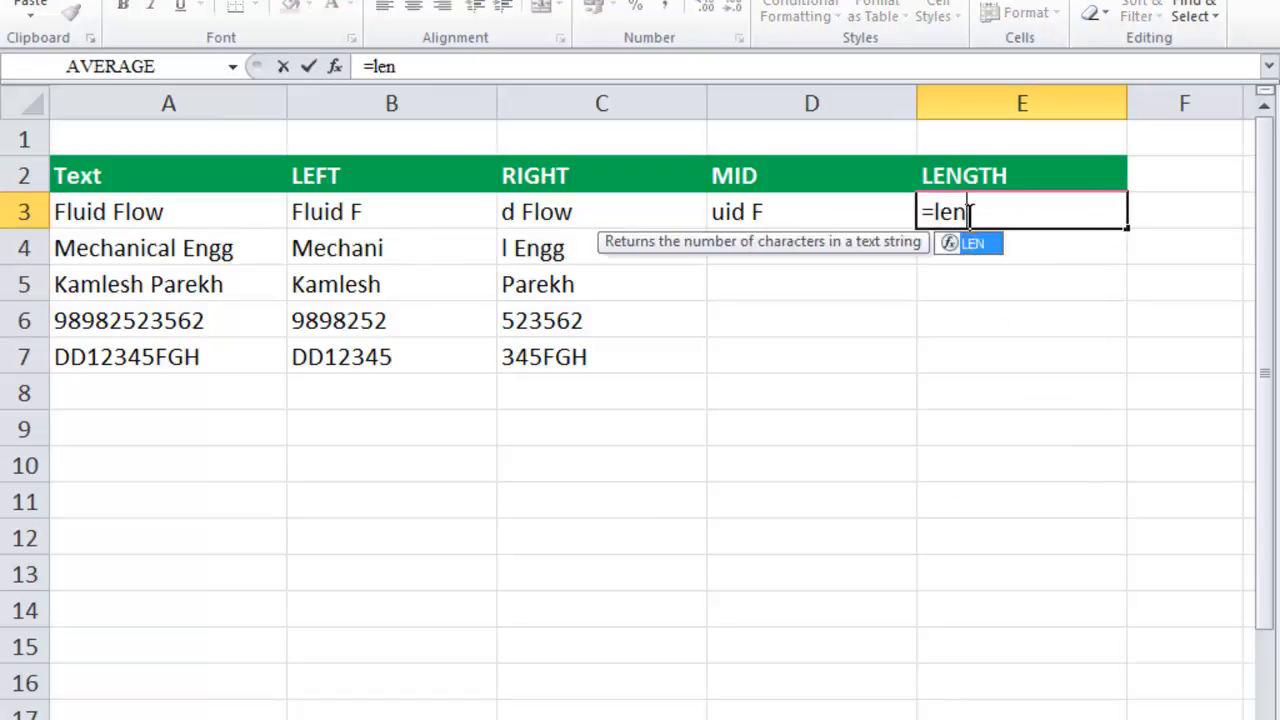
{"action": "type", "text": "("}
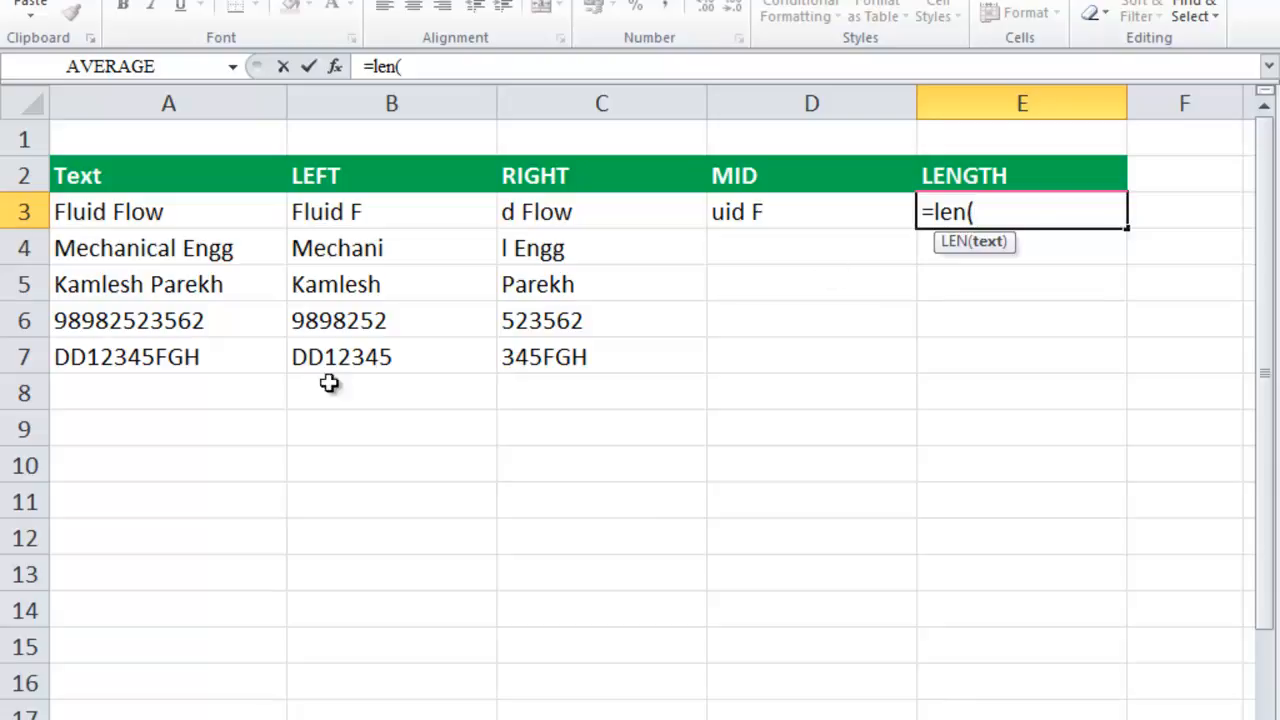
{"action": "left_click", "coordinate": [138, 212]}
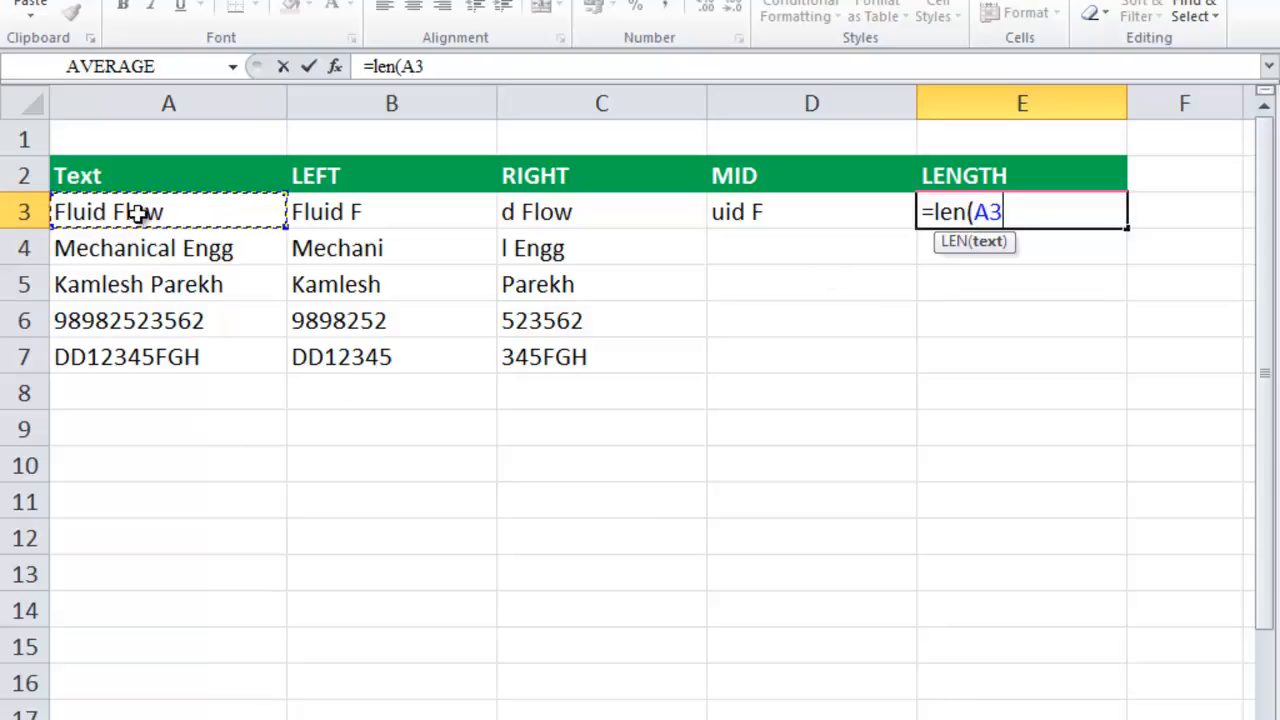
{"action": "type", "text": ")"}
{"action": "key", "text": "Return"}
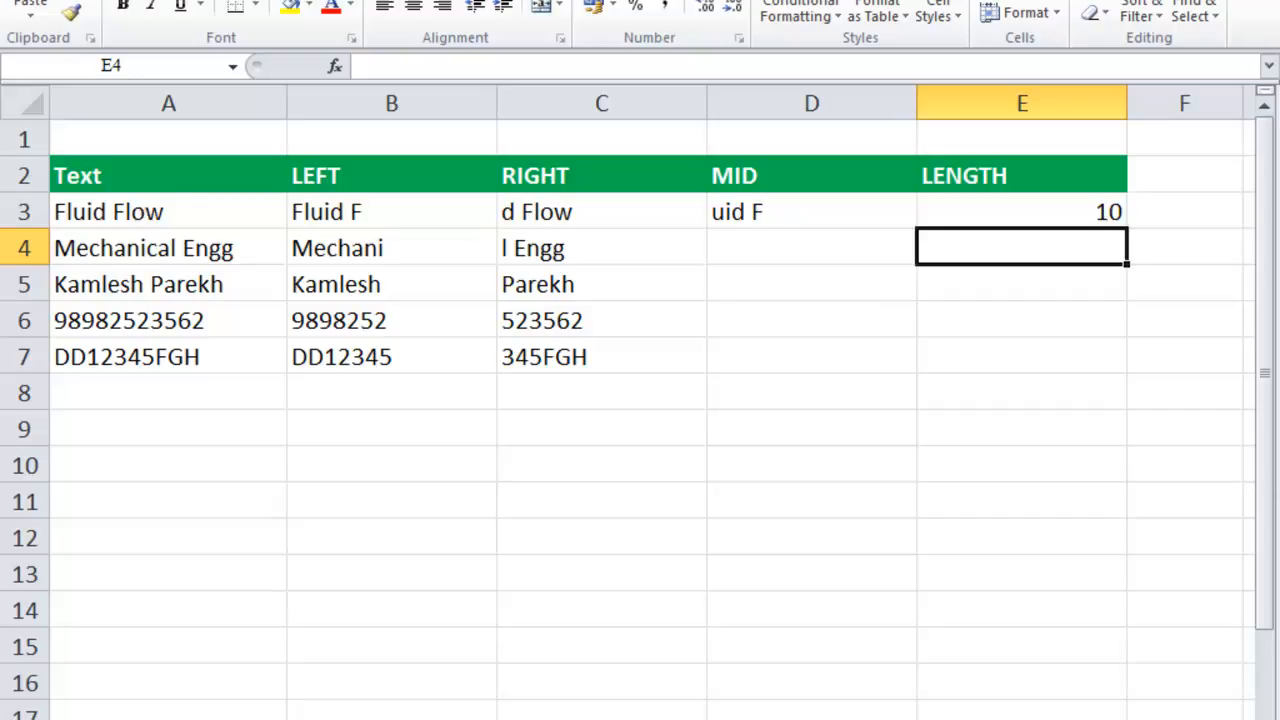
- Fill the LEN formula from E3 down through E7 and check the length of each text
{"action": "left_click", "coordinate": [108, 213]}
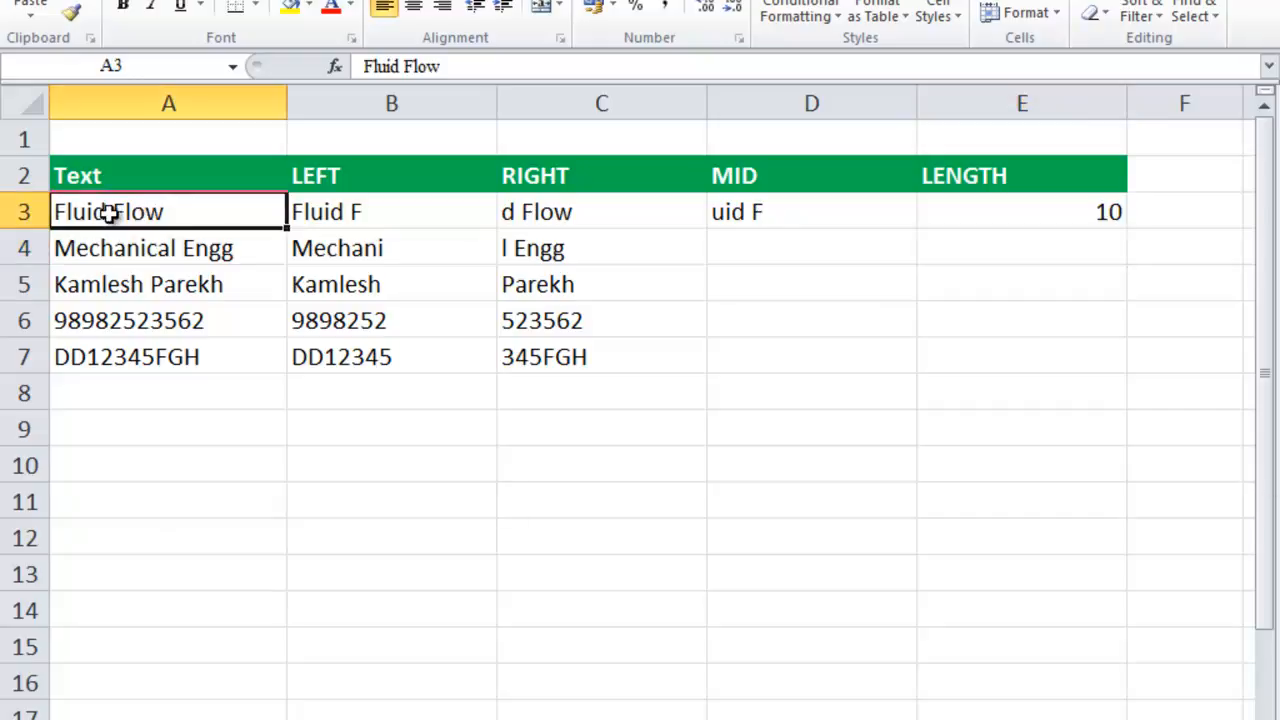
{"action": "left_click", "coordinate": [1092, 214]}
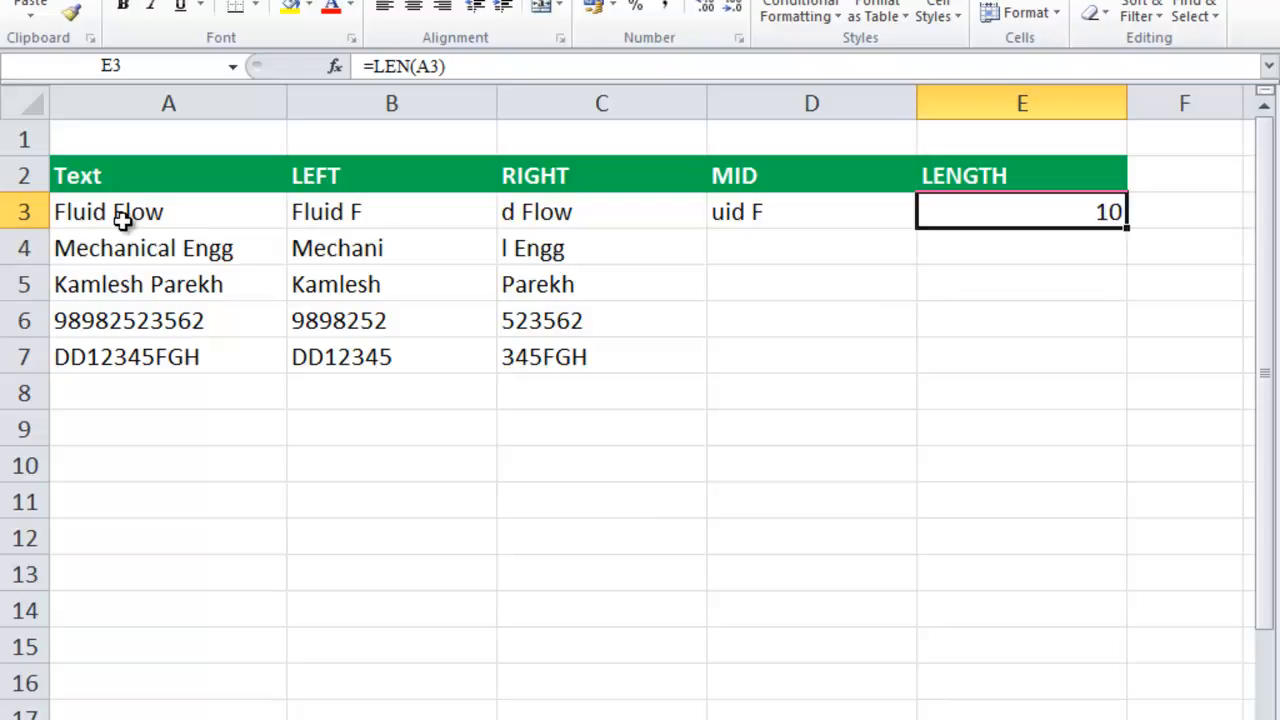
{"action": "left_click_drag", "start_coordinate": [1127, 228], "coordinate": [1110, 366]}
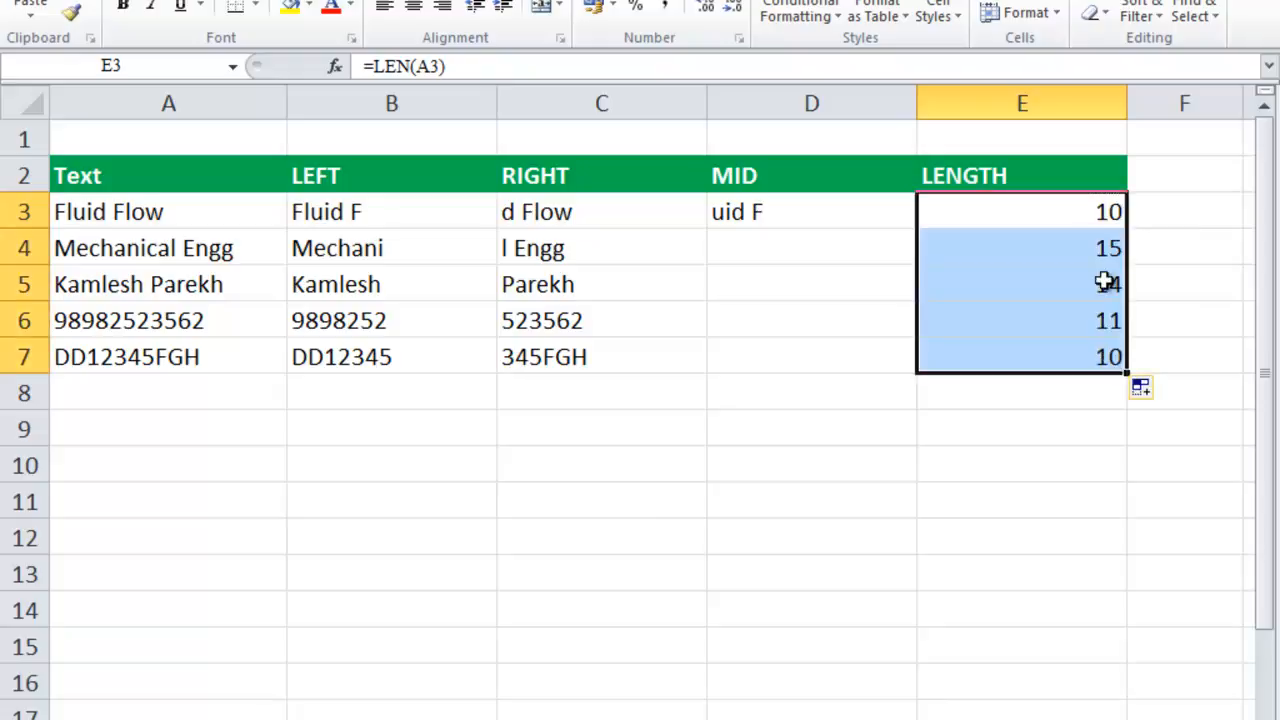
{"action": "left_click", "coordinate": [1077, 211]}
{"action": "left_click", "coordinate": [1069, 247]}
{"action": "left_click", "coordinate": [1069, 285]}
{"action": "left_click", "coordinate": [1074, 313]}
{"action": "left_click", "coordinate": [1080, 361]}
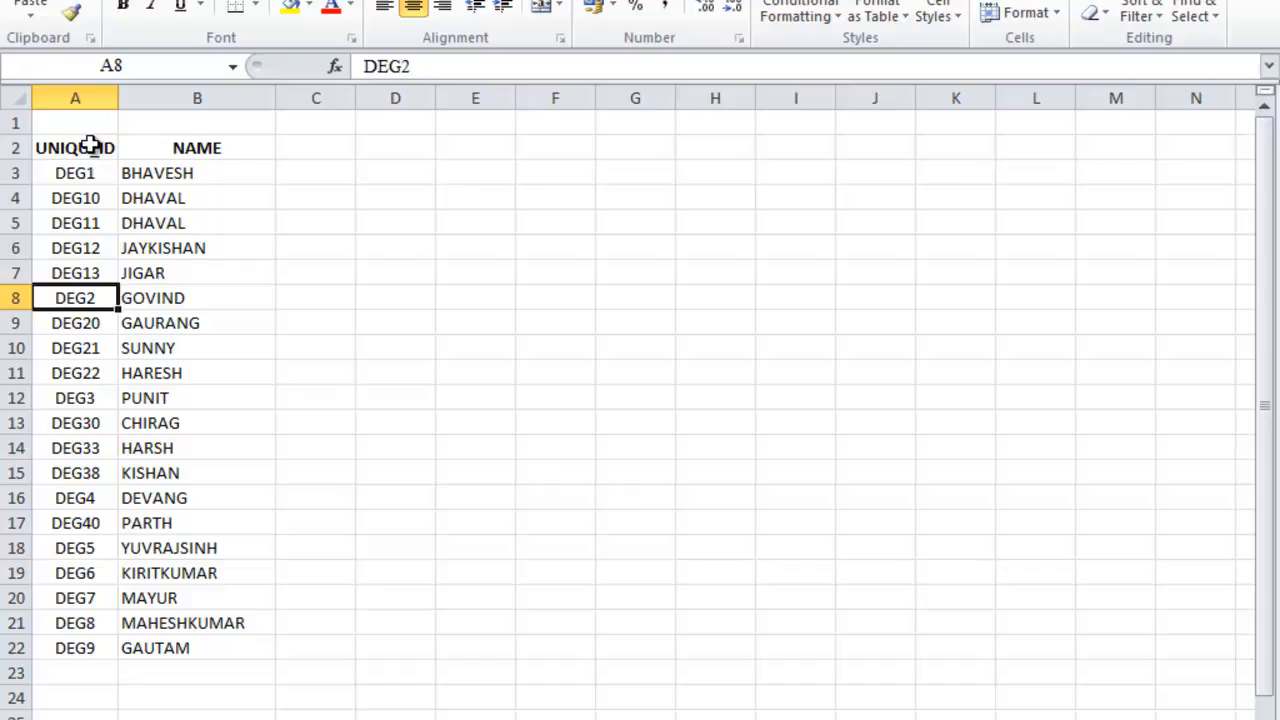
- Examine the UNIQU_ID values in column A down to row 22 and their matching names in column B
{"action": "left_click", "coordinate": [90, 147]}
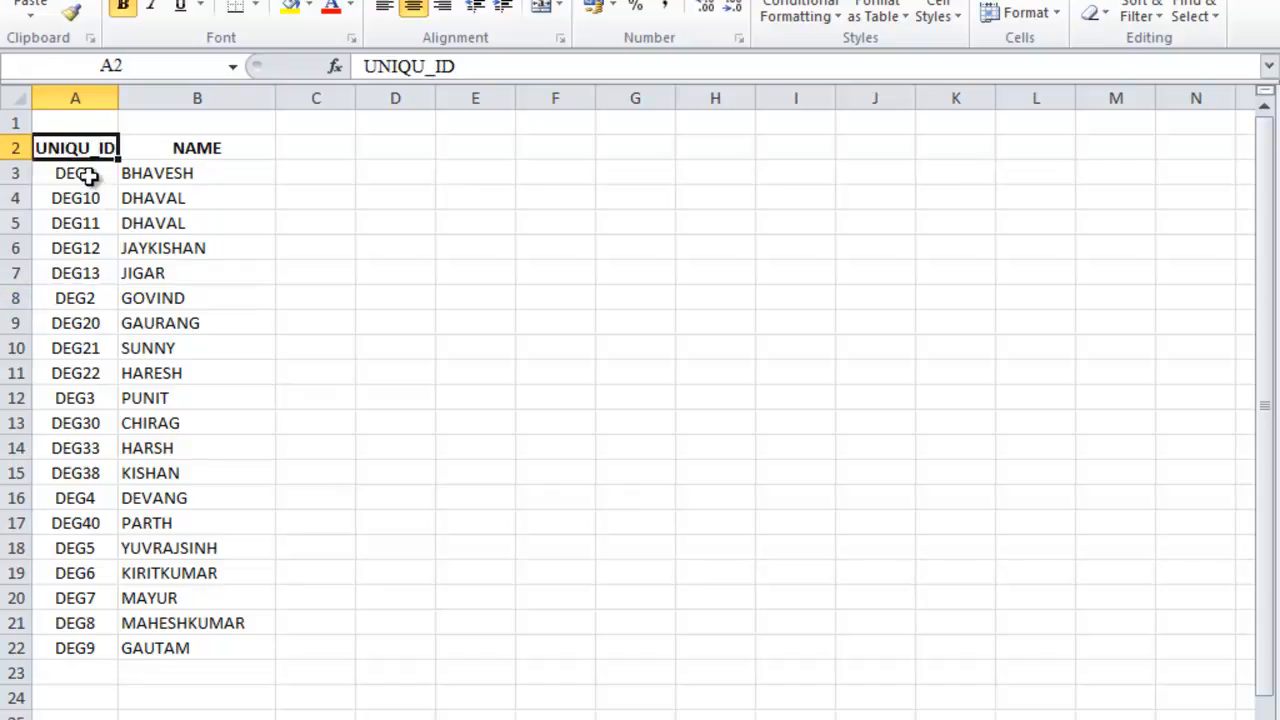
{"action": "left_click", "coordinate": [89, 177]}
{"action": "left_click", "coordinate": [100, 199]}
{"action": "left_click", "coordinate": [103, 224]}
{"action": "left_click", "coordinate": [95, 250]}
{"action": "left_click", "coordinate": [94, 272]}
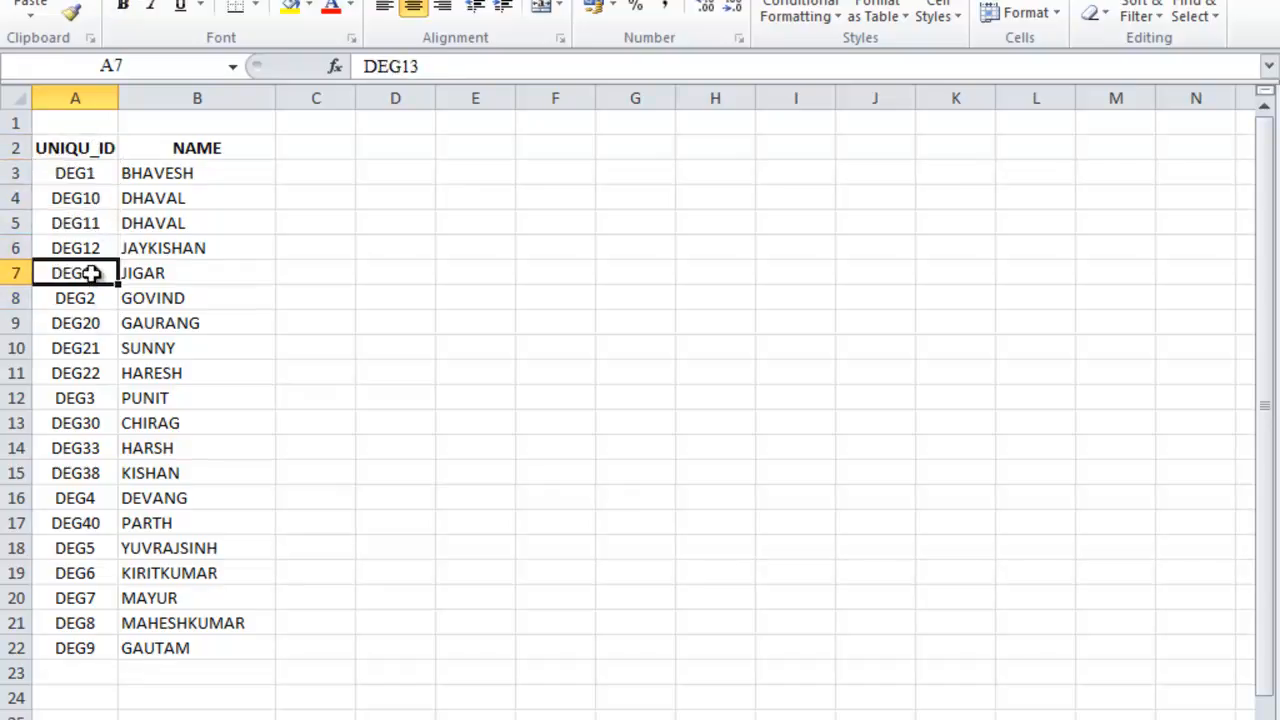
{"action": "left_click", "coordinate": [92, 298]}
{"action": "left_click", "coordinate": [90, 324]}
{"action": "left_click", "coordinate": [88, 370]}
{"action": "left_click", "coordinate": [70, 400]}
{"action": "left_click", "coordinate": [77, 523]}
{"action": "left_click", "coordinate": [80, 598]}
{"action": "left_click", "coordinate": [80, 648]}
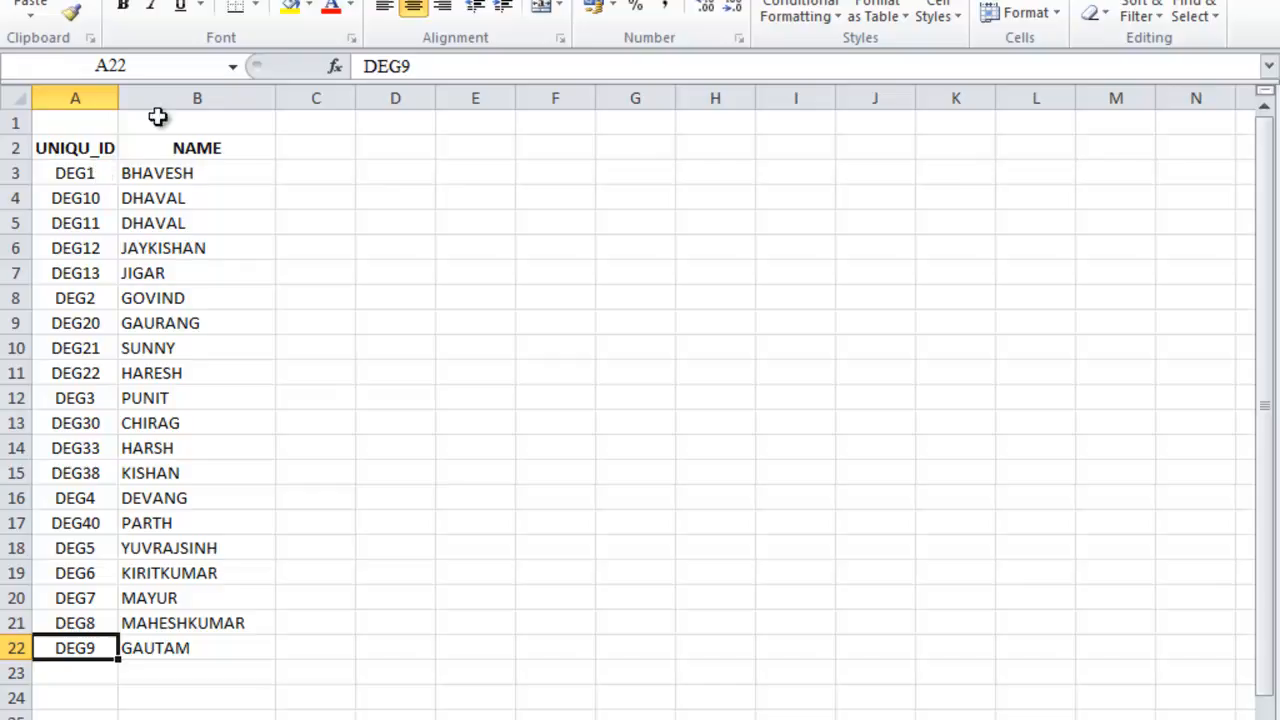
{"action": "left_click_drag", "start_coordinate": [90, 148], "coordinate": [179, 265]}
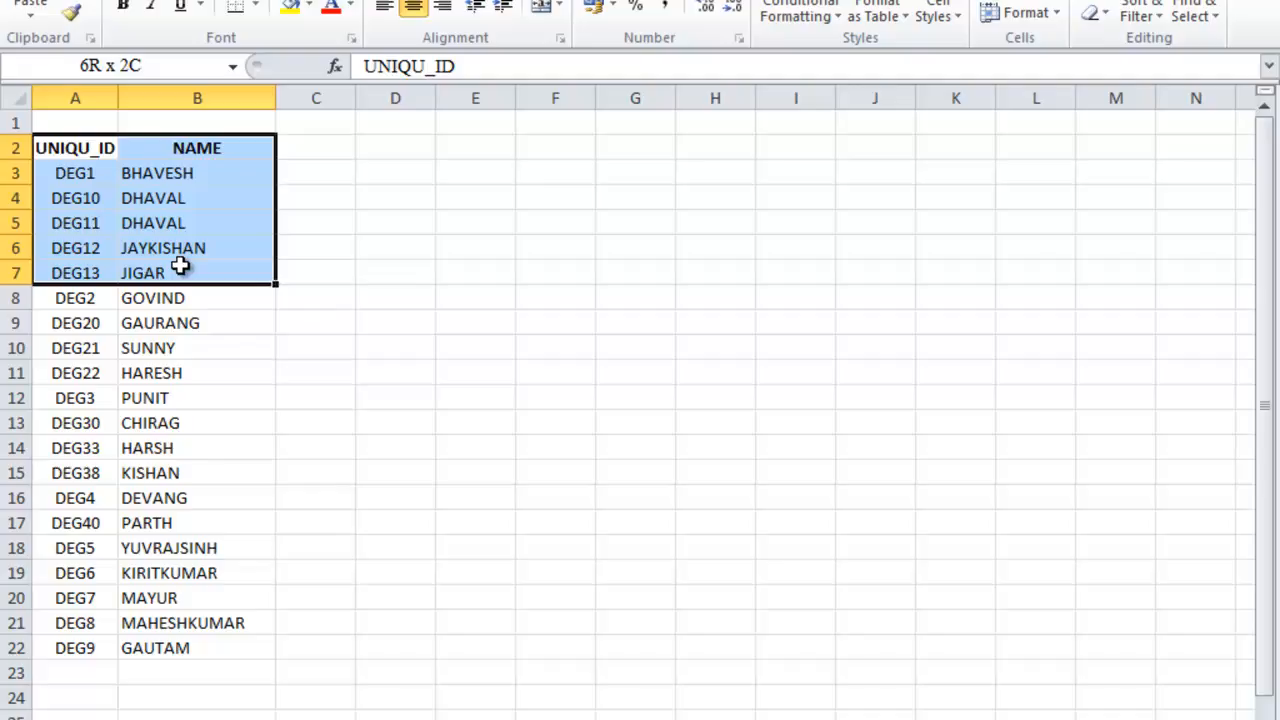
{"action": "left_click_drag", "start_coordinate": [180, 265], "coordinate": [180, 265]}
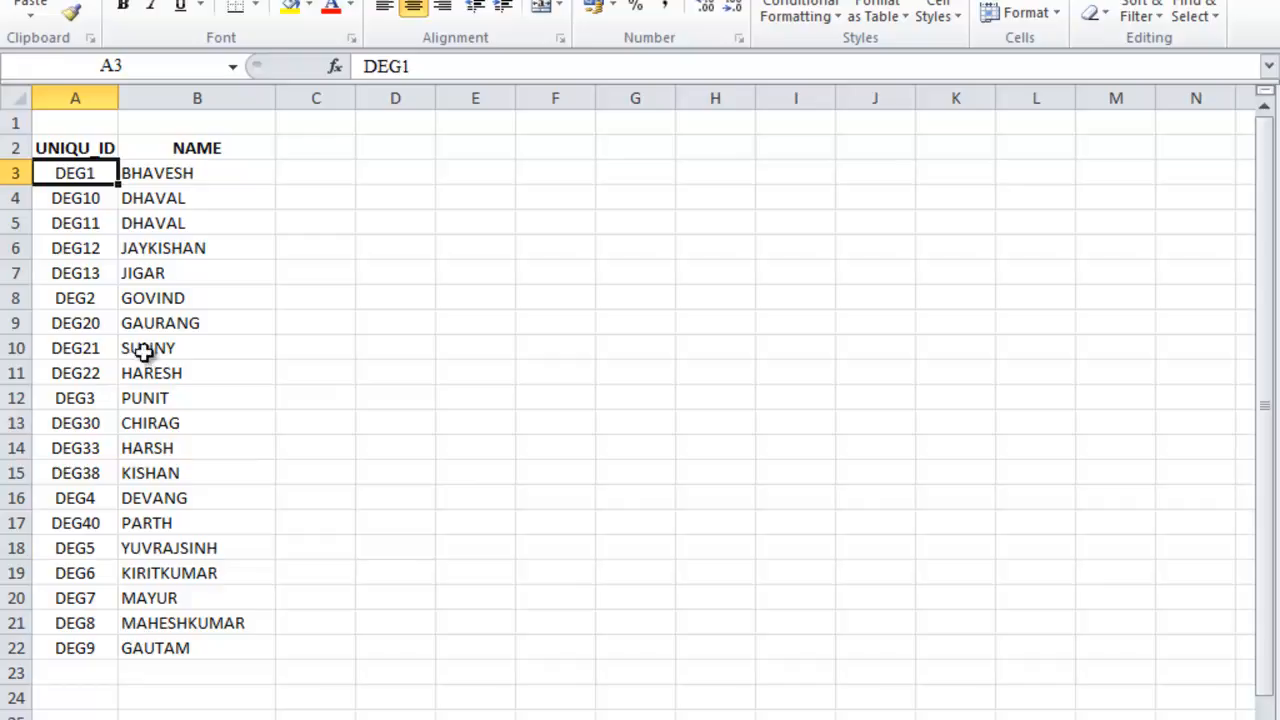
- Sort the table in A2:B22 from A to Z and check the resulting order of the IDs in column A
{"action": "left_click_drag", "start_coordinate": [88, 147], "coordinate": [160, 648]}
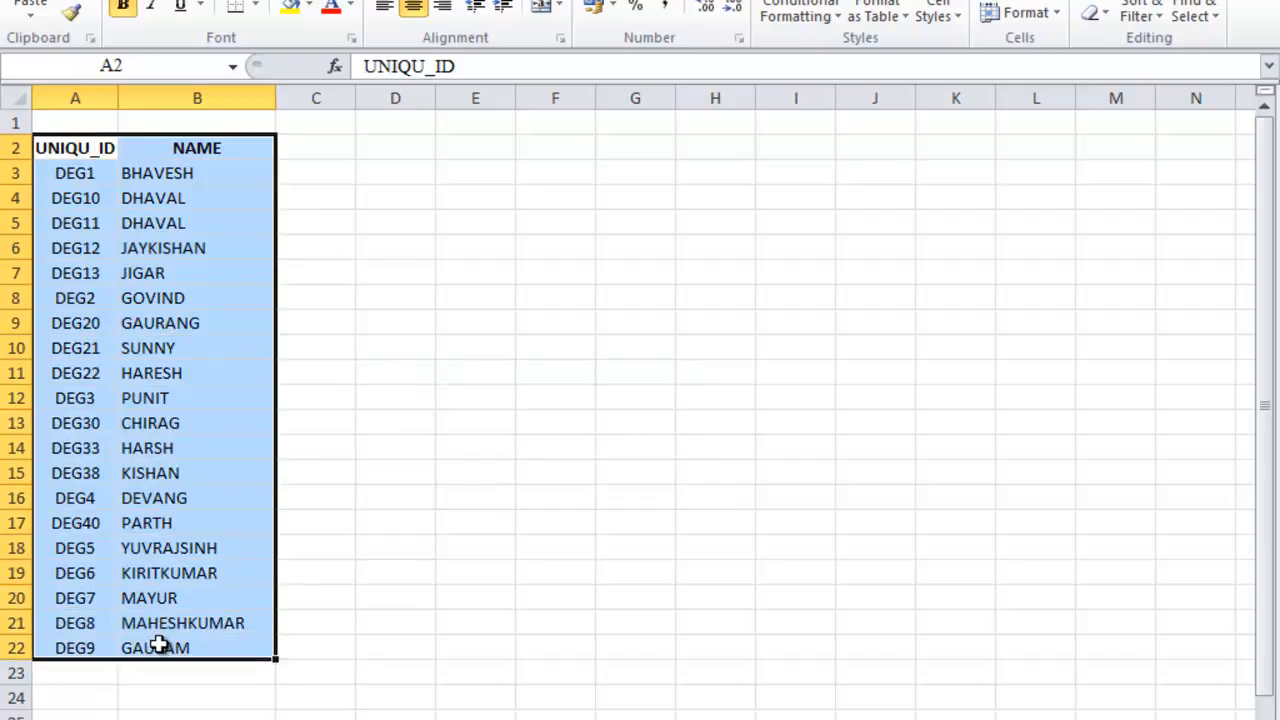
{"action": "left_click", "coordinate": [1158, 30]}
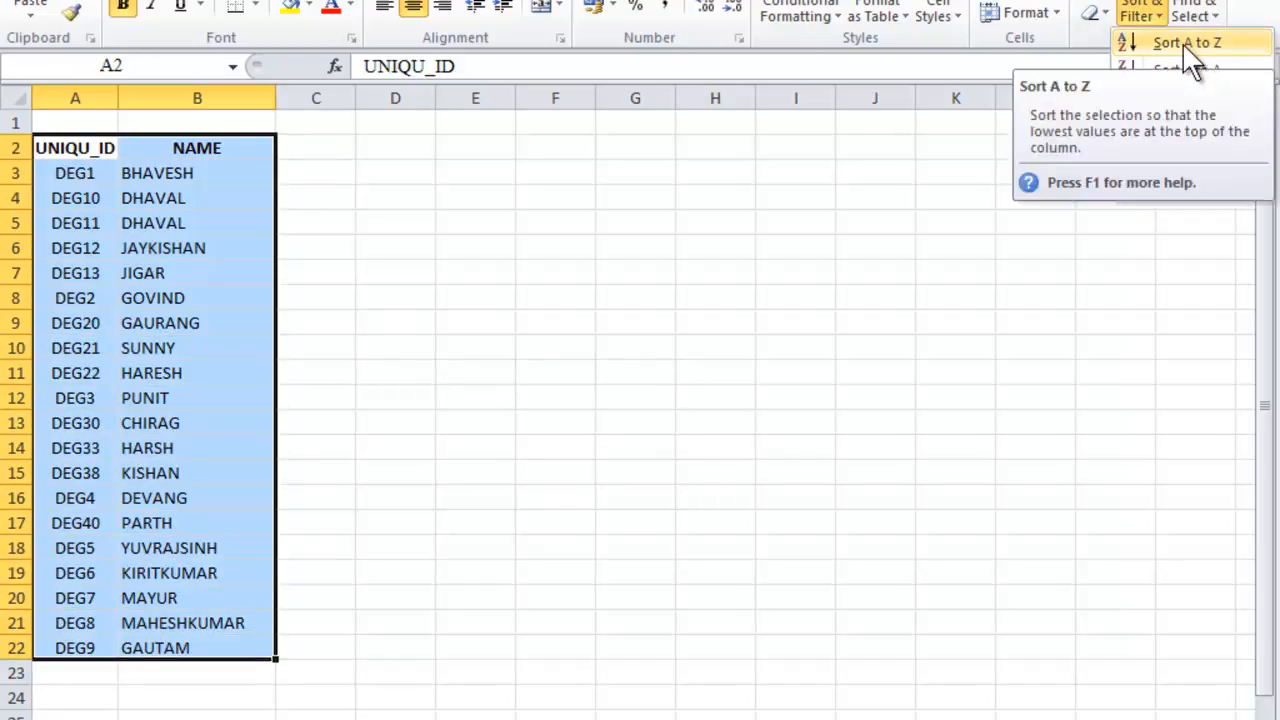
{"action": "left_click", "coordinate": [1185, 47]}
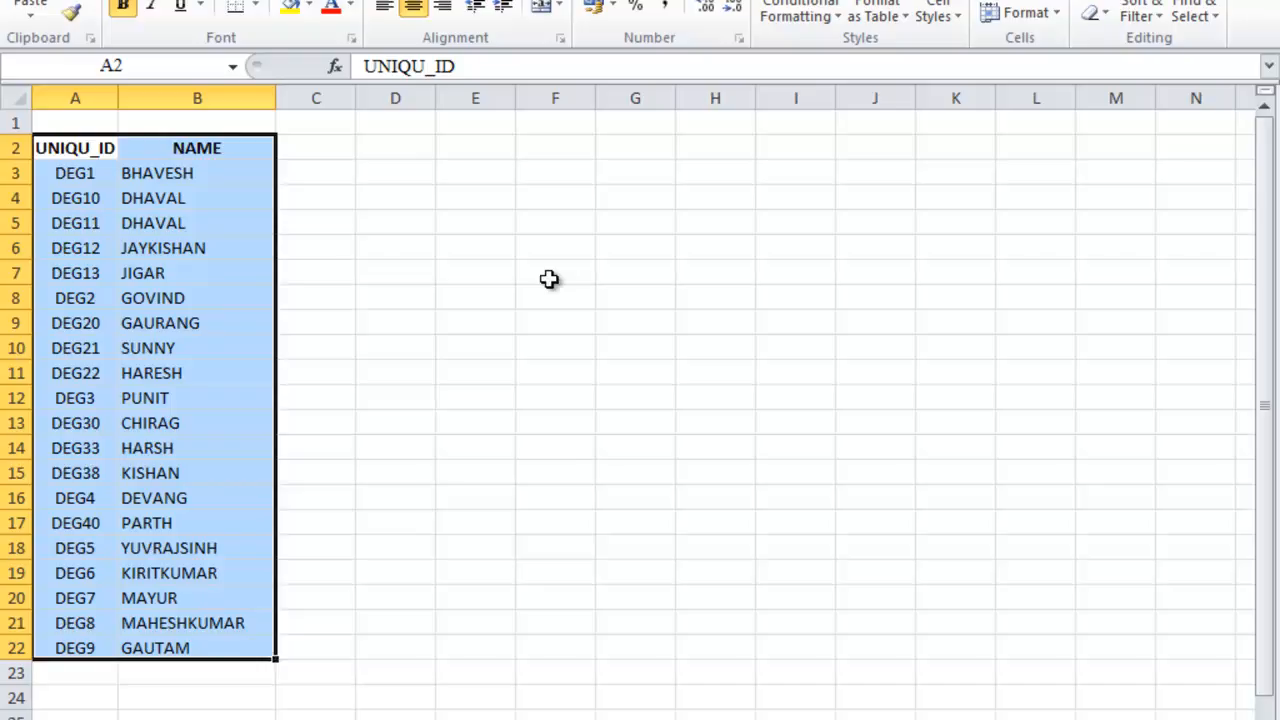
{"action": "left_click_drag", "start_coordinate": [75, 174], "coordinate": [62, 330]}
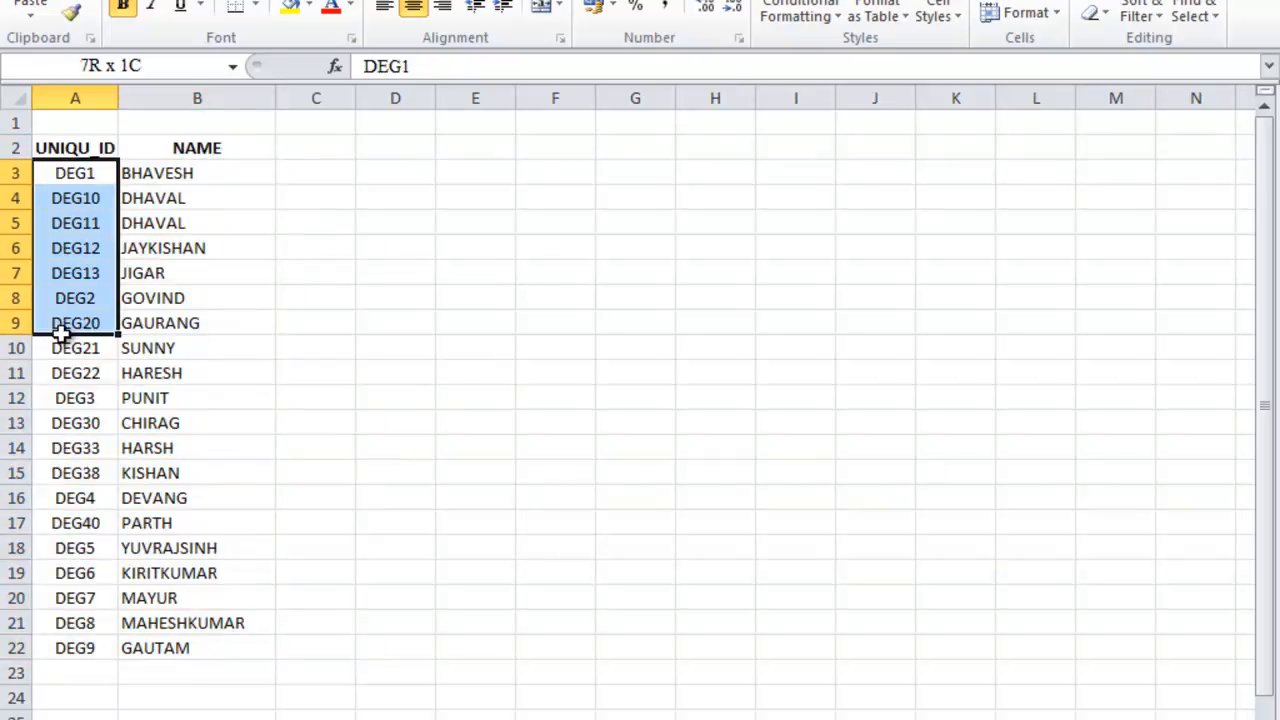
- Examine how the alphanumeric IDs and their matching names are ordered in the sorted table A2:B22
{"action": "left_click_drag", "start_coordinate": [60, 334], "coordinate": [62, 338]}
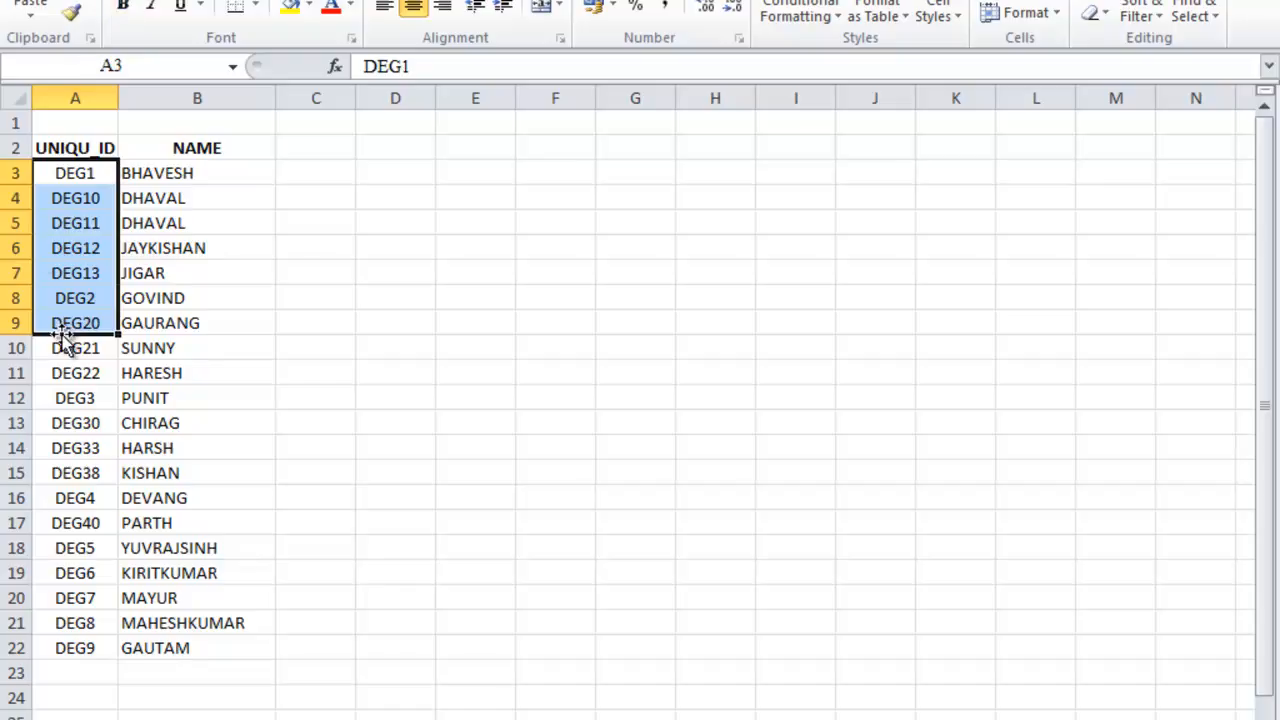
{"action": "left_click", "coordinate": [88, 150]}
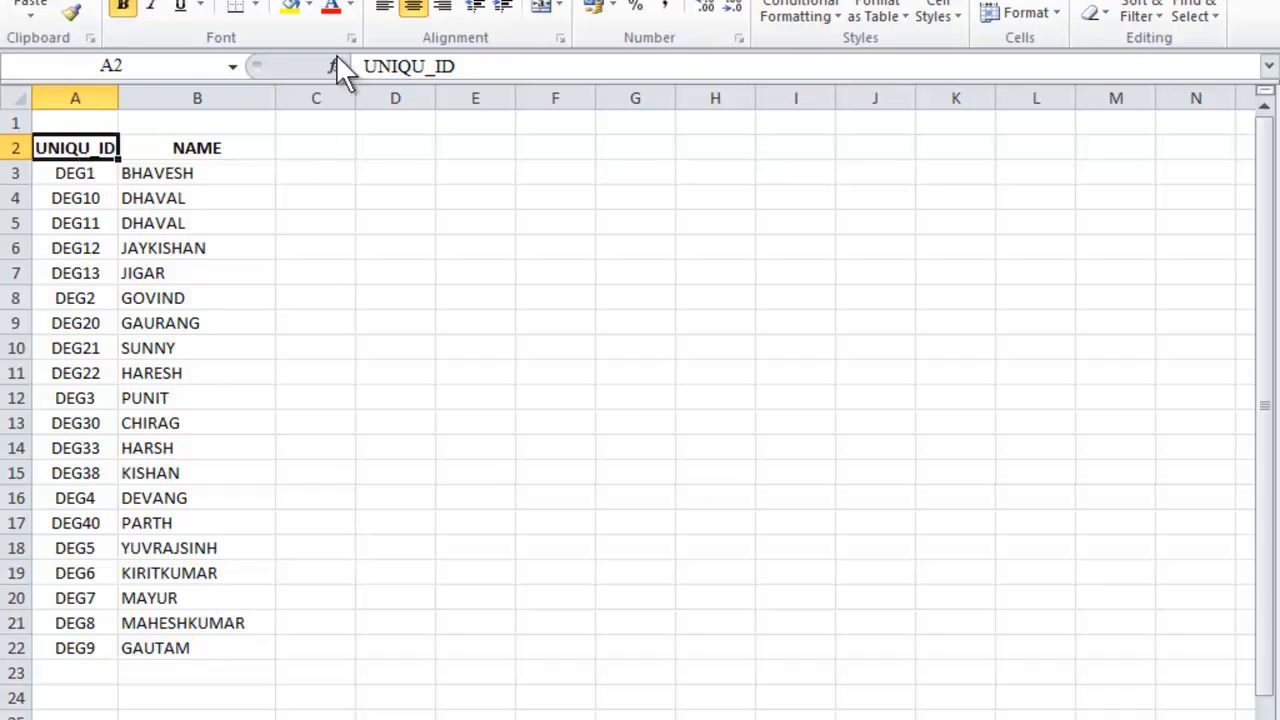
{"action": "left_click_drag", "start_coordinate": [67, 147], "coordinate": [152, 645]}
{"action": "left_click", "coordinate": [248, 196]}
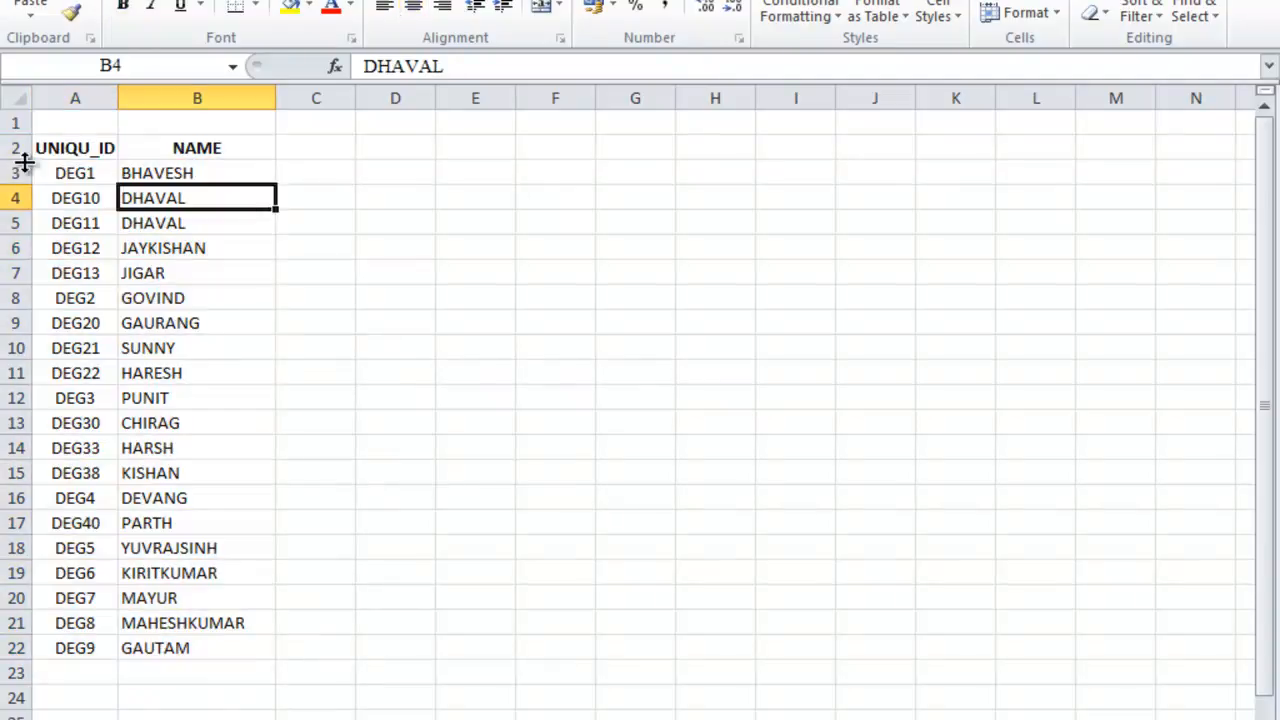
{"action": "left_click_drag", "start_coordinate": [94, 142], "coordinate": [141, 647]}
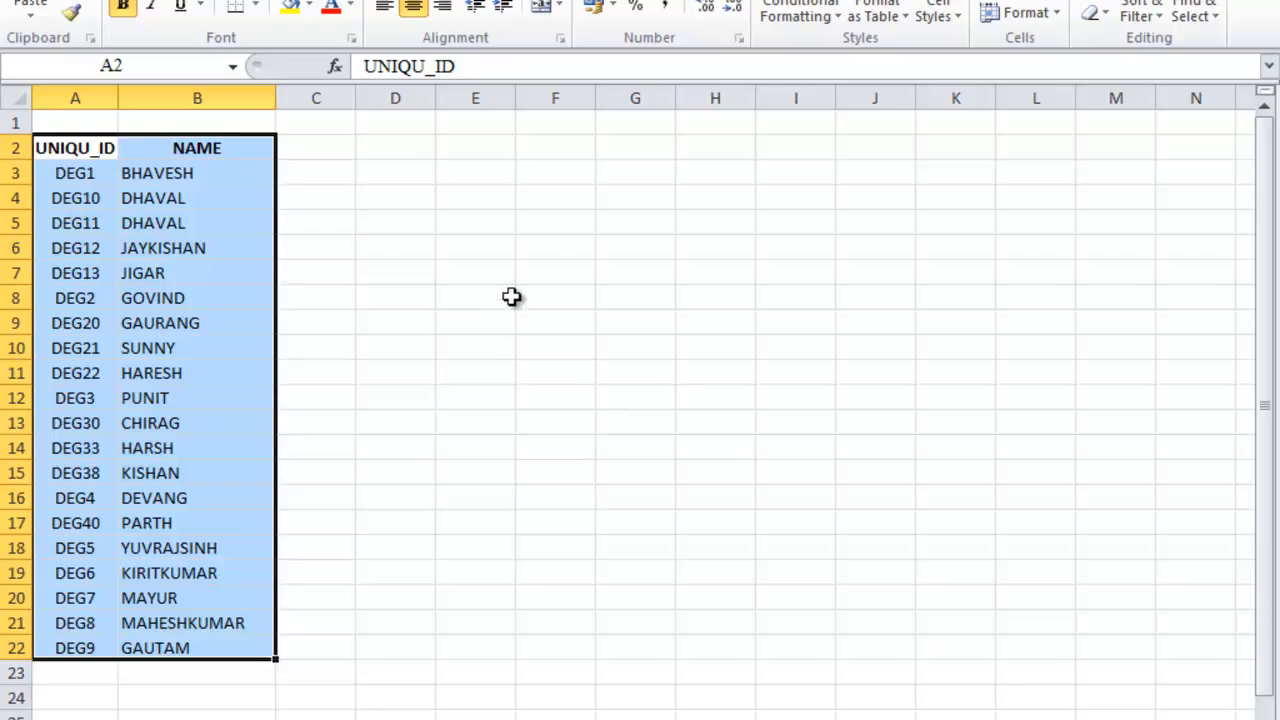
{"action": "left_click", "coordinate": [95, 157]}
{"action": "left_click", "coordinate": [106, 169]}
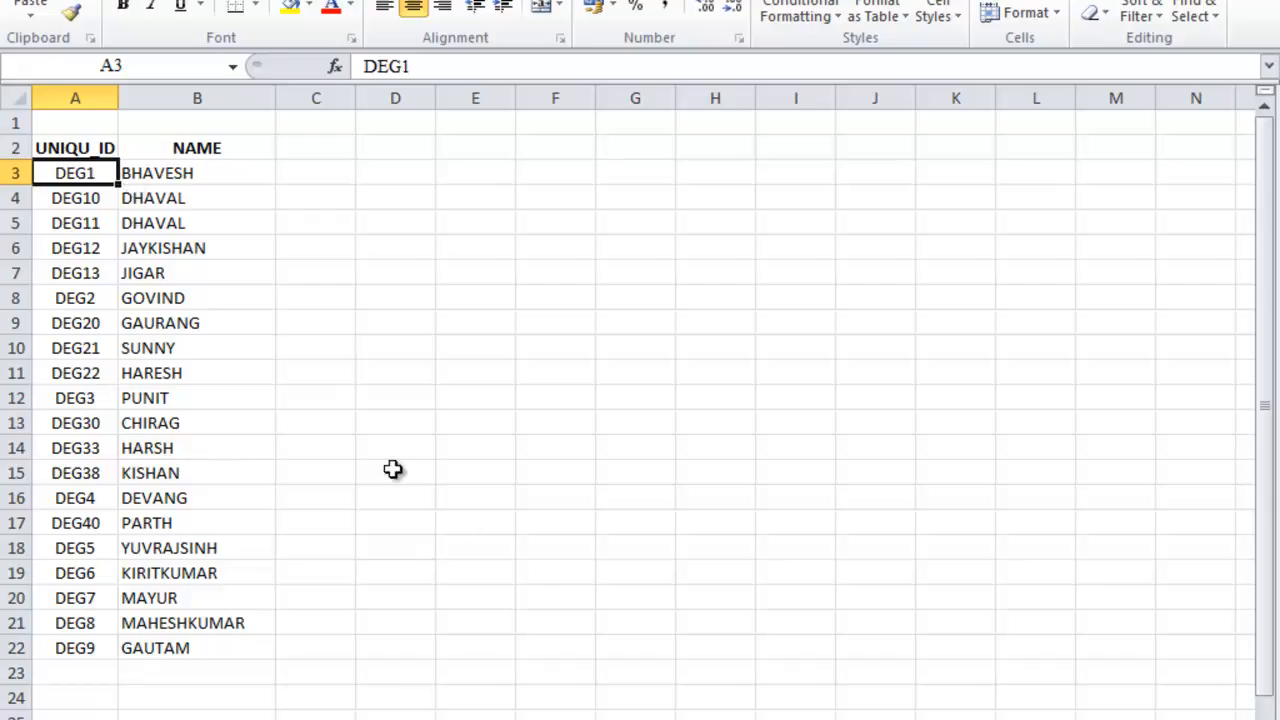
{"action": "left_click", "coordinate": [690, 719]}
{"action": "left_click", "coordinate": [1159, 697]}
- Enter =RIGHT(A3,LEN(A3)-3) in C3 to extract the number that follows the three-letter prefix of the ID
{"action": "left_click", "coordinate": [304, 173]}
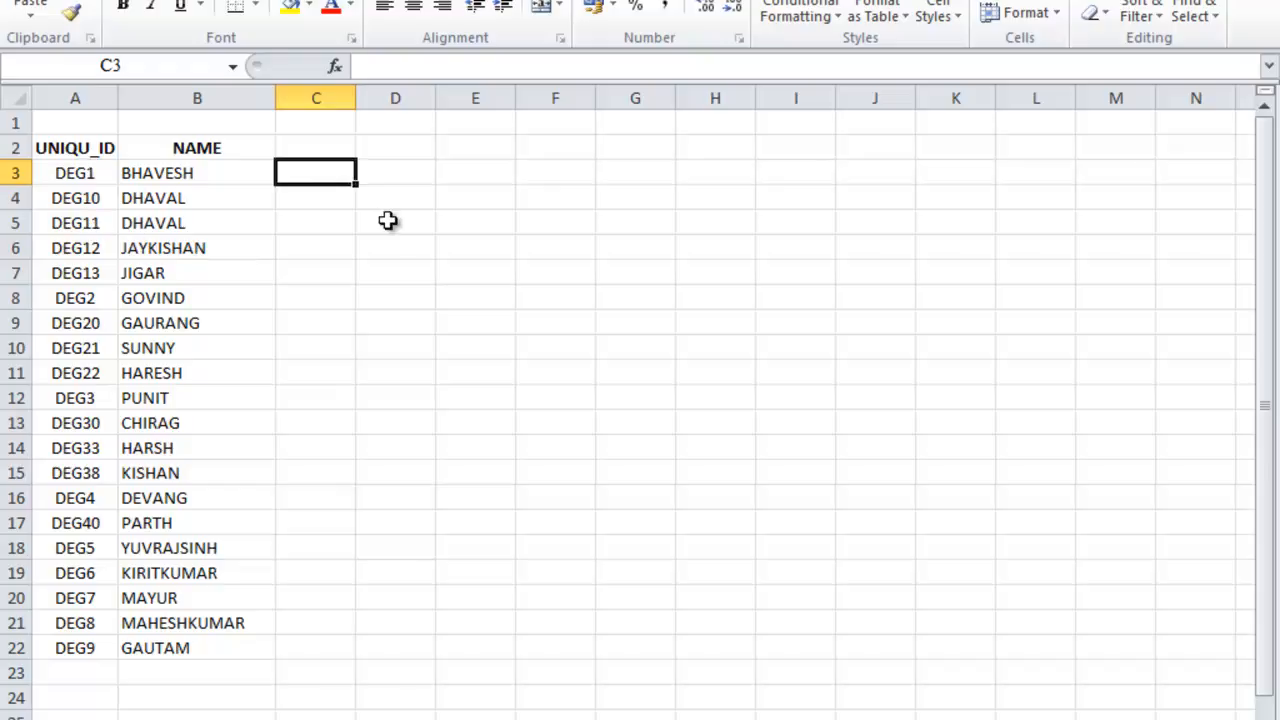
{"action": "type", "text": "="}
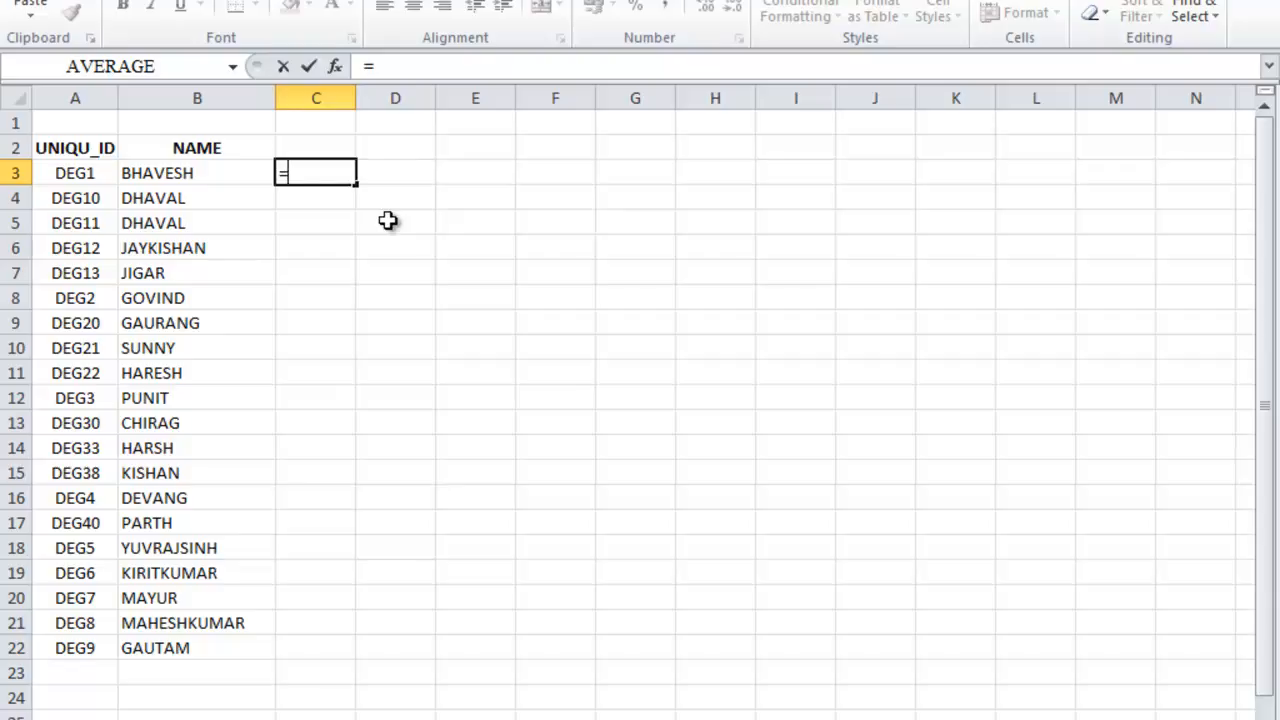
{"action": "type", "text": "right"}
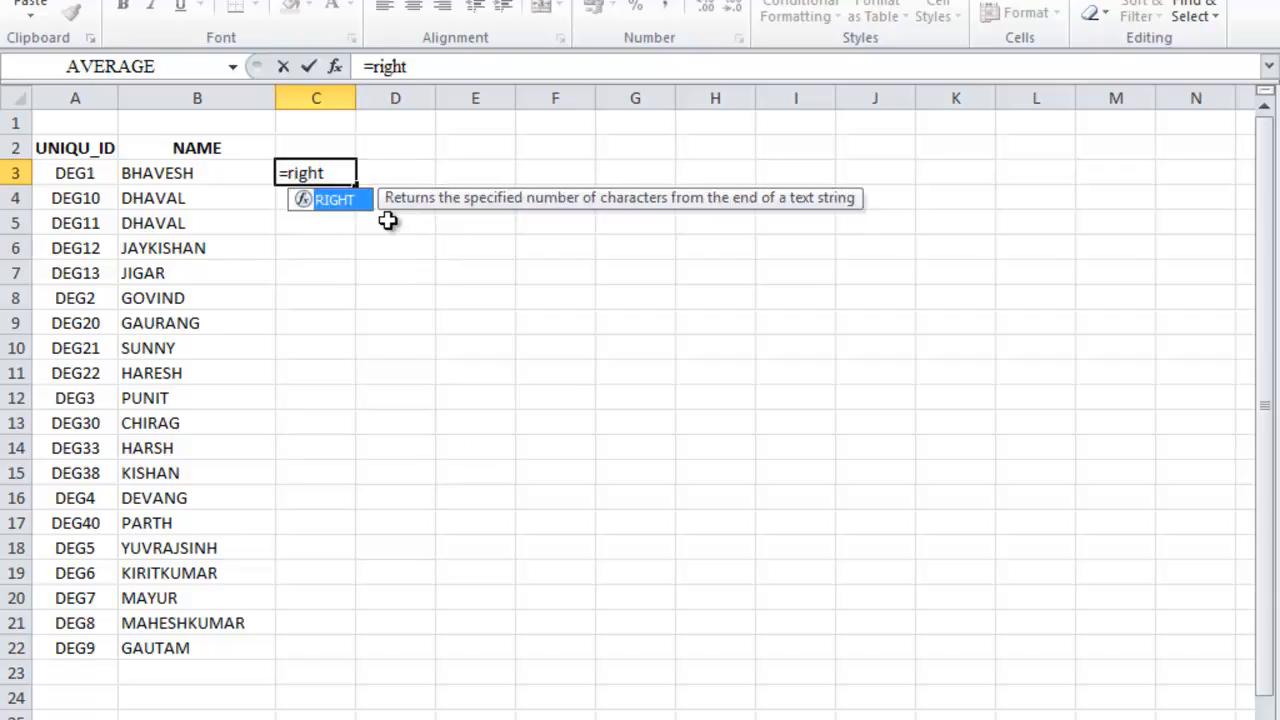
{"action": "type", "text": "("}
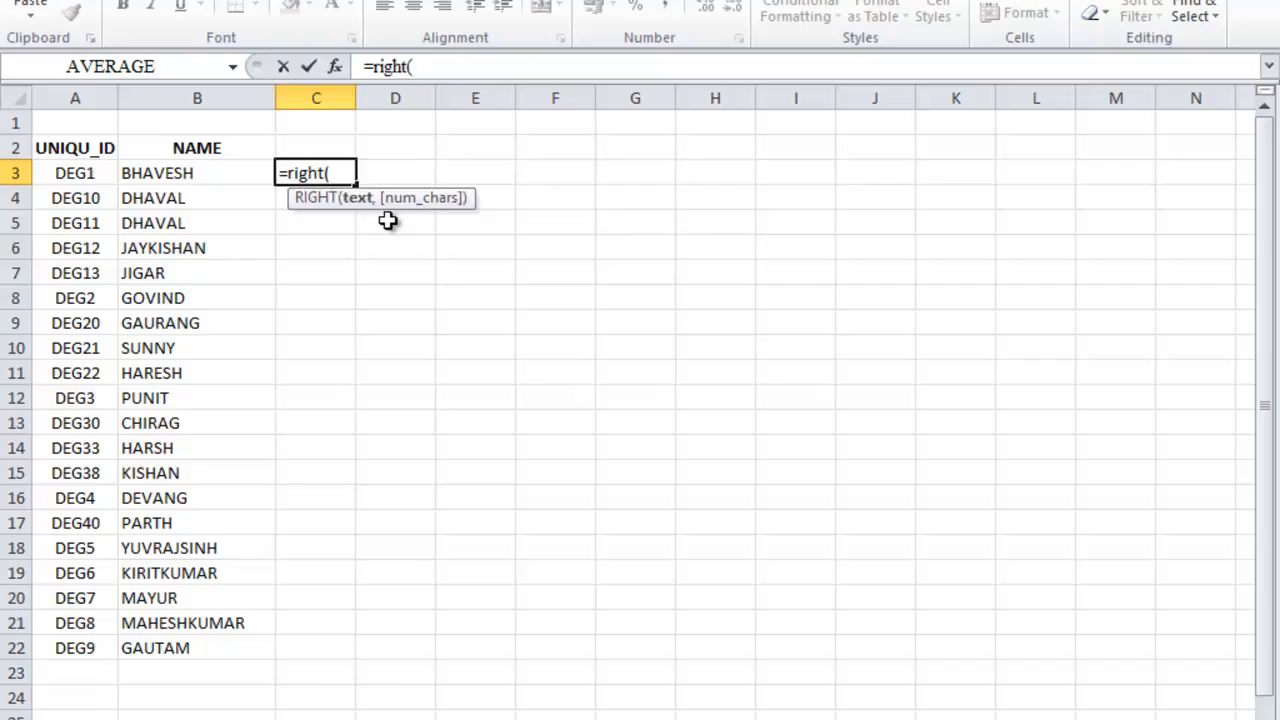
{"action": "left_click", "coordinate": [64, 174]}
{"action": "type", "text": ","}
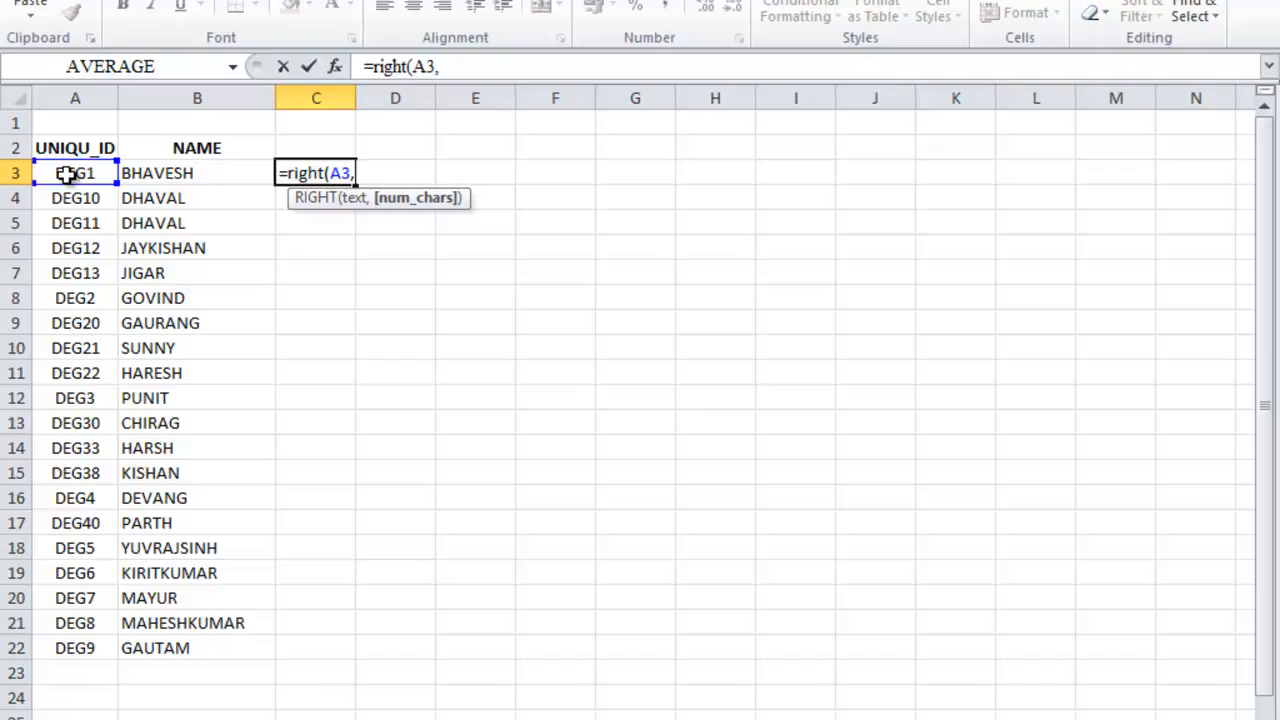
{"action": "type", "text": "len("}
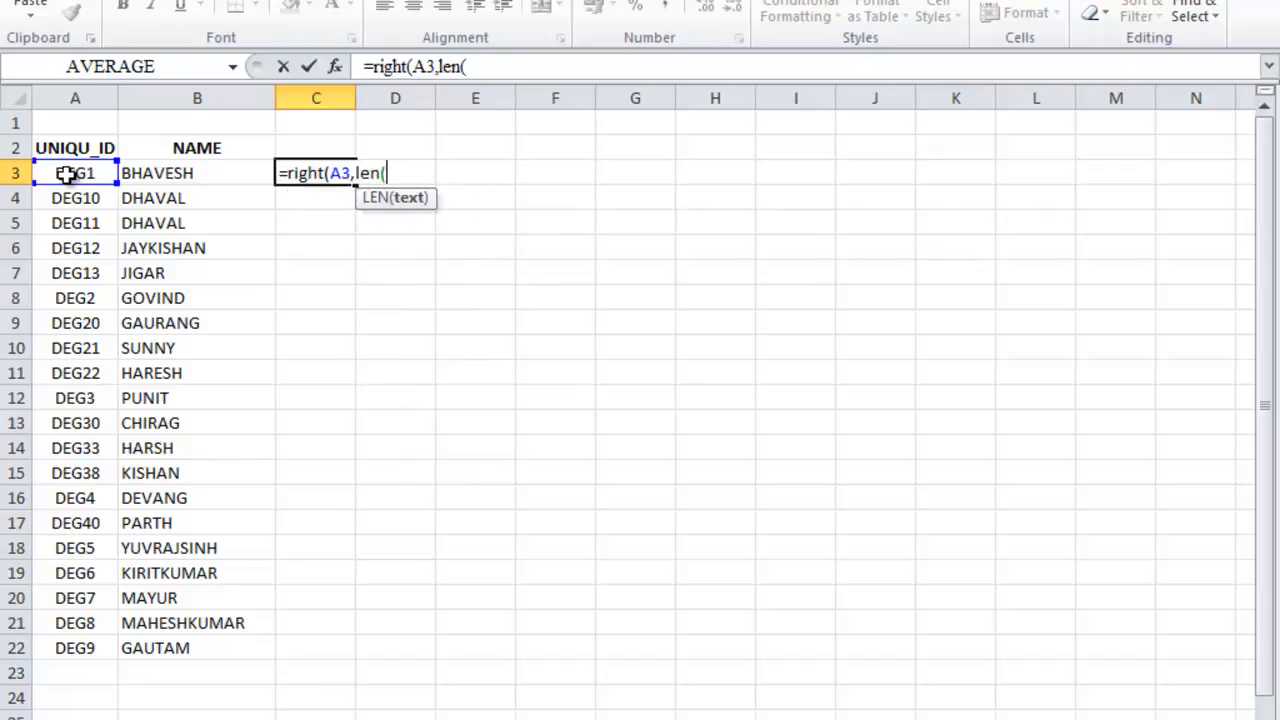
{"action": "left_click", "coordinate": [75, 172]}
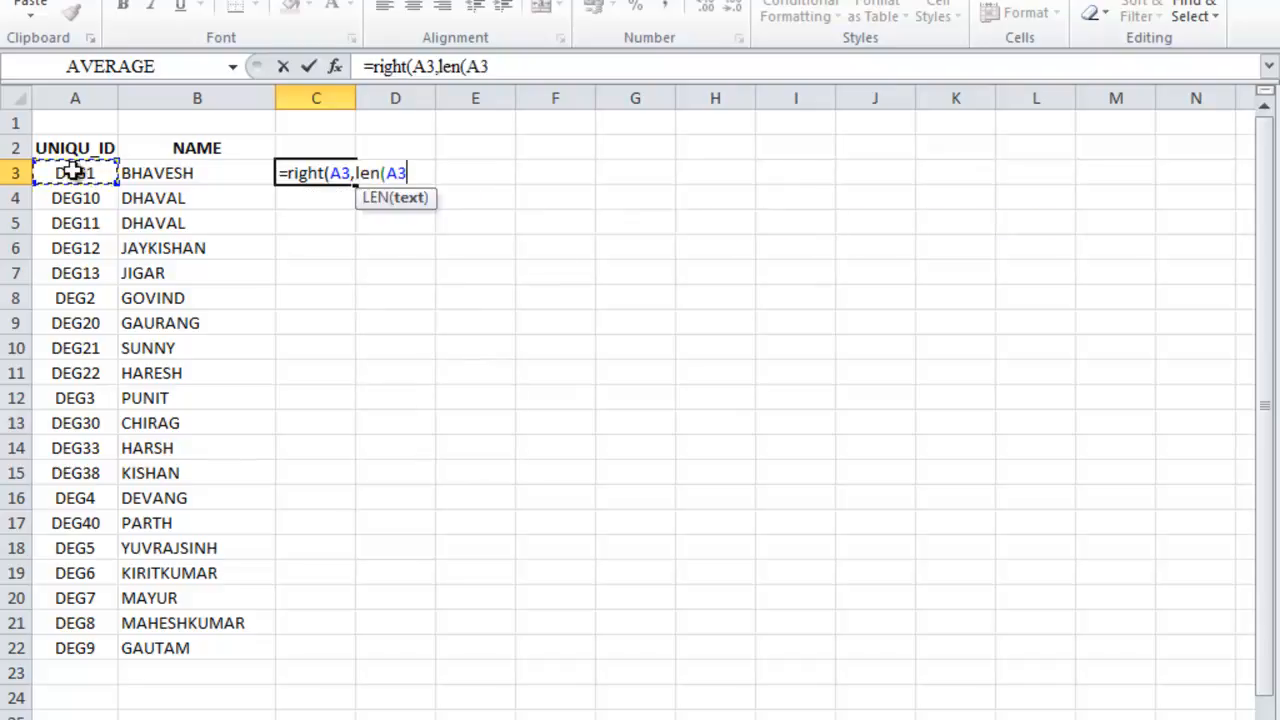
{"action": "type", "text": ")"}
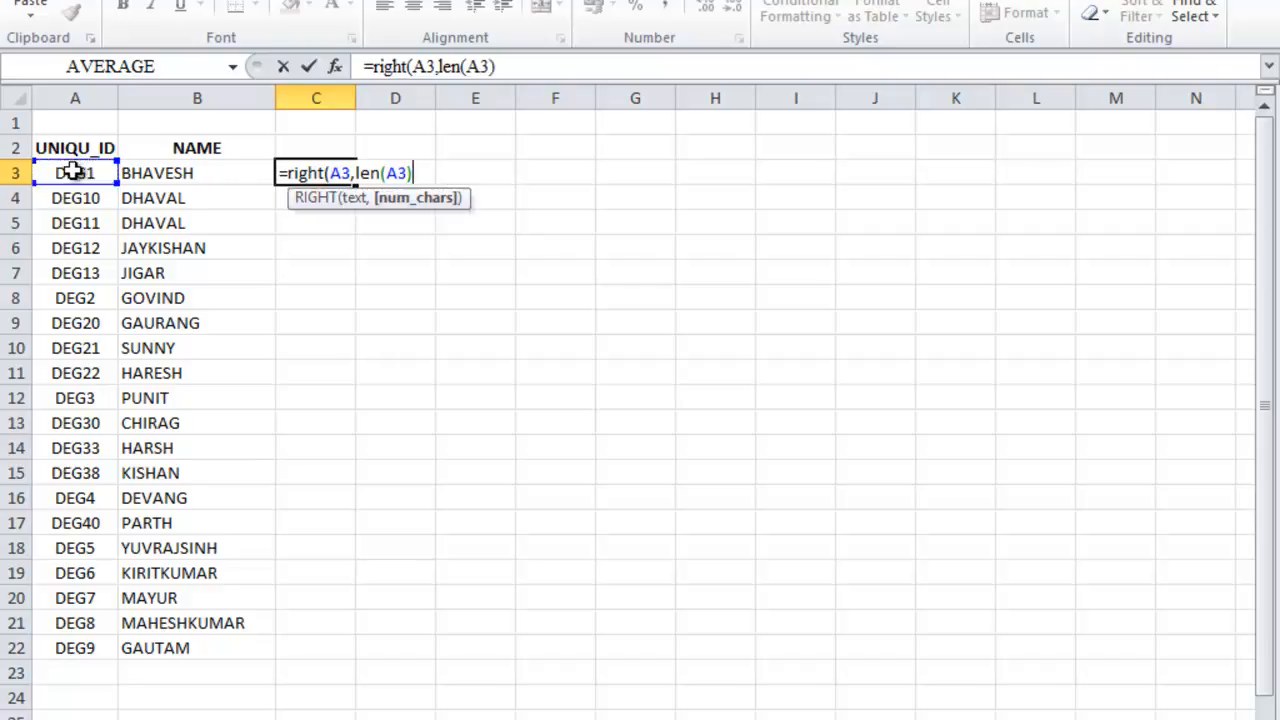
{"action": "type", "text": "-3"}
{"action": "type", "text": ")"}
{"action": "key", "text": "Return"}
- Fill the RIGHT and LEN formula from C3 down through C22 and check several of the extracted numbers
{"action": "left_click", "coordinate": [336, 173]}
{"action": "left_click_drag", "start_coordinate": [352, 183], "coordinate": [325, 650]}
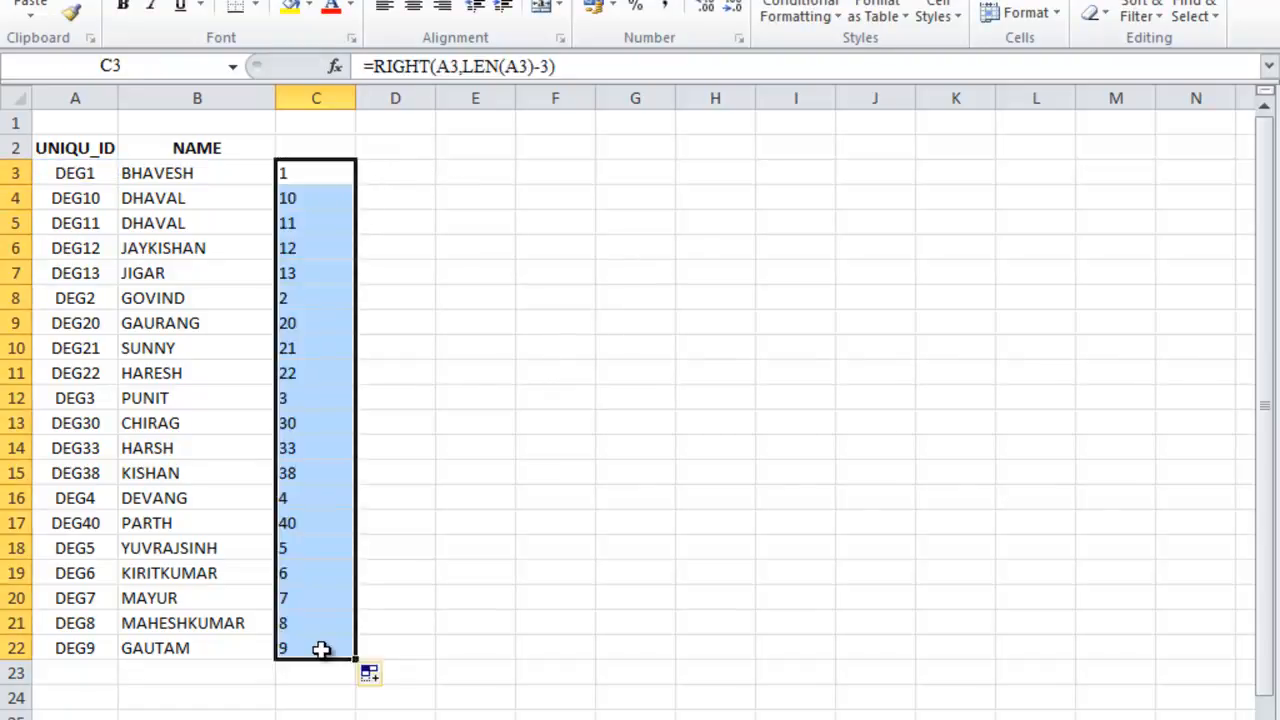
{"action": "left_click", "coordinate": [312, 198]}
{"action": "left_click", "coordinate": [312, 272]}
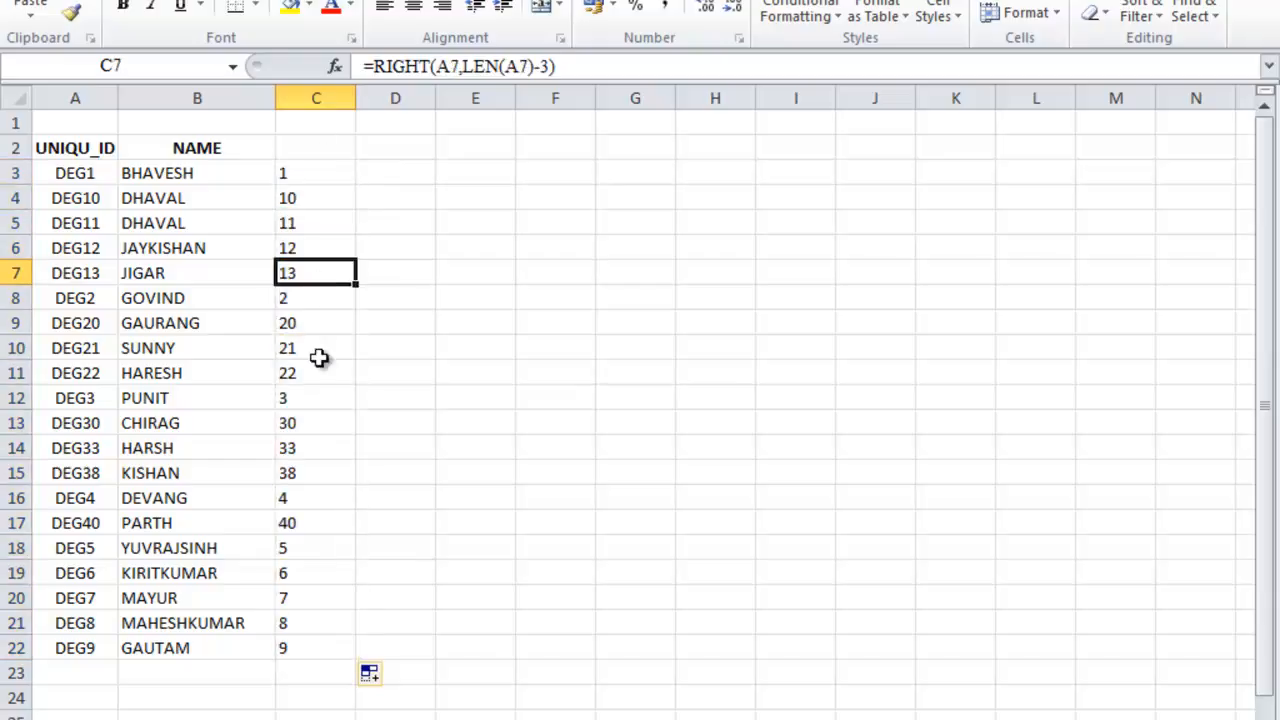
{"action": "left_click", "coordinate": [323, 350]}
{"action": "left_click", "coordinate": [320, 445]}
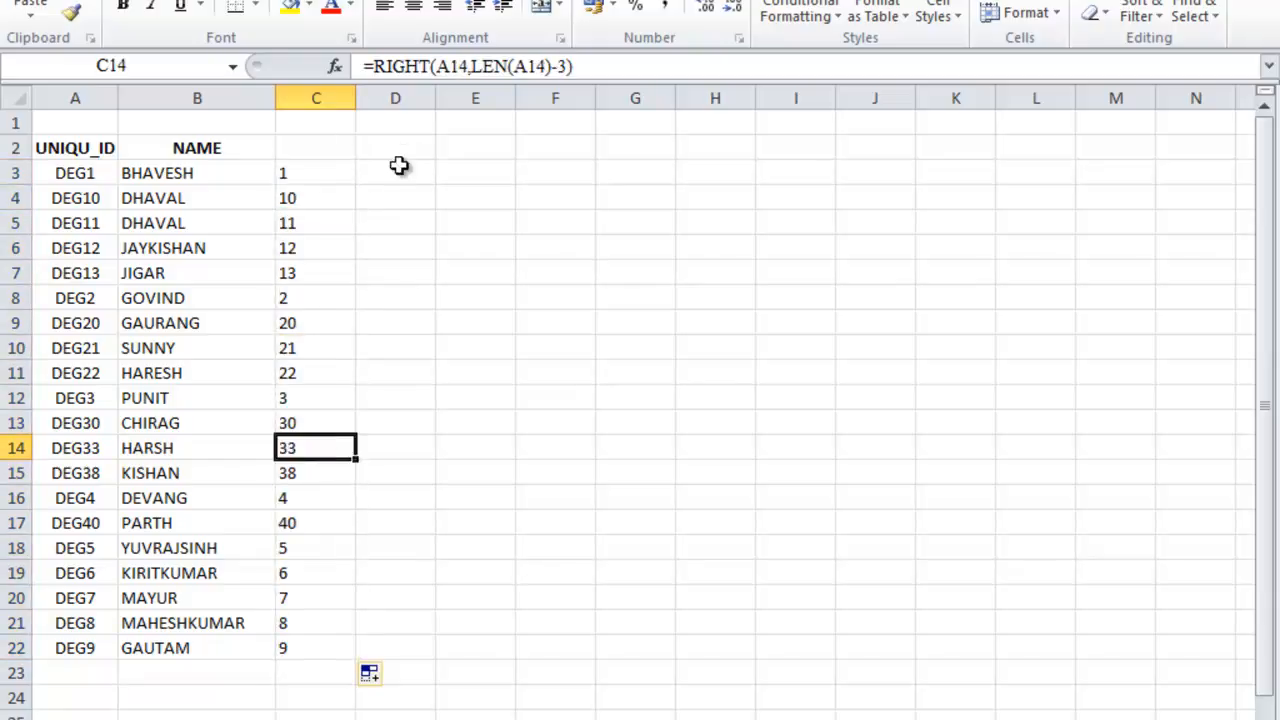
- Custom sort the table A2:C22 by column C from A to Z, sorting anything that looks like a number as a number
{"action": "left_click_drag", "start_coordinate": [60, 150], "coordinate": [281, 203]}
{"action": "key", "text": "ctrl+shift+Down"}
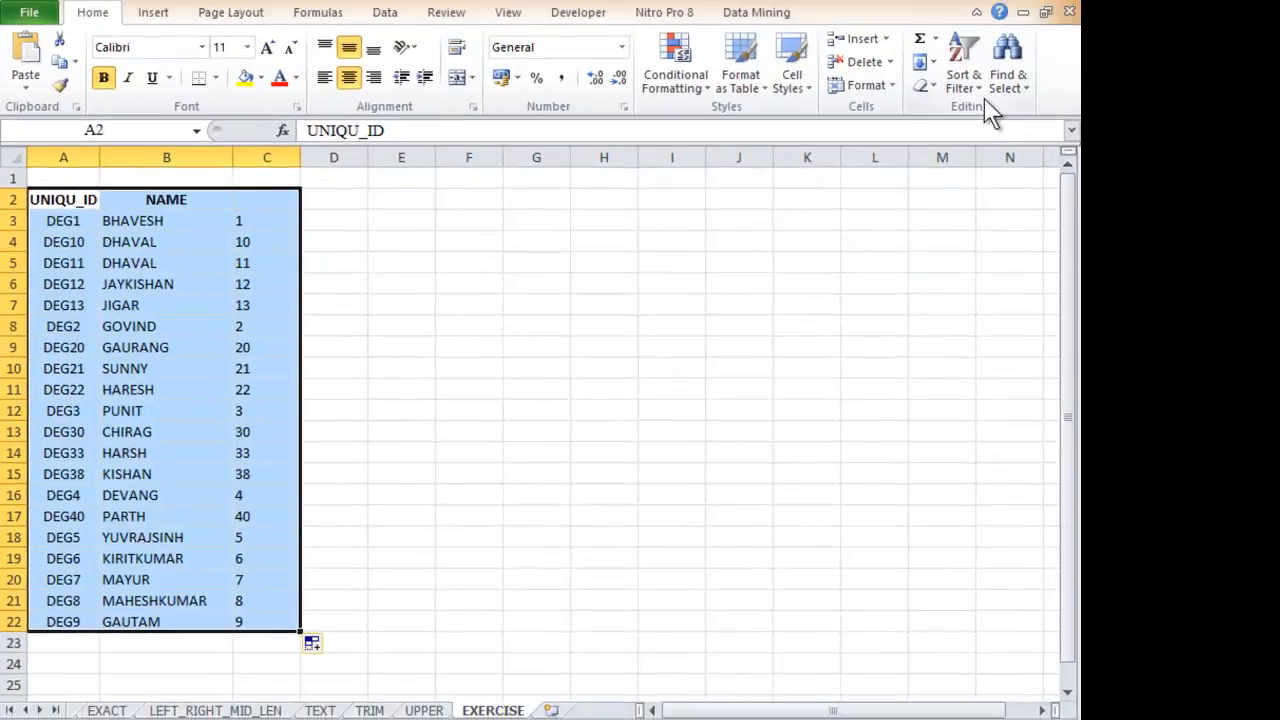
{"action": "left_click", "coordinate": [964, 78]}
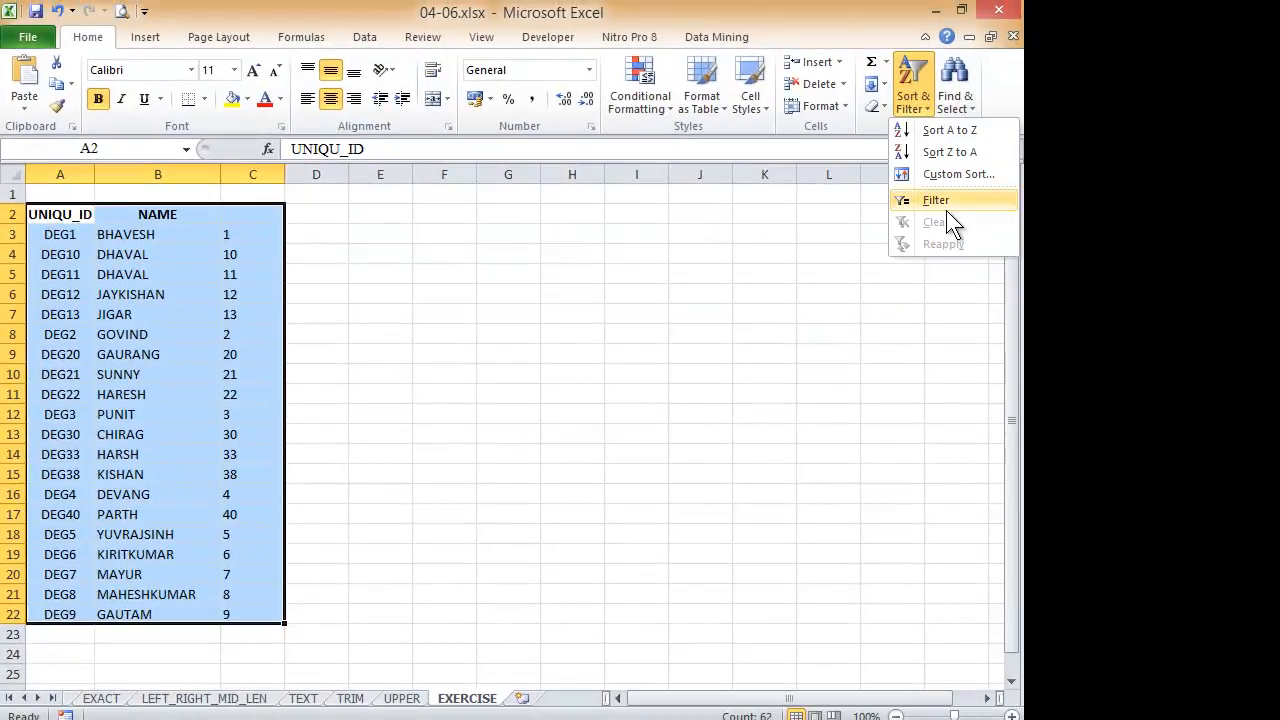
{"action": "left_click", "coordinate": [1001, 156]}
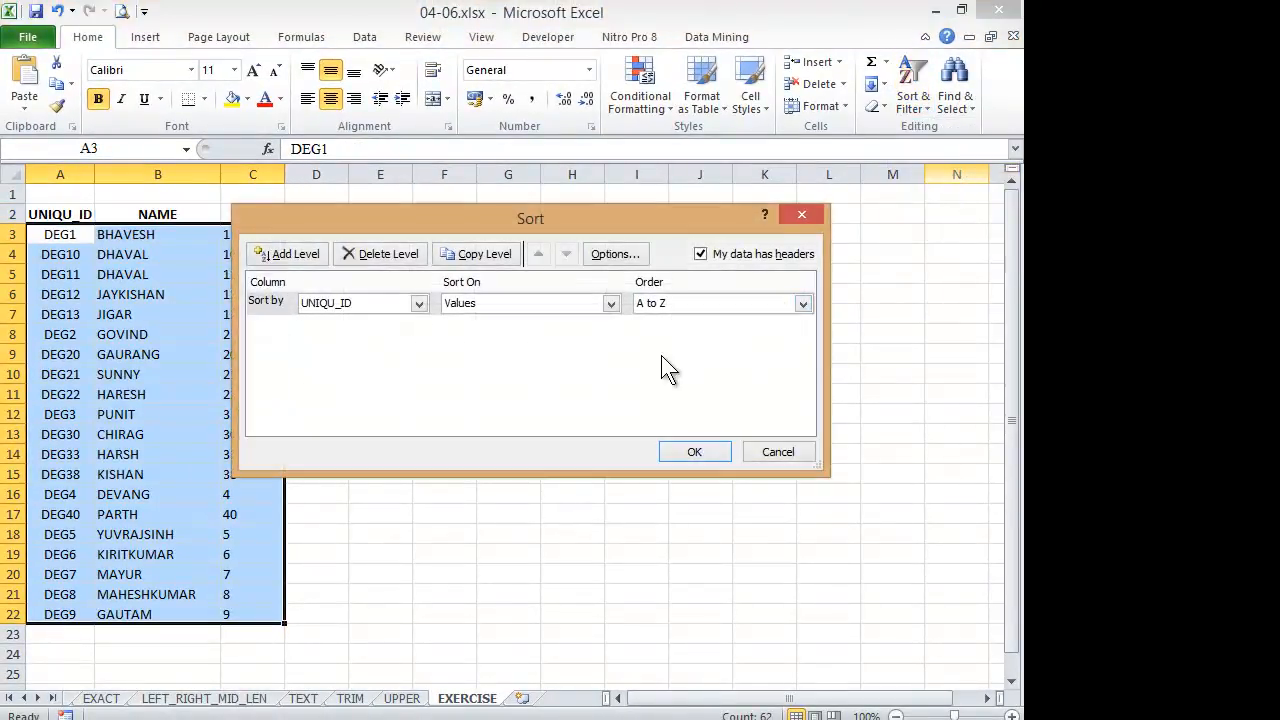
{"action": "left_click", "coordinate": [392, 303]}
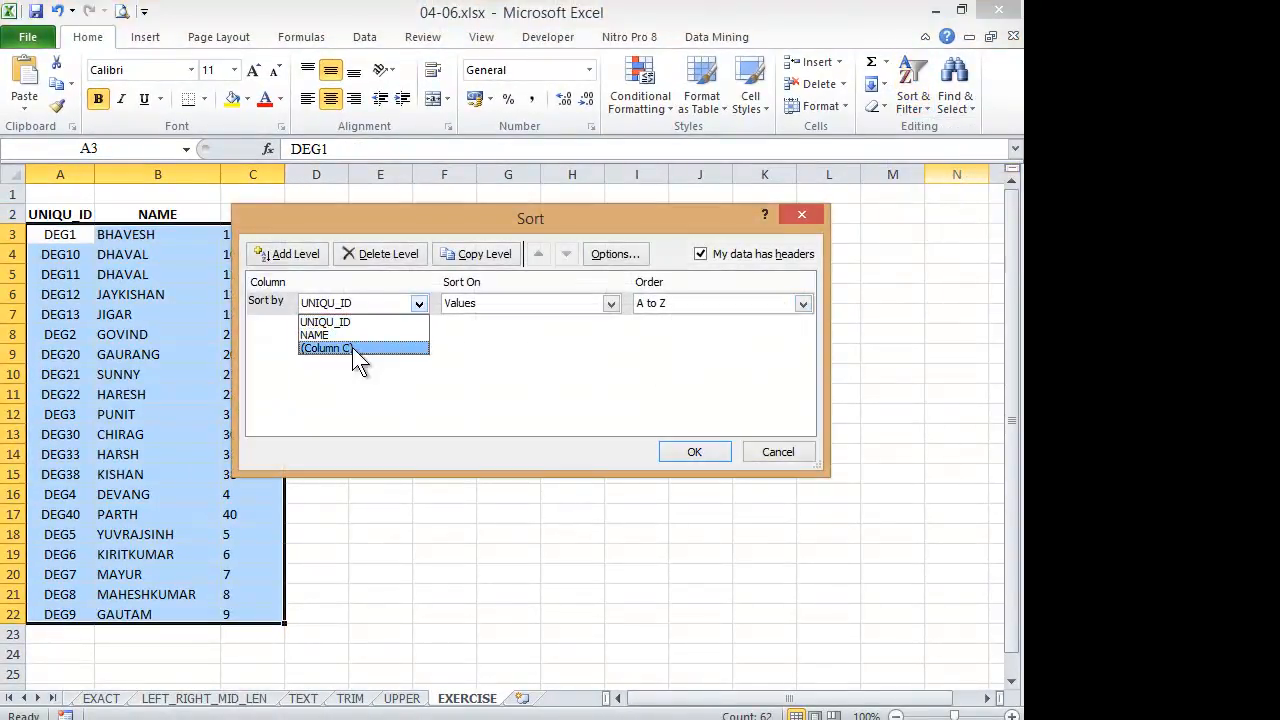
{"action": "left_click", "coordinate": [352, 347]}
{"action": "left_click_drag", "start_coordinate": [612, 218], "coordinate": [747, 215]}
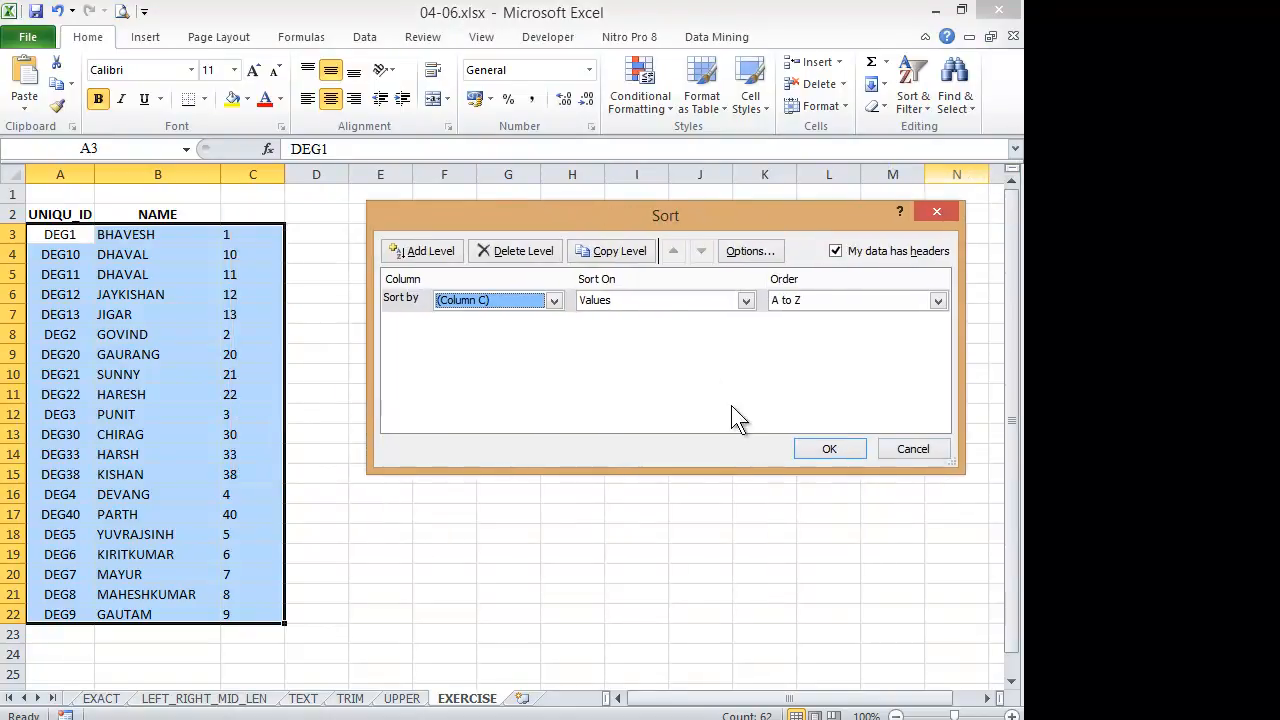
{"action": "left_click", "coordinate": [830, 449]}
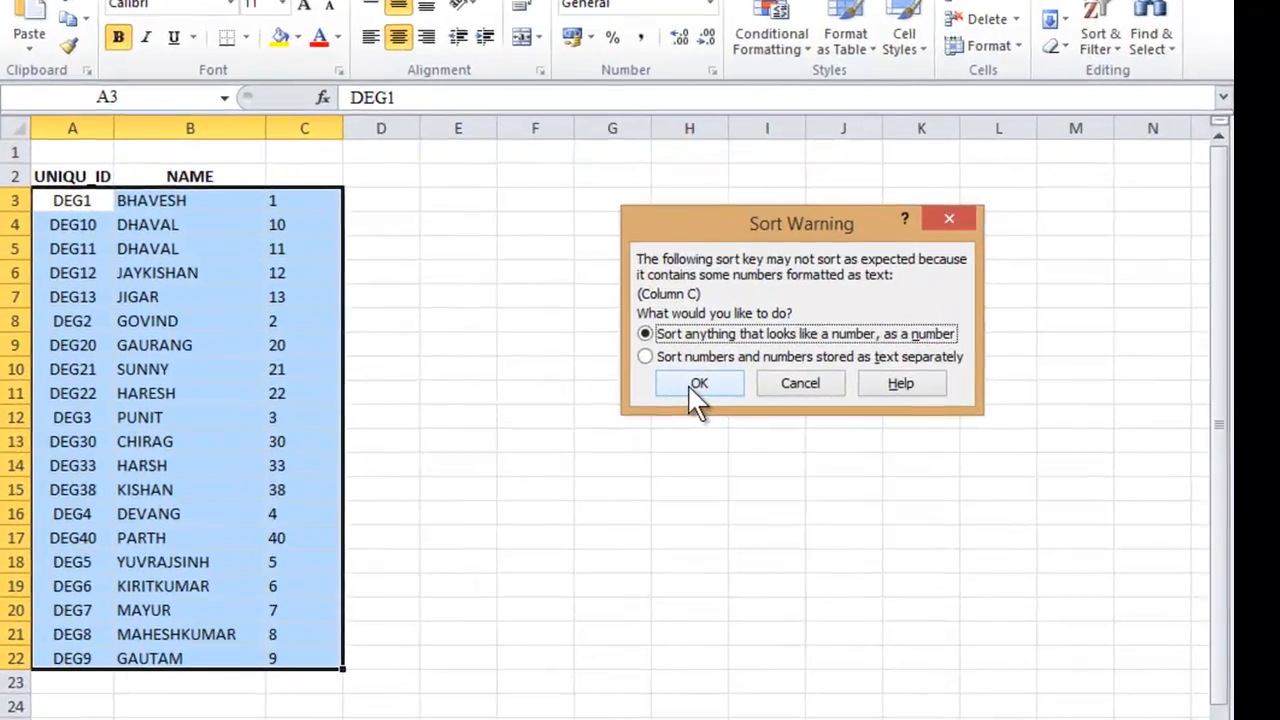
{"action": "left_click", "coordinate": [578, 387]}
{"action": "left_click", "coordinate": [716, 382]}
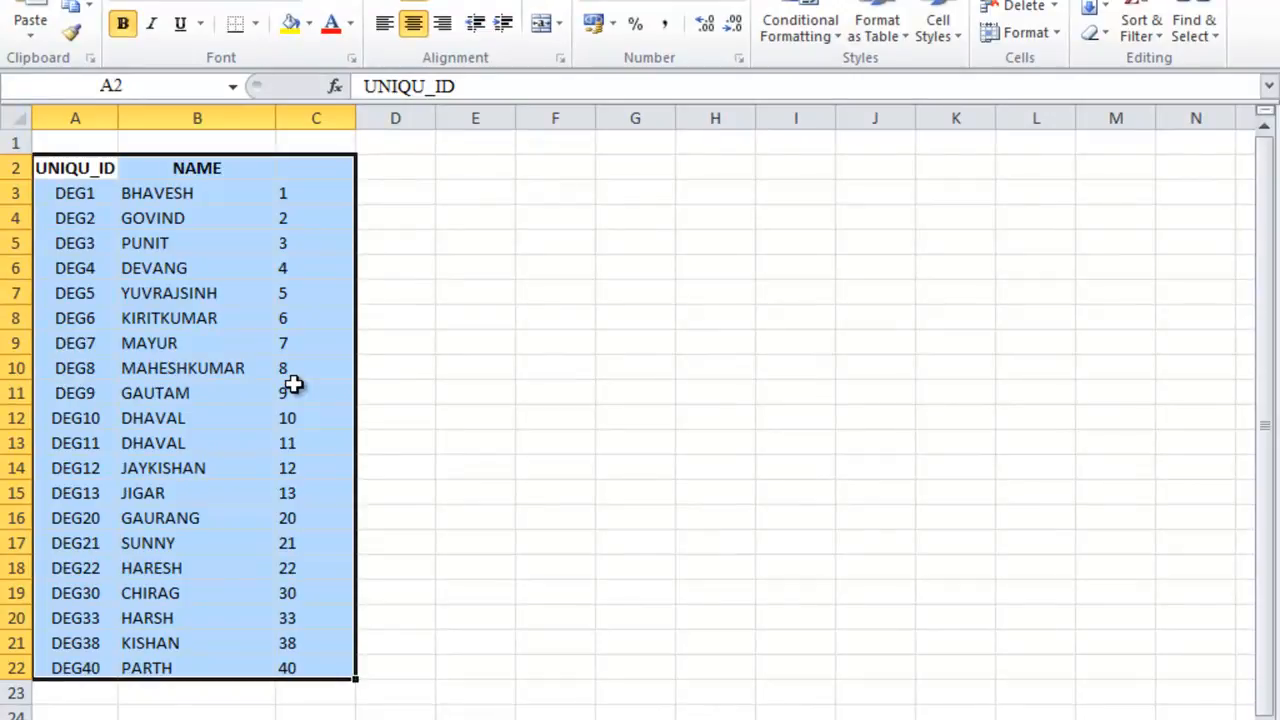
{"action": "left_click_drag", "start_coordinate": [72, 195], "coordinate": [70, 655]}
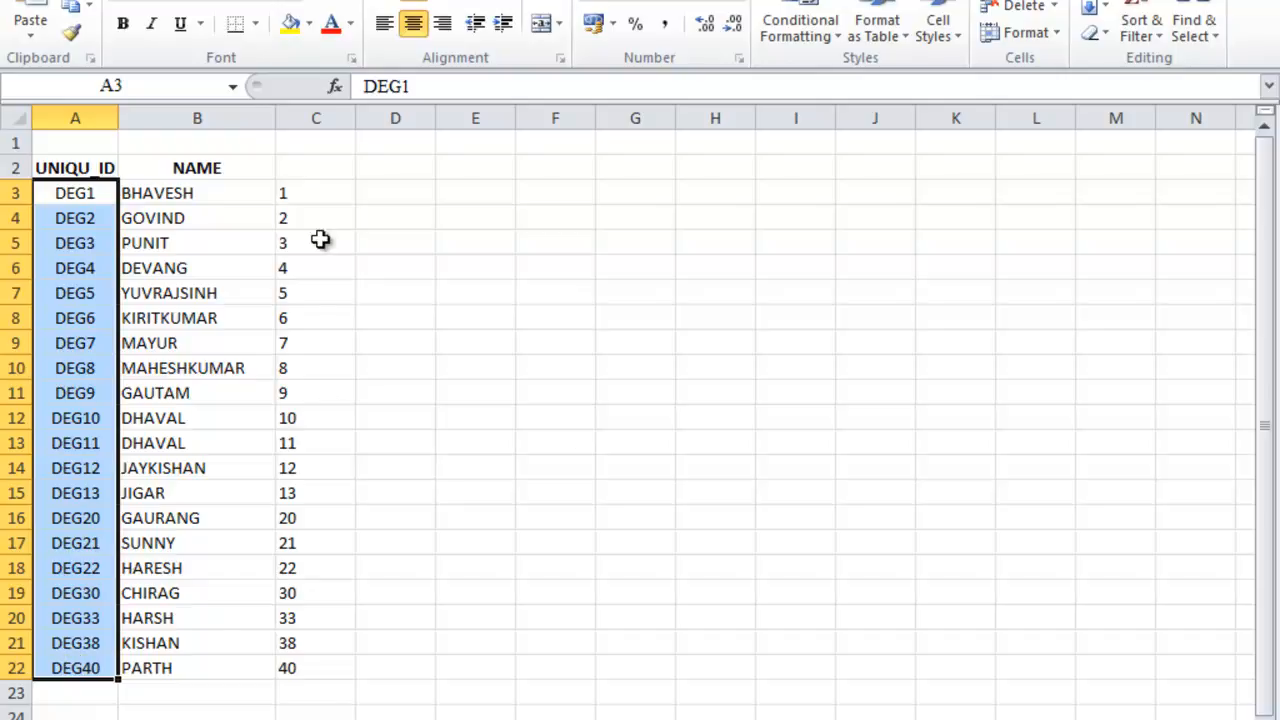
- Copy the formula =RIGHT(A3,LEN(A3)-3) from C3 and replace all the text in the Word document with it
{"action": "left_click", "coordinate": [303, 200]}
{"action": "left_click_drag", "start_coordinate": [572, 88], "coordinate": [186, 80]}
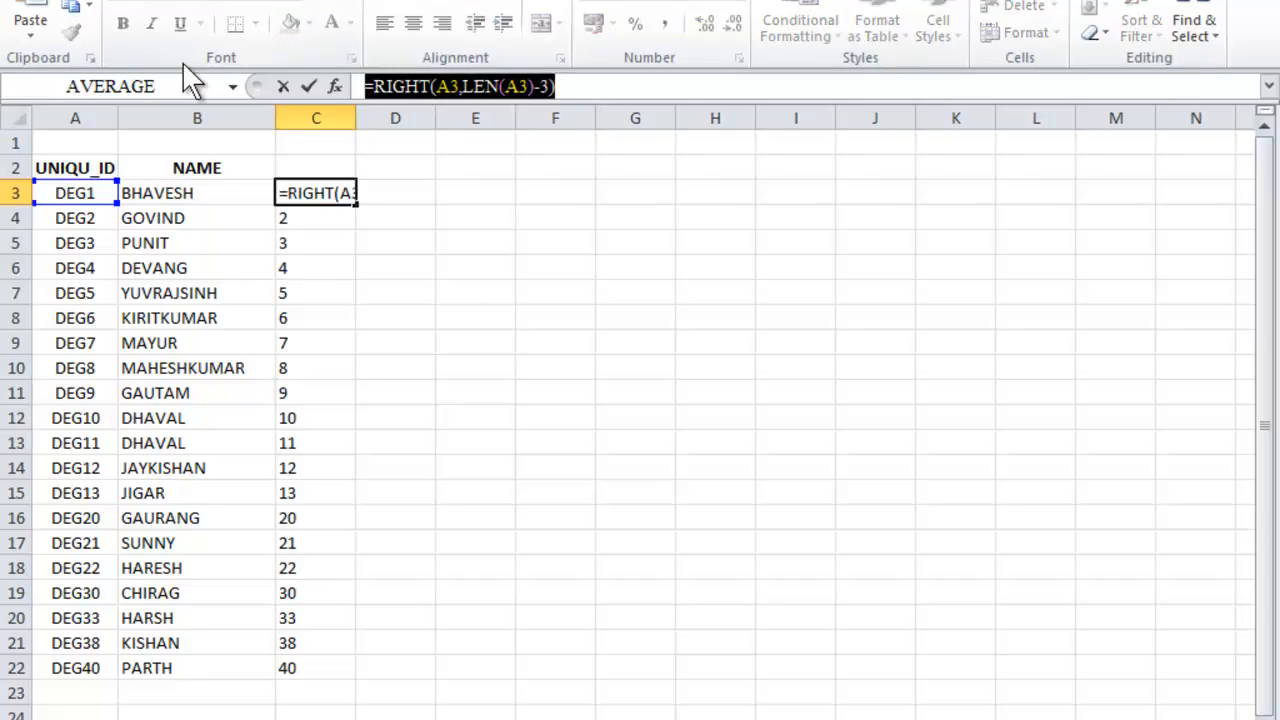
{"action": "key", "text": "Escape"}
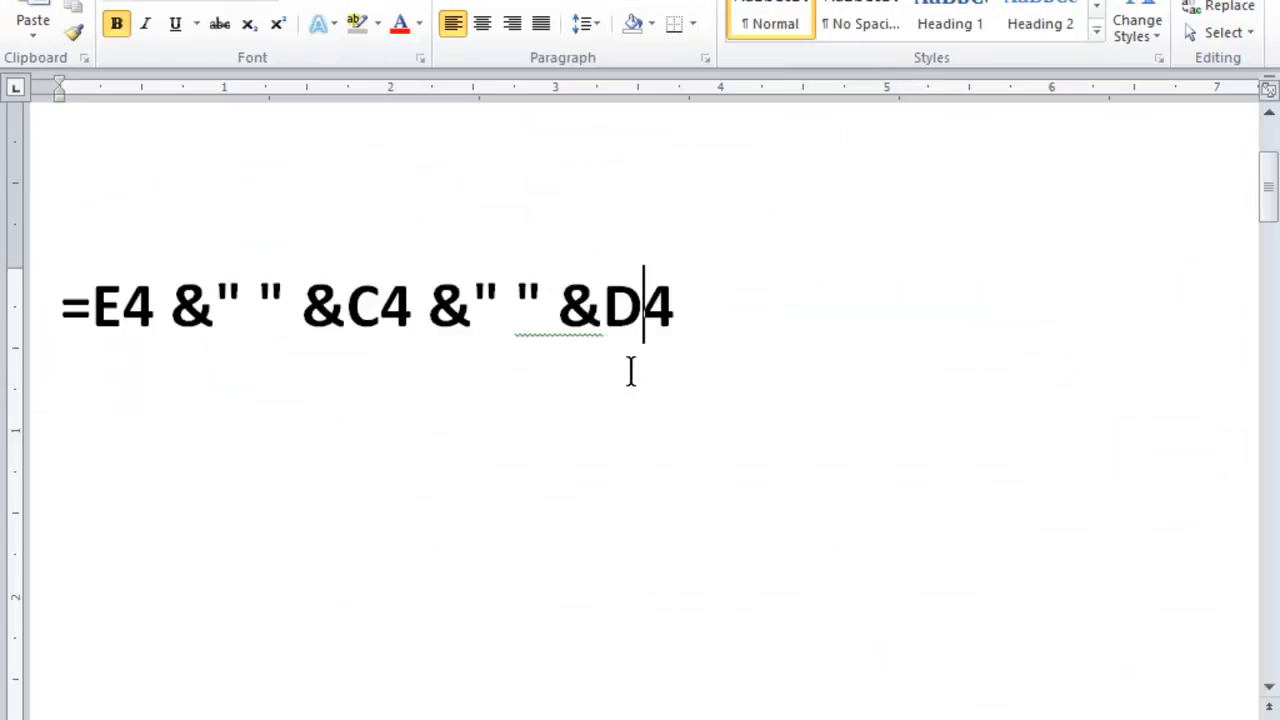
{"action": "key", "text": "ctrl+a"}
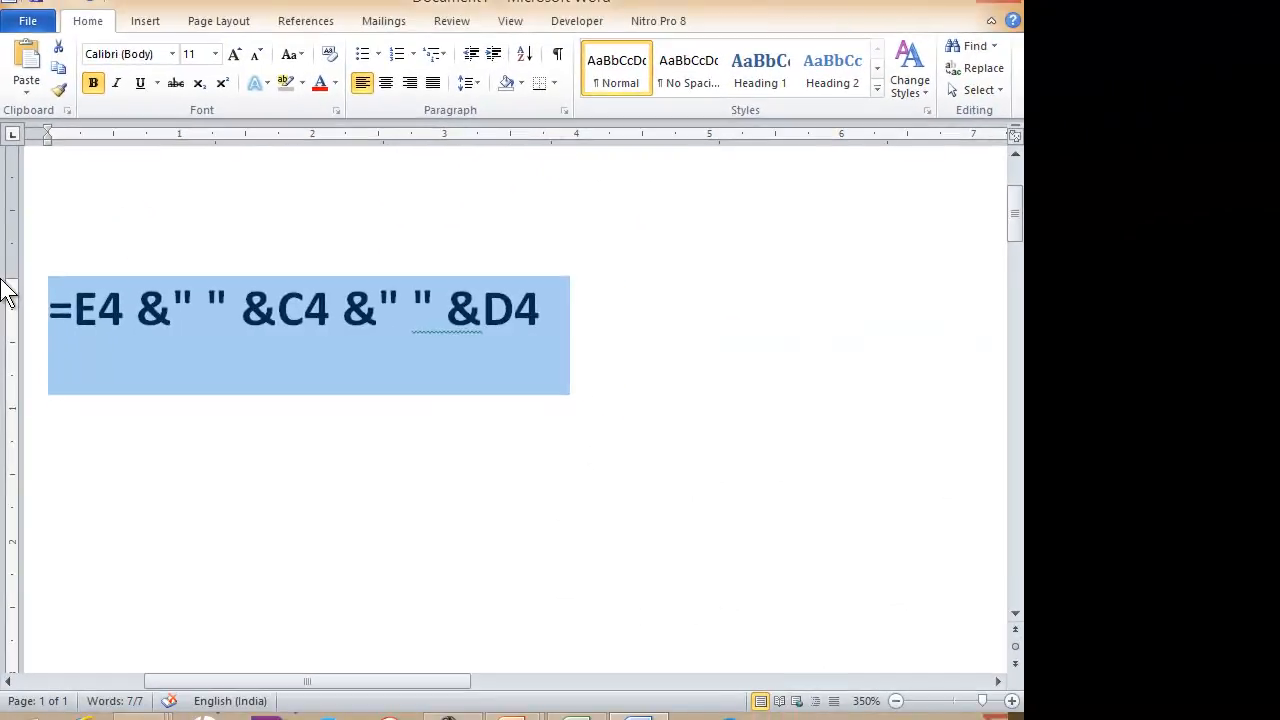
{"action": "key", "text": "ctrl+v"}
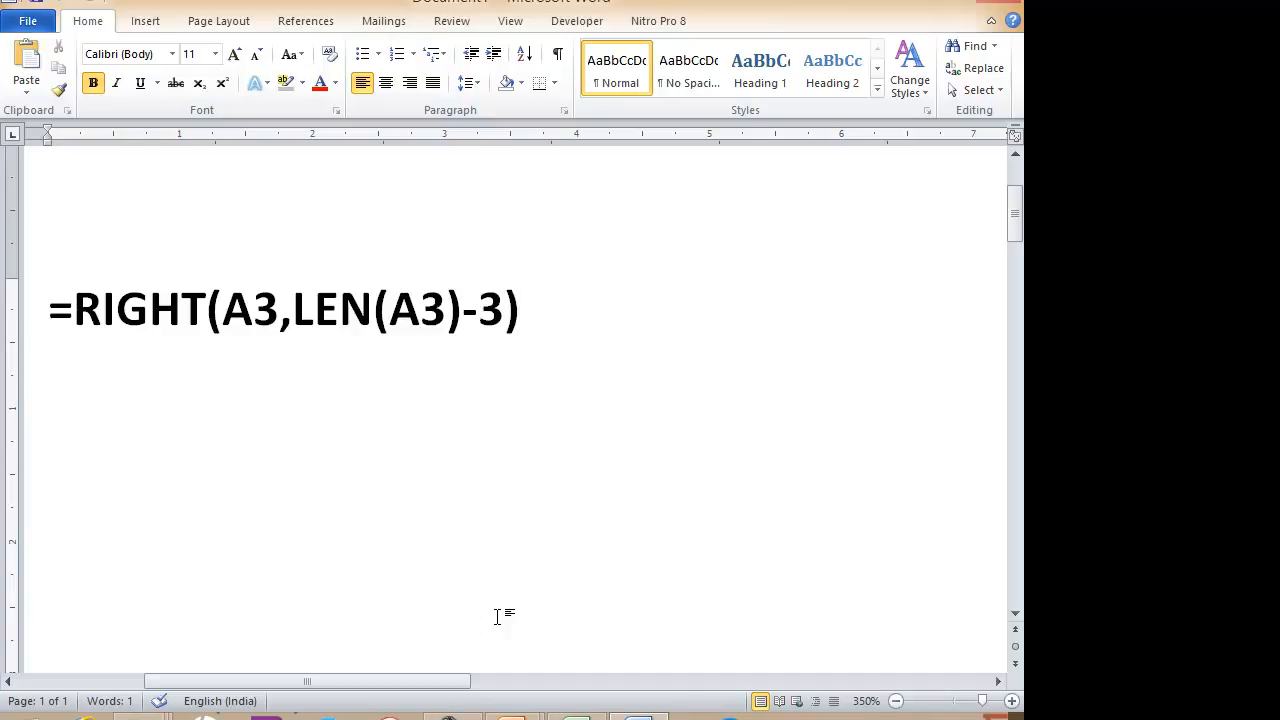
- Switch back to Excel and enter =RIGHT(A3,3) in D3 to compare it with the LEN-based formula
{"action": "key", "text": "alt+Tab"}
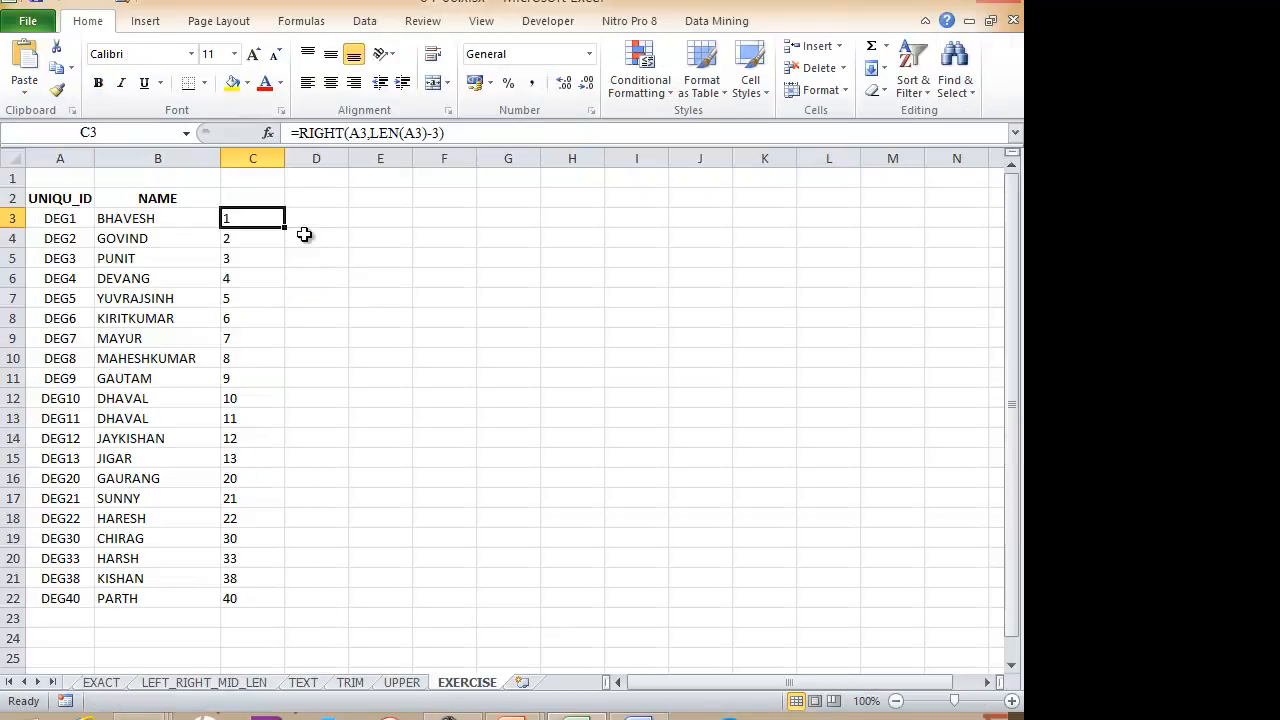
{"action": "left_click", "coordinate": [300, 214]}
{"action": "type", "text": "=r"}
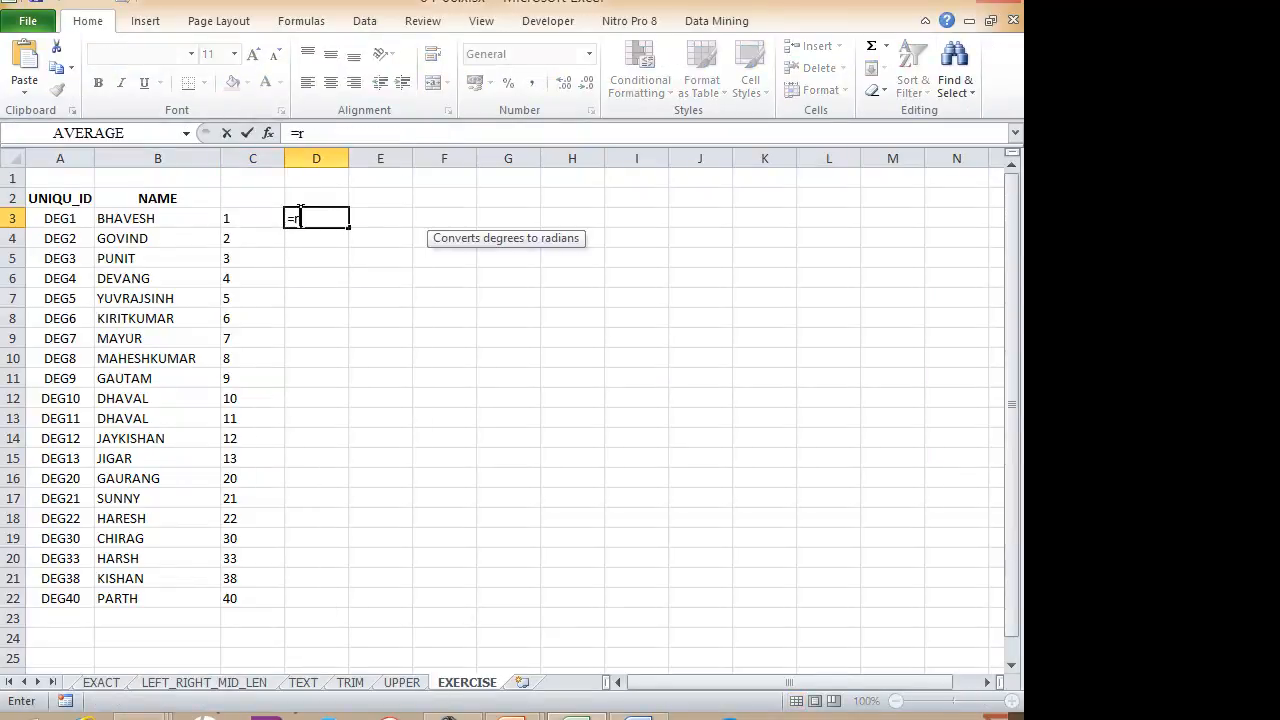
{"action": "type", "text": "ight("}
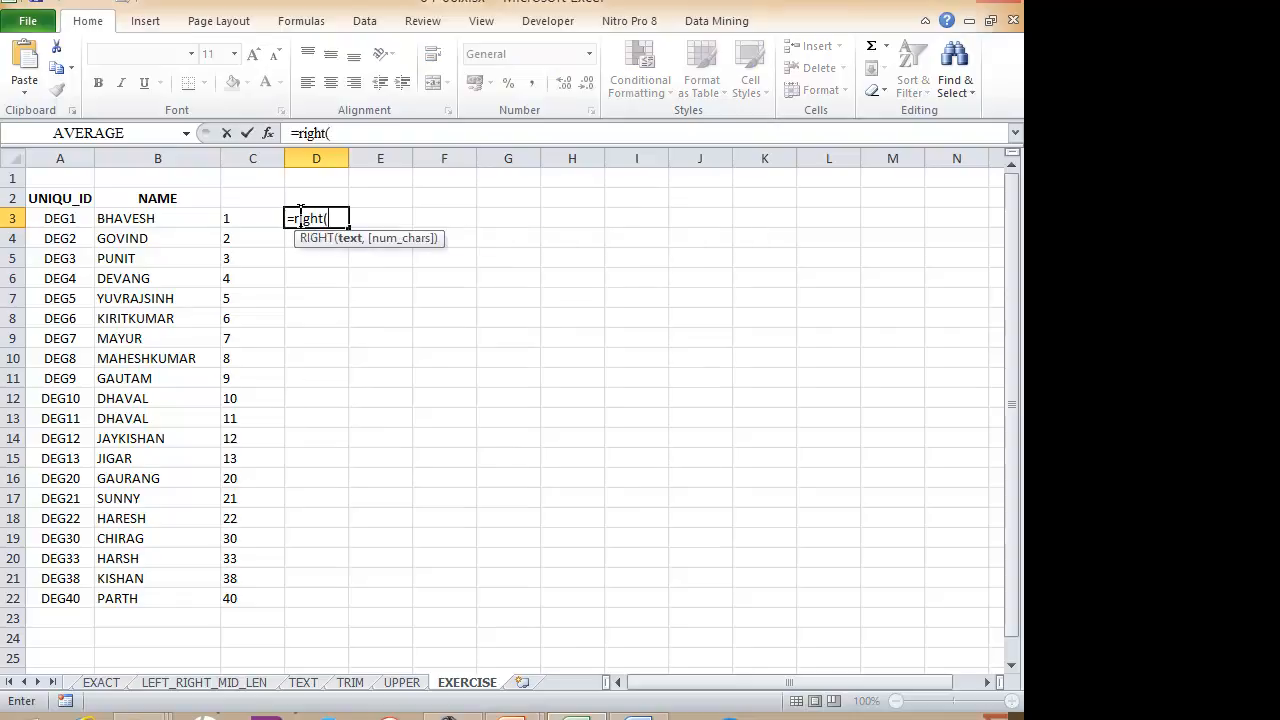
{"action": "left_click", "coordinate": [57, 220]}
{"action": "type", "text": ",3)"}
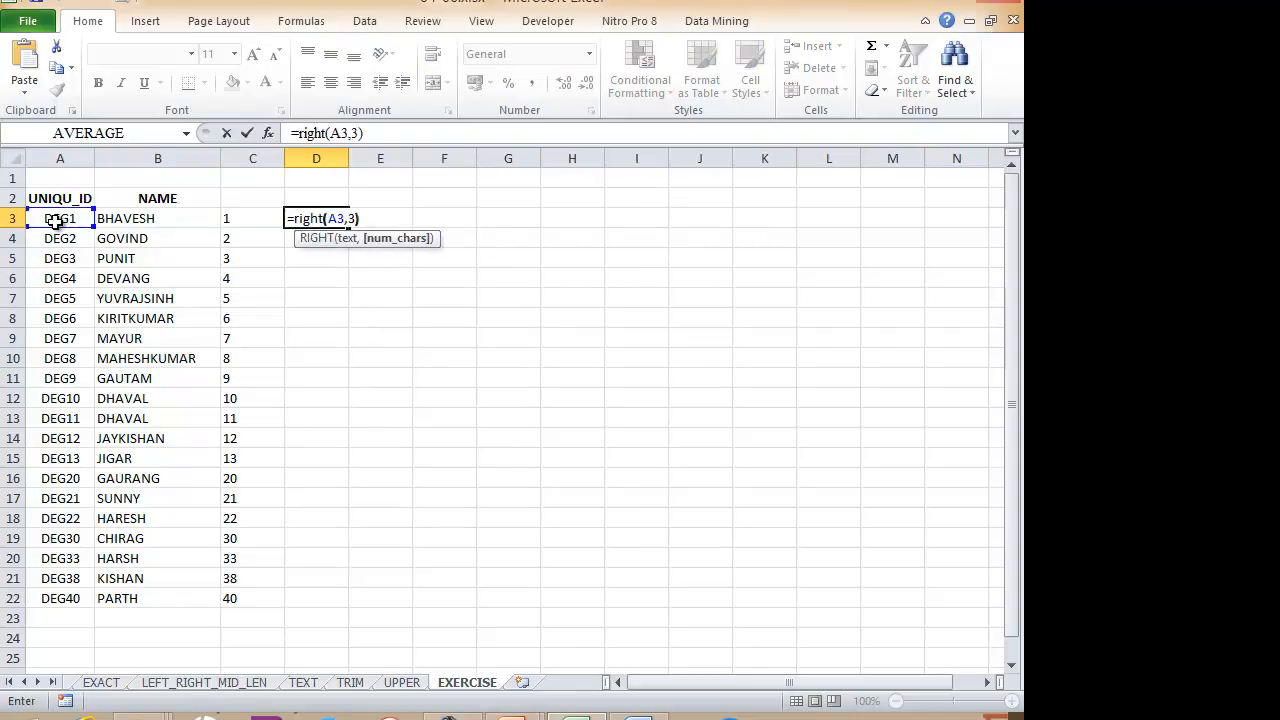
{"action": "key", "text": "Return"}
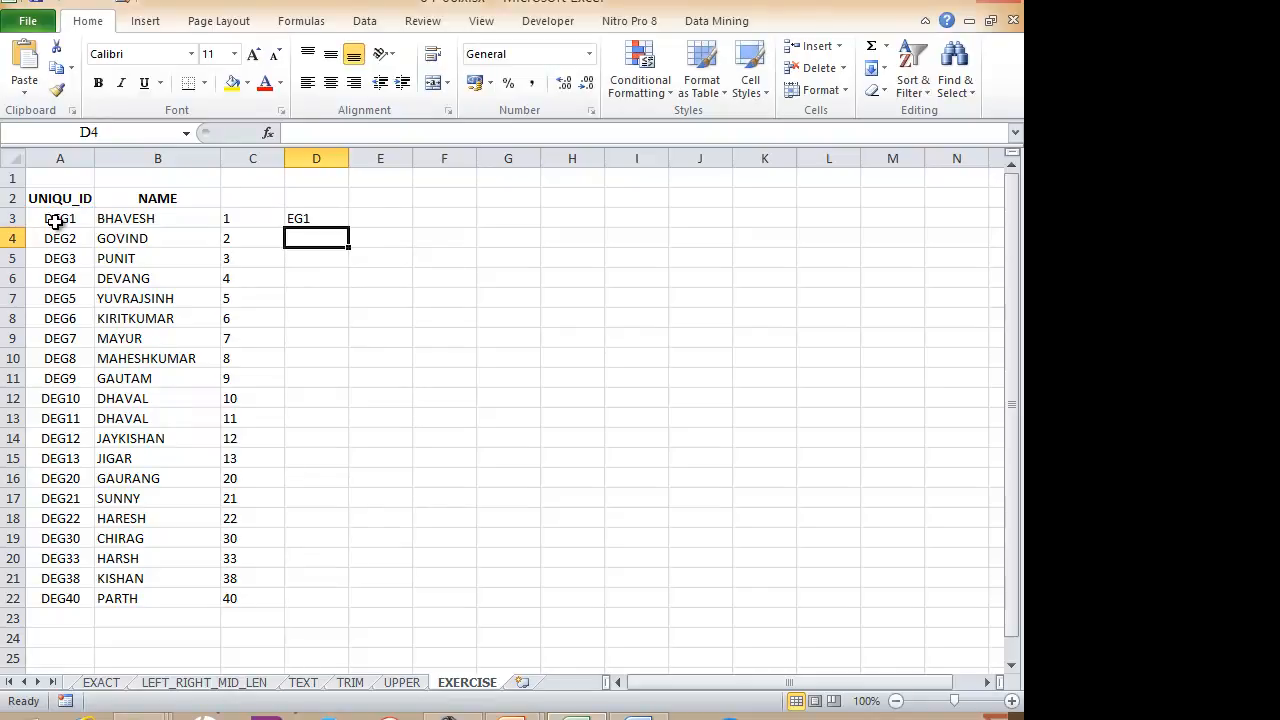
- Replace the RIGHT function with LEFT in D3 so the formula reads =LEFT(A3,3)
{"action": "left_click", "coordinate": [318, 222]}
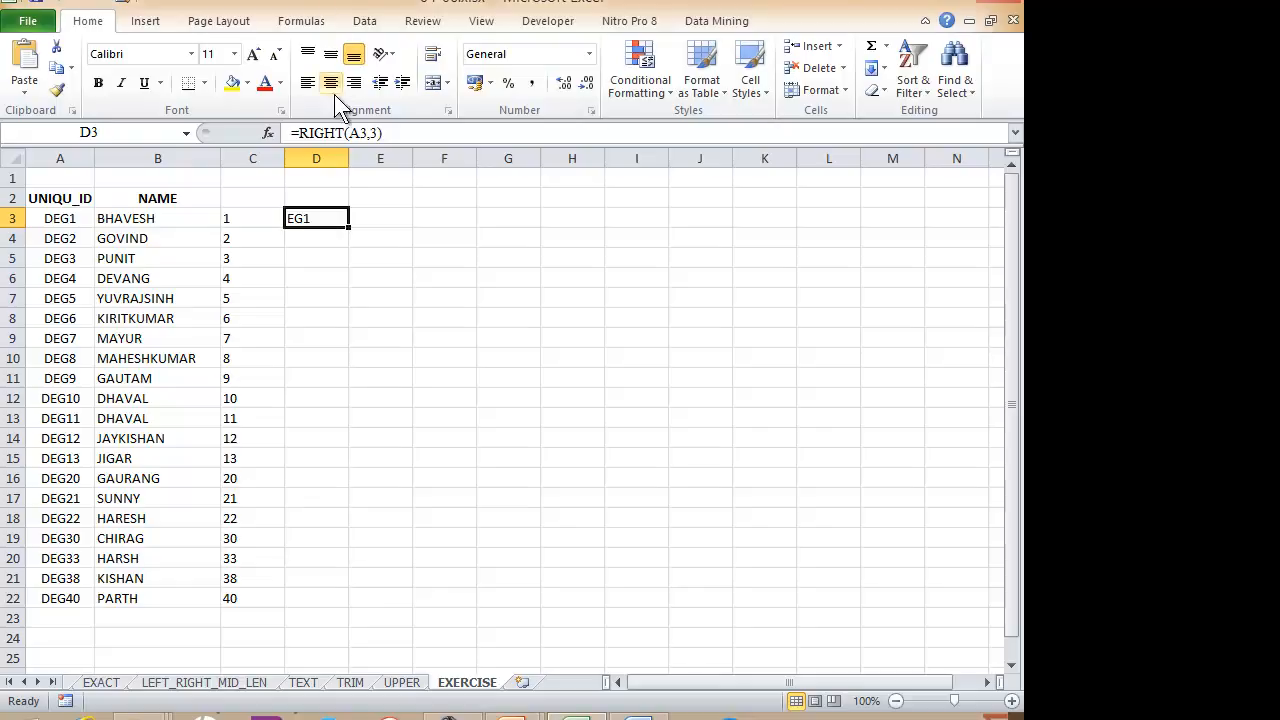
{"action": "left_click", "coordinate": [339, 133]}
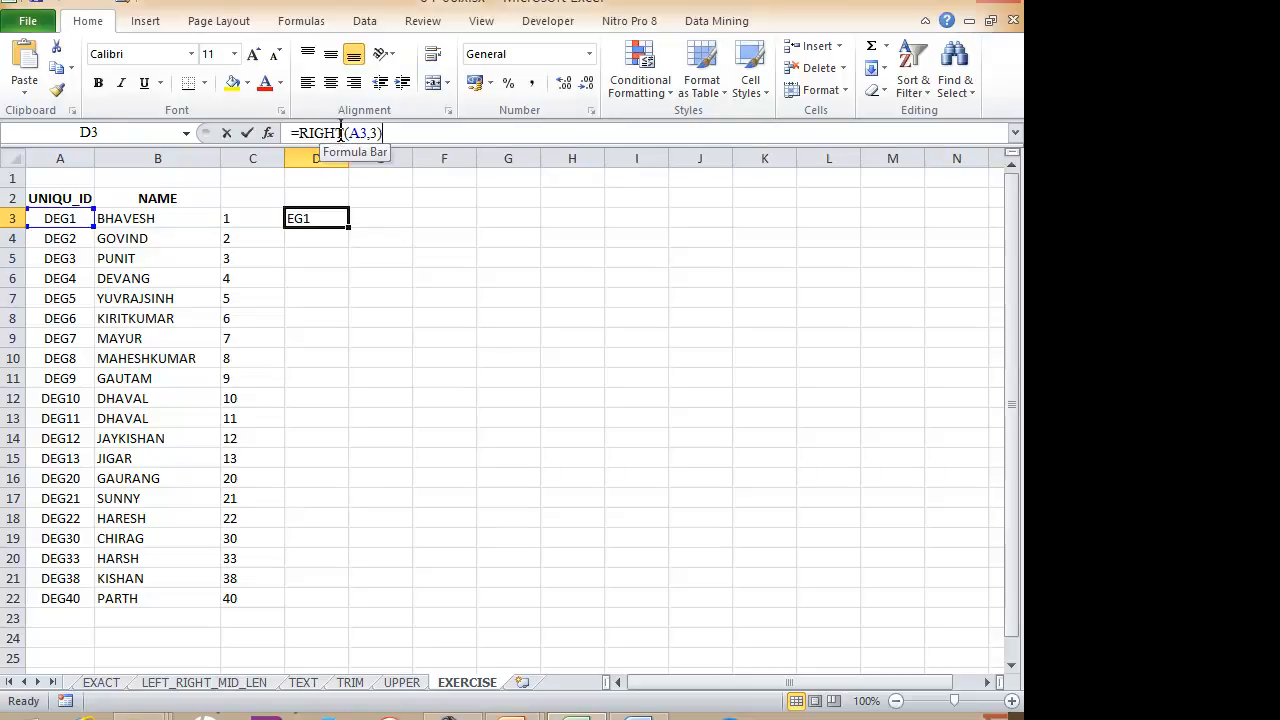
{"action": "left_click_drag", "start_coordinate": [343, 133], "coordinate": [301, 135]}
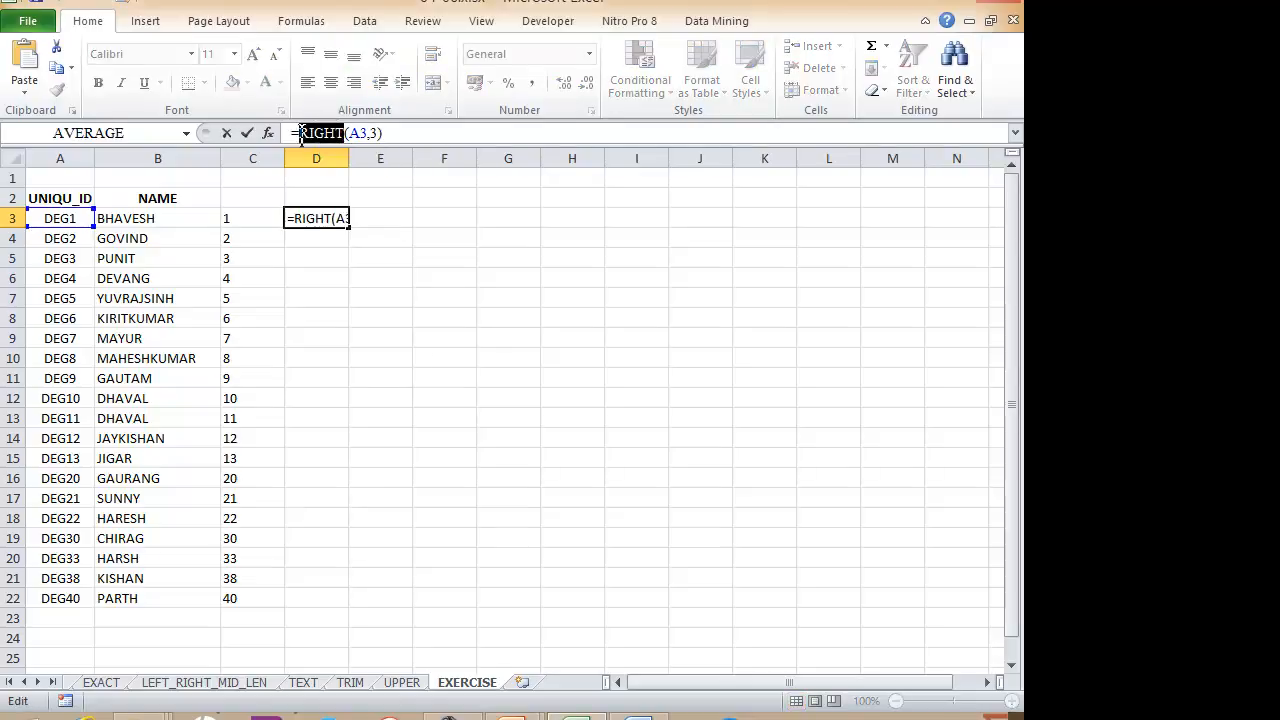
{"action": "type", "text": "LEFT"}
{"action": "key", "text": "Return"}
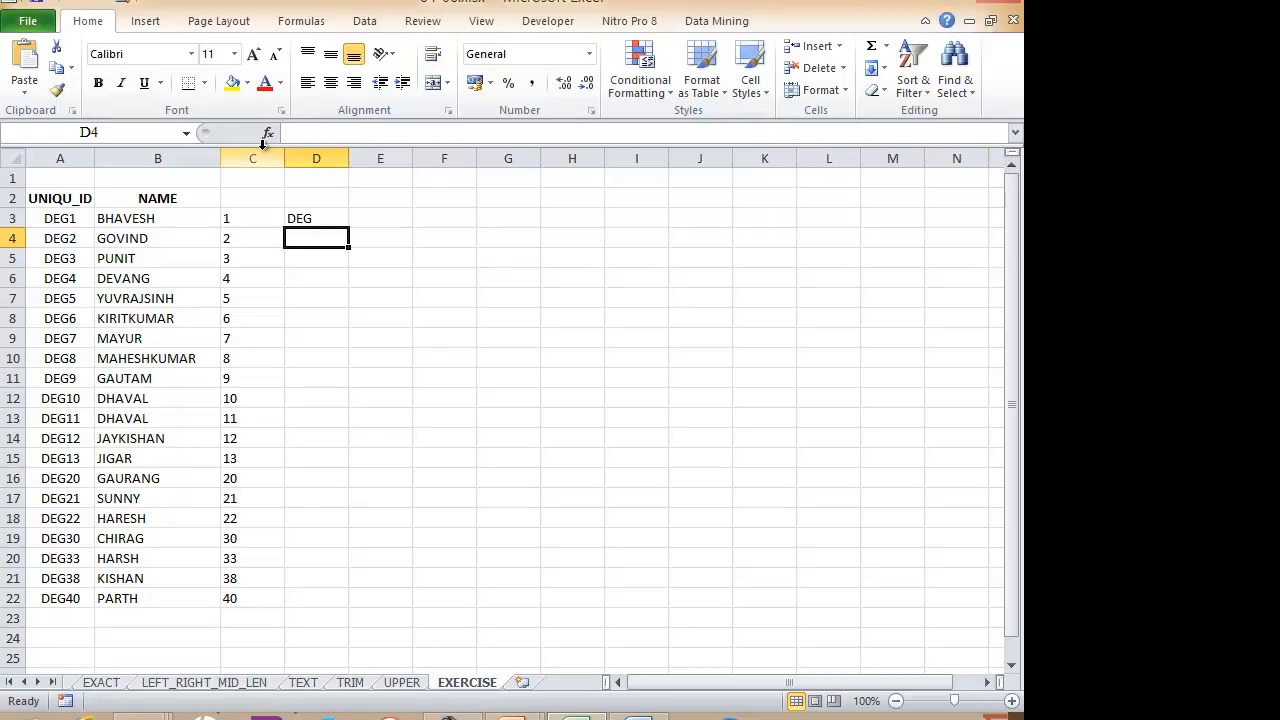
- Switch to Word, highlight LEN(A3) and the full LEN(A3)-3 argument of the formula, and return to Excel
{"action": "left_click", "coordinate": [639, 716]}
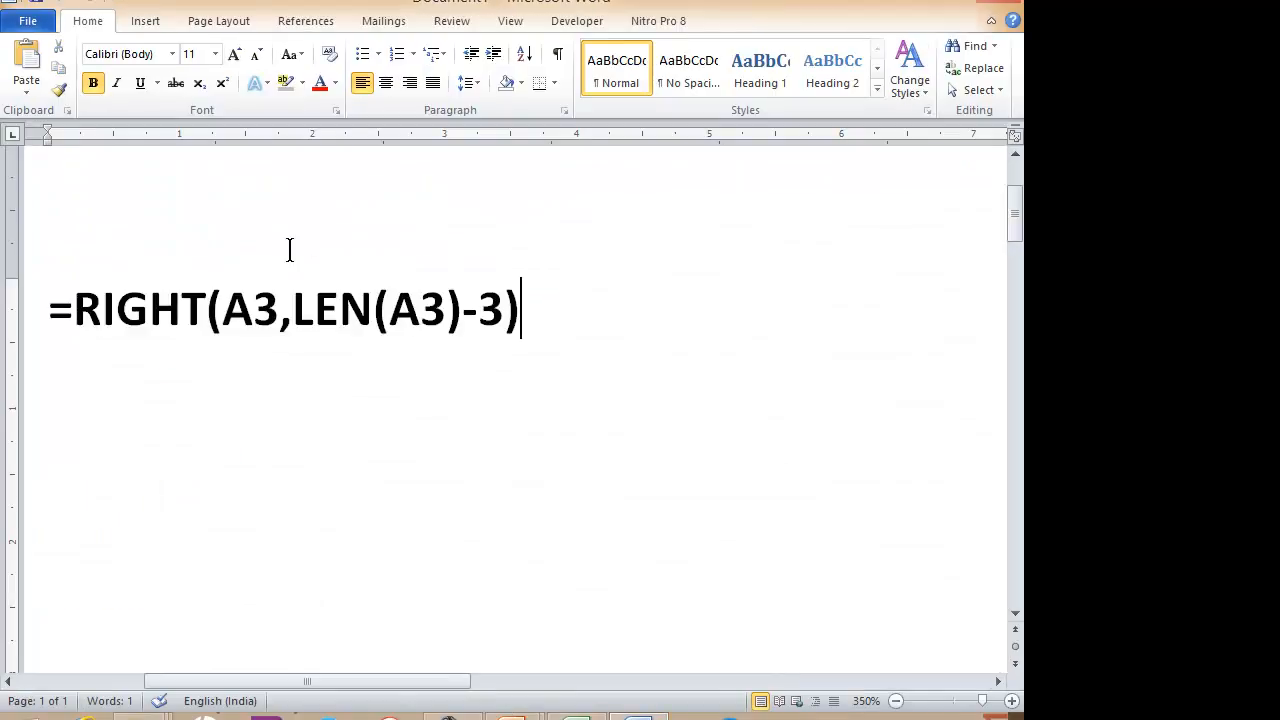
{"action": "left_click_drag", "start_coordinate": [295, 310], "coordinate": [449, 314]}
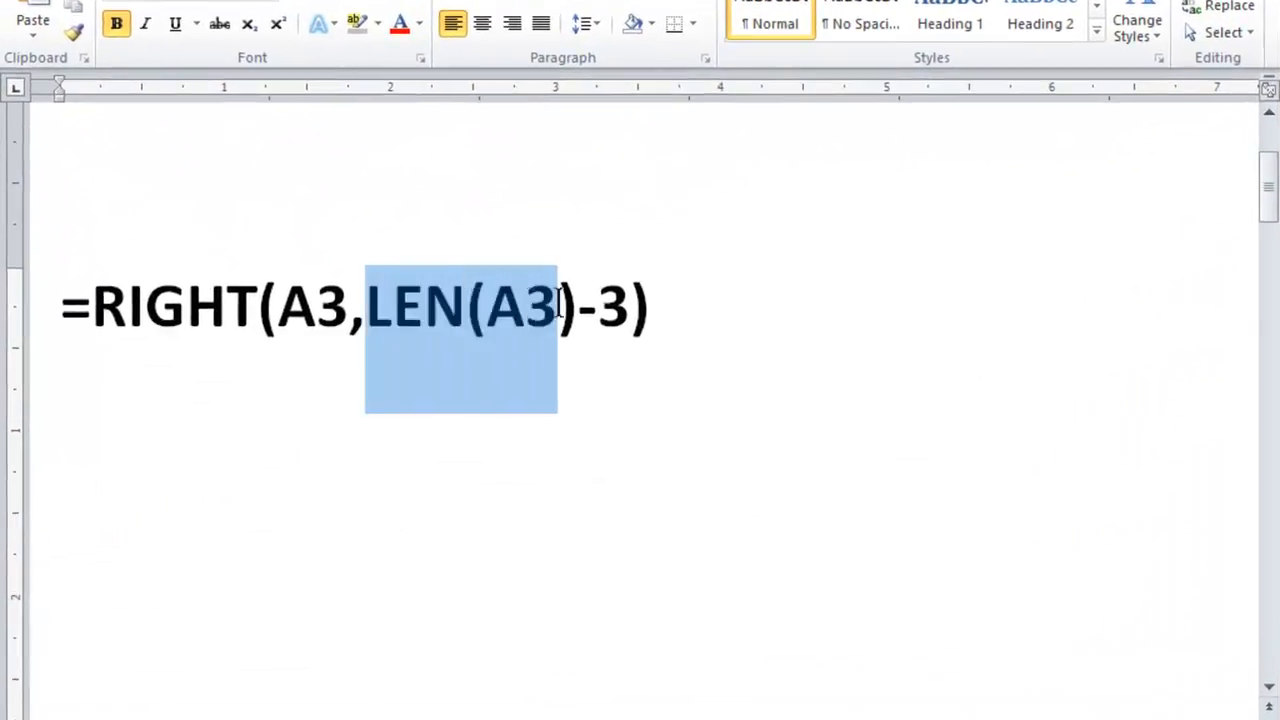
{"action": "left_click_drag", "start_coordinate": [560, 310], "coordinate": [630, 310]}
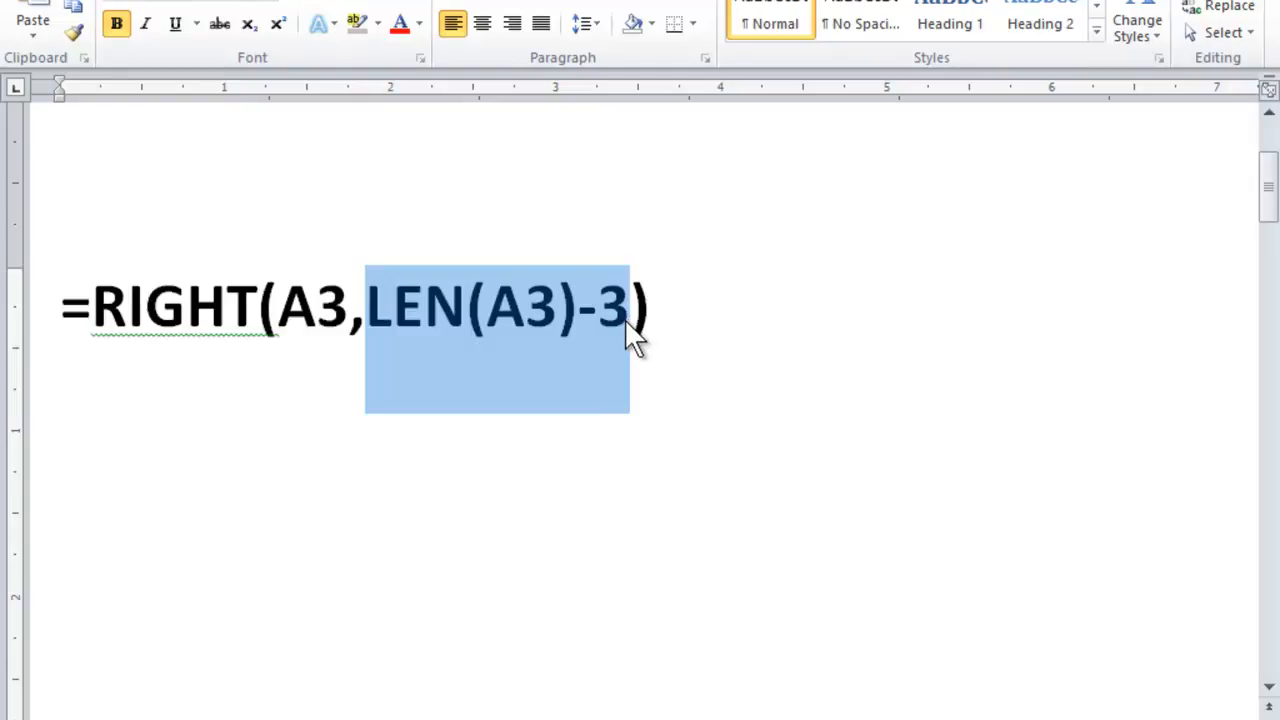
{"action": "left_click", "coordinate": [685, 311]}
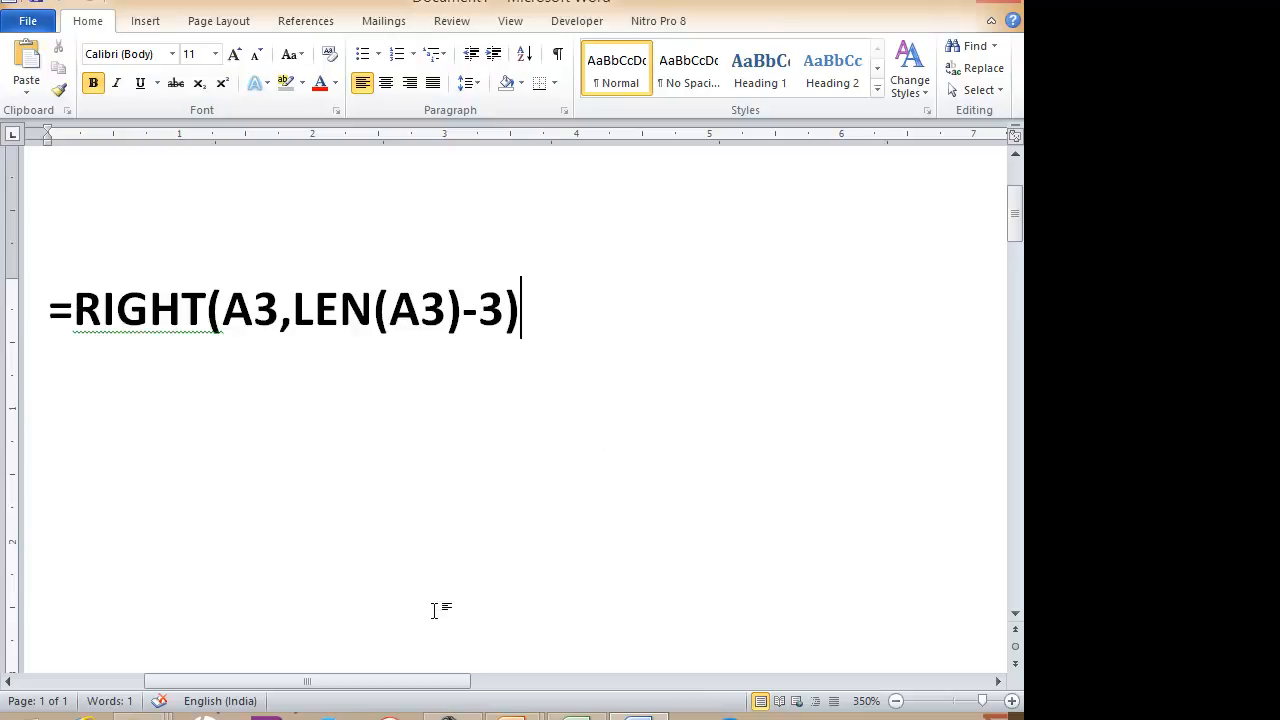
{"action": "left_click", "coordinate": [576, 715]}
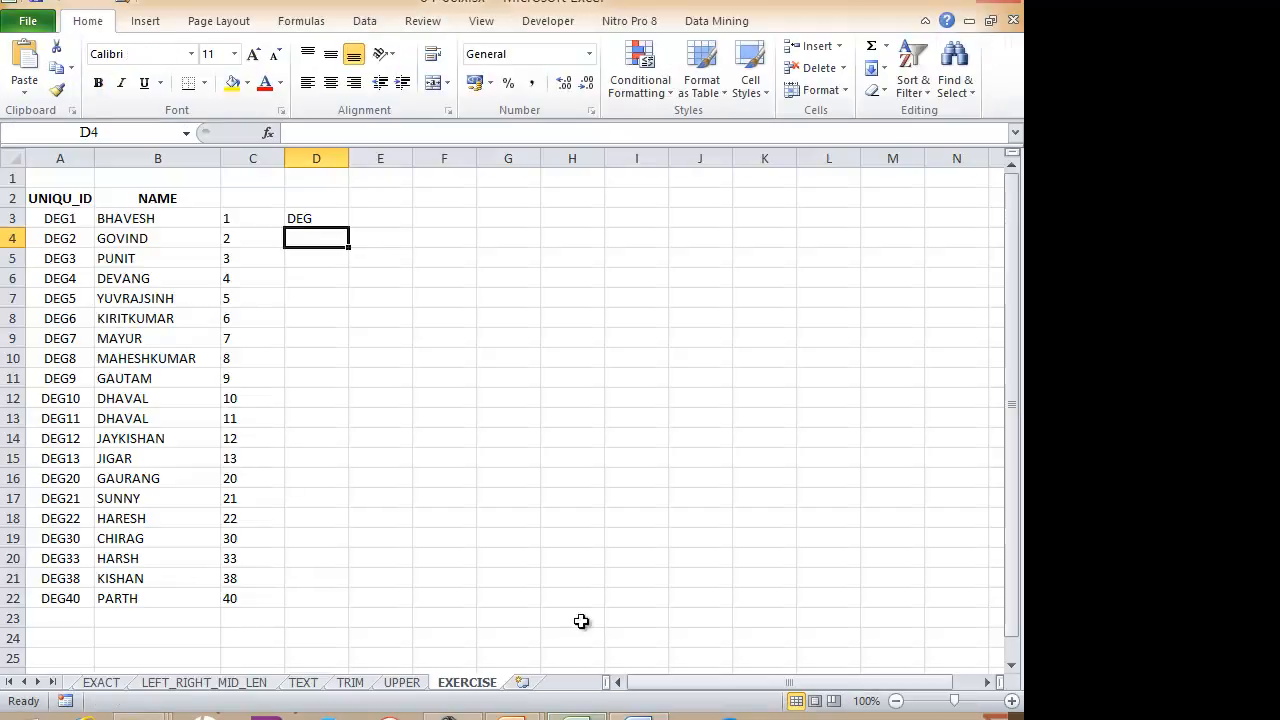
- Overwrite D3 with the formula =MID(A3,4,2) and fill it down through D22
{"action": "left_click", "coordinate": [333, 217]}
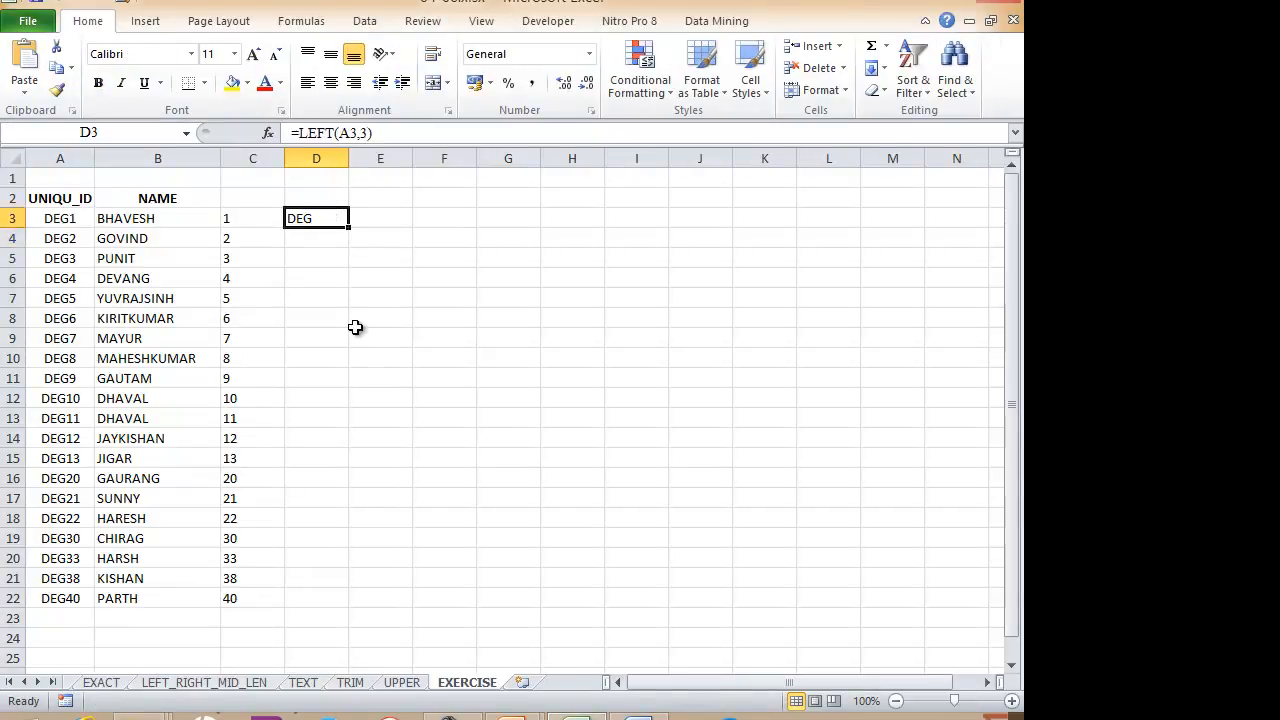
{"action": "left_click", "coordinate": [376, 215]}
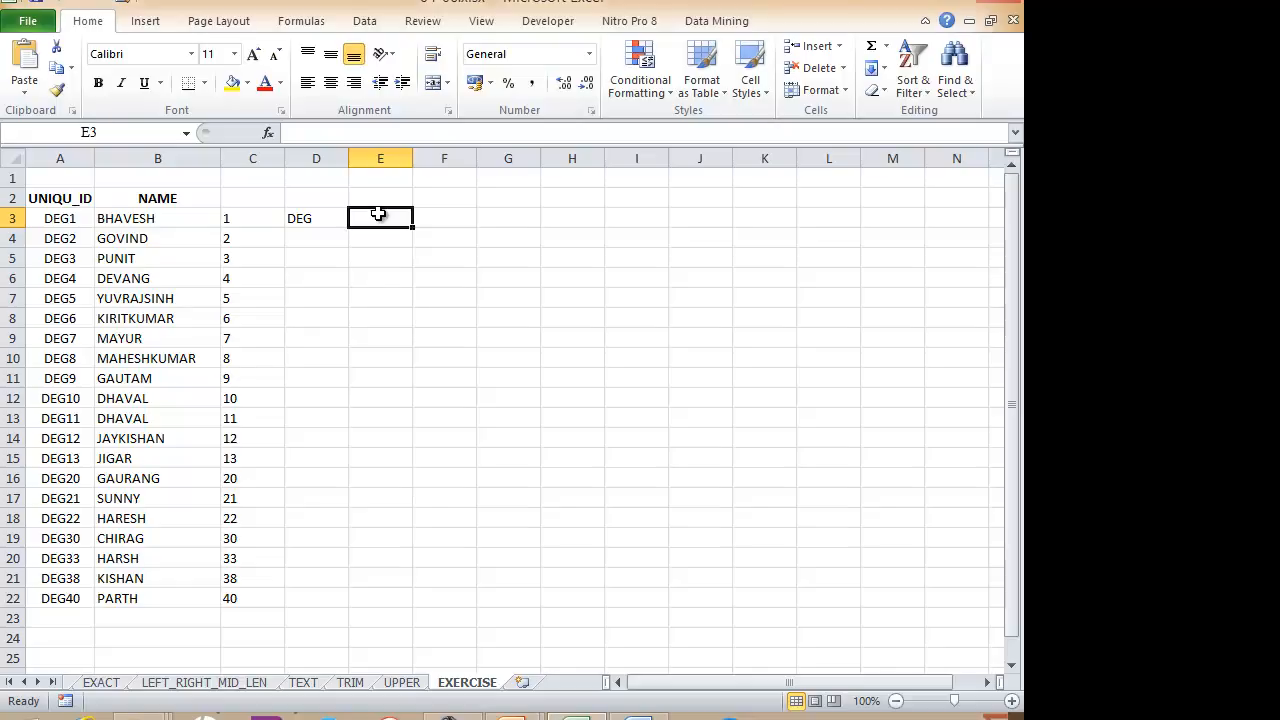
{"action": "left_click", "coordinate": [317, 222]}
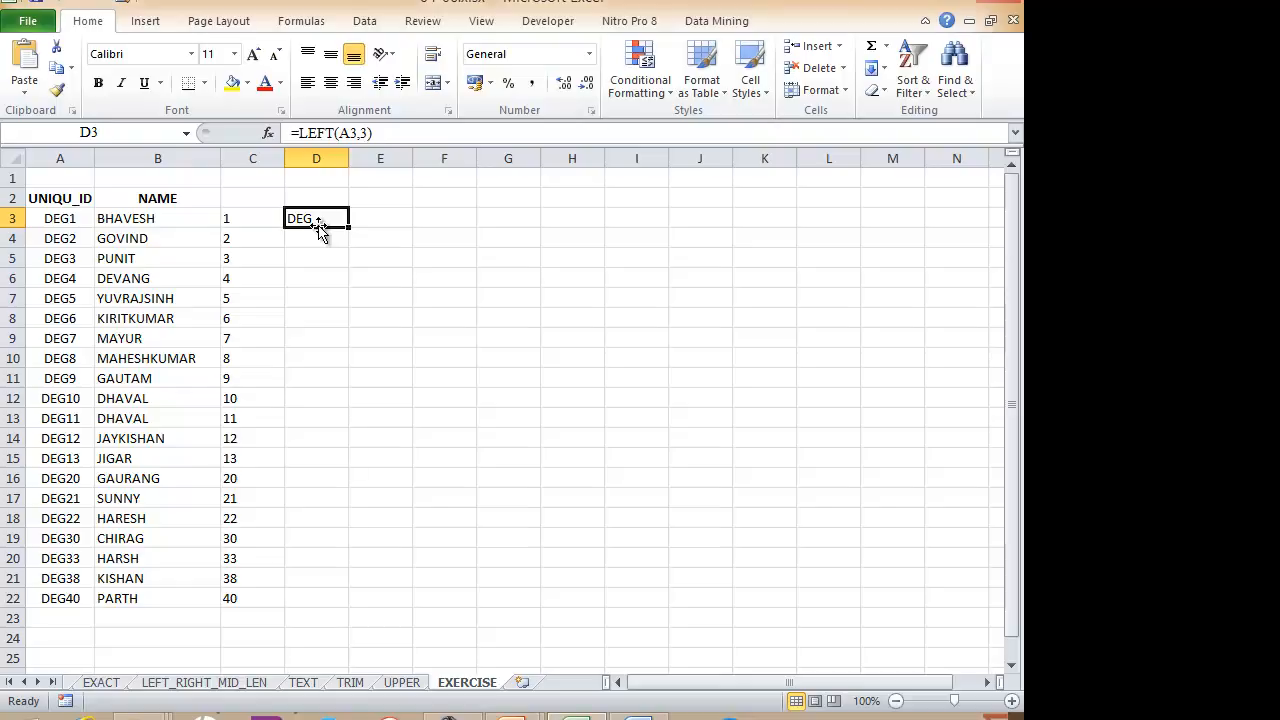
{"action": "type", "text": "="}
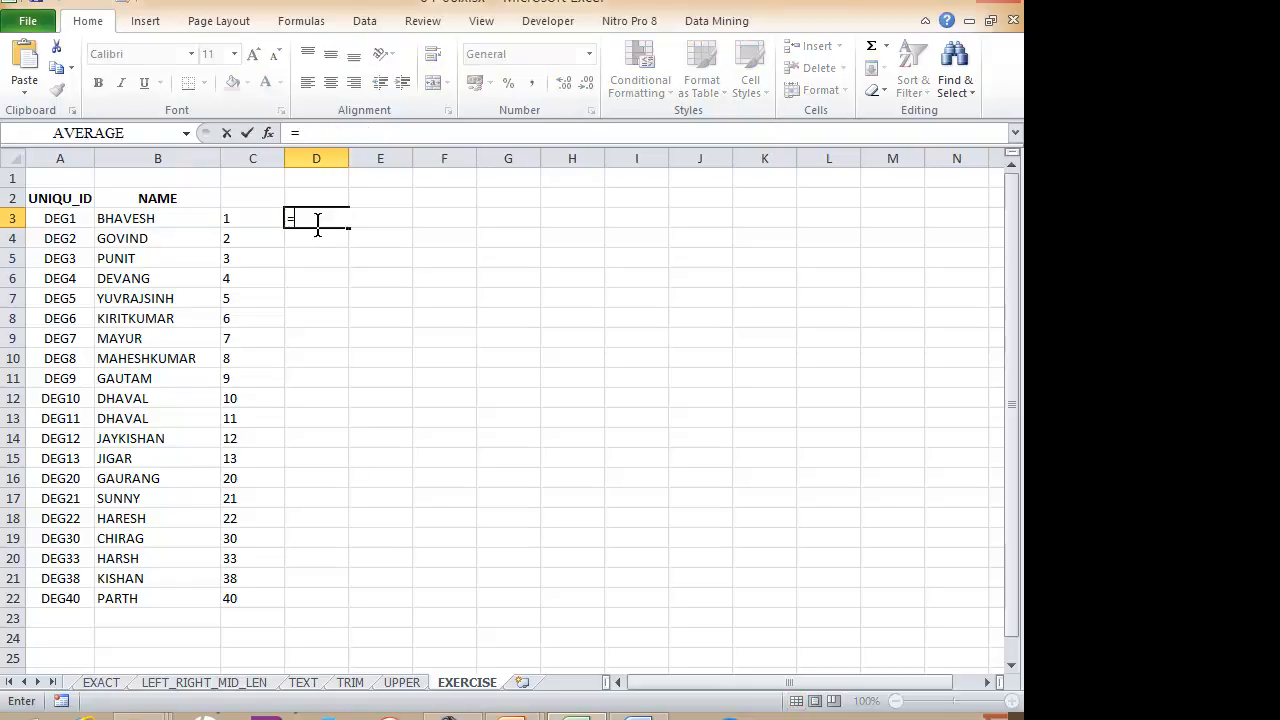
{"action": "type", "text": "mid("}
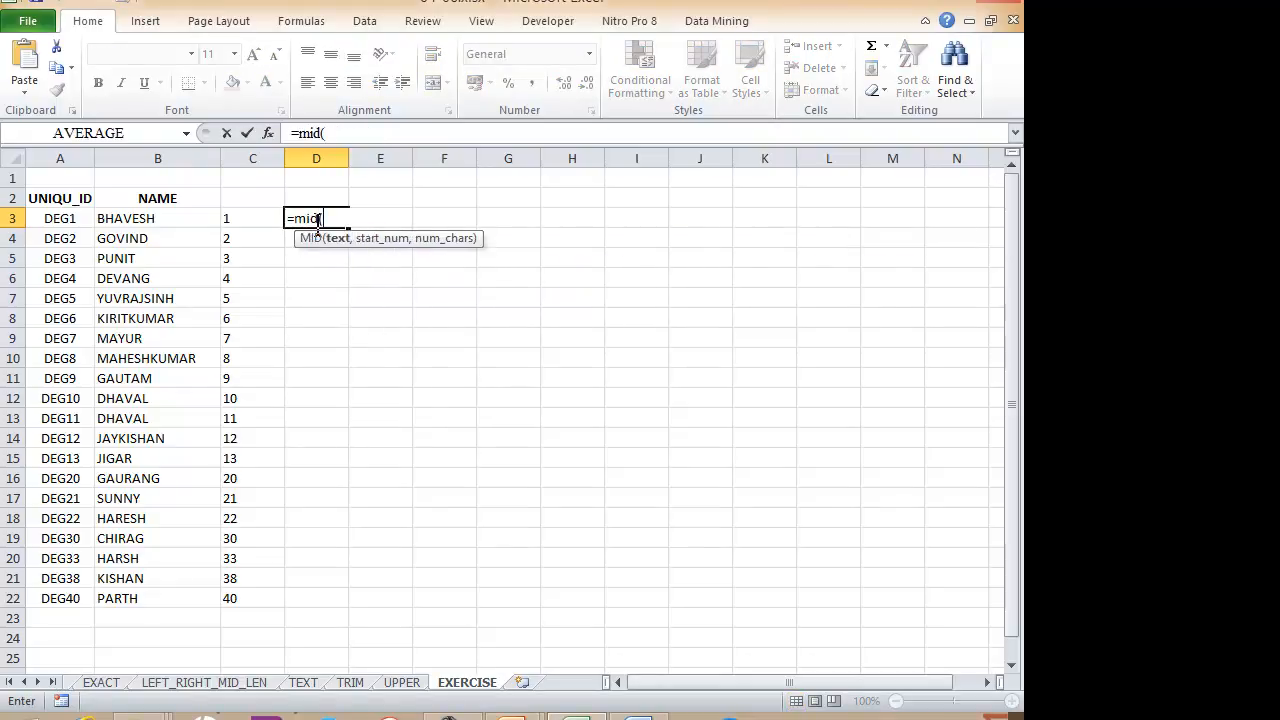
{"action": "left_click", "coordinate": [58, 218]}
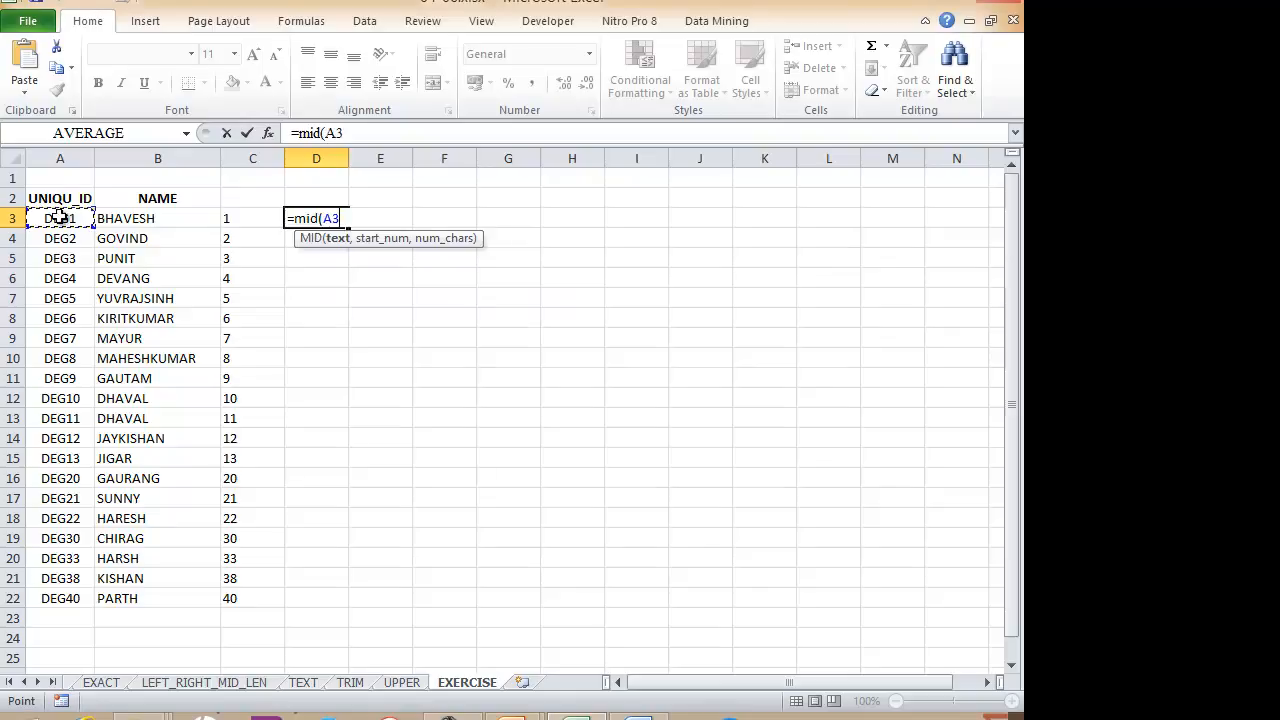
{"action": "type", "text": ","}
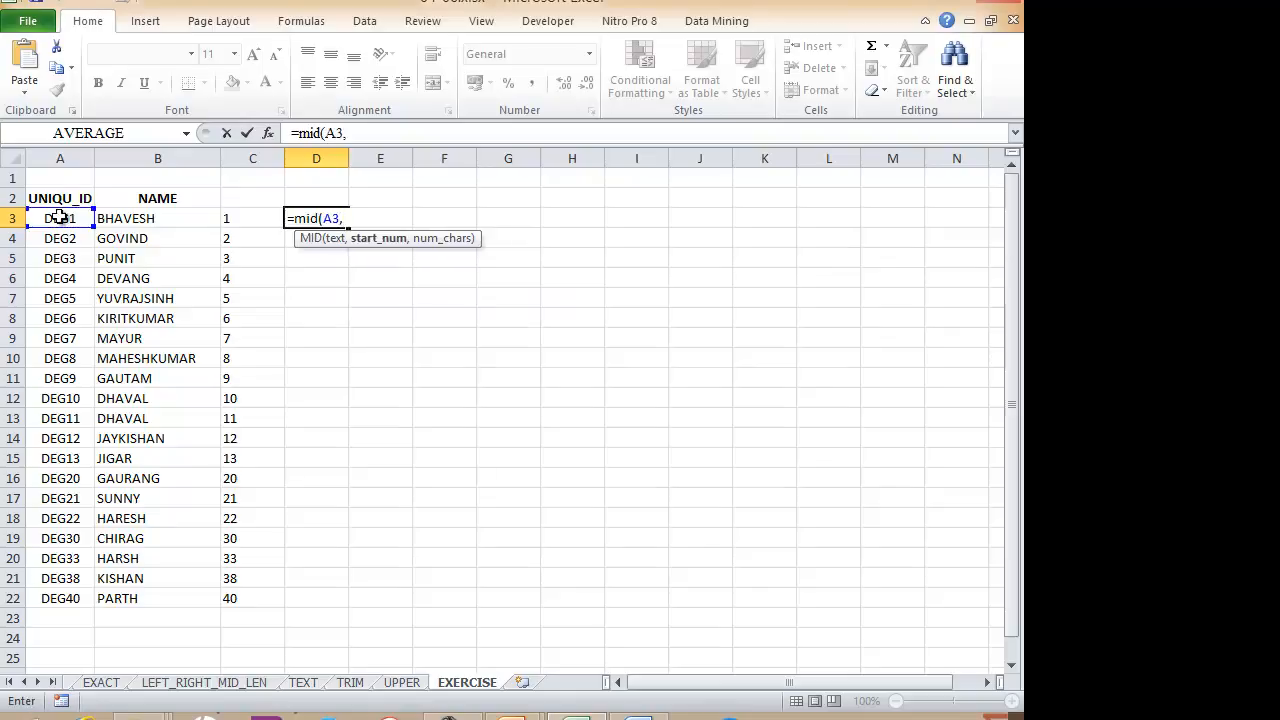
{"action": "type", "text": "4"}
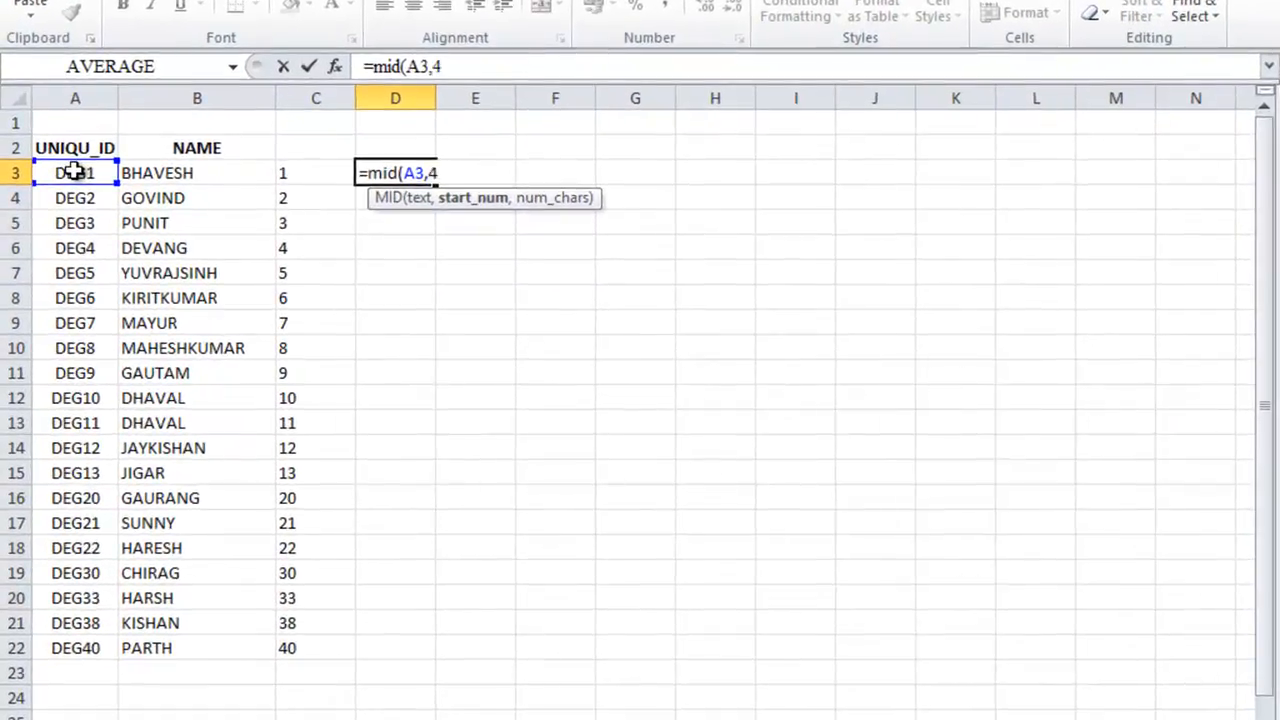
{"action": "type", "text": ","}
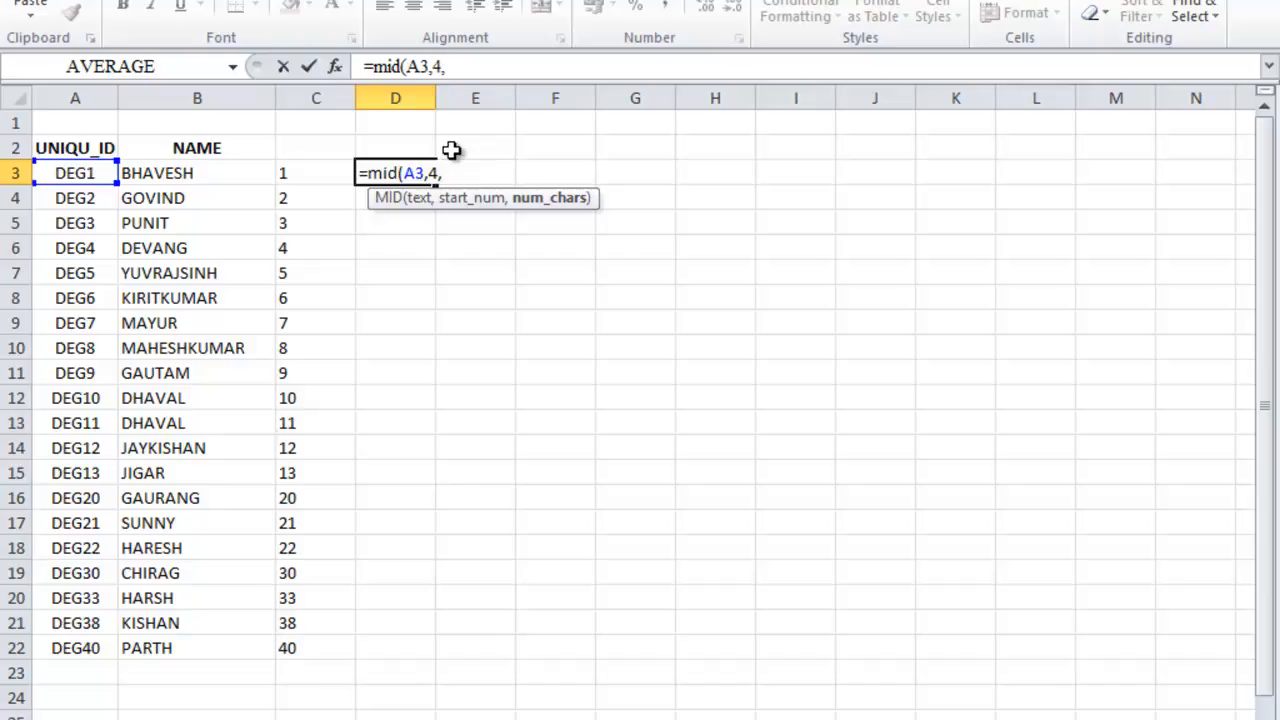
{"action": "type", "text": "2)"}
{"action": "key", "text": "Return"}
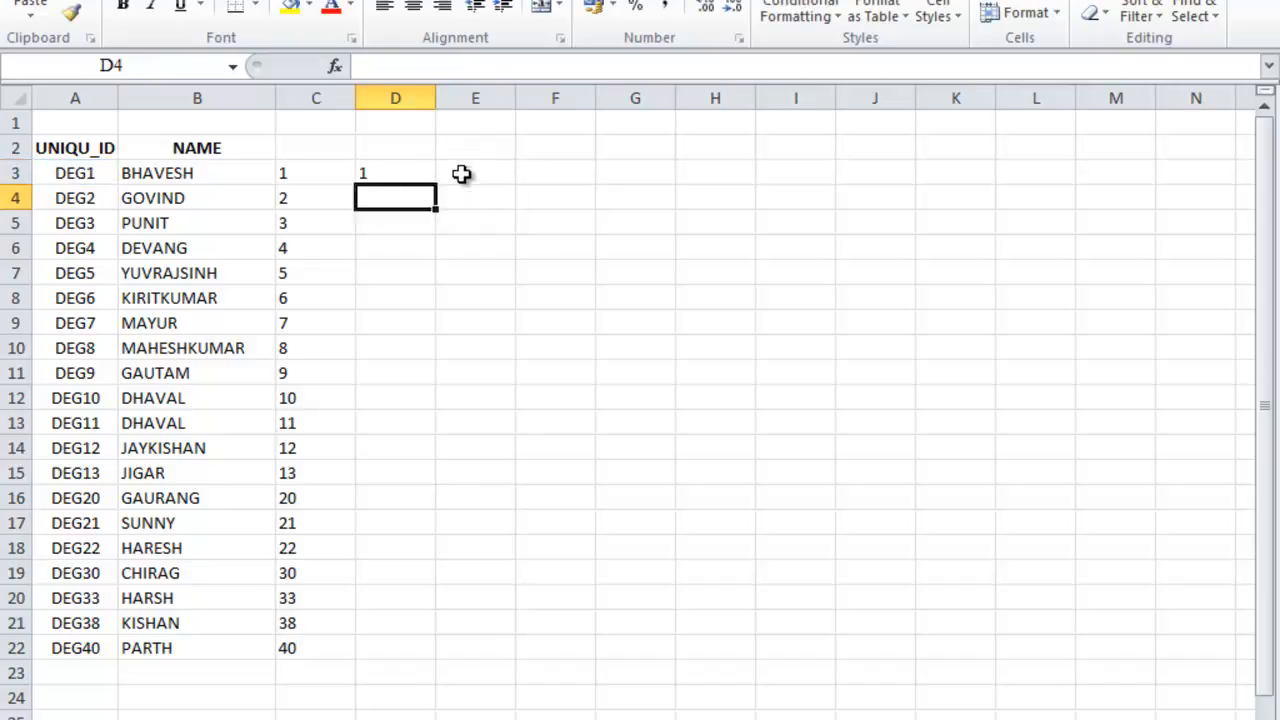
{"action": "left_click", "coordinate": [418, 176]}
{"action": "left_click_drag", "start_coordinate": [437, 185], "coordinate": [414, 662]}
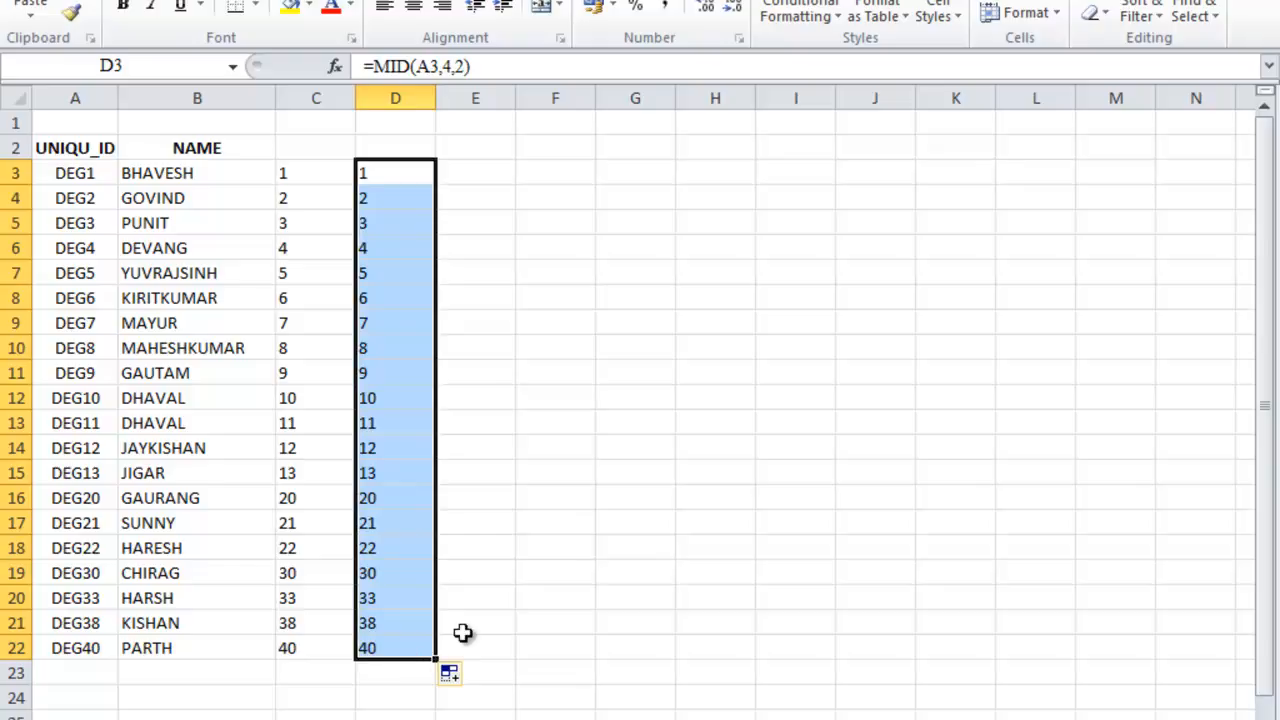
- Compare the MID results in D3:D22 with the formula in C3, and switch to the PowerPoint slide show on text functions
{"action": "left_click_drag", "start_coordinate": [409, 174], "coordinate": [390, 637]}
{"action": "left_click", "coordinate": [310, 175]}
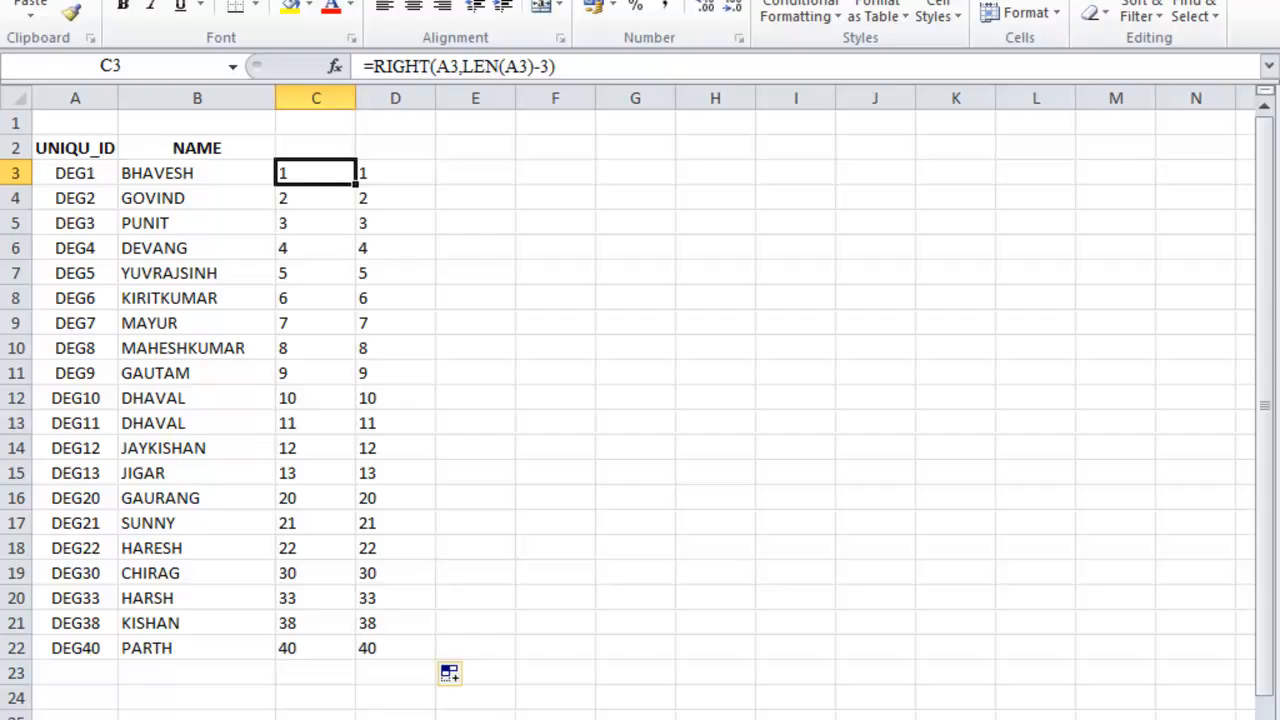
{"action": "left_click", "coordinate": [777, 680]}
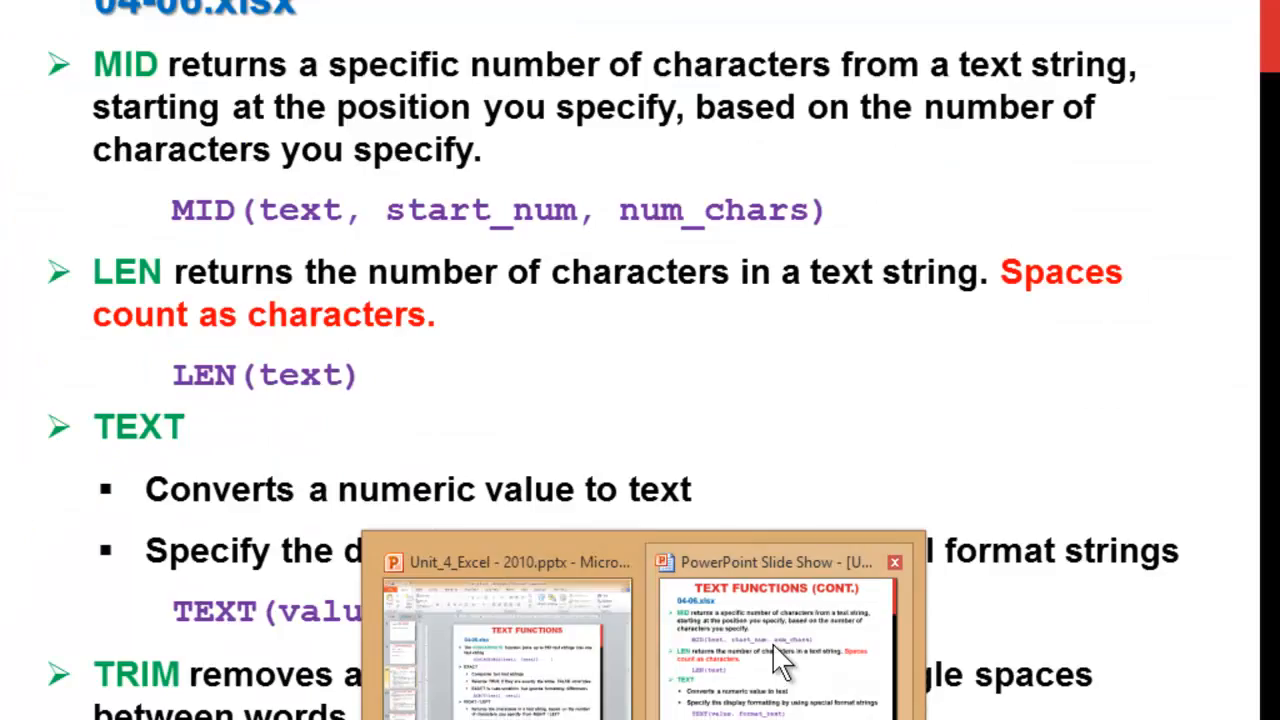
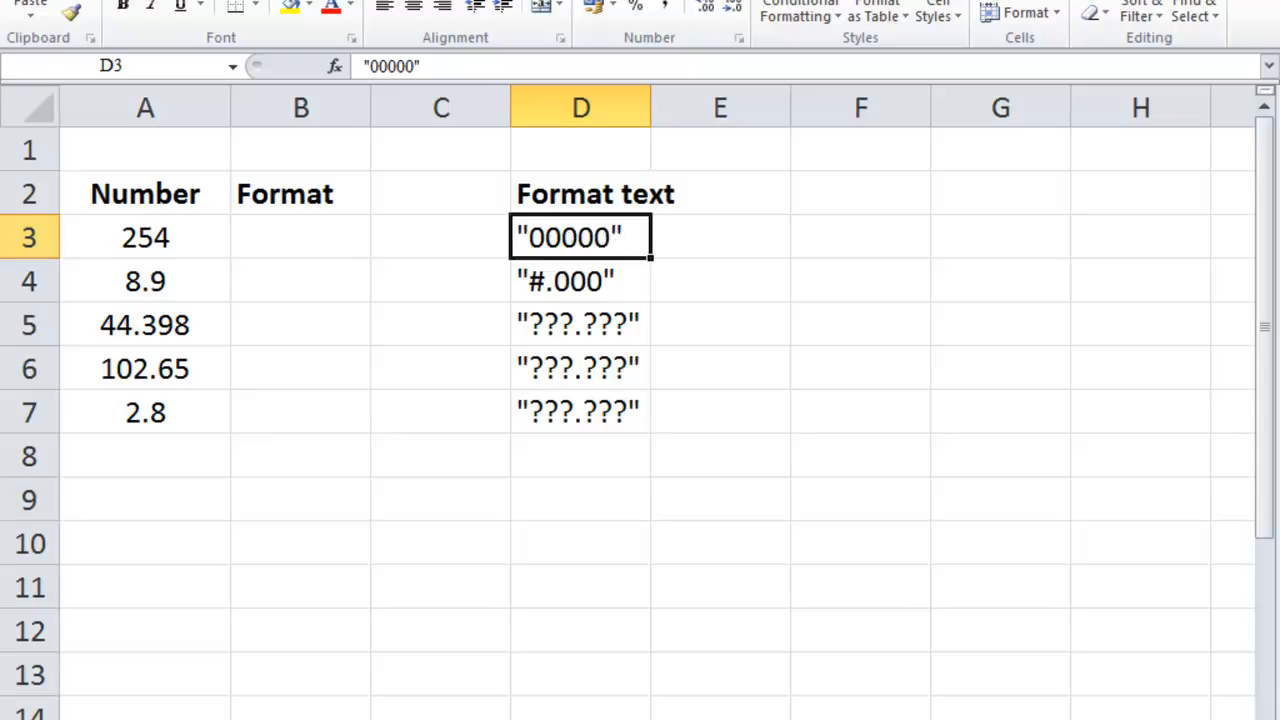
- Enter the formula =TEXT(A3,"00000") in B3 to format the number in A3 as five-digit text
{"action": "left_click", "coordinate": [136, 225]}
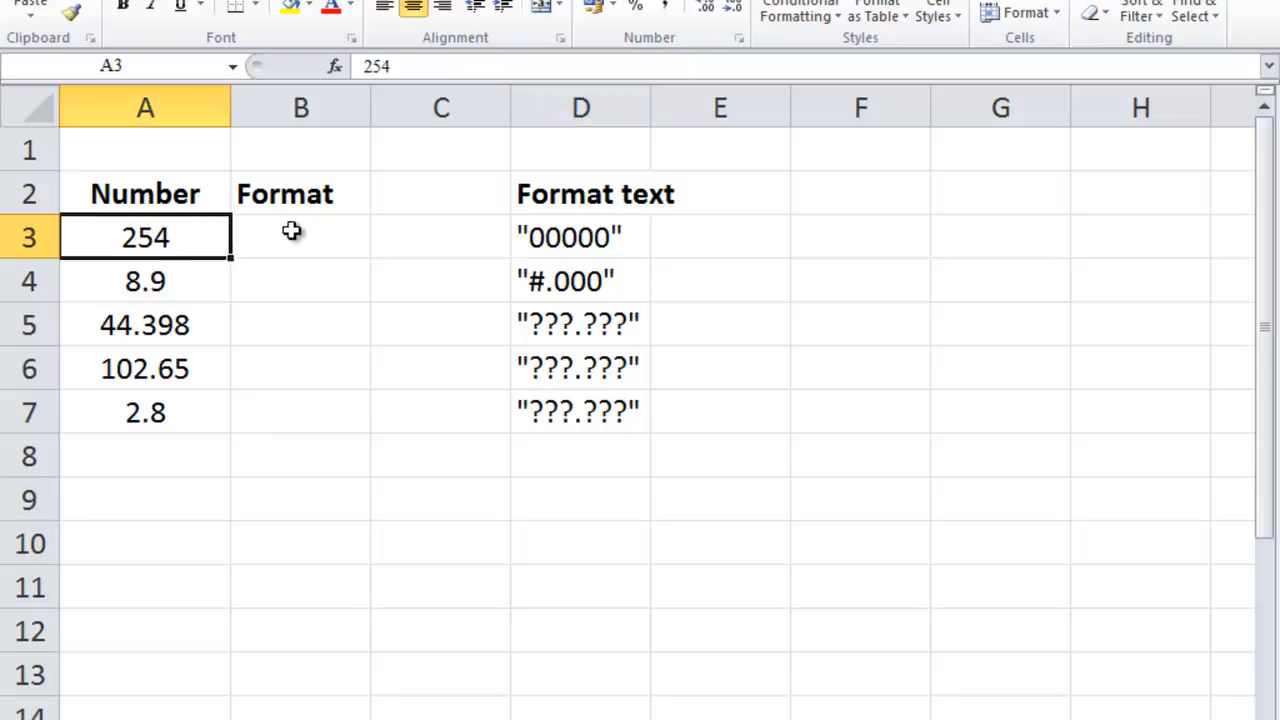
{"action": "left_click", "coordinate": [293, 232]}
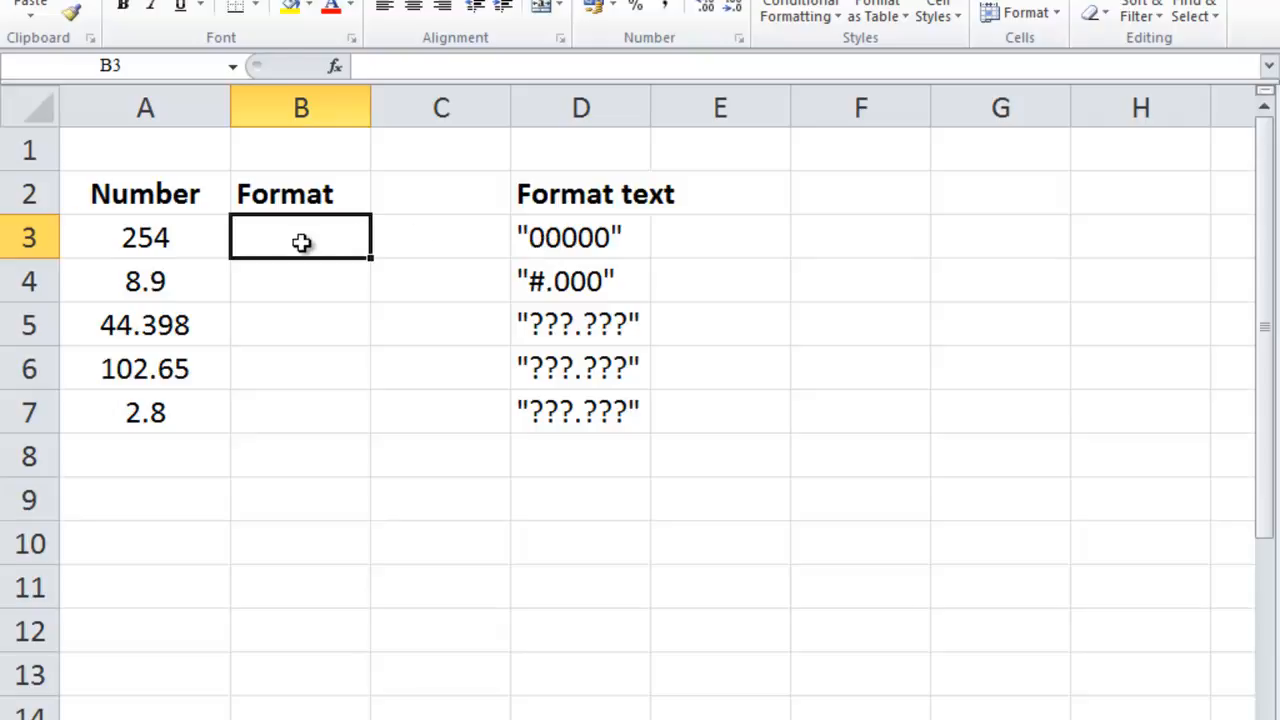
{"action": "type", "text": "=fo"}
{"action": "key", "text": "BackSpace"}
{"action": "key", "text": "BackSpace"}
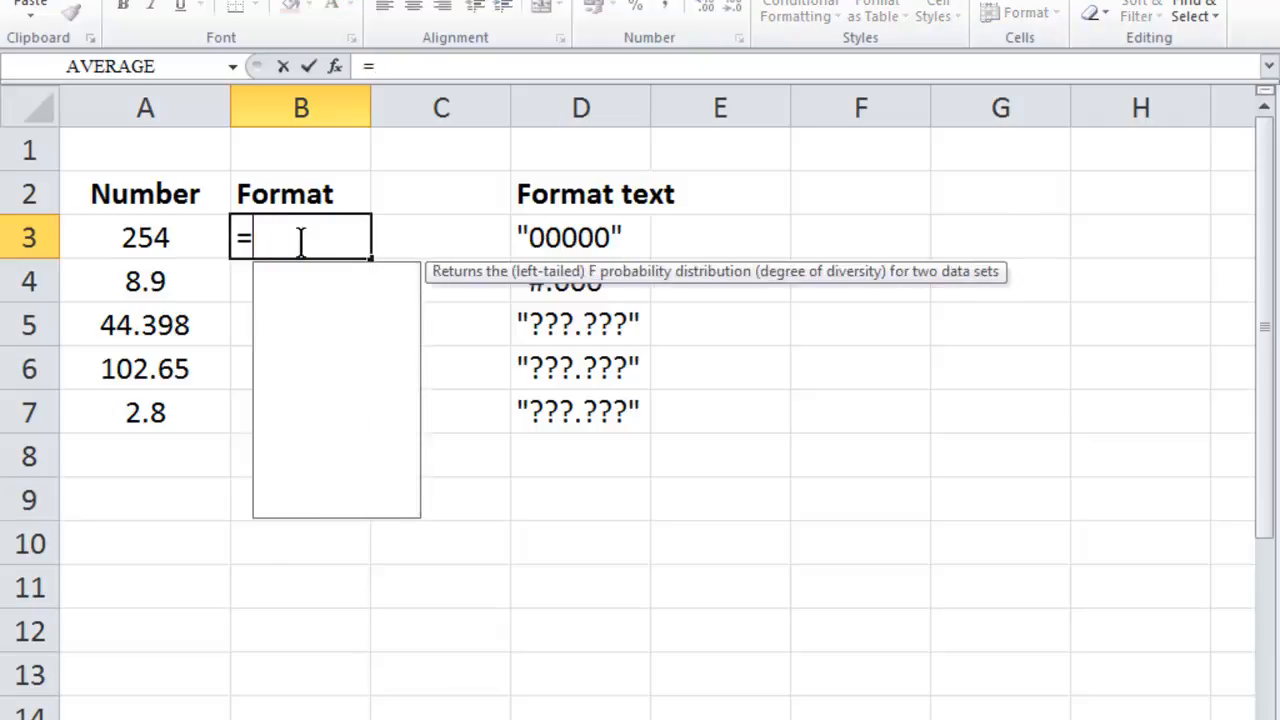
{"action": "type", "text": "text"}
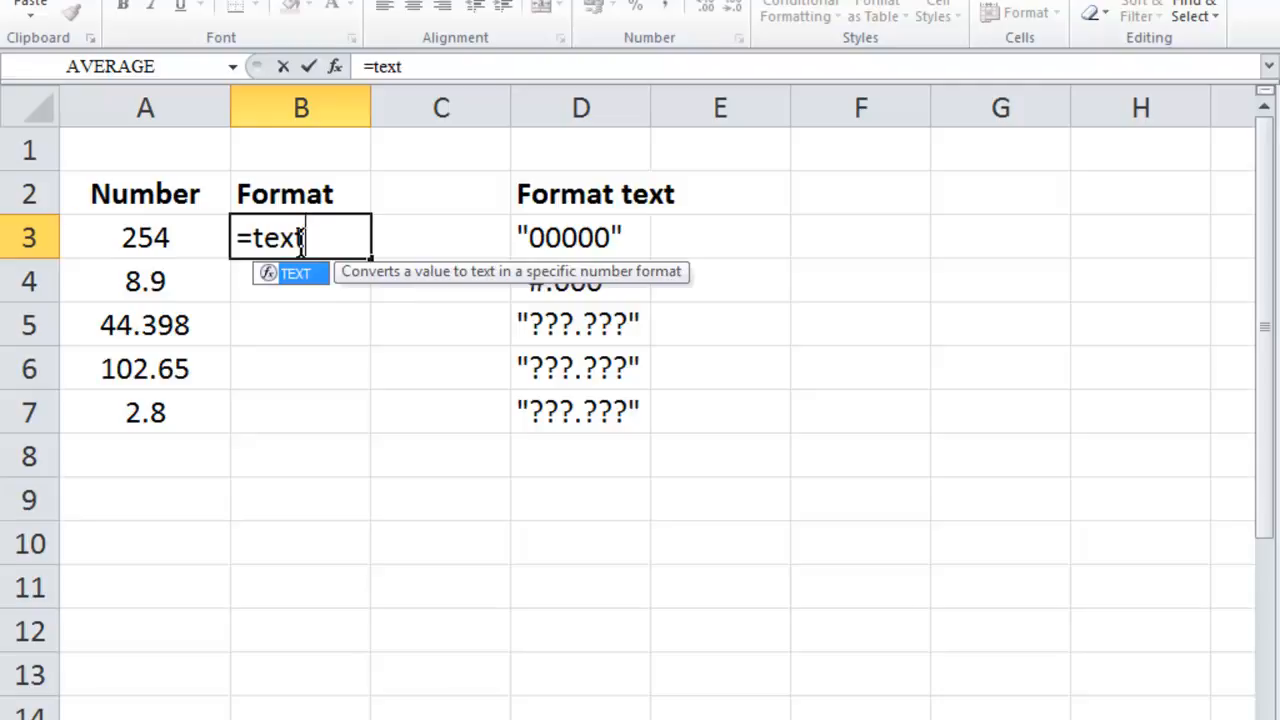
{"action": "type", "text": "("}
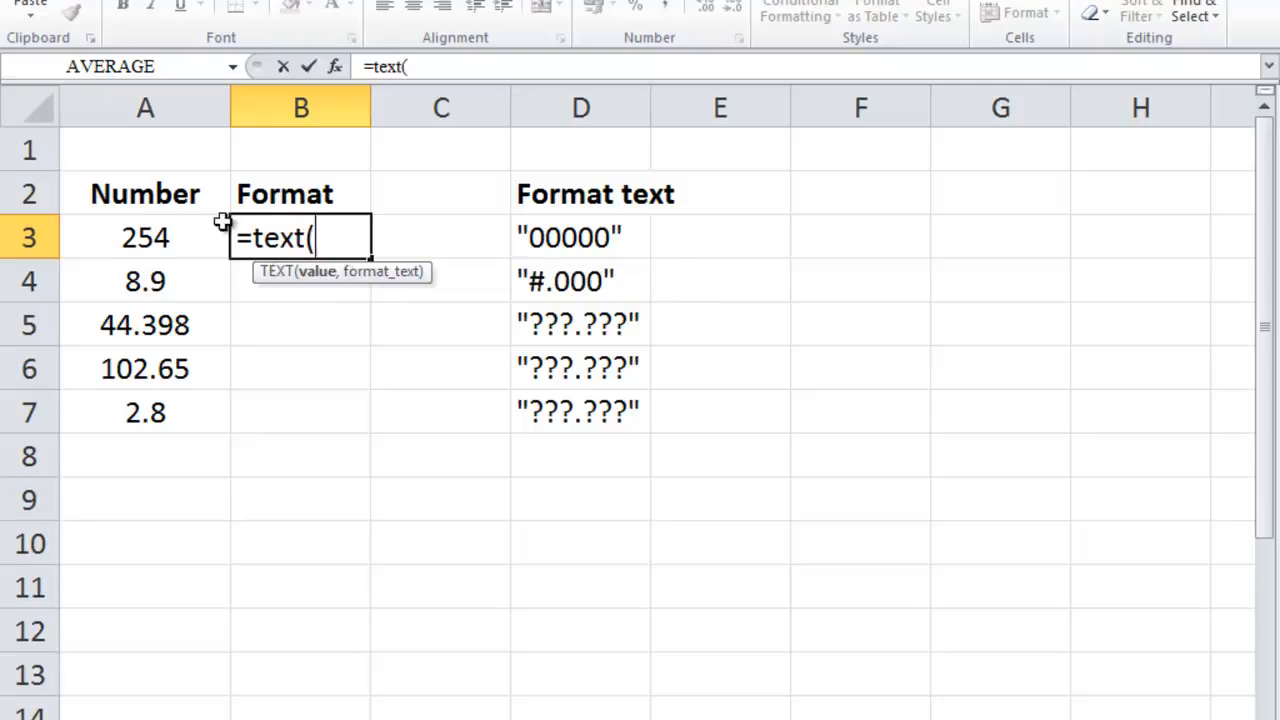
{"action": "left_click", "coordinate": [153, 236]}
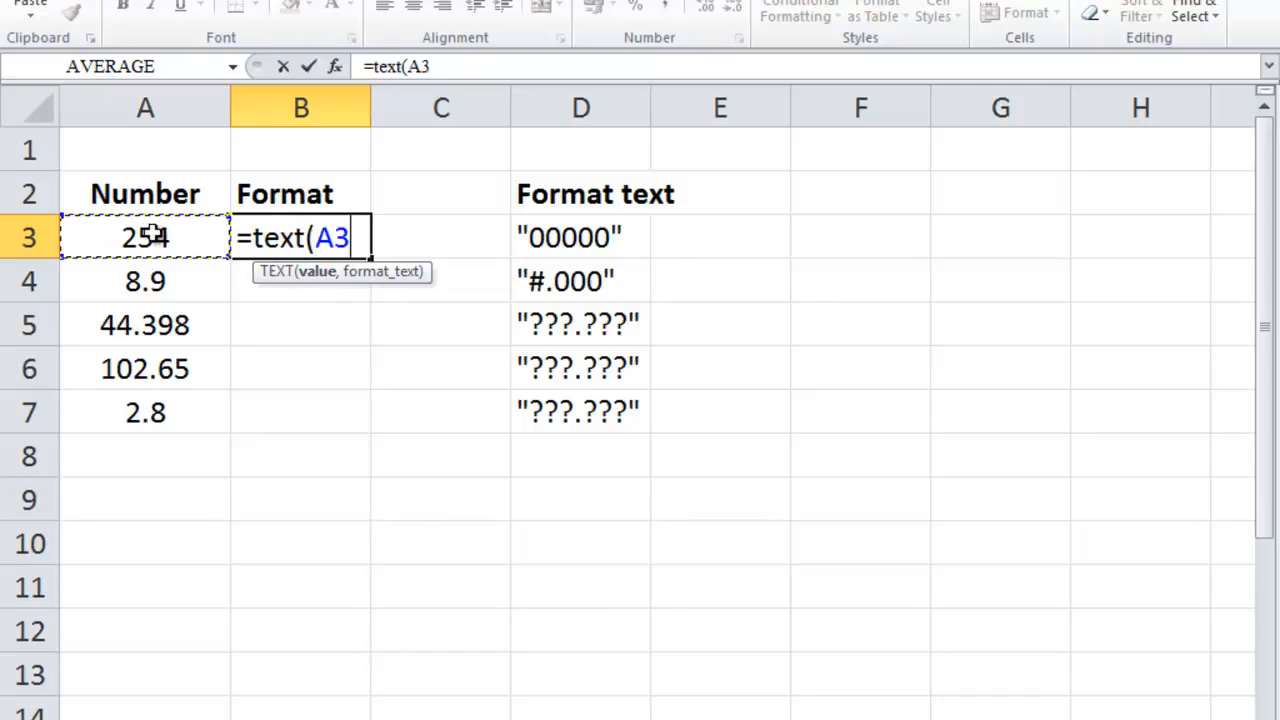
{"action": "type", "text": ","}
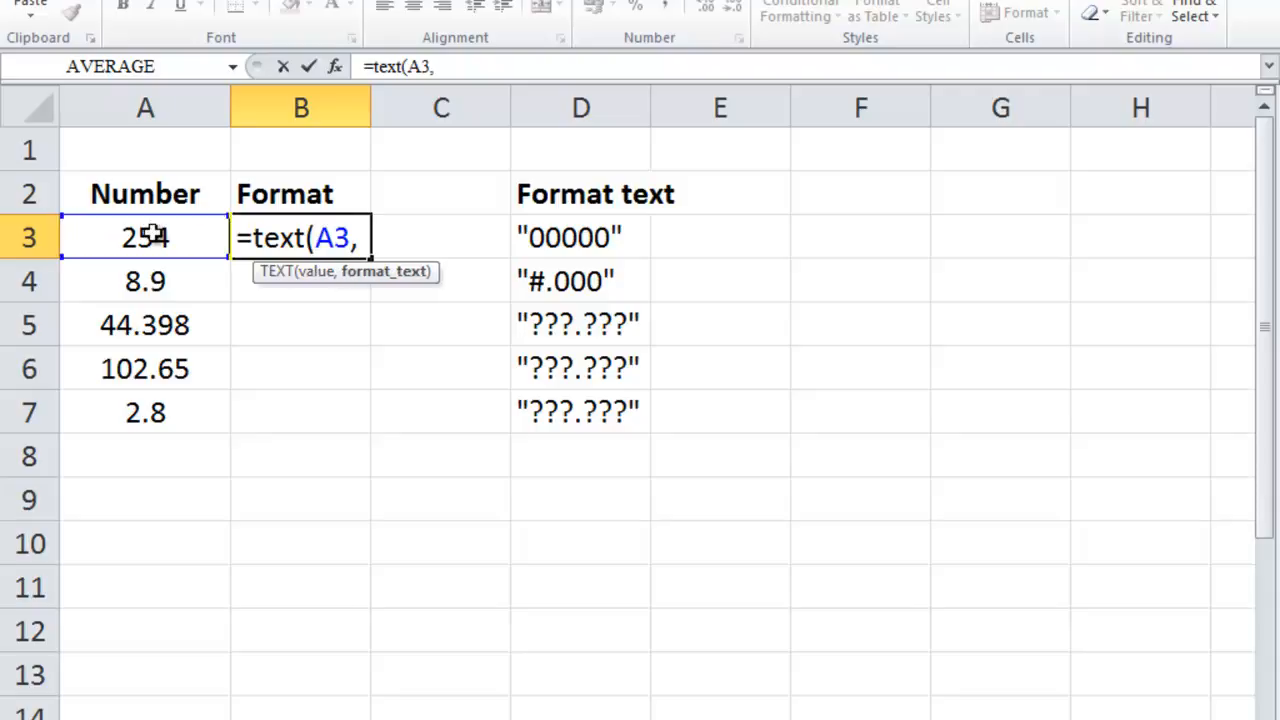
{"action": "type", "text": "\"0000"}
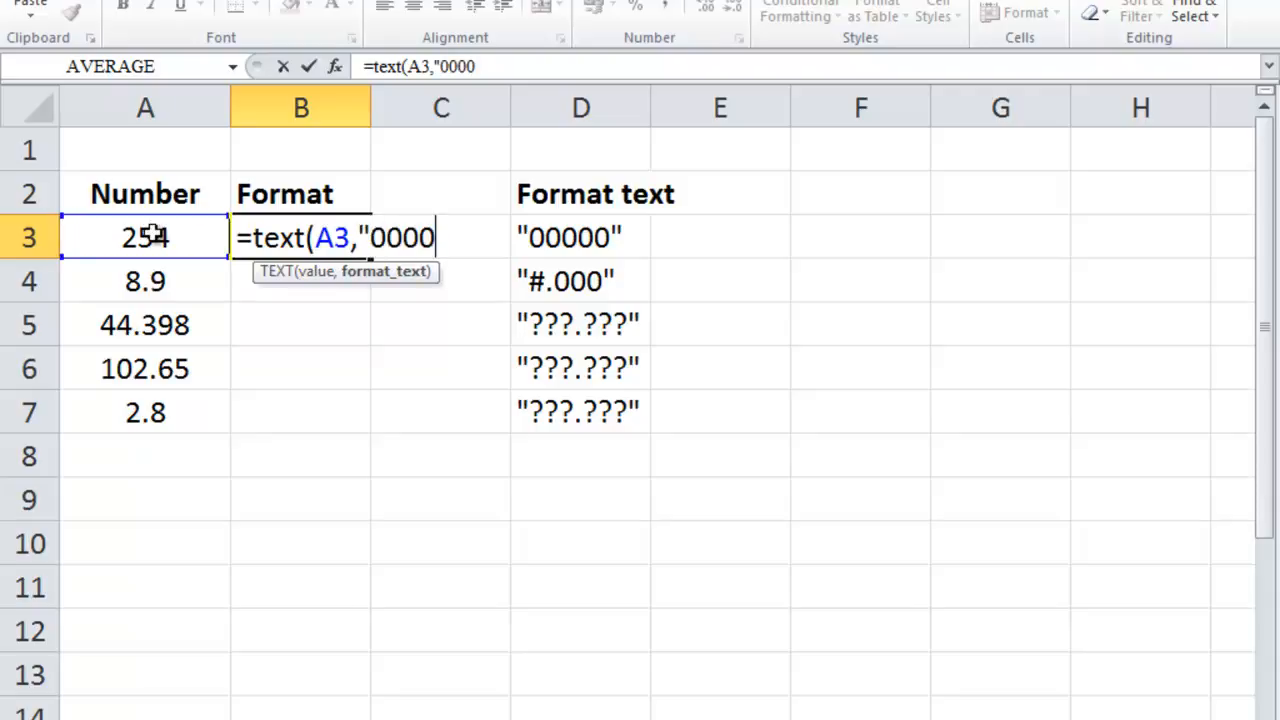
{"action": "type", "text": "0\")"}
{"action": "key", "text": "Return"}
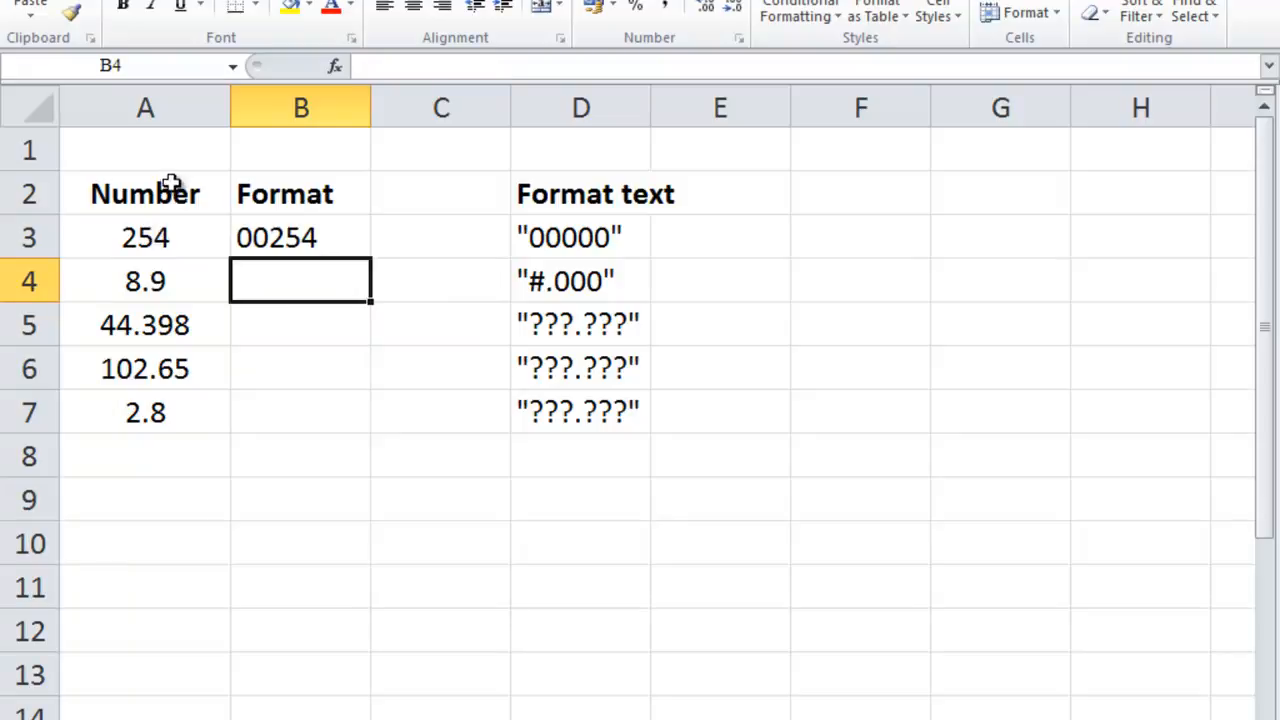
- Compare the TEXT formula's result in B3 with the original number in A3
{"action": "left_click", "coordinate": [299, 233]}
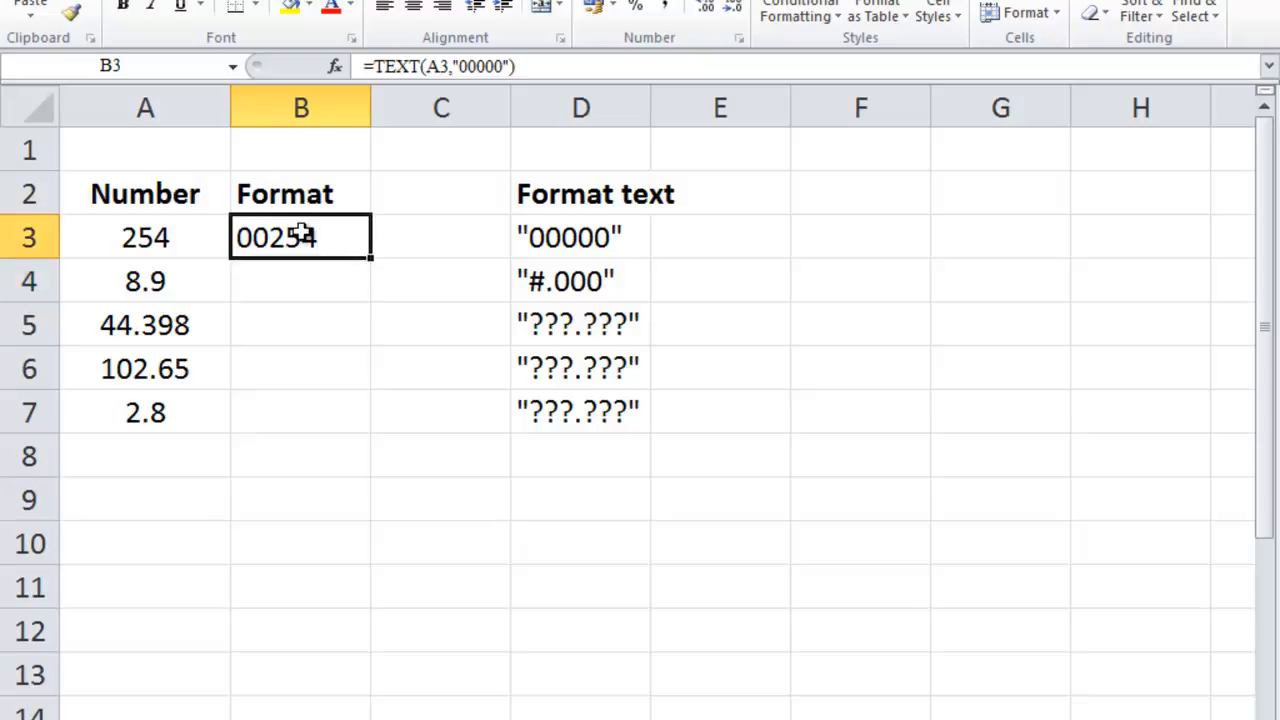
{"action": "left_click", "coordinate": [163, 240]}
{"action": "left_click", "coordinate": [315, 242]}
- Open the format text in D4 and highlight its # placeholder
{"action": "left_click", "coordinate": [268, 286]}
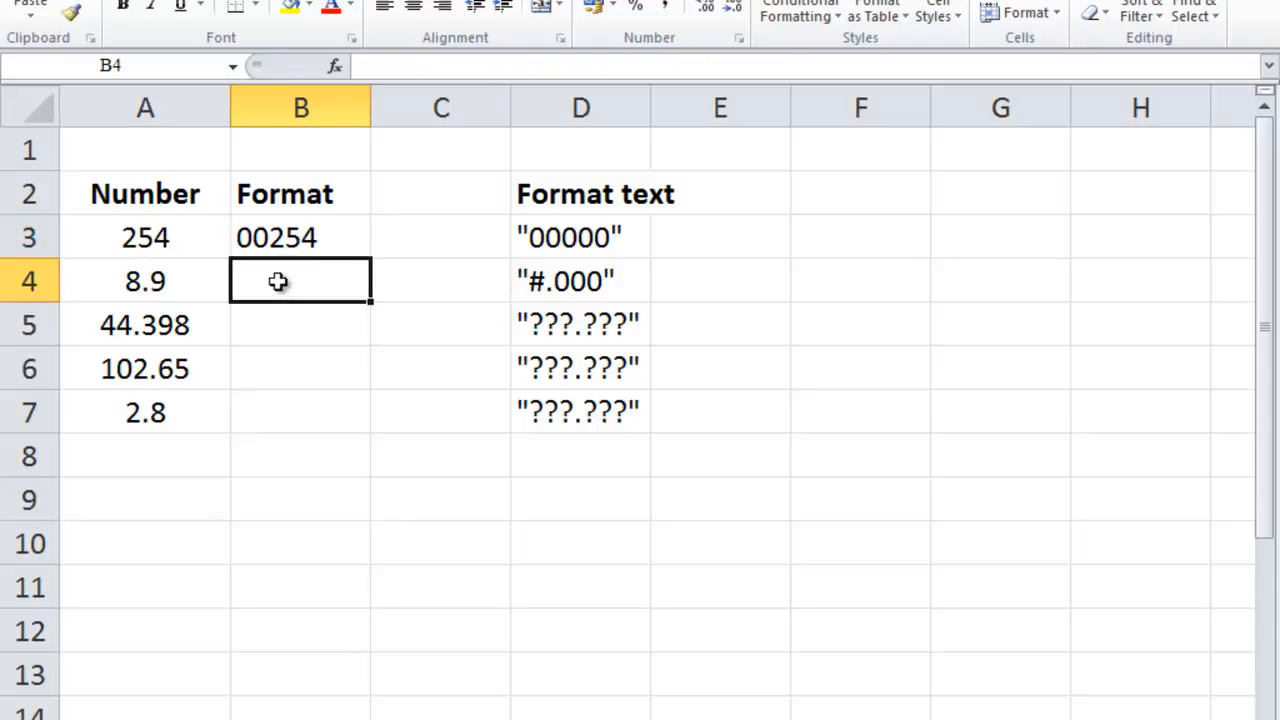
{"action": "double_click", "coordinate": [537, 279]}
{"action": "left_click_drag", "start_coordinate": [547, 281], "coordinate": [534, 288]}
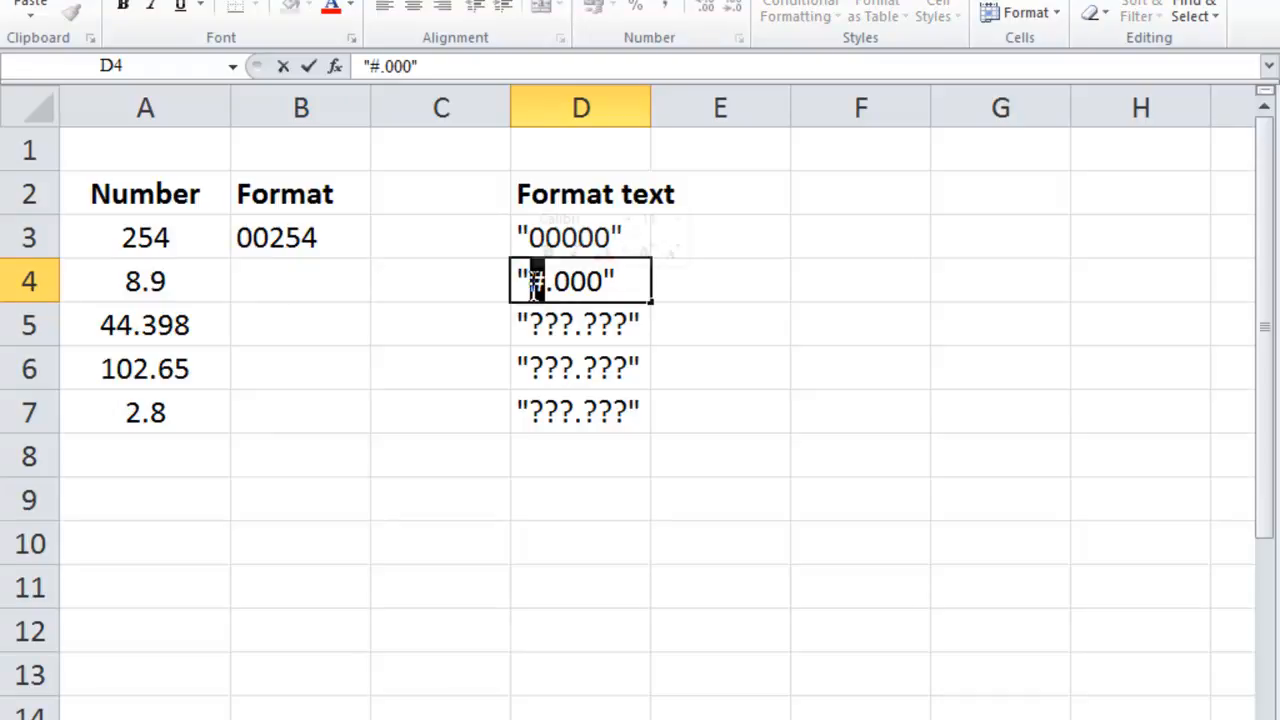
- Enter the formula =TEXT(A4,"#.000") in B4 to format the number in A4 with three decimal places
{"action": "key", "text": "Escape"}
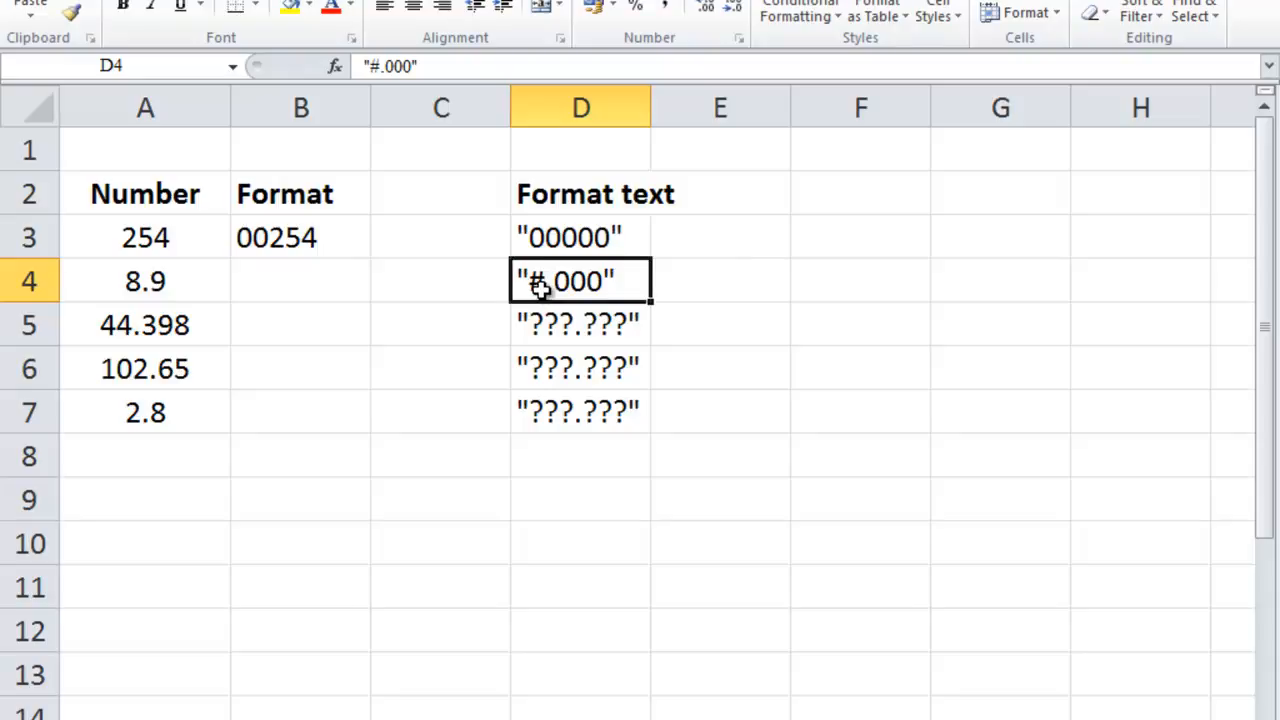
{"action": "left_click", "coordinate": [250, 285]}
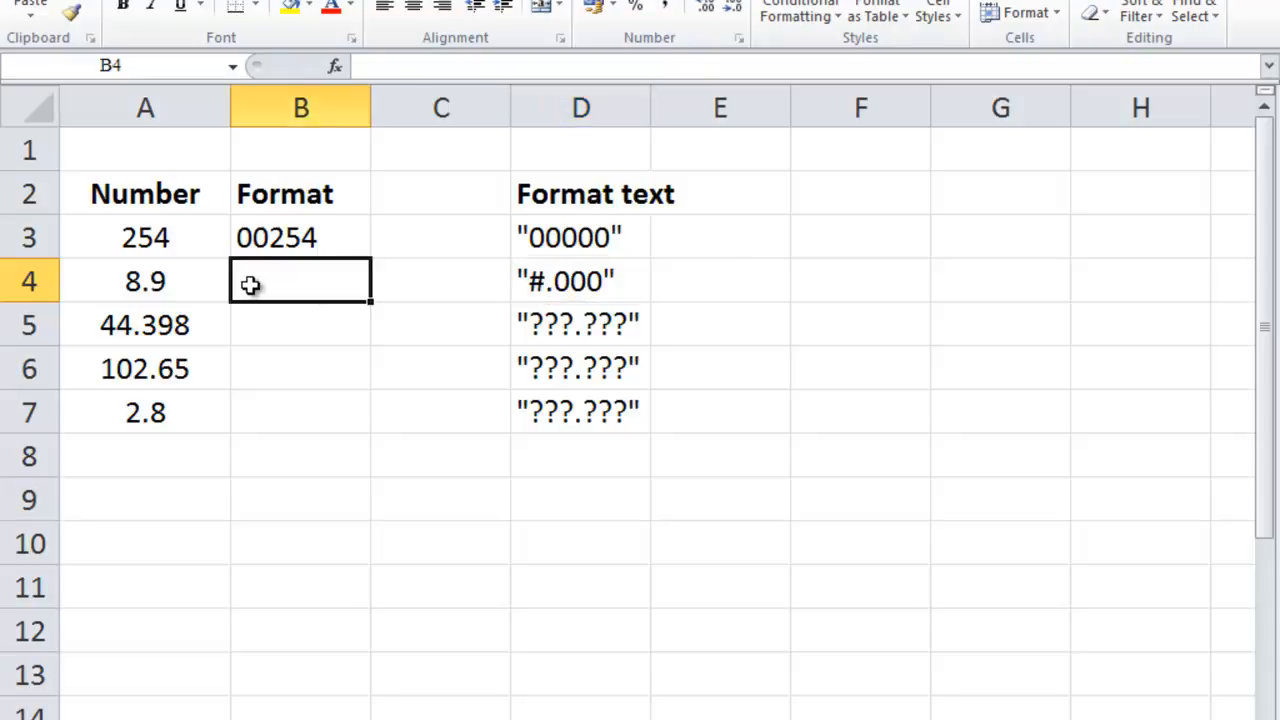
{"action": "type", "text": "=text("}
{"action": "left_click", "coordinate": [148, 281]}
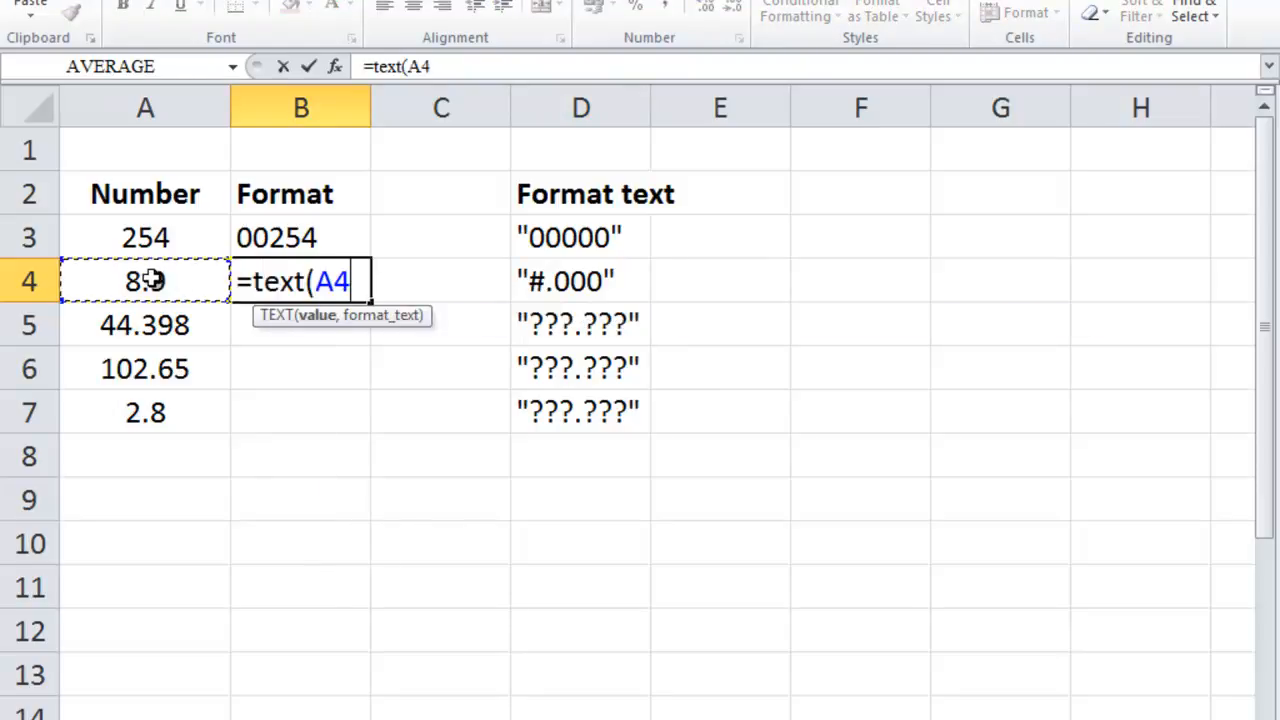
{"action": "type", "text": ","}
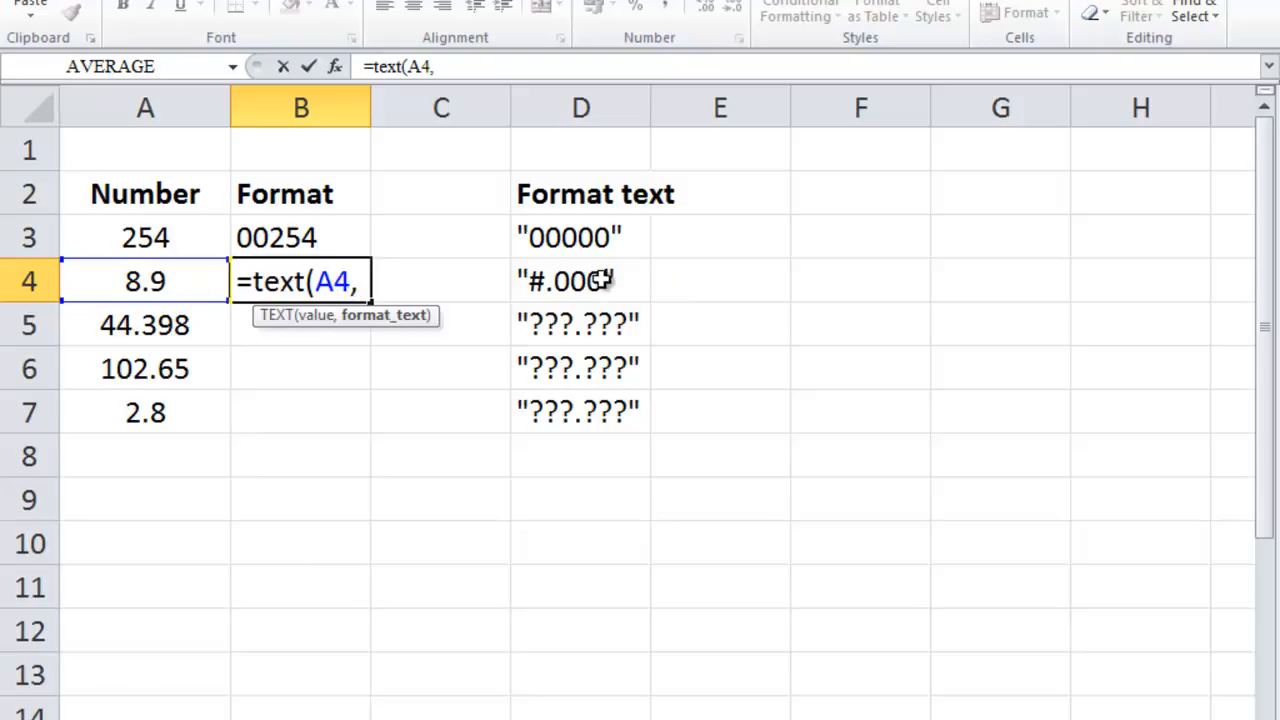
{"action": "type", "text": "\""}
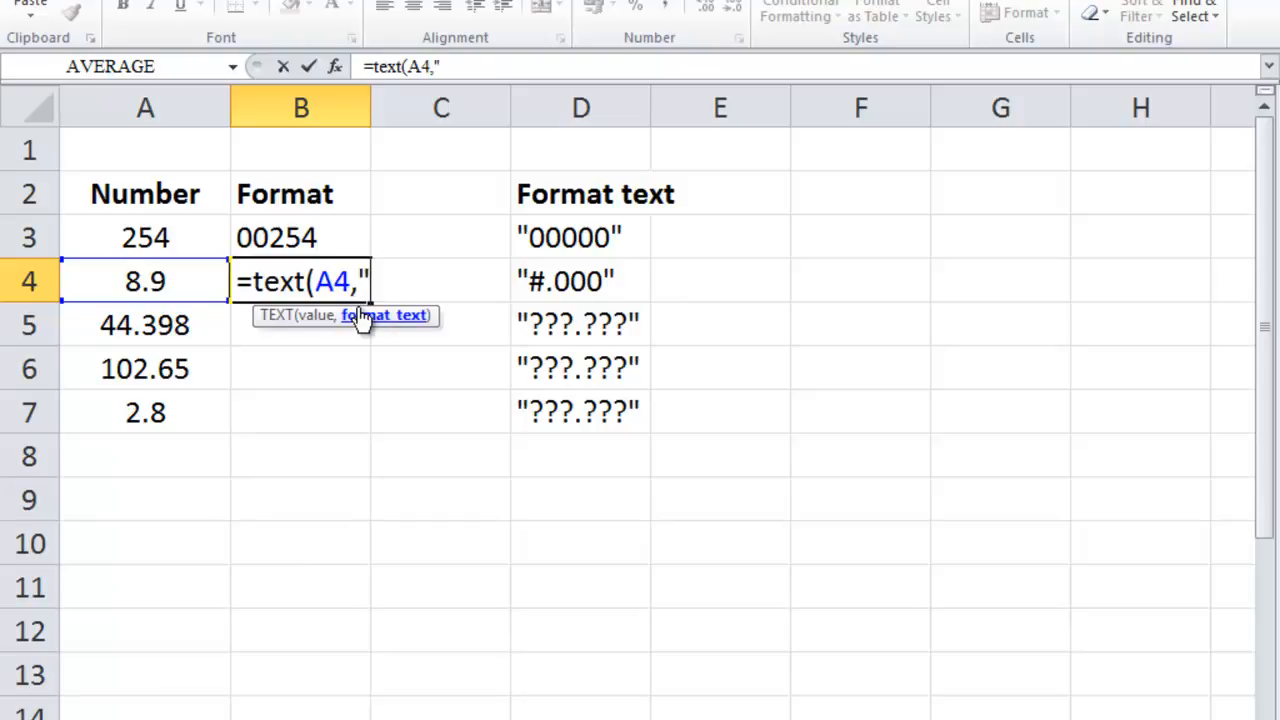
{"action": "type", "text": "#.000"}
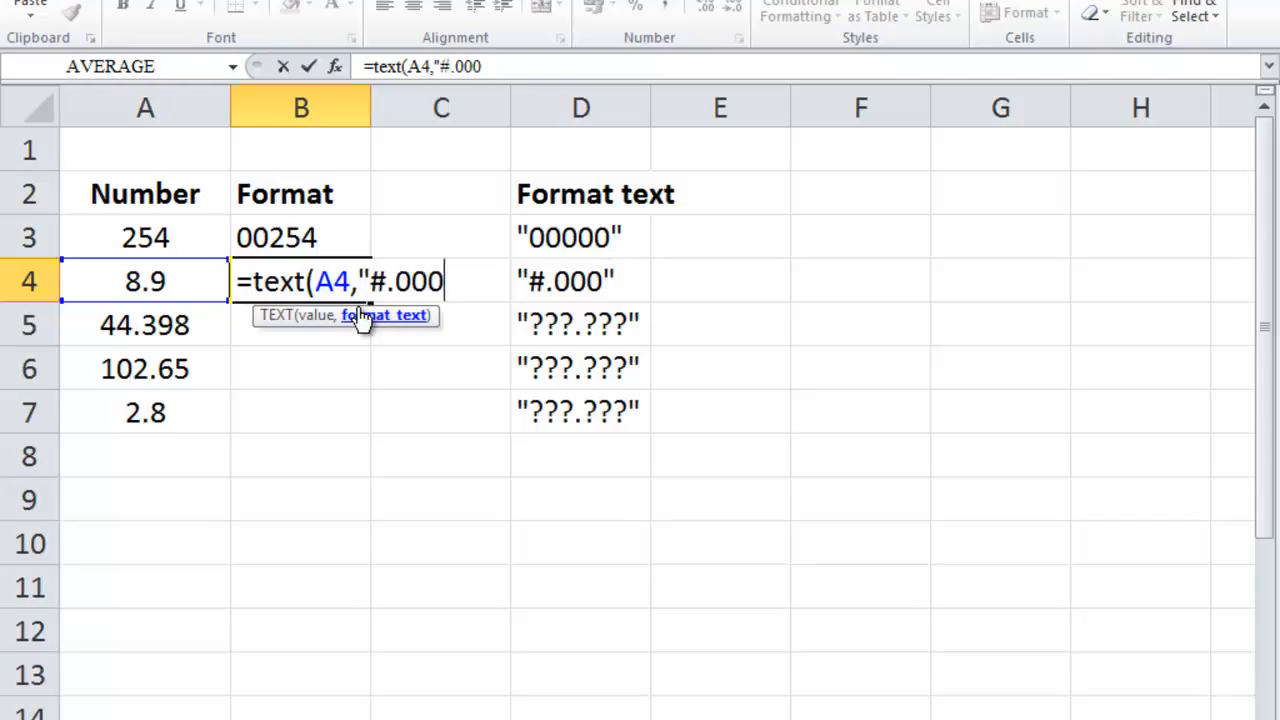
{"action": "type", "text": "\")"}
{"action": "key", "text": "Return"}
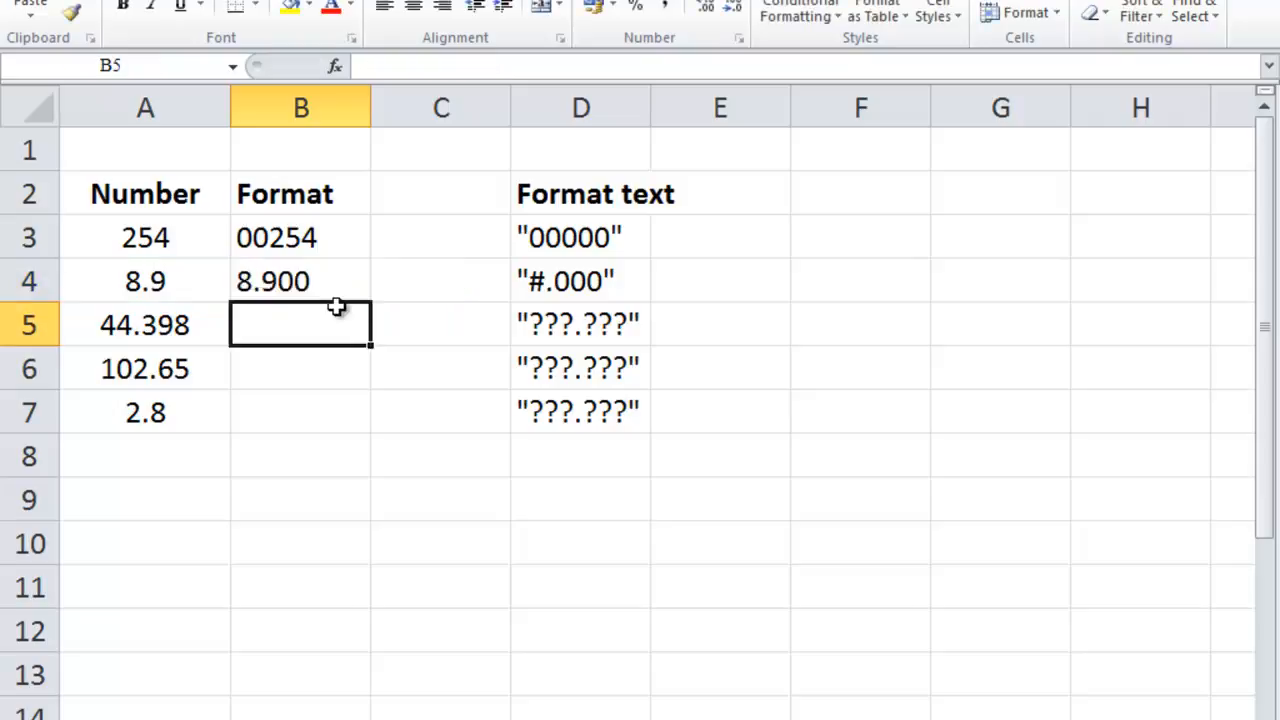
- Change the number in A4 to 888.9 to test the #.000 format with more integer digits
{"action": "double_click", "coordinate": [123, 281]}
{"action": "type", "text": "88"}
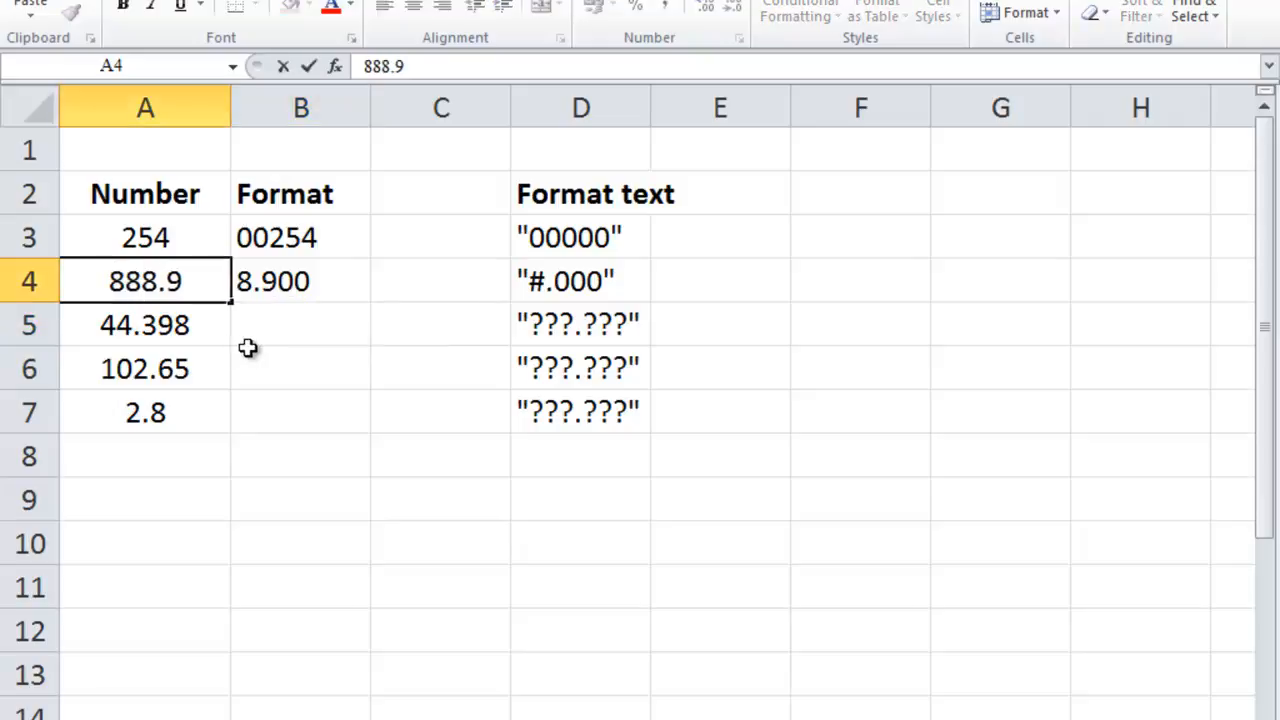
{"action": "key", "text": "Return"}
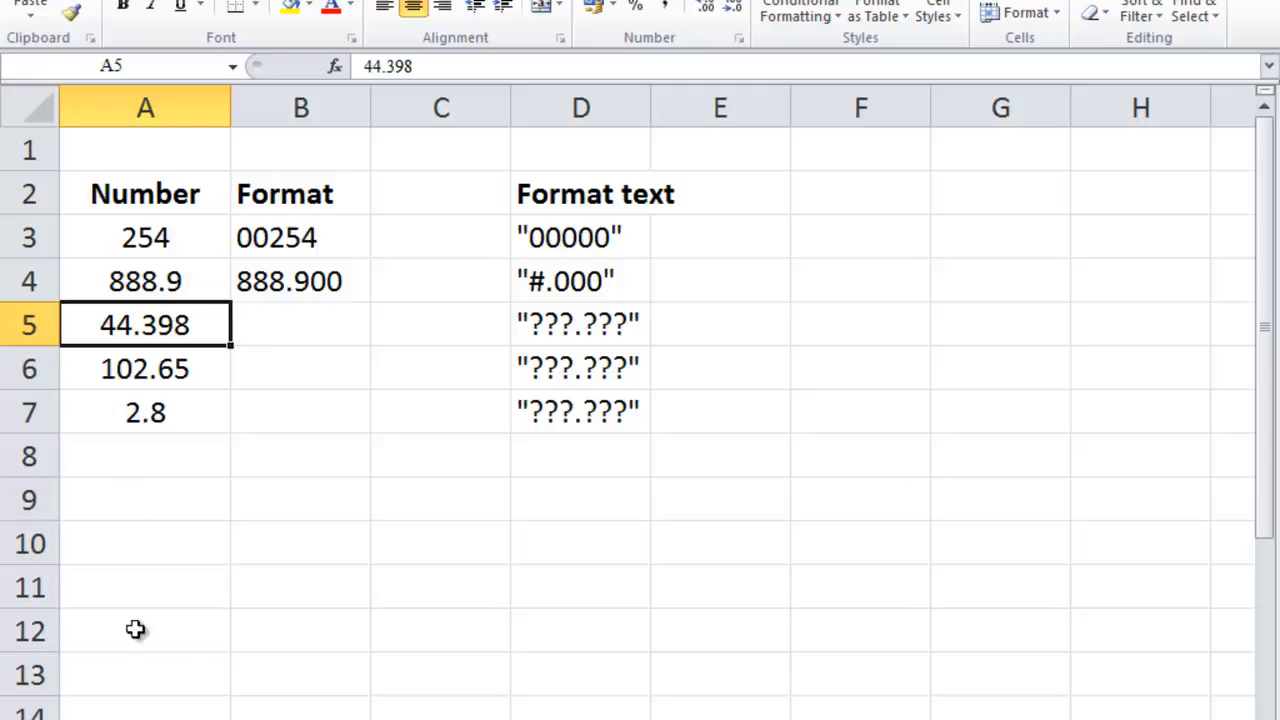
- Enter the formula =TEXT(A5,"???.???") in B5 to format the number in A5 with digit placeholders
{"action": "left_click", "coordinate": [273, 329]}
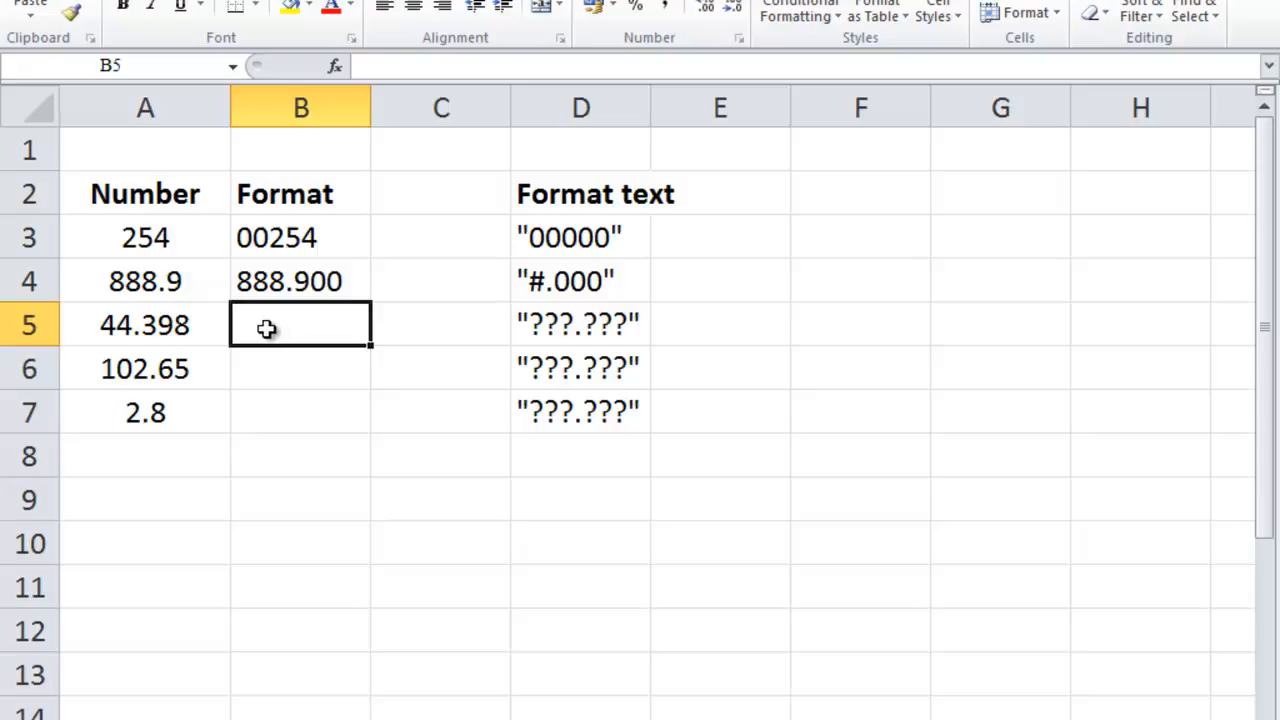
{"action": "type", "text": "="}
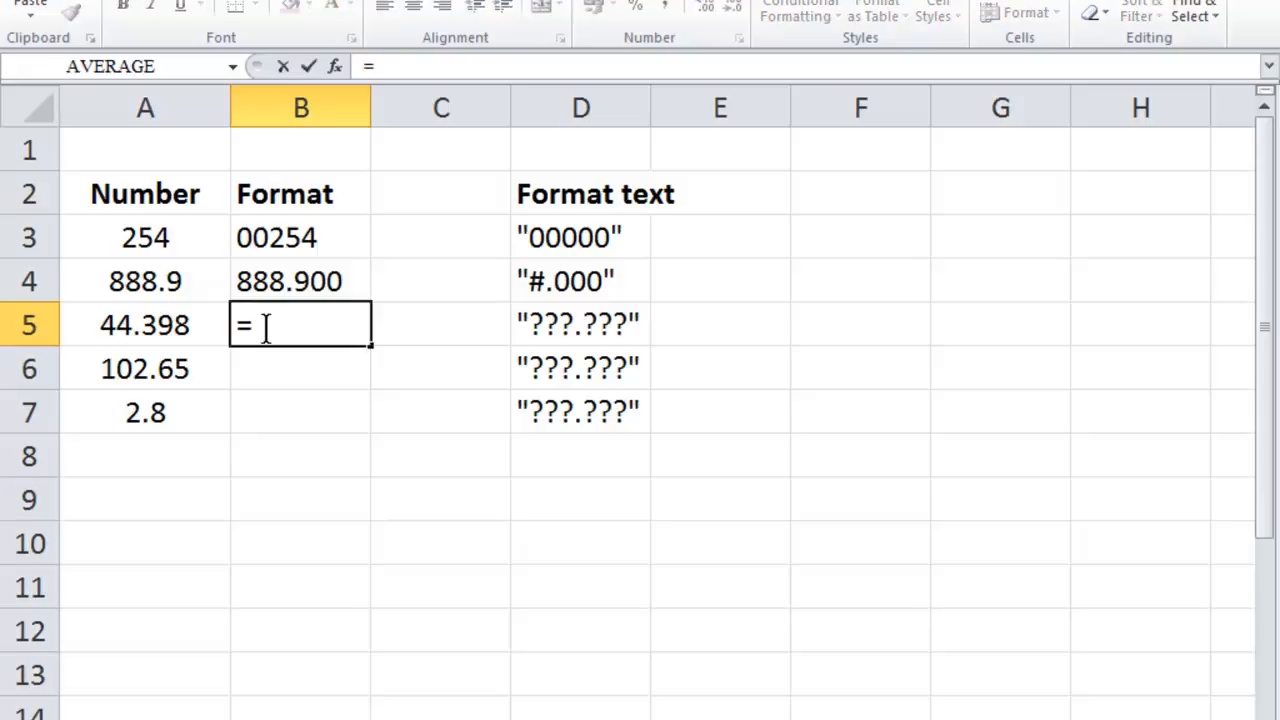
{"action": "type", "text": "text("}
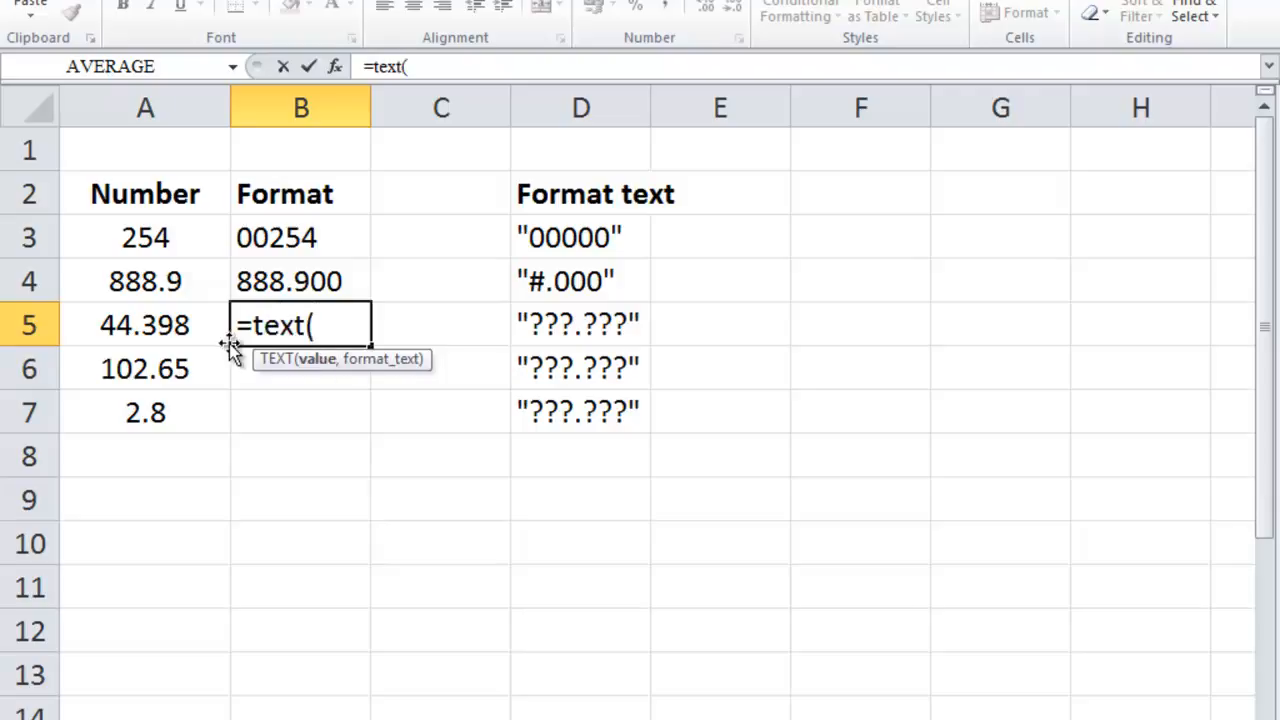
{"action": "left_click", "coordinate": [145, 325]}
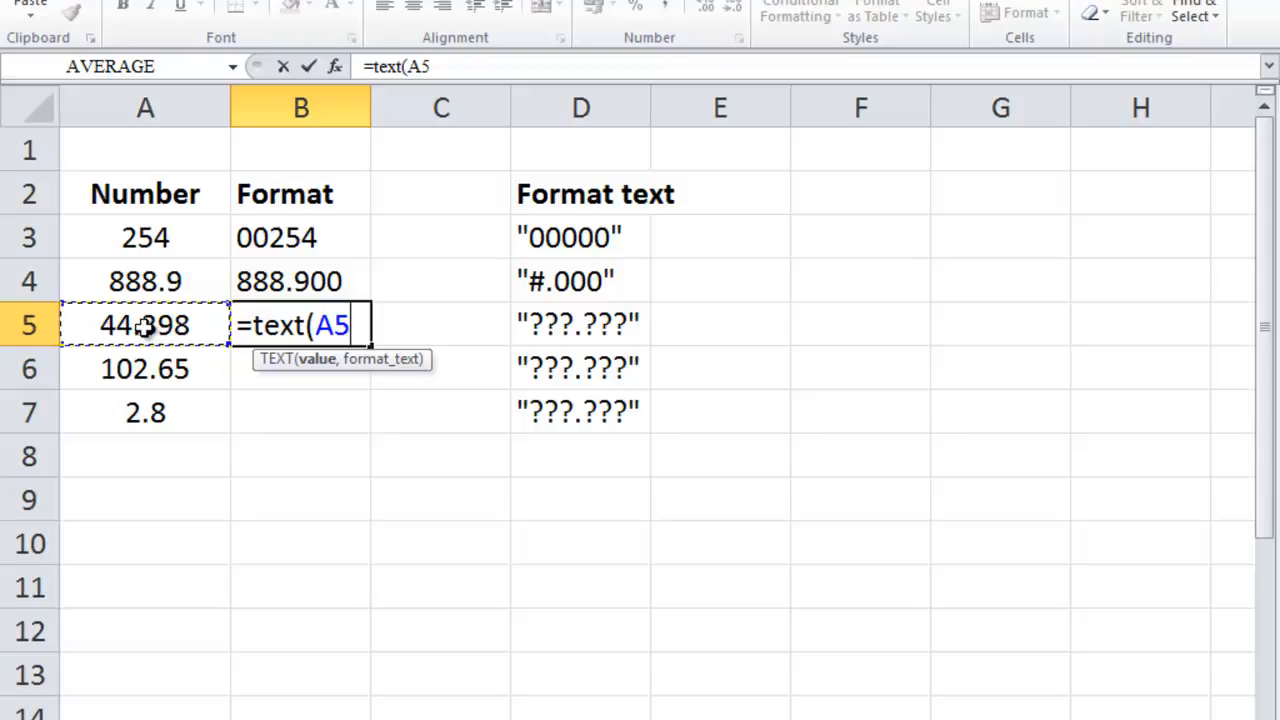
{"action": "type", "text": ",\""}
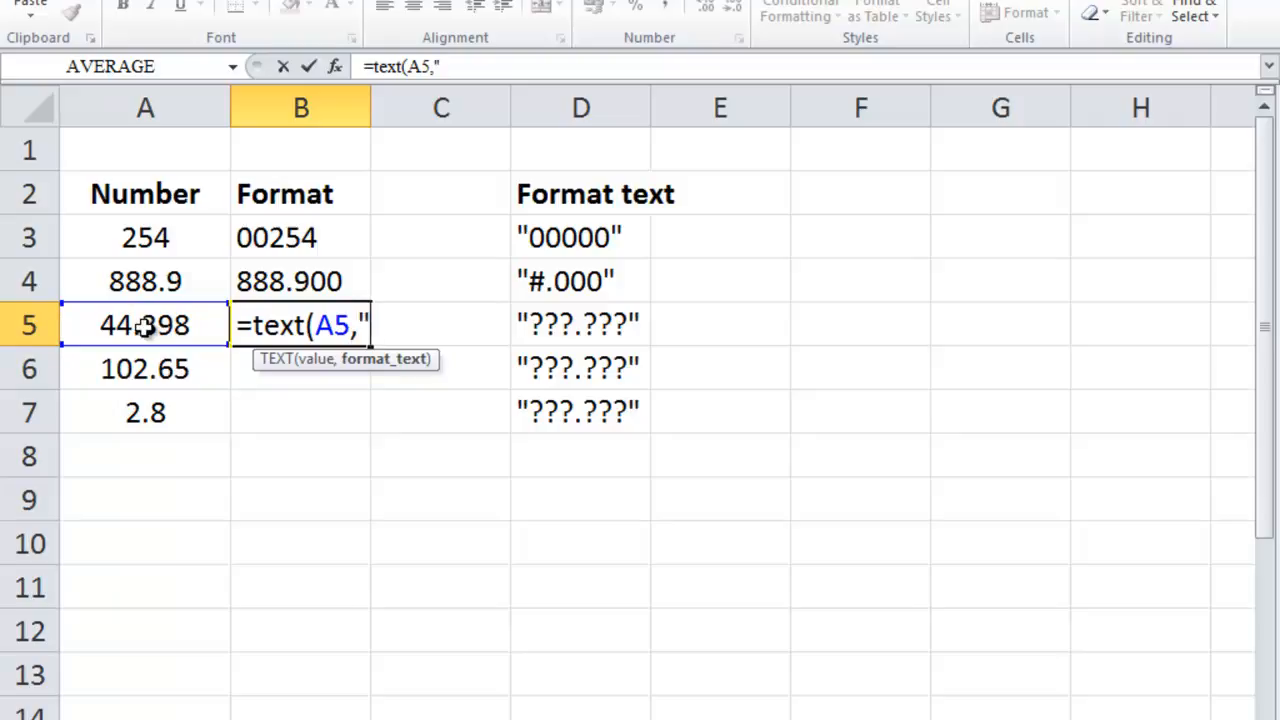
{"action": "type", "text": "???.???\")"}
{"action": "key", "text": "Return"}
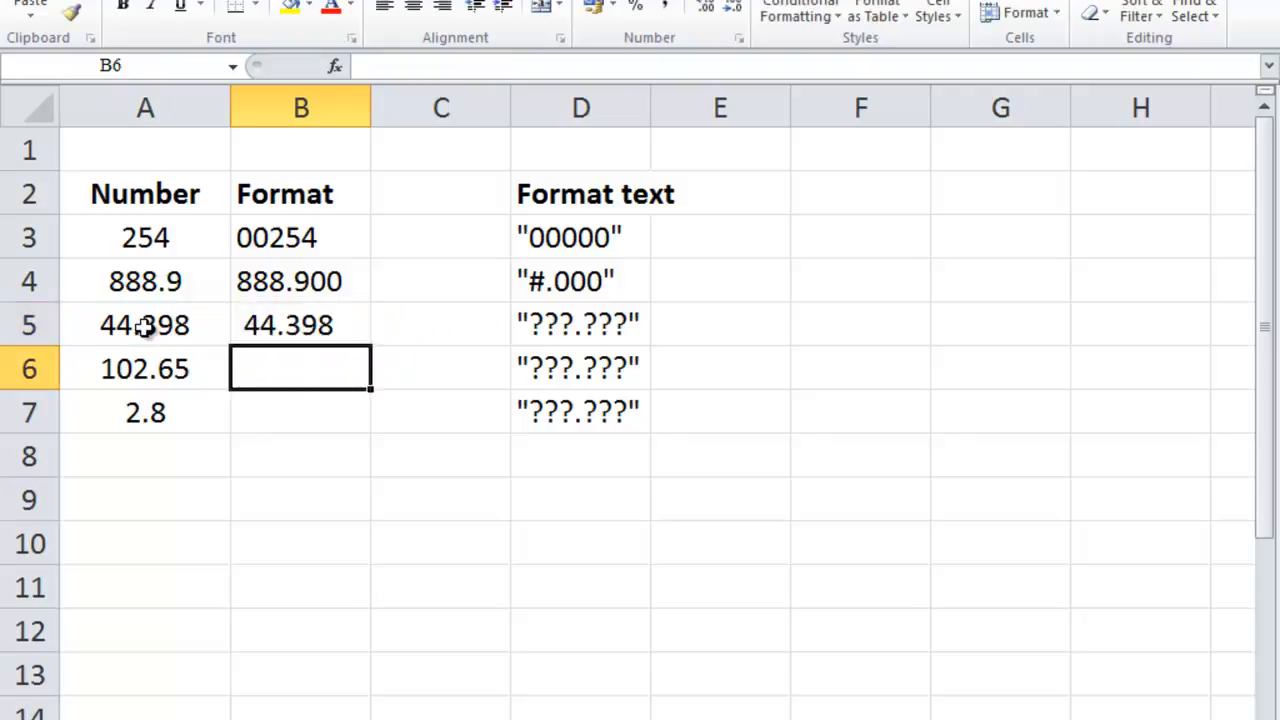
- Fill the TEXT formula from B5 down through B7 and check the formulas in B7 and B5
{"action": "left_click", "coordinate": [330, 338]}
{"action": "left_click_drag", "start_coordinate": [370, 346], "coordinate": [360, 420]}
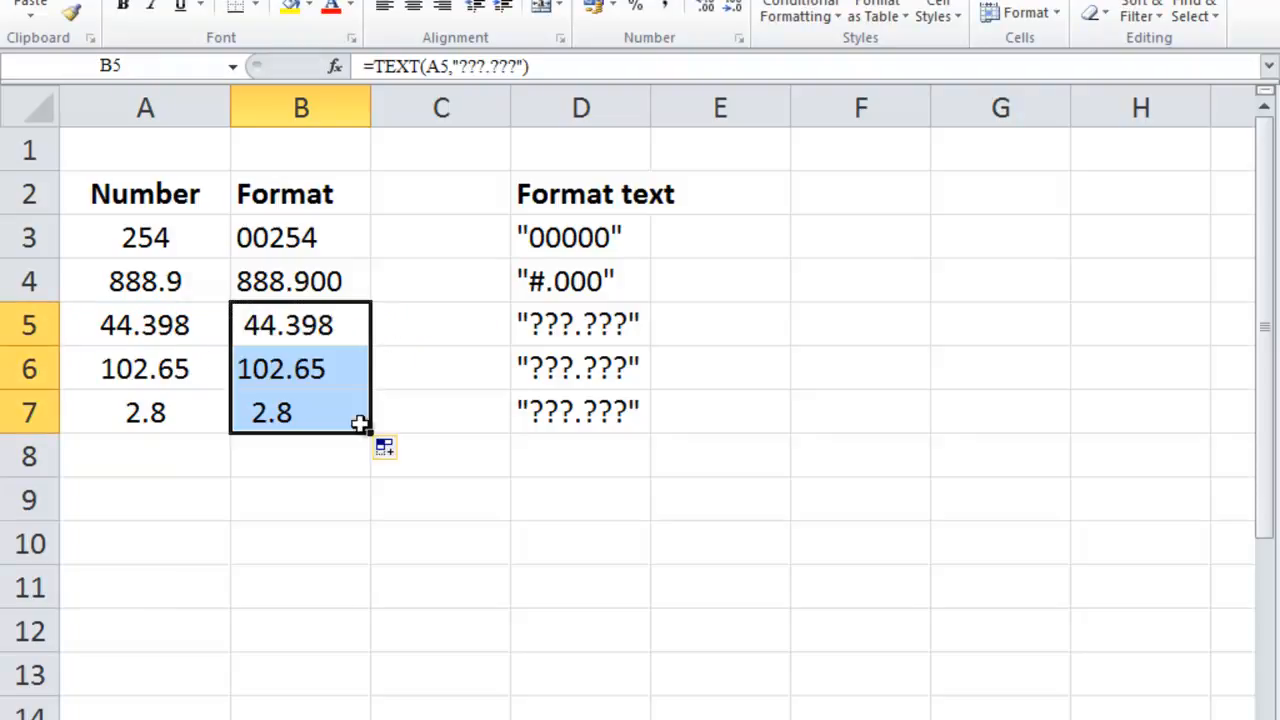
{"action": "left_click", "coordinate": [389, 471]}
{"action": "left_click", "coordinate": [298, 479]}
{"action": "left_click", "coordinate": [303, 420]}
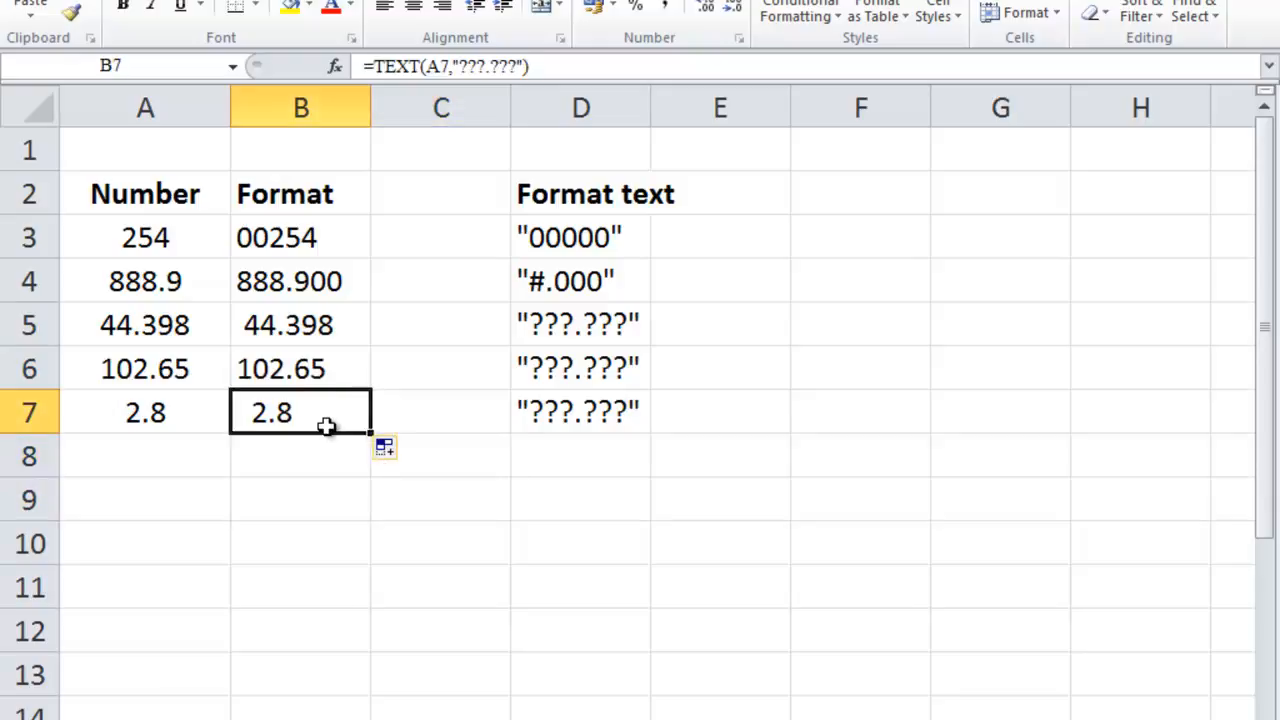
{"action": "left_click", "coordinate": [322, 337]}
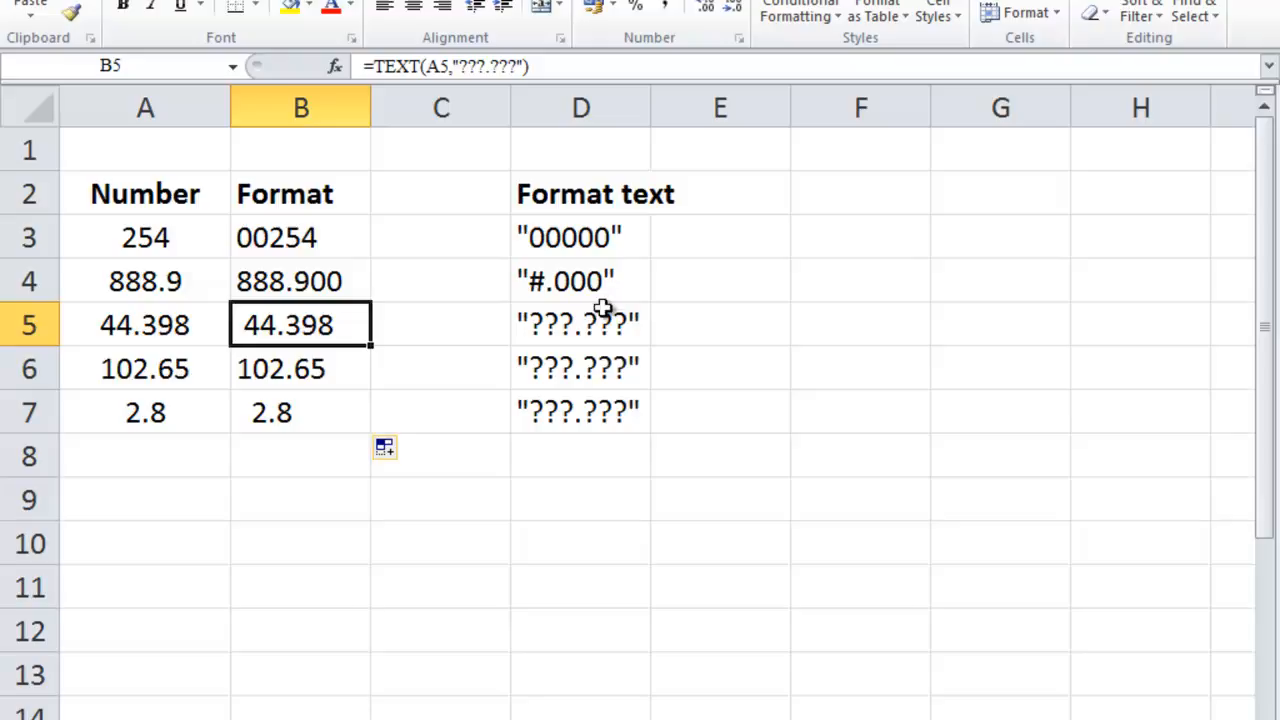
- Extend the number in A4 to 888.99873 to test the #.000 format with extra decimals
{"action": "double_click", "coordinate": [183, 280]}
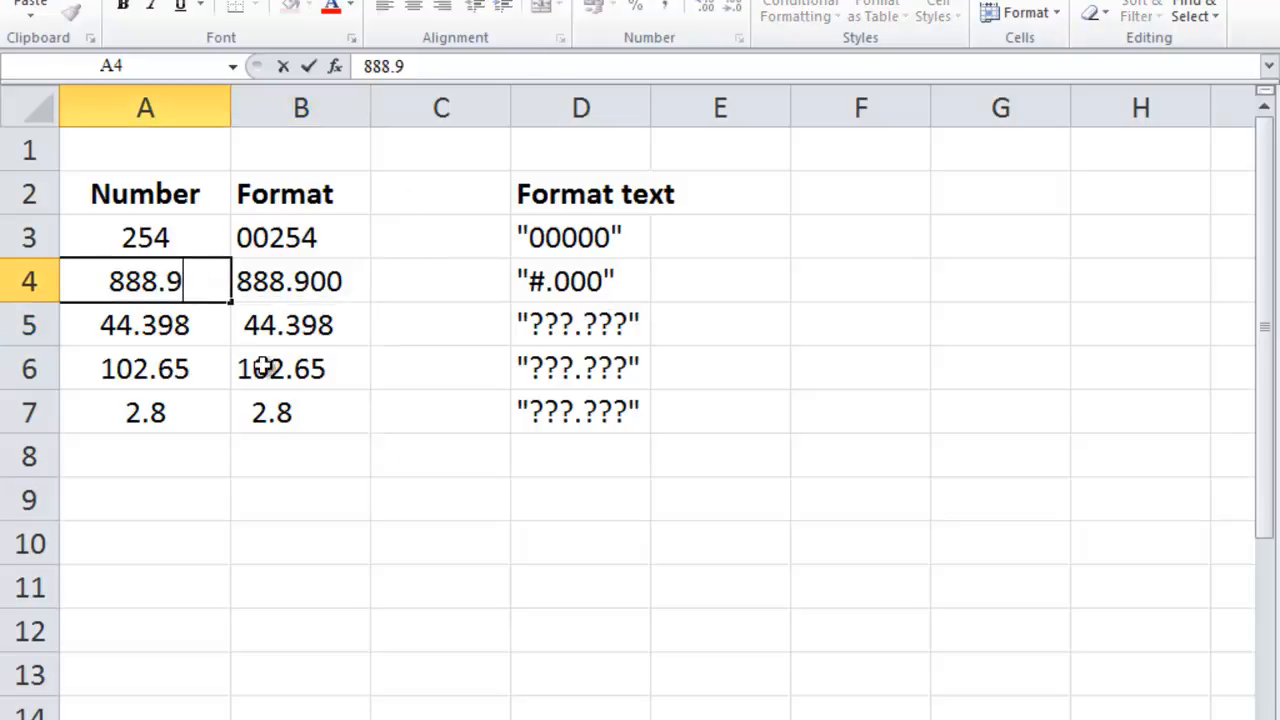
{"action": "type", "text": "987"}
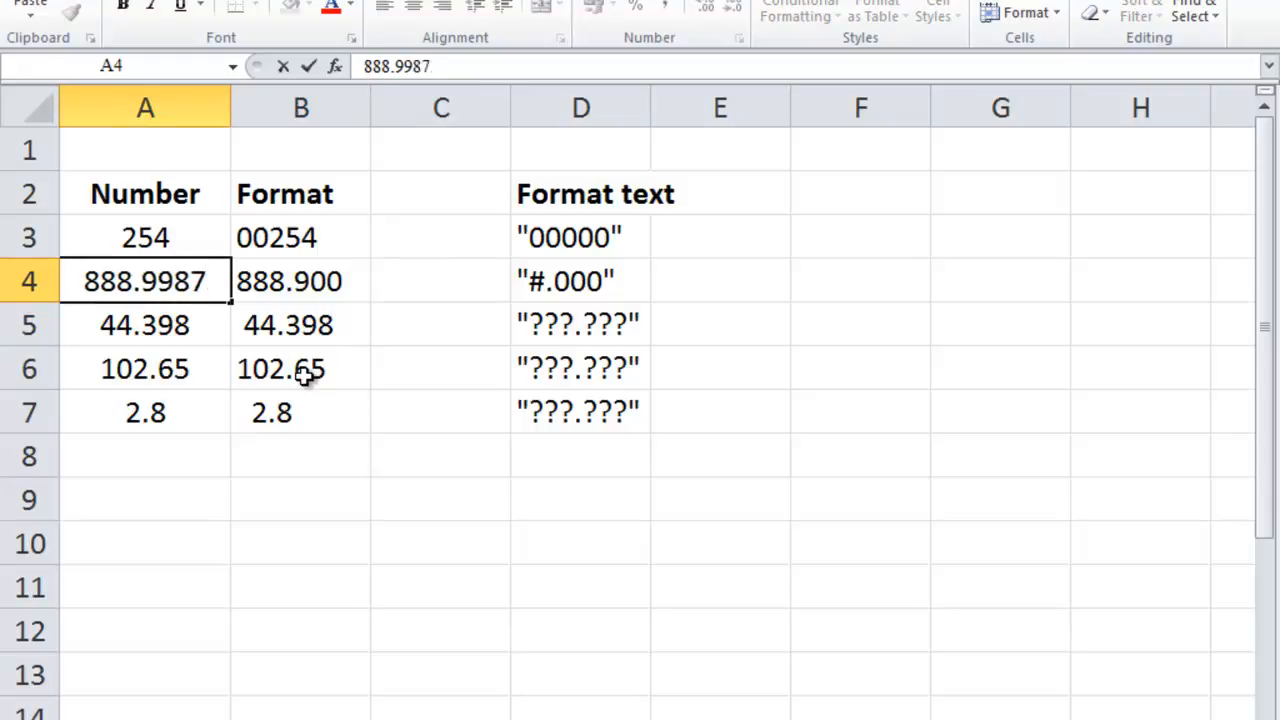
{"action": "type", "text": "3"}
{"action": "key", "text": "Return"}
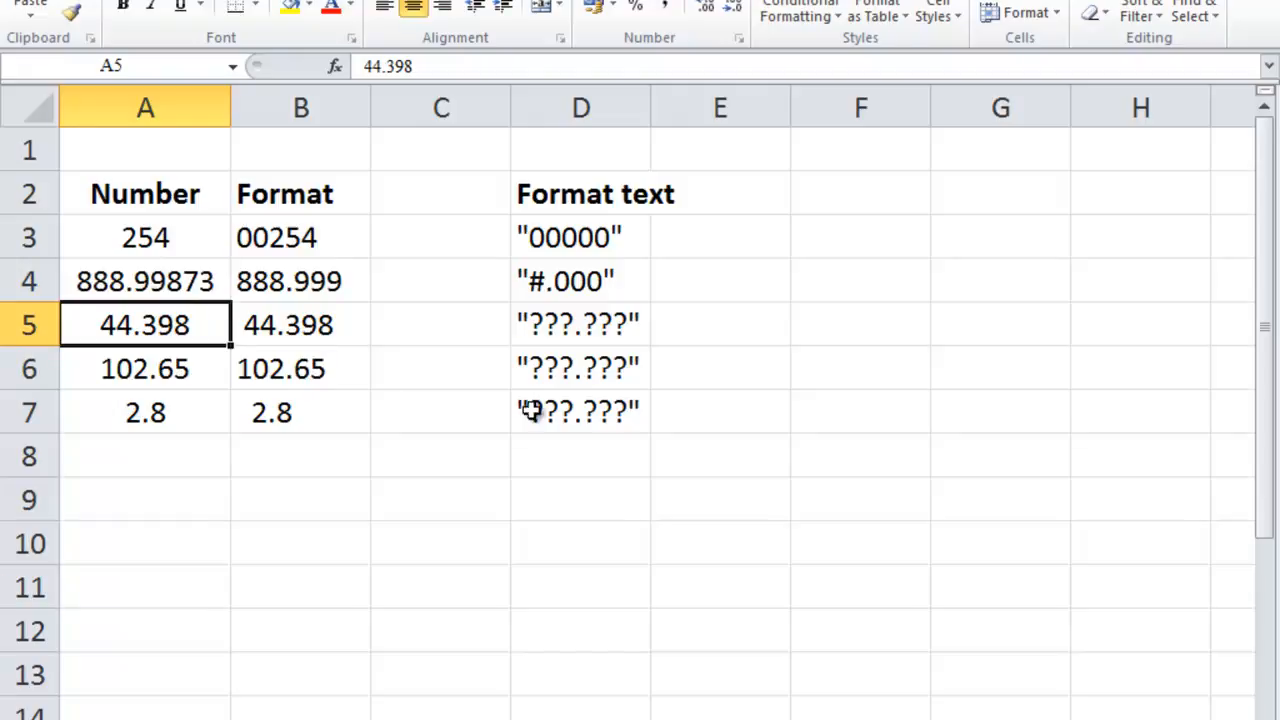
- Enter the date 14-07-1990 in A8 below the list of numbers
{"action": "left_click", "coordinate": [598, 368]}
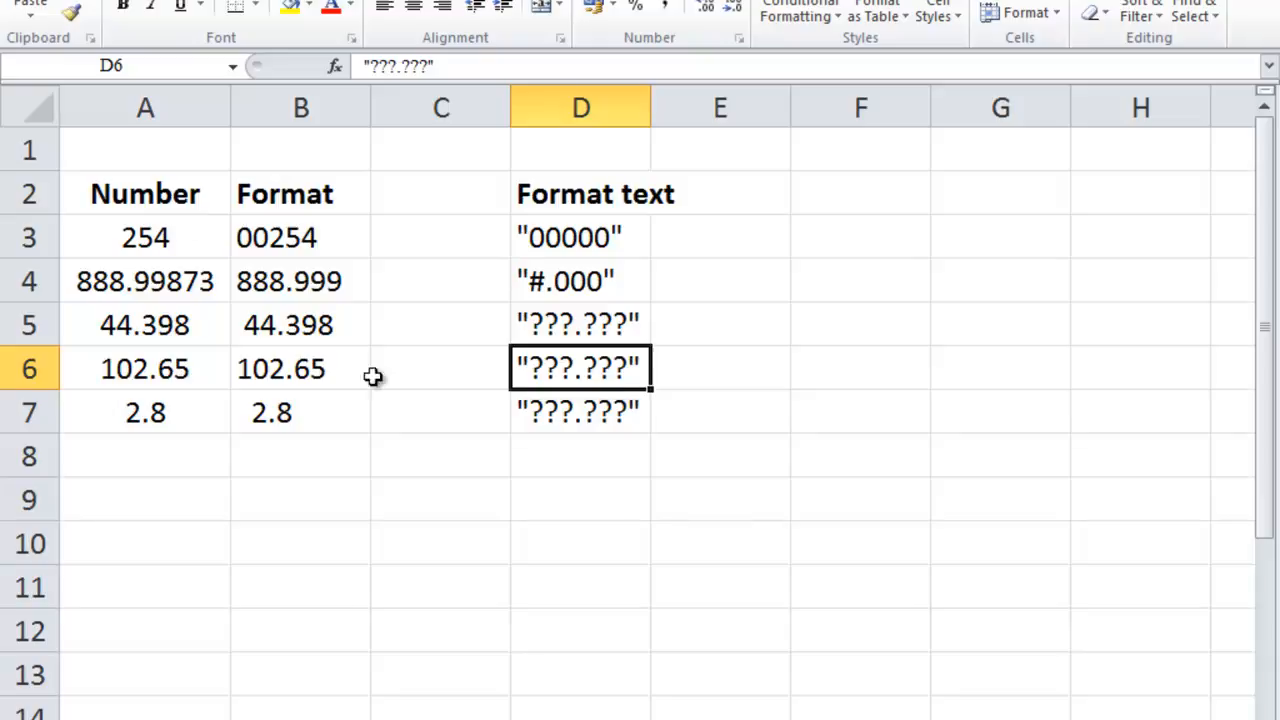
{"action": "left_click", "coordinate": [138, 466]}
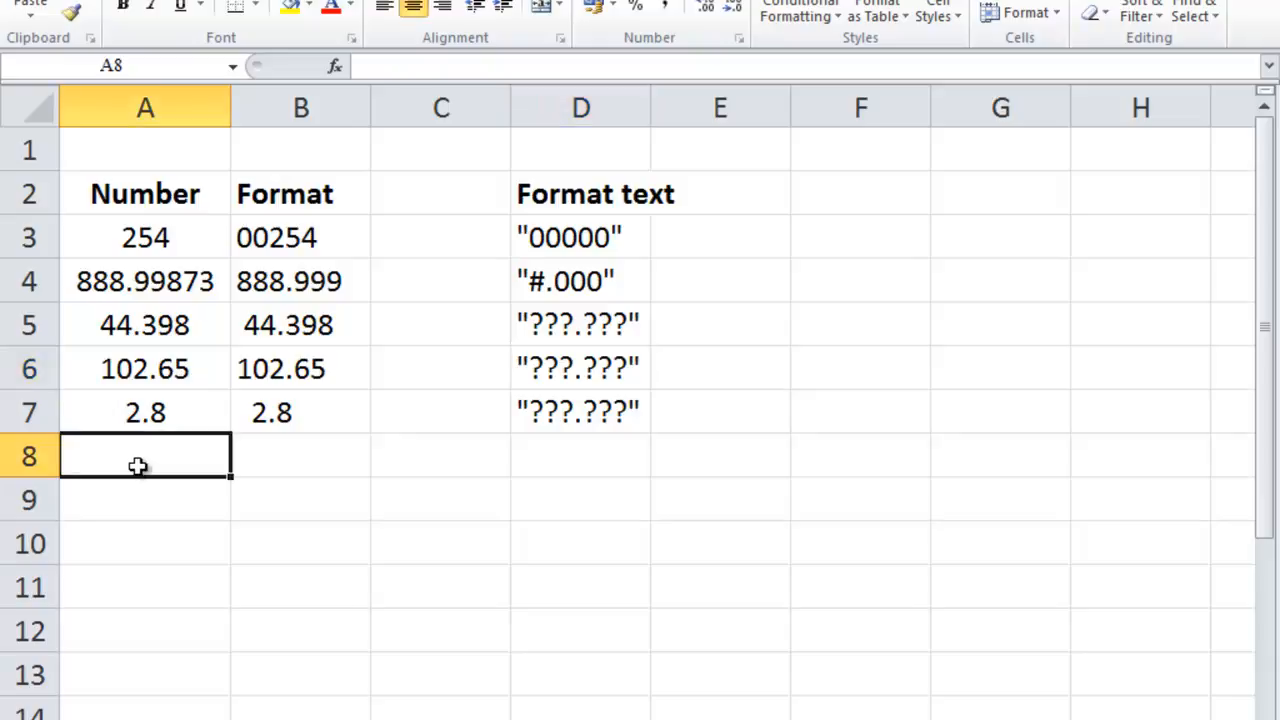
{"action": "type", "text": "14-07-192"}
{"action": "key", "text": "BackSpace"}
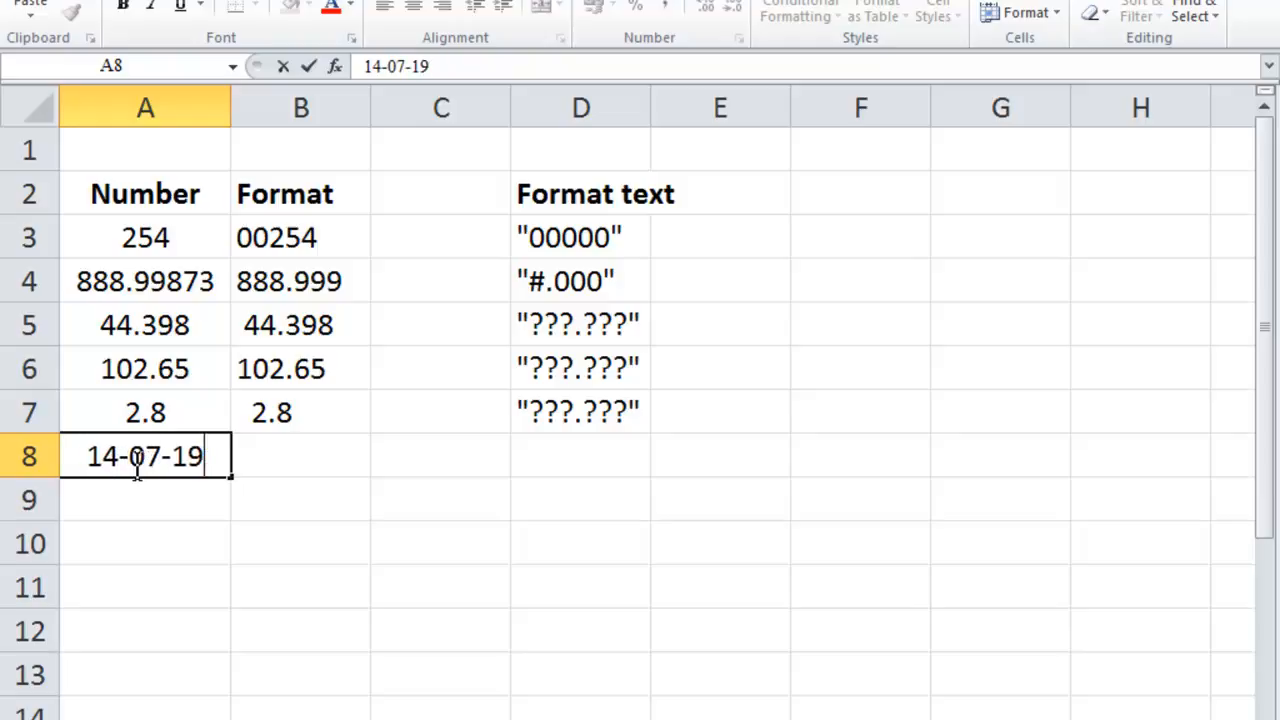
{"action": "type", "text": "90"}
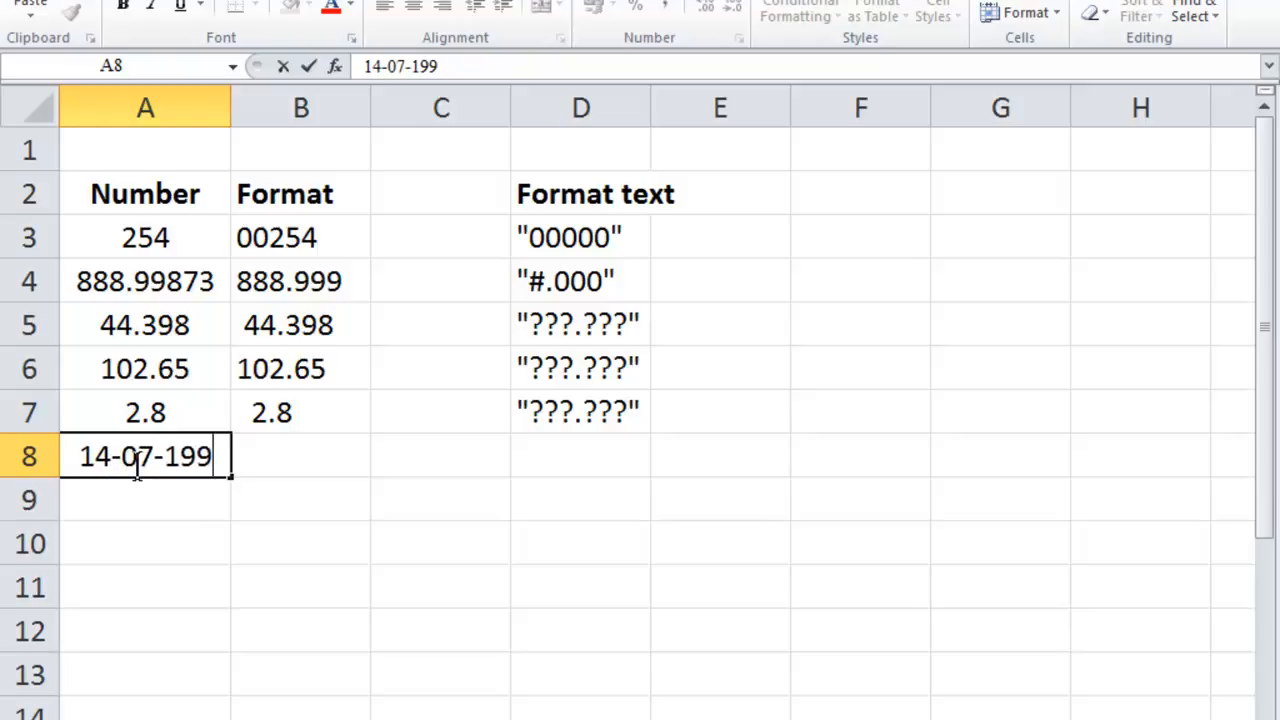
{"action": "key", "text": "Return"}
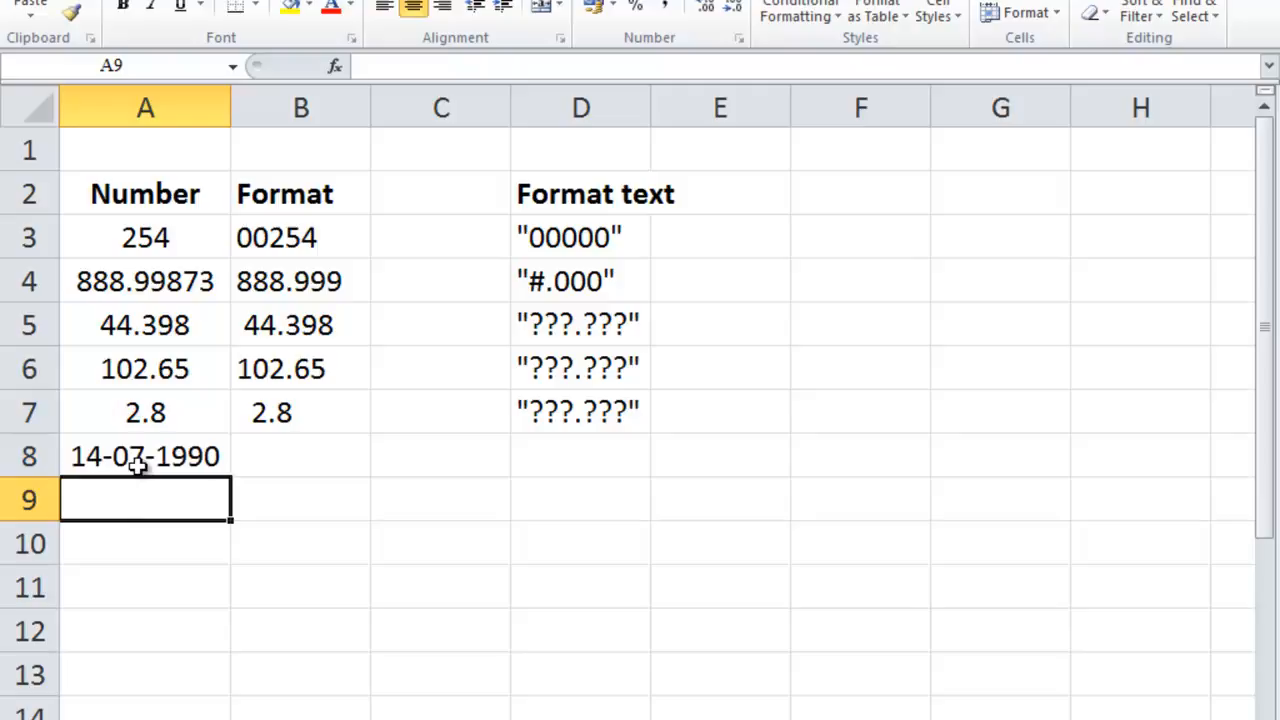
- Check which number format is applied to the date in cell A8, leaving the format unchanged
{"action": "left_click", "coordinate": [195, 458]}
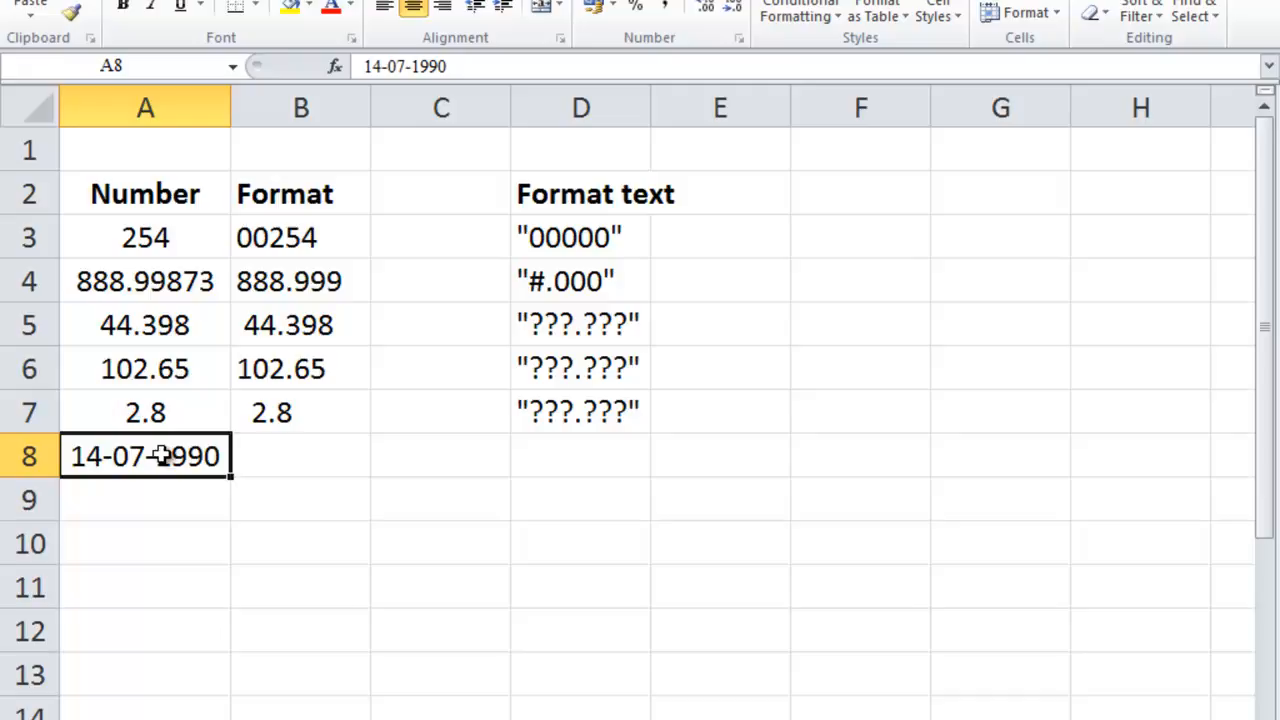
{"action": "key", "text": "ctrl+1"}
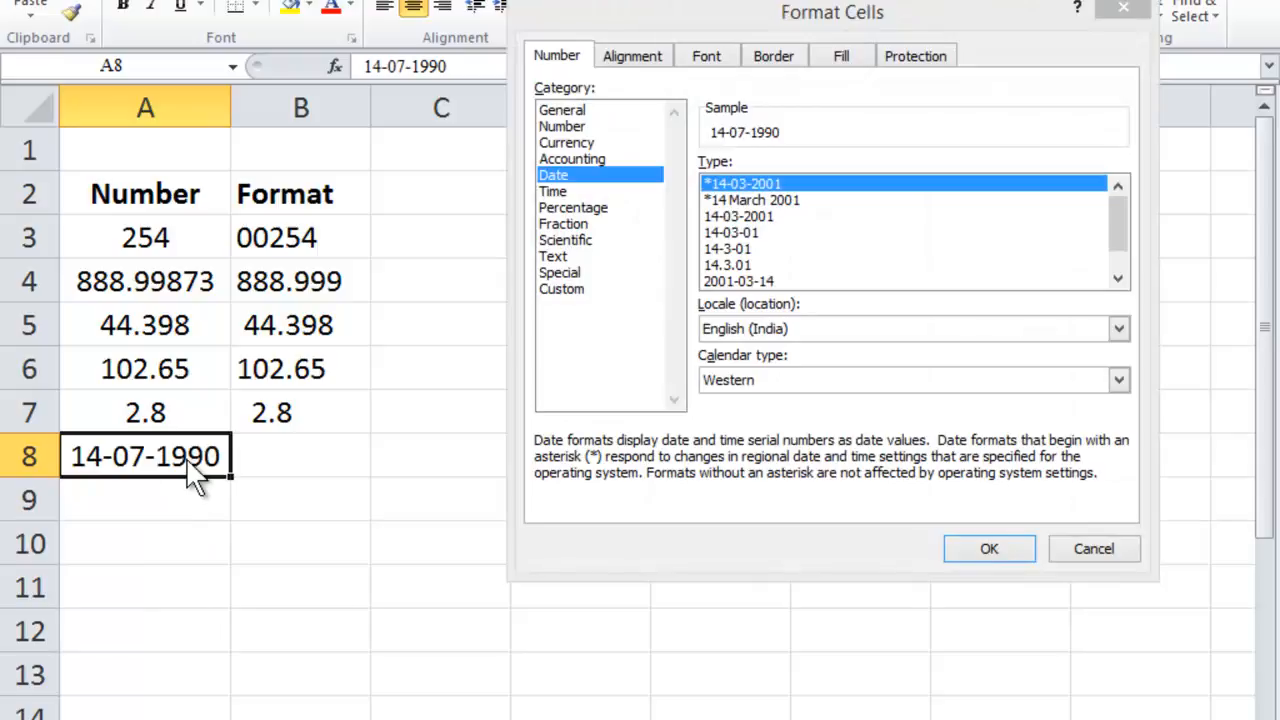
{"action": "left_click", "coordinate": [1108, 548]}
- Enter the formula =format(A8,"MM-dd-yy") in cell B8 to reformat the date
{"action": "left_click", "coordinate": [288, 459]}
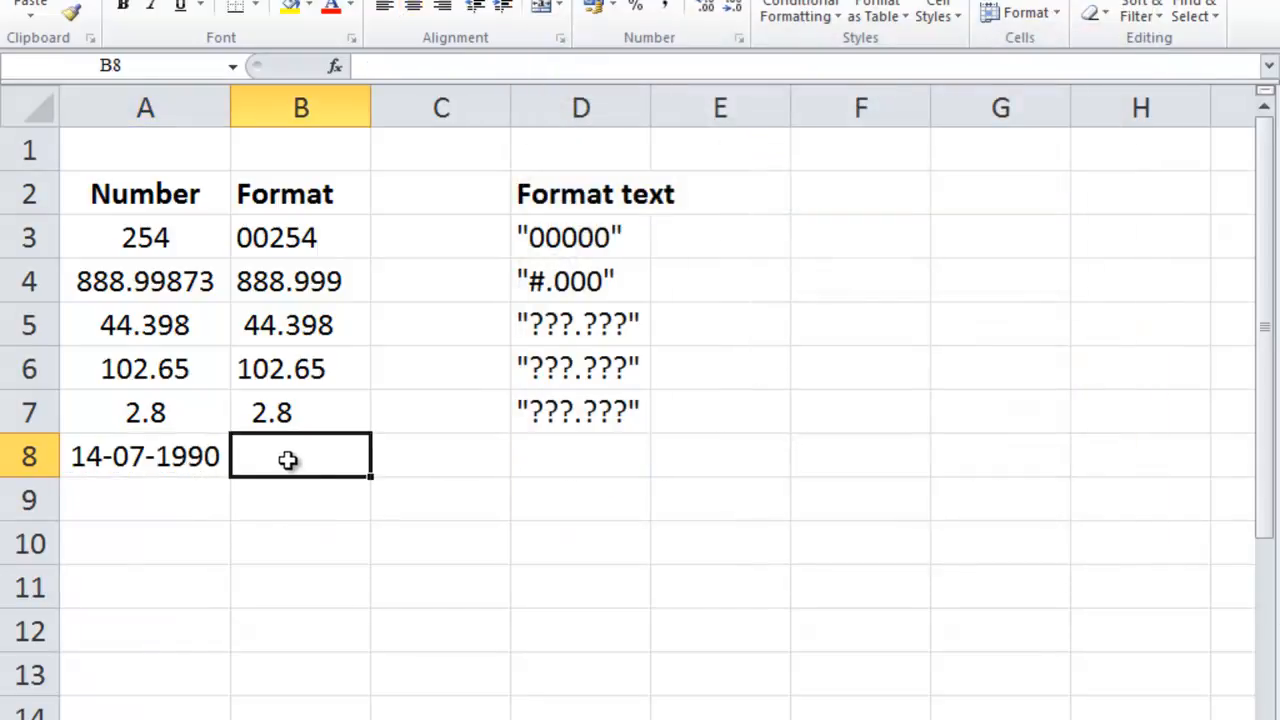
{"action": "type", "text": "=for"}
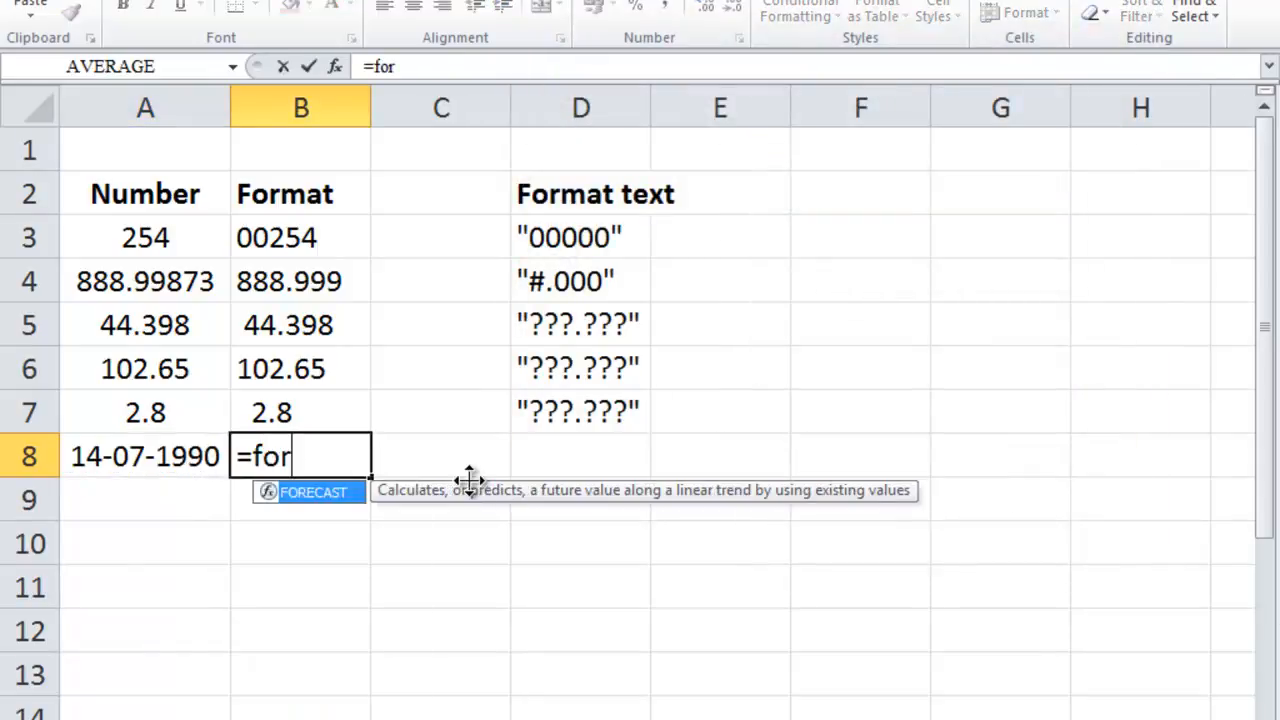
{"action": "type", "text": "mat("}
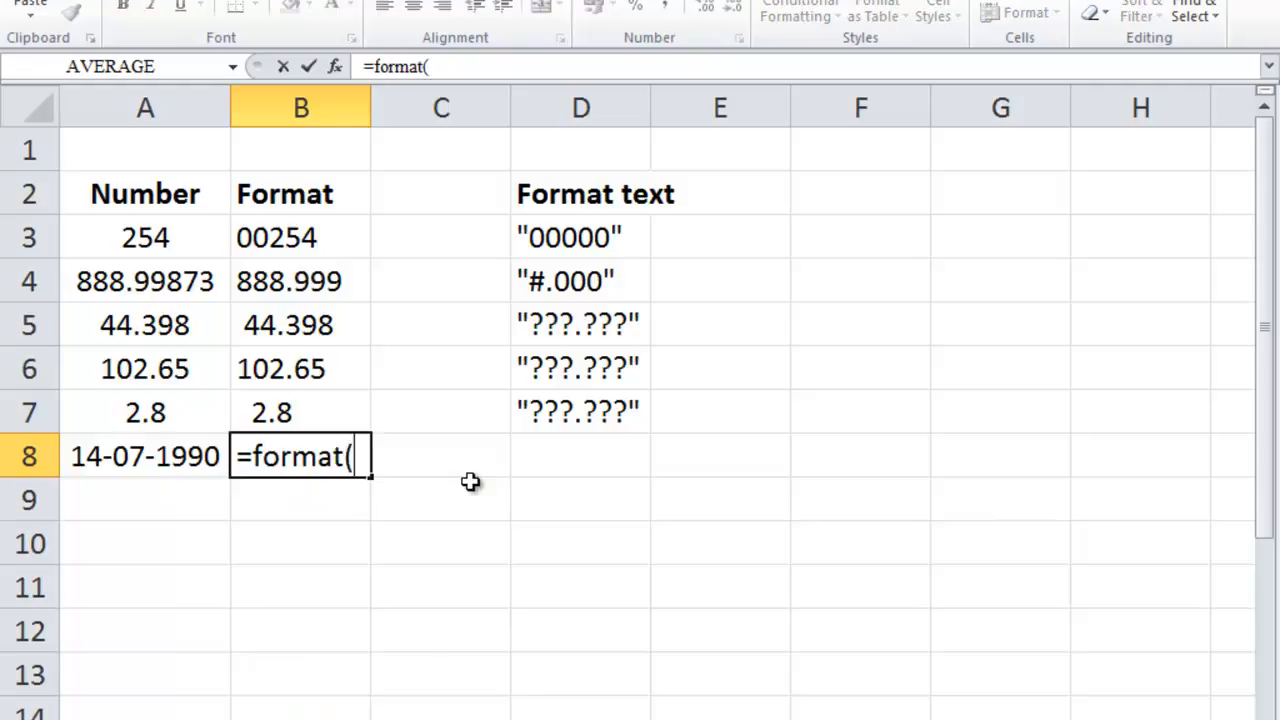
{"action": "left_click", "coordinate": [152, 457]}
{"action": "type", "text": ","}
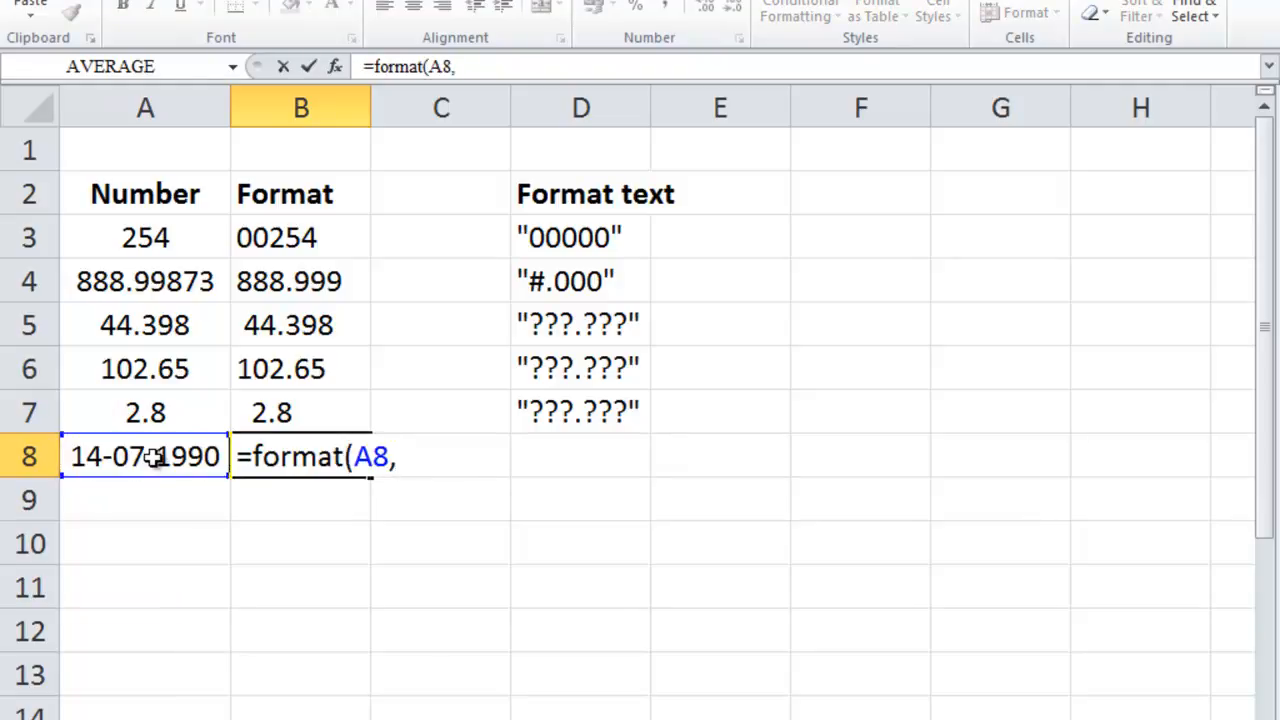
{"action": "type", "text": "\"MM"}
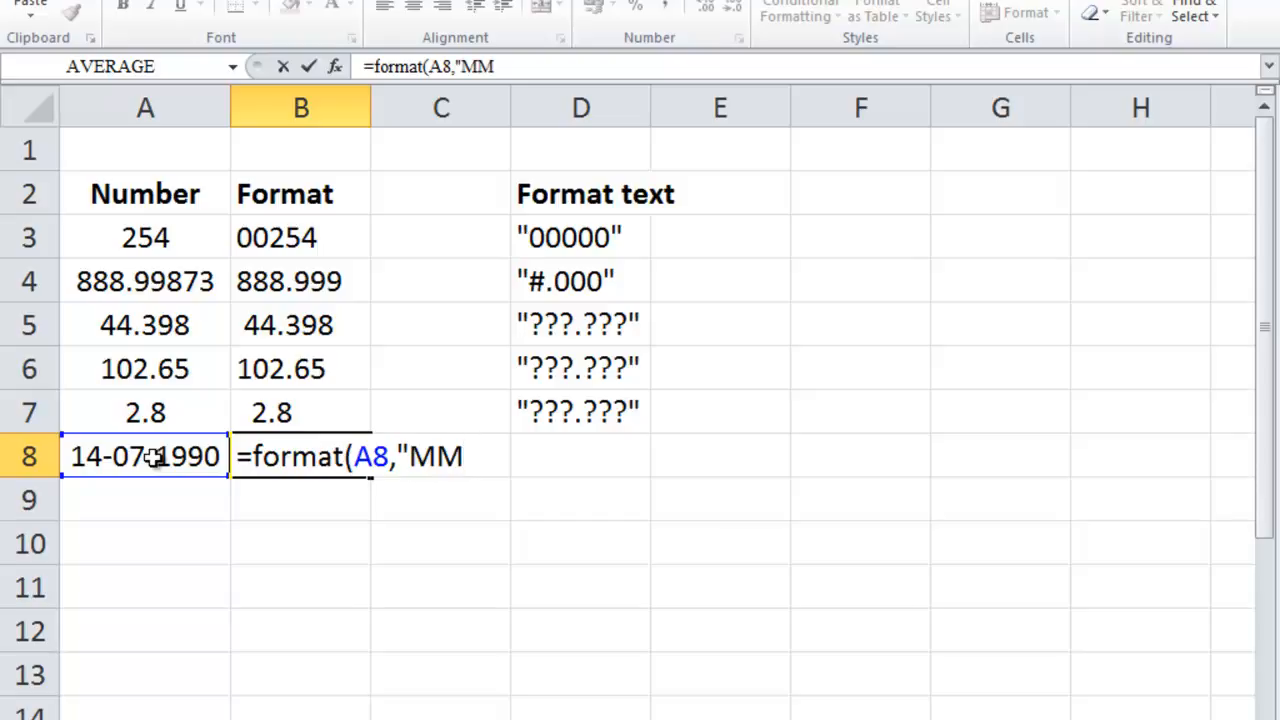
{"action": "type", "text": "-dd-yy"}
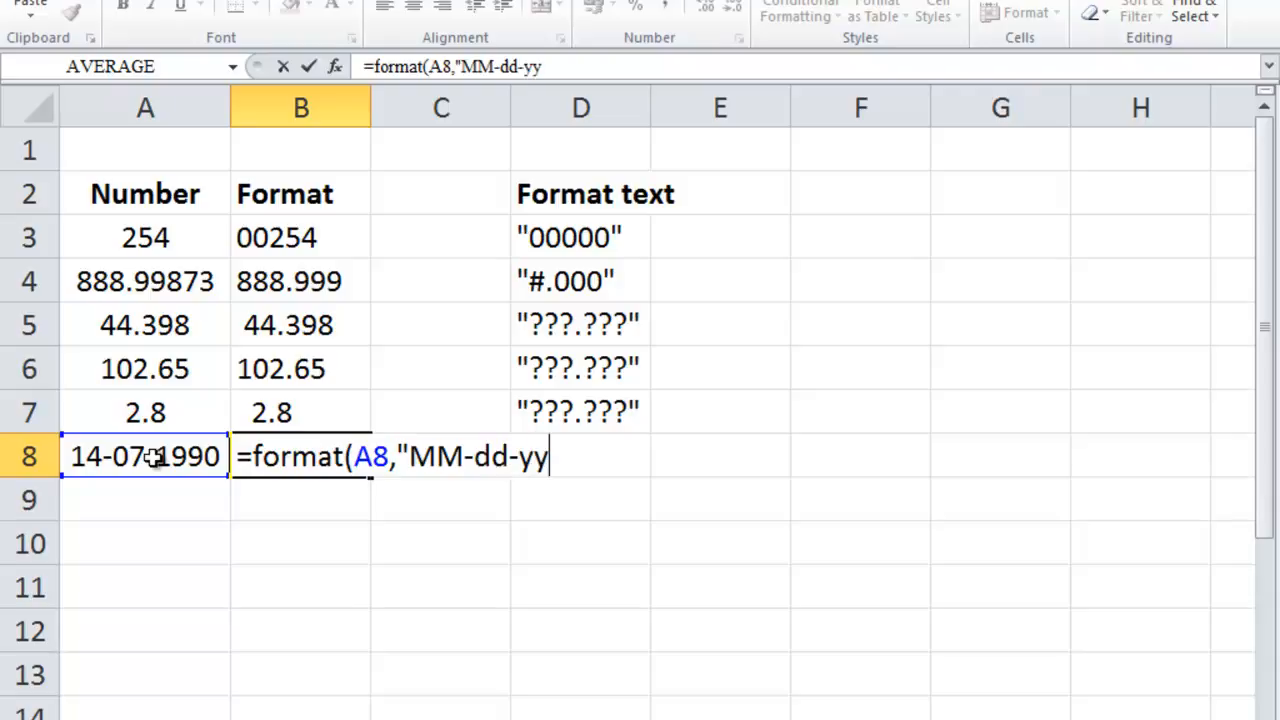
{"action": "type", "text": "\")"}
{"action": "key", "text": "Return"}
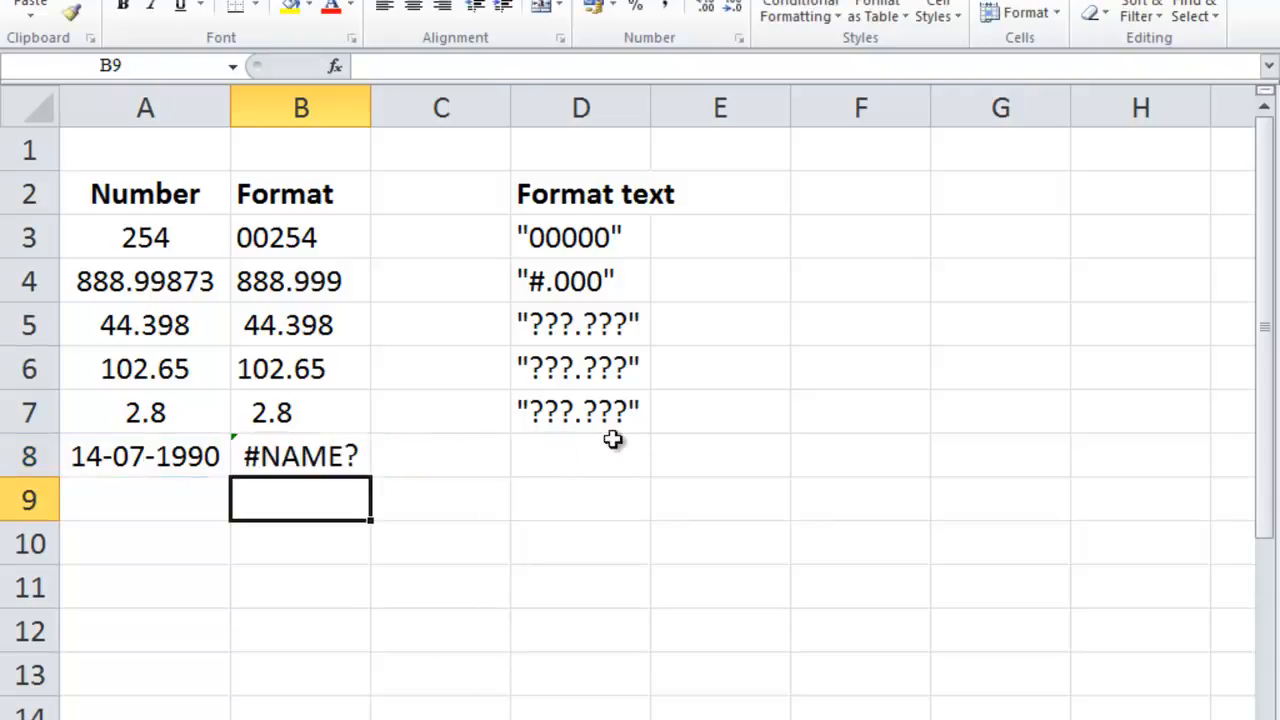
- Change the month code in the B8 formula's format string to lowercase, giving "mm-dd-yy"
{"action": "left_click", "coordinate": [327, 455]}
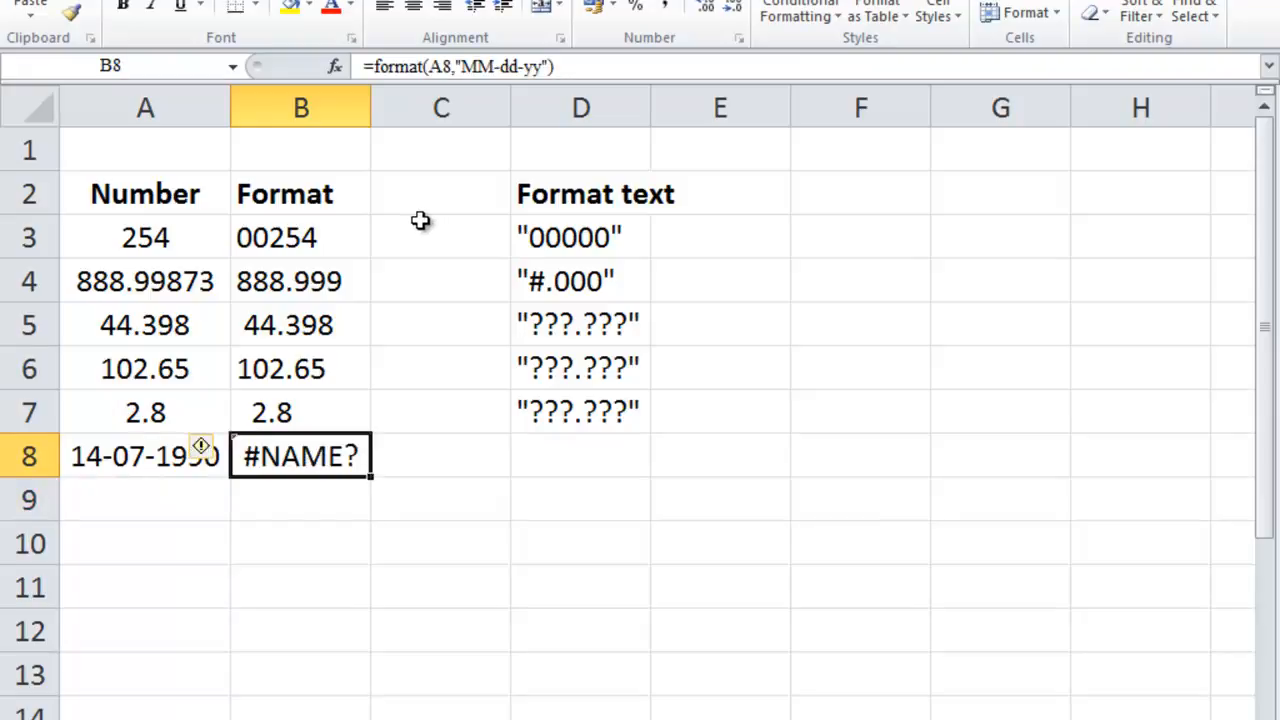
{"action": "left_click", "coordinate": [494, 68]}
{"action": "left_click_drag", "start_coordinate": [494, 68], "coordinate": [463, 68]}
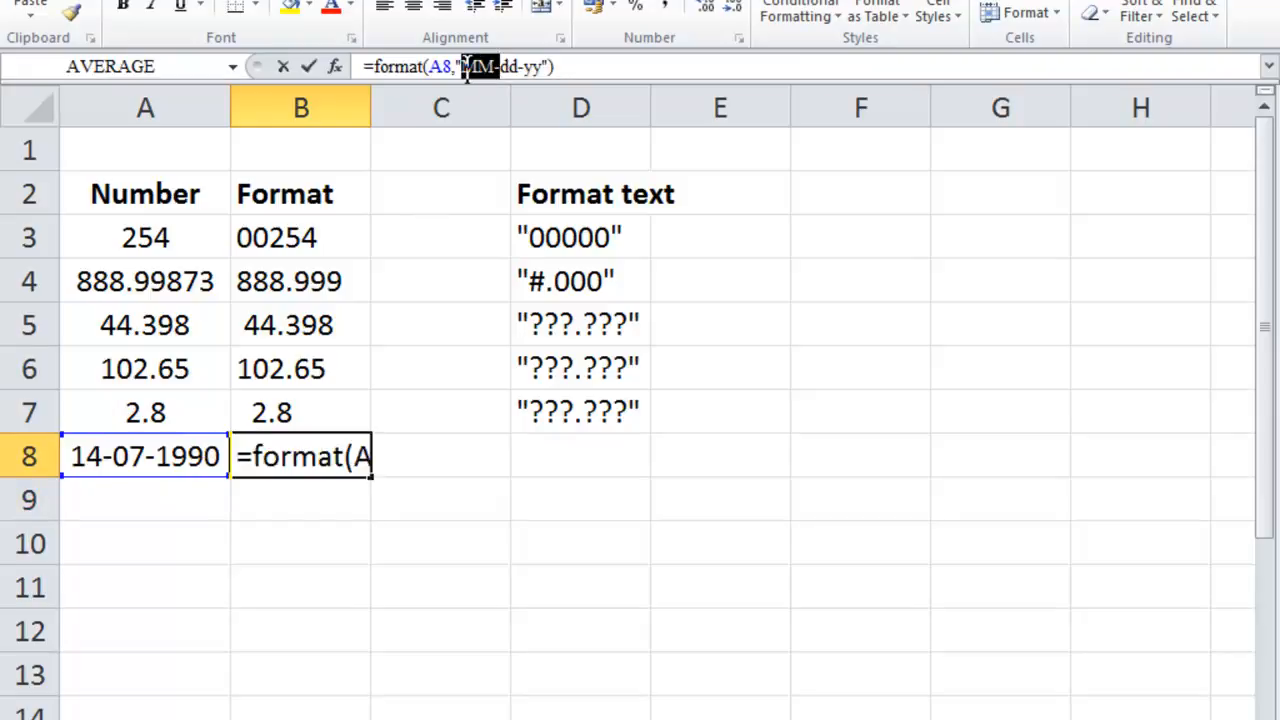
{"action": "type", "text": "mm"}
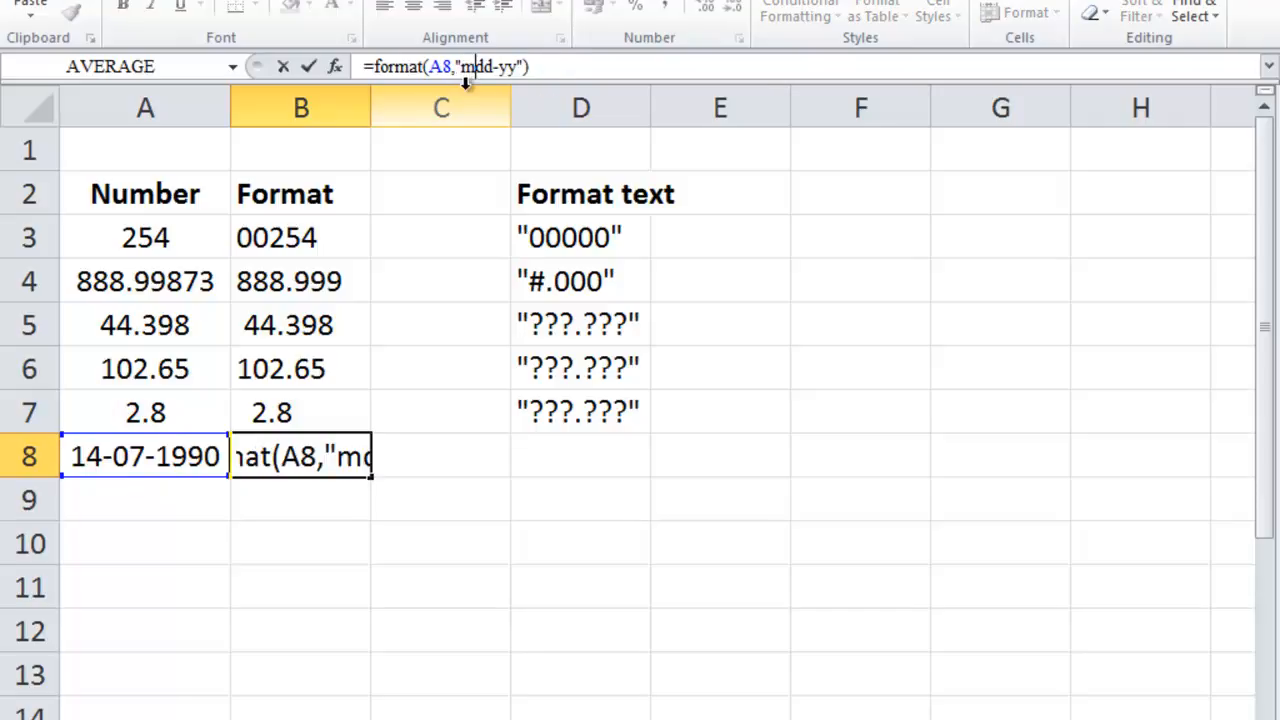
{"action": "type", "text": "-"}
{"action": "key", "text": "Return"}
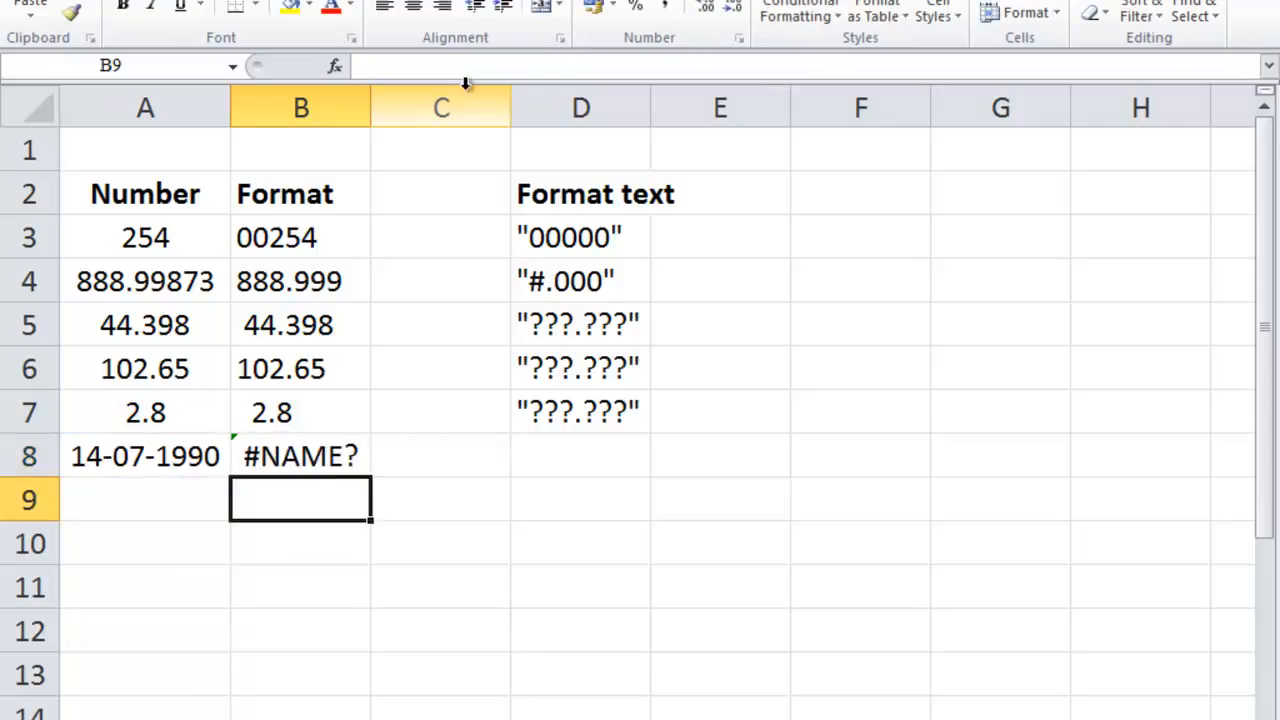
- Replace the function name in the B8 formula with text, giving =text(A8,"mm-dd-yy")
{"action": "left_click", "coordinate": [288, 459]}
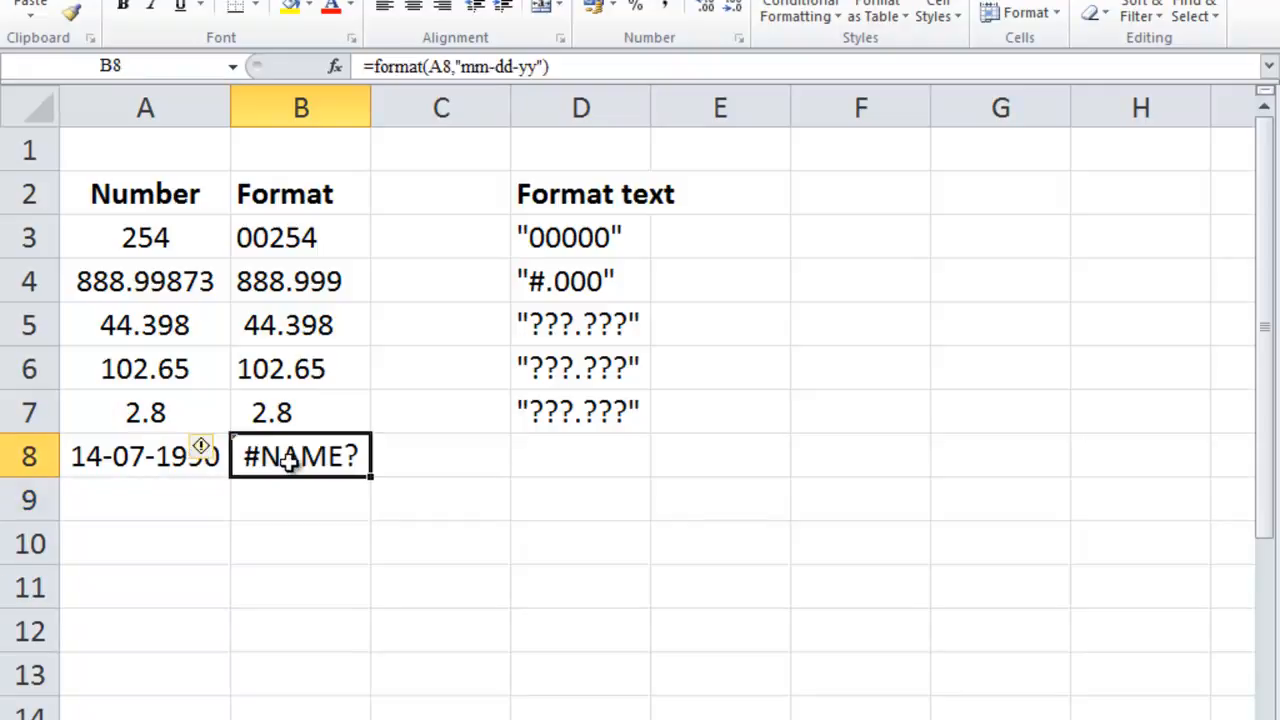
{"action": "left_click", "coordinate": [482, 66]}
{"action": "left_click_drag", "start_coordinate": [482, 66], "coordinate": [462, 66]}
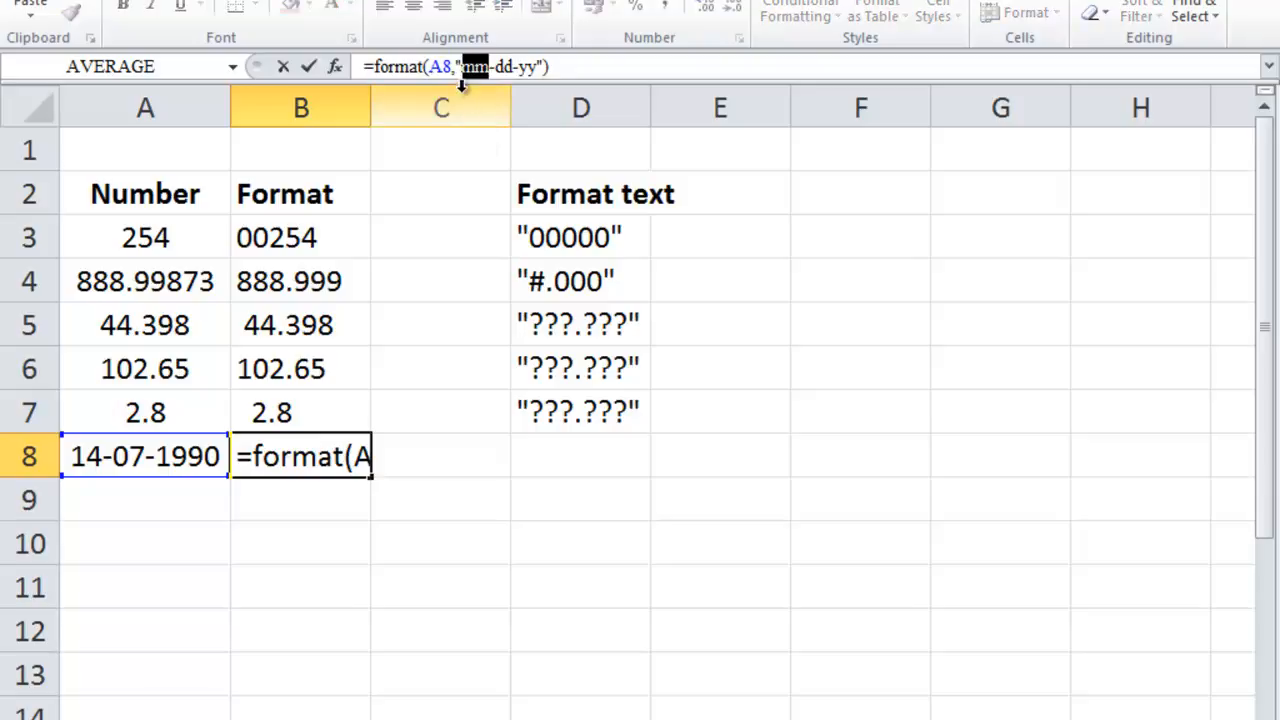
{"action": "left_click", "coordinate": [566, 66]}
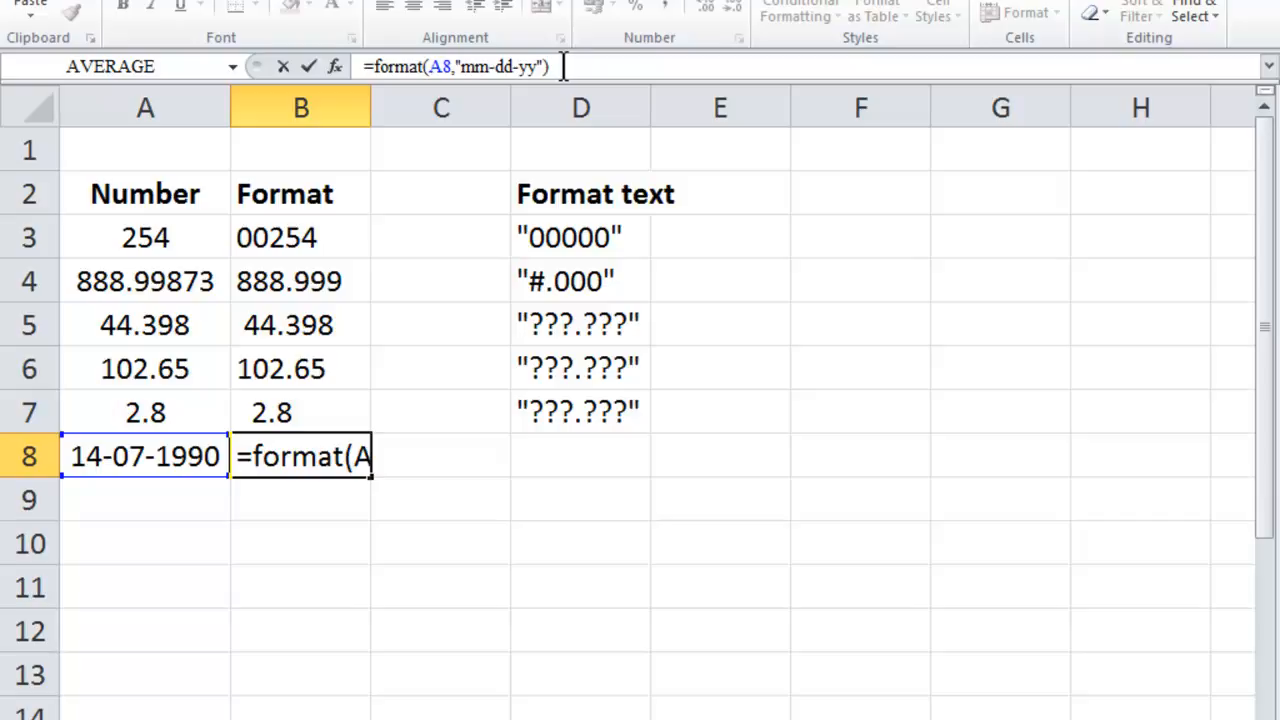
{"action": "left_click_drag", "start_coordinate": [428, 66], "coordinate": [379, 66]}
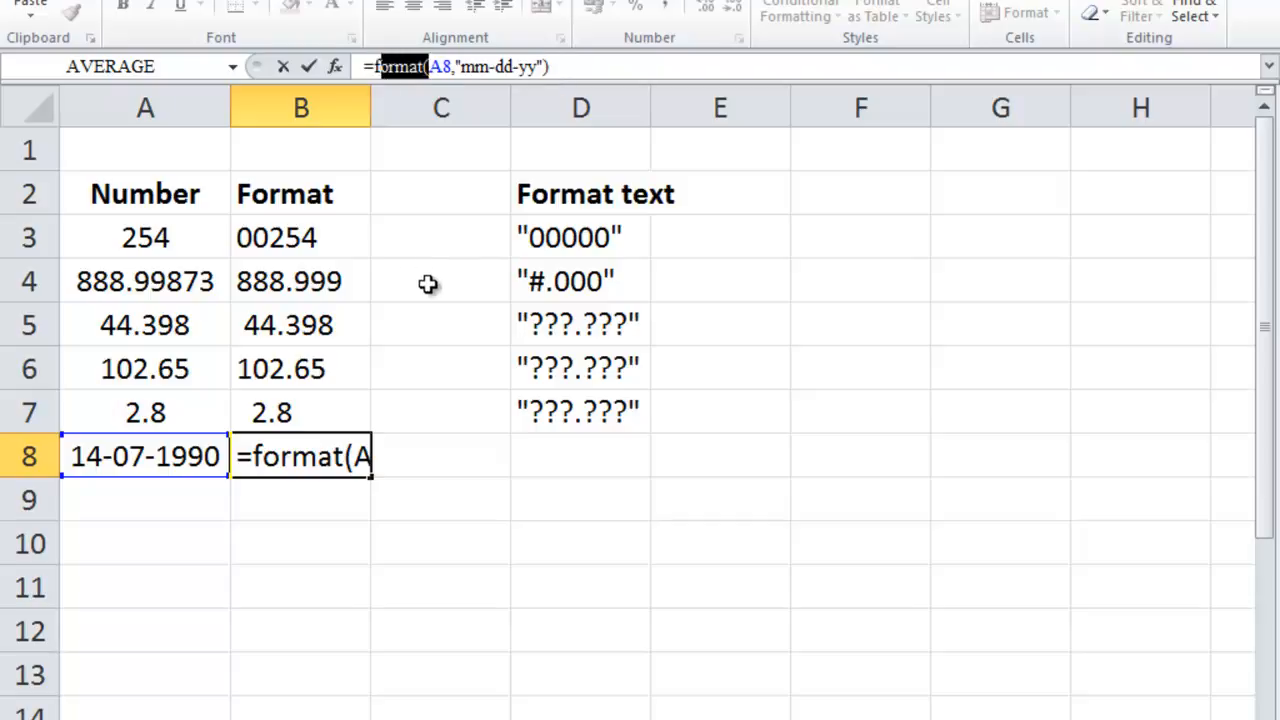
{"action": "type", "text": "ftext("}
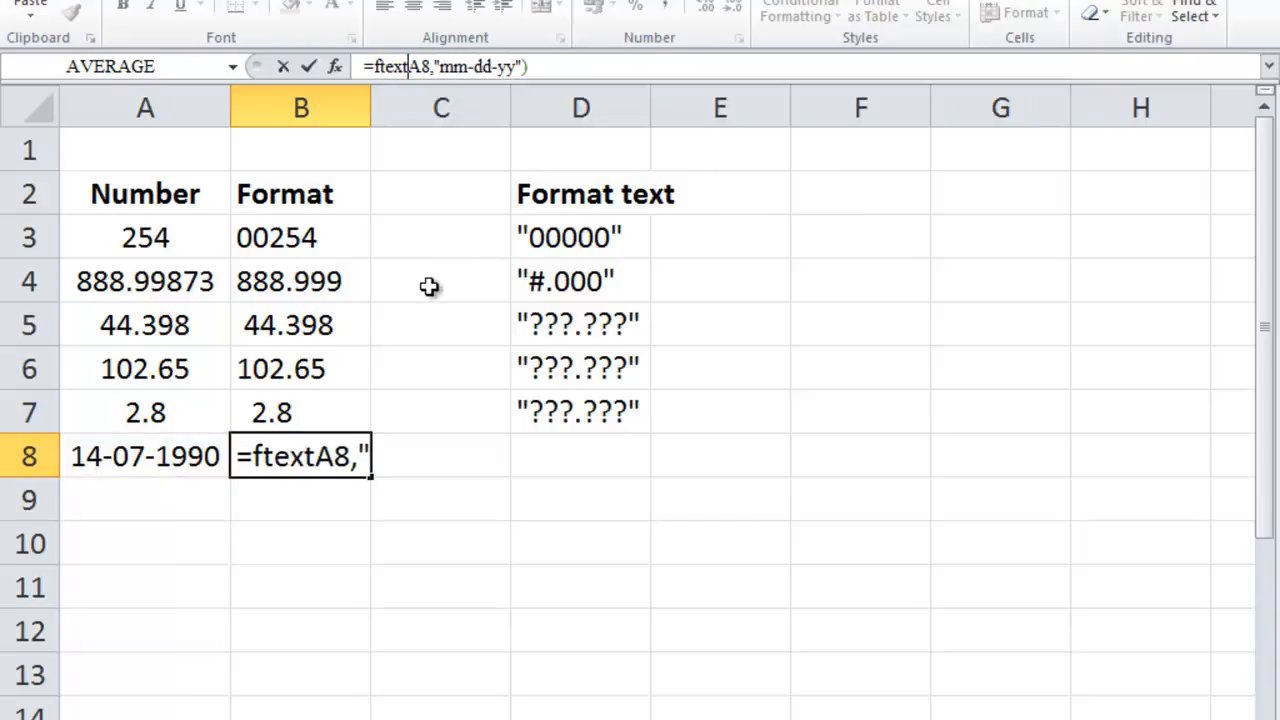
{"action": "key", "text": "Left"}
{"action": "key", "text": "Left"}
{"action": "key", "text": "Left"}
{"action": "key", "text": "Left"}
{"action": "key", "text": "Left"}
{"action": "key", "text": "BackSpace"}
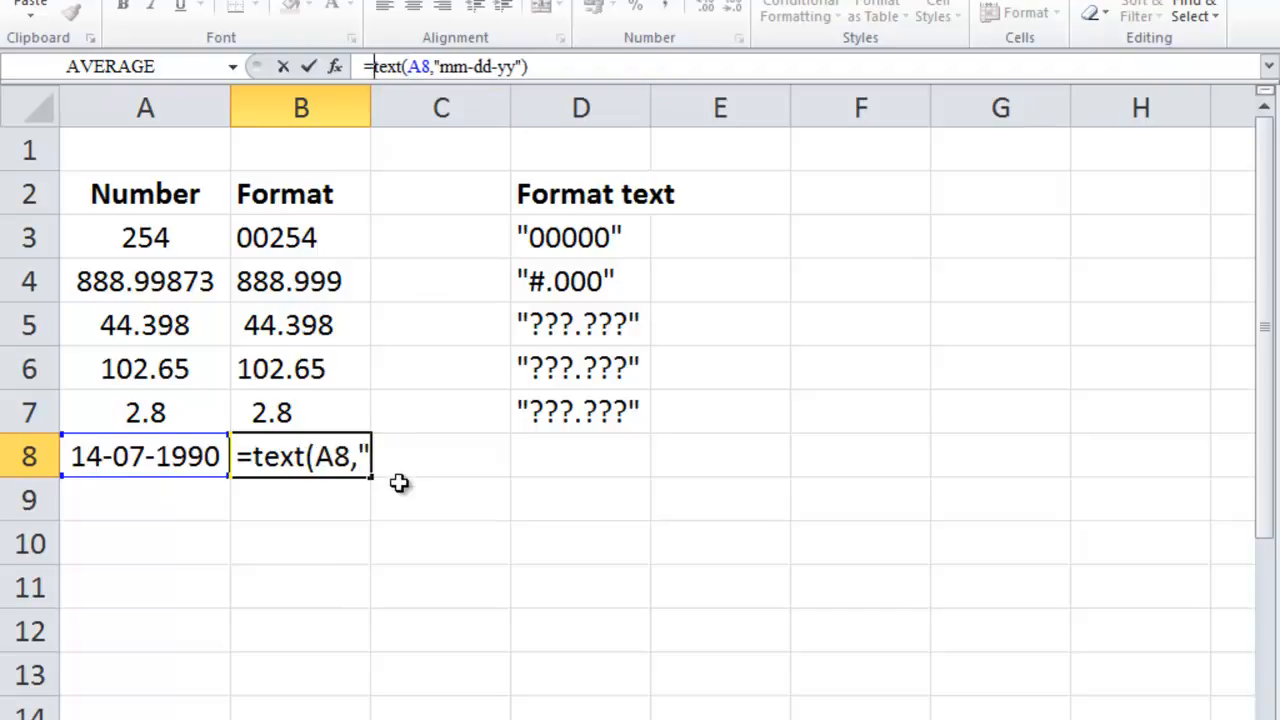
{"action": "key", "text": "Return"}
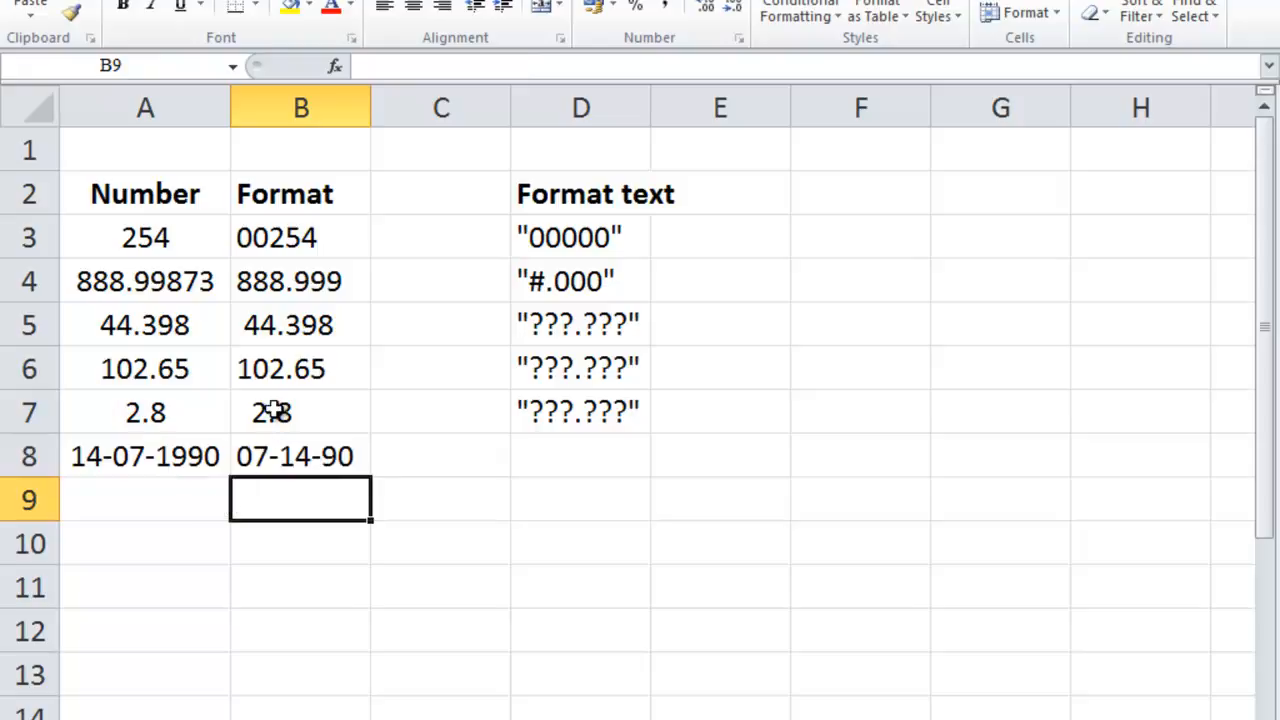
- Extend the month code in the B8 TEXT formula to three letters, giving "mmm-dd-yy"
{"action": "left_click", "coordinate": [334, 449]}
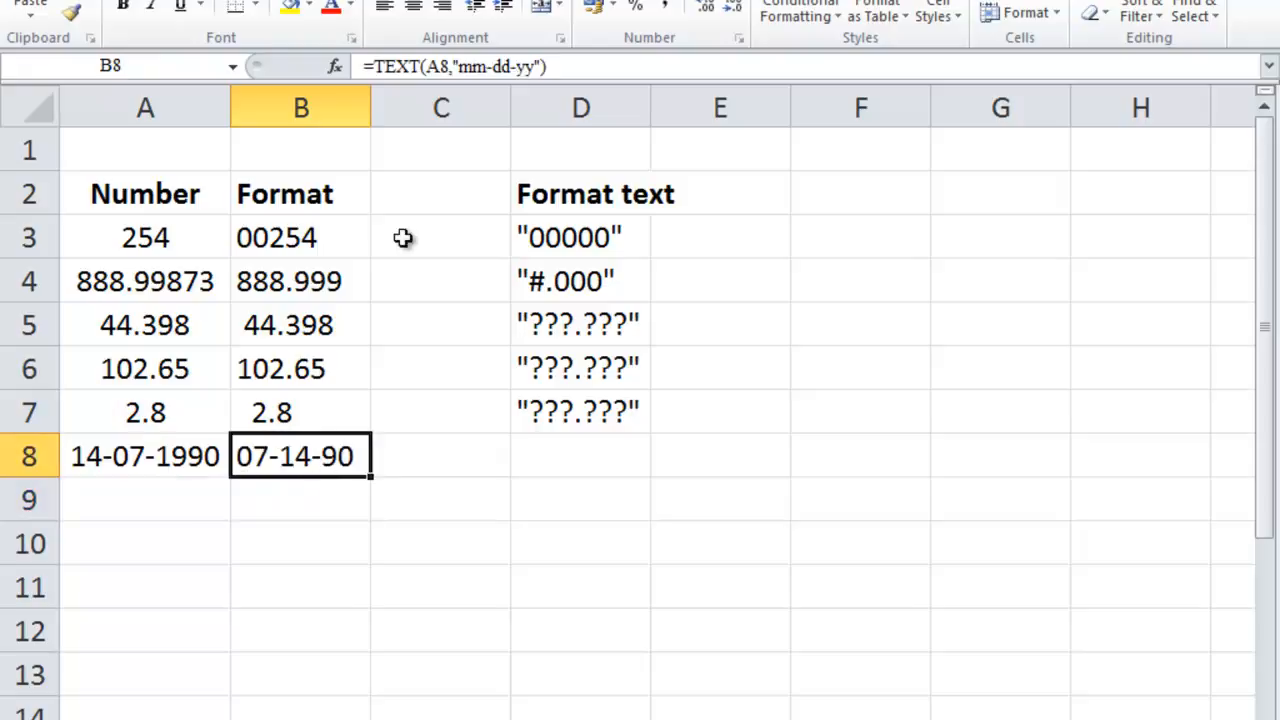
{"action": "left_click", "coordinate": [487, 66]}
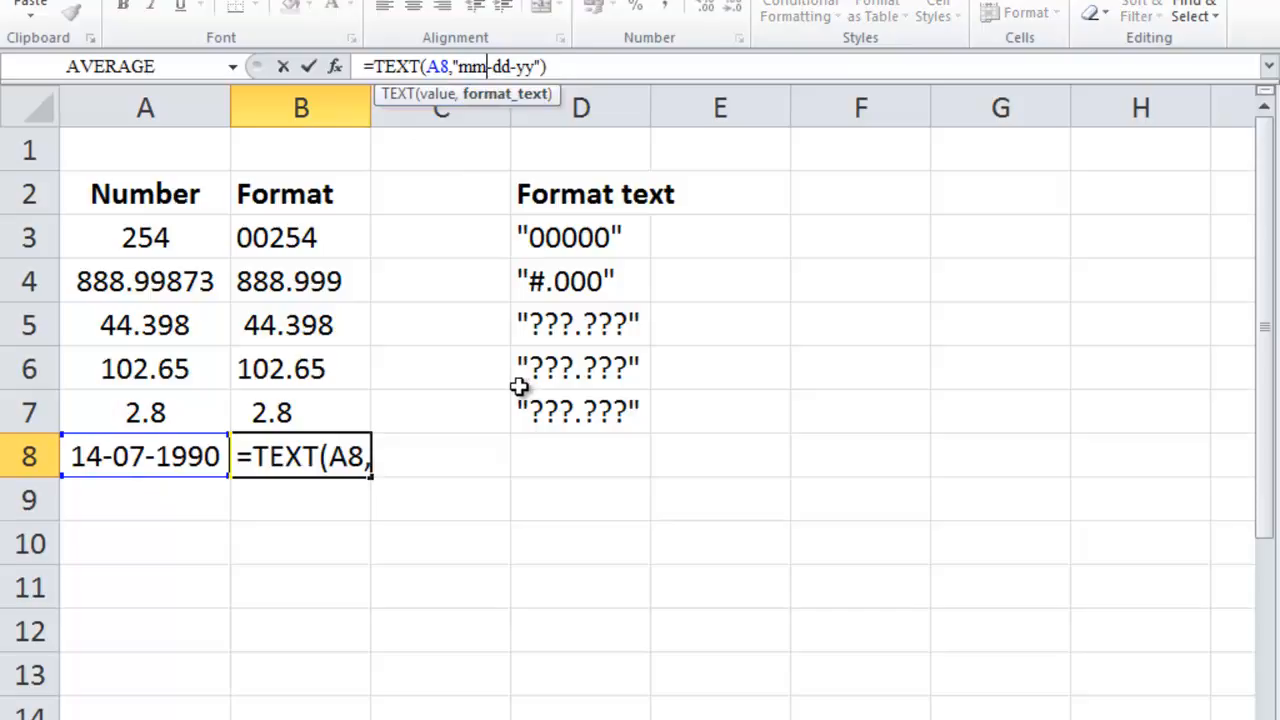
{"action": "type", "text": "m"}
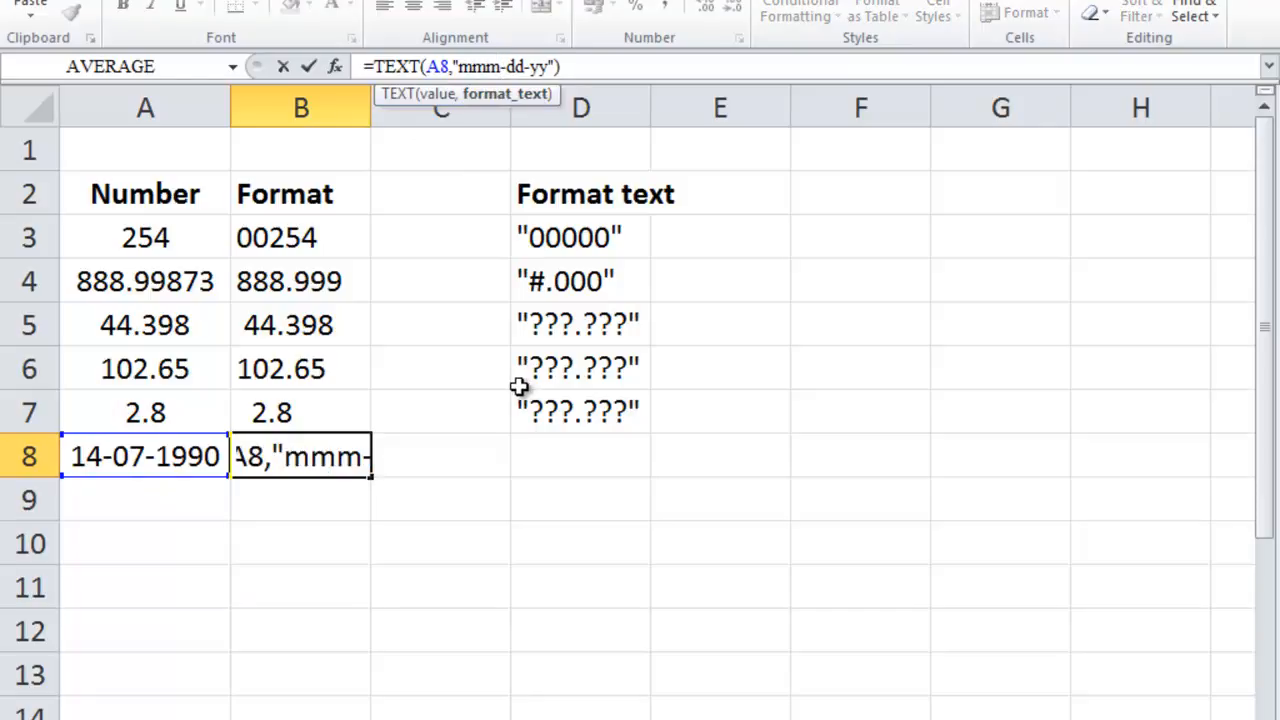
{"action": "key", "text": "Return"}
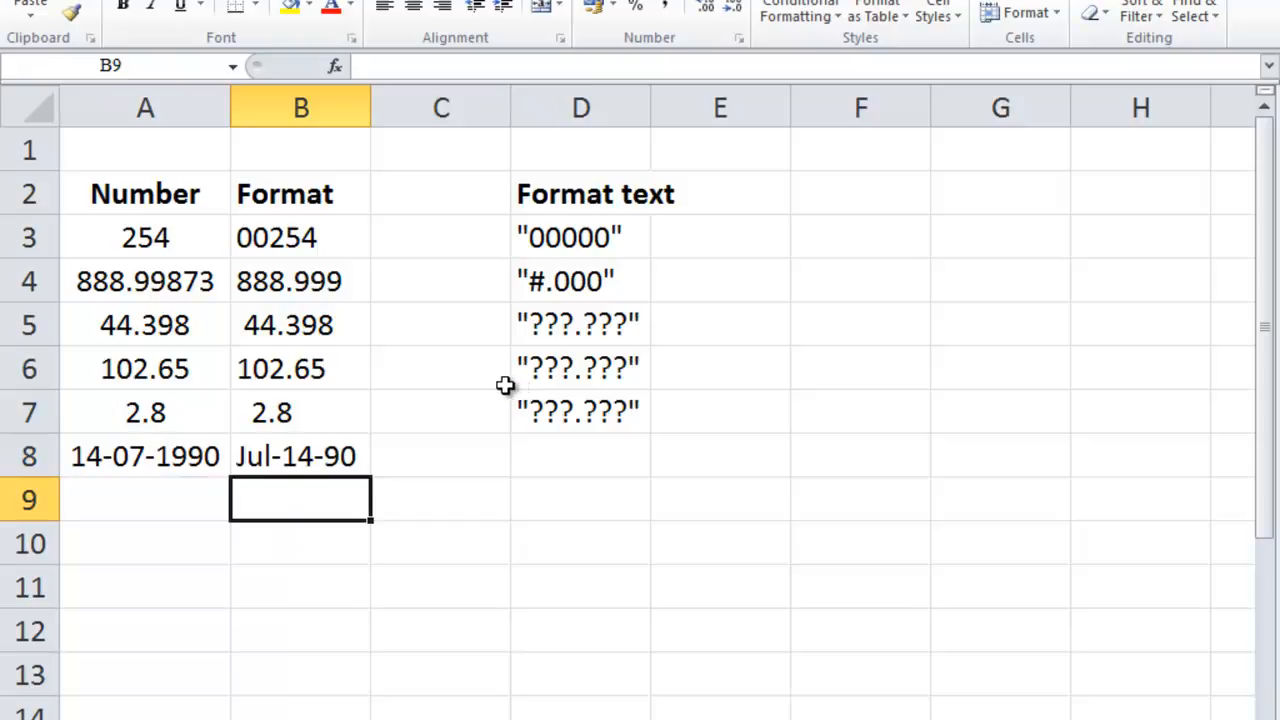
- Switch to the PowerPoint slide show about text functions
{"action": "left_click", "coordinate": [300, 457]}
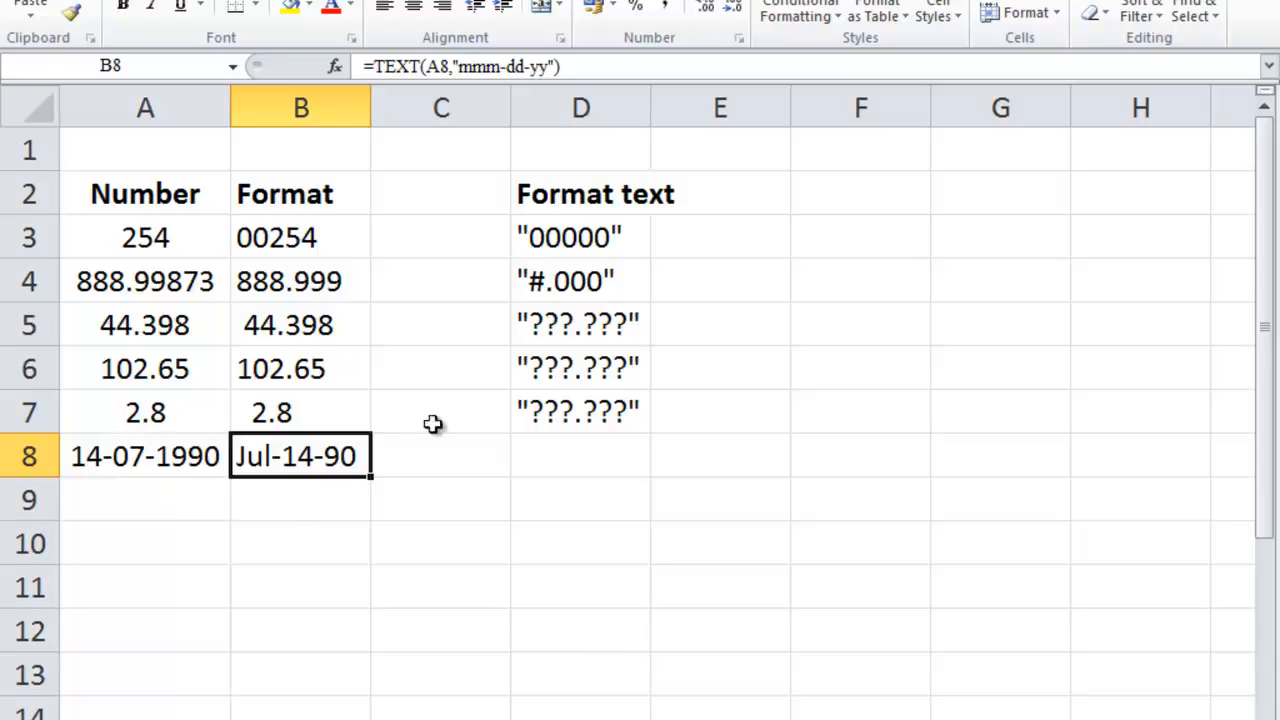
{"action": "left_click", "coordinate": [534, 469]}
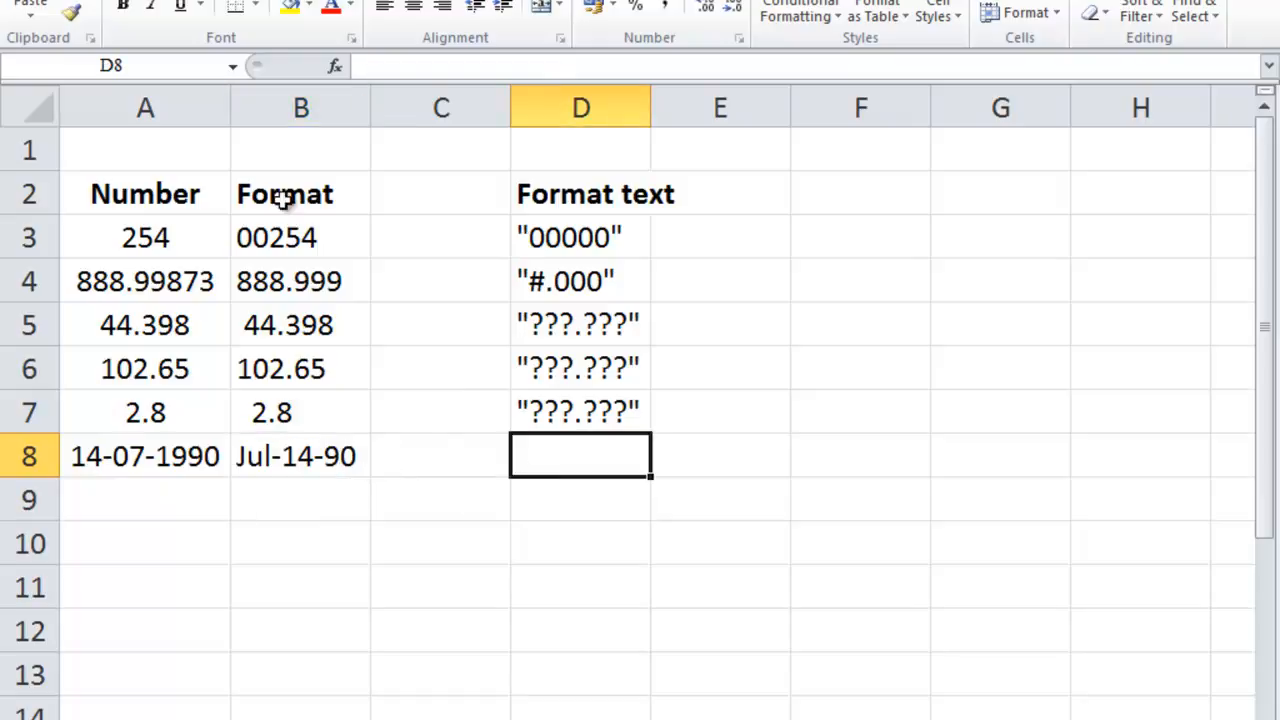
{"action": "left_click_drag", "start_coordinate": [602, 206], "coordinate": [583, 422]}
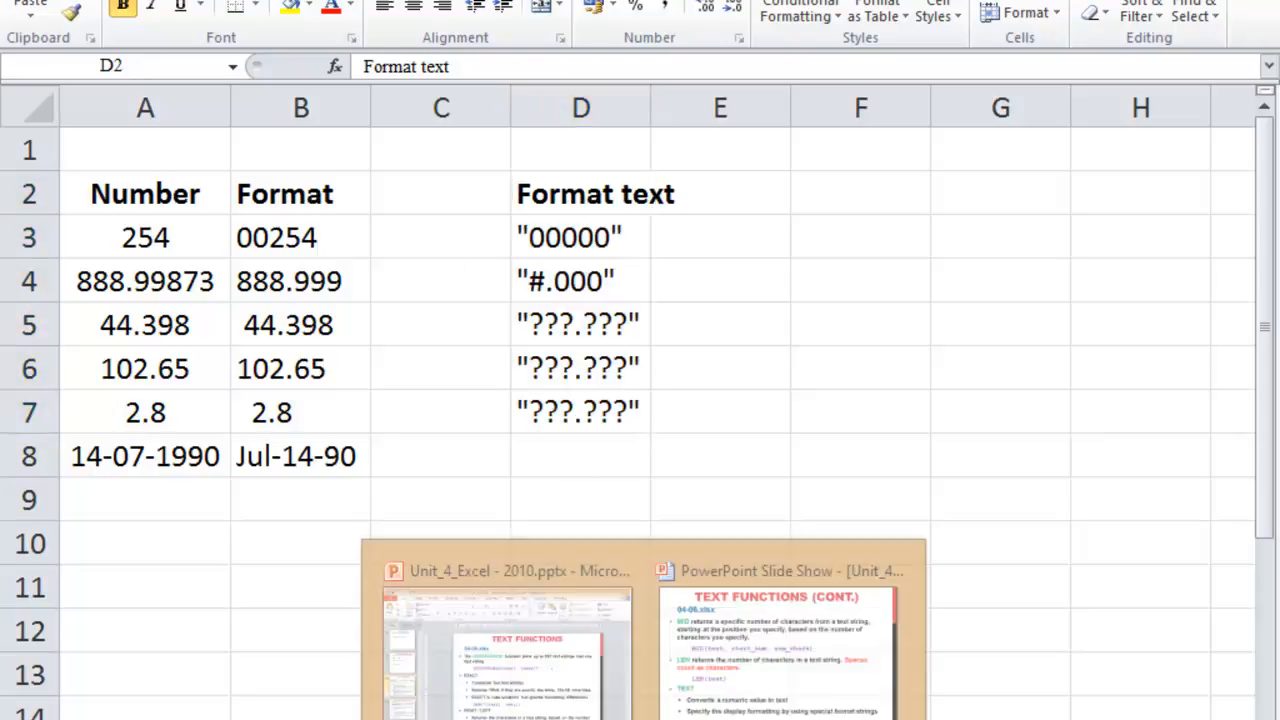
{"action": "left_click", "coordinate": [823, 643]}
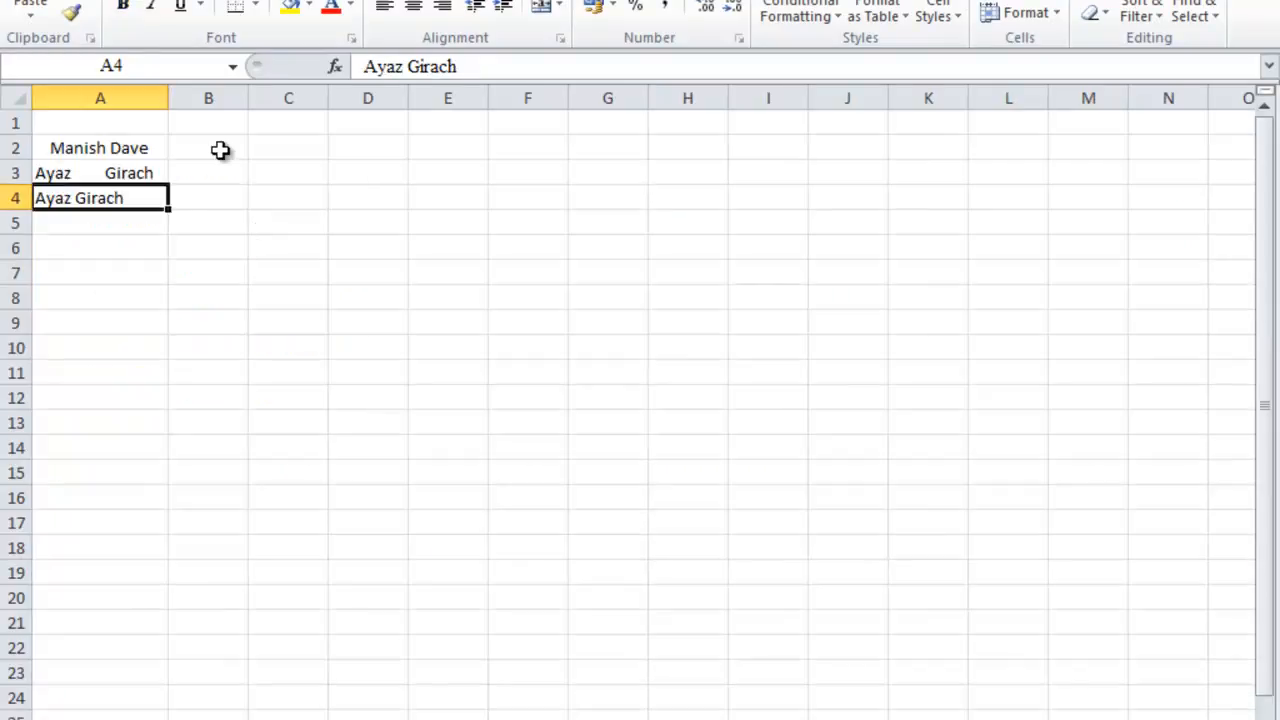
- In cell B2 of the names sheet, enter =trim(A2) to remove extra spaces from the name in A2
{"action": "left_click", "coordinate": [218, 150]}
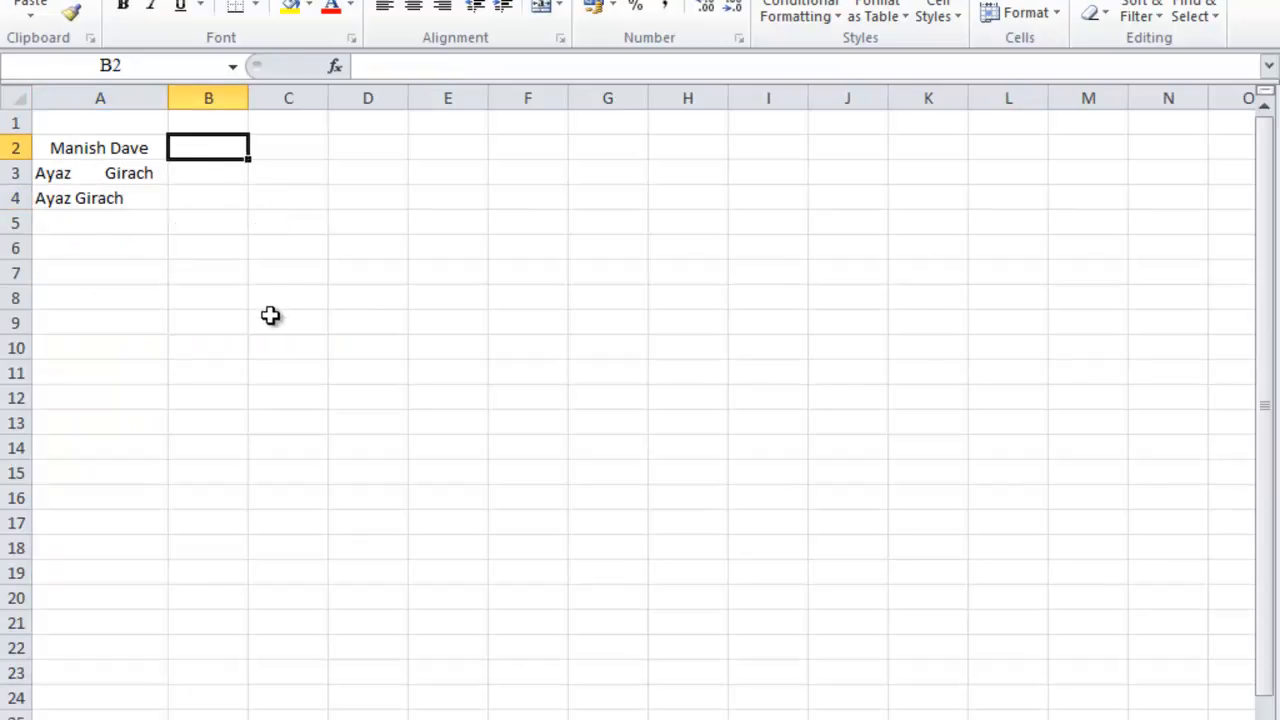
{"action": "type", "text": "="}
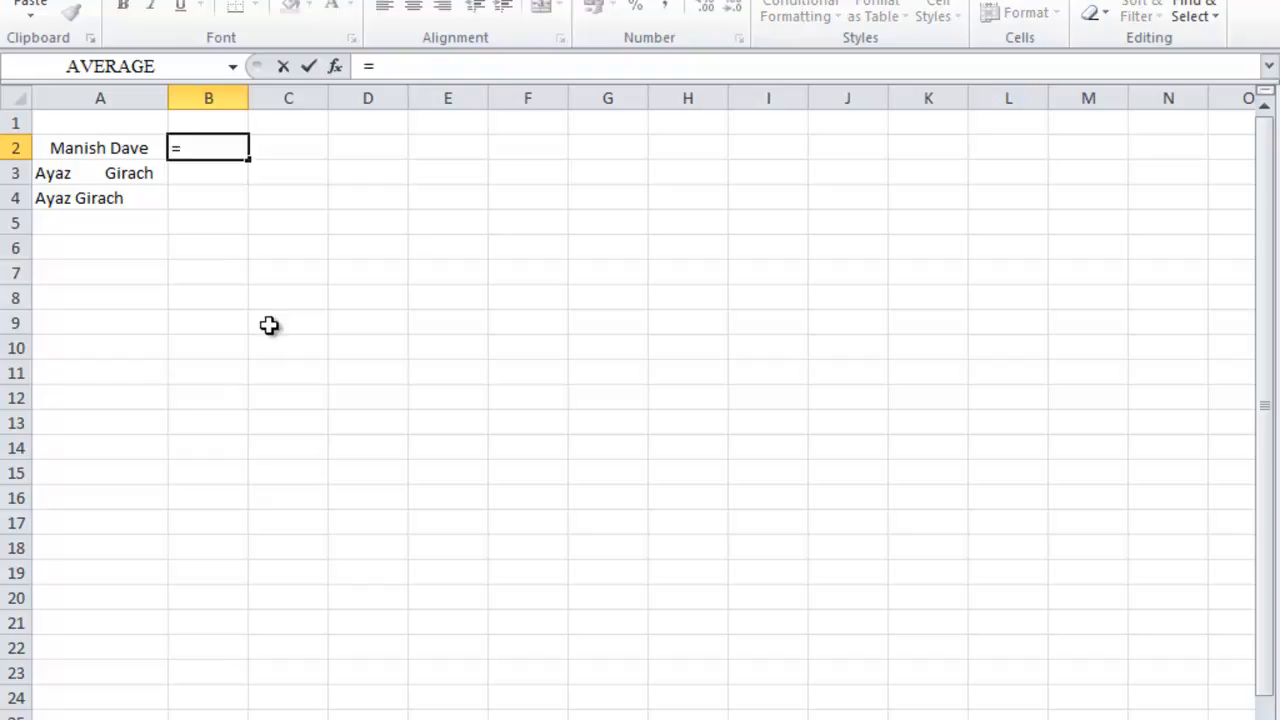
{"action": "type", "text": "trim"}
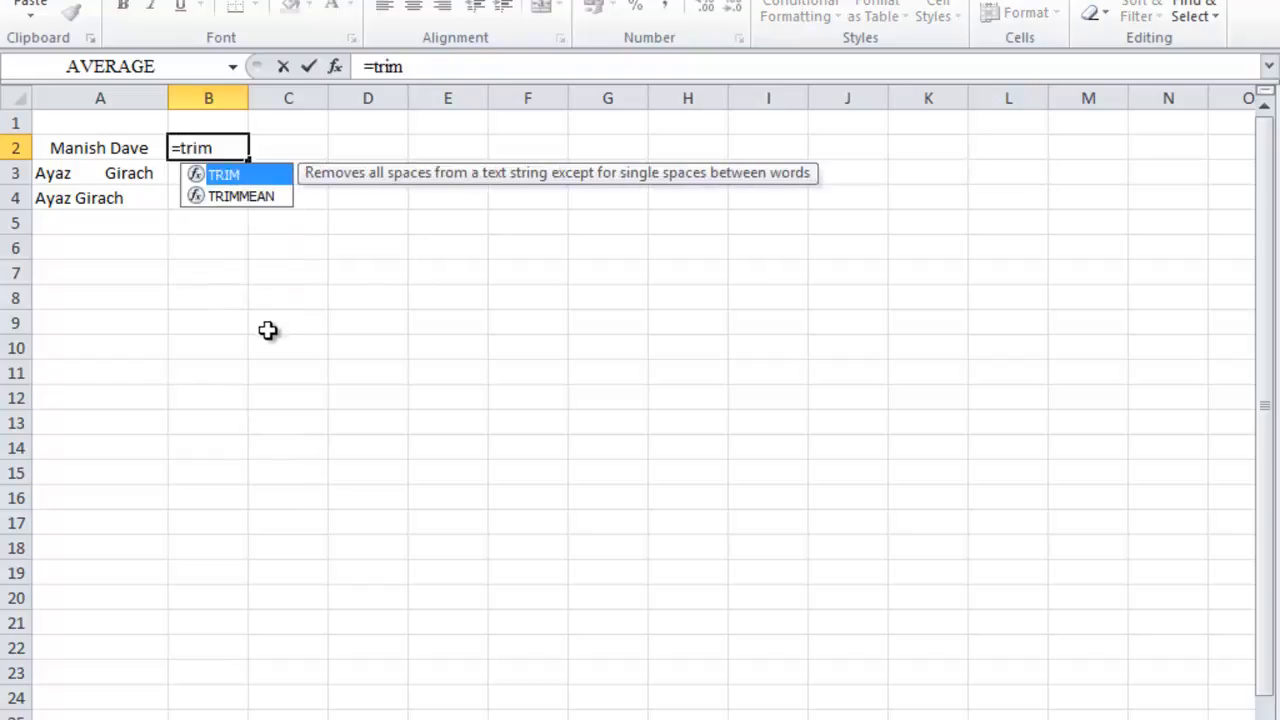
{"action": "type", "text": "("}
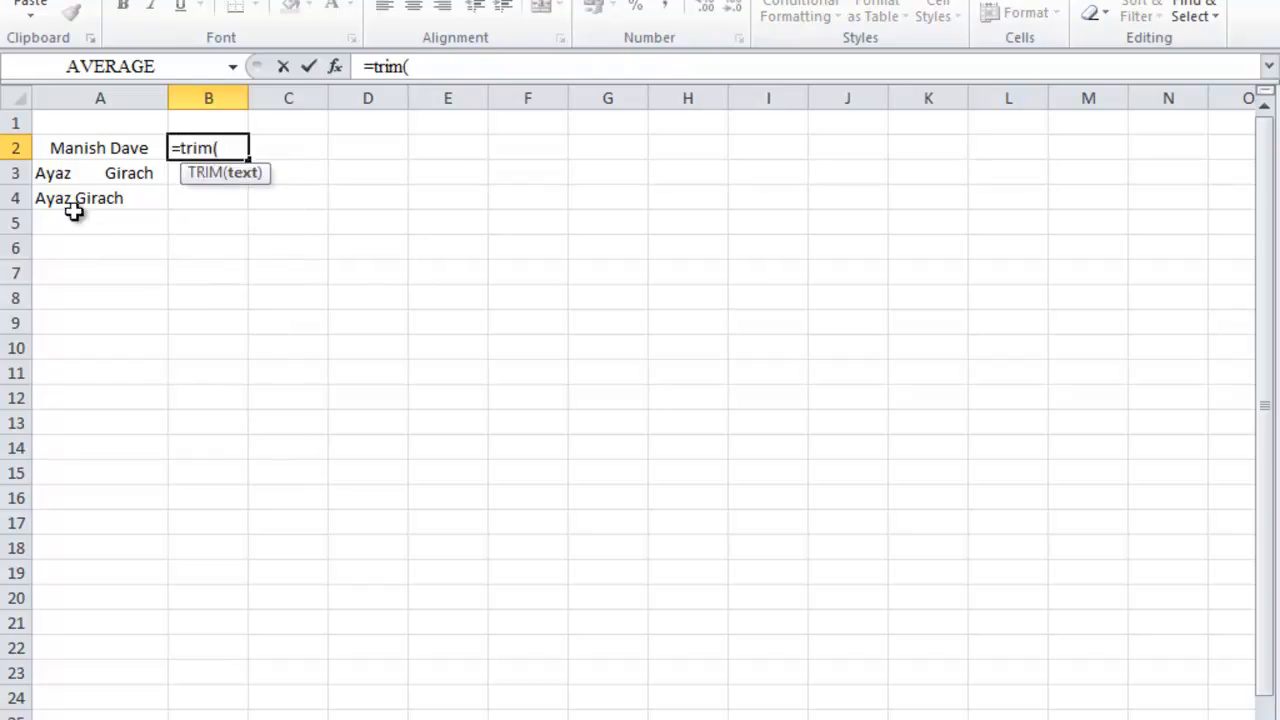
{"action": "left_click", "coordinate": [82, 150]}
{"action": "type", "text": ")"}
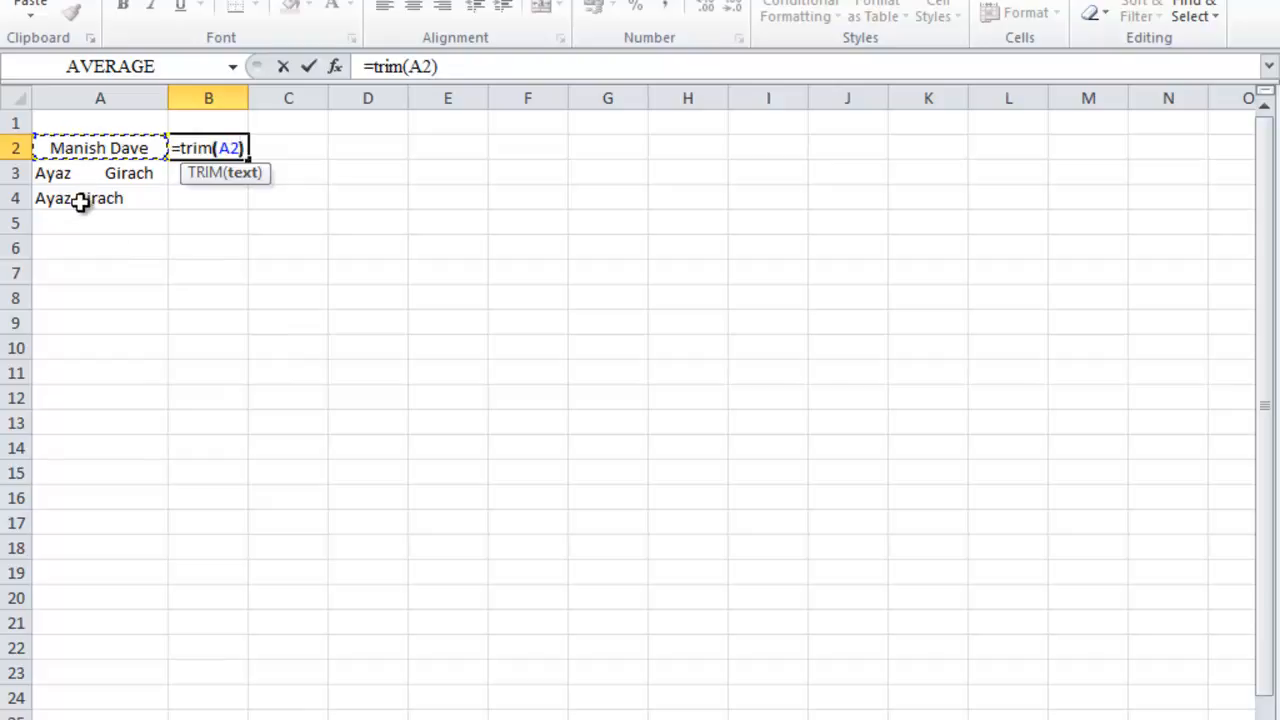
{"action": "key", "text": "Return"}
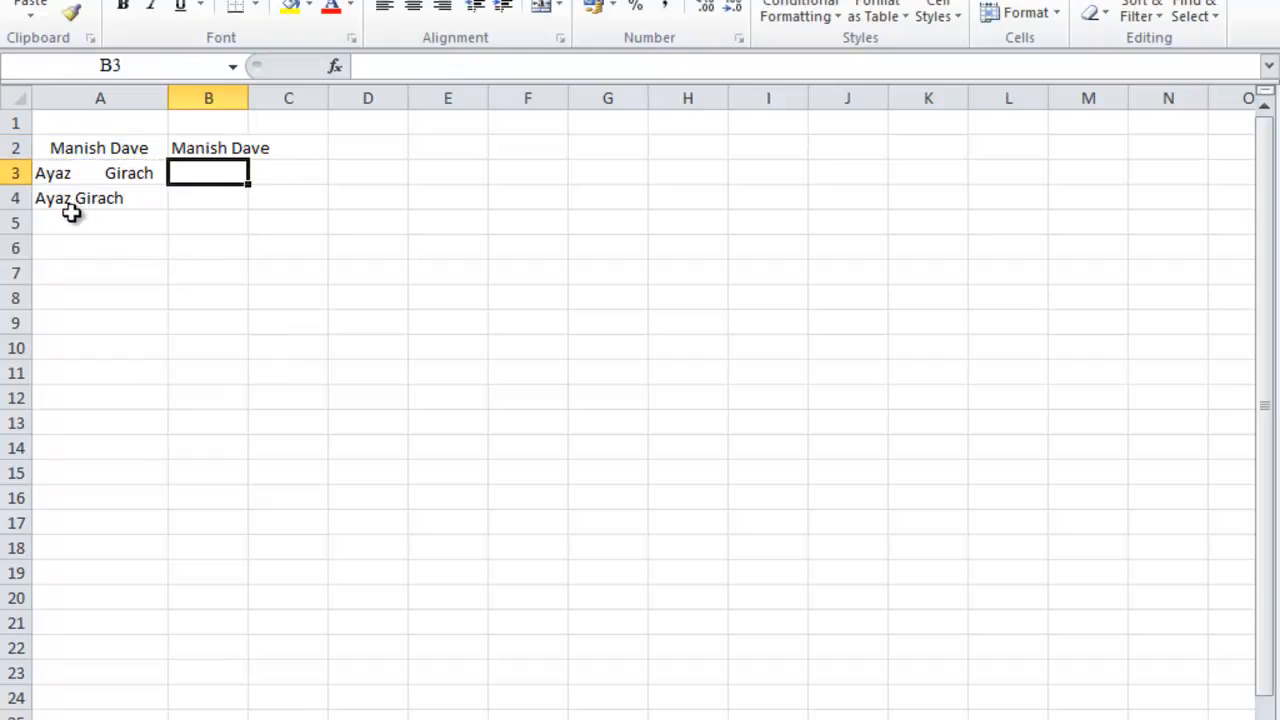
{"action": "scroll", "coordinate": [22, 140], "scroll_direction": "up", "scroll_amount": 3}
{"action": "scroll", "coordinate": [22, 140], "scroll_direction": "up", "scroll_amount": 2}
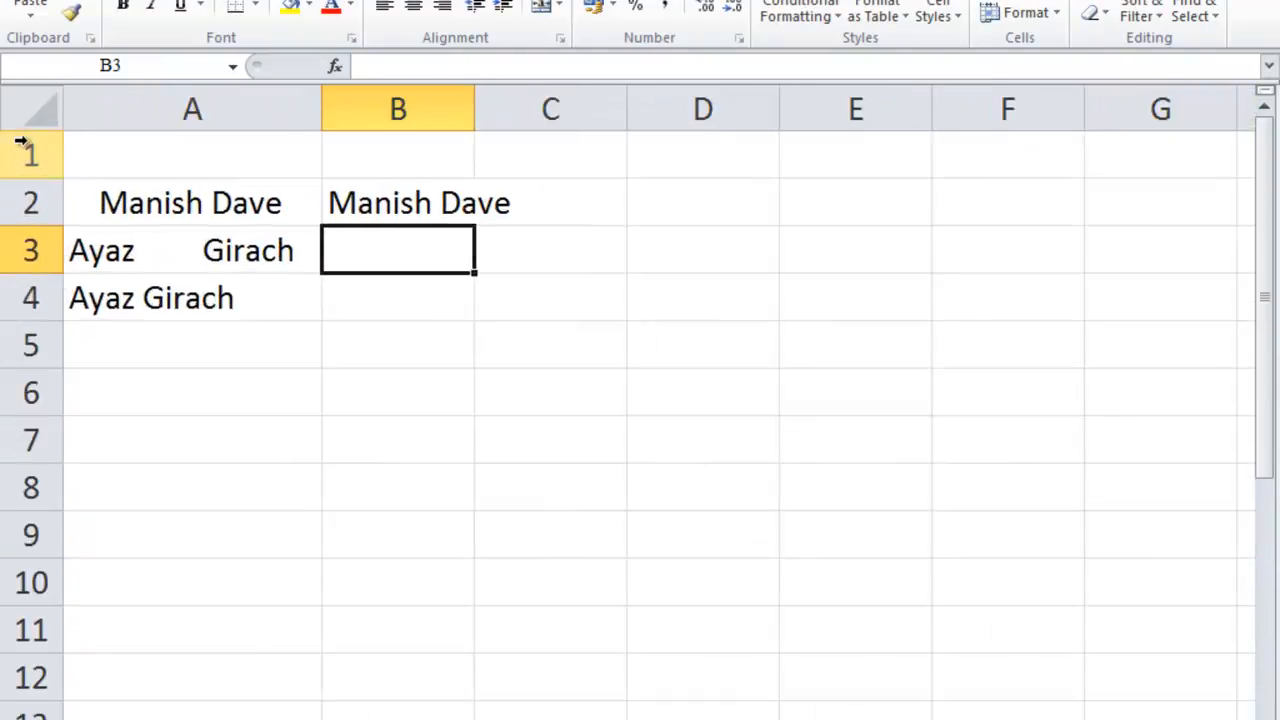
- Fill the TRIM formula from B2 down to B4 and autofit the width of column B
{"action": "left_click", "coordinate": [386, 205]}
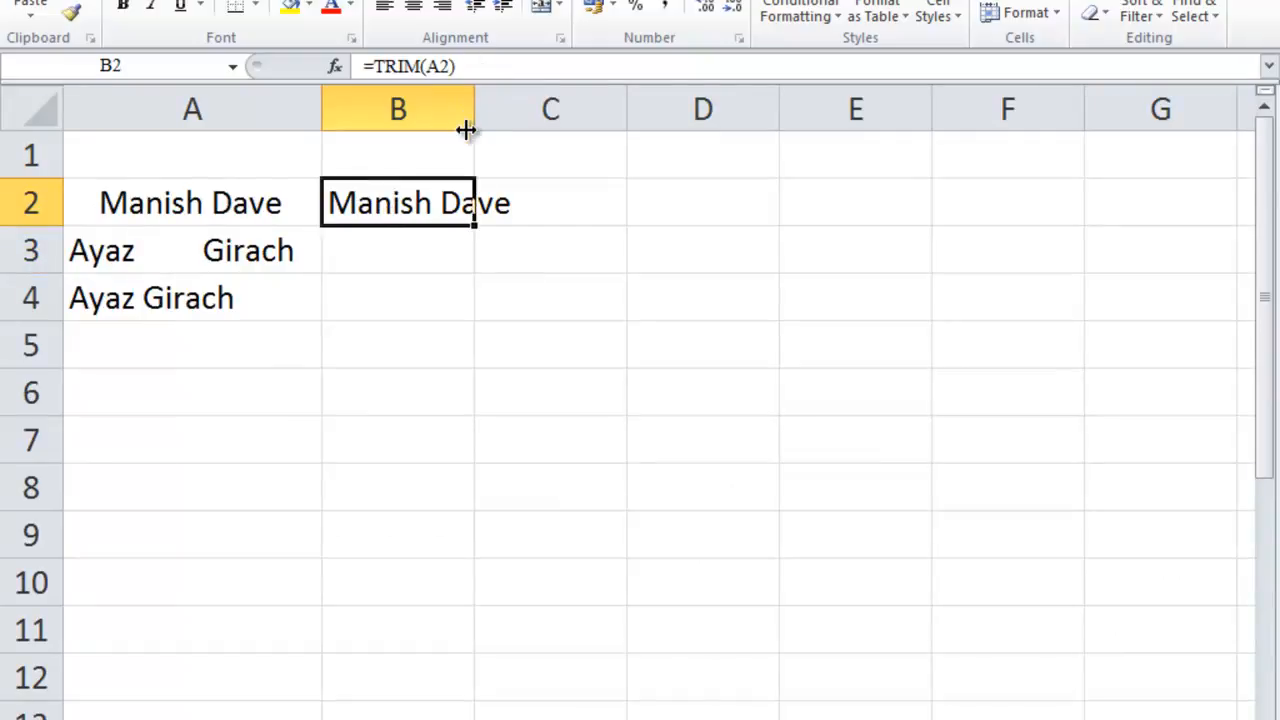
{"action": "left_click_drag", "start_coordinate": [474, 226], "coordinate": [470, 306]}
{"action": "left_click", "coordinate": [561, 360]}
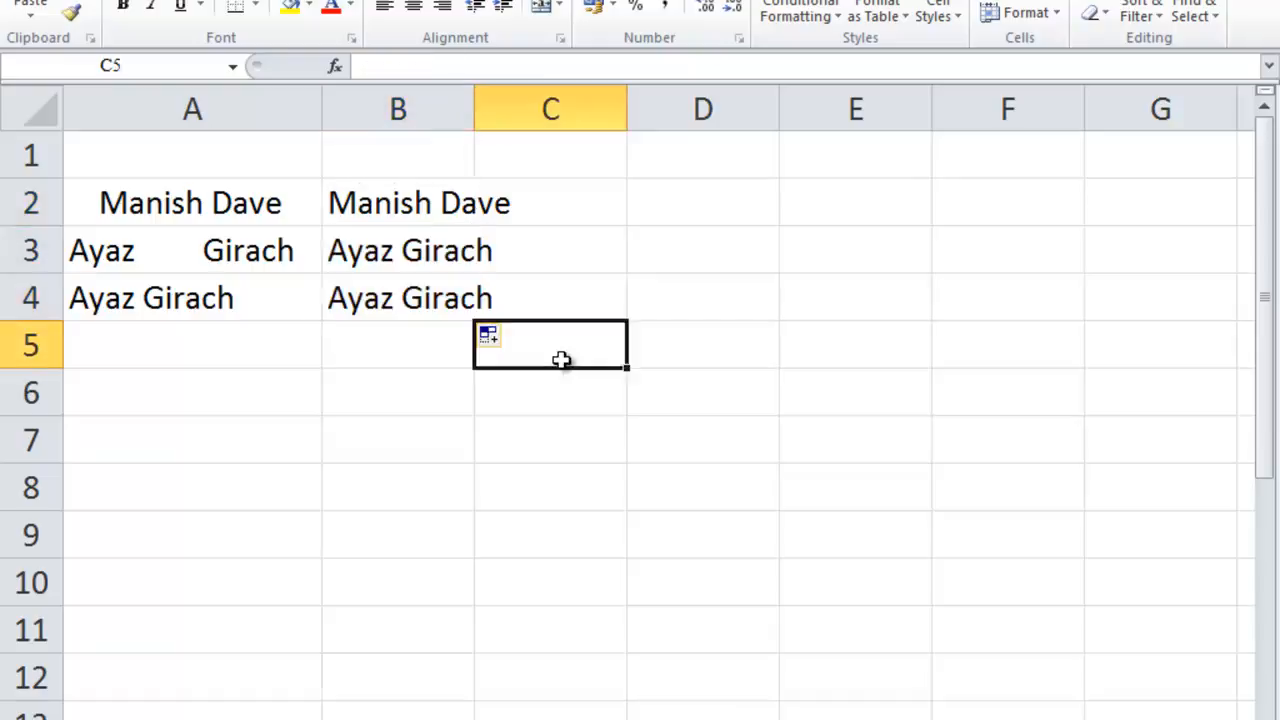
{"action": "double_click", "coordinate": [472, 108]}
{"action": "left_click", "coordinate": [443, 362]}
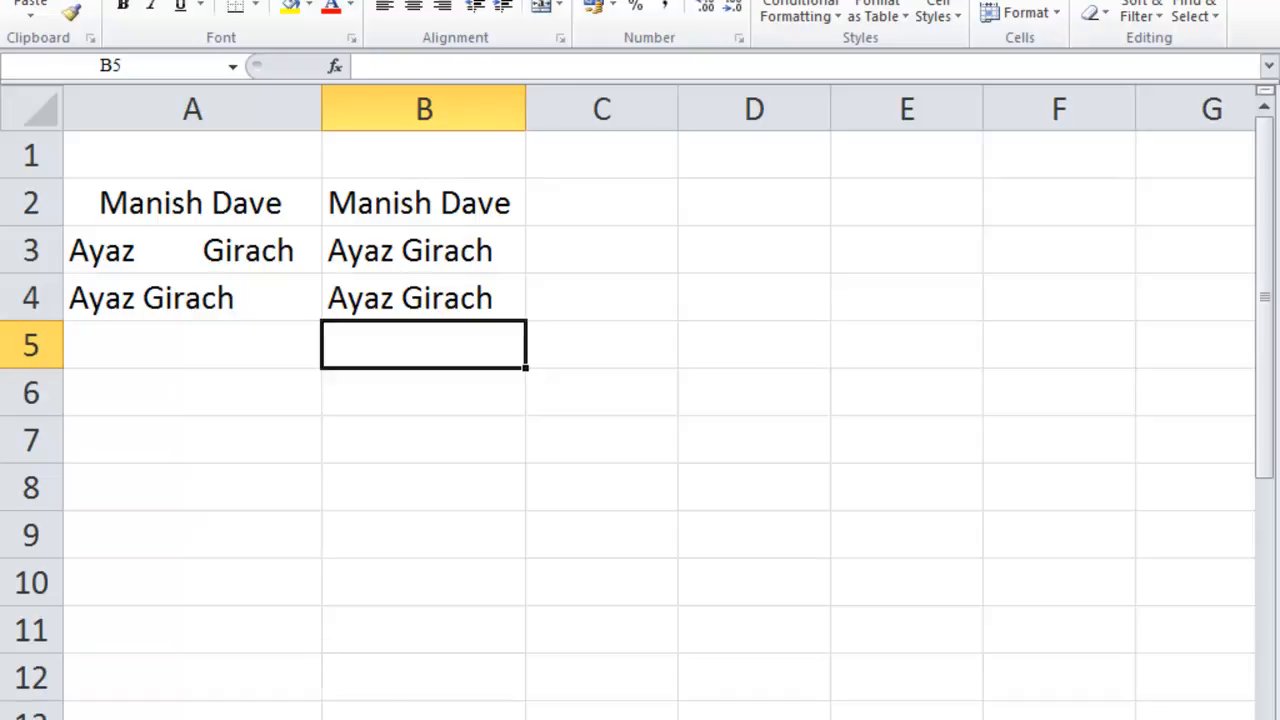
- Switch to the PowerPoint slide show and advance to the slide on UPPER, LOWER and PROPER
{"action": "left_click", "coordinate": [787, 705]}
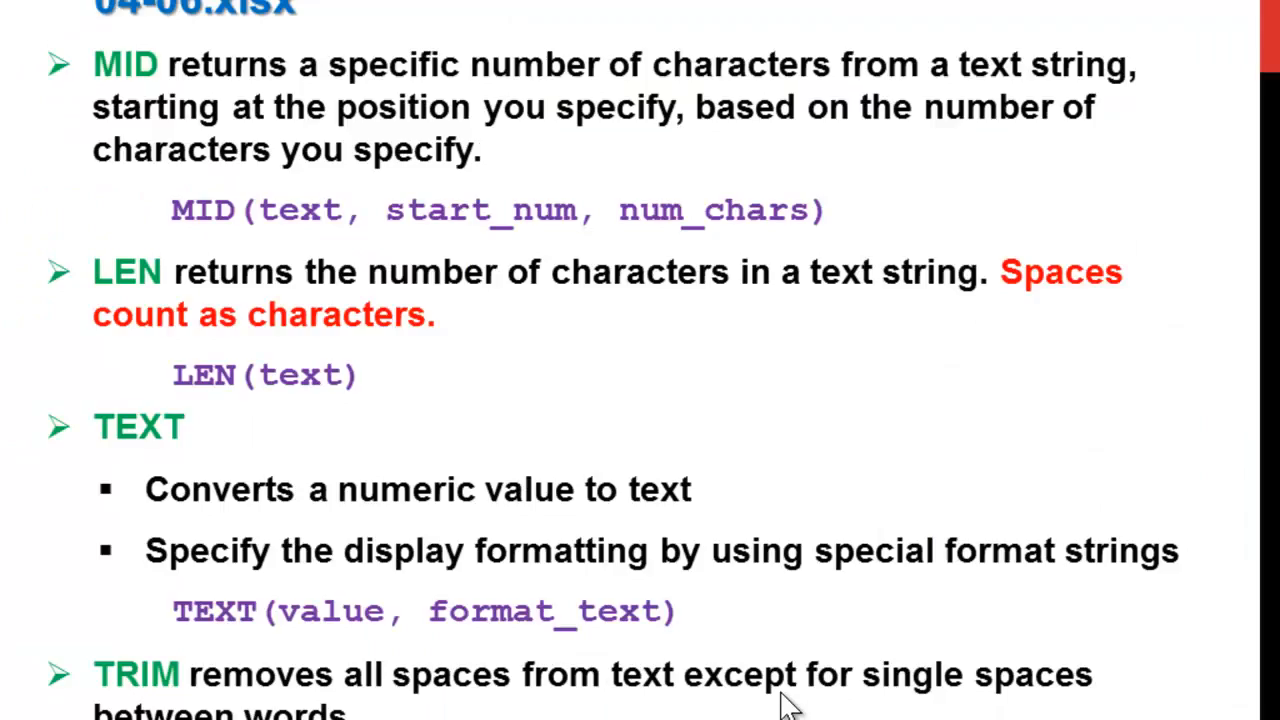
{"action": "left_click", "coordinate": [787, 705]}
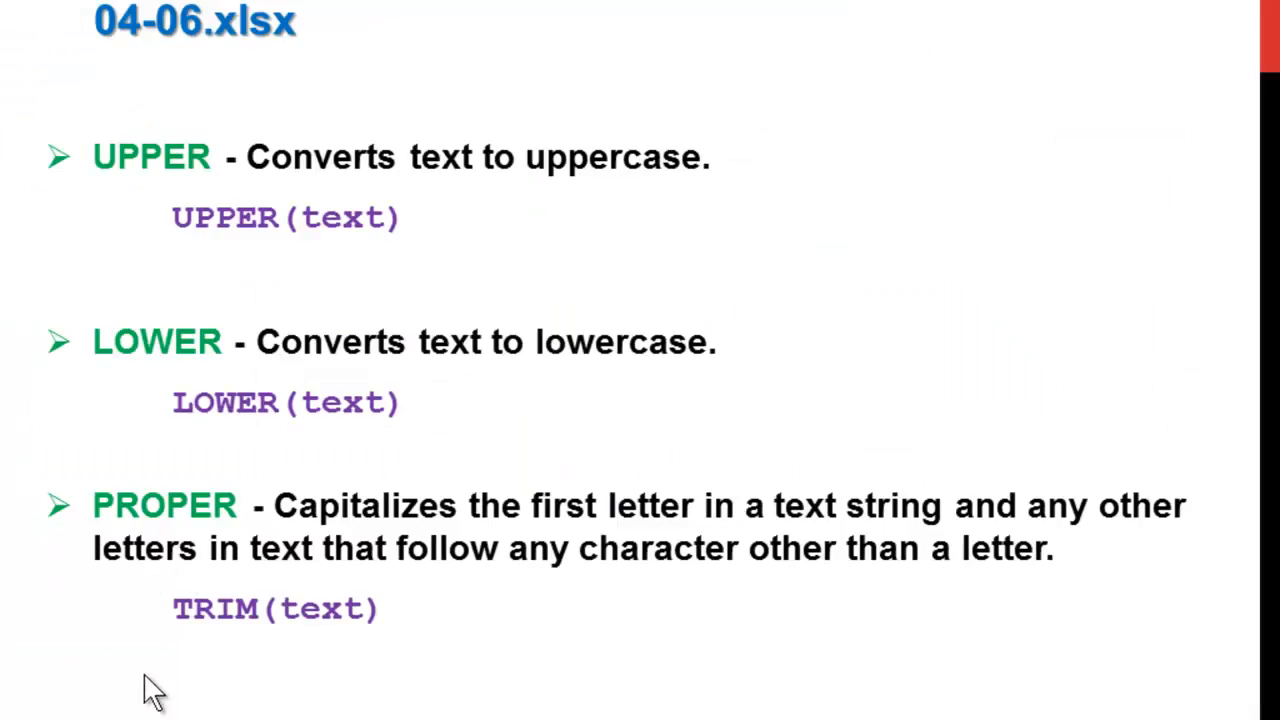
- Switch to Excel and enter =upper(A3) in cell B3 of the UPPER sheet
{"action": "key", "text": "alt+Tab"}
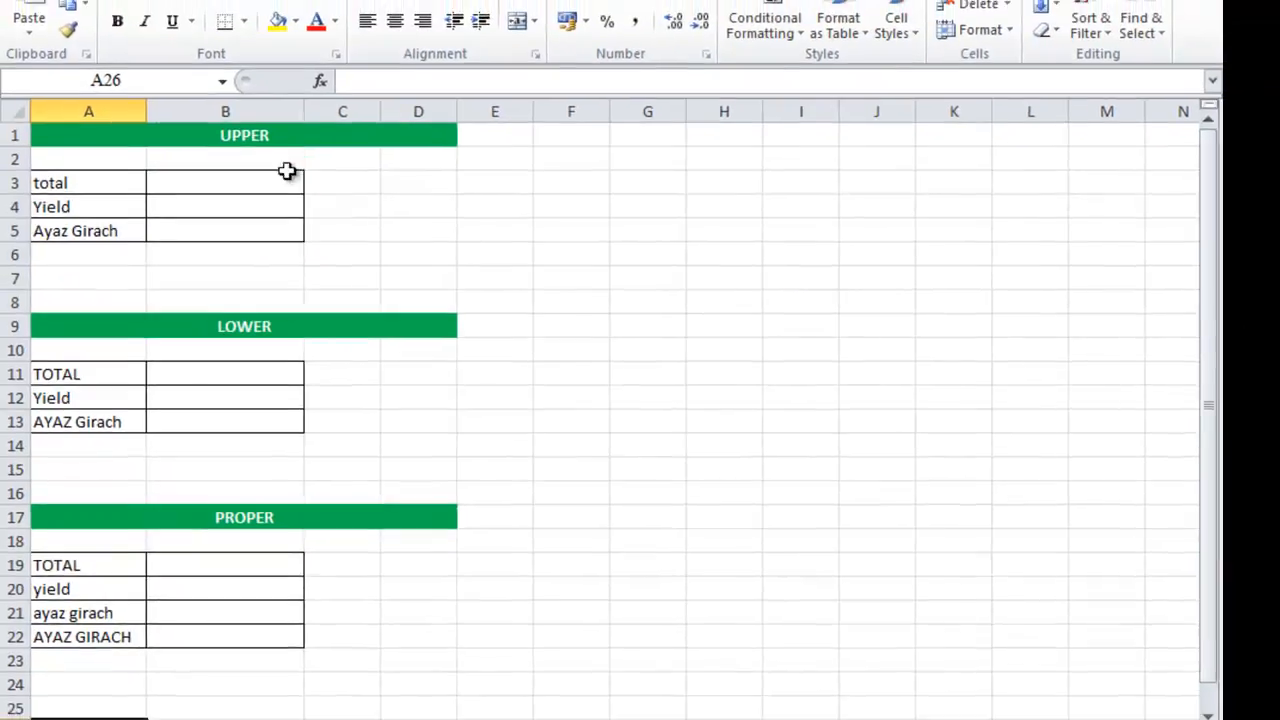
{"action": "left_click", "coordinate": [204, 214]}
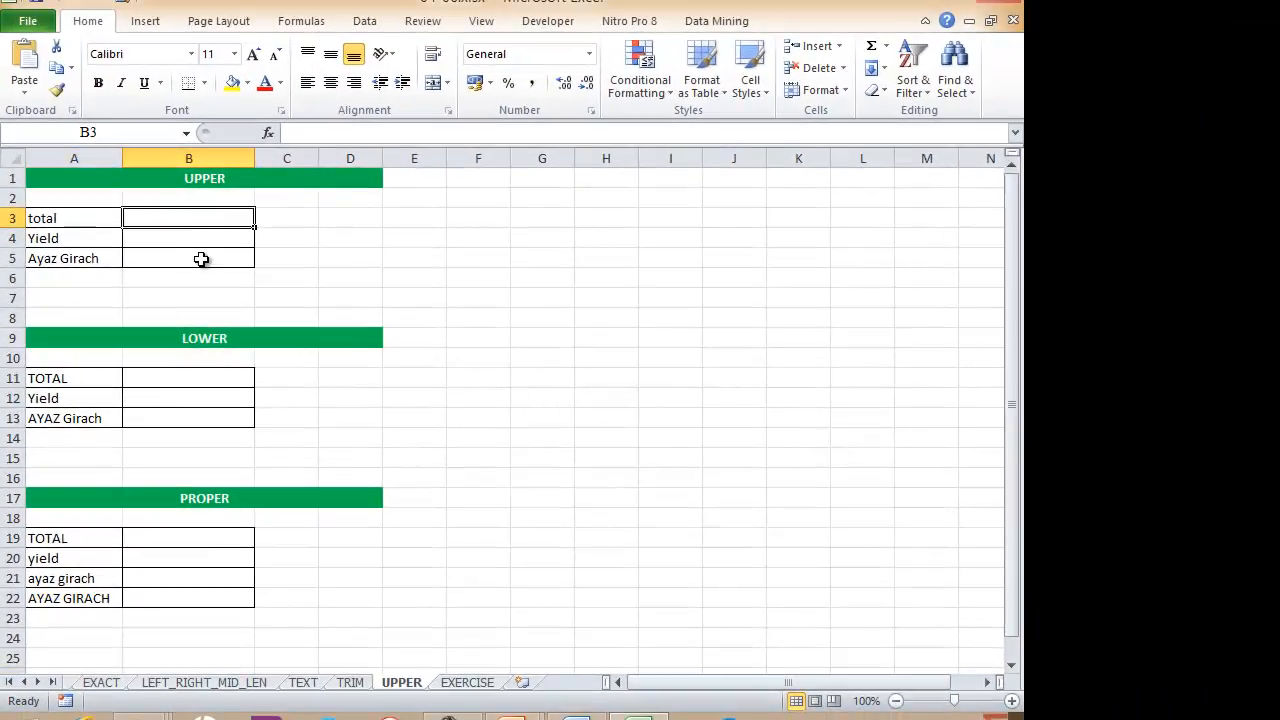
{"action": "type", "text": "="}
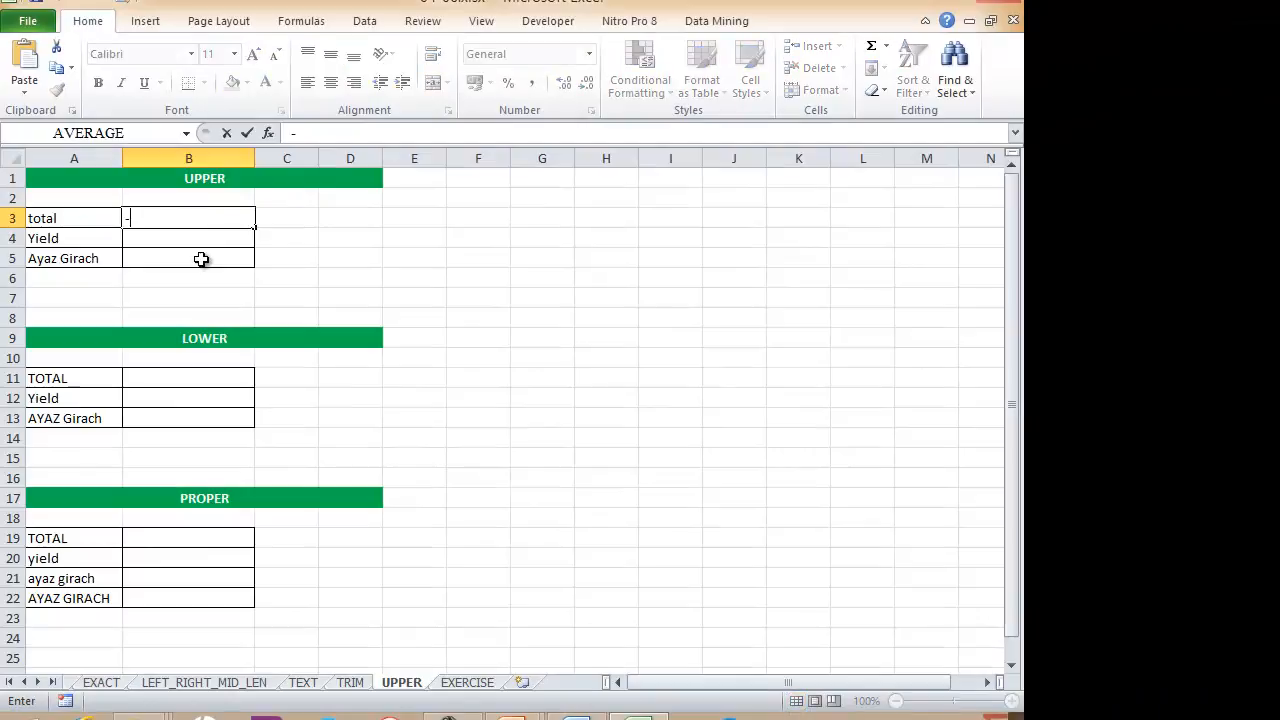
{"action": "type", "text": "upper("}
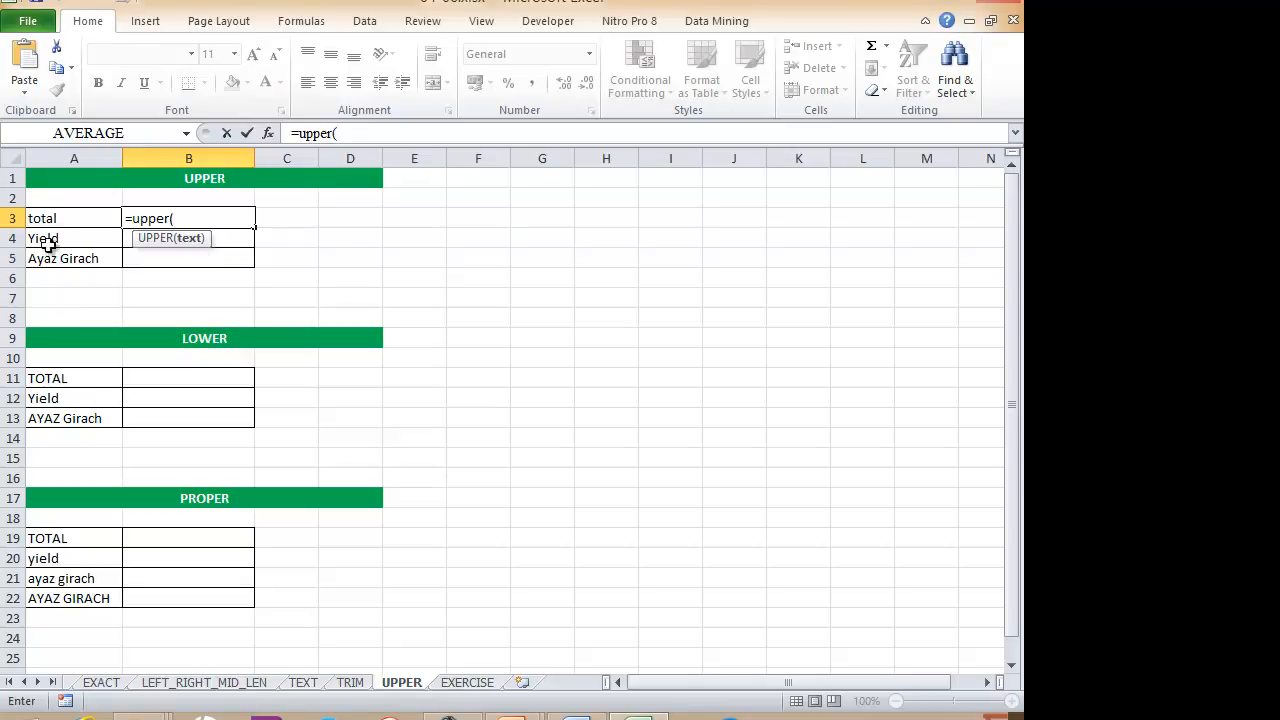
{"action": "left_click", "coordinate": [71, 219]}
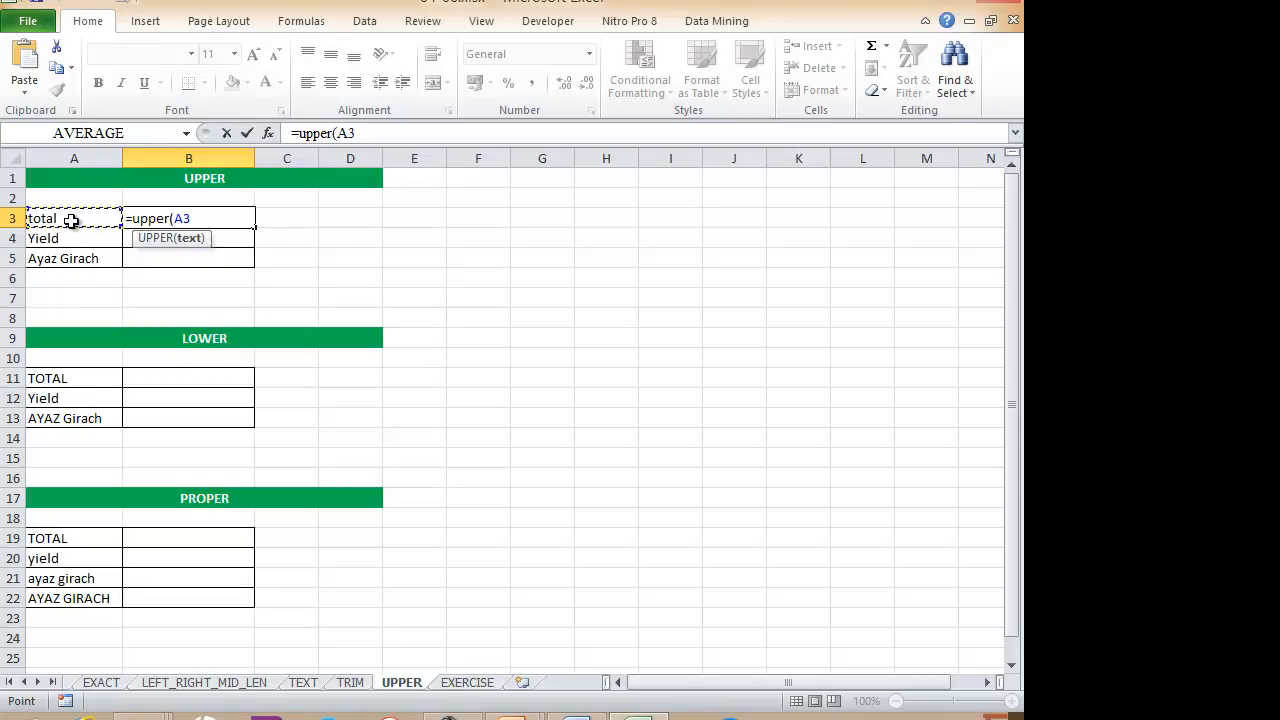
{"action": "type", "text": ")"}
{"action": "key", "text": "Return"}
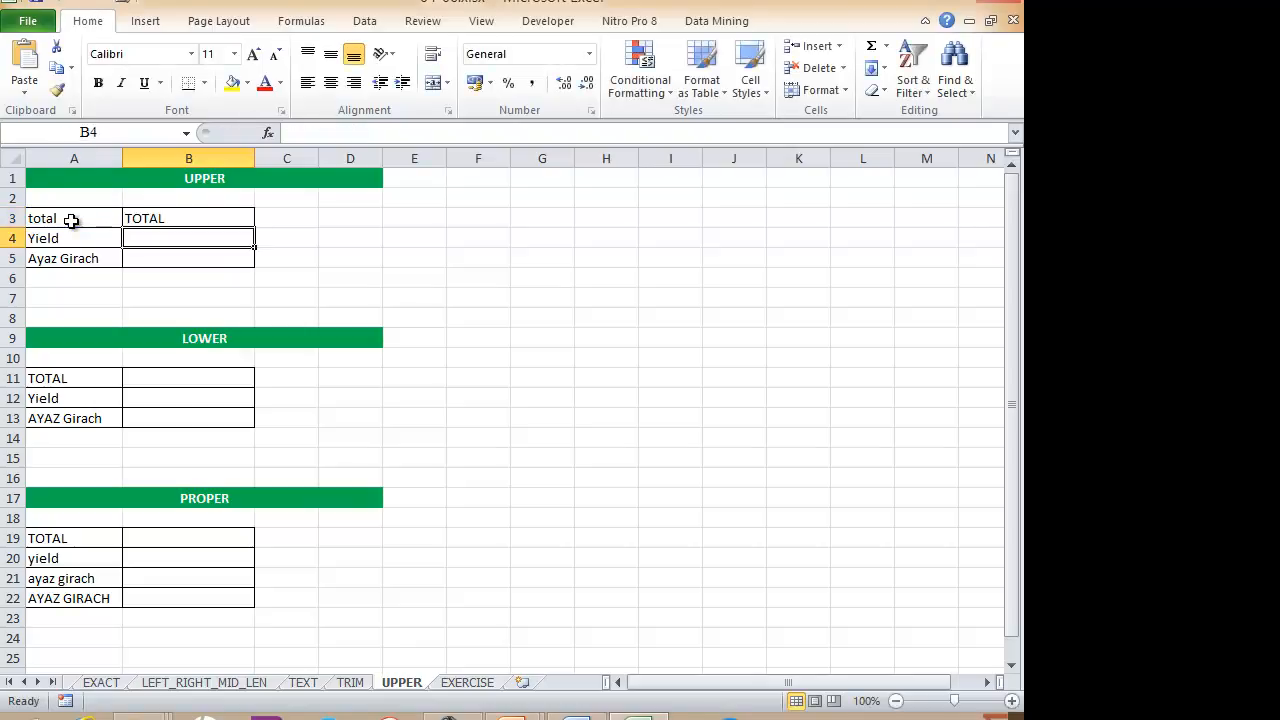
- Fill the UPPER formula from B3 down to B5
{"action": "left_click", "coordinate": [233, 218]}
{"action": "left_click_drag", "start_coordinate": [251, 226], "coordinate": [248, 266]}
{"action": "left_click", "coordinate": [229, 296]}
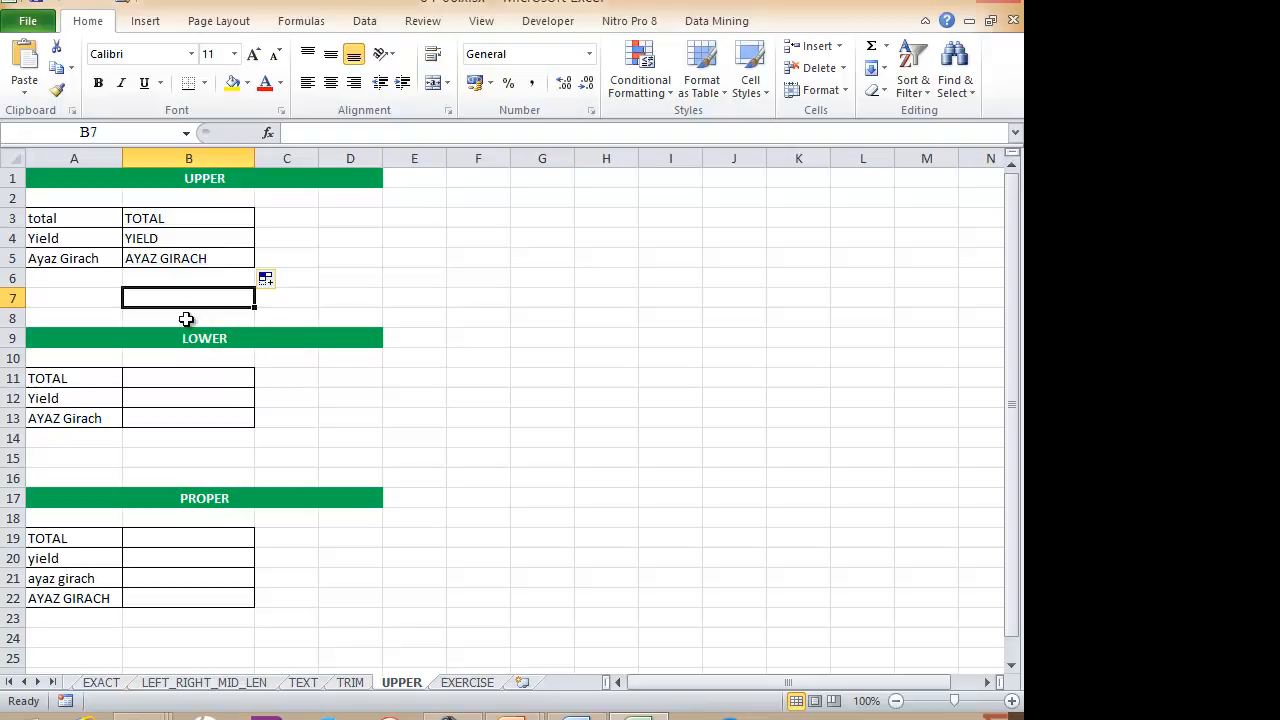
- In cell B11 of the LOWER section, enter =lower(A11) to convert the text in A11 to lowercase
{"action": "left_click", "coordinate": [176, 374]}
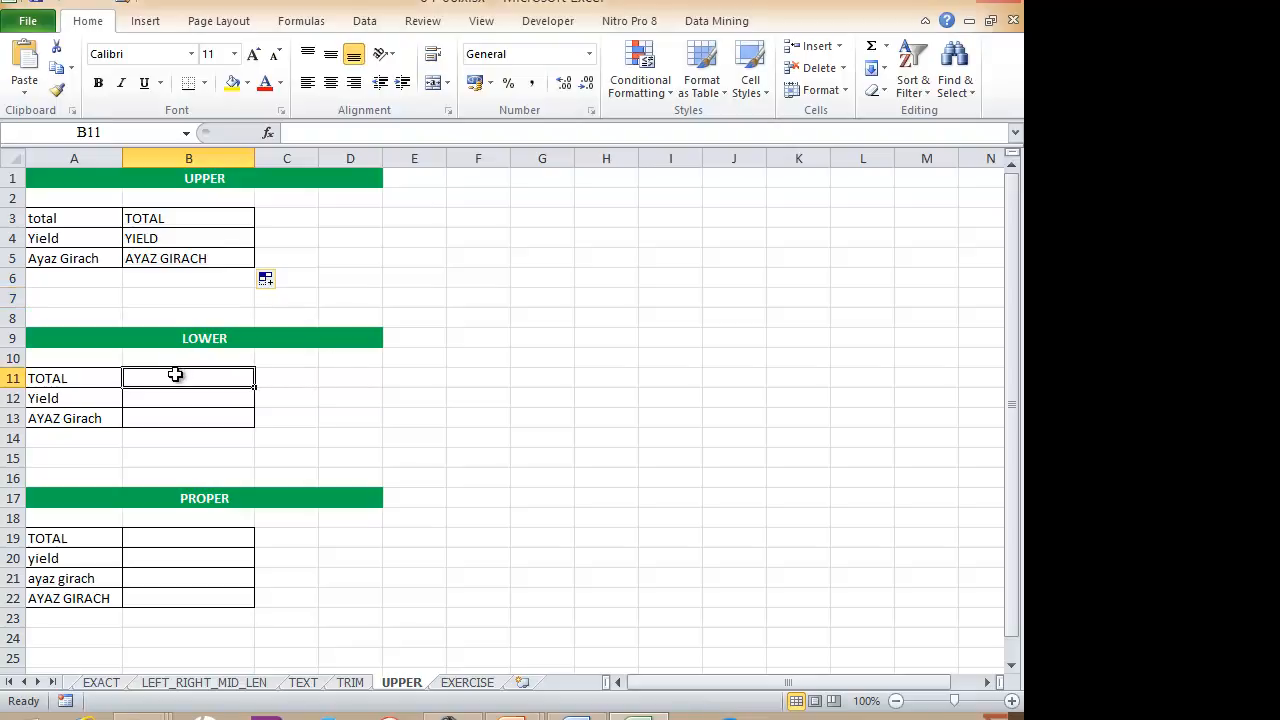
{"action": "type", "text": "=u"}
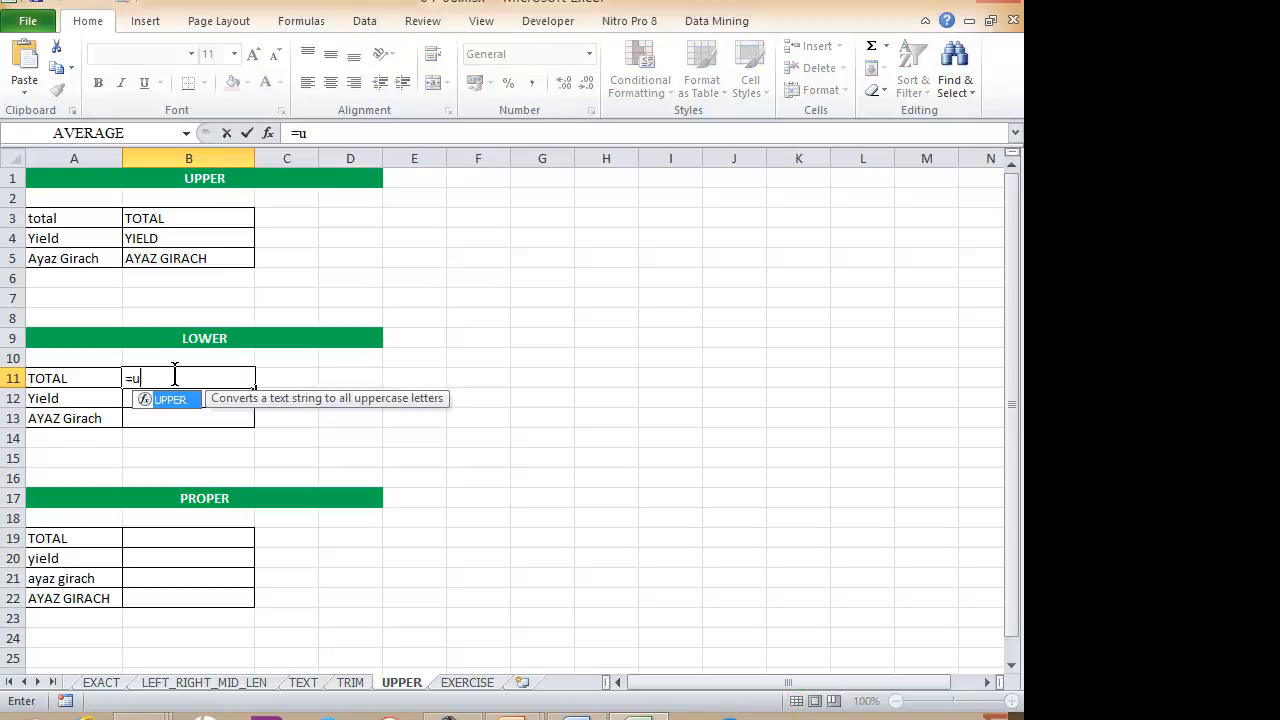
{"action": "key", "text": "BackSpace"}
{"action": "type", "text": "lo"}
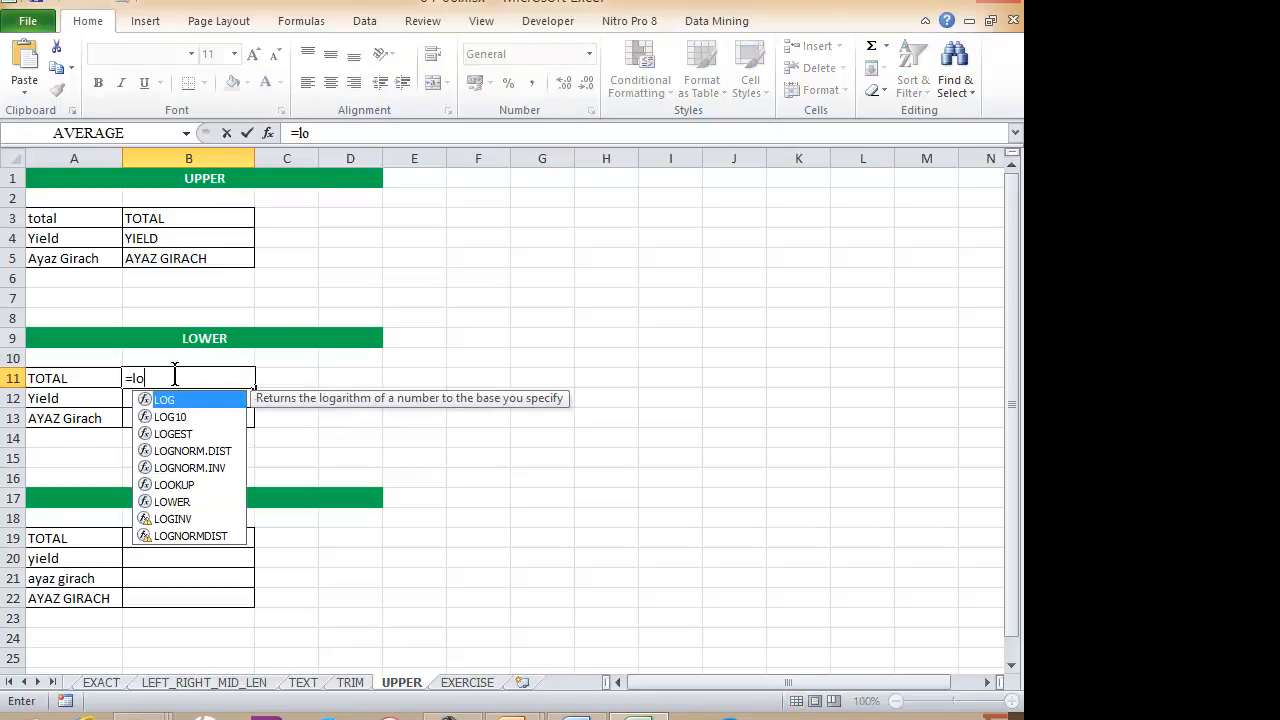
{"action": "type", "text": "wer("}
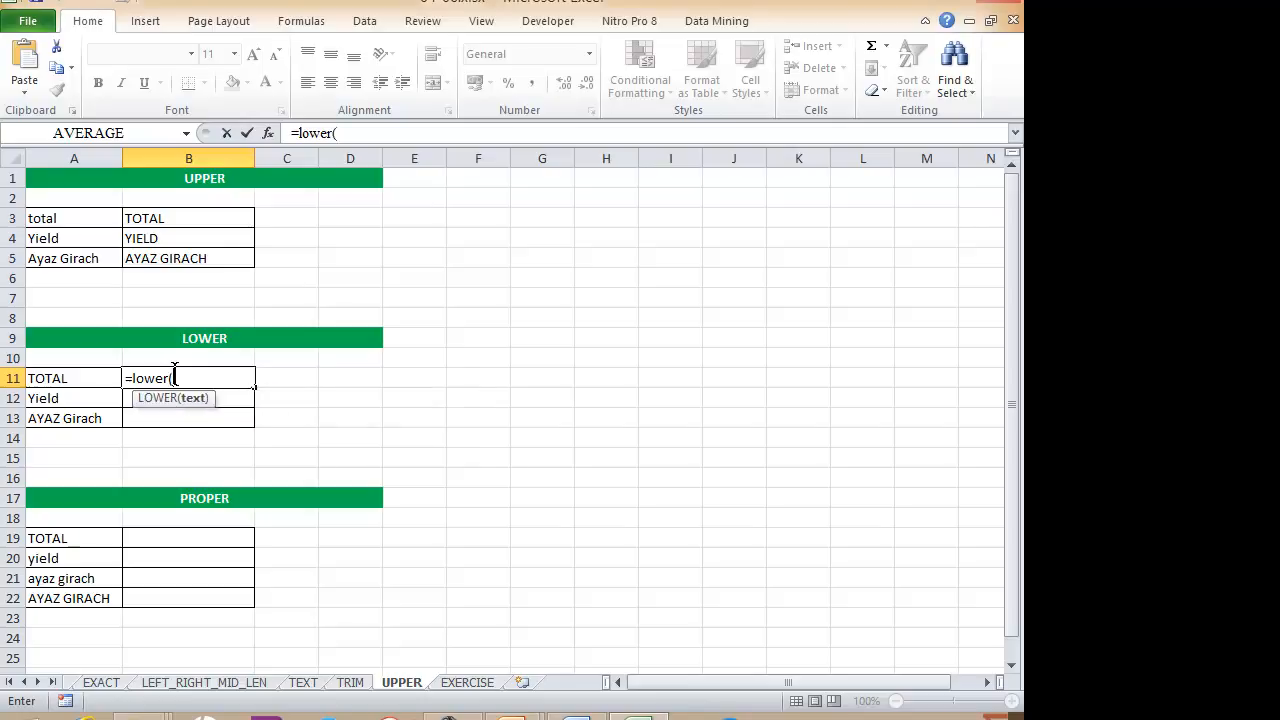
{"action": "left_click", "coordinate": [63, 376]}
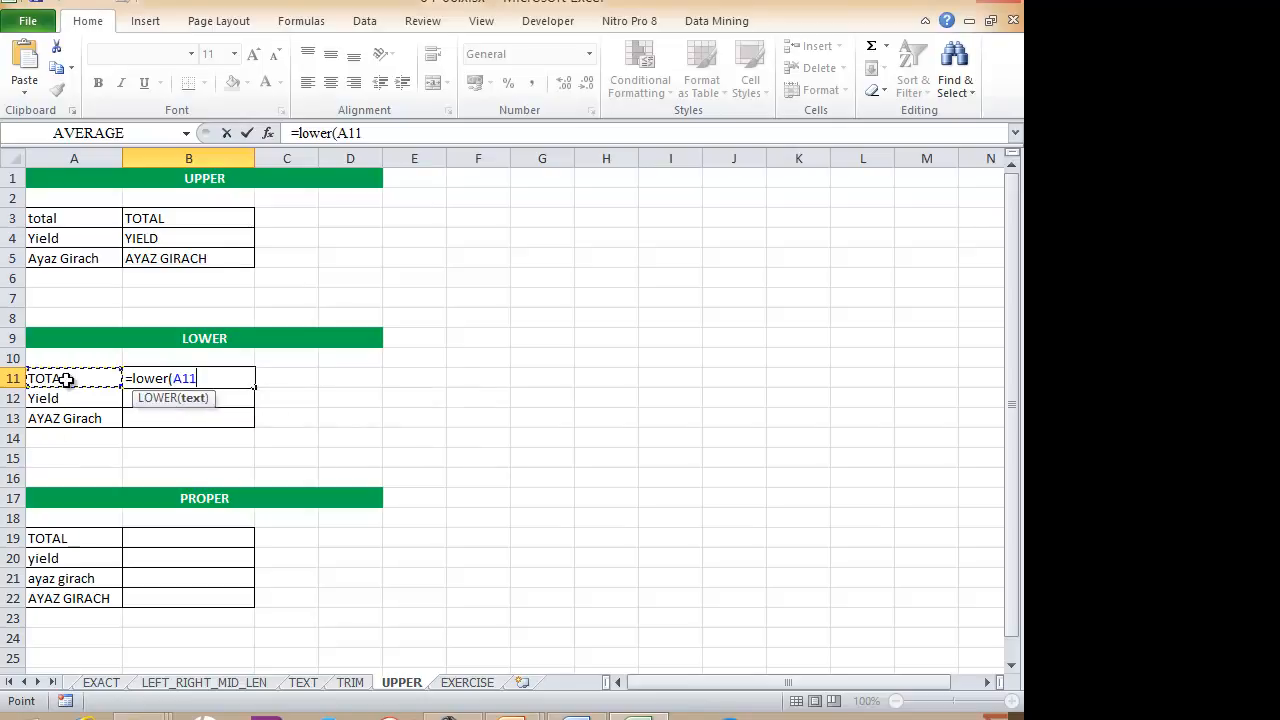
{"action": "type", "text": ")"}
{"action": "key", "text": "Return"}
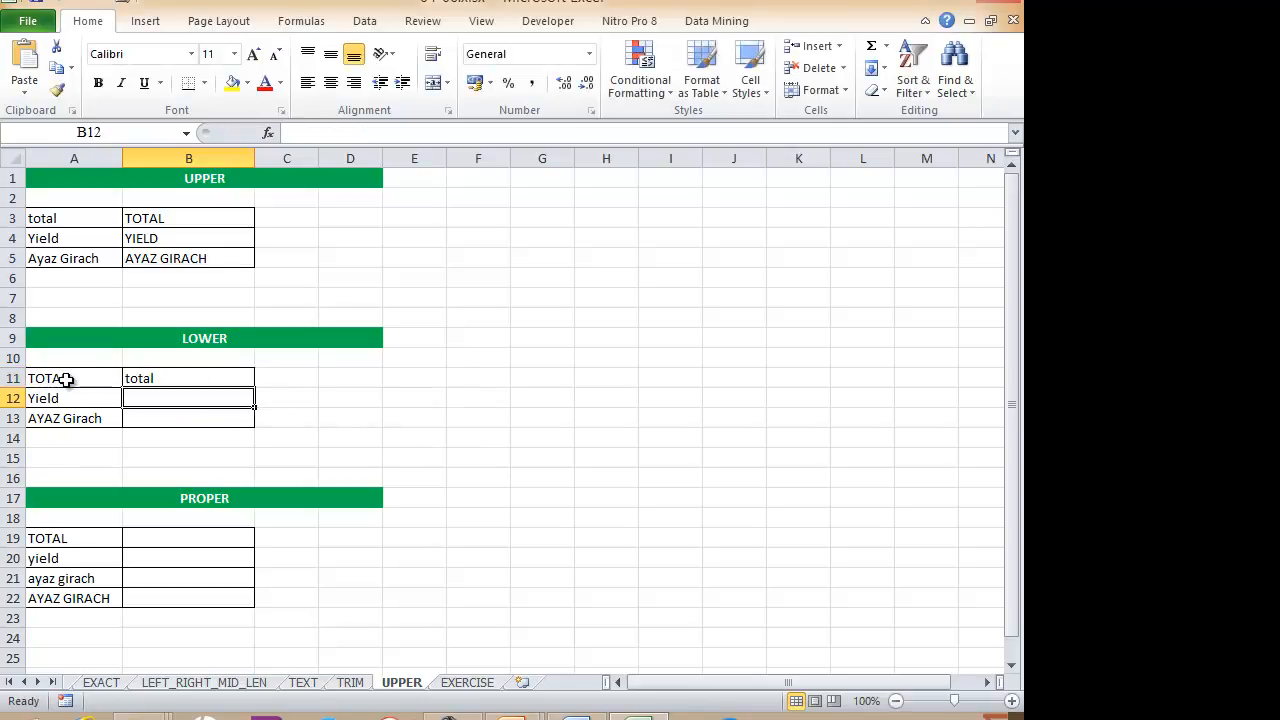
- Fill the LOWER formula from B11 down to B13 and compare the results with the original text in column A
{"action": "left_click", "coordinate": [195, 379]}
{"action": "left_click_drag", "start_coordinate": [254, 387], "coordinate": [246, 425]}
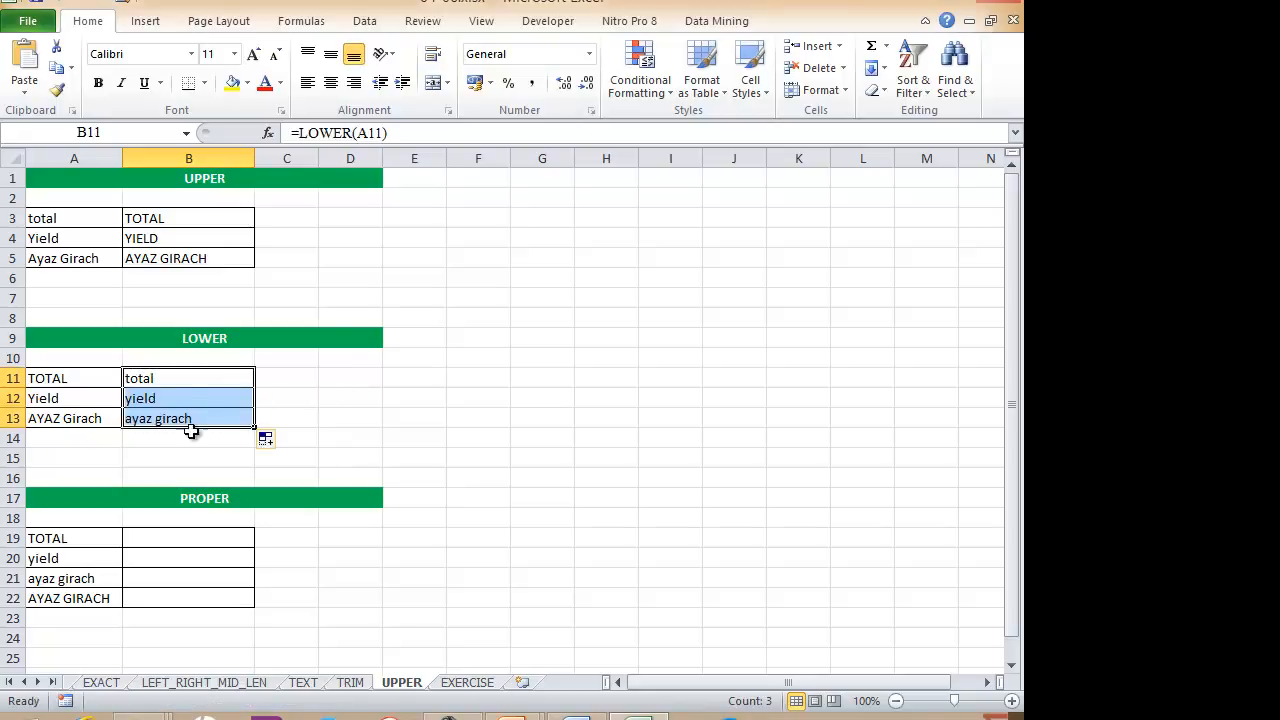
{"action": "left_click_drag", "start_coordinate": [57, 380], "coordinate": [109, 423]}
{"action": "left_click_drag", "start_coordinate": [224, 380], "coordinate": [221, 428]}
- In cell B19 of the PROPER section, enter =proper(A19) to capitalize the text in A19
{"action": "left_click", "coordinate": [174, 538]}
{"action": "type", "text": "="}
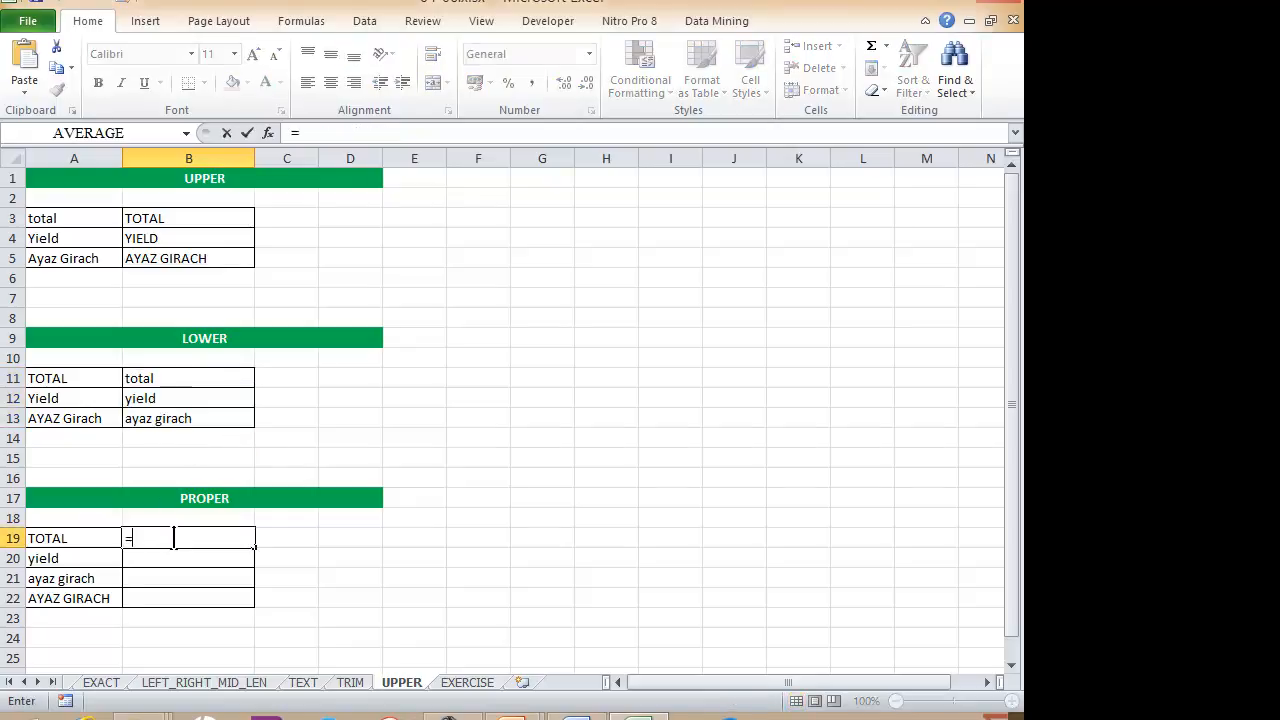
{"action": "type", "text": "proper("}
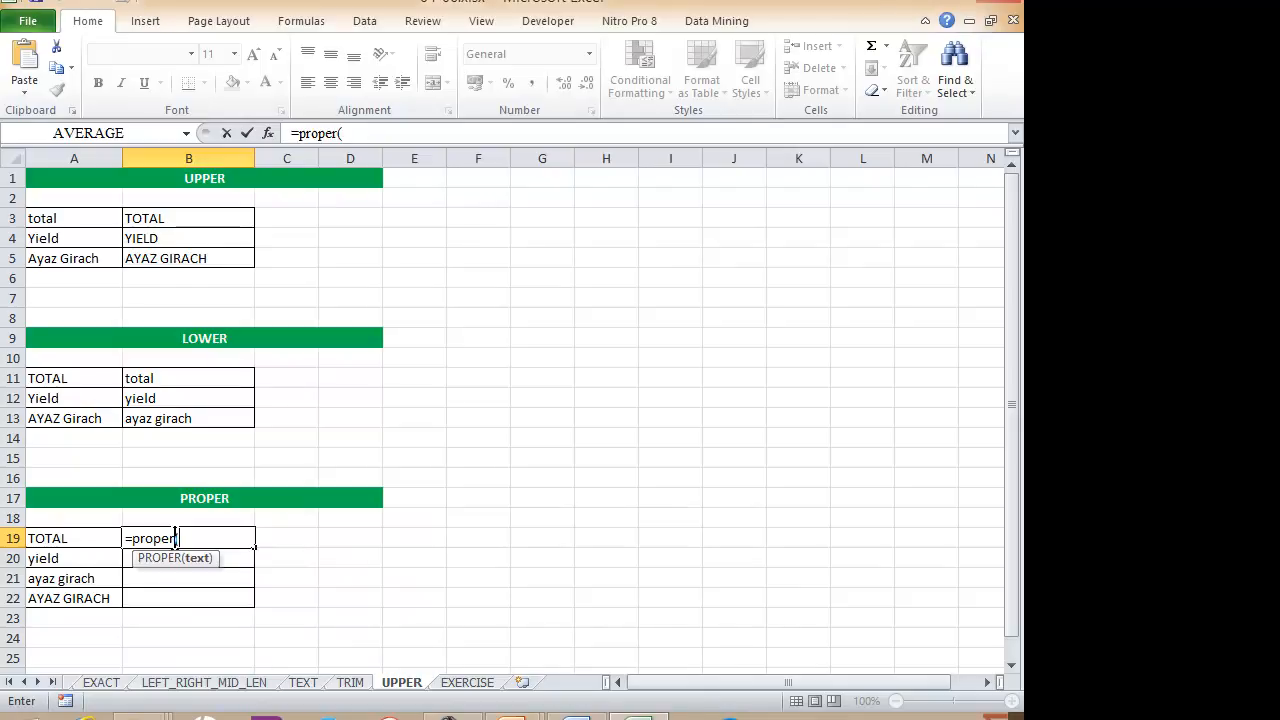
{"action": "left_click", "coordinate": [72, 539]}
{"action": "type", "text": ")"}
{"action": "key", "text": "Return"}
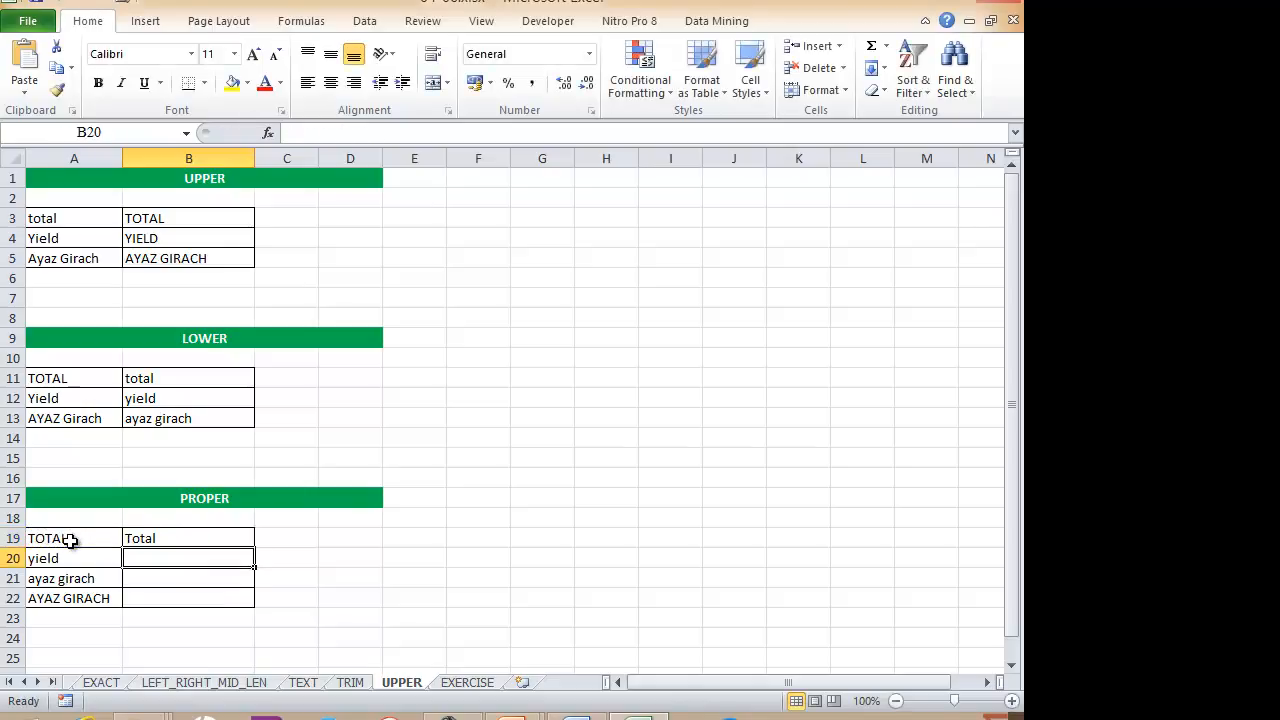
- Fill the PROPER formula from B19 down to B22
{"action": "left_click", "coordinate": [202, 537]}
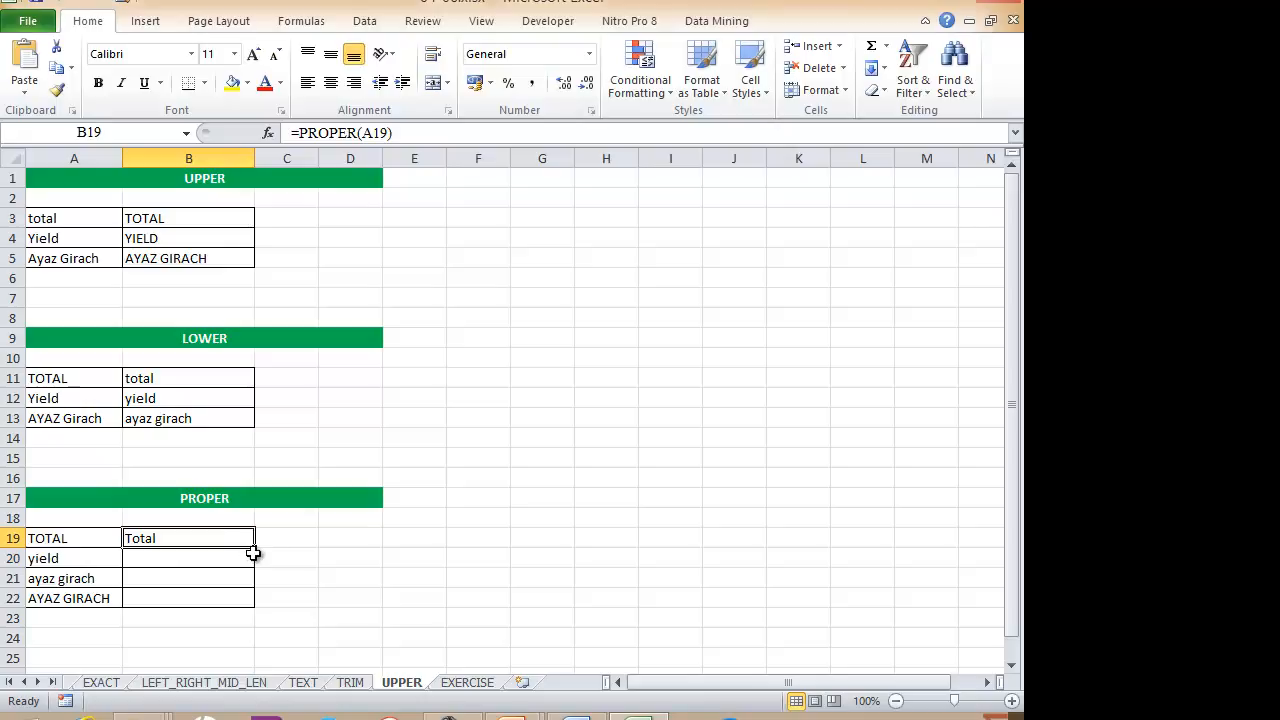
{"action": "left_click_drag", "start_coordinate": [257, 551], "coordinate": [246, 608]}
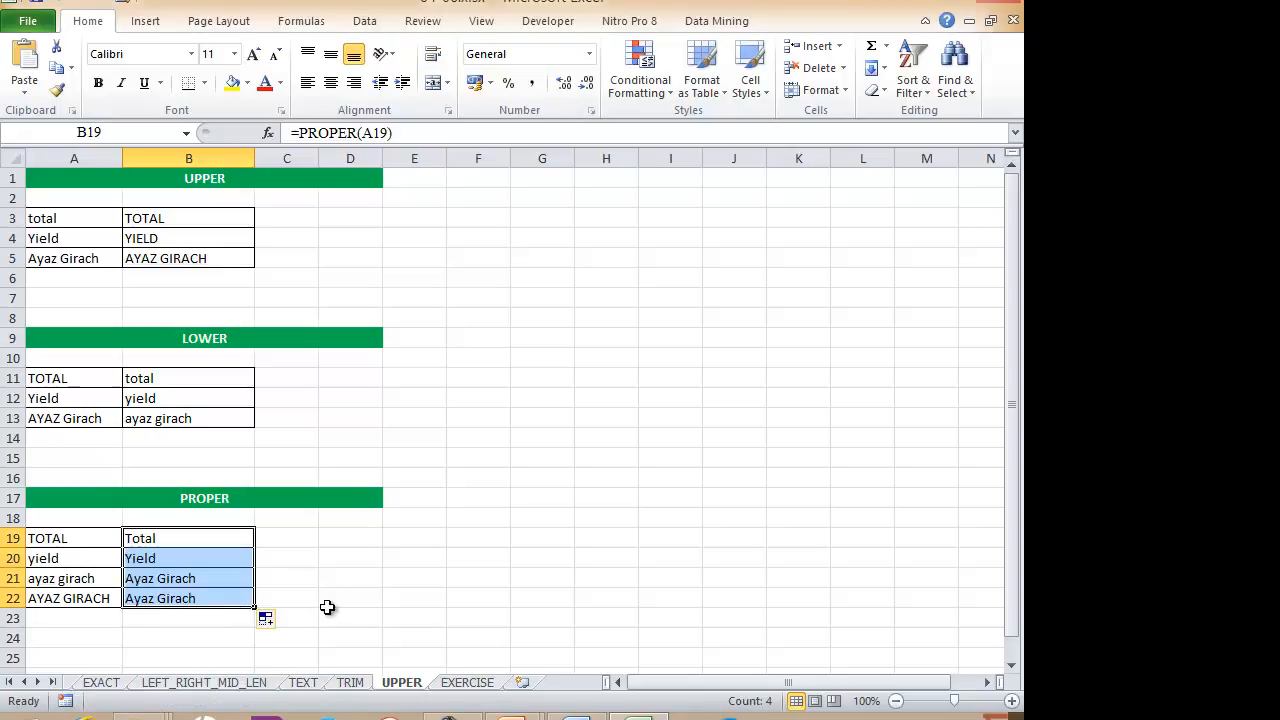
{"action": "left_click", "coordinate": [345, 594]}
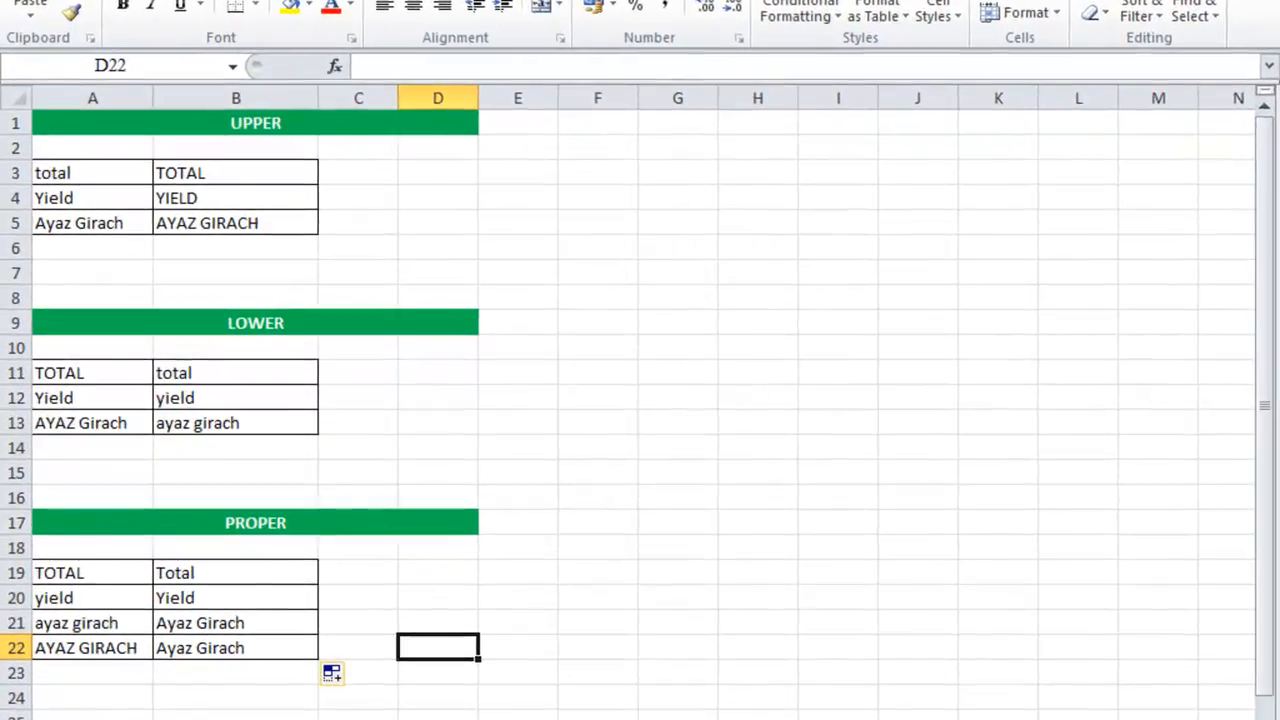
- Switch back to the PowerPoint slide show on the UPPER, LOWER and PROPER functions
{"action": "left_click", "coordinate": [815, 697]}
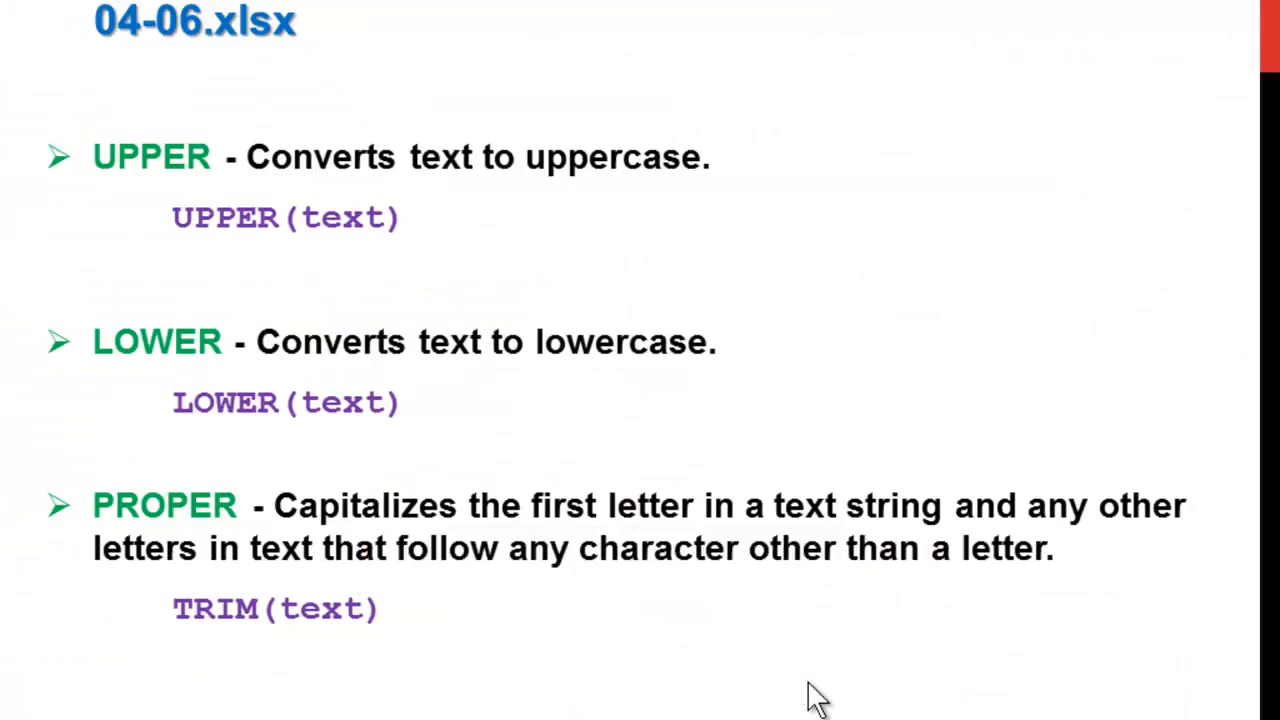
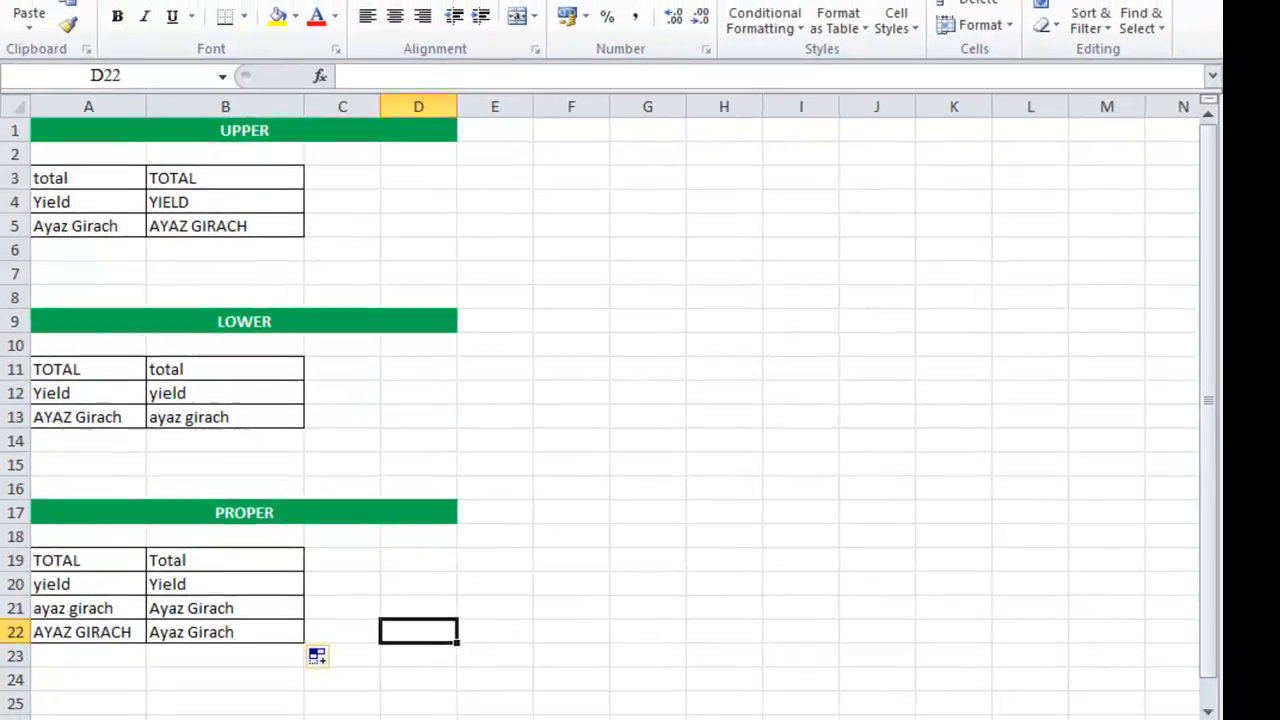
- Open the workbook 04-07.xlsx from the Unit-4 folder in File Explorer
{"action": "mouse_move", "coordinate": [139, 708]}
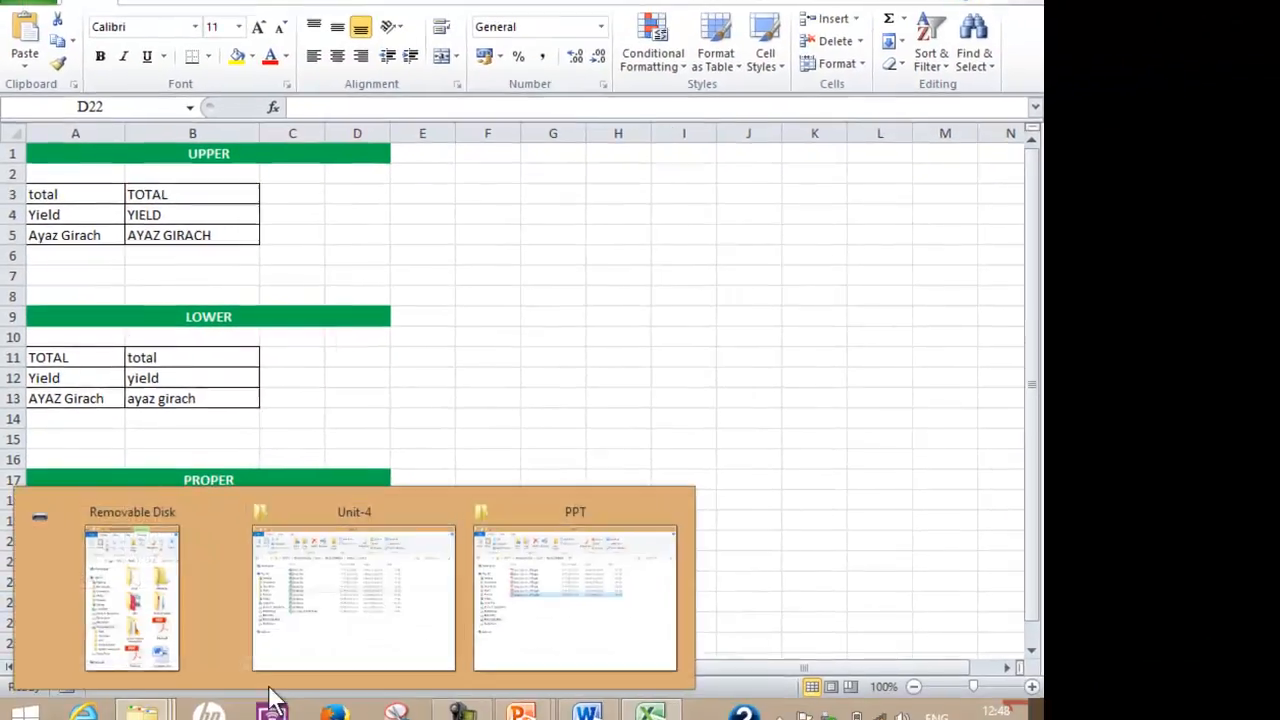
{"action": "left_click", "coordinate": [318, 595]}
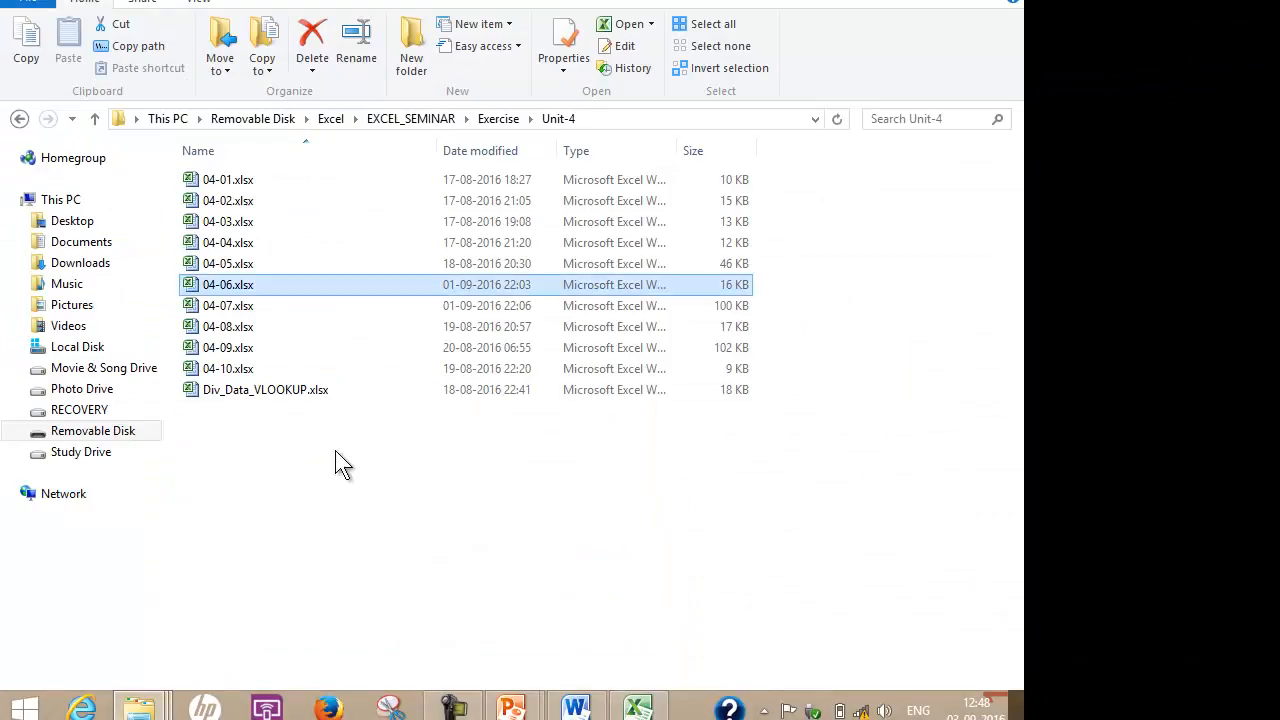
{"action": "double_click", "coordinate": [257, 306]}
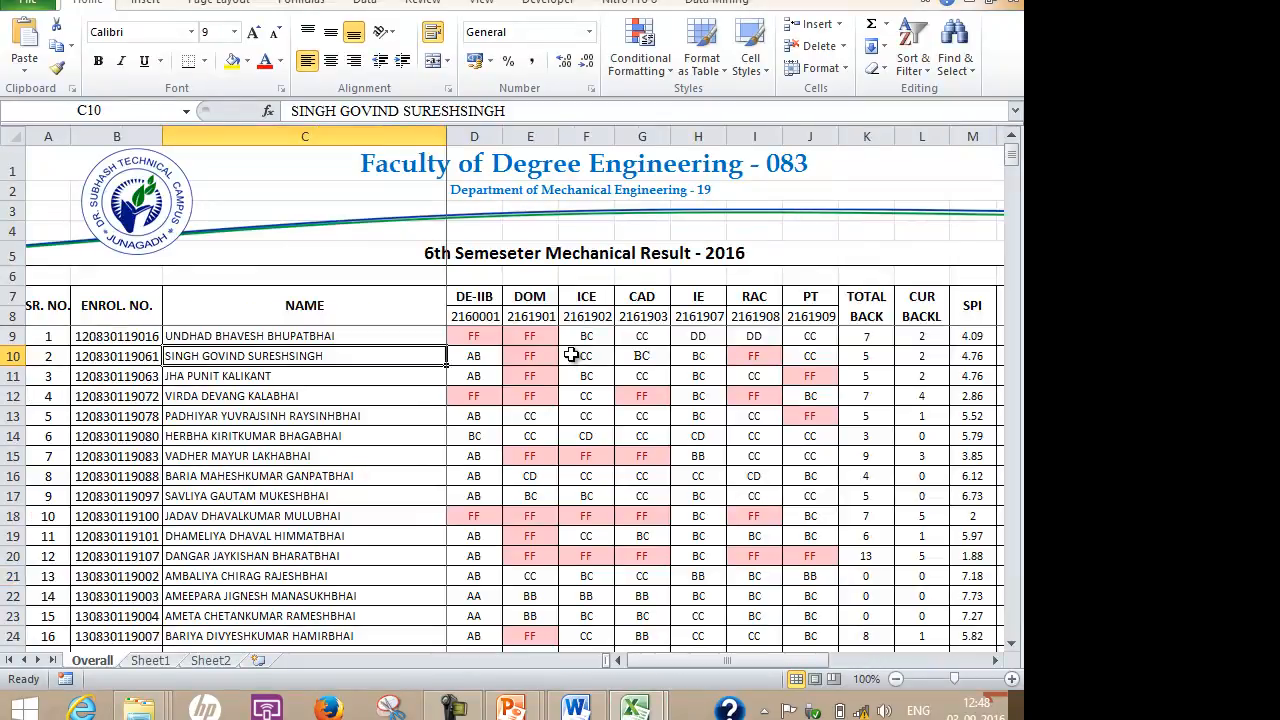
- Examine the result data on the Overall sheet and the enrollment numbers in B4:B9 of the empty lookup table on Sheet1
{"action": "left_click", "coordinate": [153, 660]}
{"action": "left_click", "coordinate": [210, 662]}
{"action": "left_click", "coordinate": [158, 664]}
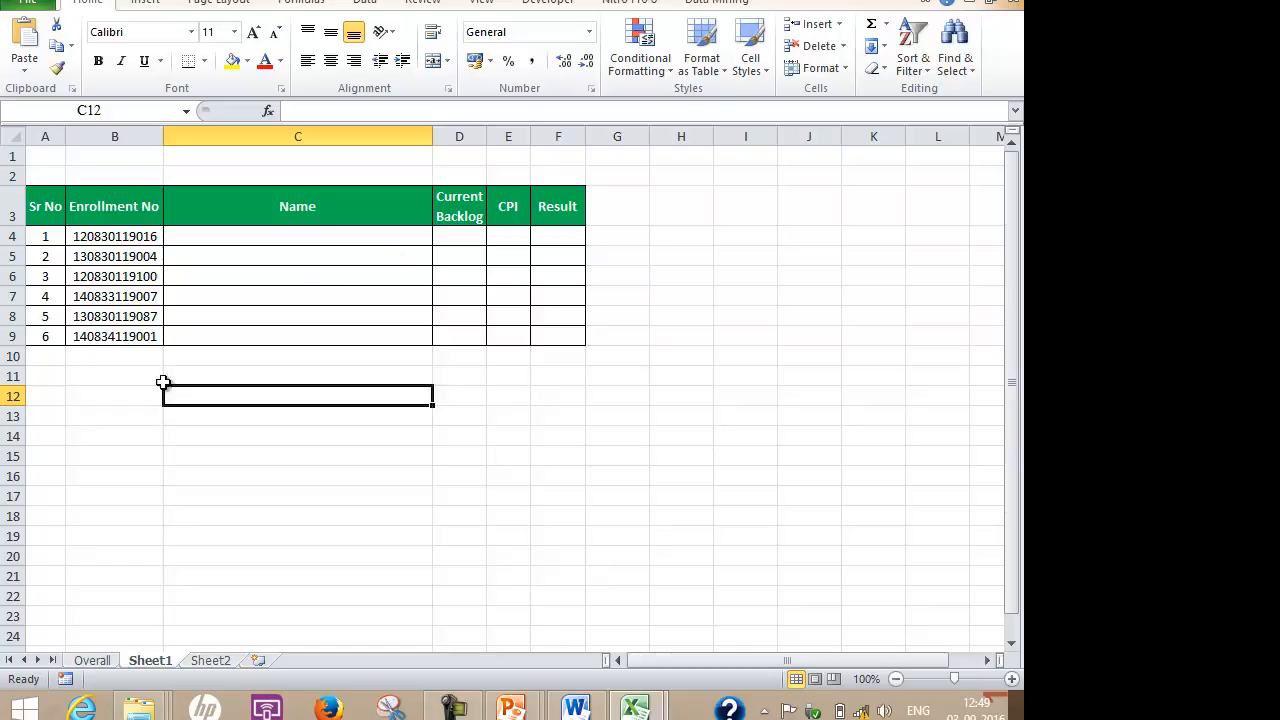
{"action": "left_click", "coordinate": [92, 660]}
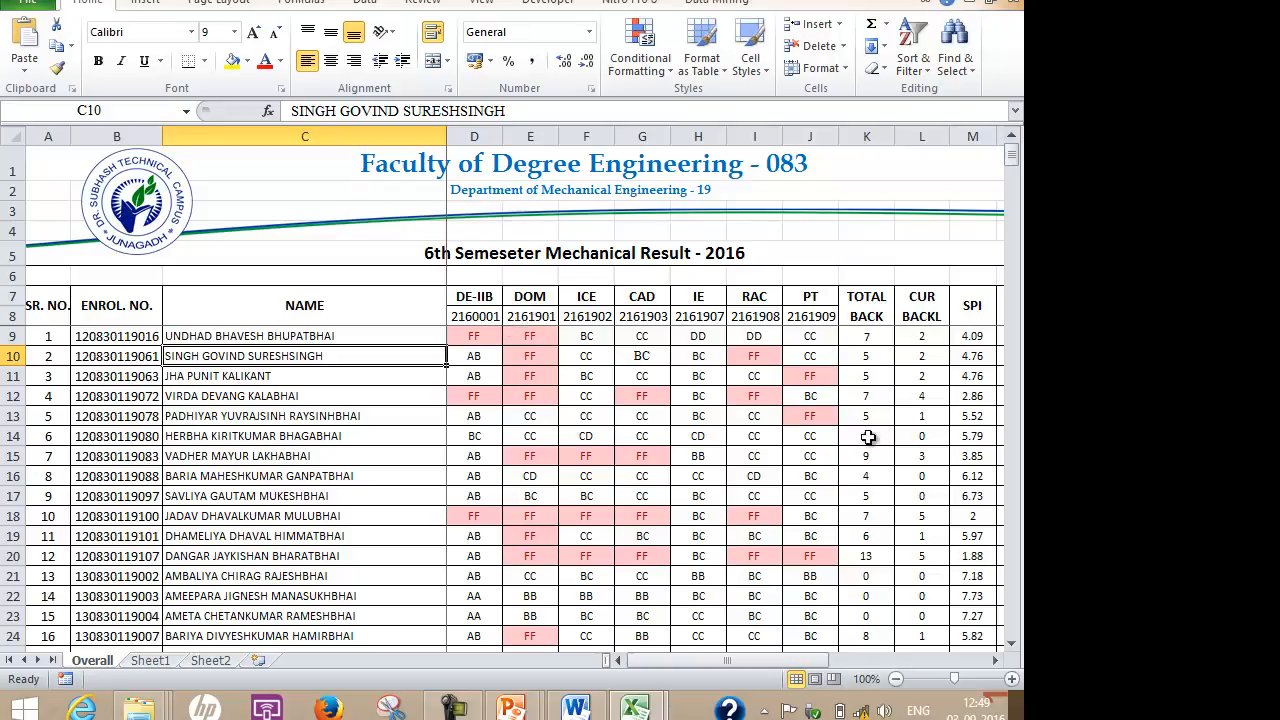
{"action": "left_click_drag", "start_coordinate": [776, 658], "coordinate": [744, 656]}
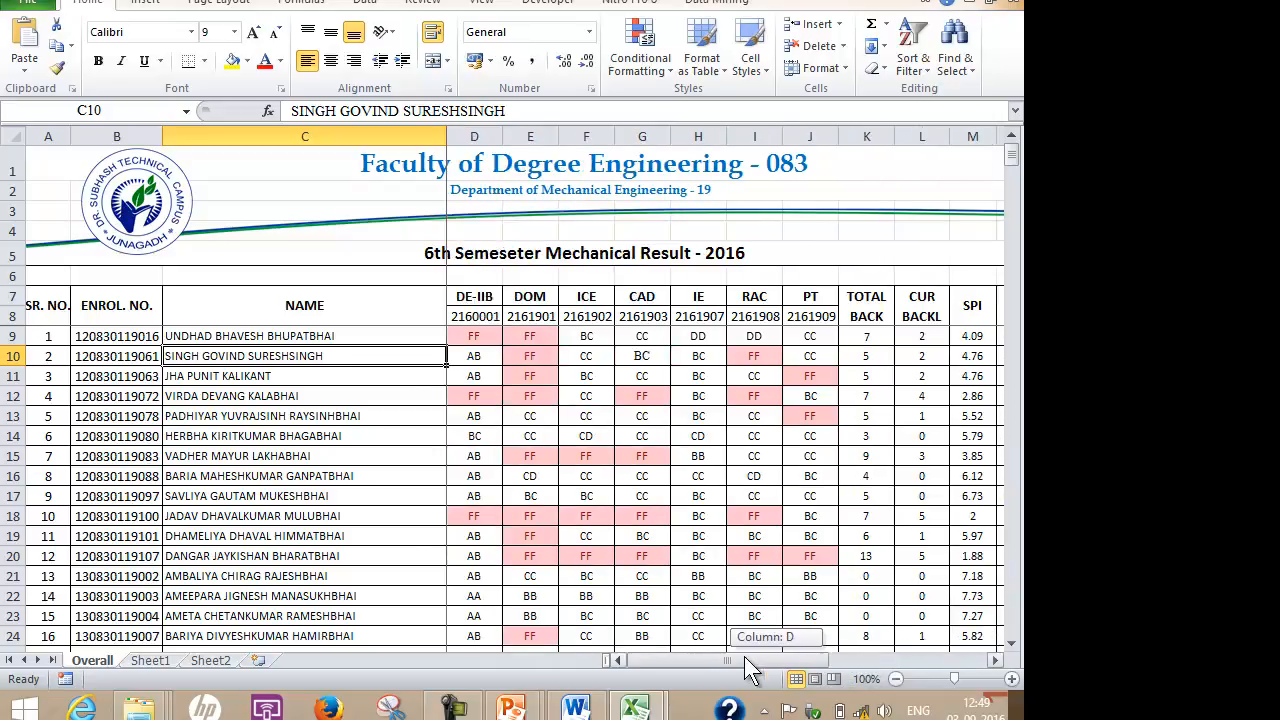
{"action": "left_click_drag", "start_coordinate": [631, 660], "coordinate": [628, 660]}
{"action": "left_click", "coordinate": [148, 660]}
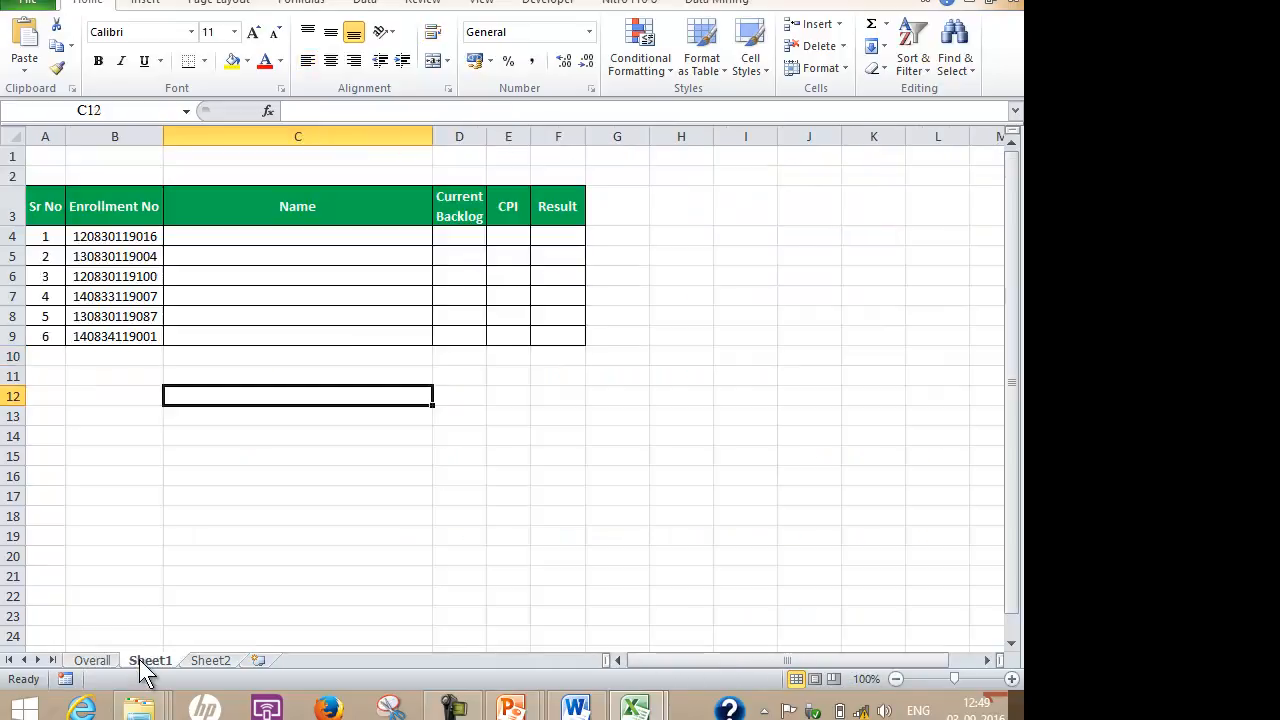
{"action": "left_click_drag", "start_coordinate": [106, 237], "coordinate": [108, 340]}
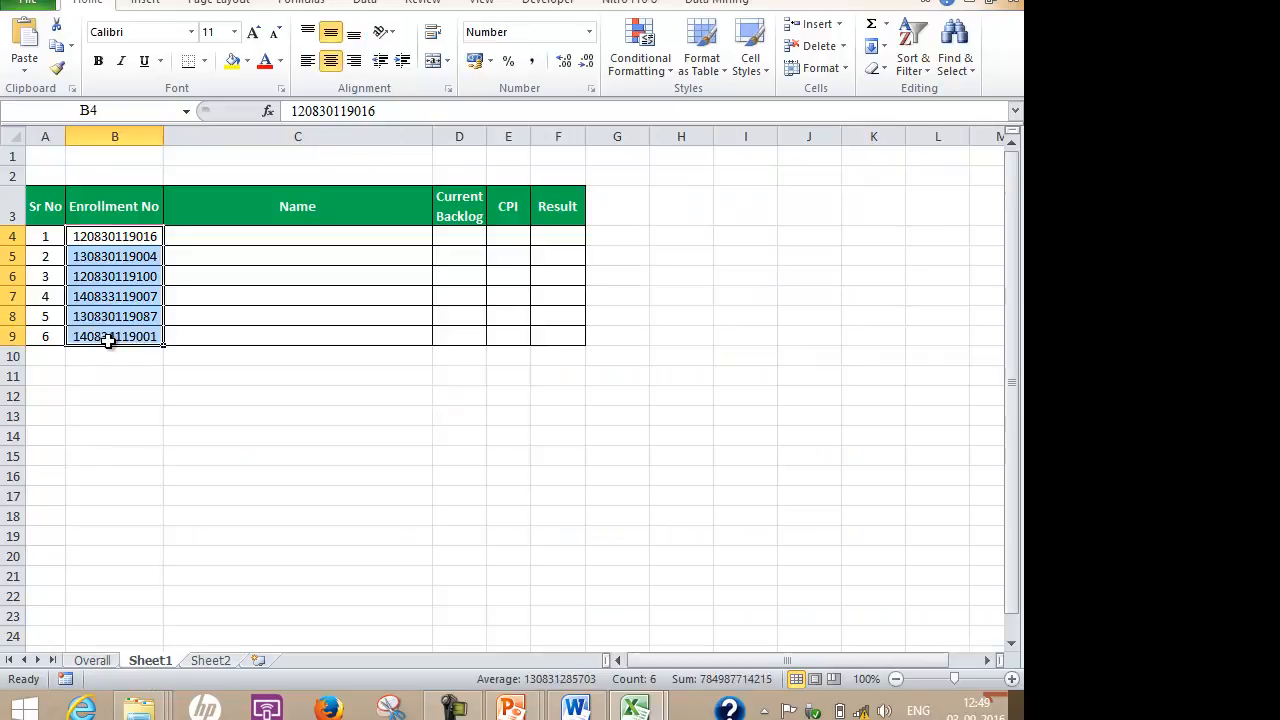
- Examine the empty Name, Current Backlog, CPI and Result columns on Sheet1 and the enrollment number and name columns on the Overall sheet
{"action": "left_click", "coordinate": [277, 235]}
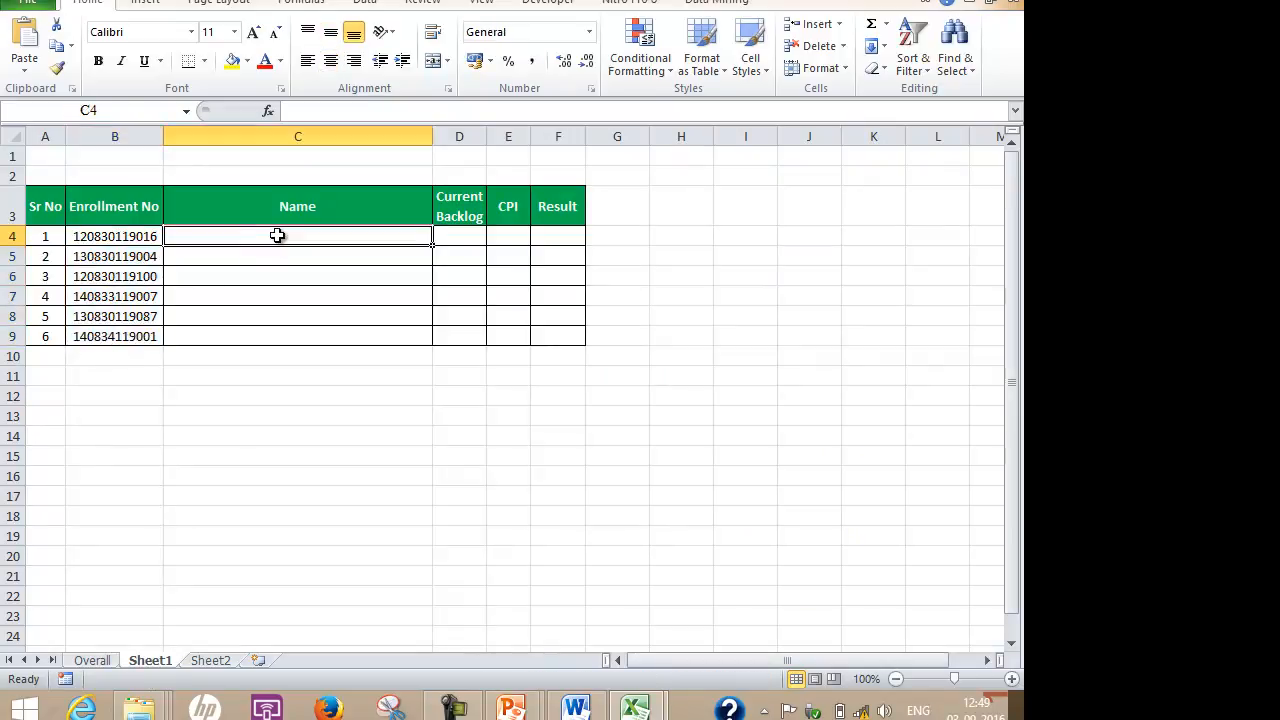
{"action": "left_click", "coordinate": [465, 240]}
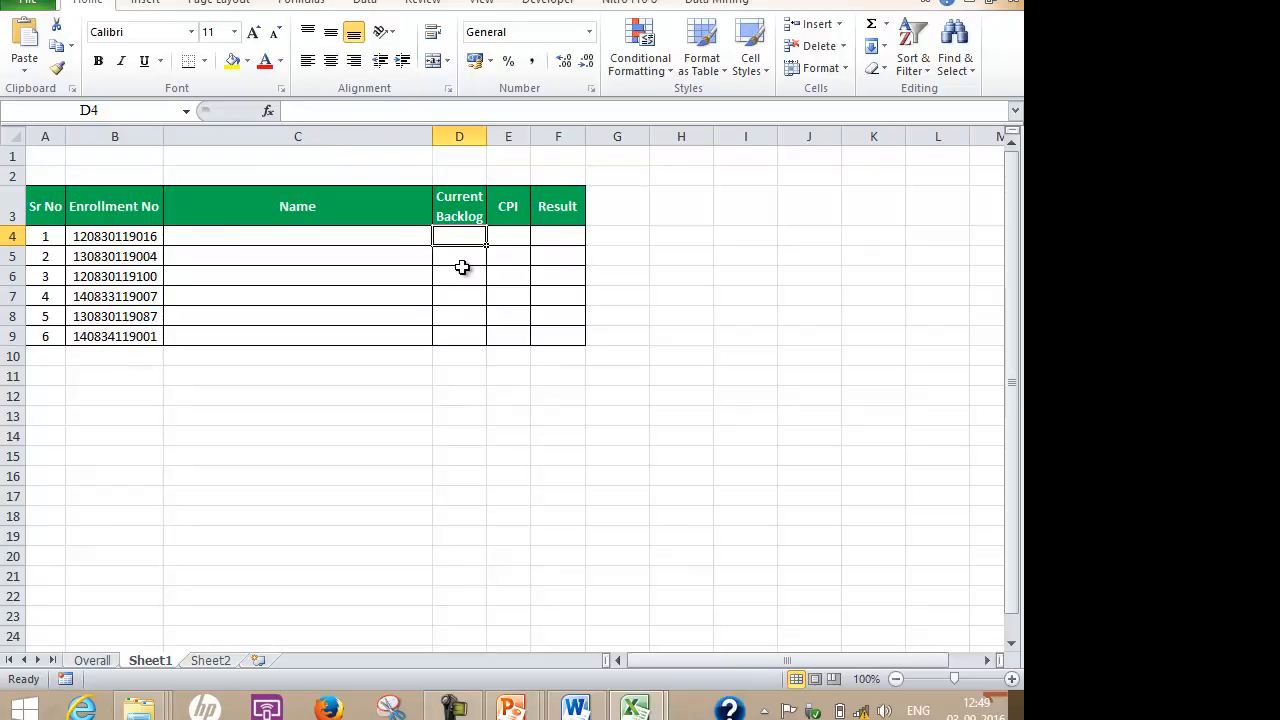
{"action": "left_click", "coordinate": [515, 236]}
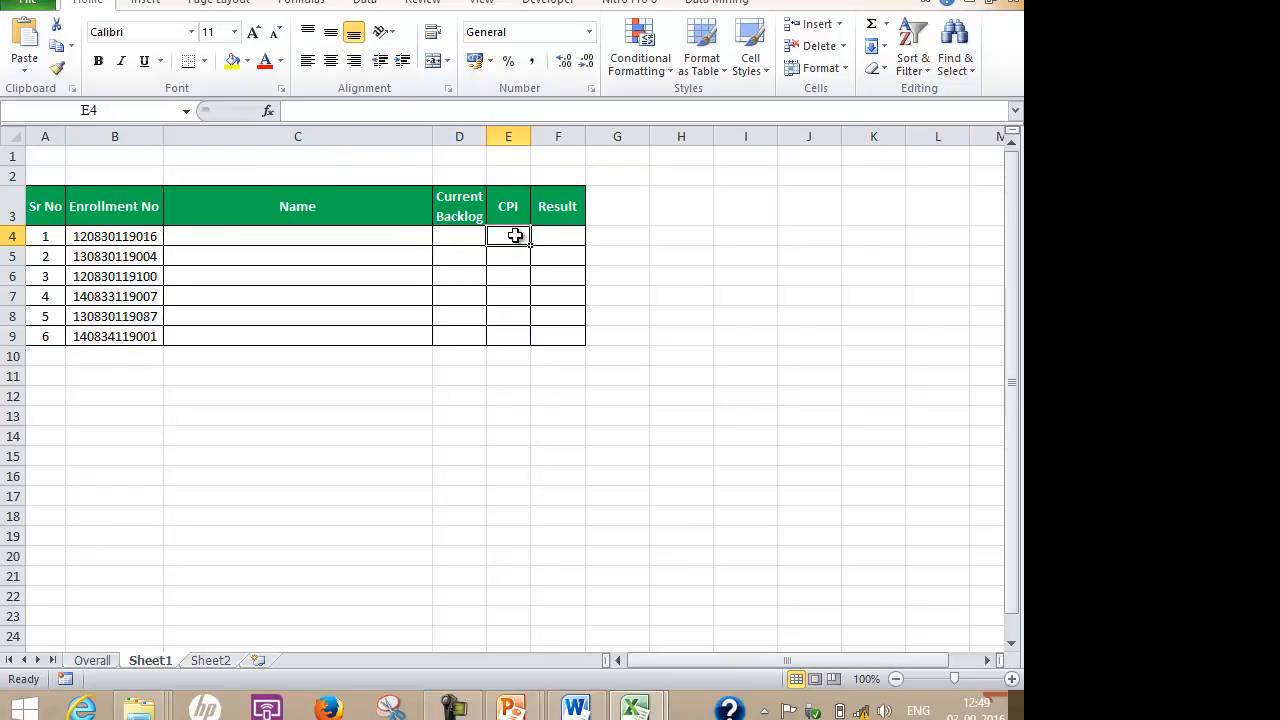
{"action": "left_click", "coordinate": [566, 234]}
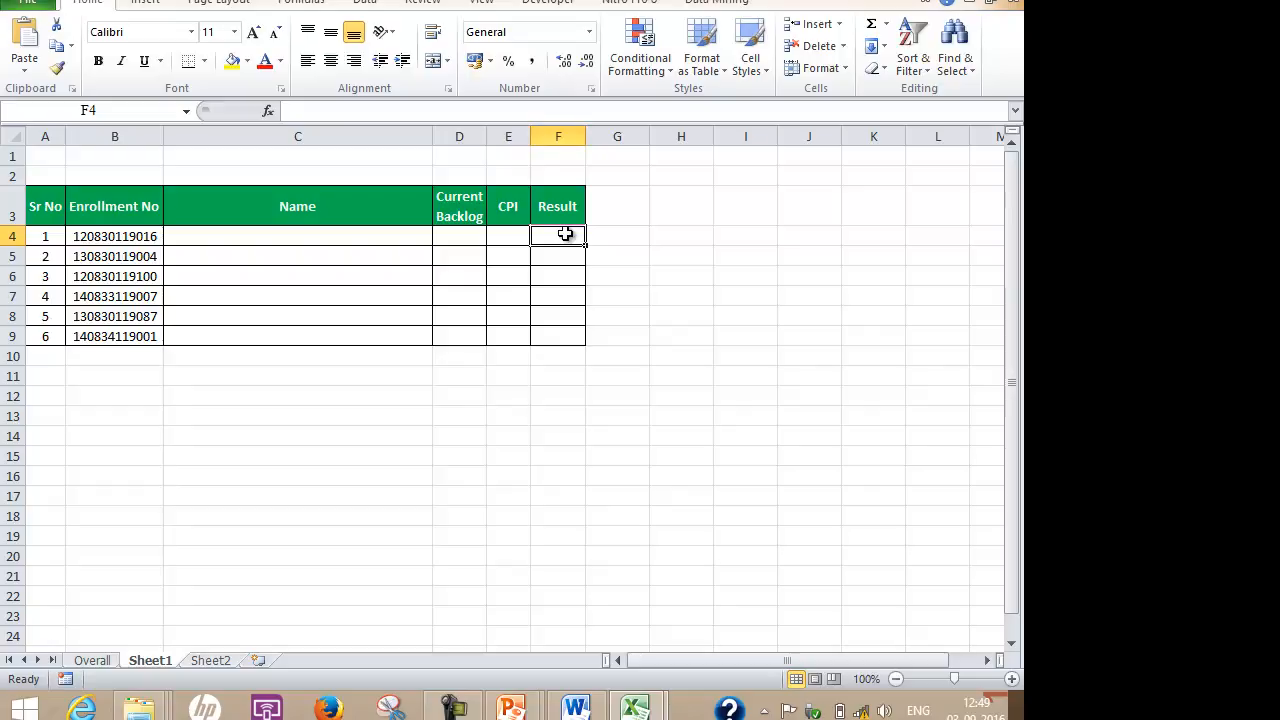
{"action": "left_click_drag", "start_coordinate": [106, 237], "coordinate": [106, 337]}
{"action": "left_click", "coordinate": [110, 238]}
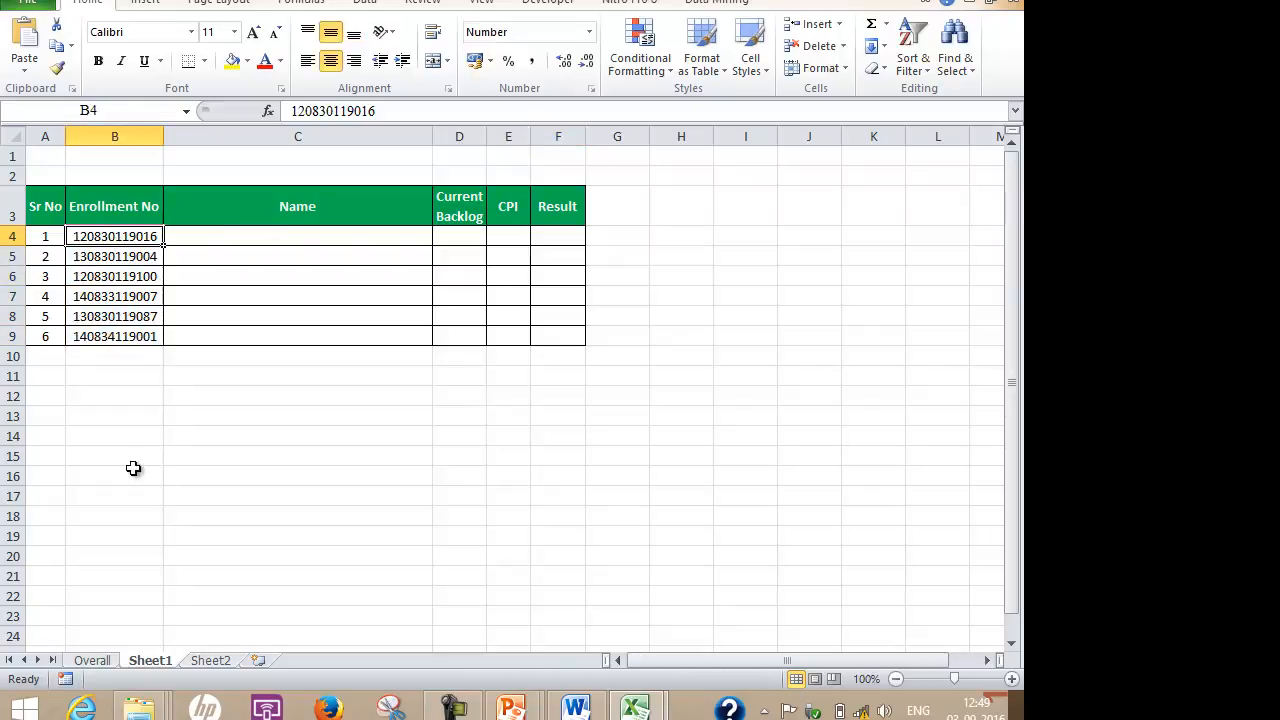
{"action": "left_click", "coordinate": [91, 661]}
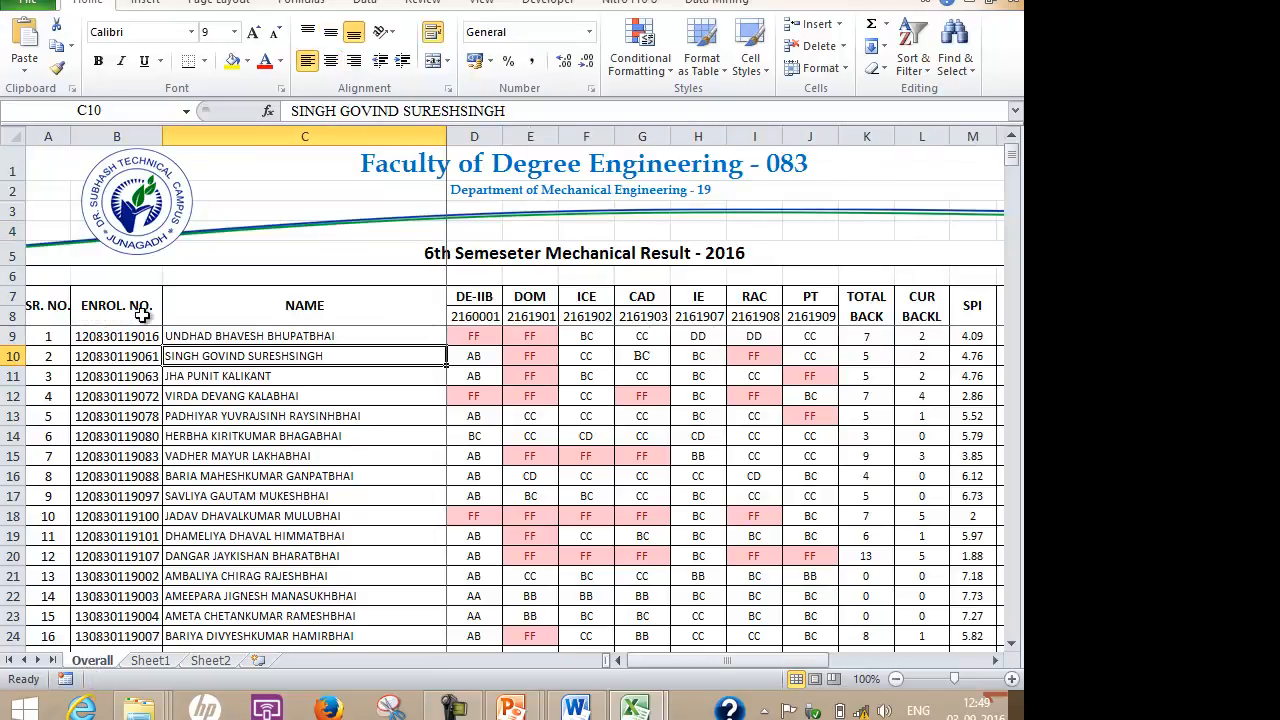
{"action": "left_click", "coordinate": [138, 336]}
{"action": "left_click", "coordinate": [150, 661]}
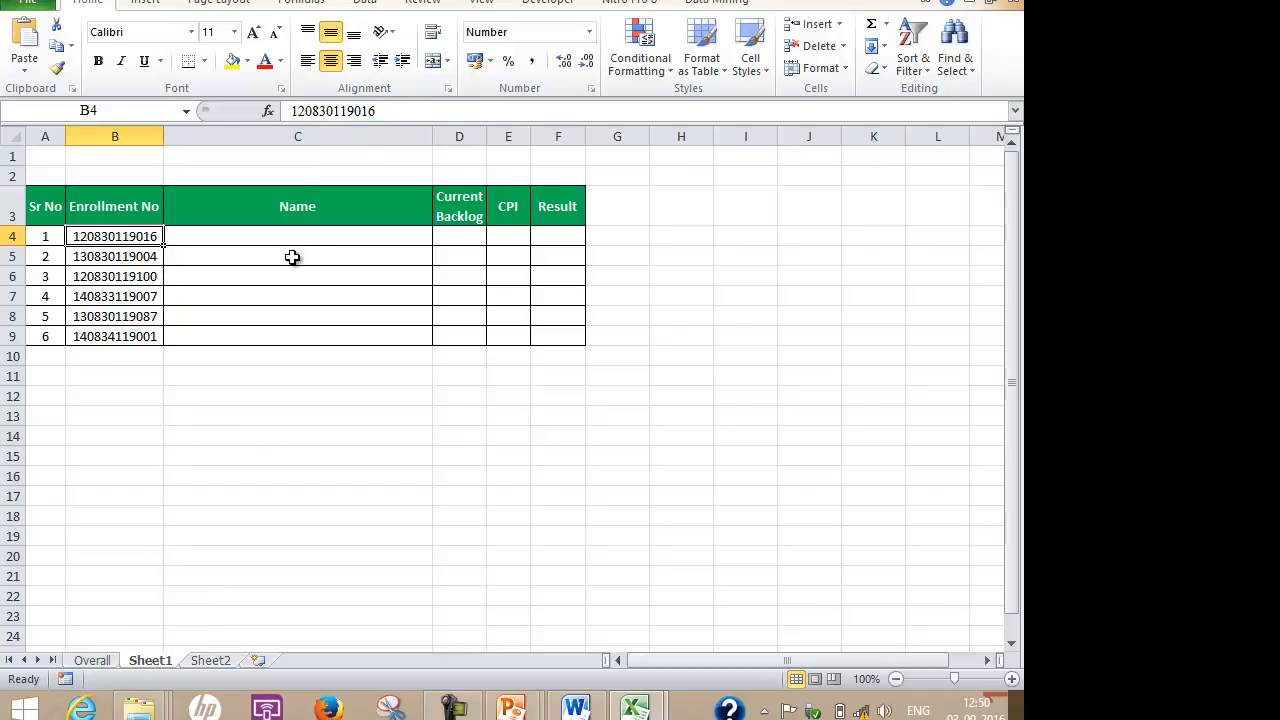
{"action": "key", "text": "Right"}
{"action": "left_click", "coordinate": [92, 658]}
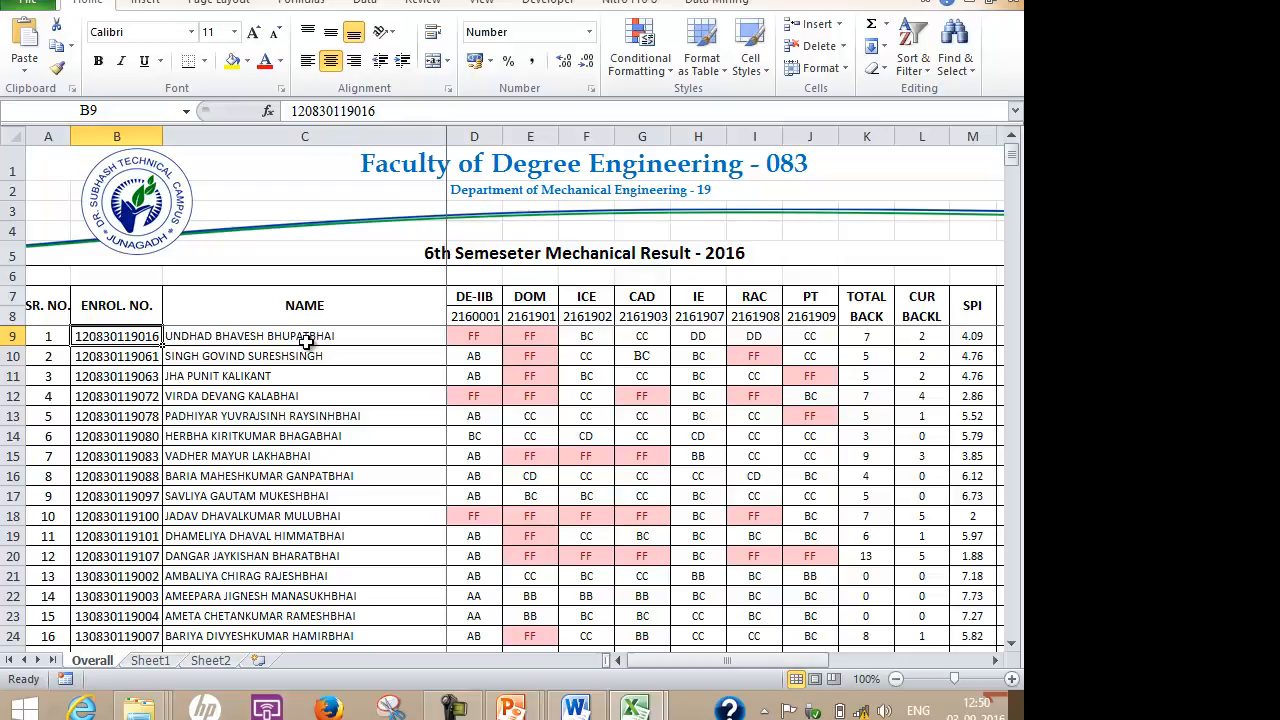
{"action": "left_click", "coordinate": [333, 134]}
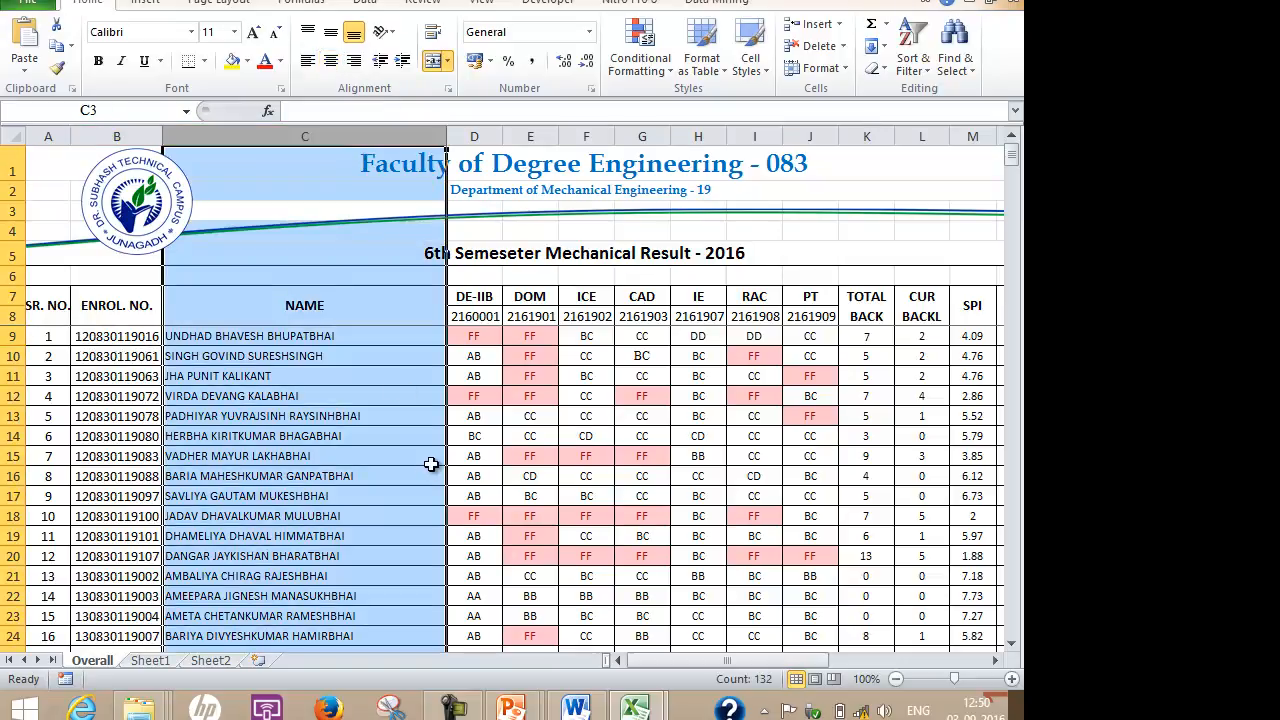
{"action": "left_click", "coordinate": [150, 660]}
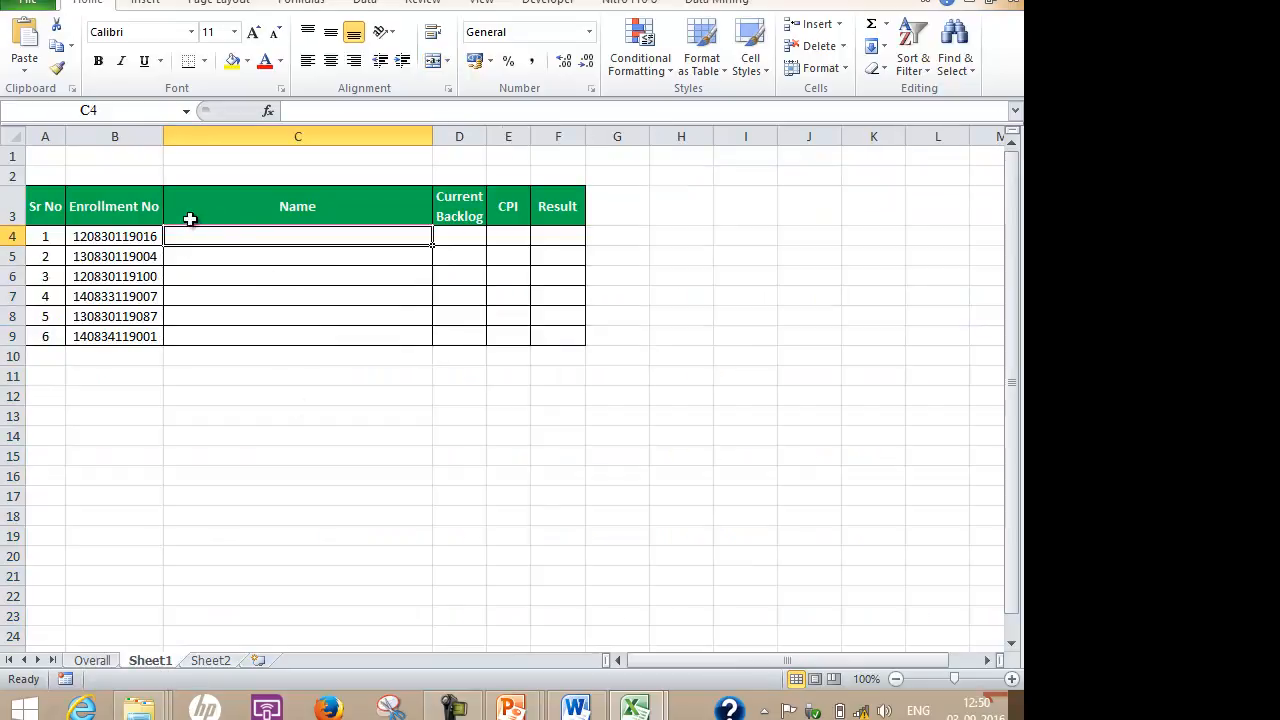
- Start a VLOOKUP formula in C4 of Sheet1 and open its Function Arguments dialog, placed clear of the enrollment numbers
{"action": "scroll", "coordinate": [147, 211], "scroll_direction": "up", "scroll_amount": 2}
{"action": "scroll", "coordinate": [143, 213], "scroll_direction": "up", "scroll_amount": 2}
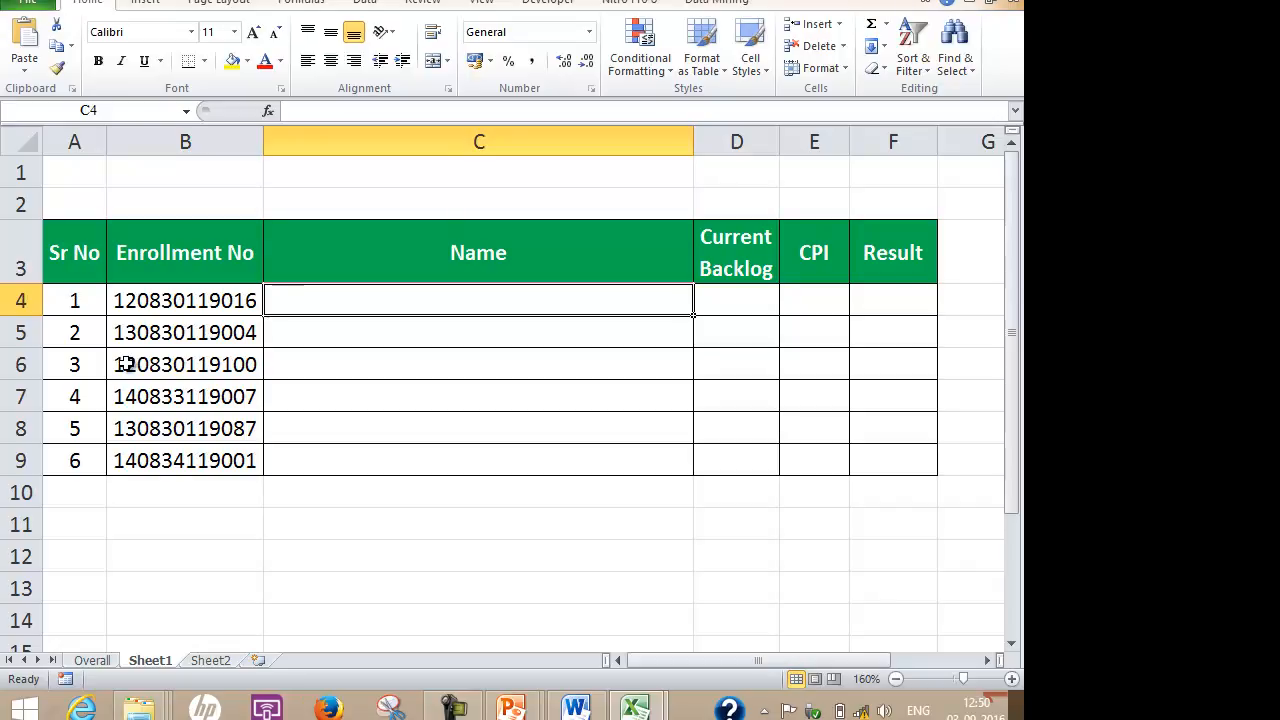
{"action": "type", "text": "="}
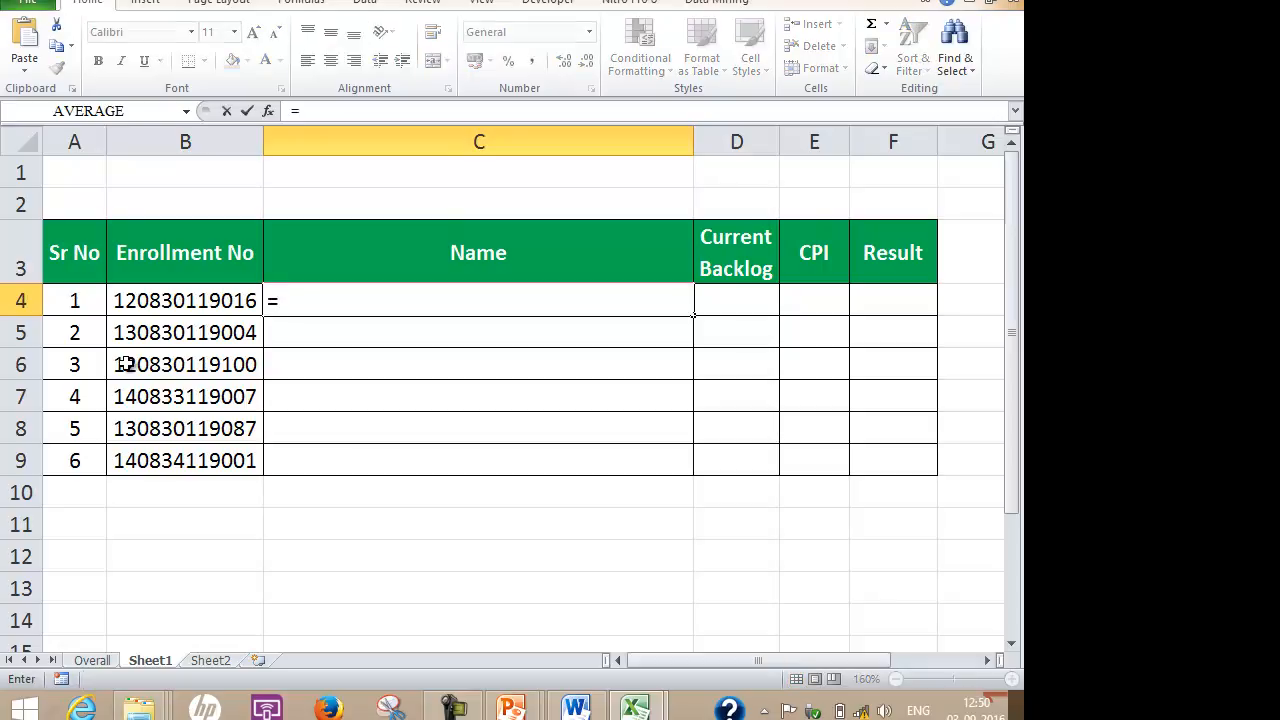
{"action": "type", "text": "vlokkup("}
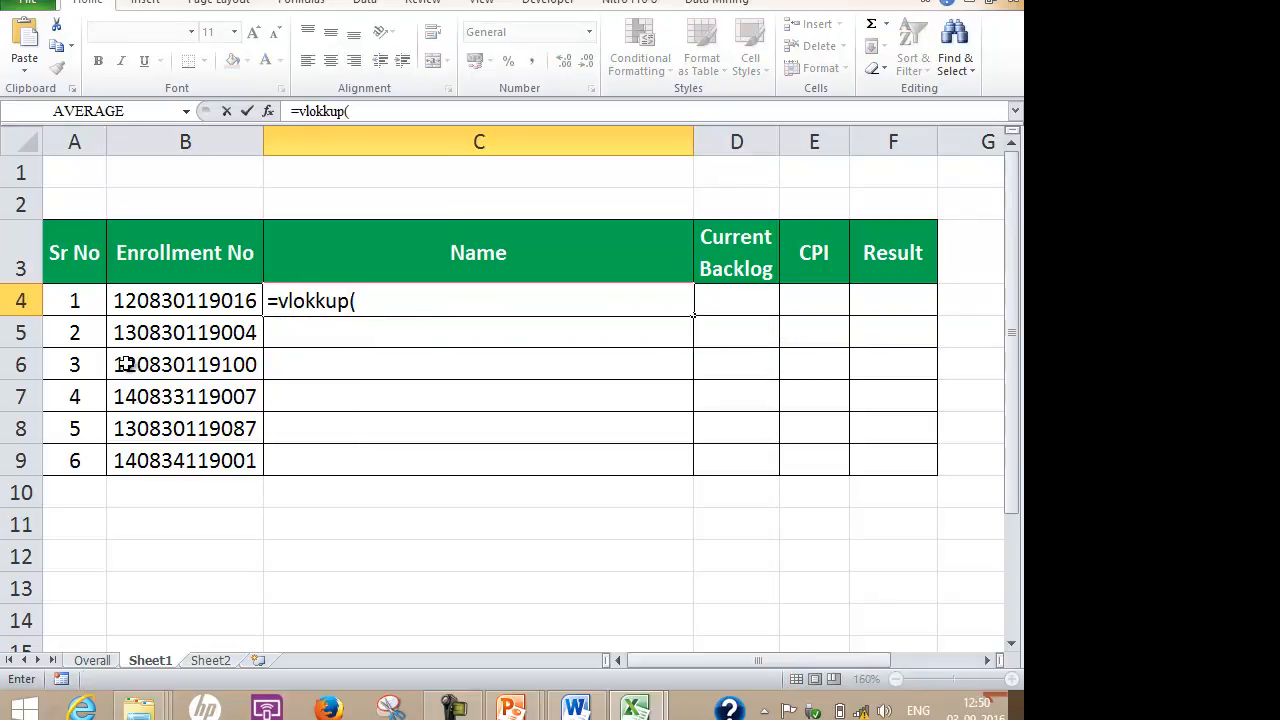
{"action": "key", "text": "BackSpace"}
{"action": "key", "text": "BackSpace"}
{"action": "key", "text": "BackSpace"}
{"action": "key", "text": "BackSpace"}
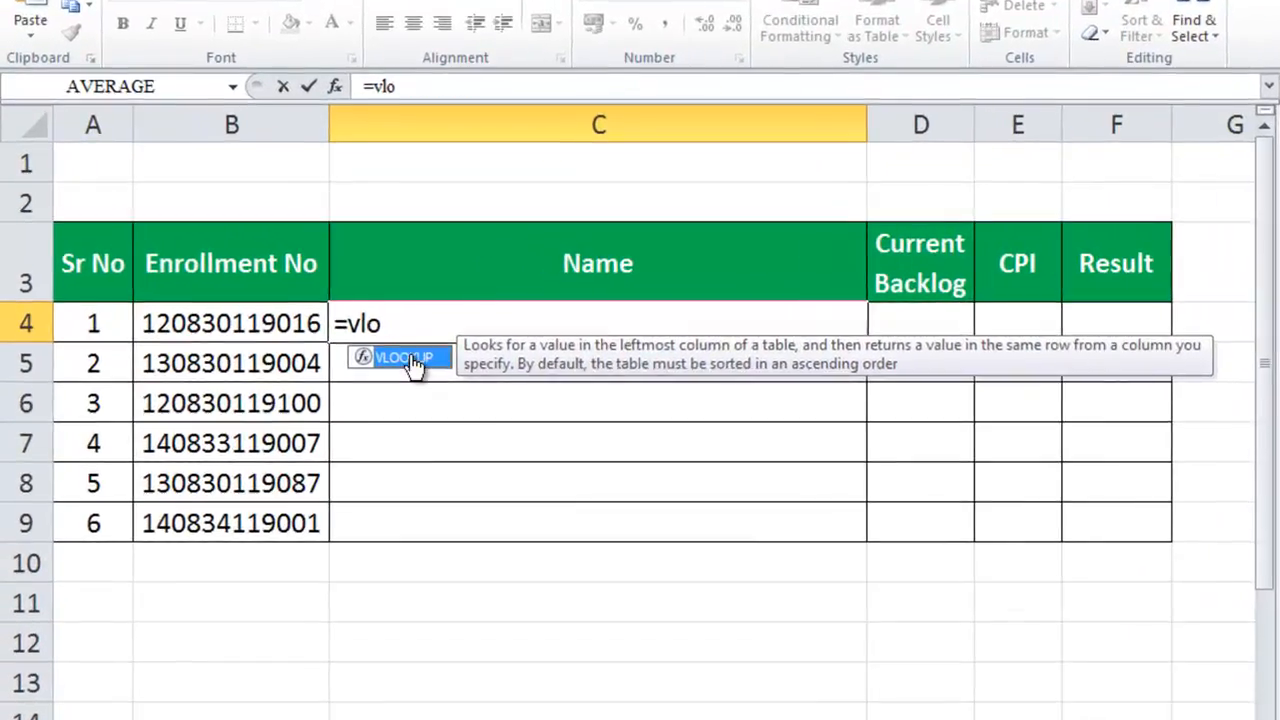
{"action": "double_click", "coordinate": [365, 342]}
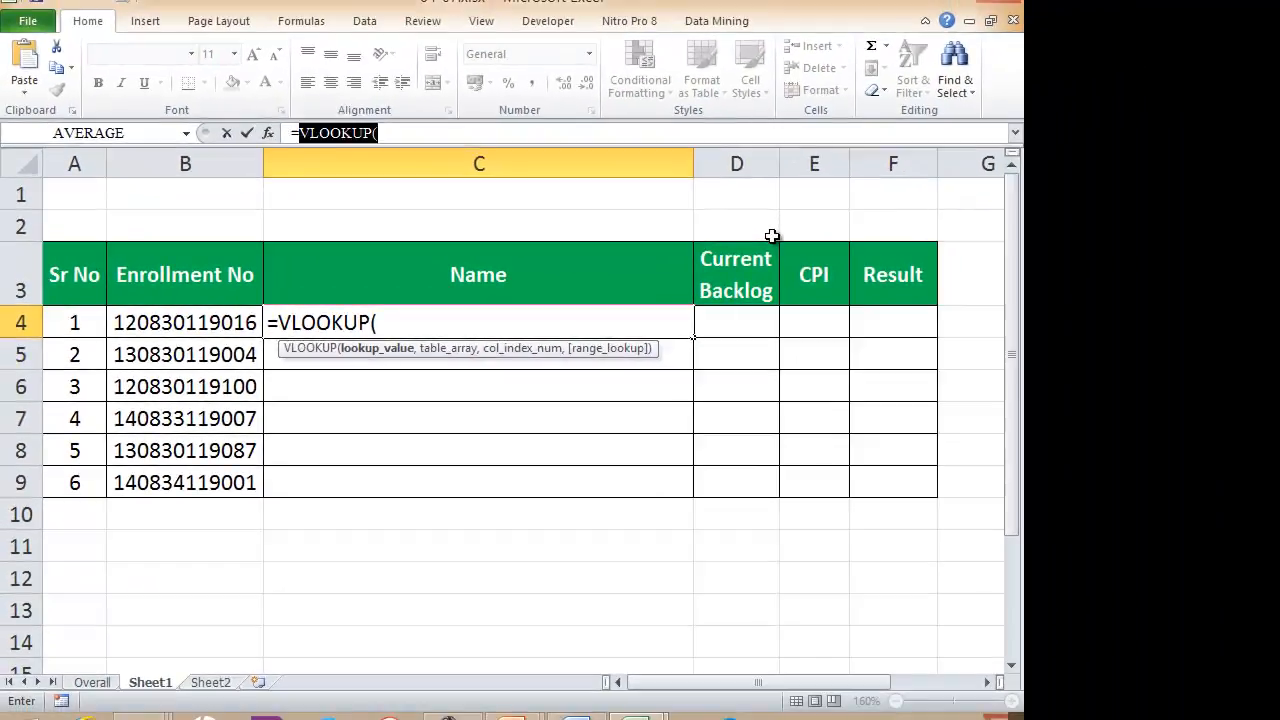
{"action": "key", "text": "ctrl+a"}
{"action": "left_click_drag", "start_coordinate": [646, 171], "coordinate": [672, 259]}
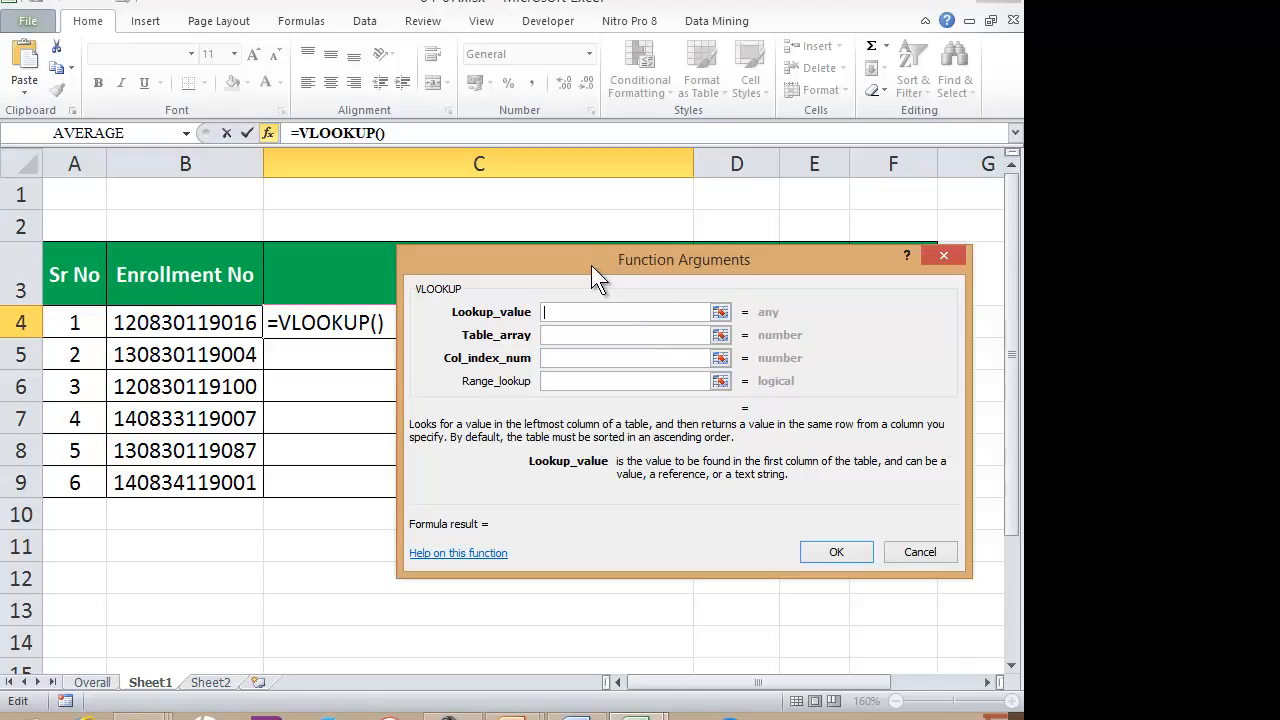
{"action": "left_click_drag", "start_coordinate": [591, 265], "coordinate": [603, 243]}
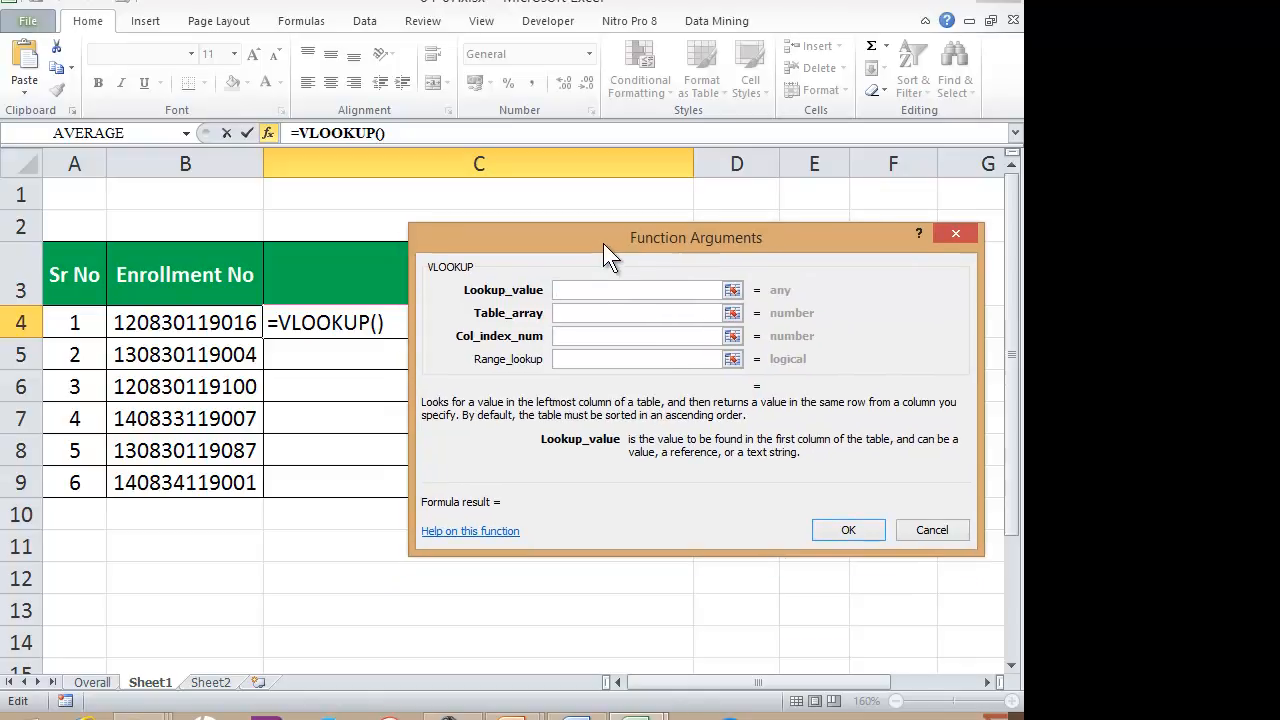
- Set the VLOOKUP Lookup_value to B4 and the Table_array to Overall!B9:C139
{"action": "left_click", "coordinate": [175, 327]}
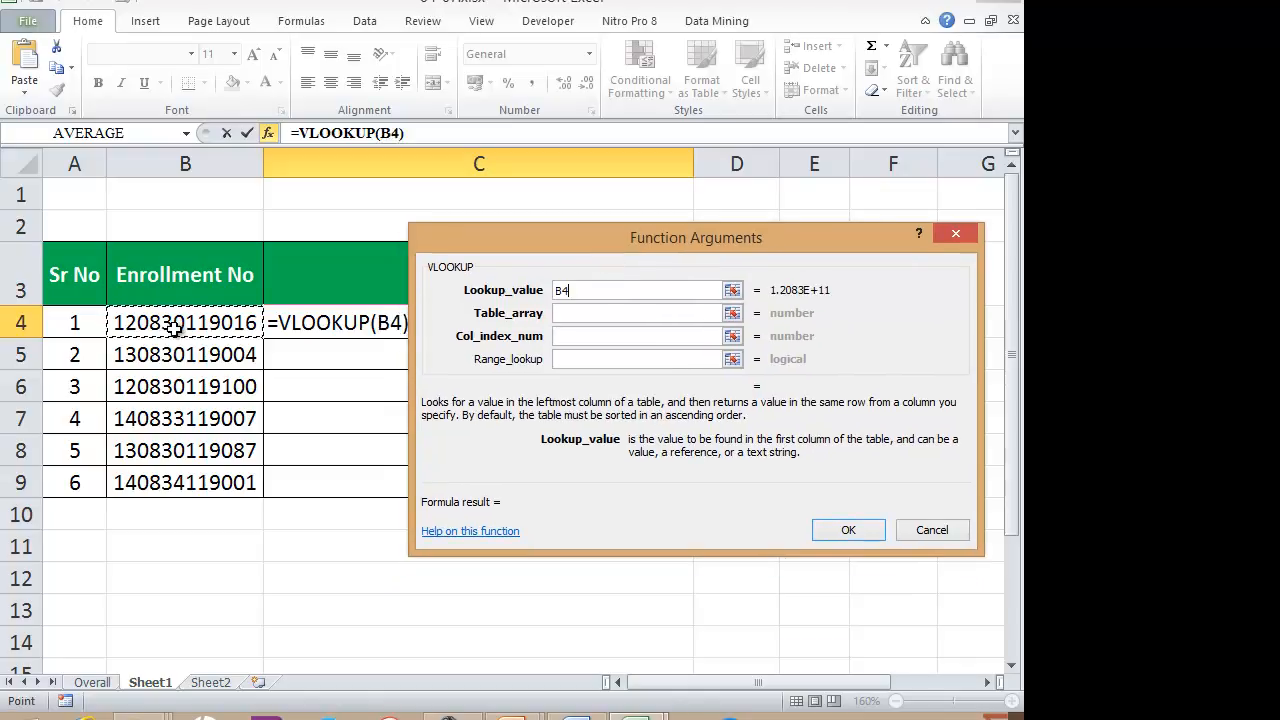
{"action": "left_click", "coordinate": [570, 313]}
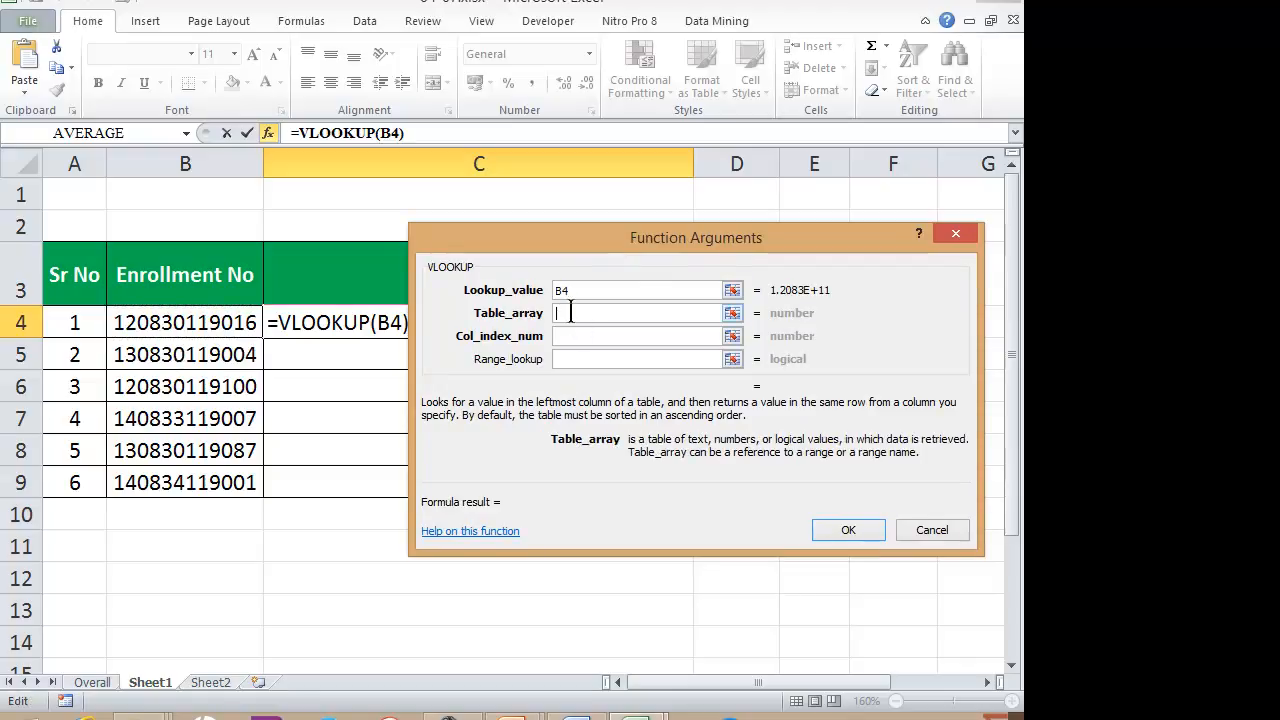
{"action": "left_click", "coordinate": [88, 686]}
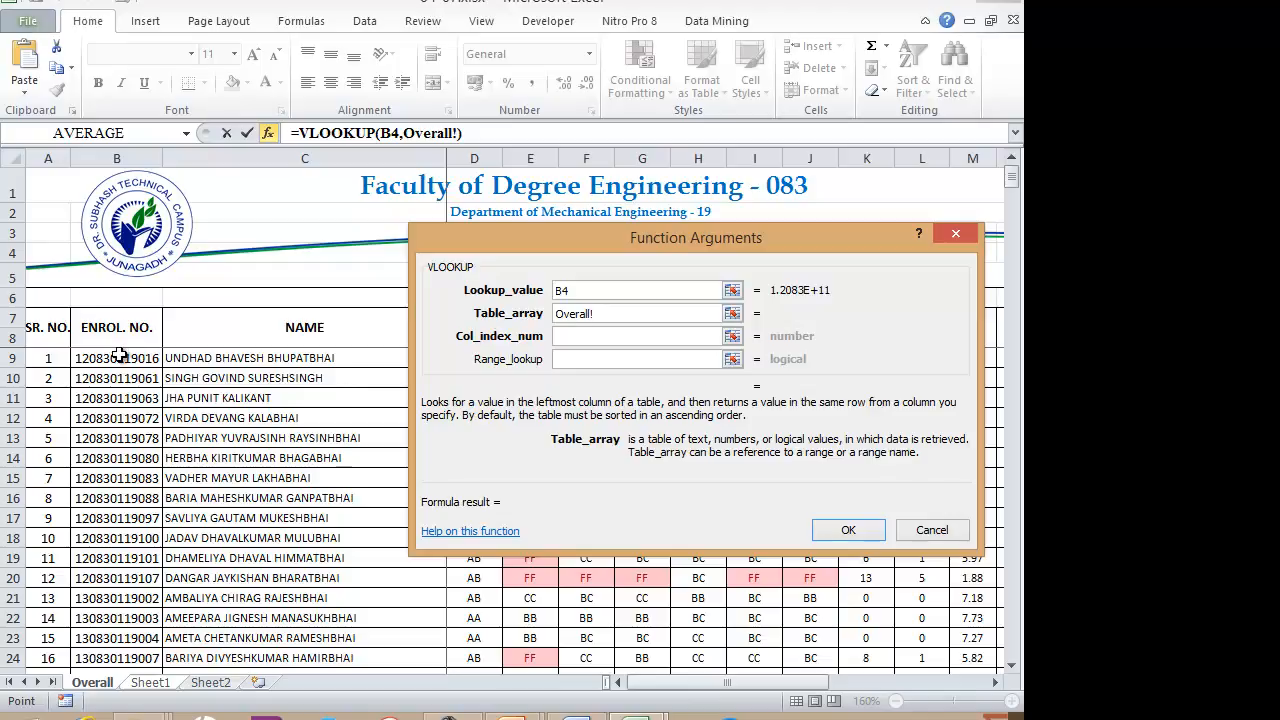
{"action": "left_click", "coordinate": [118, 358]}
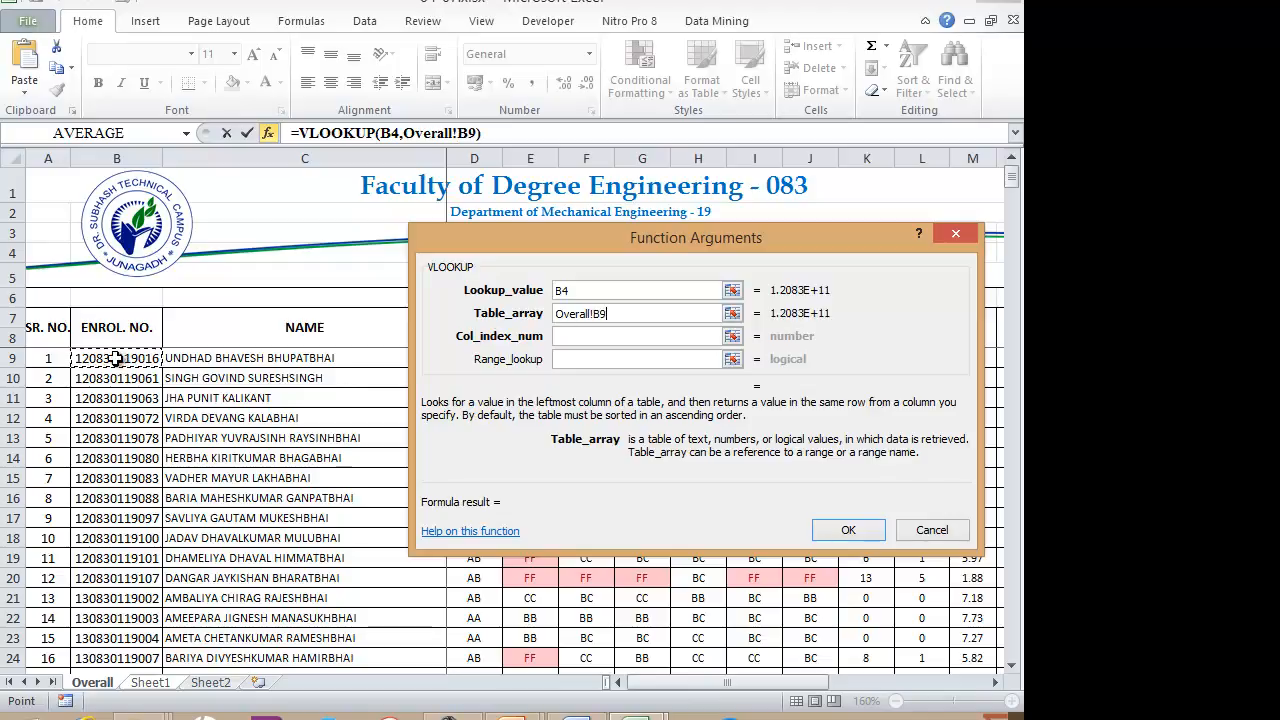
{"action": "left_click_drag", "start_coordinate": [118, 358], "coordinate": [230, 362]}
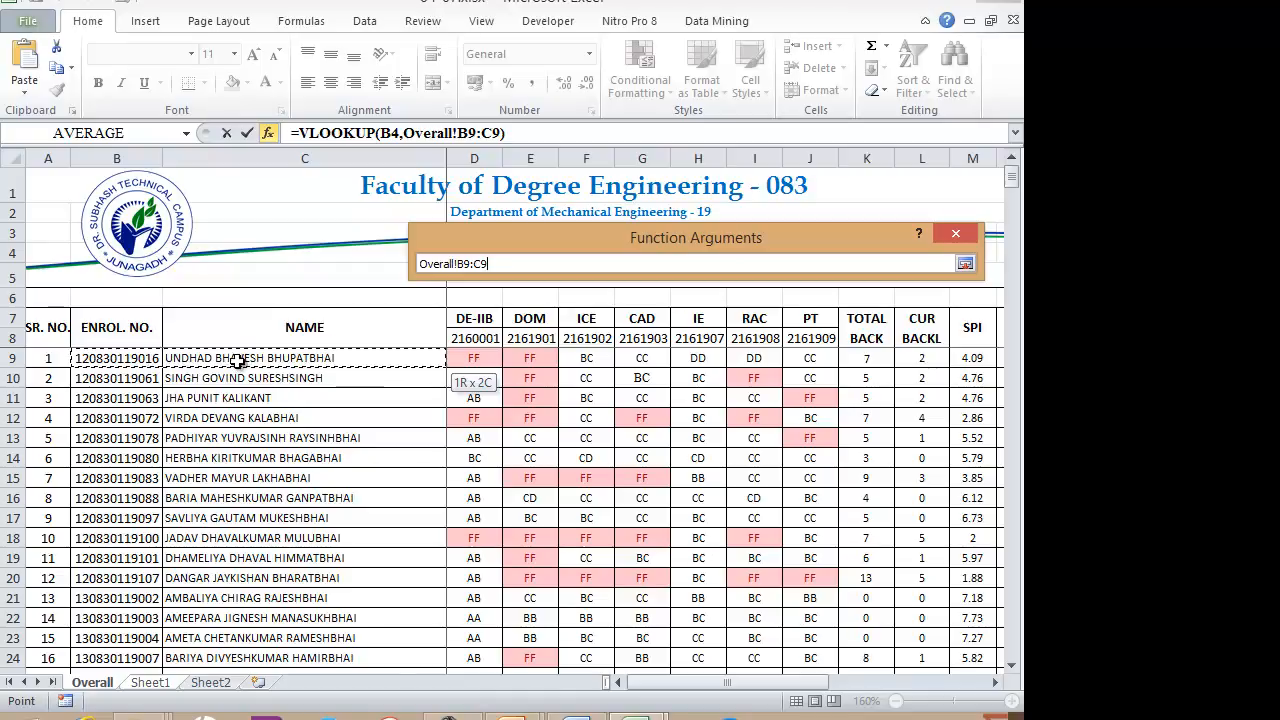
{"action": "left_click_drag", "start_coordinate": [237, 362], "coordinate": [238, 367]}
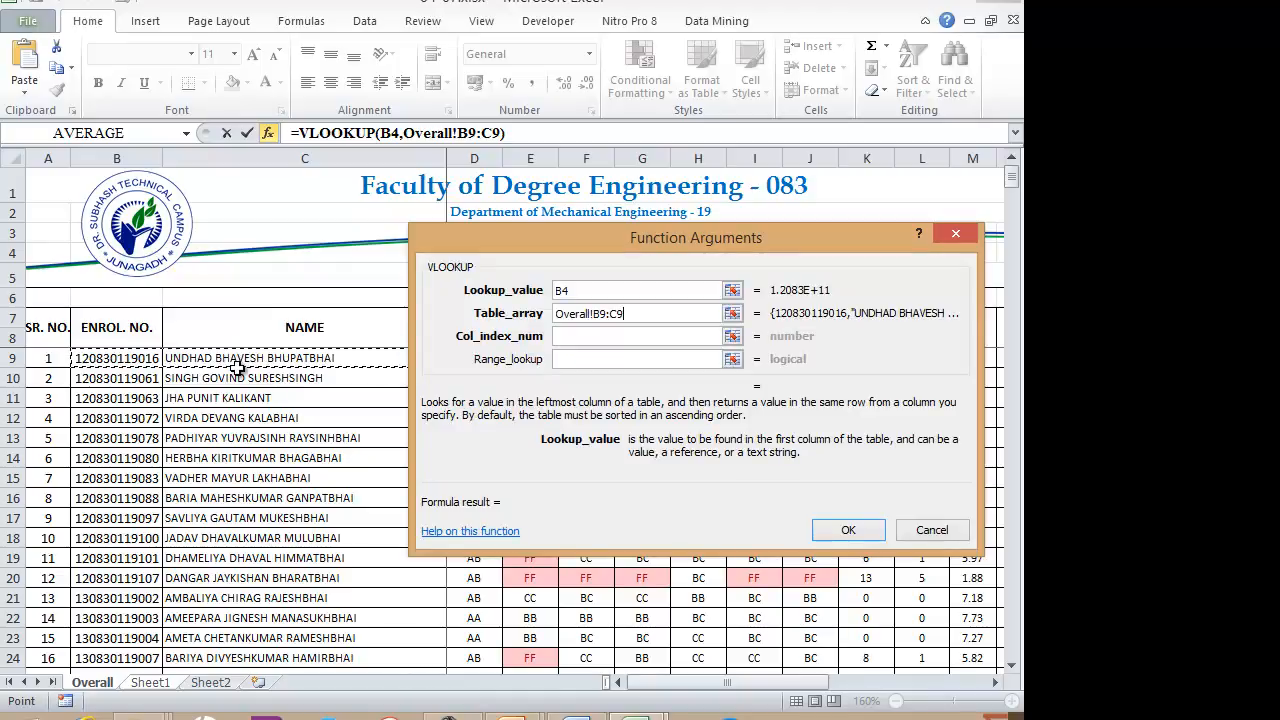
{"action": "key", "text": "ctrl+shift+Down"}
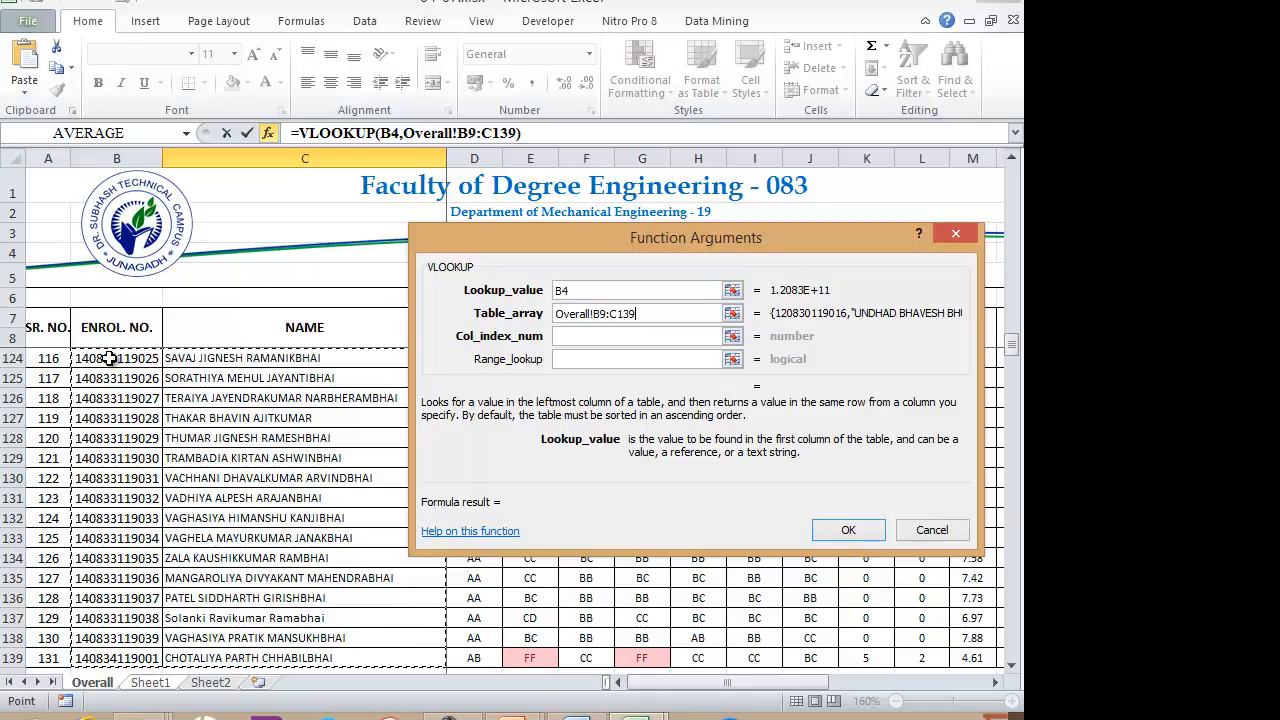
- Complete the C4 lookup with Col_index_num 2 and Range_lookup FALSE, and fill the formula down to C9
{"action": "left_click", "coordinate": [585, 338]}
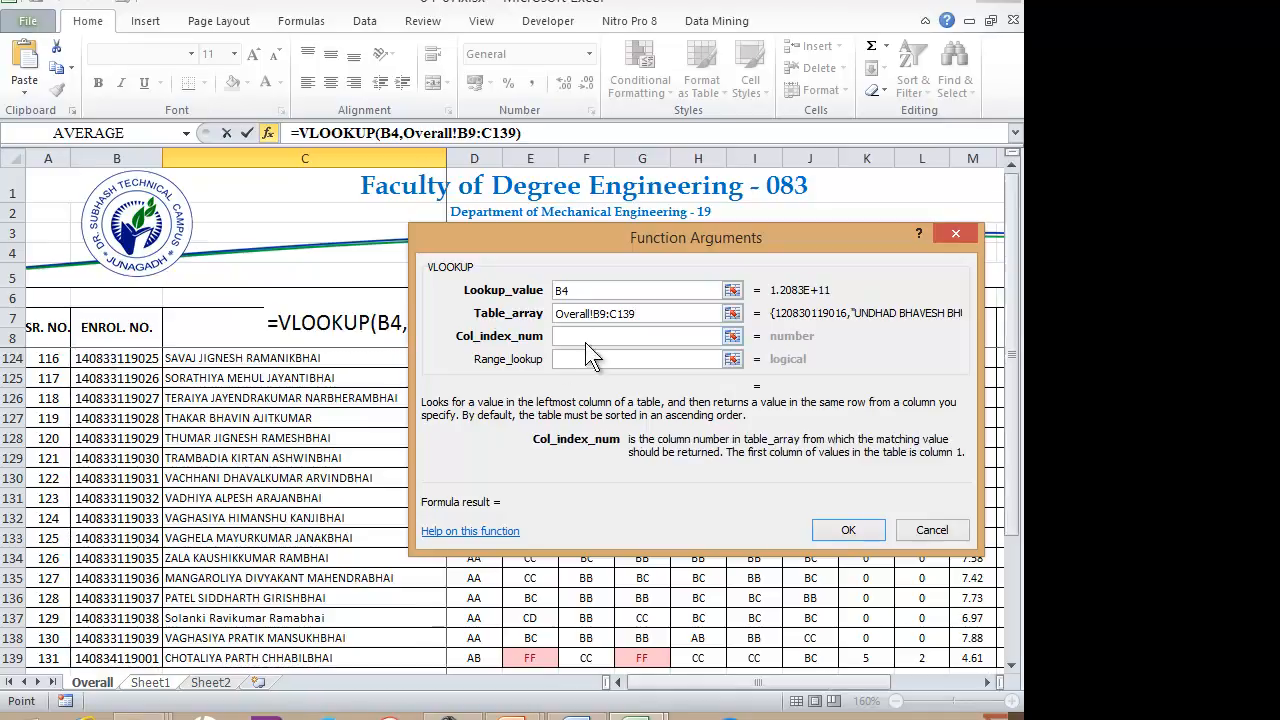
{"action": "type", "text": "2"}
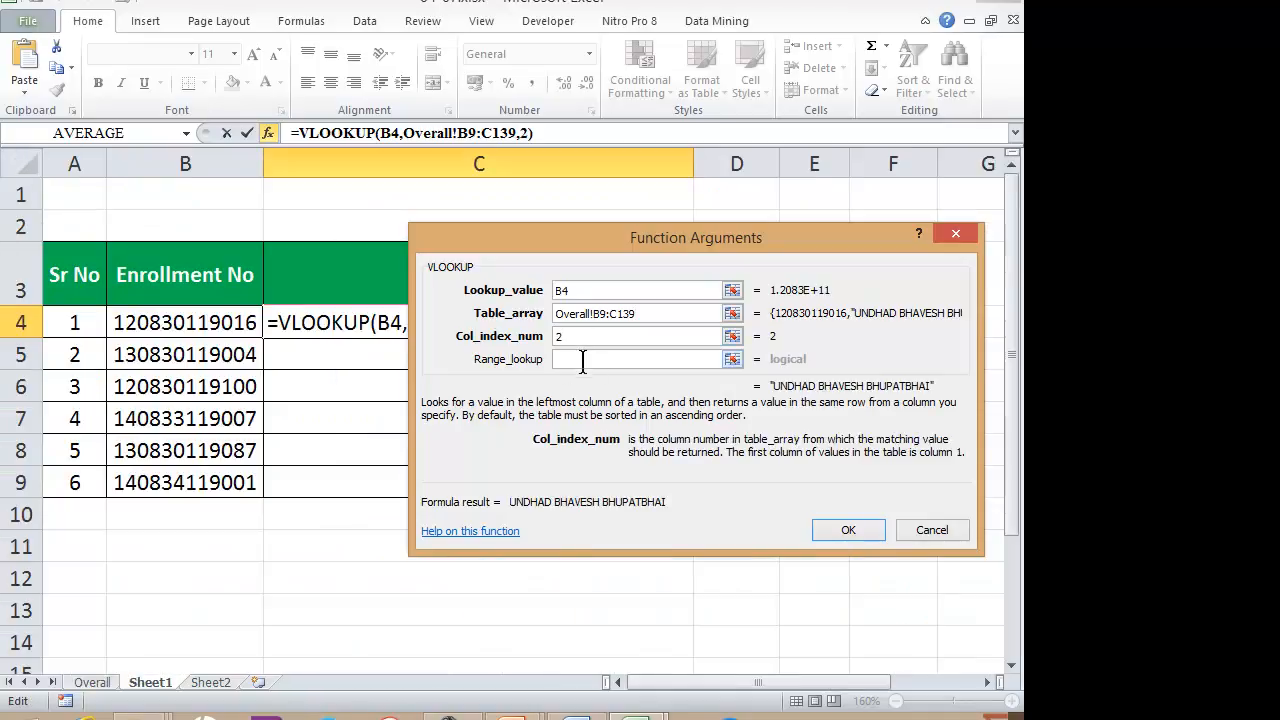
{"action": "left_click", "coordinate": [582, 361]}
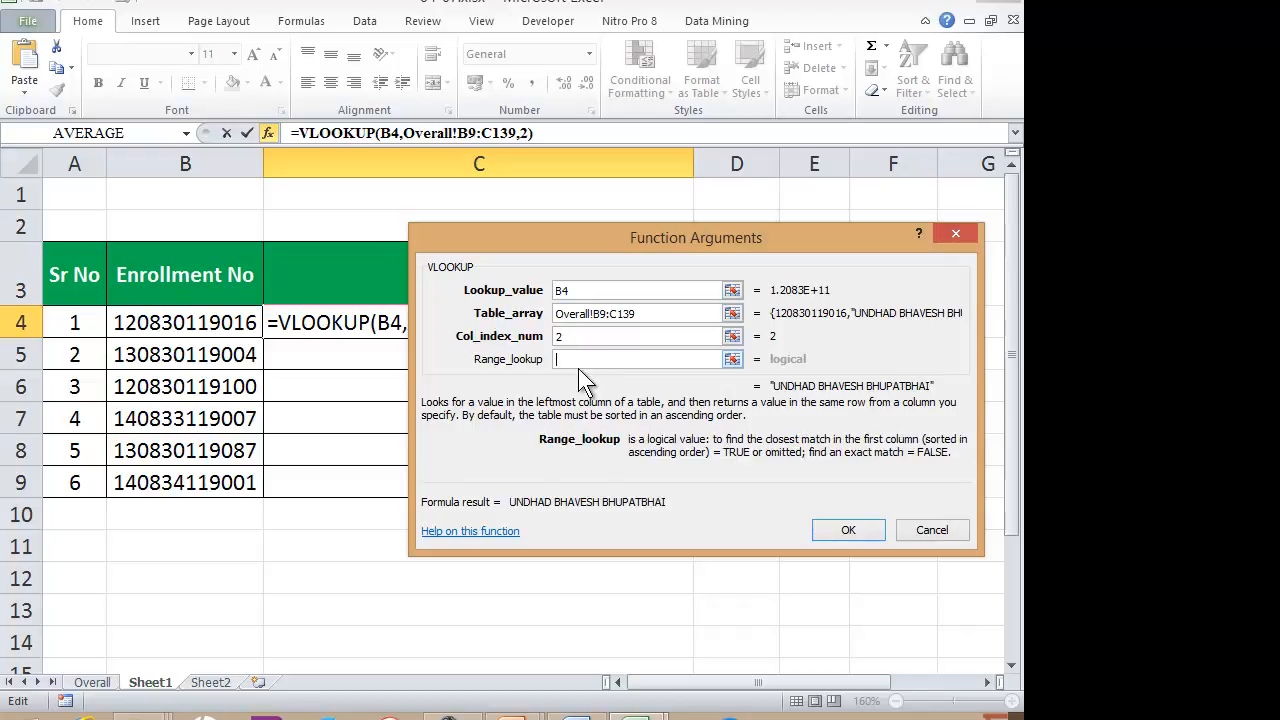
{"action": "type", "text": "false"}
{"action": "left_click", "coordinate": [848, 530]}
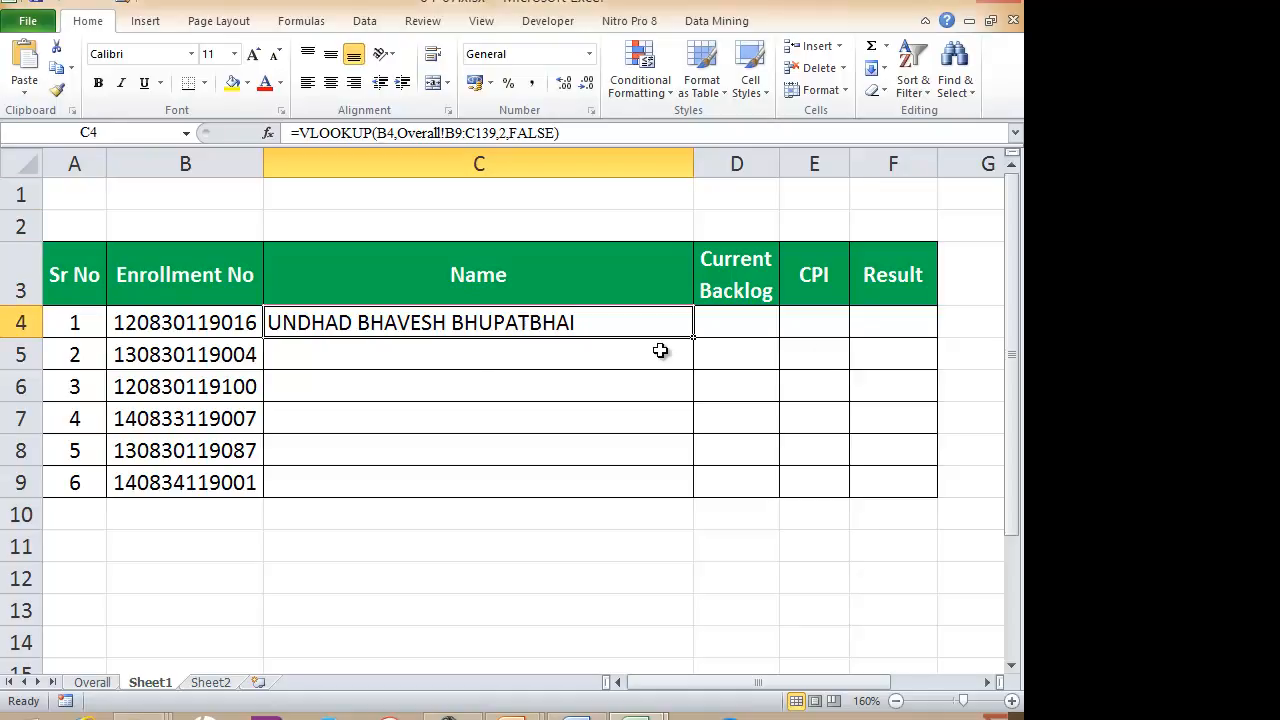
{"action": "left_click_drag", "start_coordinate": [694, 340], "coordinate": [679, 487]}
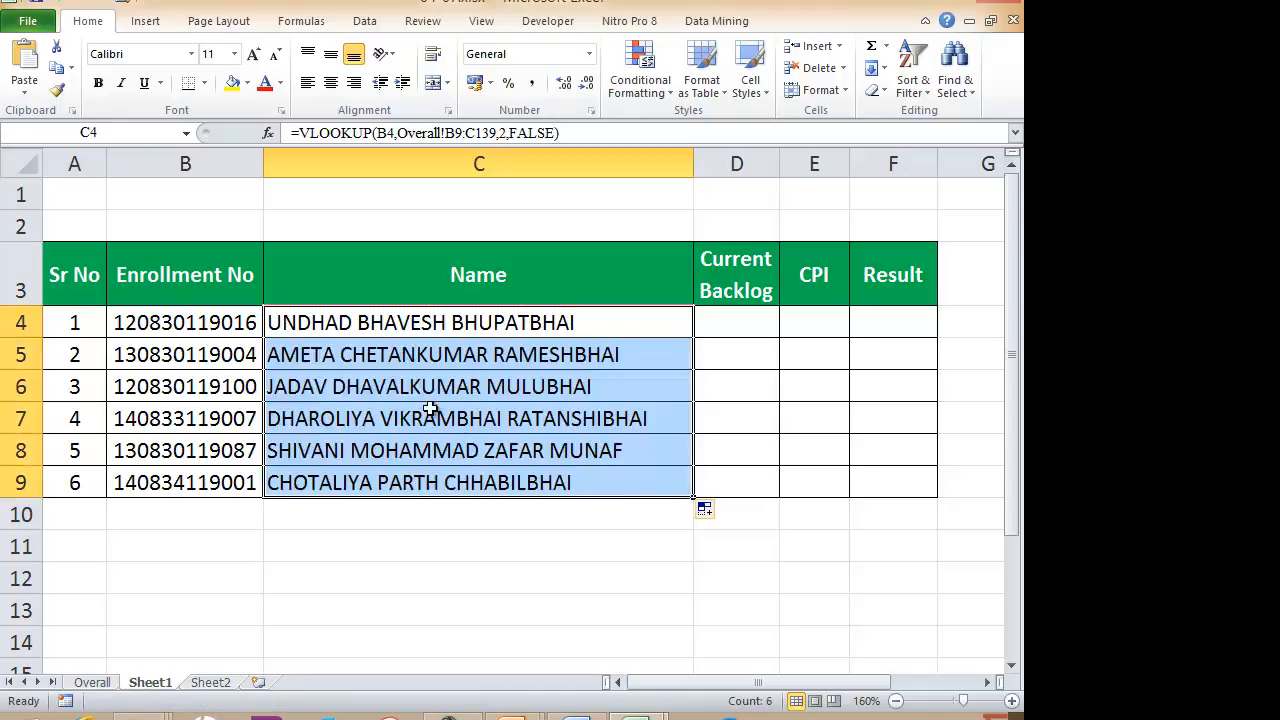
- Compare the table ranges used by the VLOOKUP formulas in the Name cells C4 to C9
{"action": "left_click", "coordinate": [398, 352]}
{"action": "left_click", "coordinate": [409, 387]}
{"action": "left_click", "coordinate": [418, 424]}
{"action": "left_click", "coordinate": [425, 457]}
{"action": "left_click", "coordinate": [422, 484]}
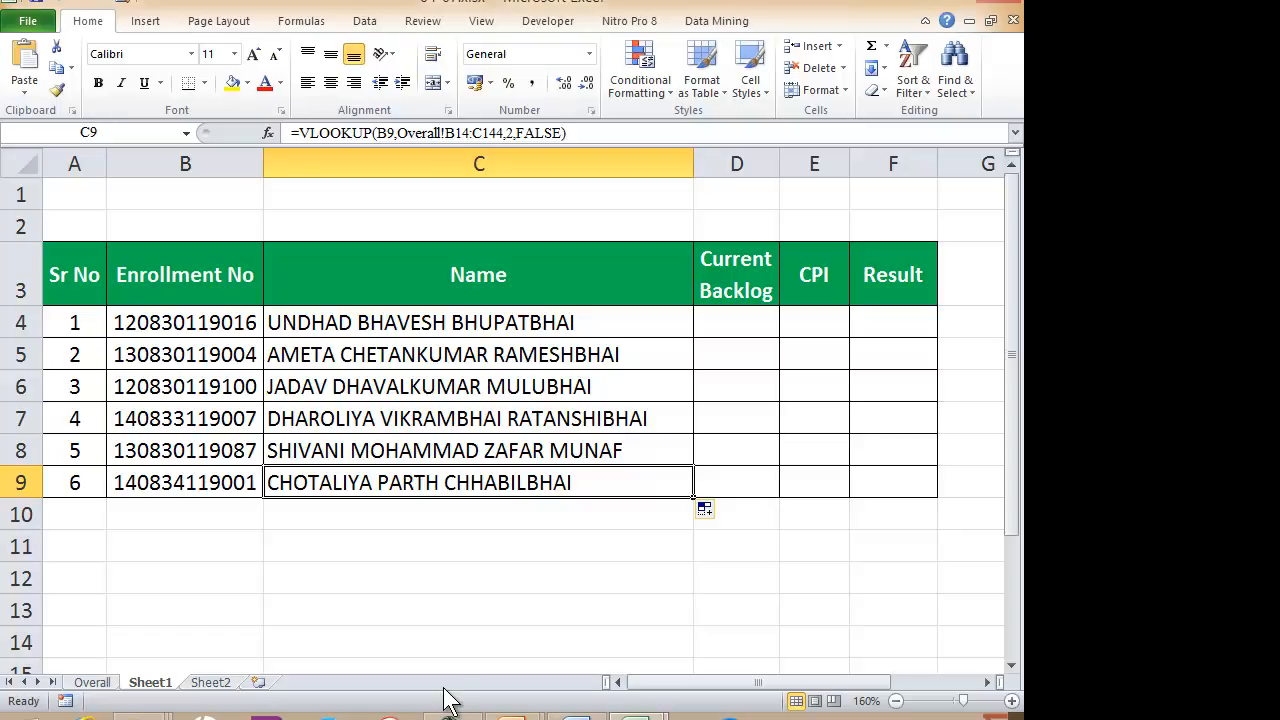
{"action": "left_click", "coordinate": [392, 324]}
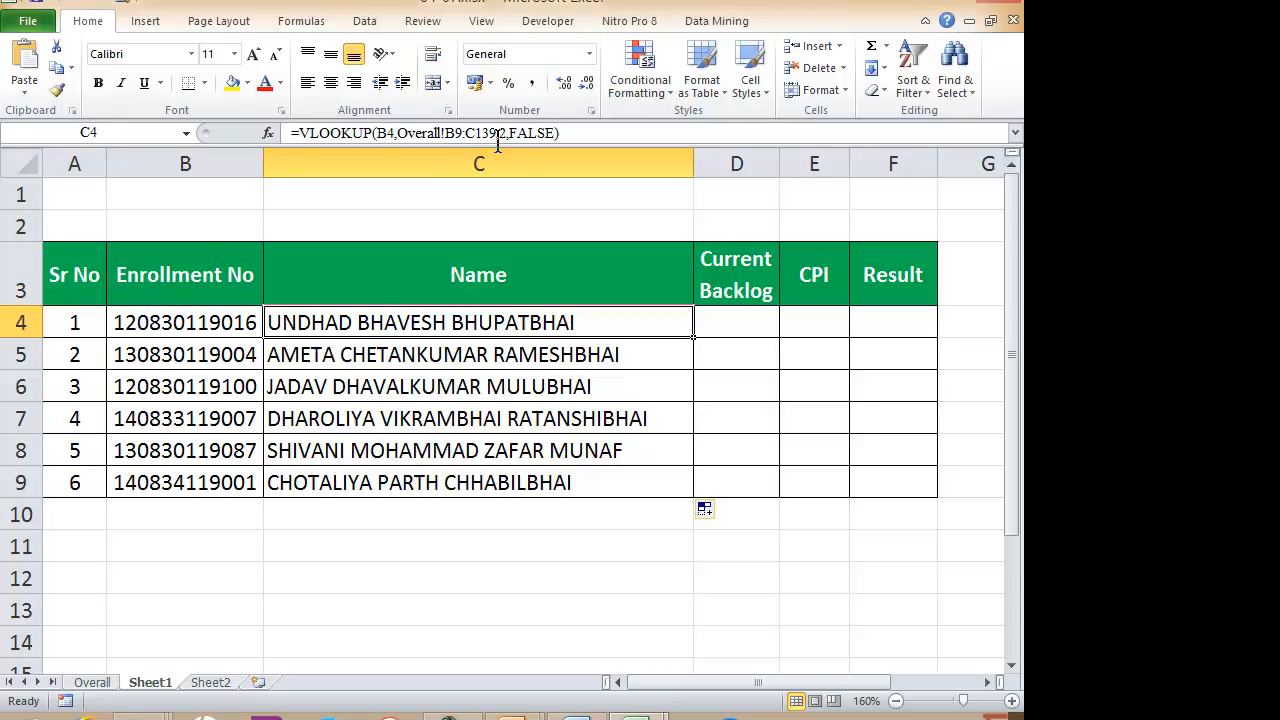
{"action": "left_click", "coordinate": [398, 355]}
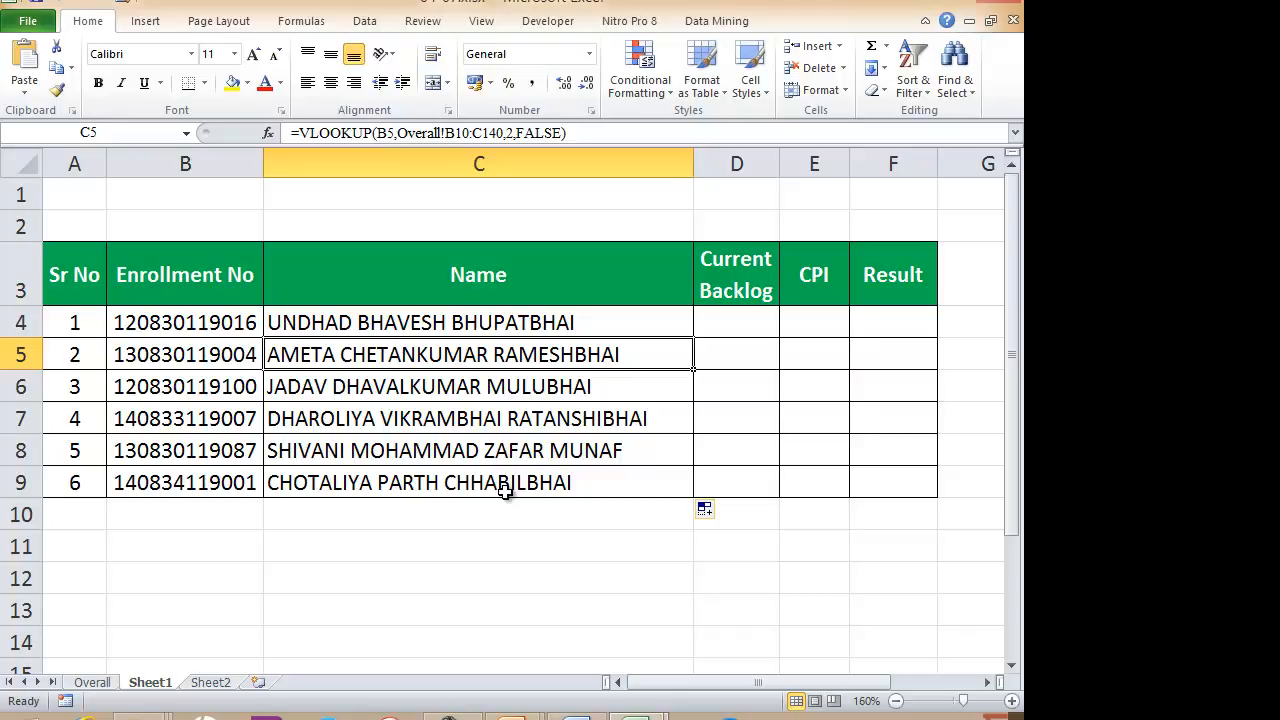
- Illustrate a shifting lookup range on the Overall sheet by selecting successive blocks in the enrollment number and name columns
{"action": "left_click", "coordinate": [98, 681]}
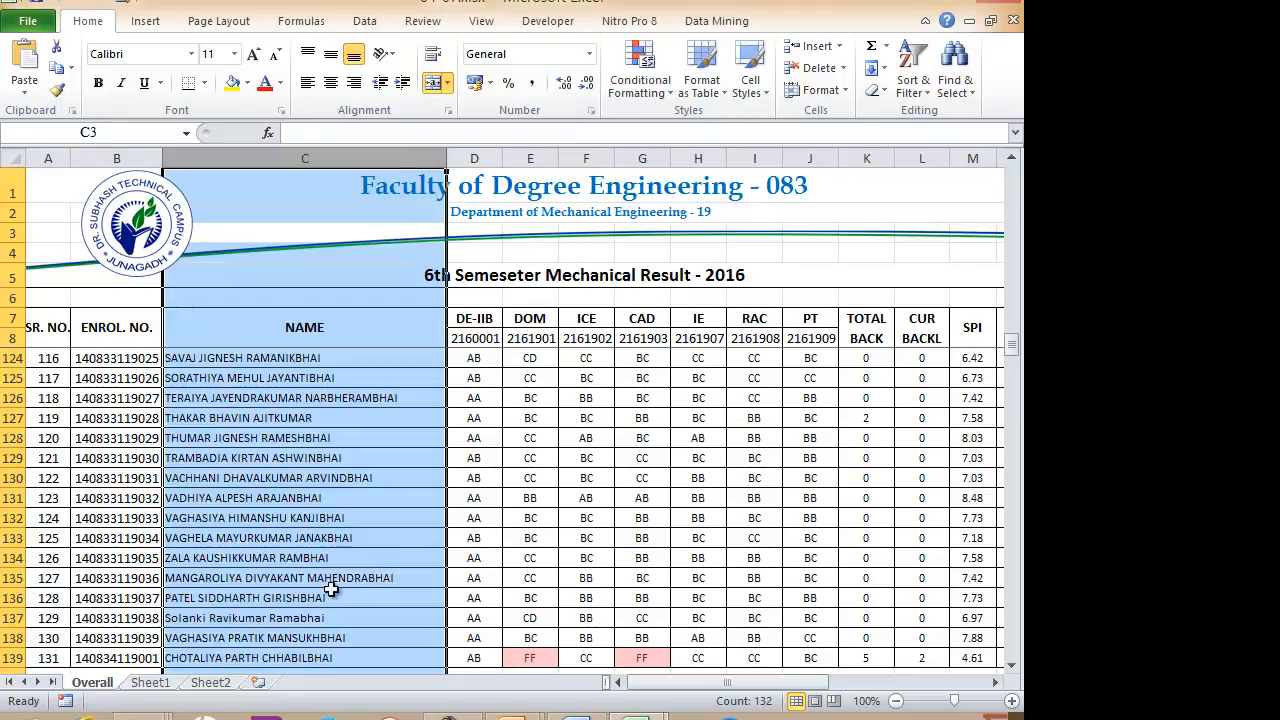
{"action": "left_click", "coordinate": [320, 538]}
{"action": "left_click_drag", "start_coordinate": [110, 358], "coordinate": [226, 434]}
{"action": "left_click_drag", "start_coordinate": [131, 400], "coordinate": [205, 458]}
{"action": "left_click_drag", "start_coordinate": [120, 420], "coordinate": [205, 502]}
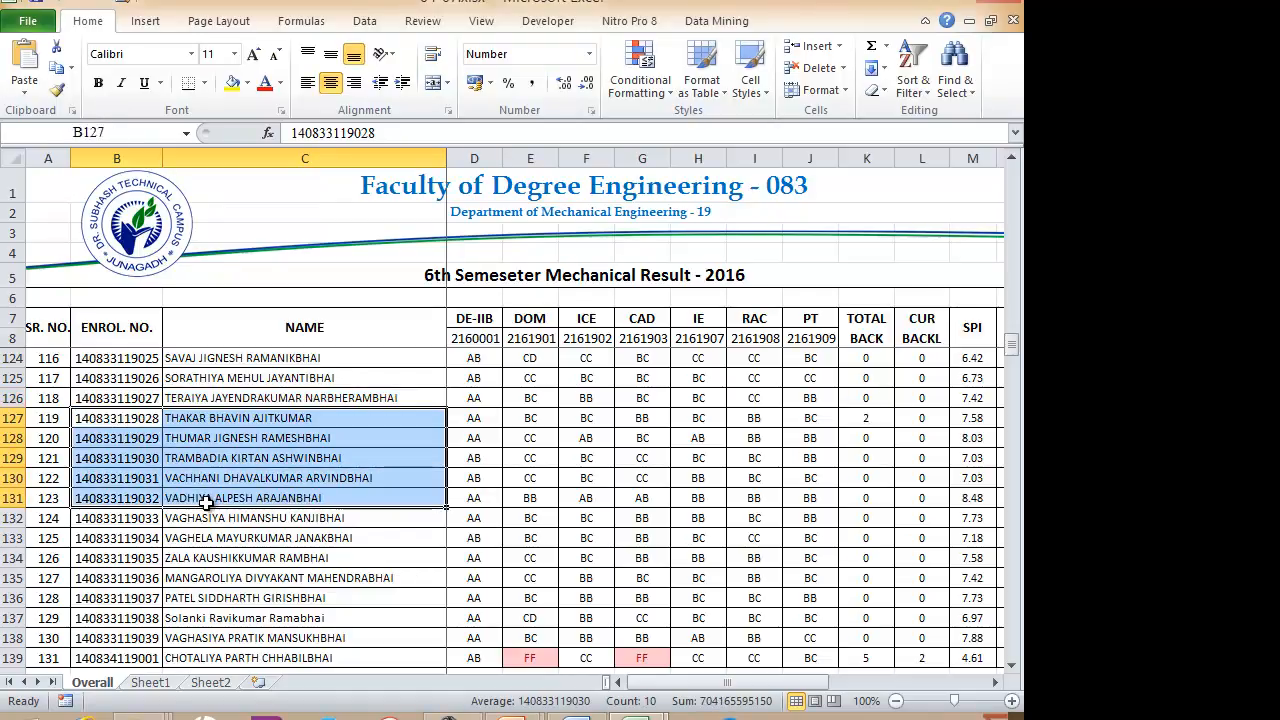
{"action": "left_click", "coordinate": [139, 380]}
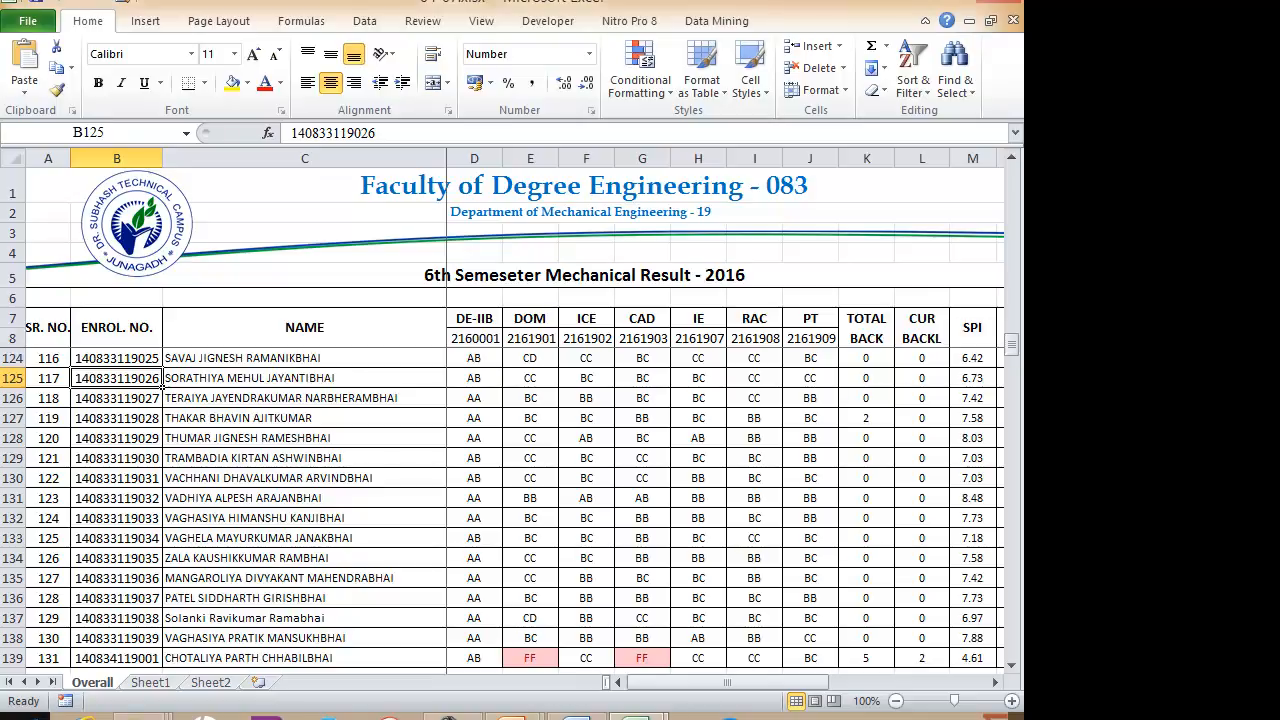
- Make the table range in Sheet1's C4 VLOOKUP absolute as Overall!$B$9:$C$139 and fill the formula down to C9
{"action": "left_click", "coordinate": [150, 682]}
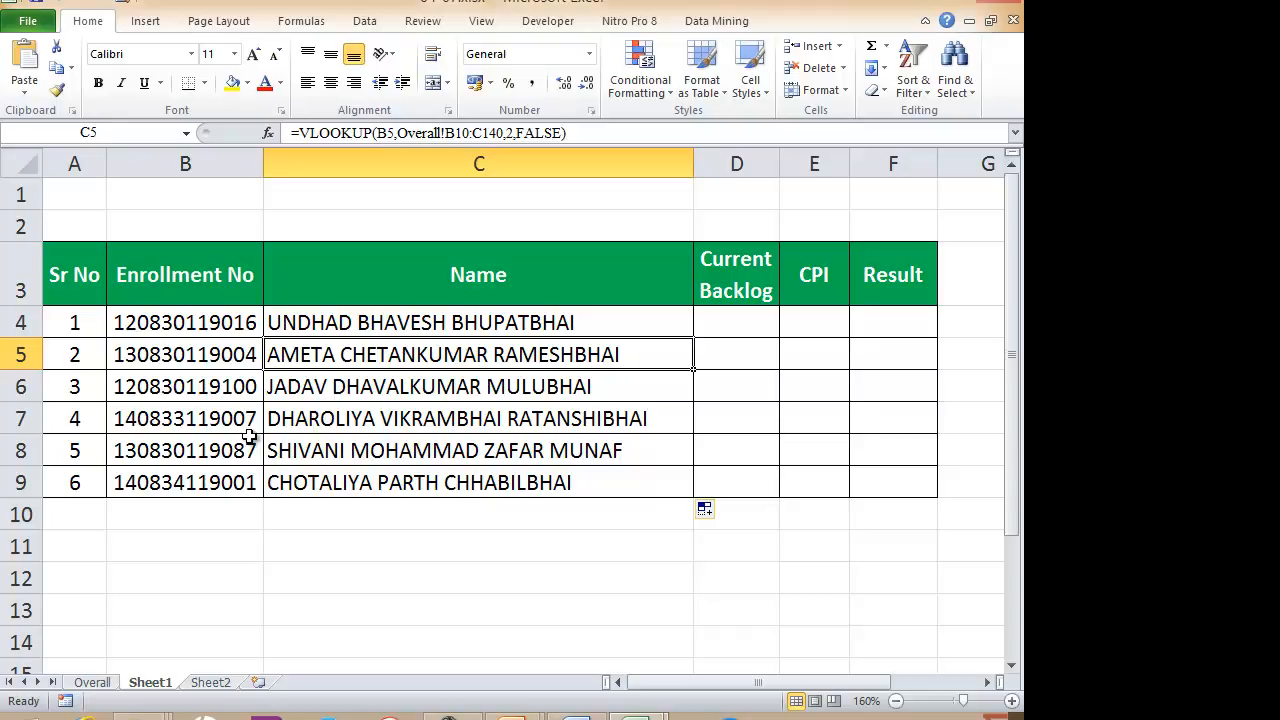
{"action": "left_click", "coordinate": [350, 326]}
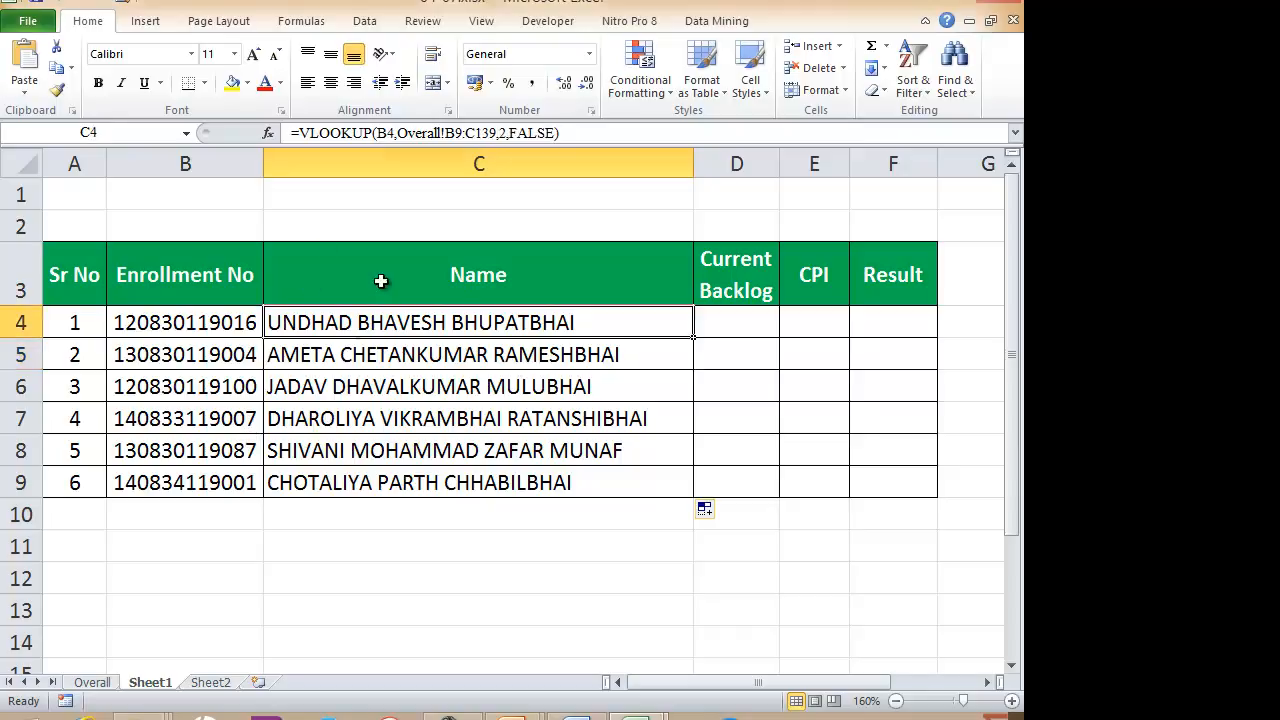
{"action": "left_click", "coordinate": [458, 133]}
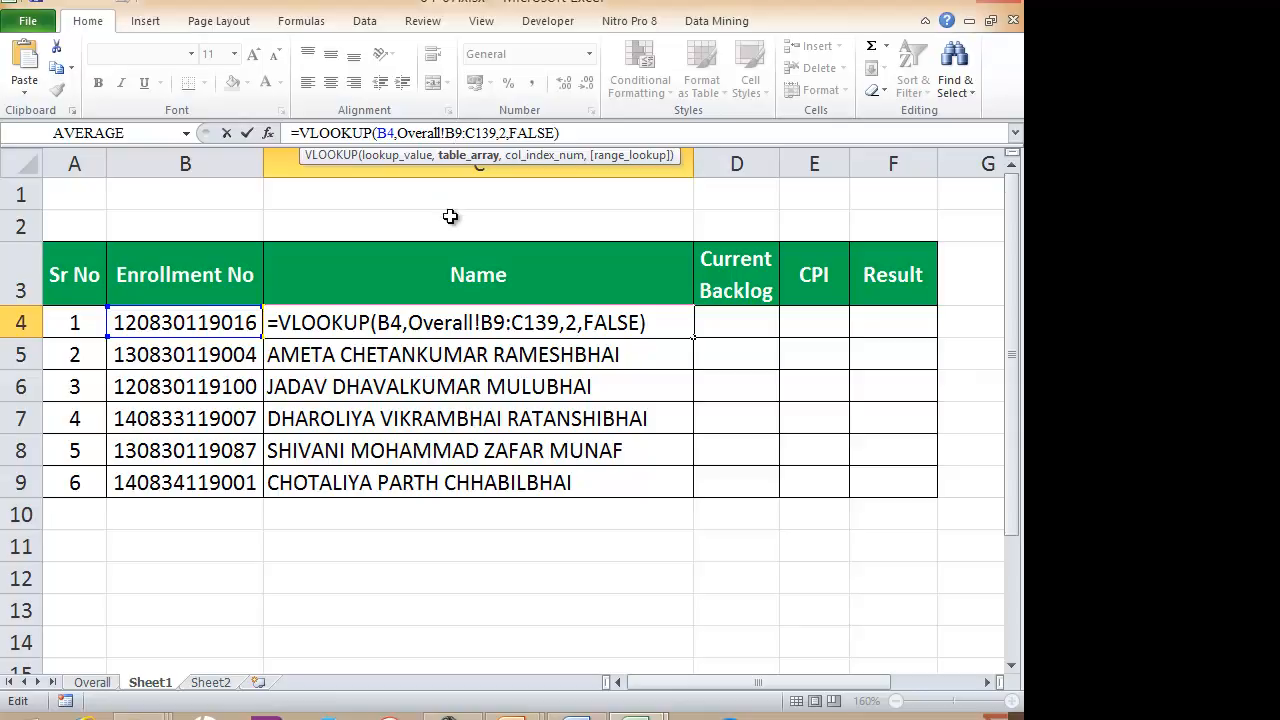
{"action": "key", "text": "F4"}
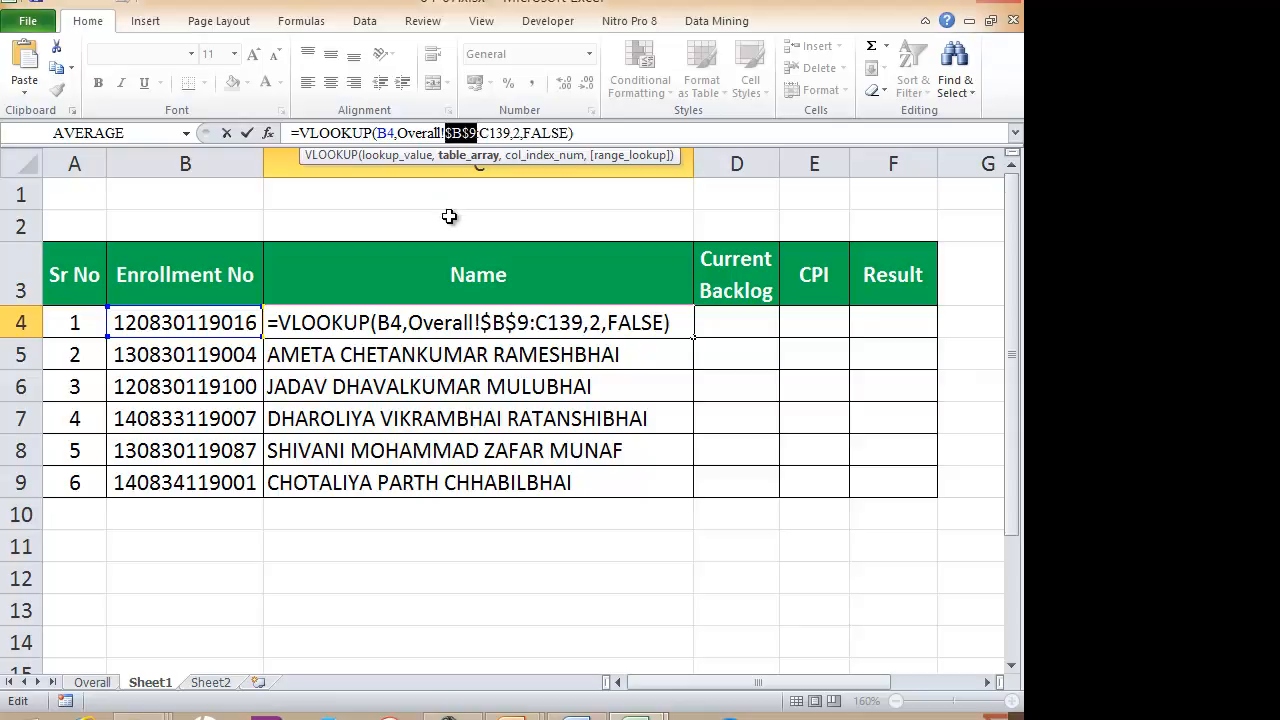
{"action": "left_click", "coordinate": [497, 134]}
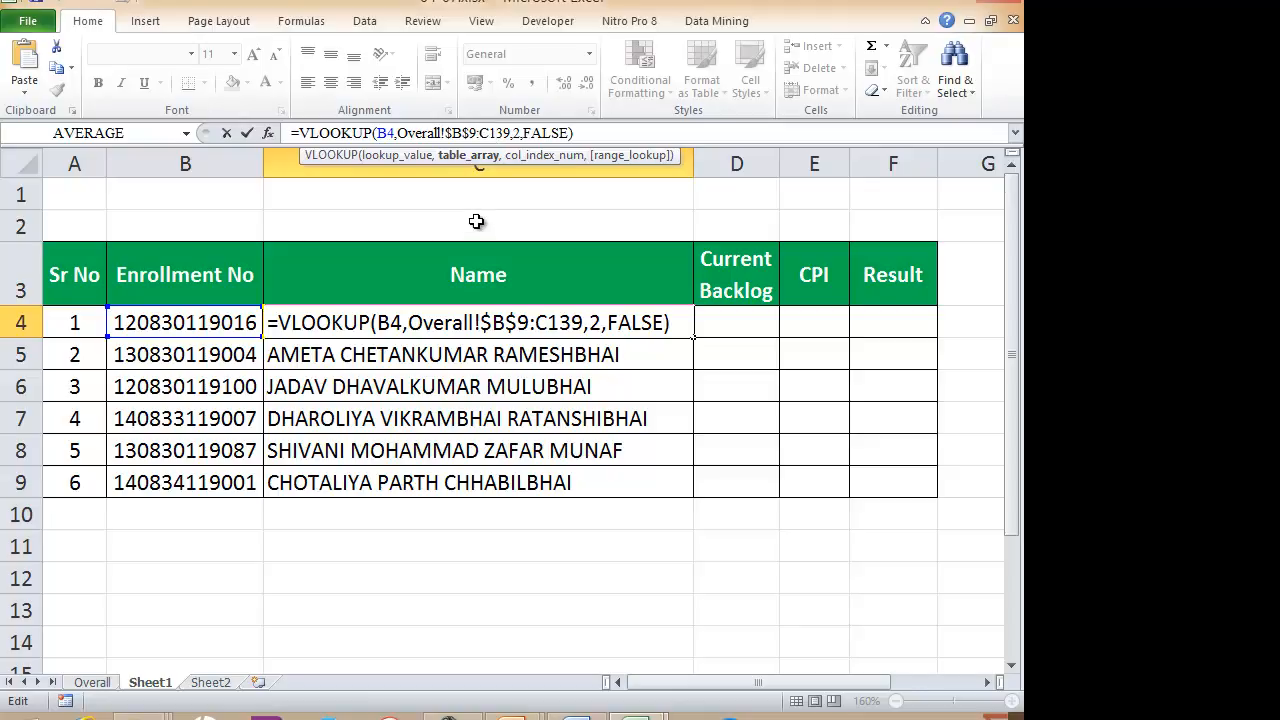
{"action": "key", "text": "F4"}
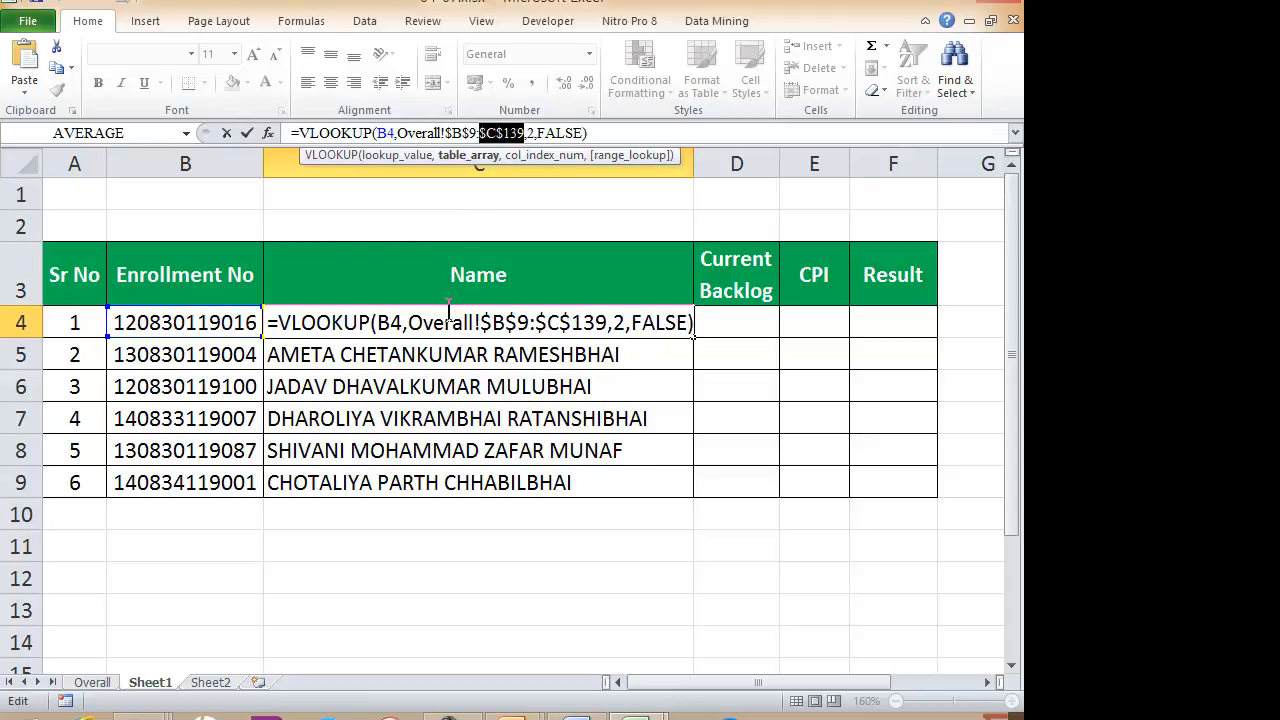
{"action": "key", "text": "Return"}
{"action": "left_click", "coordinate": [537, 323]}
{"action": "left_click_drag", "start_coordinate": [691, 339], "coordinate": [646, 486]}
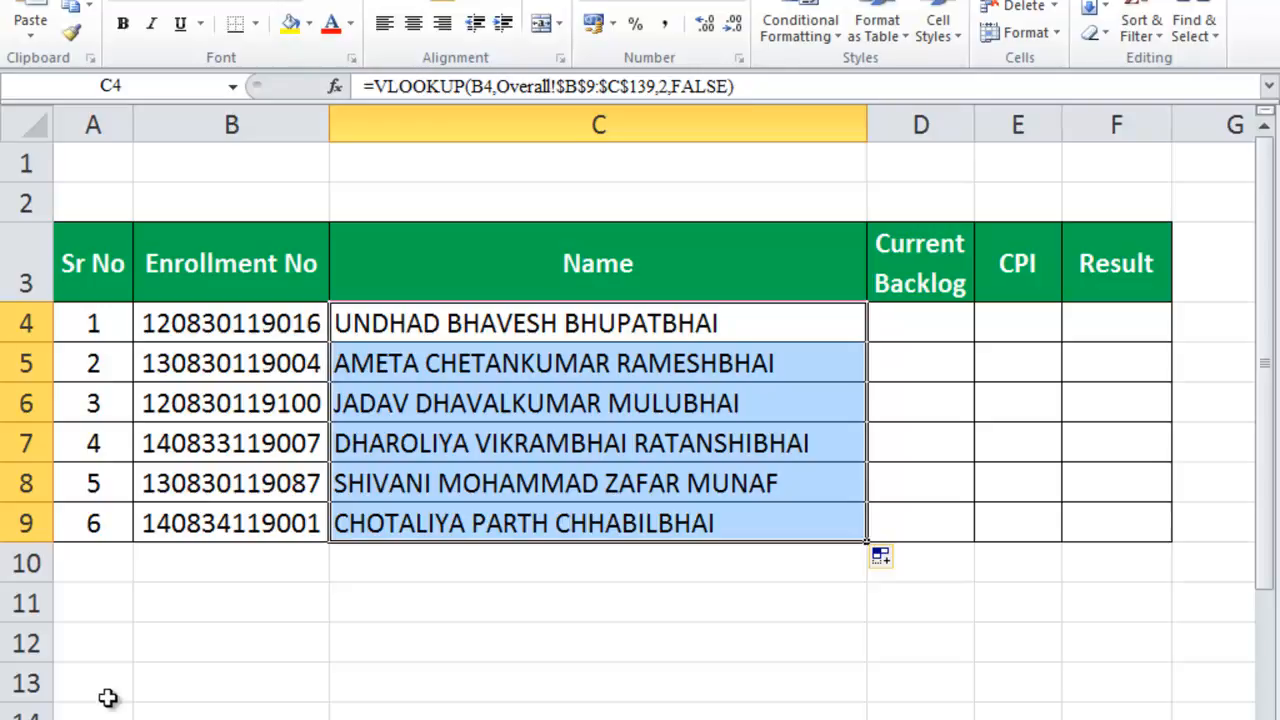
{"action": "key", "text": "ctrl+Page_Up"}
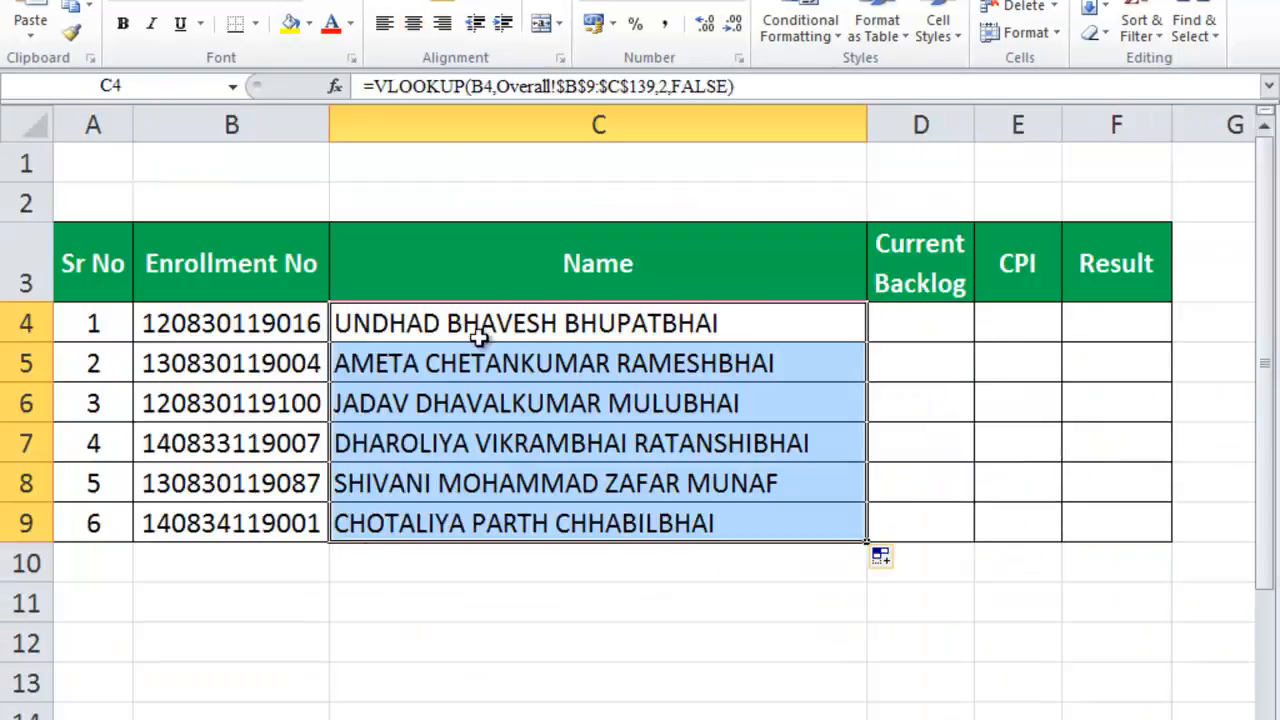
{"action": "left_click", "coordinate": [520, 318]}
{"action": "left_click", "coordinate": [590, 86]}
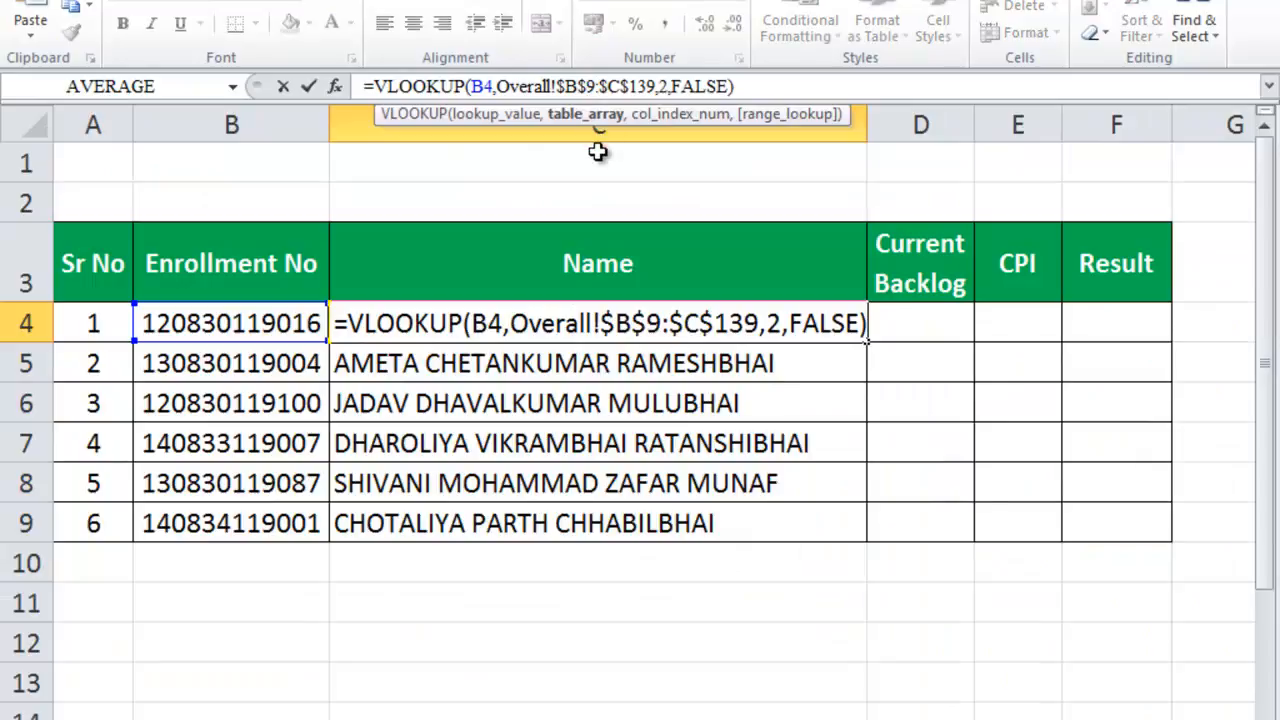
{"action": "key", "text": "Return"}
- Start a VLOOKUP in the Current Backlog cell D4 with B4 as the Lookup_value
{"action": "left_click", "coordinate": [916, 314]}
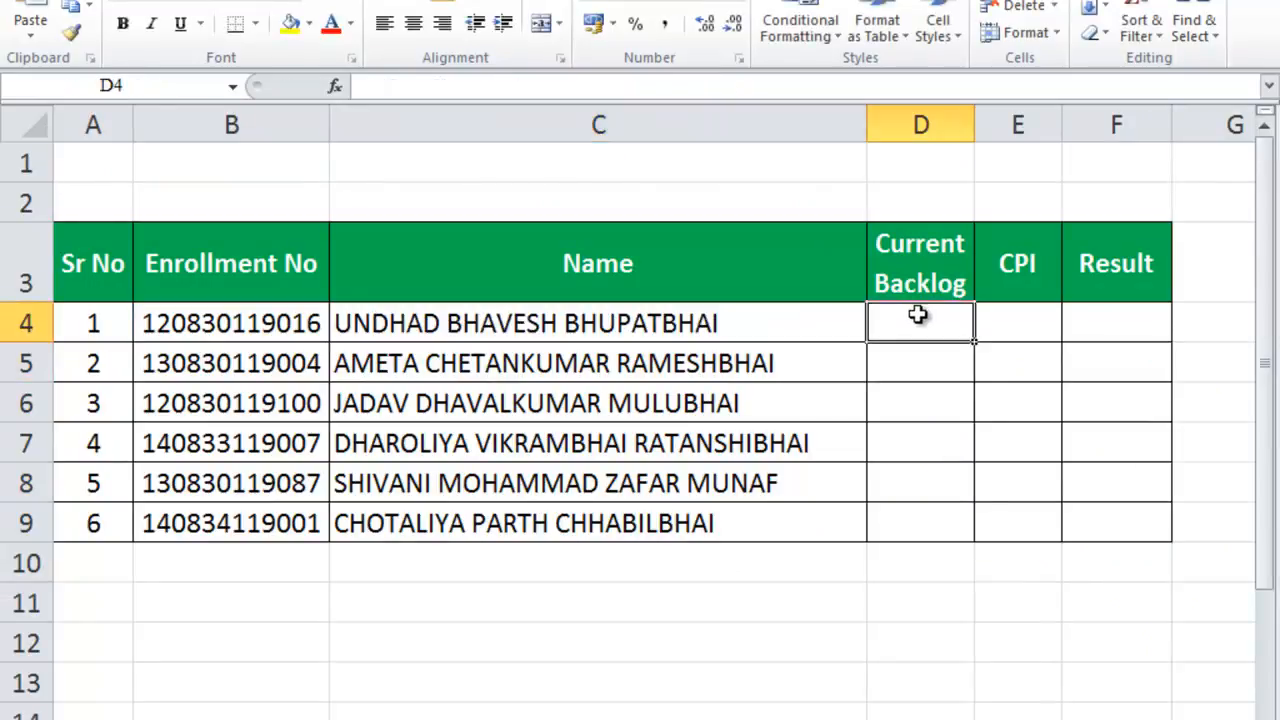
{"action": "type", "text": "=vlookup("}
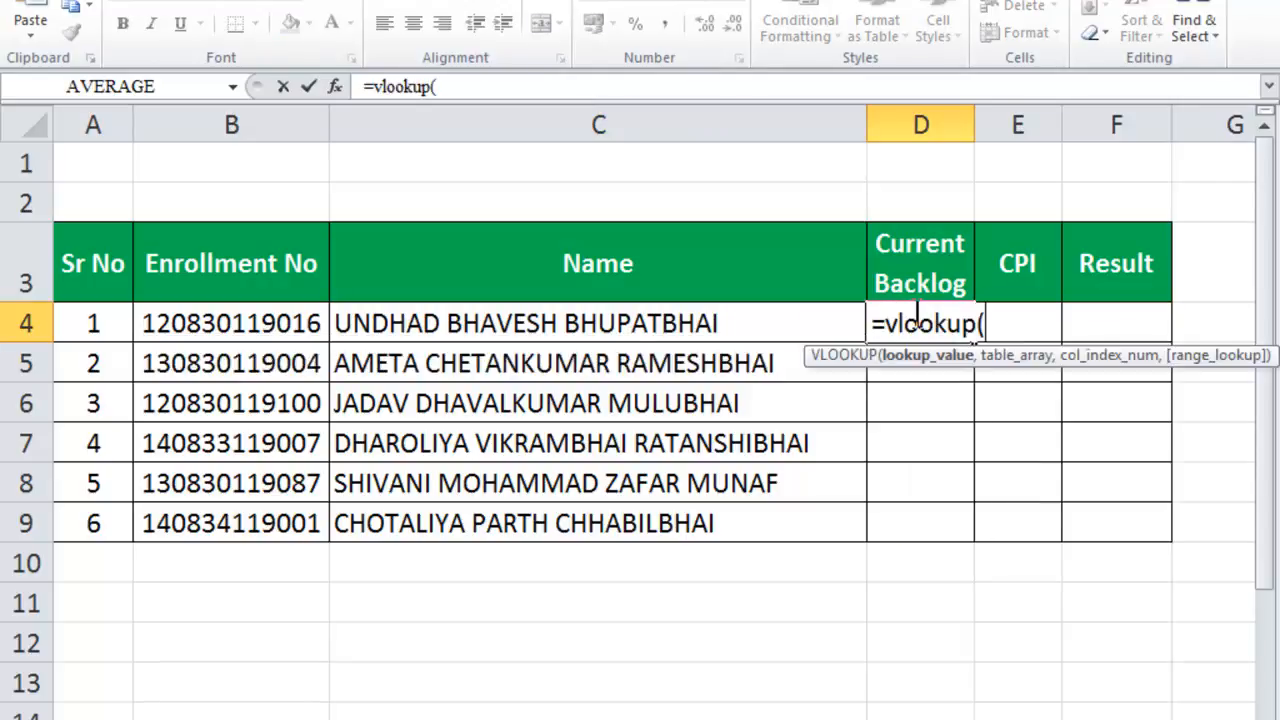
{"action": "key", "text": "ctrl+a"}
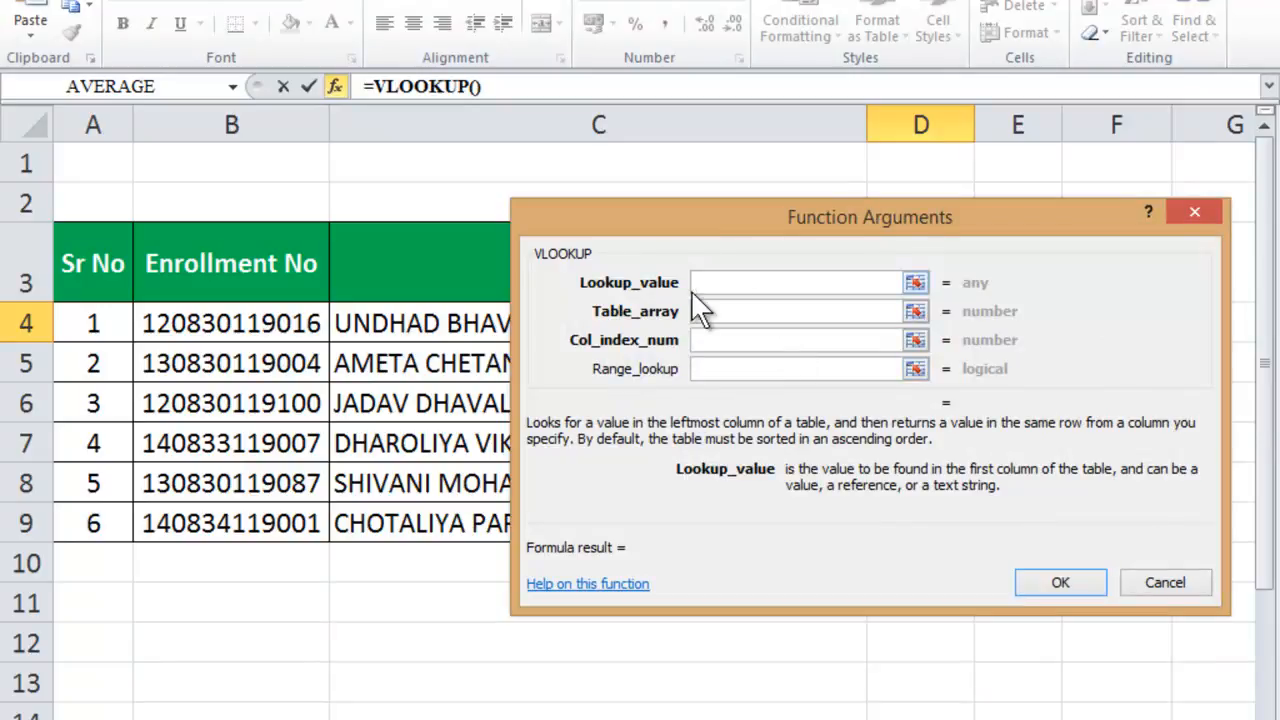
{"action": "left_click", "coordinate": [213, 319]}
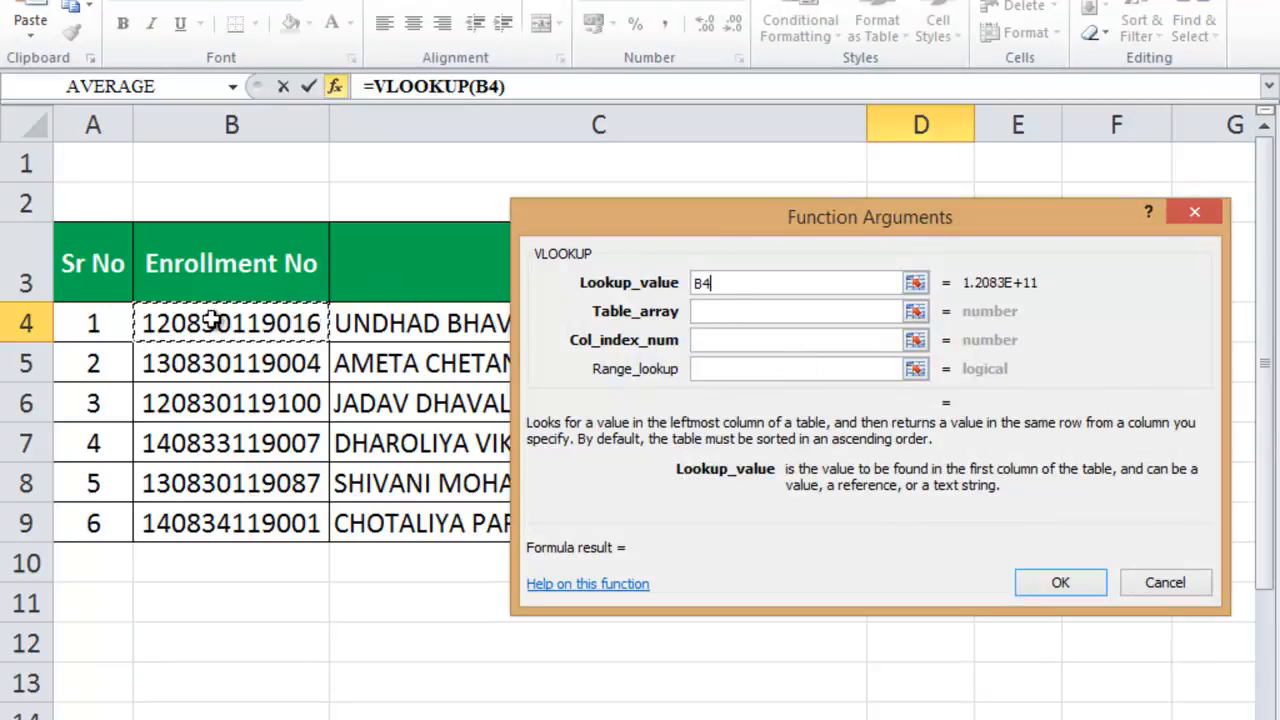
{"action": "left_click", "coordinate": [711, 312]}
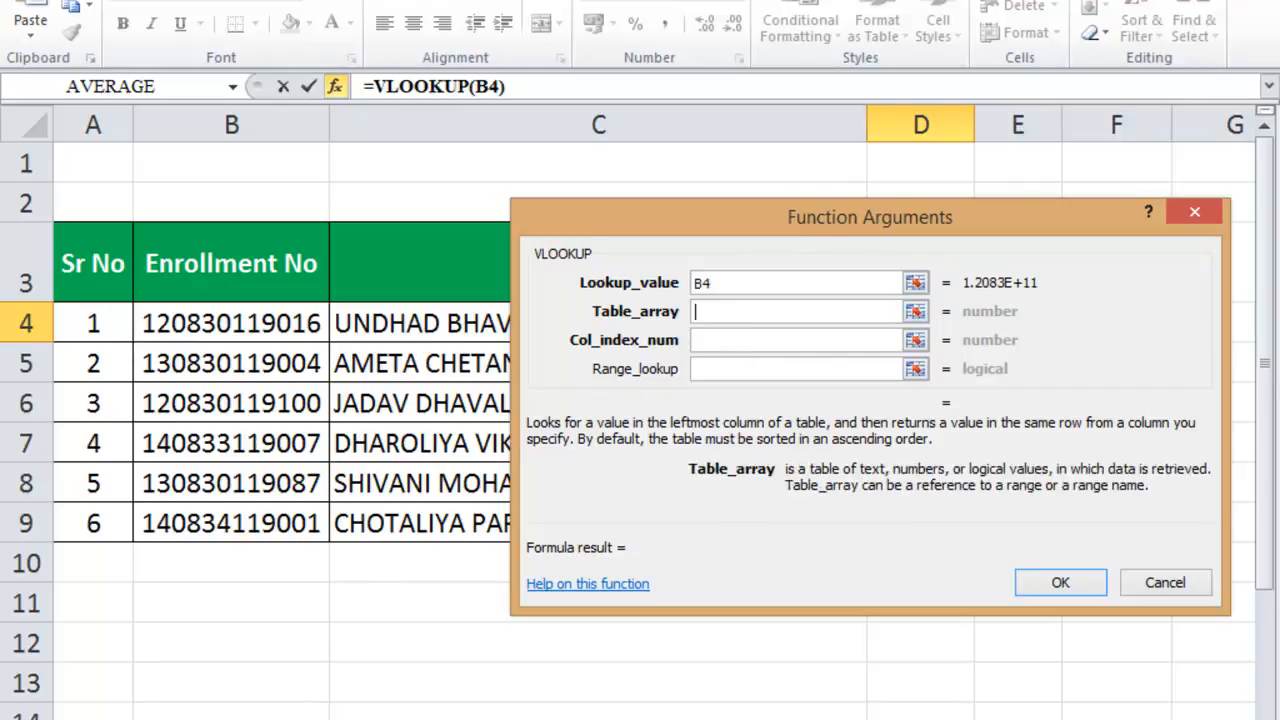
{"action": "left_click", "coordinate": [190, 716]}
{"action": "left_click_drag", "start_coordinate": [145, 368], "coordinate": [1103, 395]}
{"action": "key", "text": "ctrl+shift+Down"}
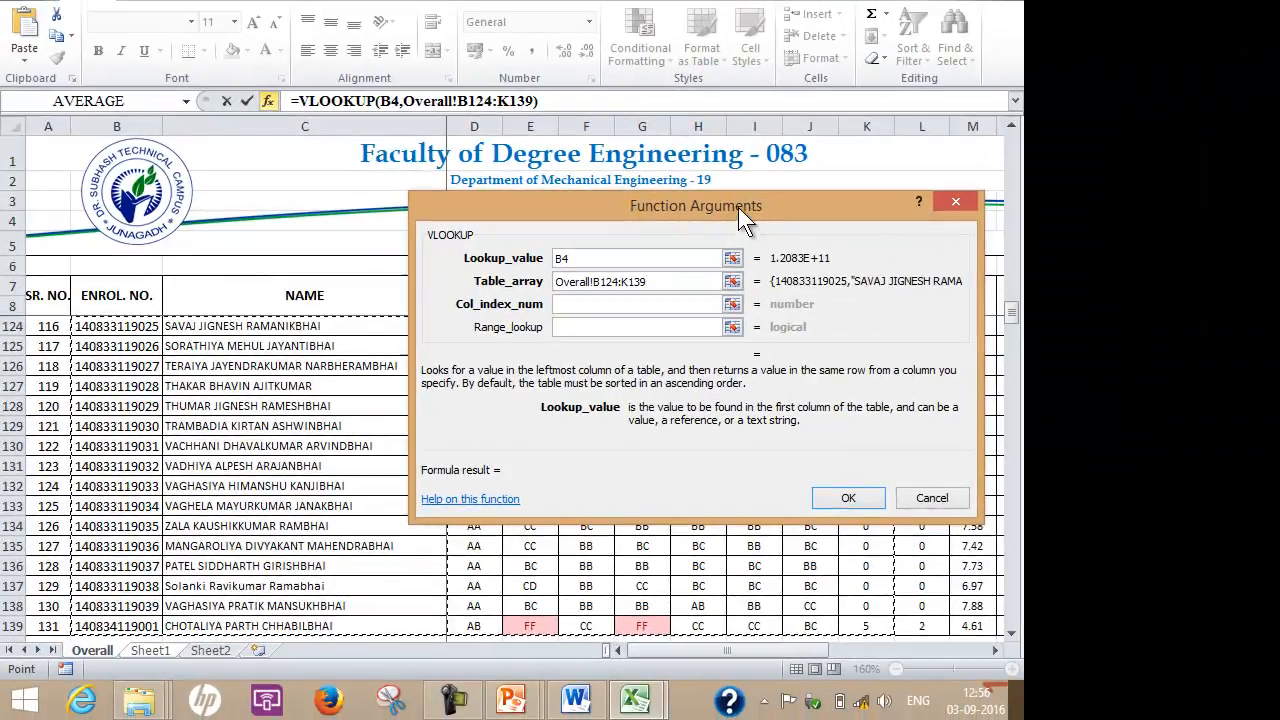
{"action": "left_click_drag", "start_coordinate": [738, 207], "coordinate": [716, 401]}
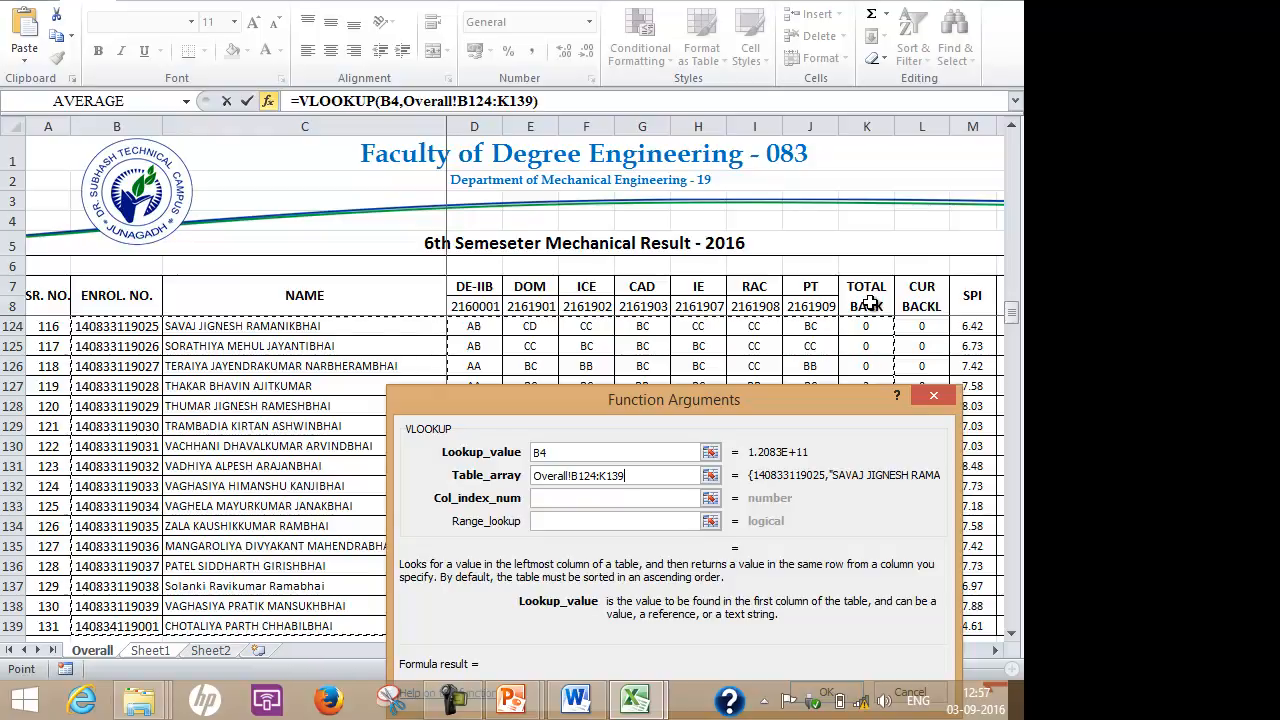
{"action": "key", "text": "BackSpace"}
{"action": "key", "text": "BackSpace"}
{"action": "key", "text": "BackSpace"}
{"action": "key", "text": "BackSpace"}
{"action": "key", "text": "BackSpace"}
{"action": "key", "text": "BackSpace"}
{"action": "key", "text": "BackSpace"}
{"action": "key", "text": "BackSpace"}
{"action": "key", "text": "BackSpace"}
{"action": "key", "text": "BackSpace"}
{"action": "key", "text": "BackSpace"}
{"action": "key", "text": "BackSpace"}
{"action": "key", "text": "BackSpace"}
{"action": "key", "text": "BackSpace"}
{"action": "key", "text": "BackSpace"}
{"action": "key", "text": "BackSpace"}
{"action": "key", "text": "BackSpace"}
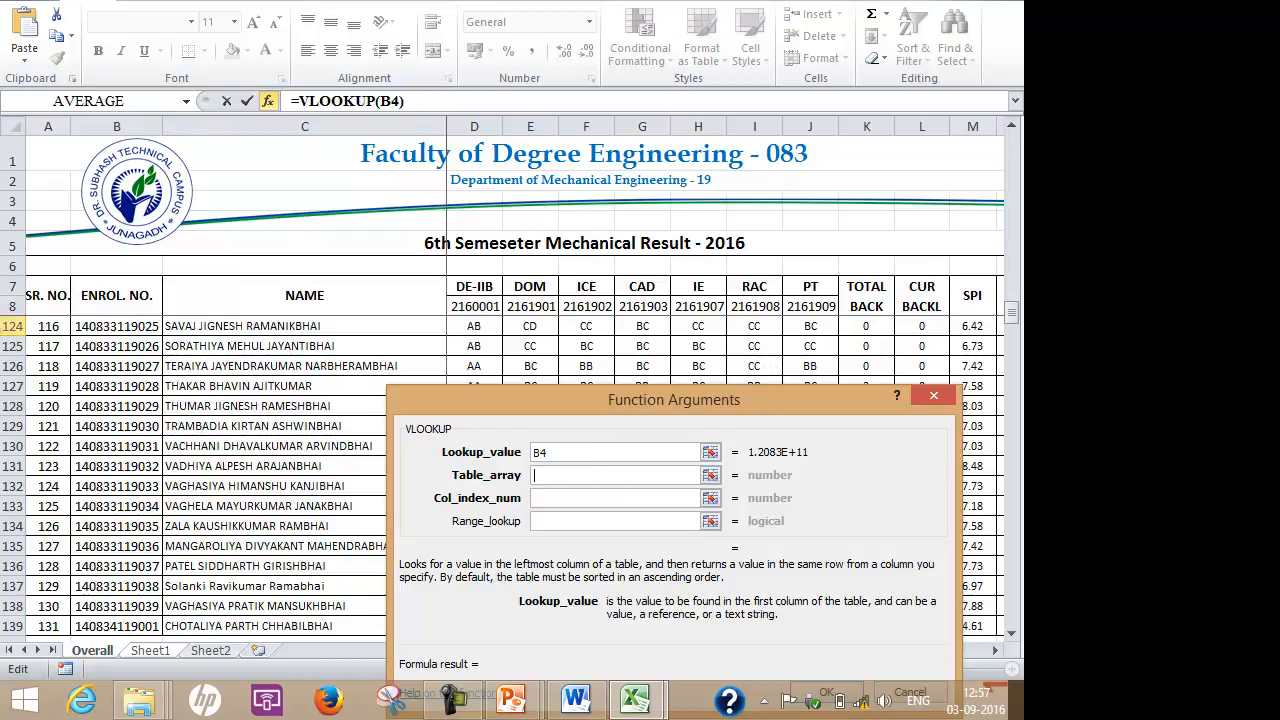
- Set the Table_array to the absolute range Overall!$B$9:$K$139, covering the enrollment number through total backlog columns
{"action": "scroll", "coordinate": [94, 325], "scroll_direction": "up", "scroll_amount": 20}
{"action": "left_click_drag", "start_coordinate": [94, 326], "coordinate": [869, 332]}
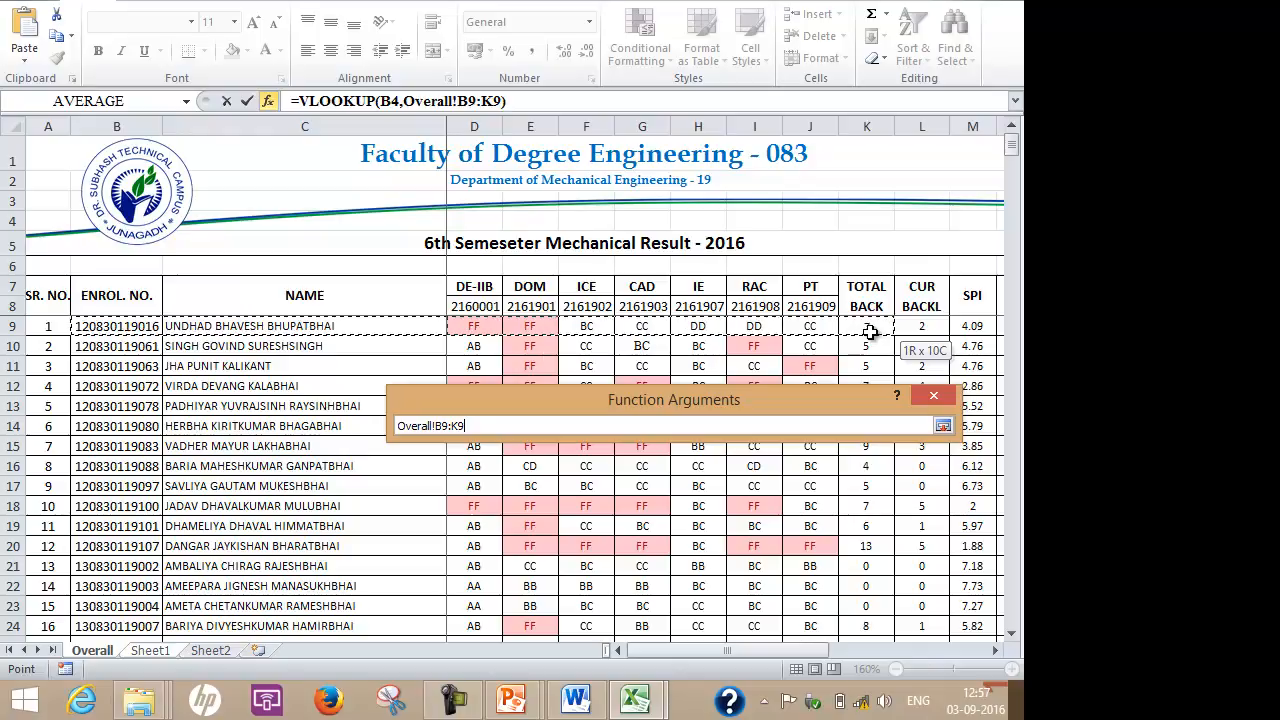
{"action": "left_click_drag", "start_coordinate": [869, 332], "coordinate": [857, 571]}
{"action": "key", "text": "ctrl+shift+Down"}
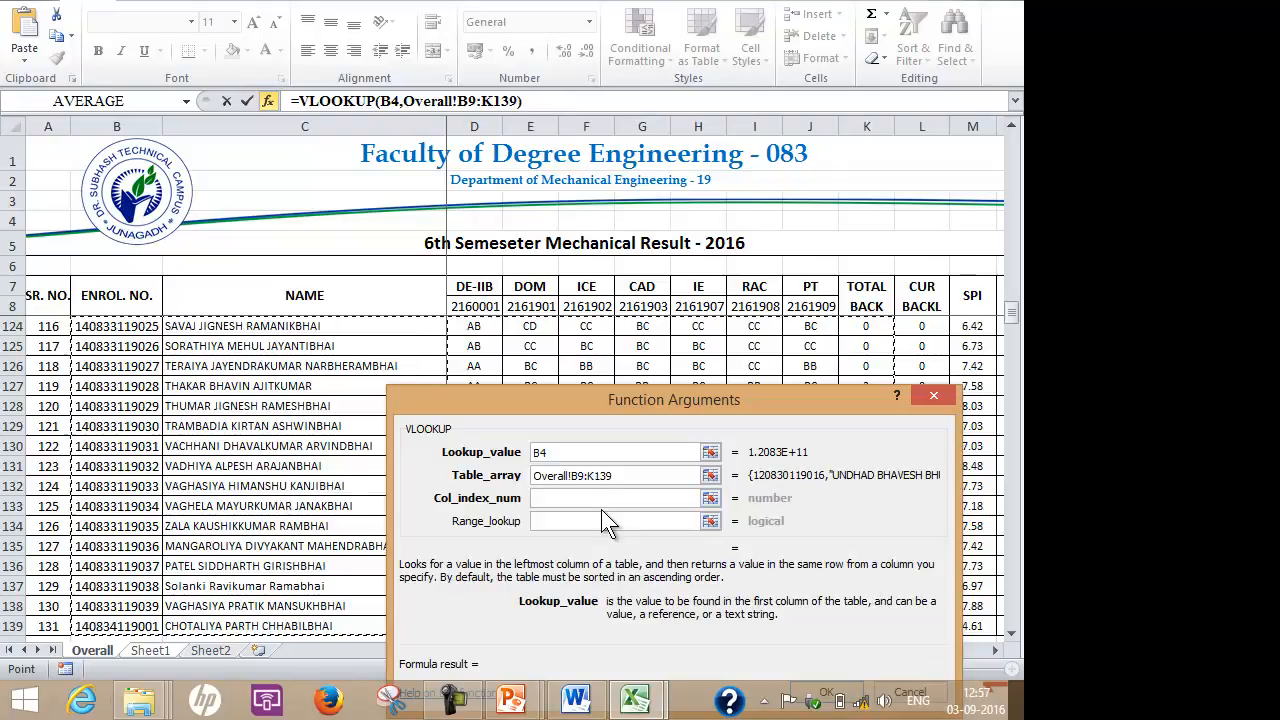
{"action": "key", "text": "F4"}
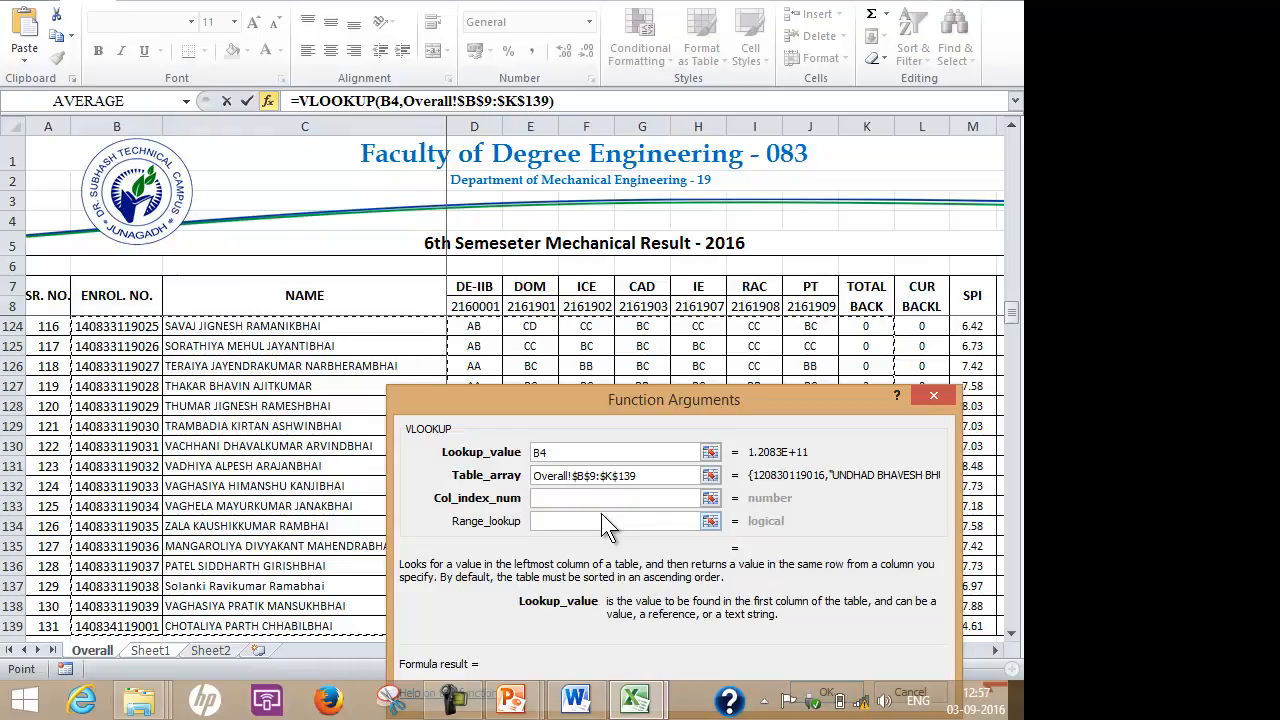
- Complete the D4 lookup with Col_index_num 10 and Range_lookup FALSE, and fill the formula down to D9
{"action": "left_click", "coordinate": [573, 498]}
{"action": "left_click", "coordinate": [572, 453]}
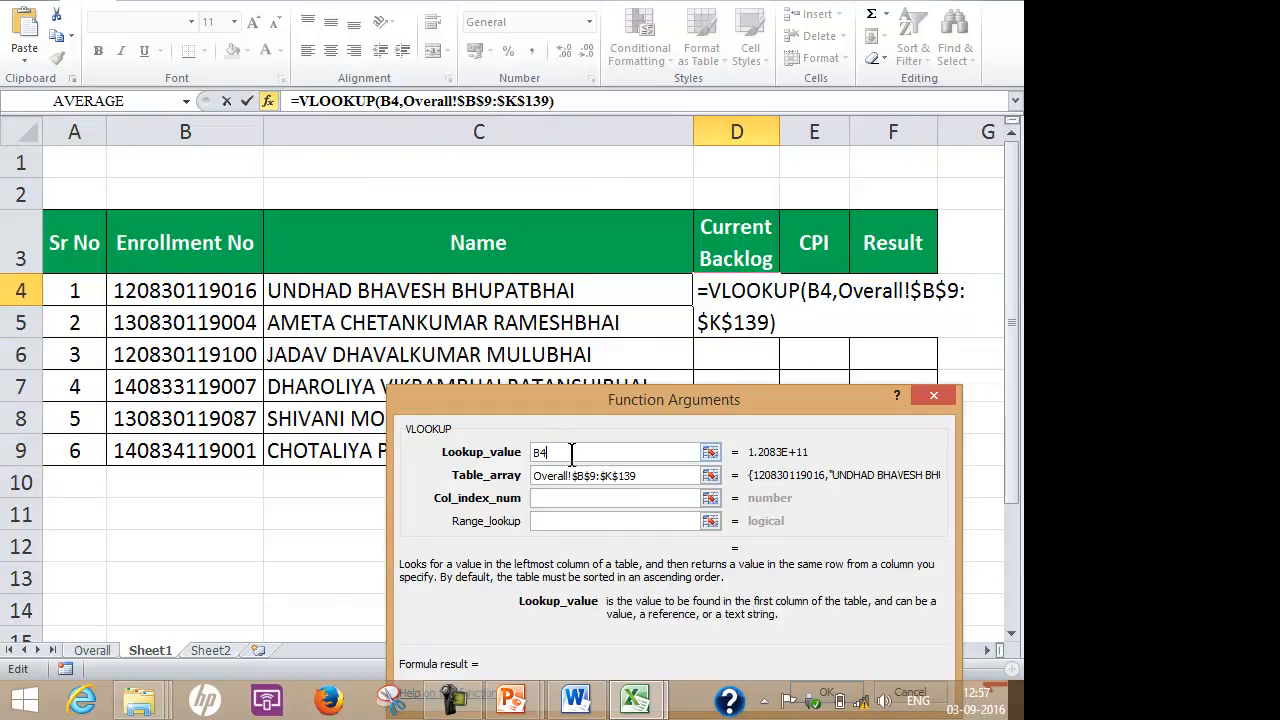
{"action": "left_click", "coordinate": [567, 498]}
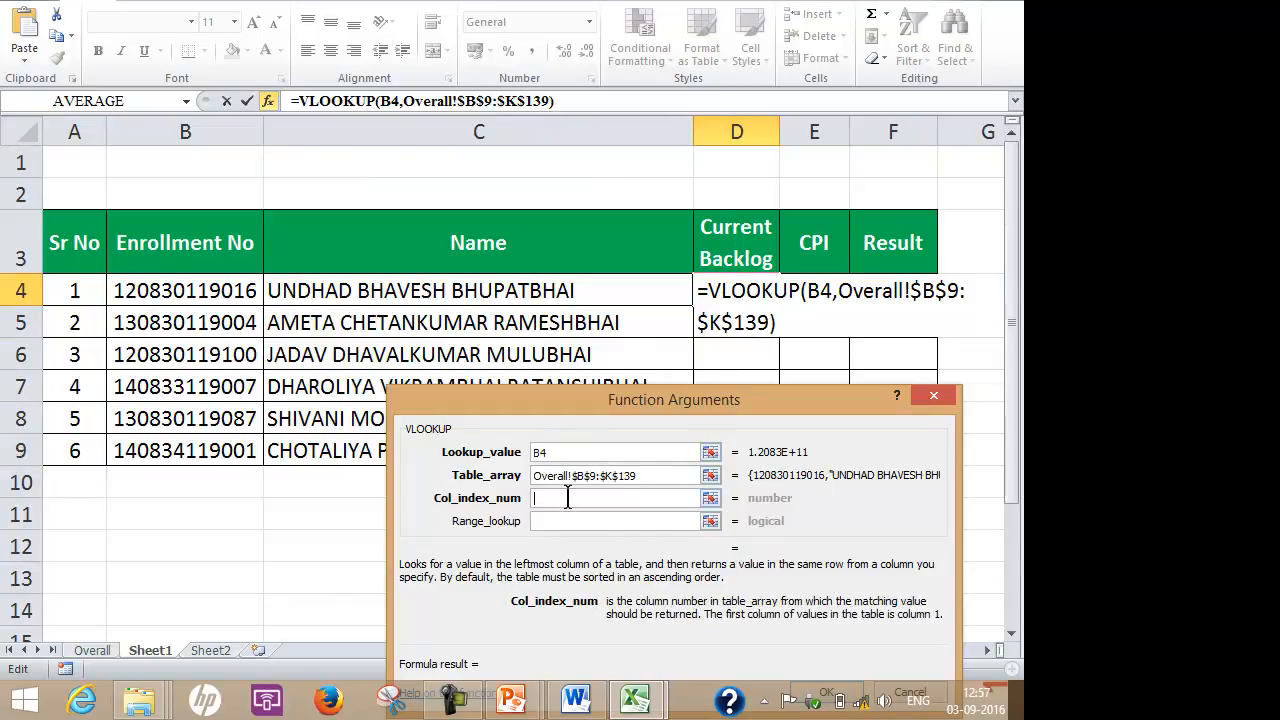
{"action": "type", "text": "10"}
{"action": "left_click", "coordinate": [577, 520]}
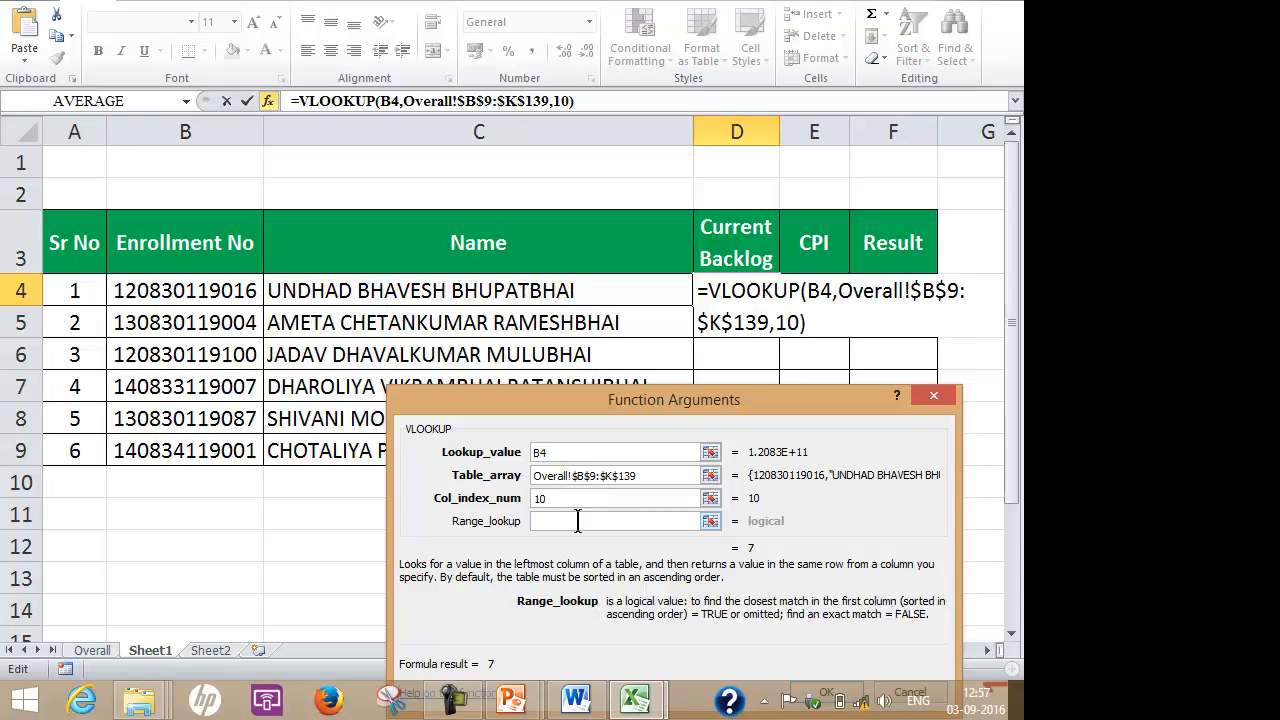
{"action": "type", "text": "false"}
{"action": "key", "text": "Return"}
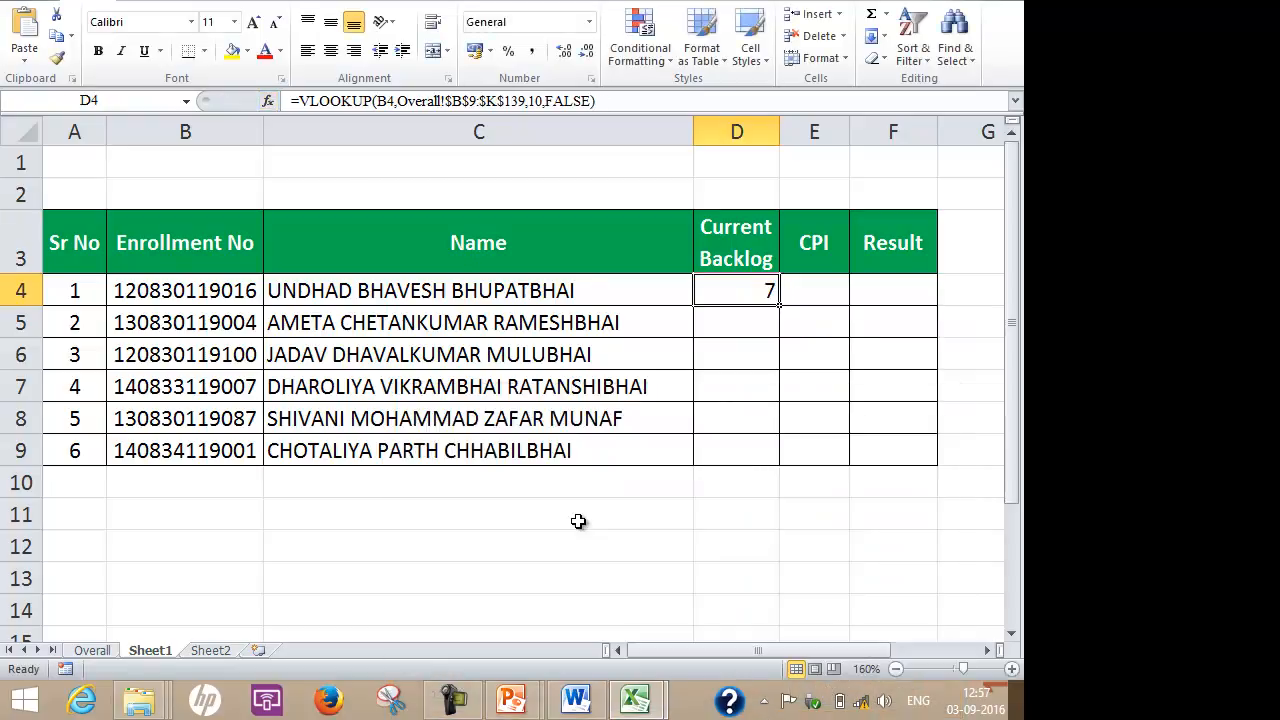
{"action": "left_click_drag", "start_coordinate": [779, 305], "coordinate": [762, 449]}
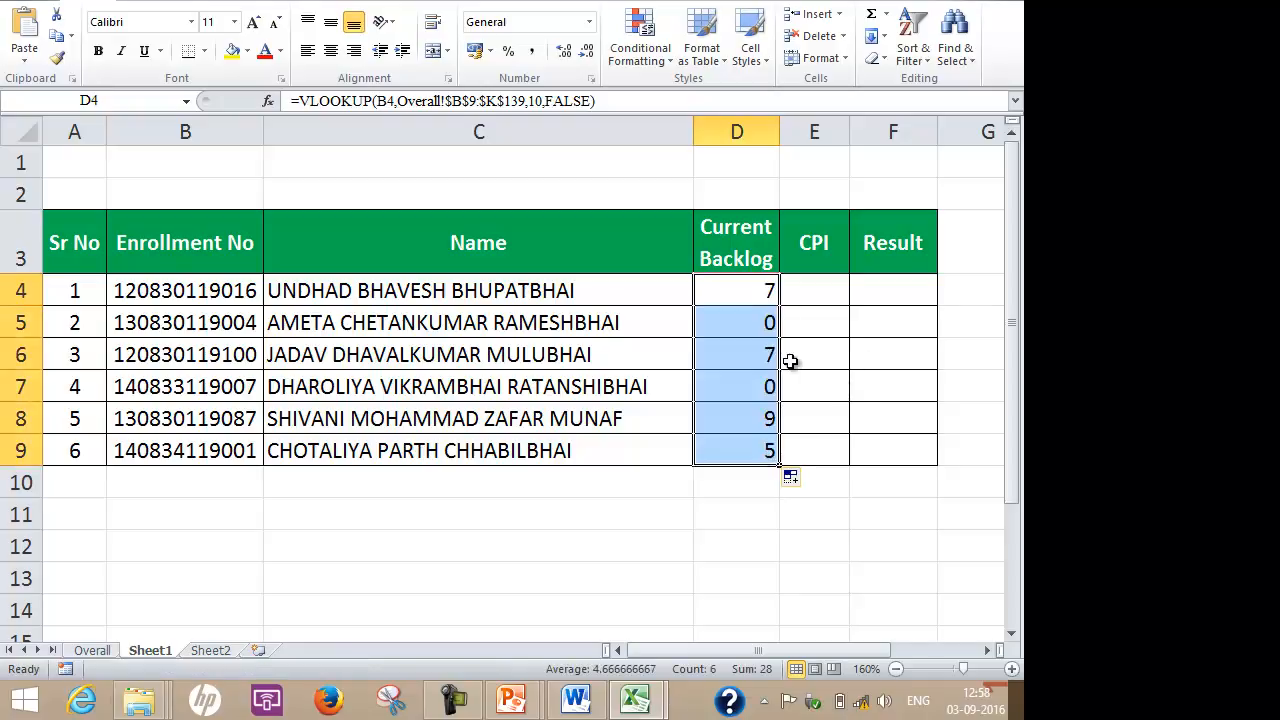
{"action": "left_click", "coordinate": [814, 283]}
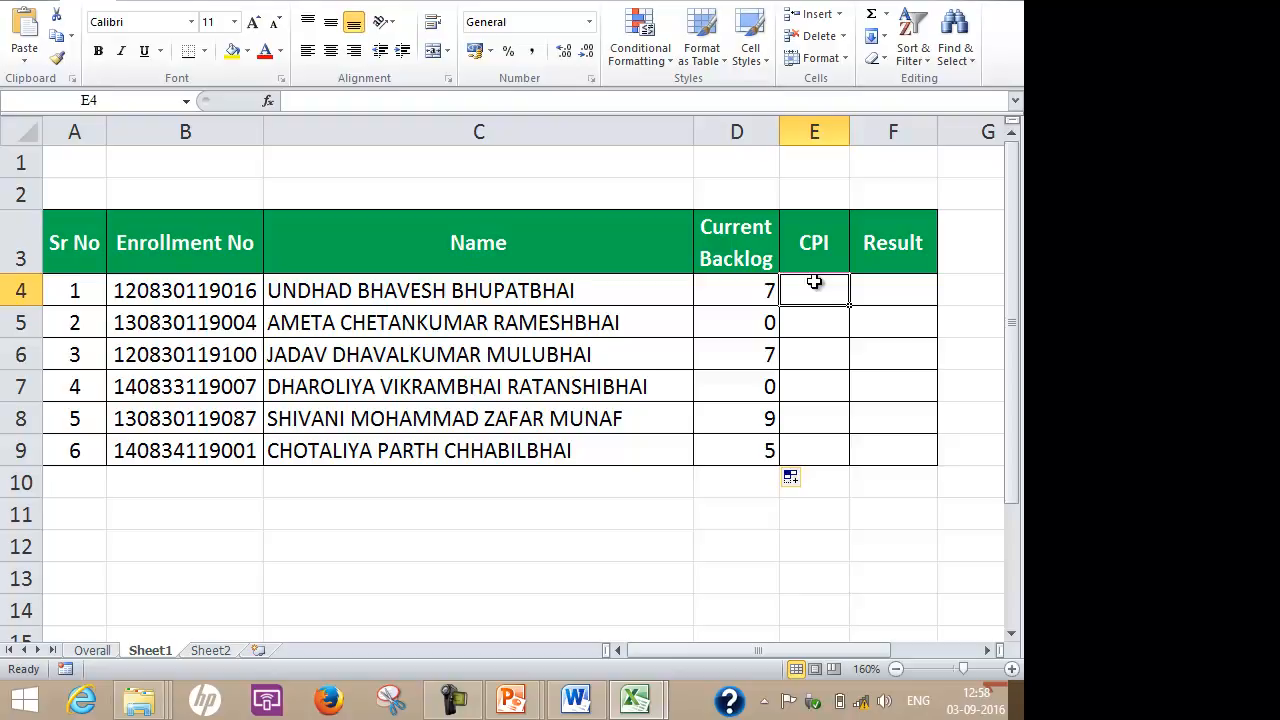
{"action": "left_click", "coordinate": [897, 291]}
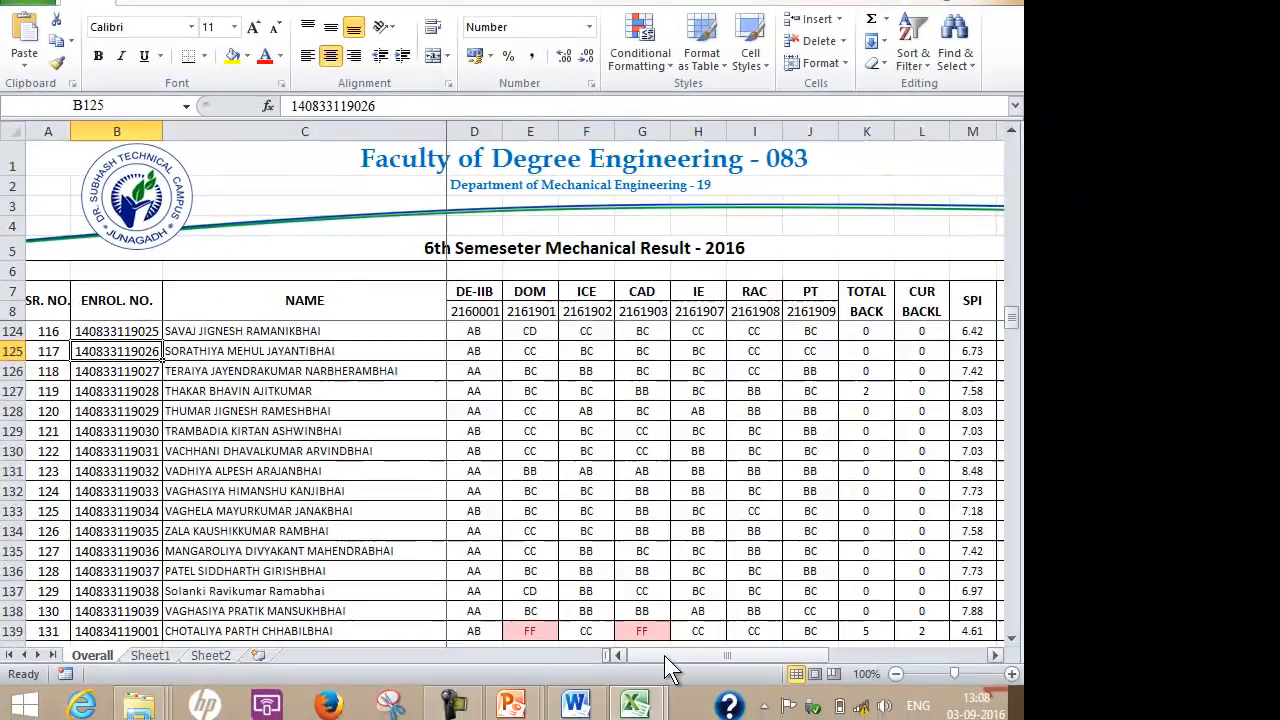
- Select Q9, the first empty cell of the Div column on the Overall sheet
{"action": "left_click_drag", "start_coordinate": [664, 657], "coordinate": [768, 651]}
{"action": "left_click", "coordinate": [897, 300]}
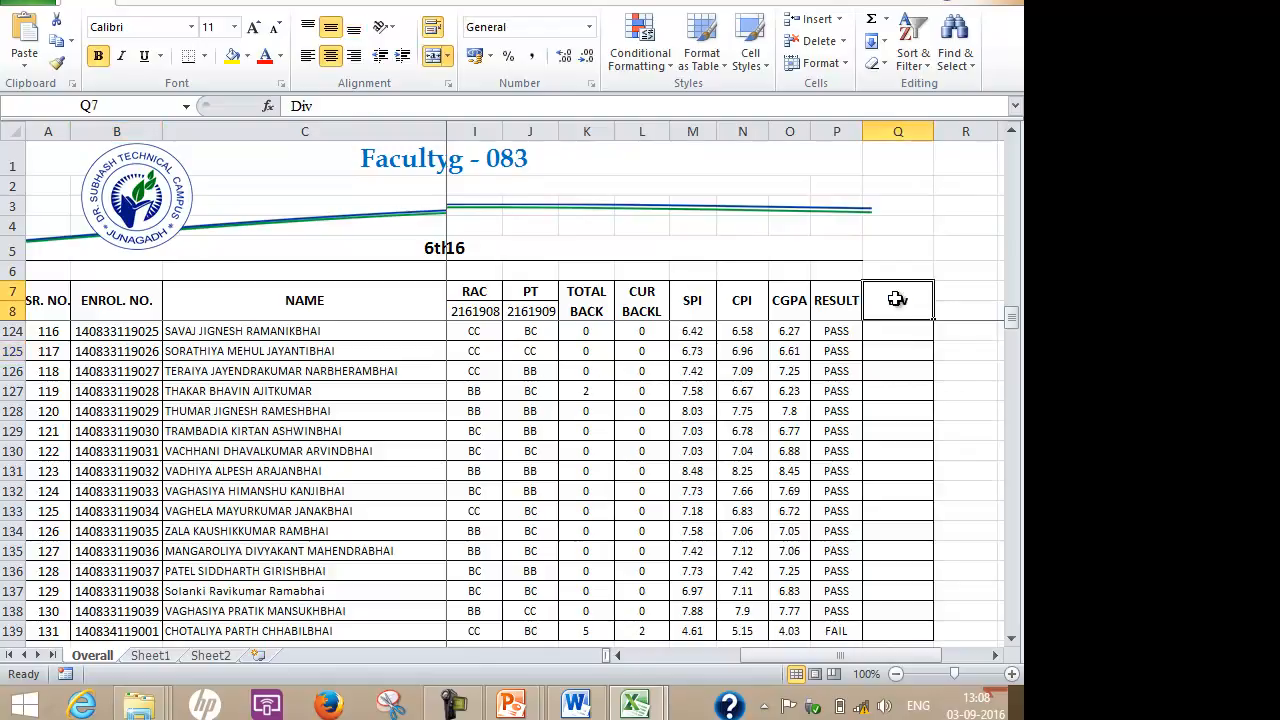
{"action": "key", "text": "Return"}
{"action": "key", "text": "Return"}
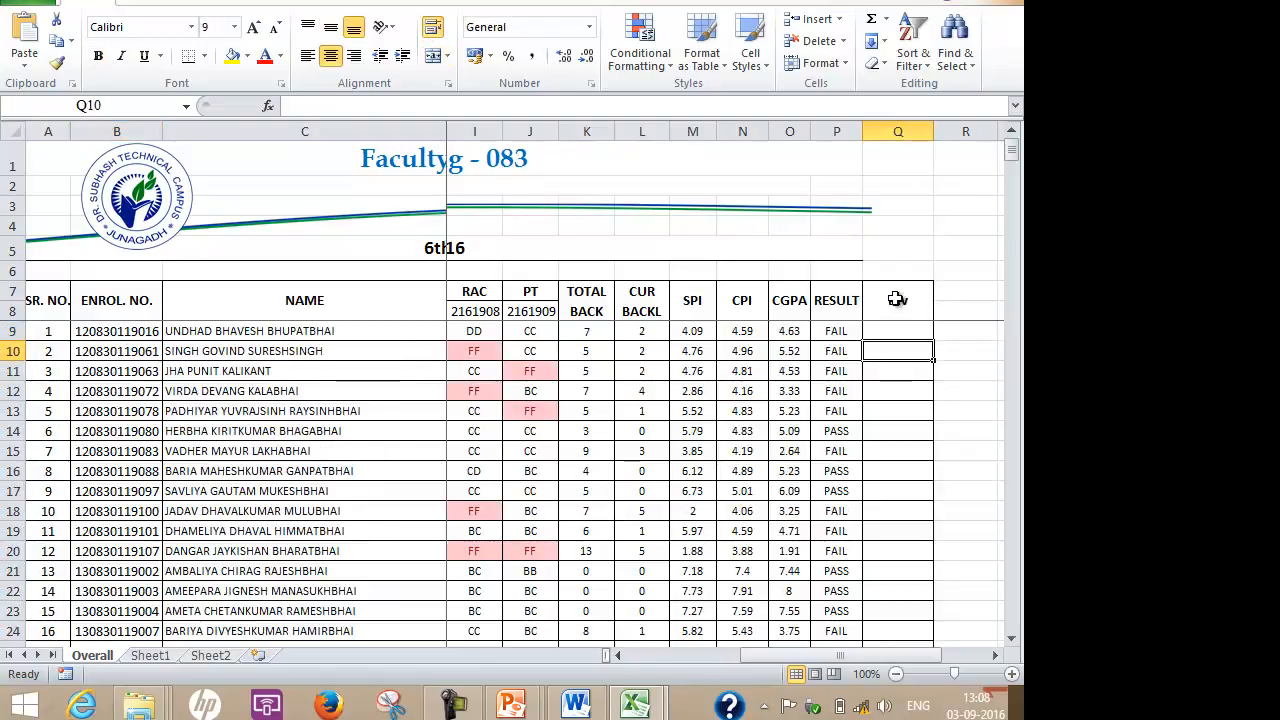
{"action": "key", "text": "Up"}
{"action": "key", "text": "Up"}
{"action": "key", "text": "Down"}
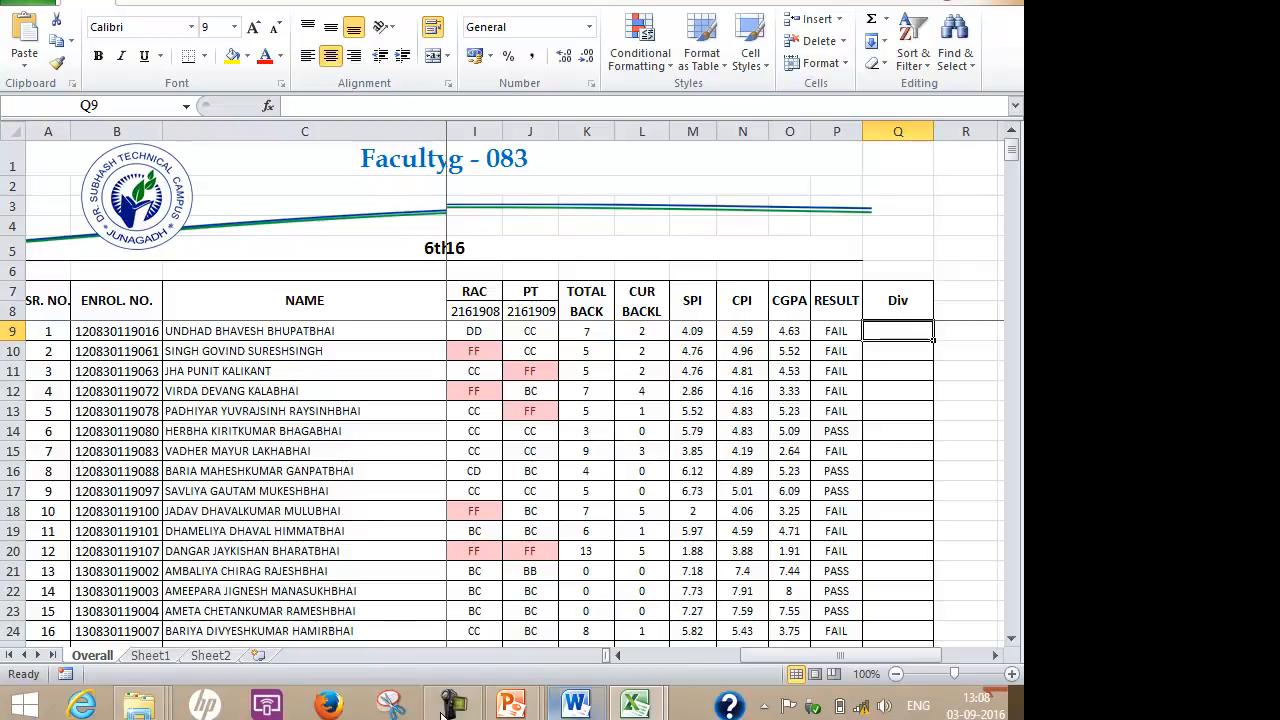
- Open Div_Data_VLOOKUP.xlsx from the Unit-4 folder and switch back to the 04-07.xlsx workbook
{"action": "mouse_move", "coordinate": [155, 705]}
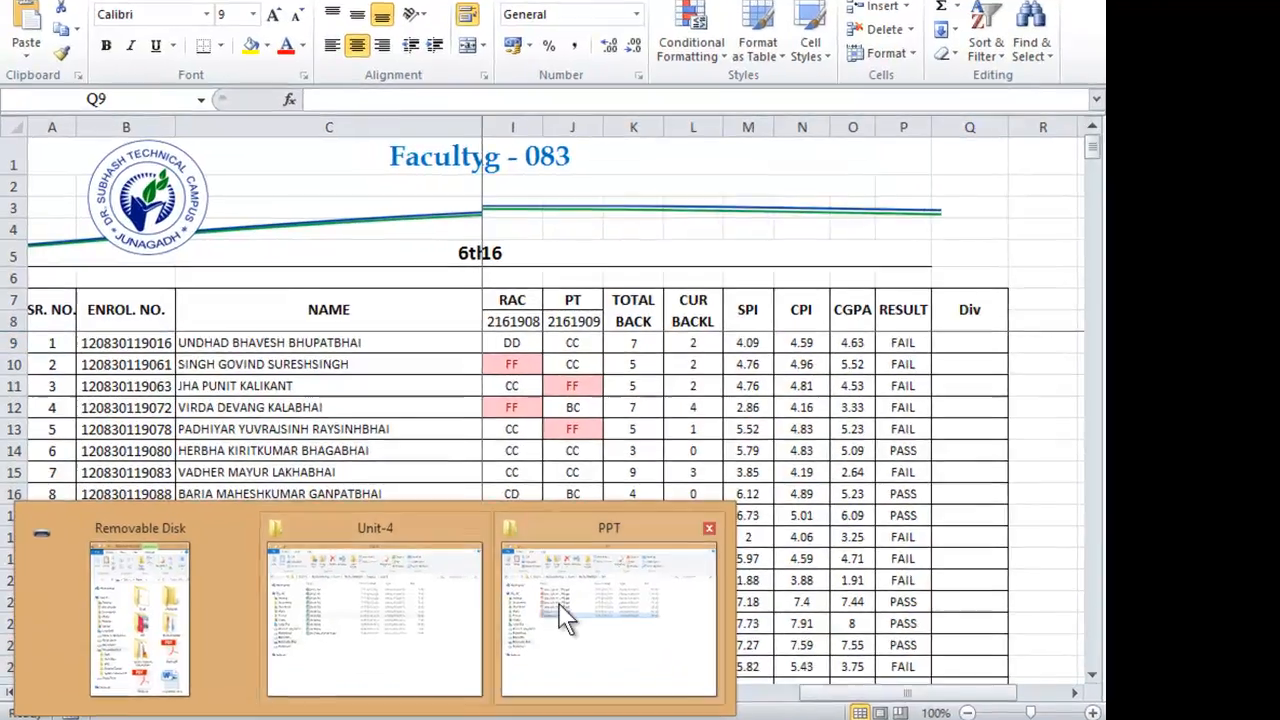
{"action": "left_click", "coordinate": [380, 640]}
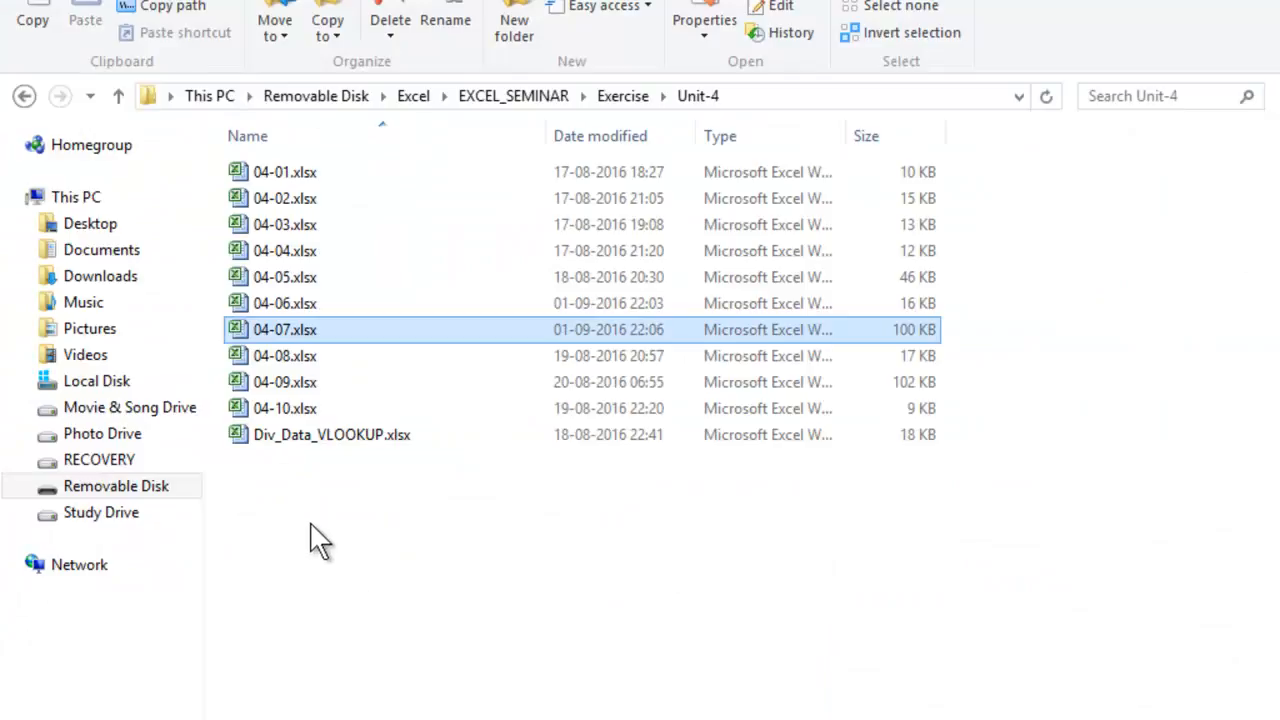
{"action": "left_click", "coordinate": [334, 445]}
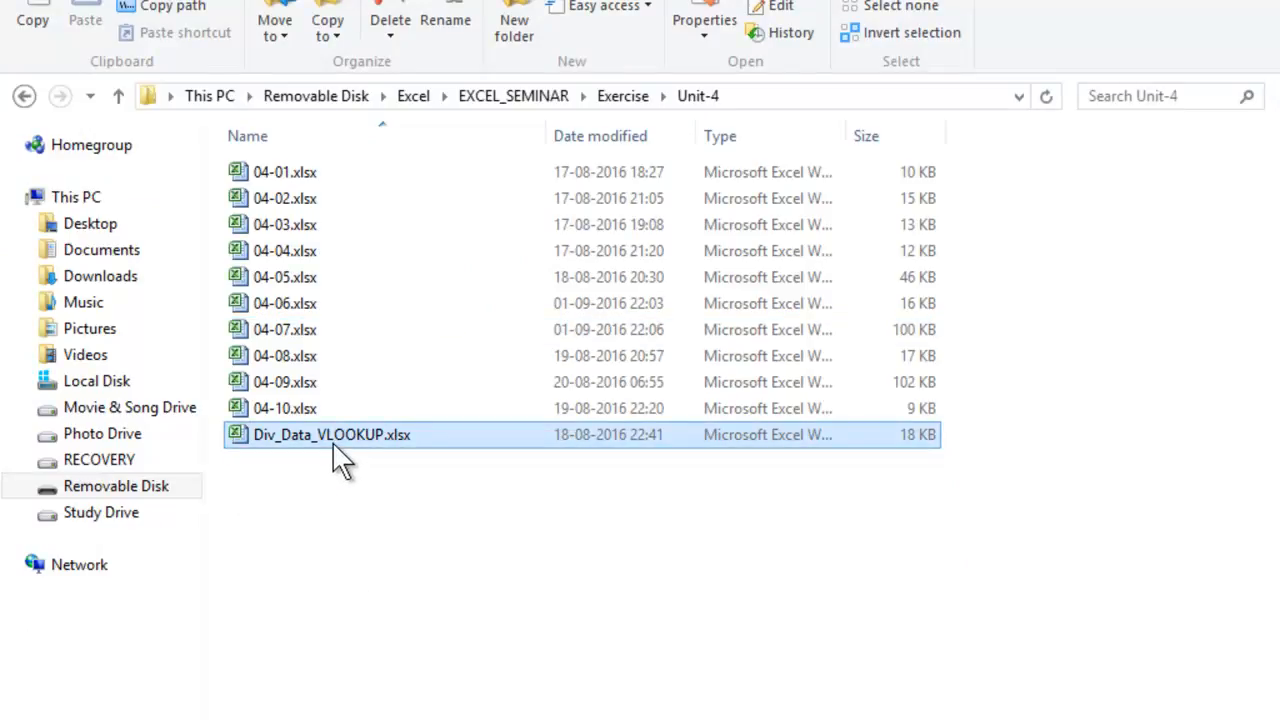
{"action": "double_click", "coordinate": [335, 440]}
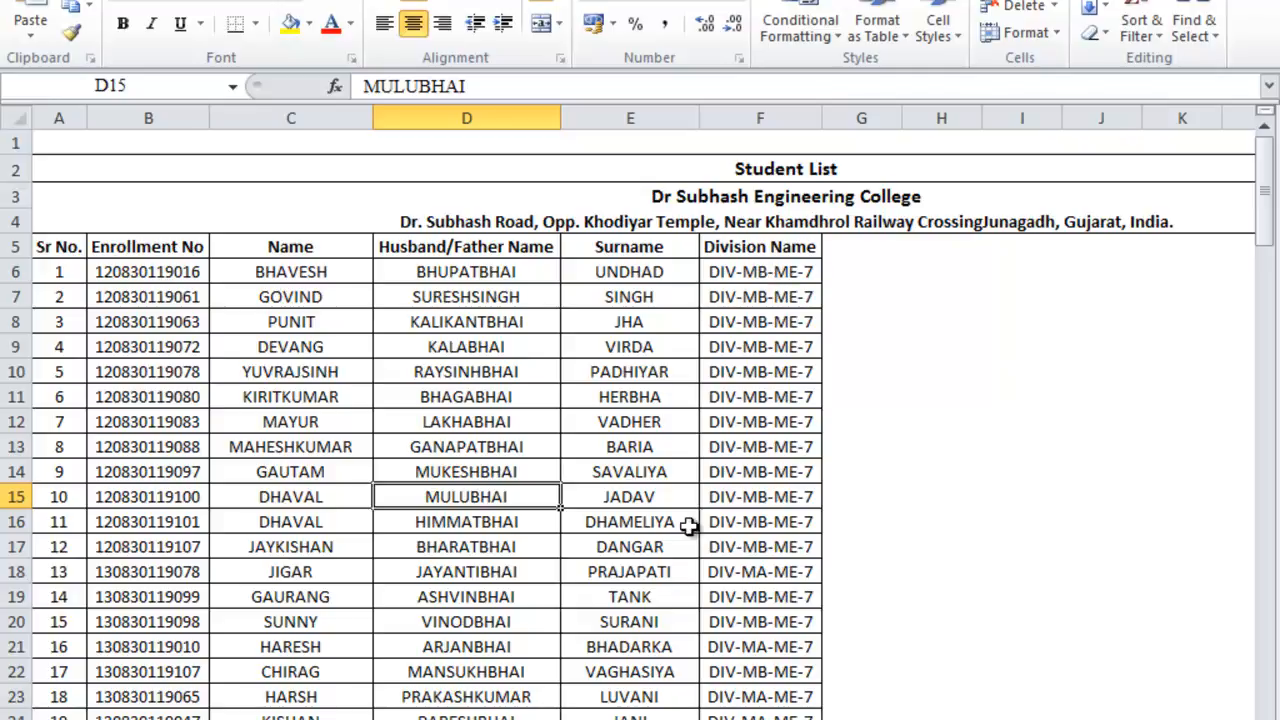
{"action": "left_click", "coordinate": [798, 719]}
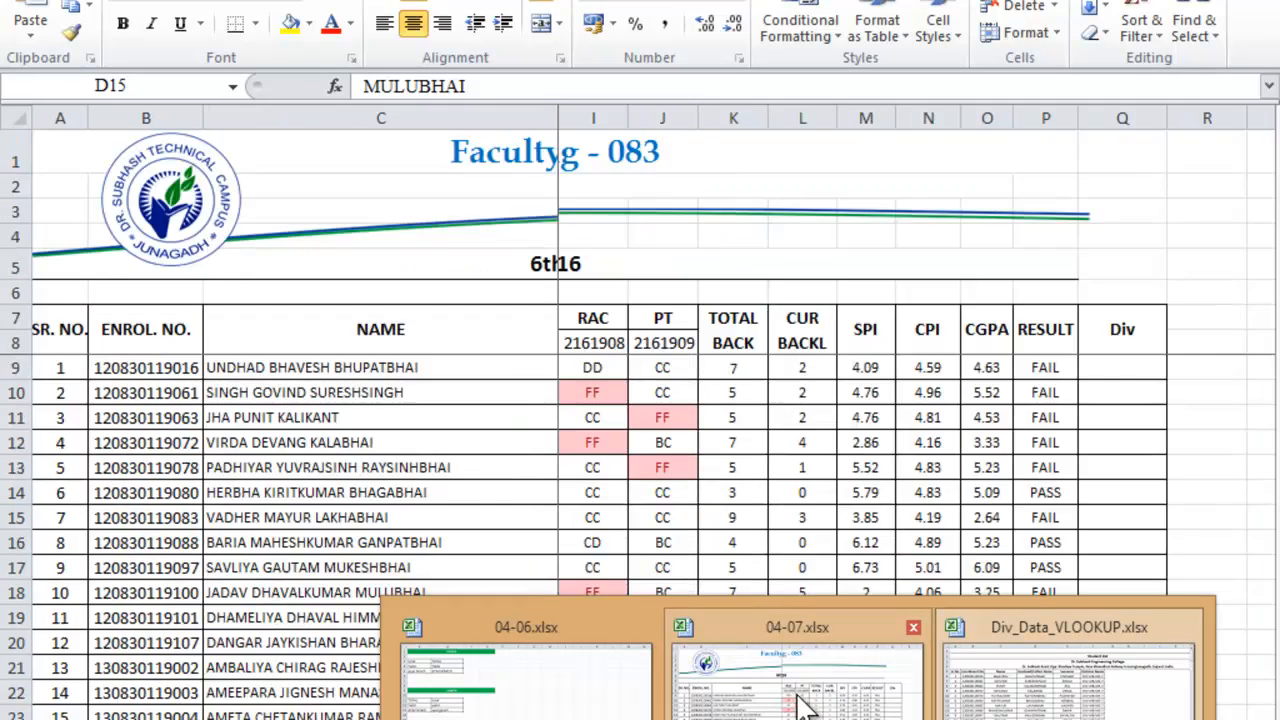
- Close the 04-06.xlsx workbook without saving its changes and return to 04-07.xlsx
{"action": "mouse_move", "coordinate": [586, 700]}
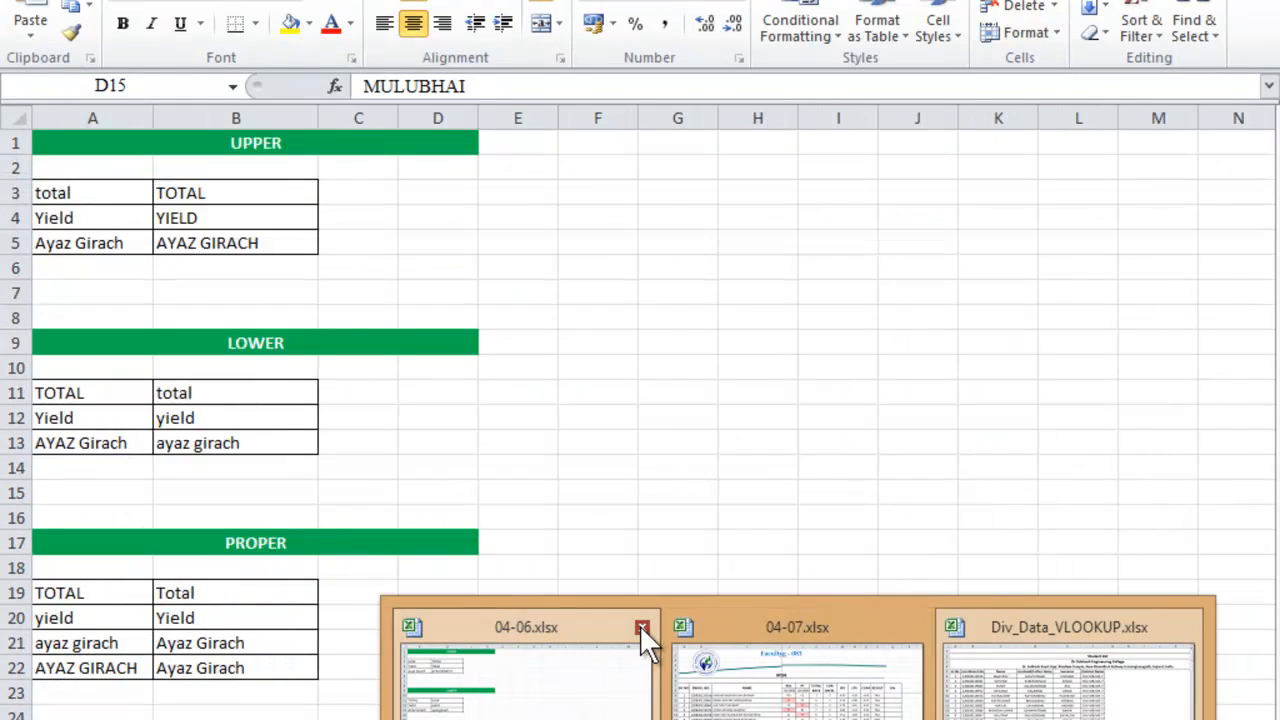
{"action": "left_click", "coordinate": [641, 626]}
{"action": "left_click", "coordinate": [645, 416]}
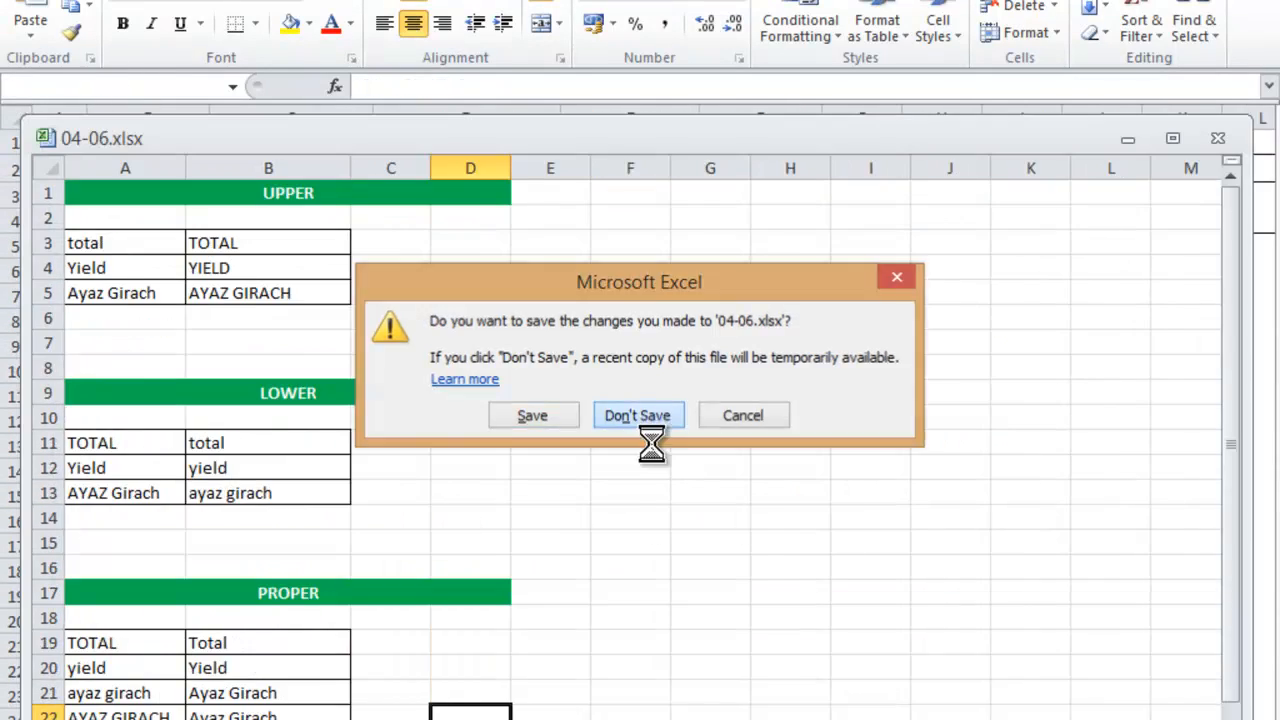
{"action": "left_click", "coordinate": [715, 700]}
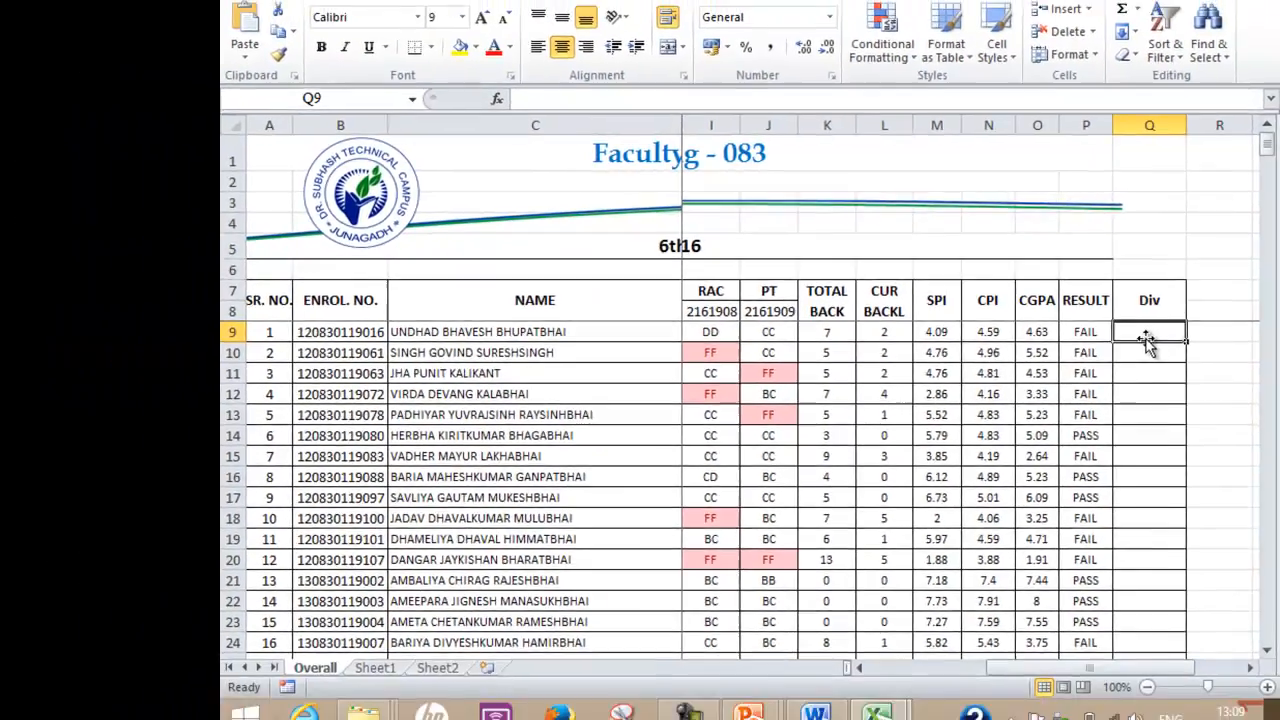
- Start a VLOOKUP in Q9 with its function arguments open and set Lookup_value to the enrollment number in B9
{"action": "type", "text": "="}
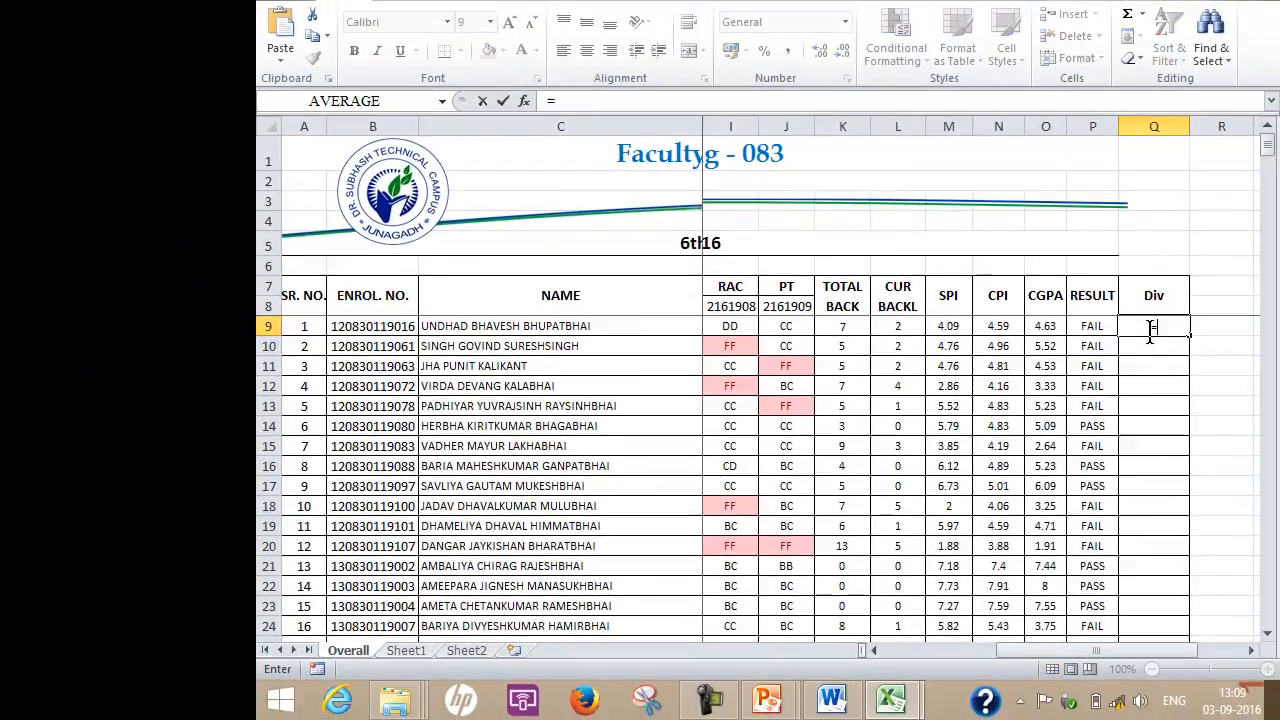
{"action": "type", "text": "vl"}
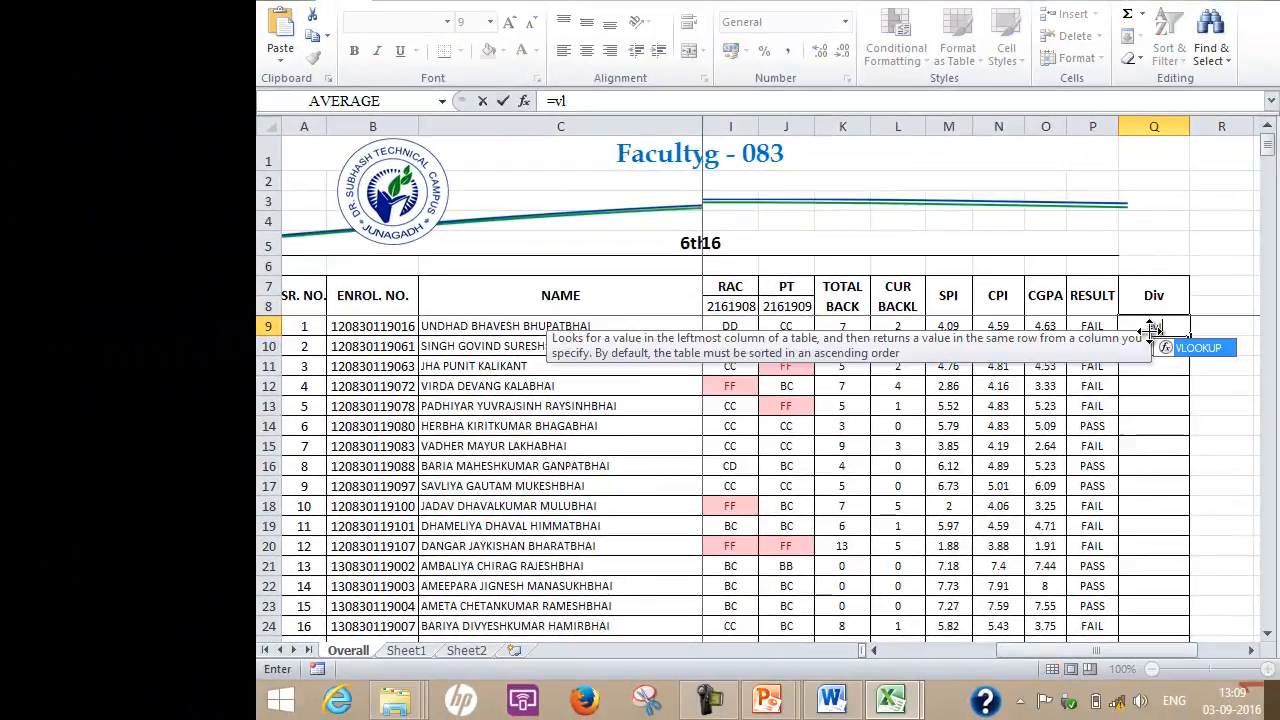
{"action": "type", "text": "ookup("}
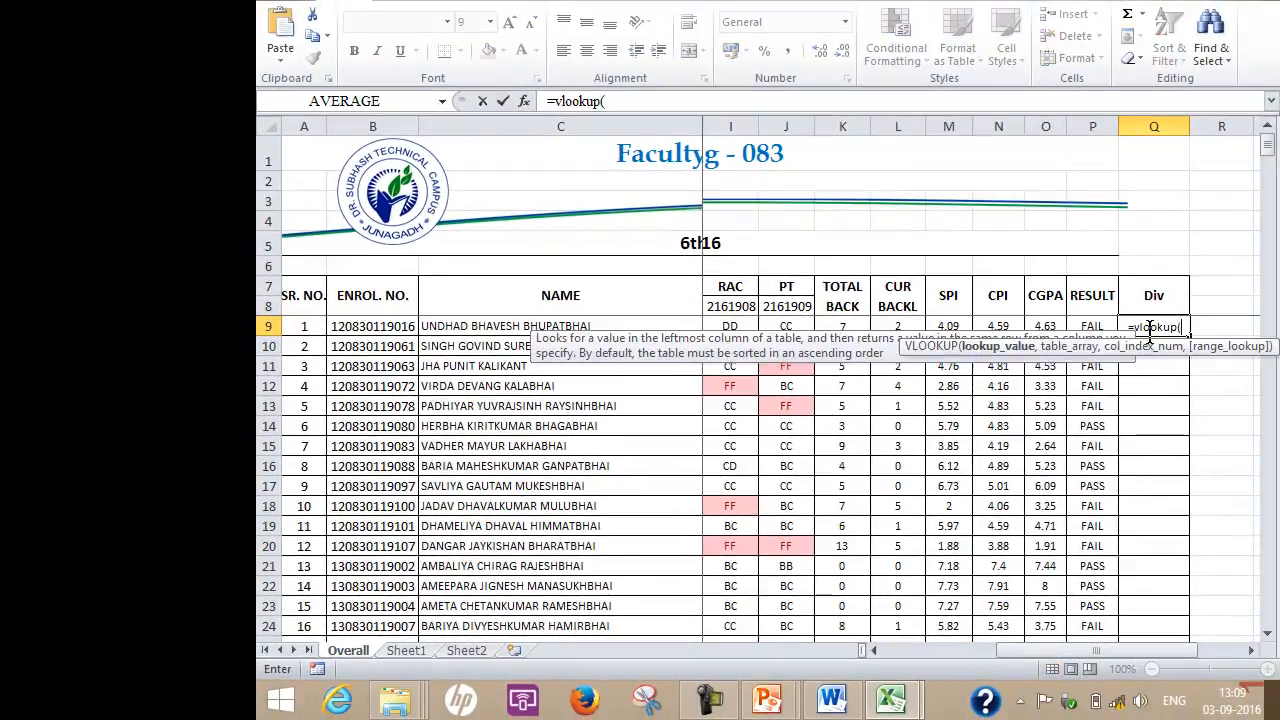
{"action": "key", "text": "ctrl+a"}
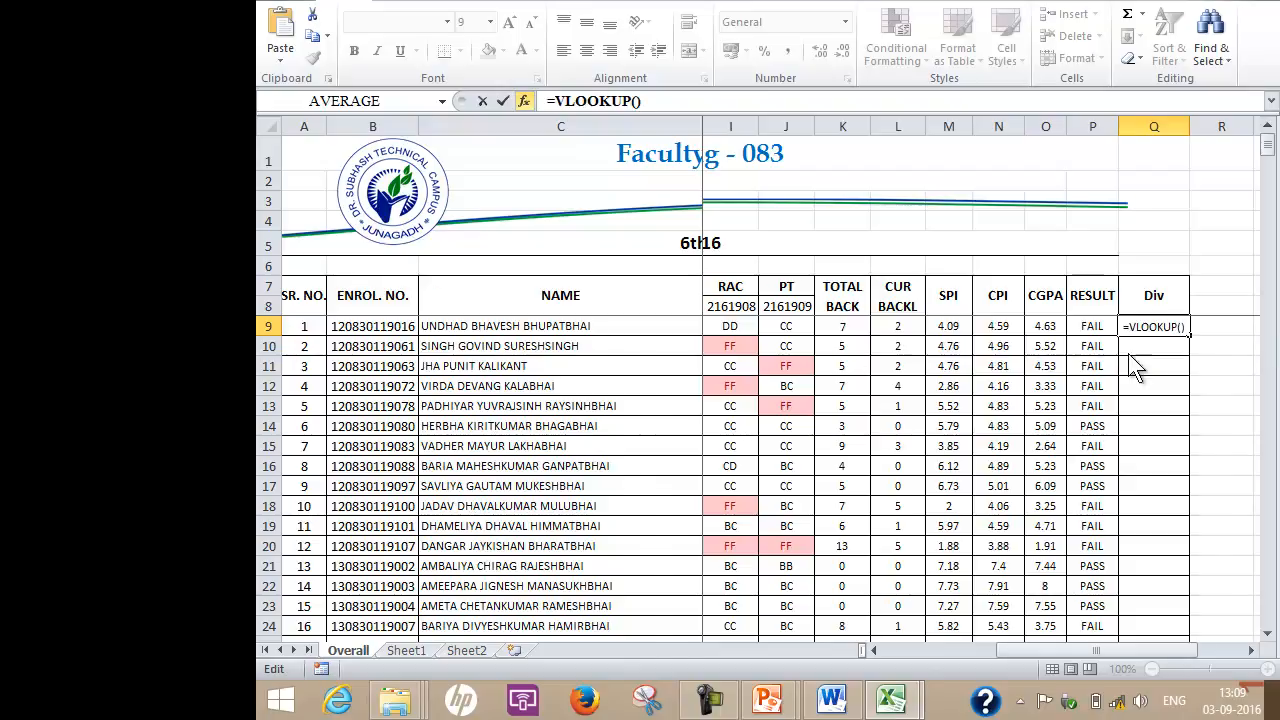
{"action": "left_click_drag", "start_coordinate": [884, 366], "coordinate": [961, 387]}
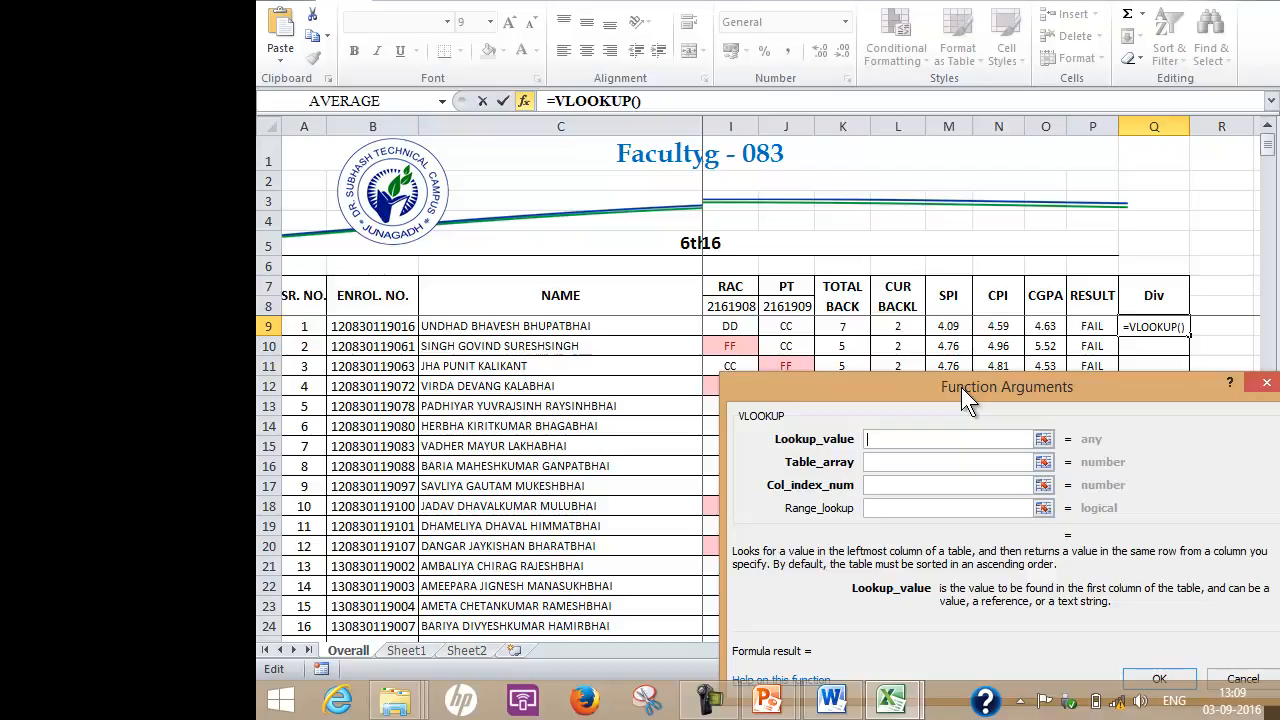
{"action": "left_click", "coordinate": [362, 328]}
- Set Table_array to $B$6:$F$136 on the Data sheet of Div_Data_VLOOKUP.xlsx, covering enrollment number through division name
{"action": "left_click", "coordinate": [874, 461]}
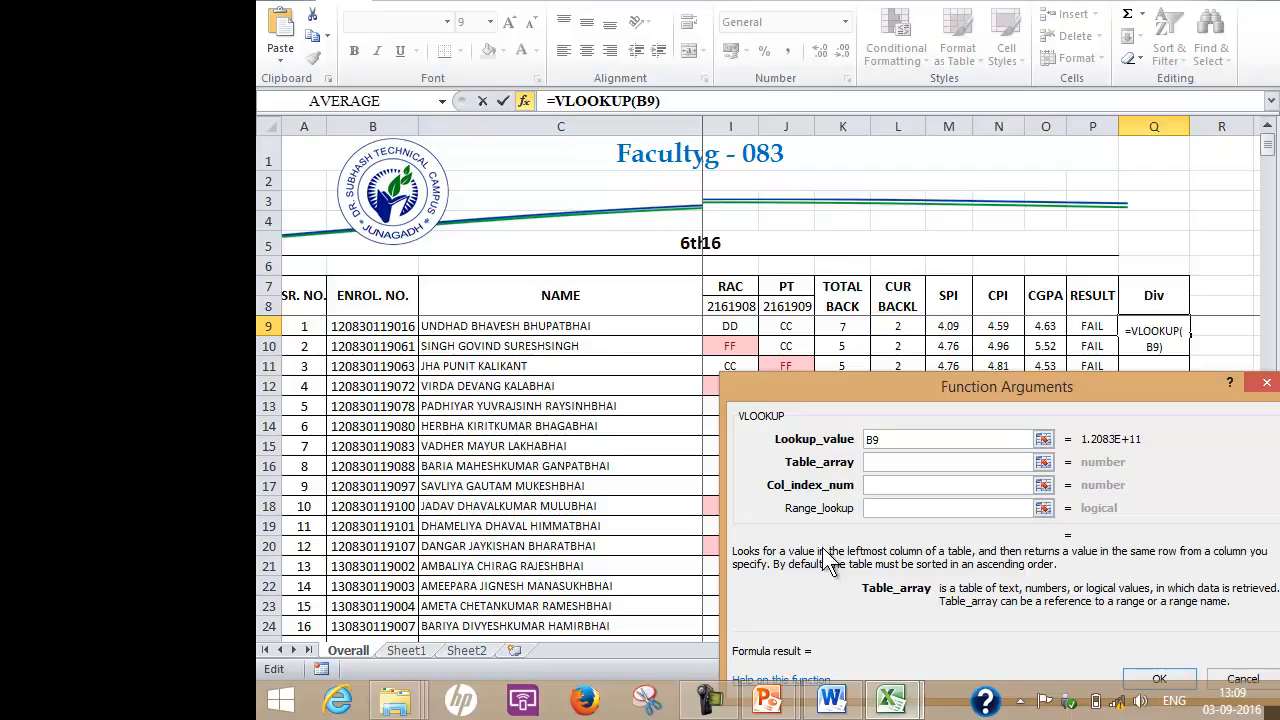
{"action": "mouse_move", "coordinate": [897, 703]}
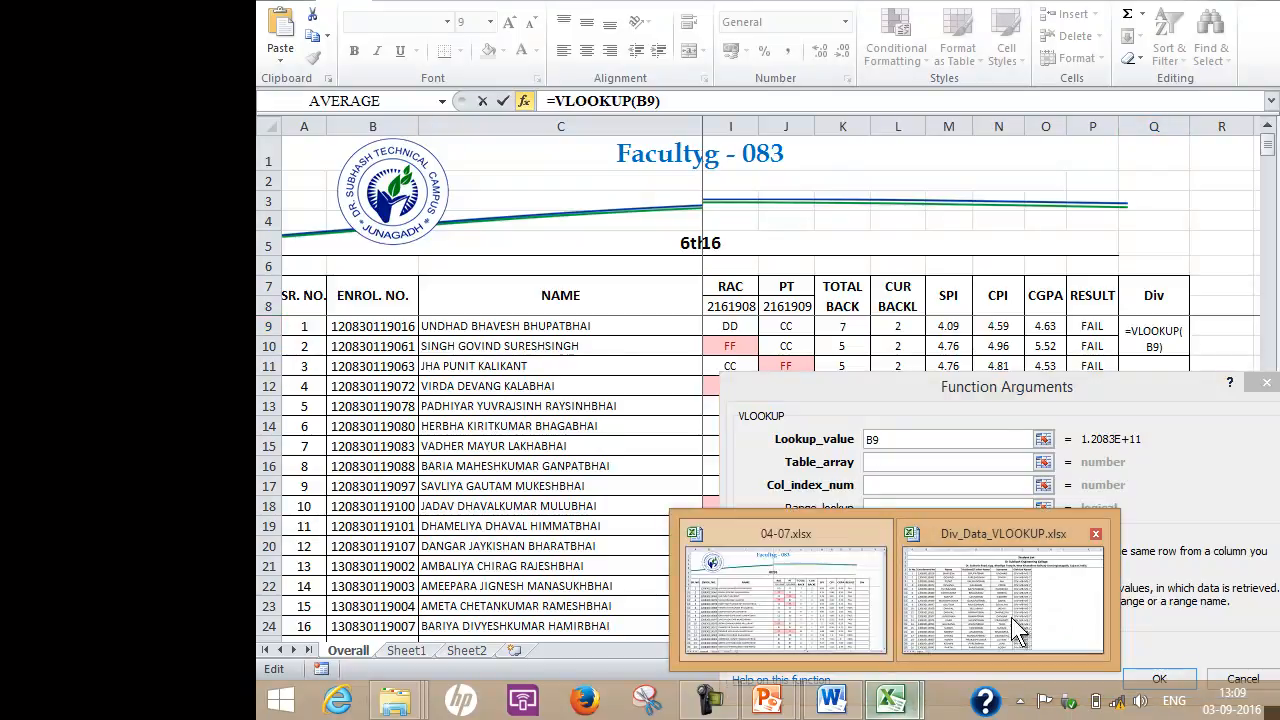
{"action": "left_click", "coordinate": [998, 574]}
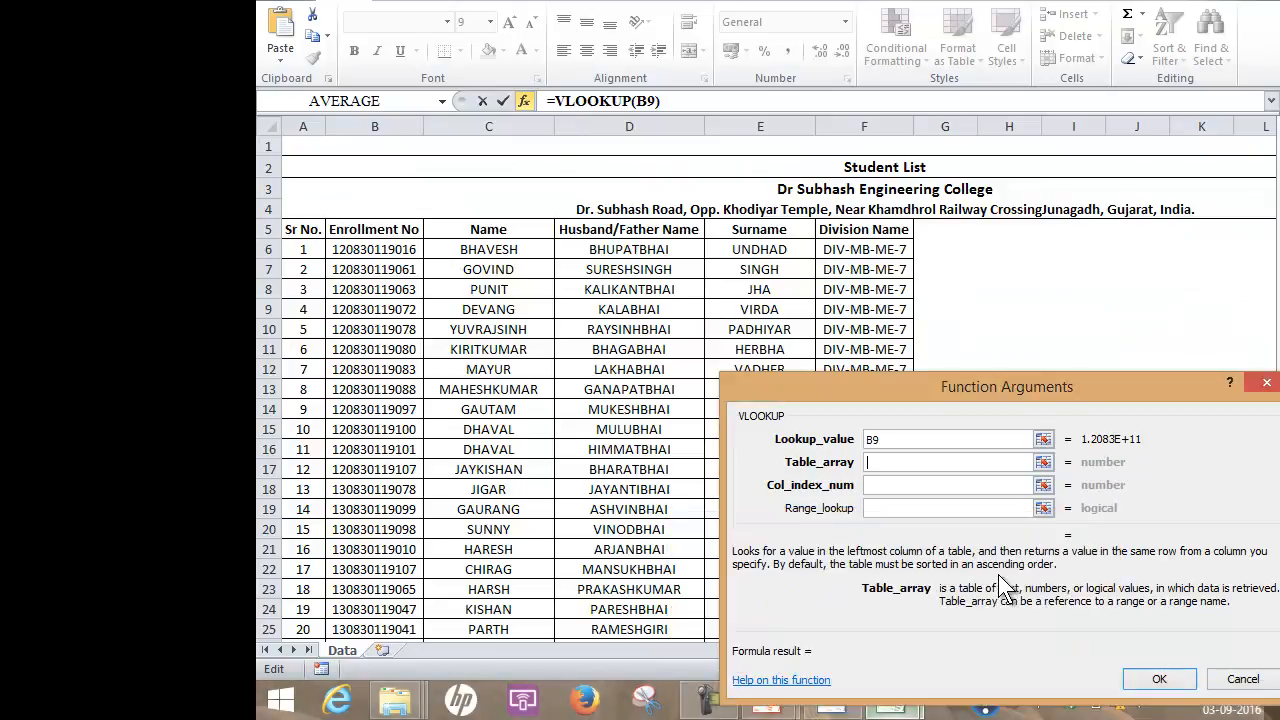
{"action": "left_click_drag", "start_coordinate": [345, 252], "coordinate": [860, 269]}
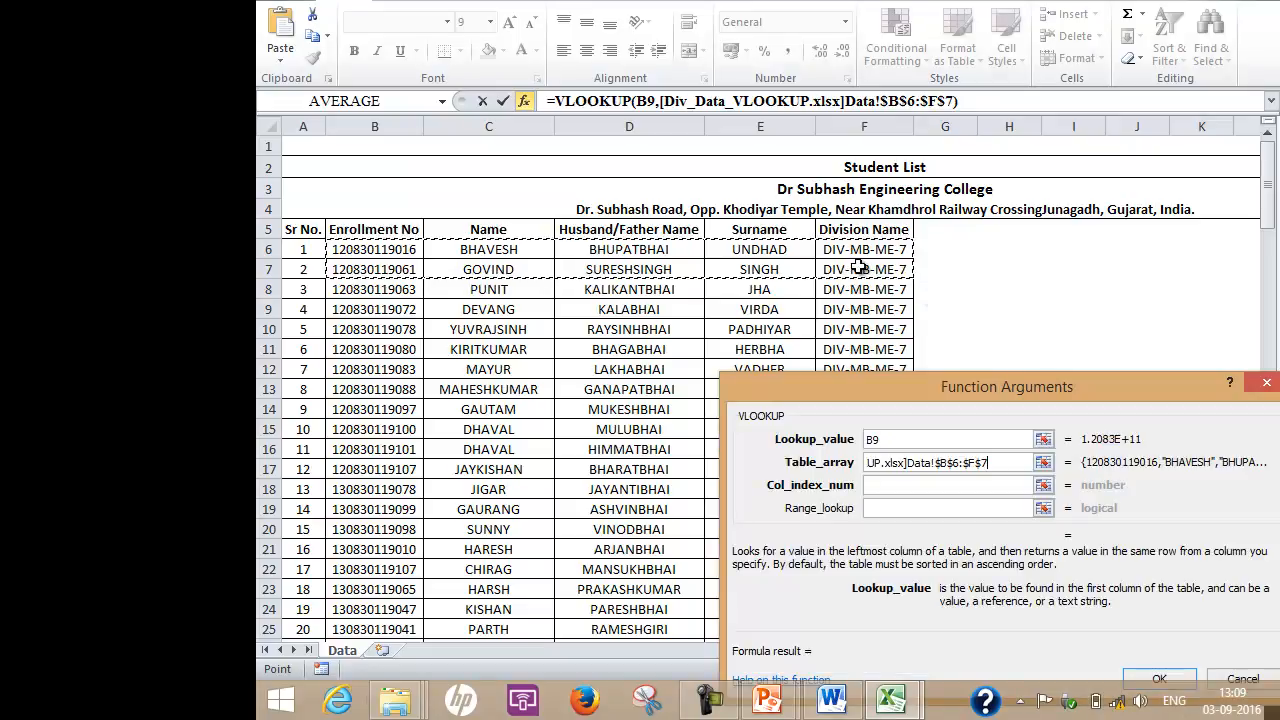
{"action": "key", "text": "ctrl+shift+Down"}
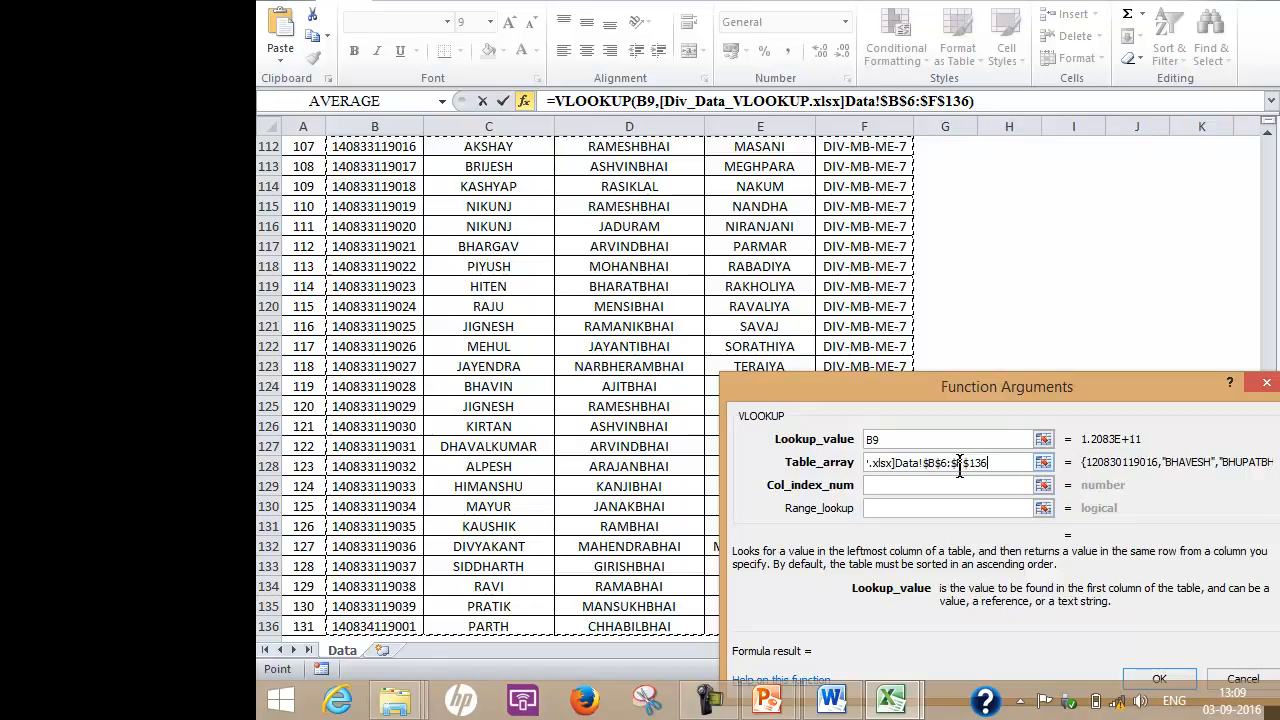
- Complete the Q9 lookup with Col_index_num 5 and Range_lookup FALSE
{"action": "left_click", "coordinate": [912, 486]}
{"action": "type", "text": "5"}
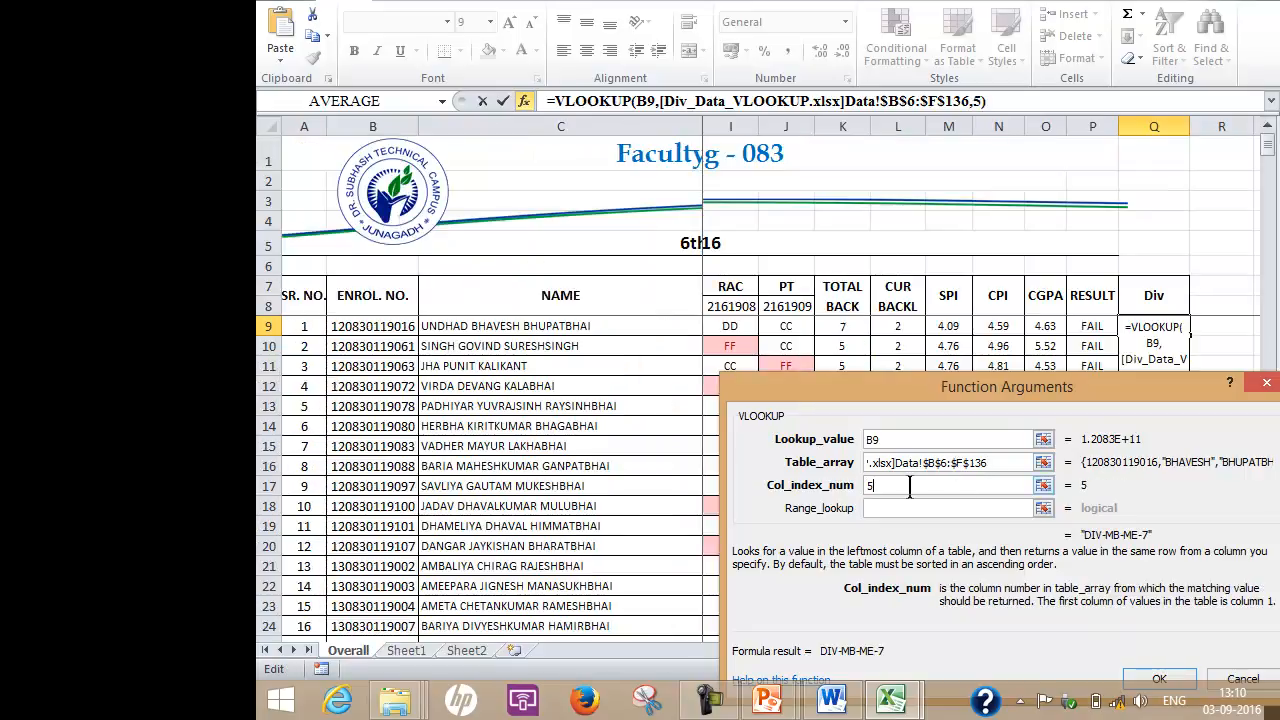
{"action": "key", "text": "Tab"}
{"action": "type", "text": "f"}
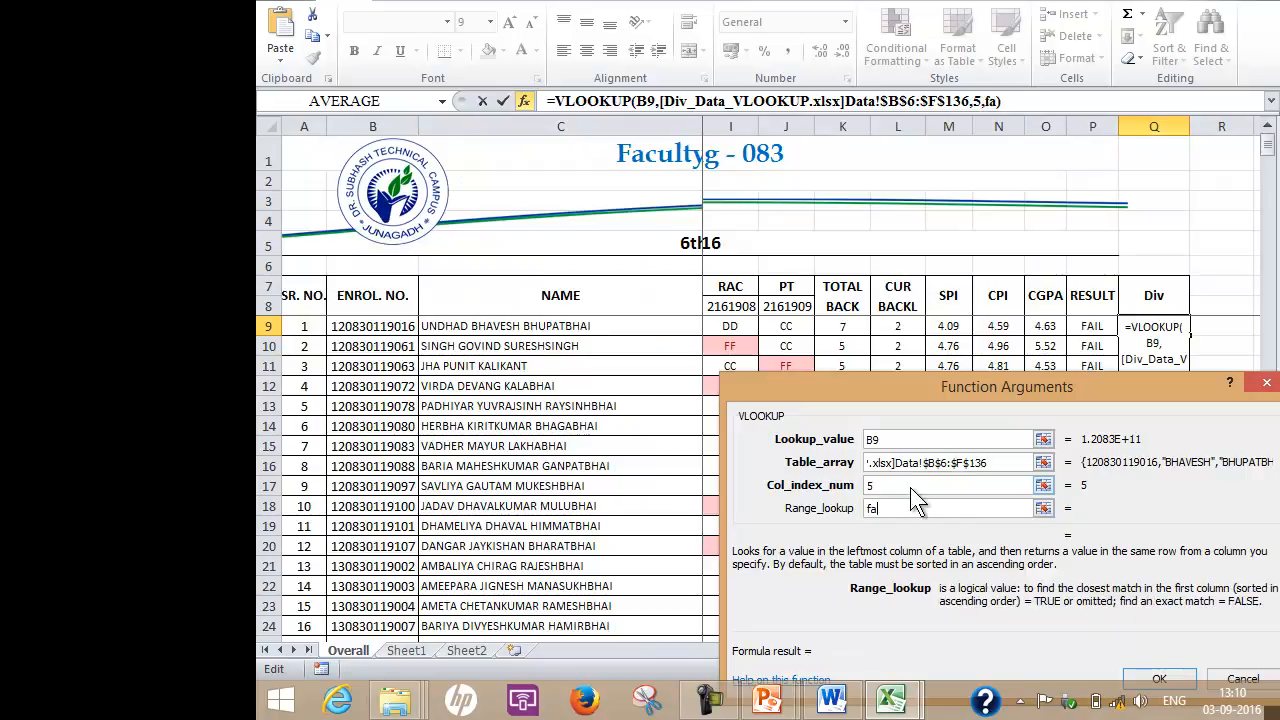
{"action": "type", "text": "alse"}
{"action": "key", "text": "Return"}
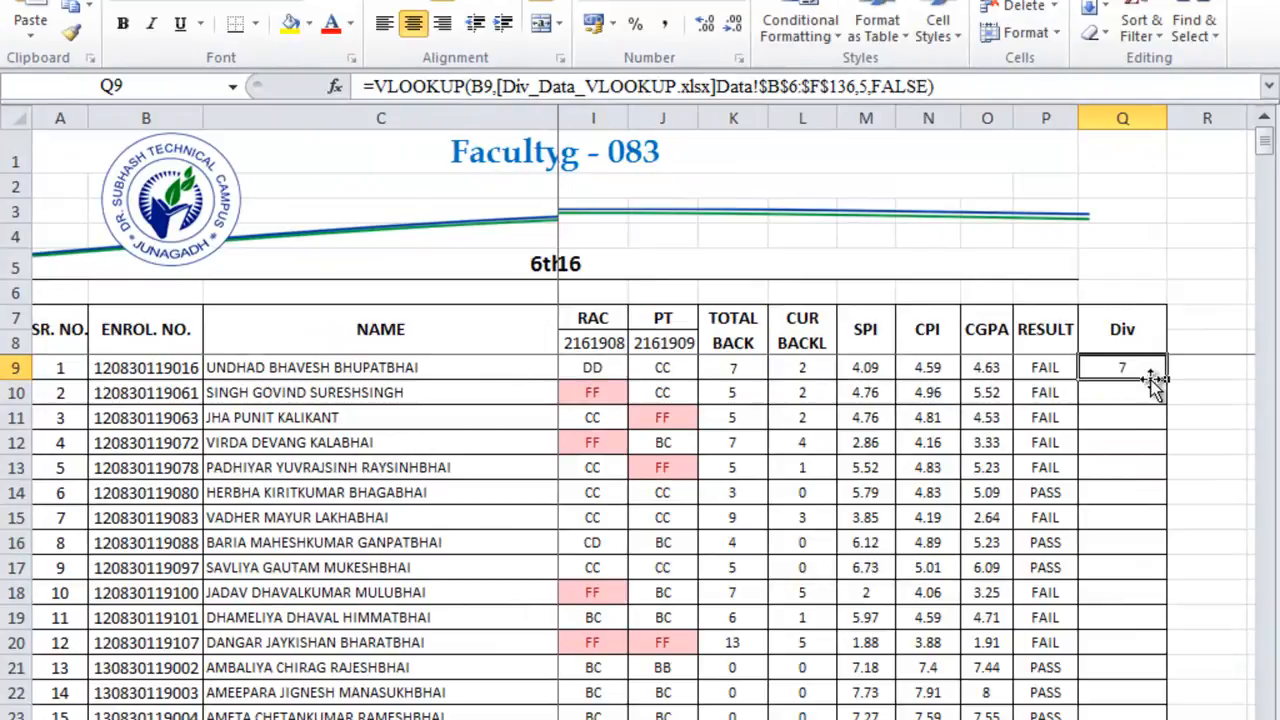
- Check the first student's Division Name in Div_Data_VLOOKUP.xlsx against the Q9 lookup and return to 04-07.xlsx
{"action": "key", "text": "alt+Tab"}
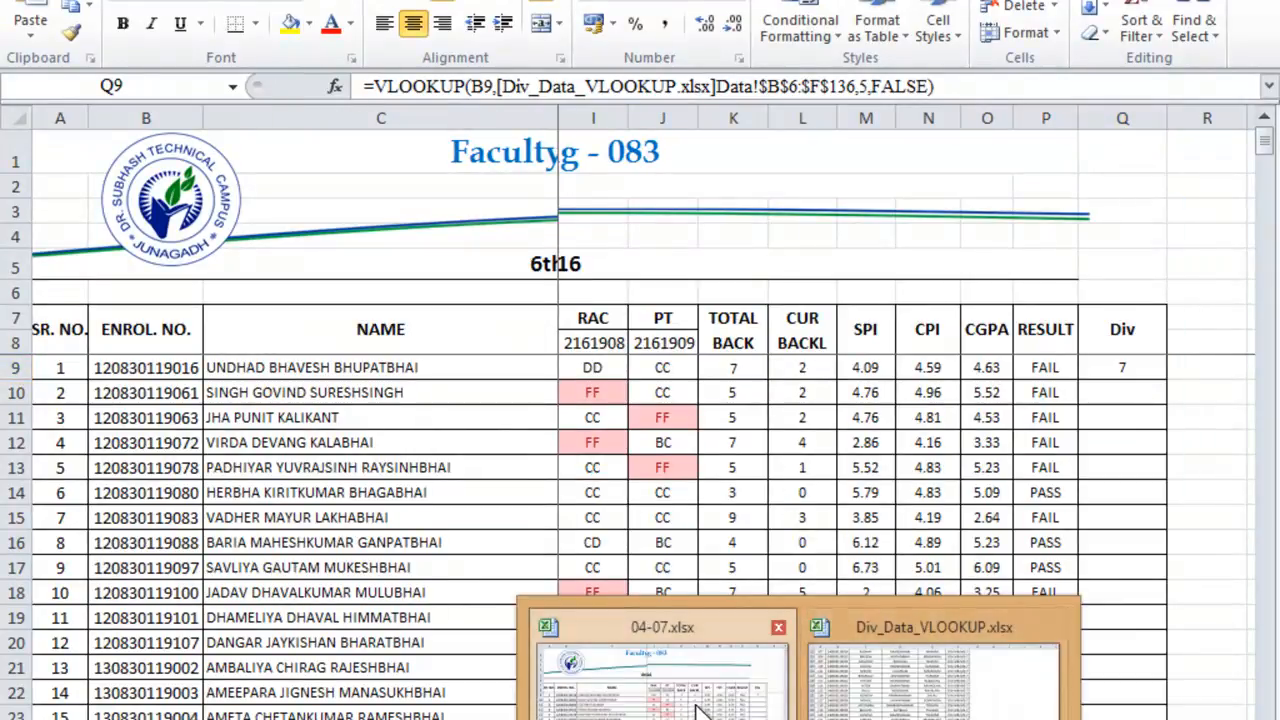
{"action": "left_click", "coordinate": [700, 710]}
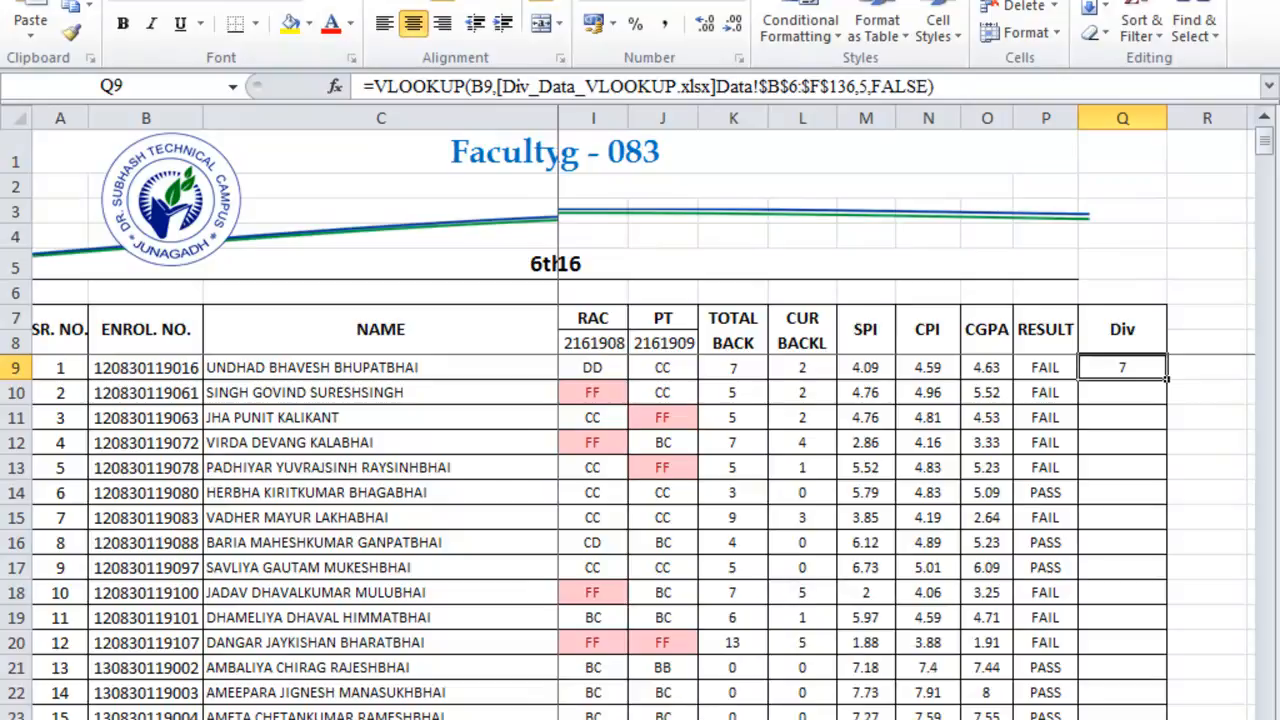
{"action": "mouse_move", "coordinate": [700, 712]}
{"action": "left_click", "coordinate": [875, 700]}
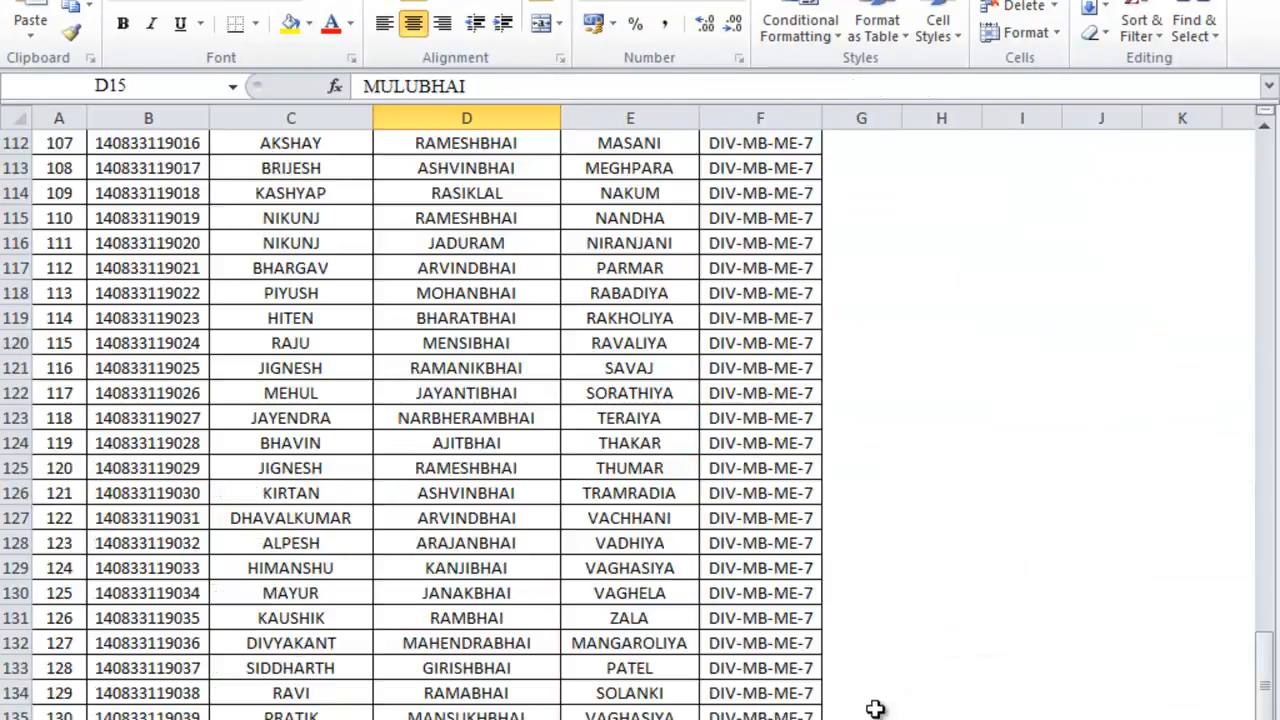
{"action": "scroll", "coordinate": [806, 294], "scroll_direction": "up", "scroll_amount": 20}
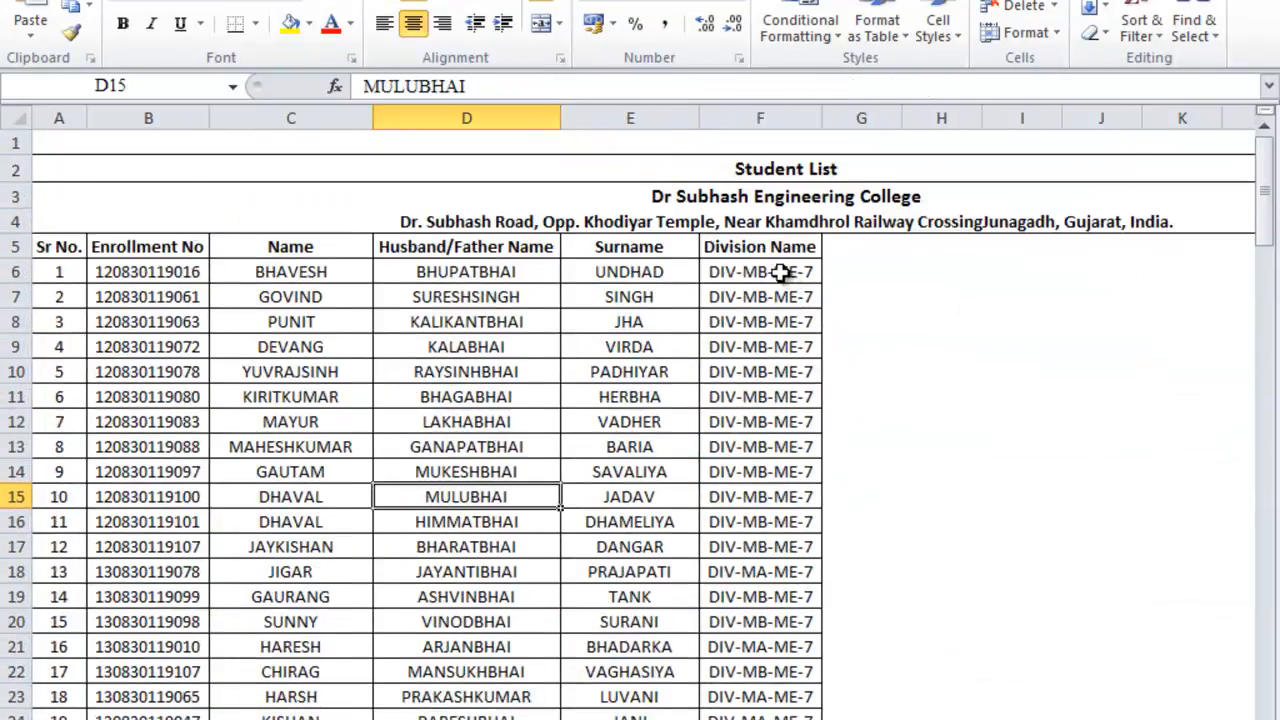
{"action": "left_click", "coordinate": [780, 272]}
{"action": "key", "text": "alt+Tab"}
{"action": "mouse_move", "coordinate": [700, 712]}
{"action": "left_click", "coordinate": [672, 688]}
- Widen column Q to fit the division names and fill the Q9 lookup down to Q139
{"action": "double_click", "coordinate": [1169, 122]}
{"action": "left_click_drag", "start_coordinate": [1194, 114], "coordinate": [1208, 116]}
{"action": "double_click", "coordinate": [1207, 380]}
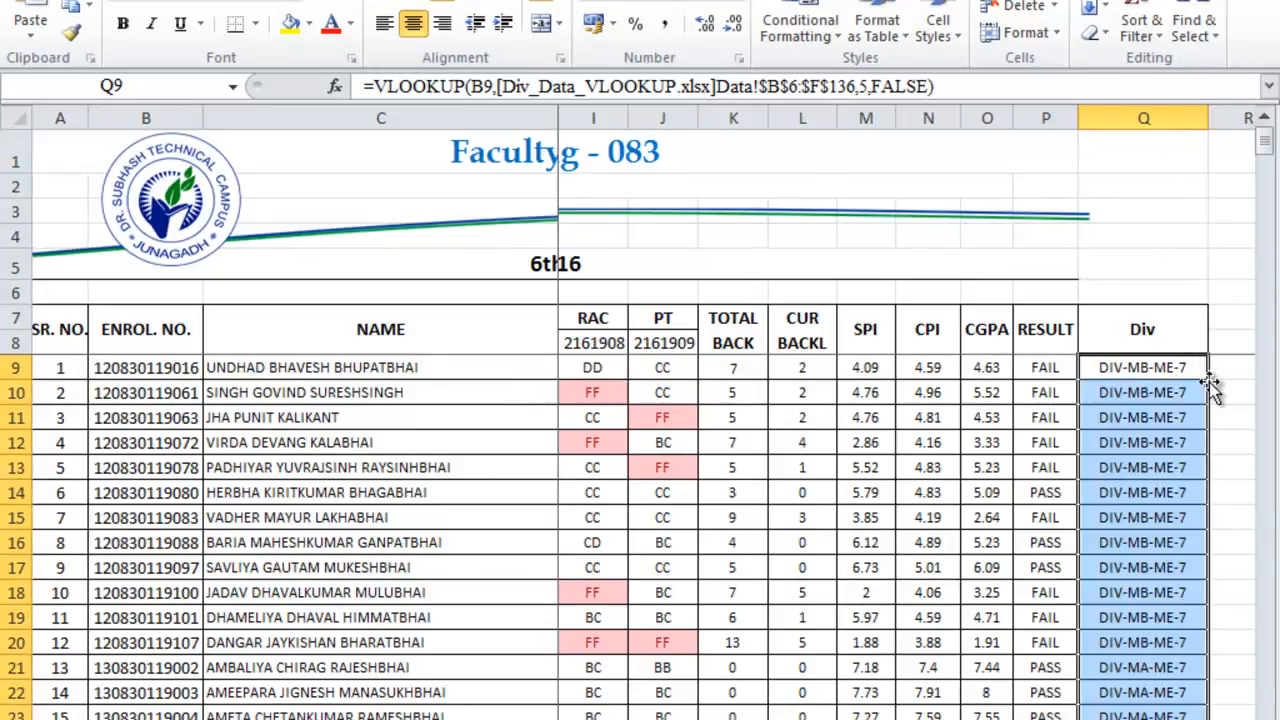
{"action": "scroll", "coordinate": [1210, 388], "scroll_direction": "down", "scroll_amount": 20}
{"action": "scroll", "coordinate": [1210, 388], "scroll_direction": "up", "scroll_amount": 10}
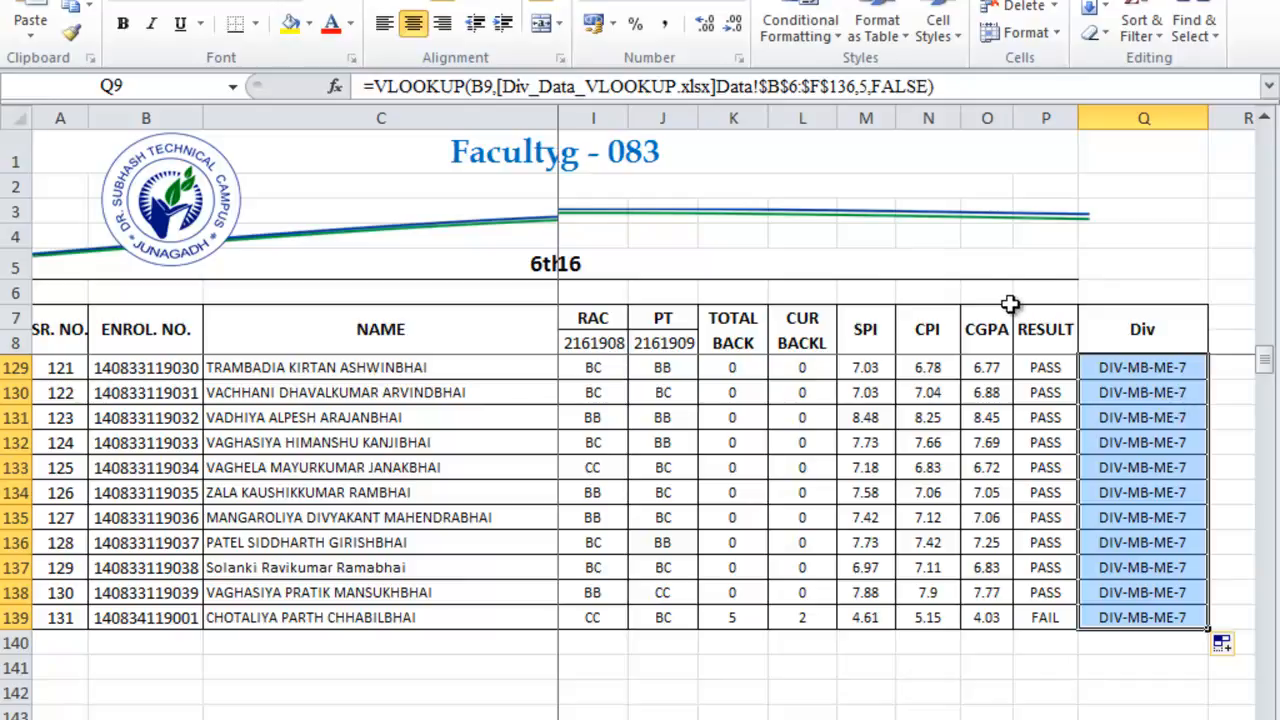
{"action": "key", "text": "ctrl+BackSpace"}
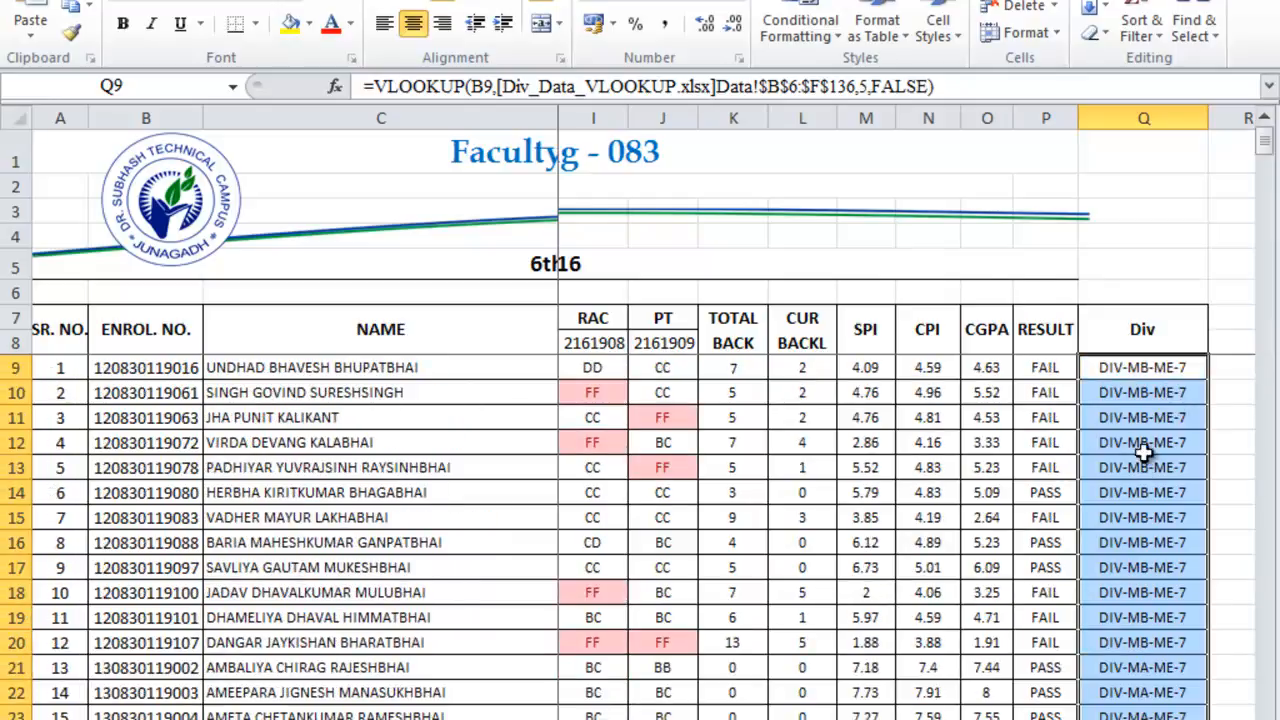
- Replace the lookup formulas in Q9:Q139 with their values by copying and pasting them in place as values only
{"action": "left_click", "coordinate": [1128, 370]}
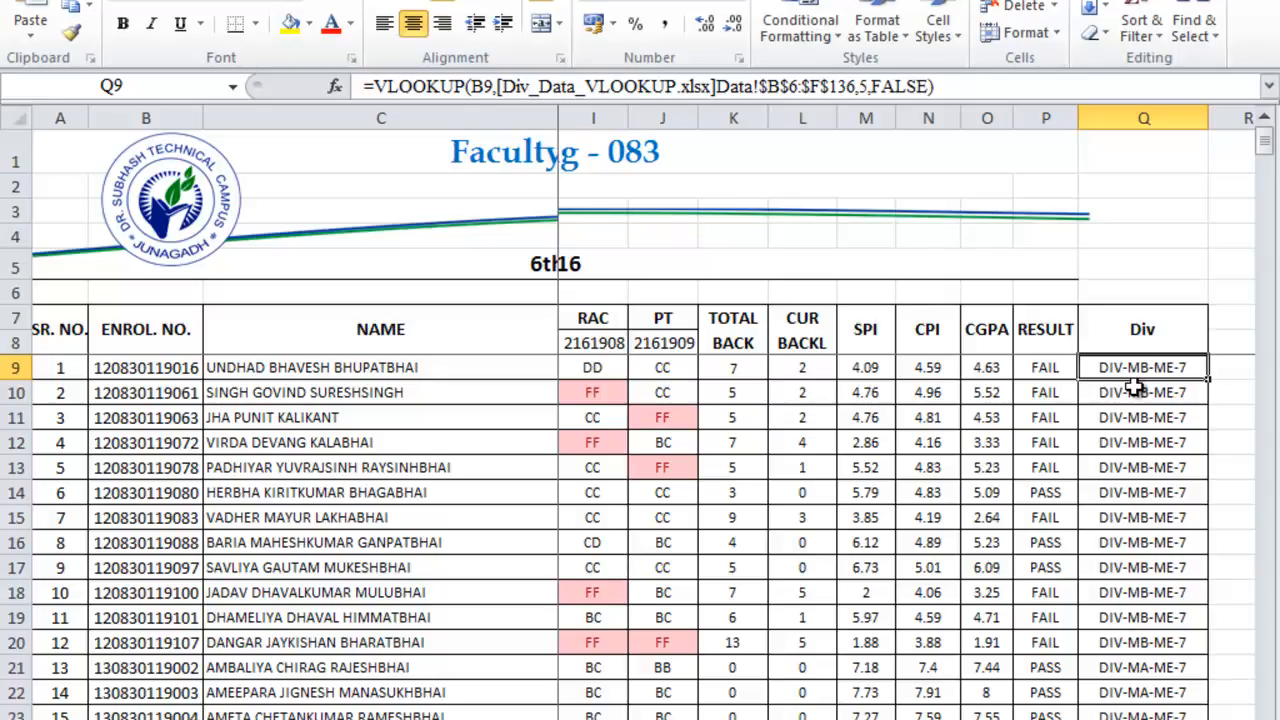
{"action": "key", "text": "ctrl+shift+Down"}
{"action": "key", "text": "ctrl+c"}
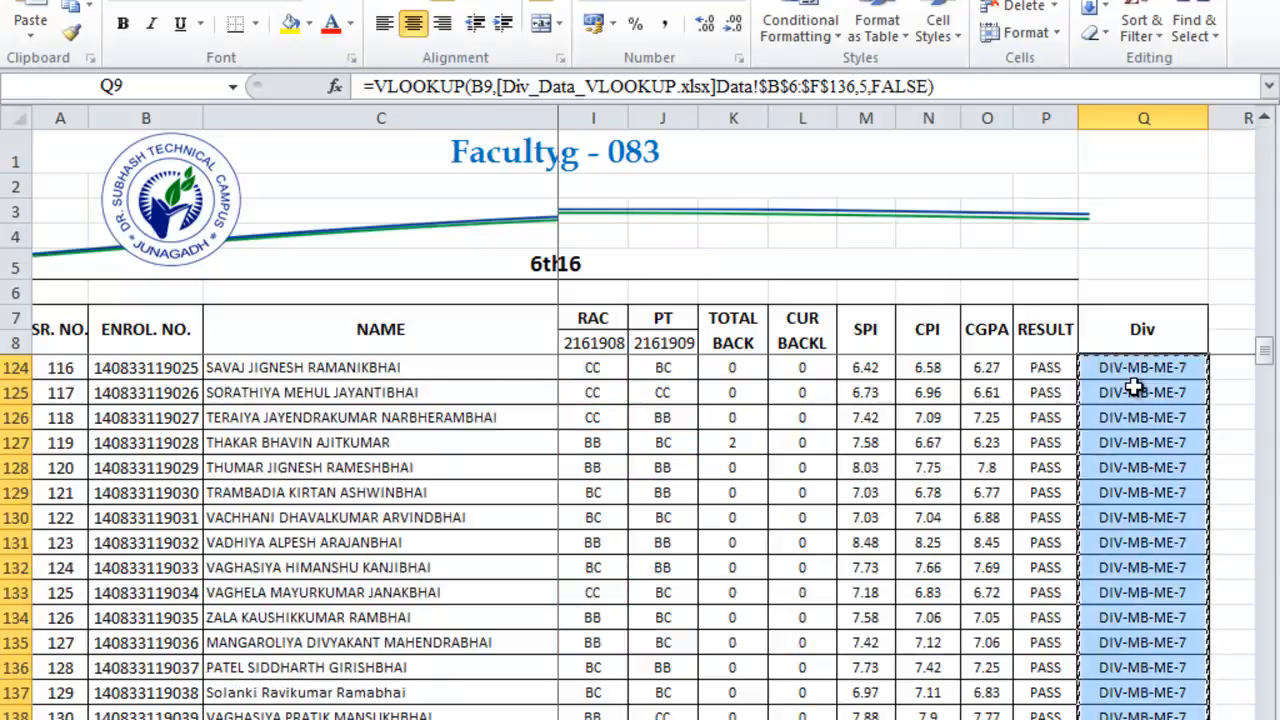
{"action": "left_click", "coordinate": [33, 40]}
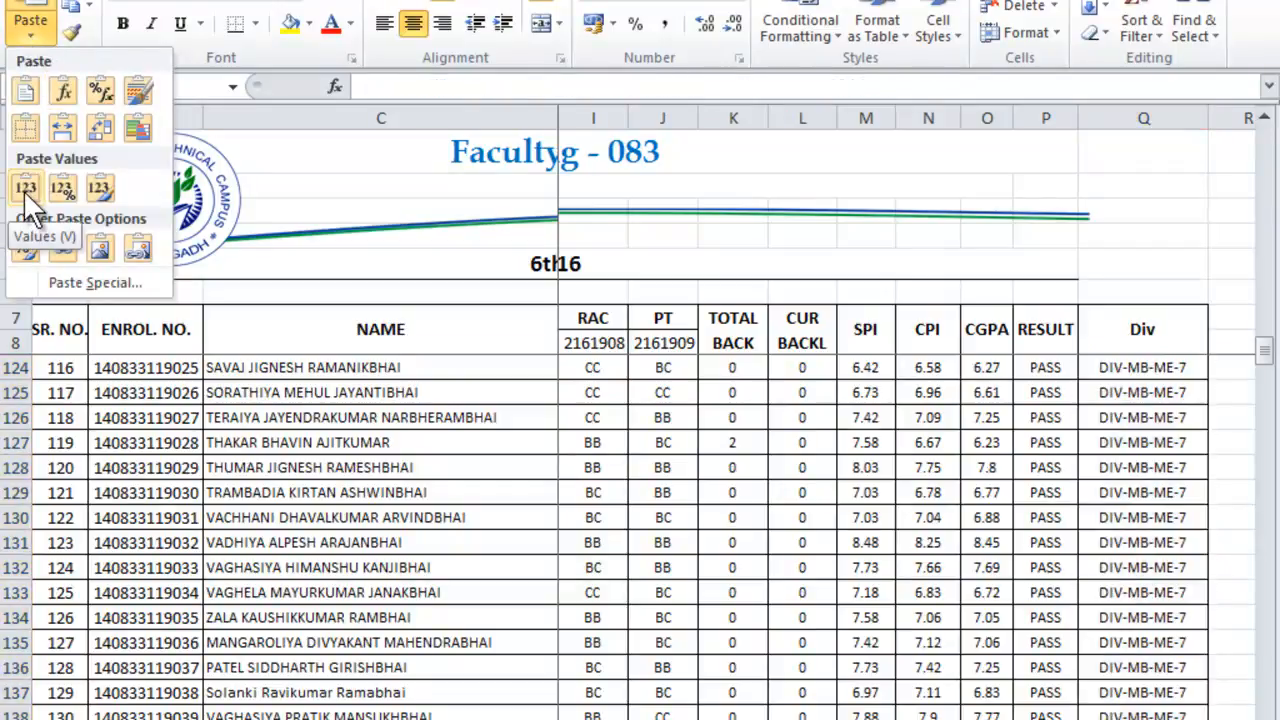
{"action": "left_click", "coordinate": [25, 188]}
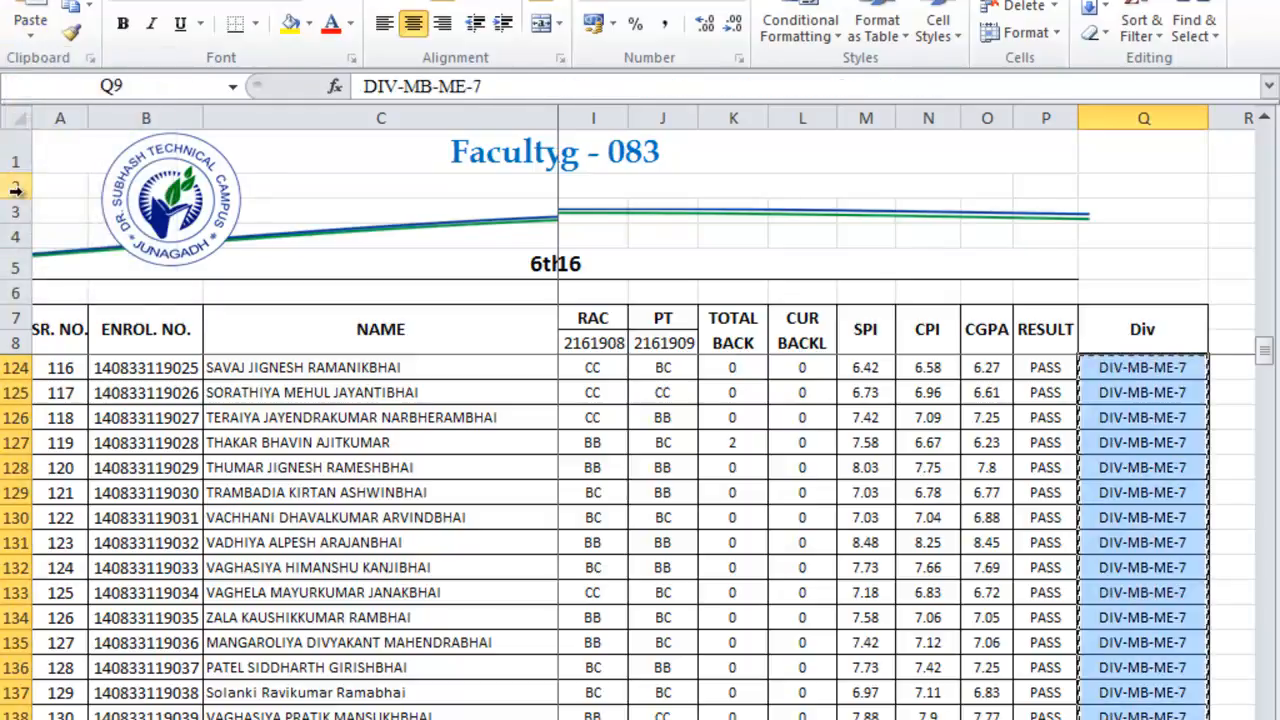
{"action": "left_click", "coordinate": [1120, 369]}
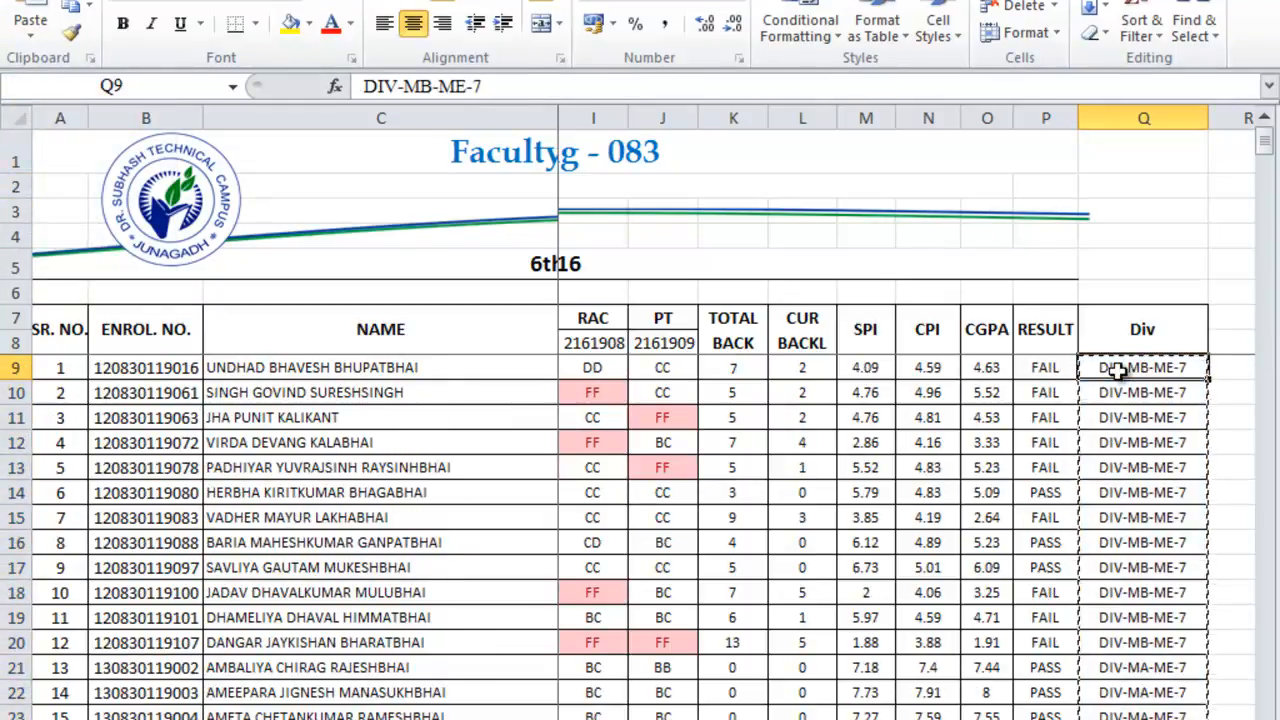
{"action": "key", "text": "Escape"}
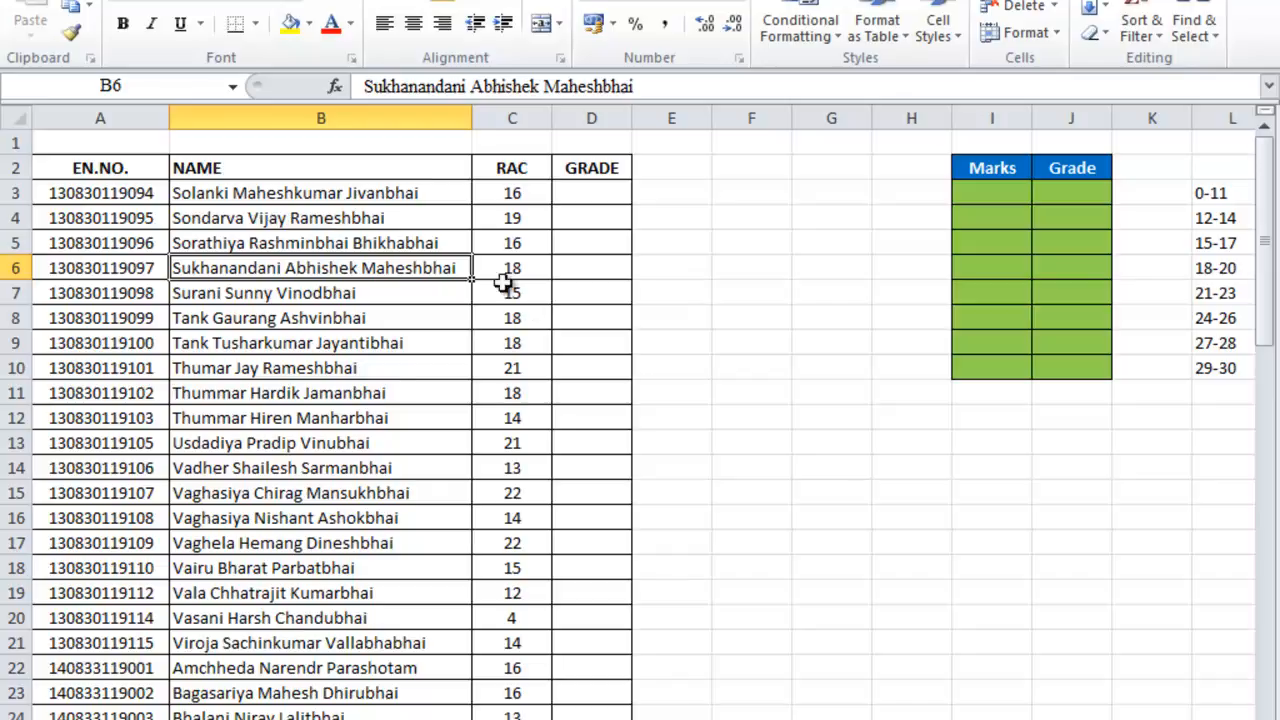
- Review the RAC marks, the empty GRADE cells and the mark ranges listed in column L
{"action": "left_click", "coordinate": [505, 245]}
{"action": "left_click", "coordinate": [589, 193]}
{"action": "left_click", "coordinate": [590, 243]}
{"action": "left_click", "coordinate": [585, 350]}
{"action": "left_click", "coordinate": [594, 465]}
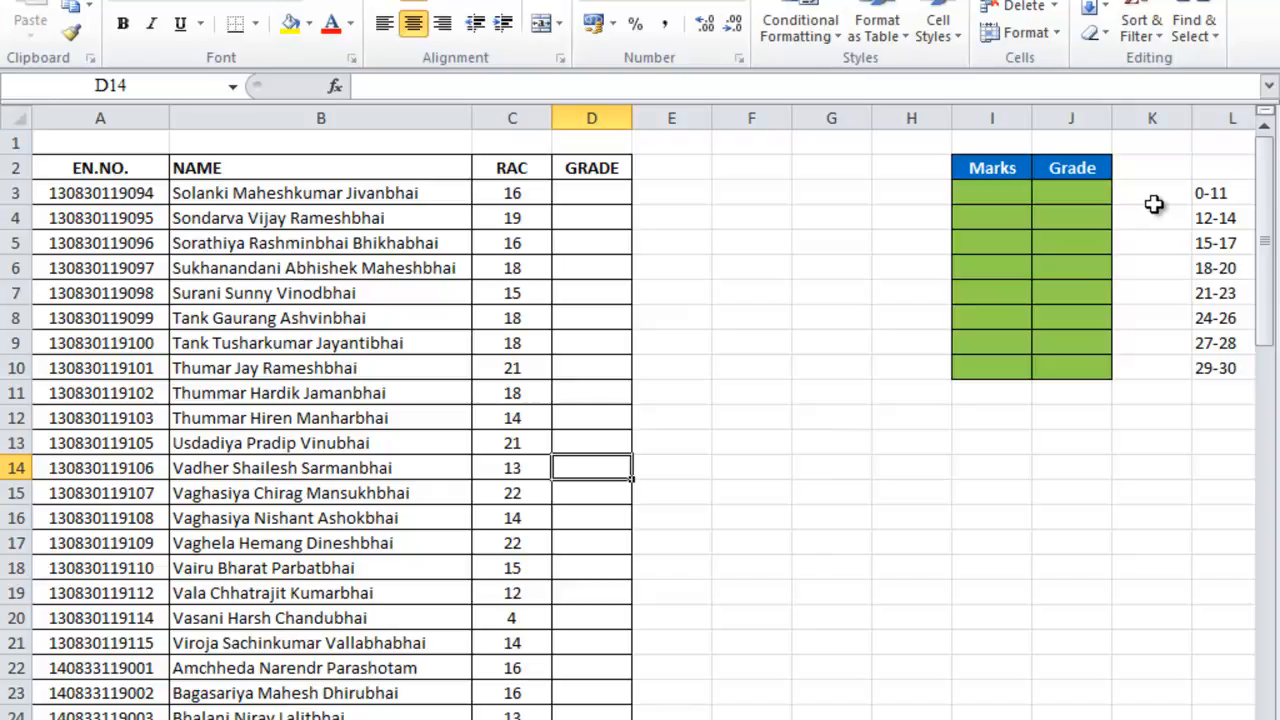
{"action": "left_click", "coordinate": [1198, 195]}
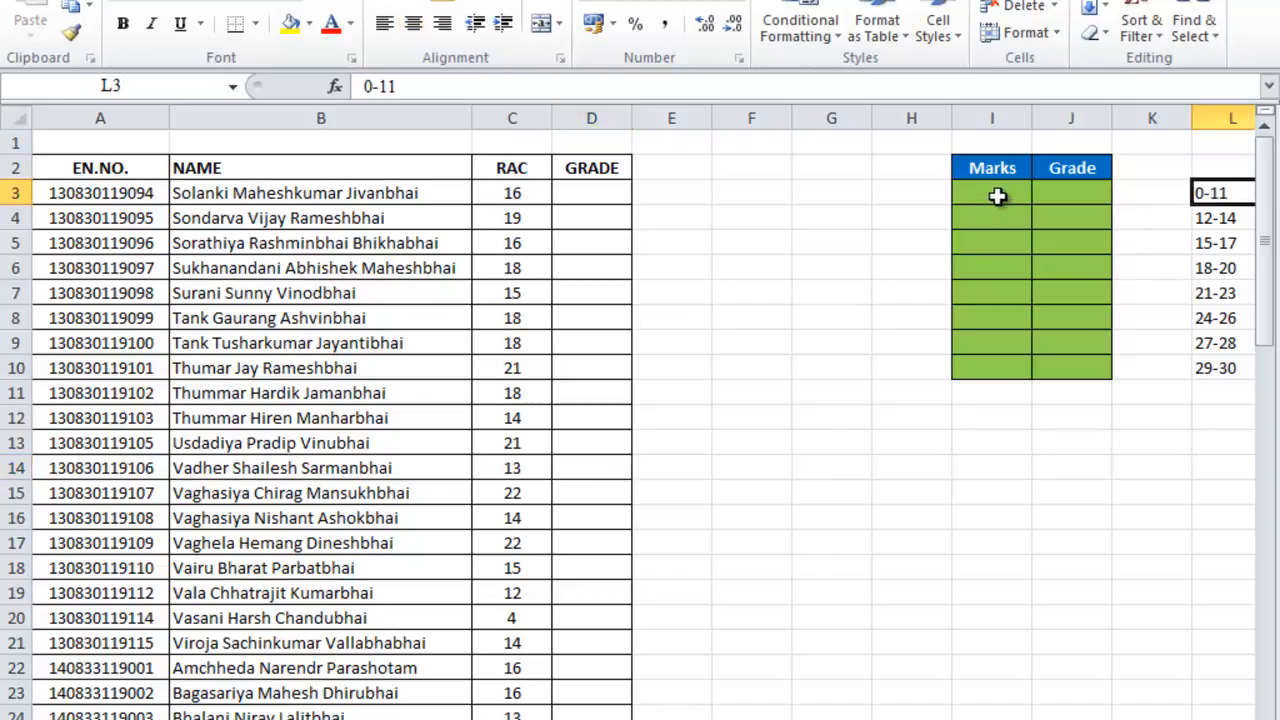
{"action": "left_click", "coordinate": [1226, 220]}
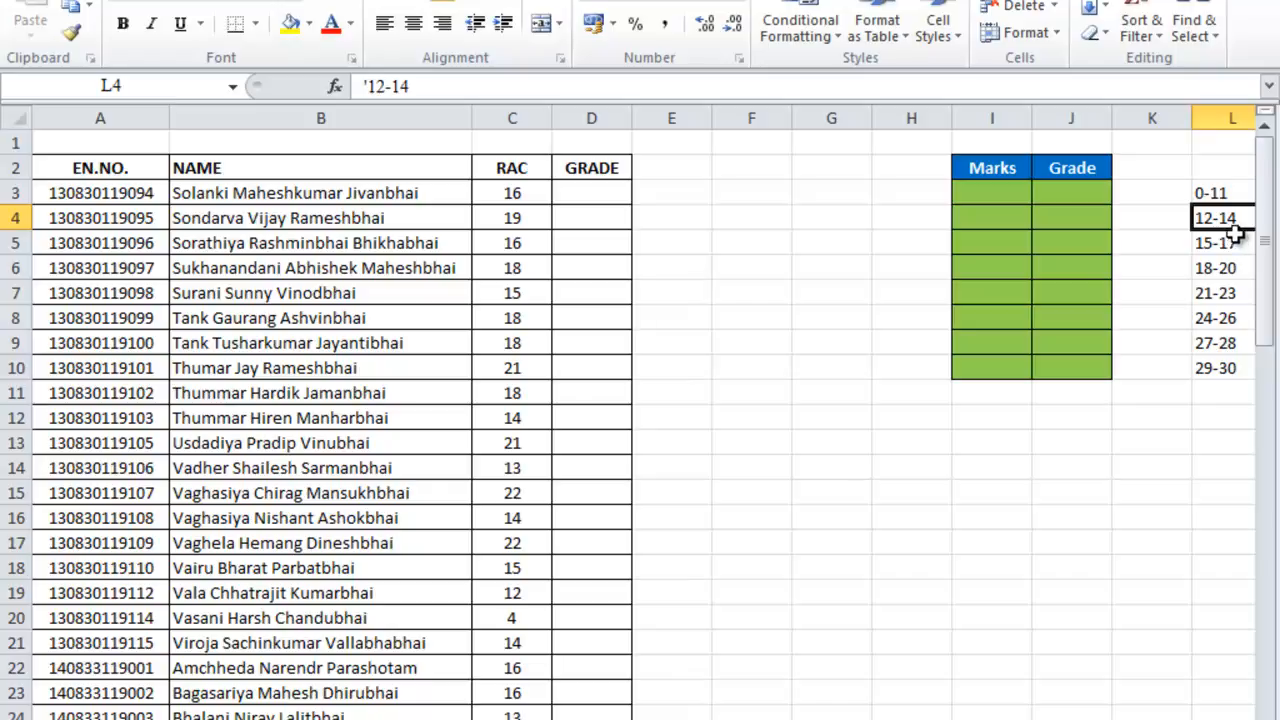
- Fill the first row of the Marks and Grade table with 0 in I3 and FF in J3
{"action": "left_click", "coordinate": [990, 192]}
{"action": "type", "text": "0"}
{"action": "left_click", "coordinate": [1071, 193]}
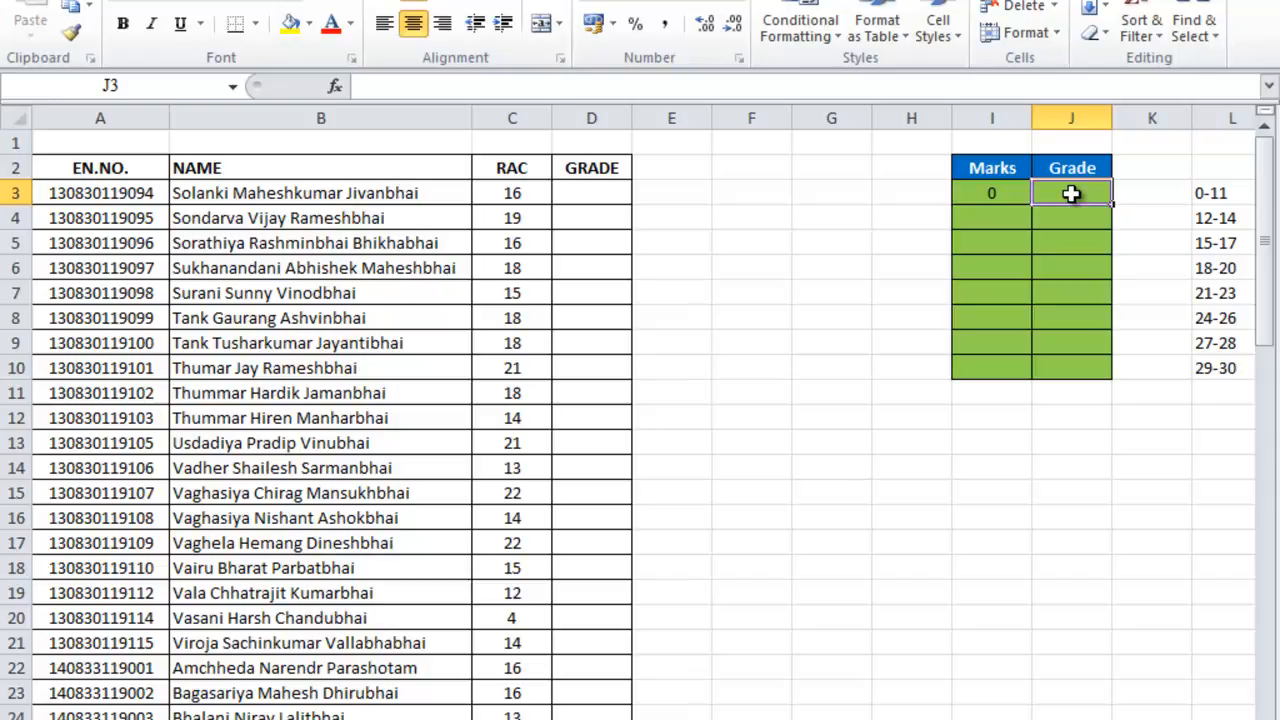
{"action": "type", "text": "FF"}
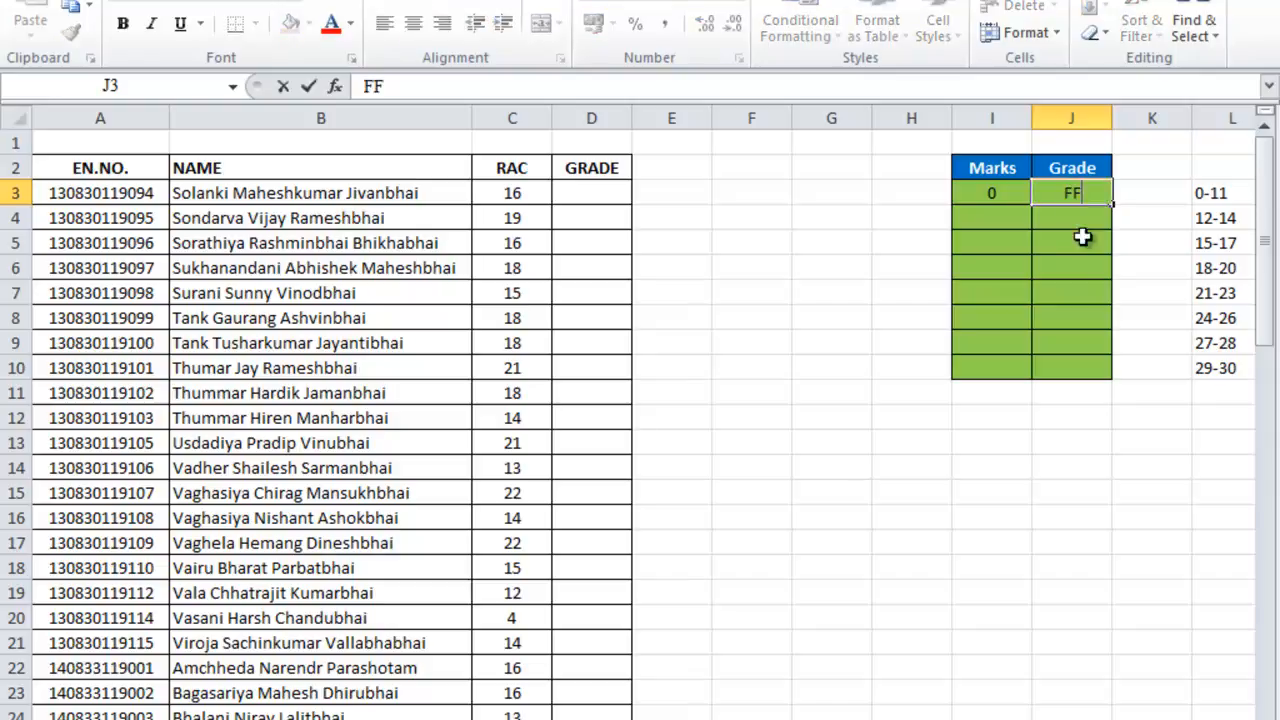
{"action": "left_click", "coordinate": [985, 222]}
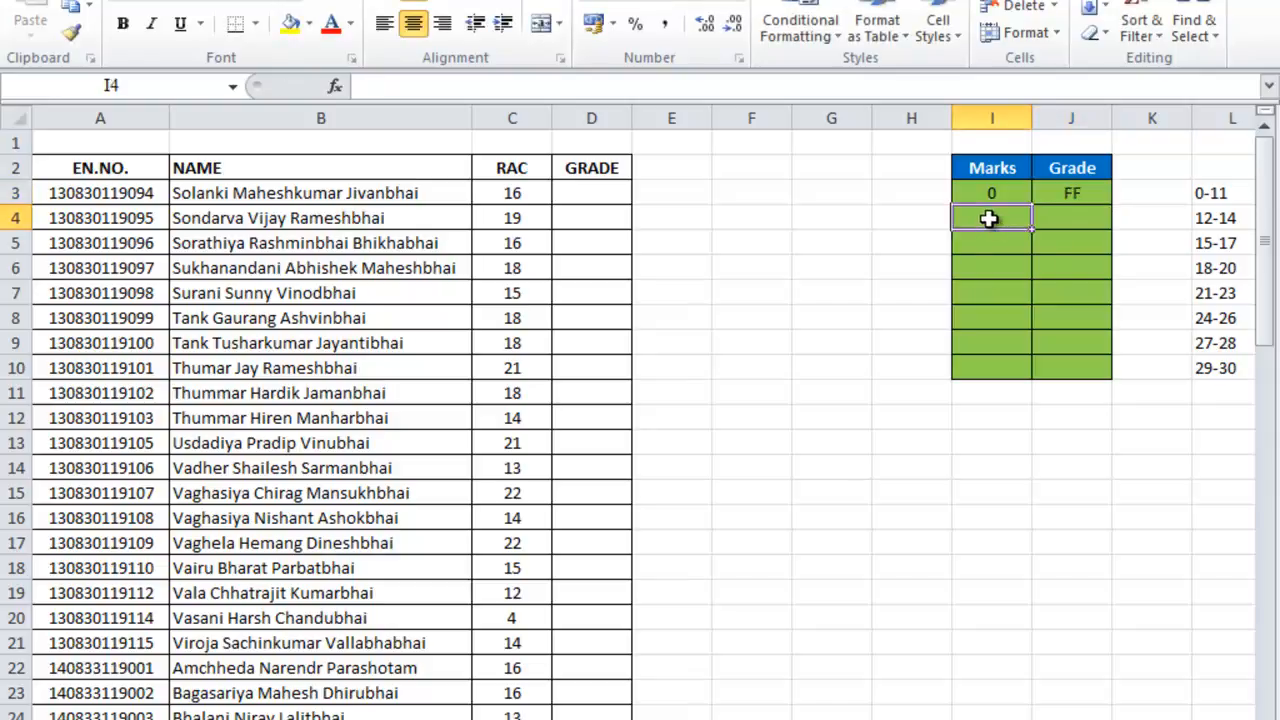
- Fill the next two rows of the Marks and Grade table with 12 and DD in row 4, 15 and CD in row 5
{"action": "type", "text": "12"}
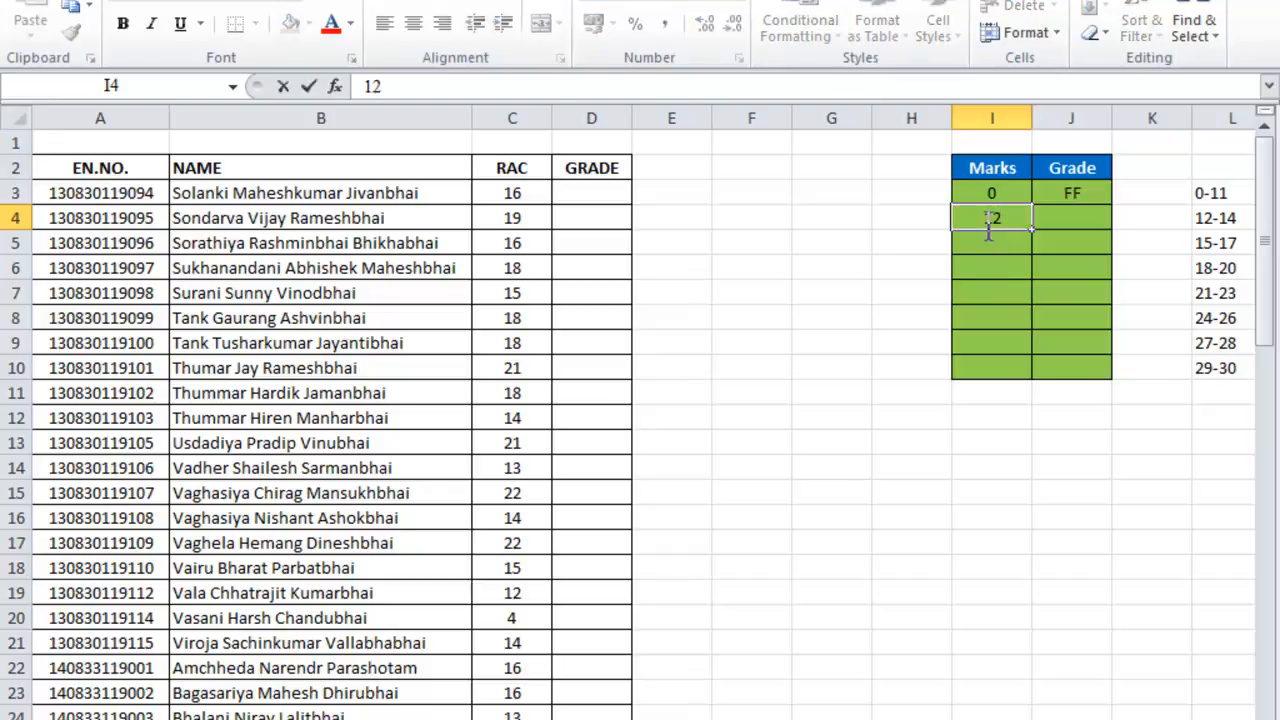
{"action": "key", "text": "Tab"}
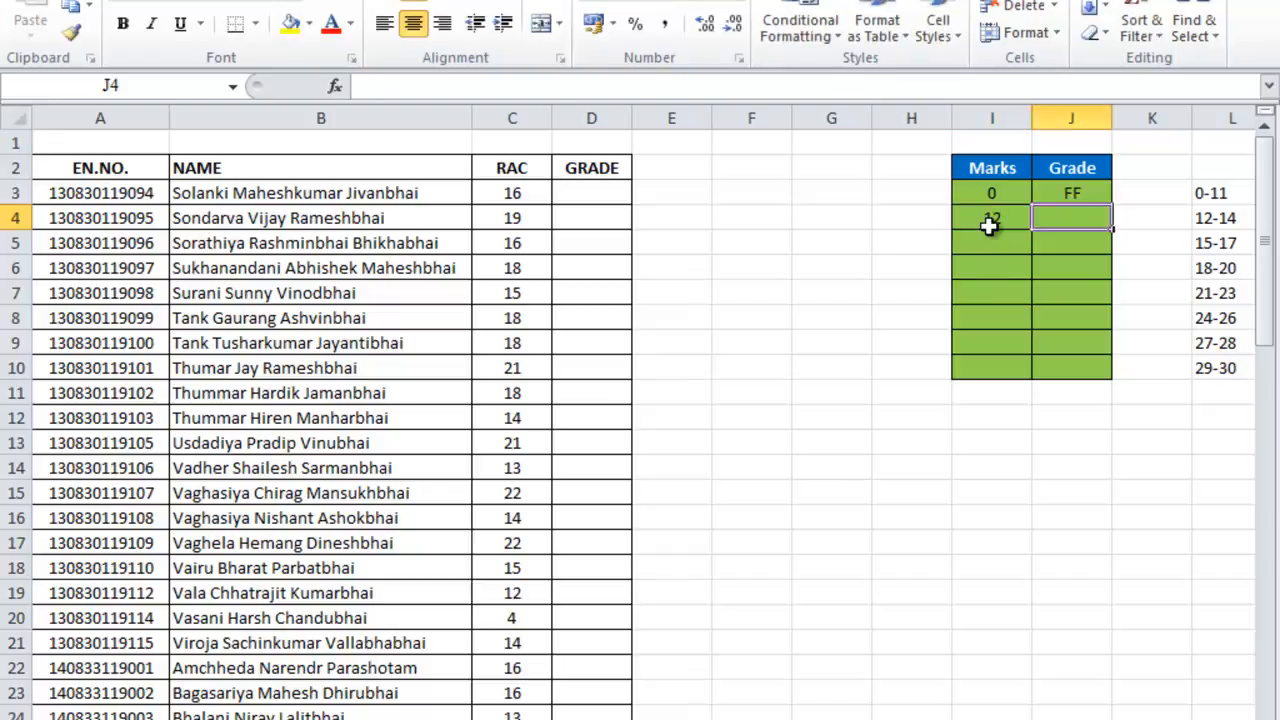
{"action": "type", "text": "DD"}
{"action": "key", "text": "Return"}
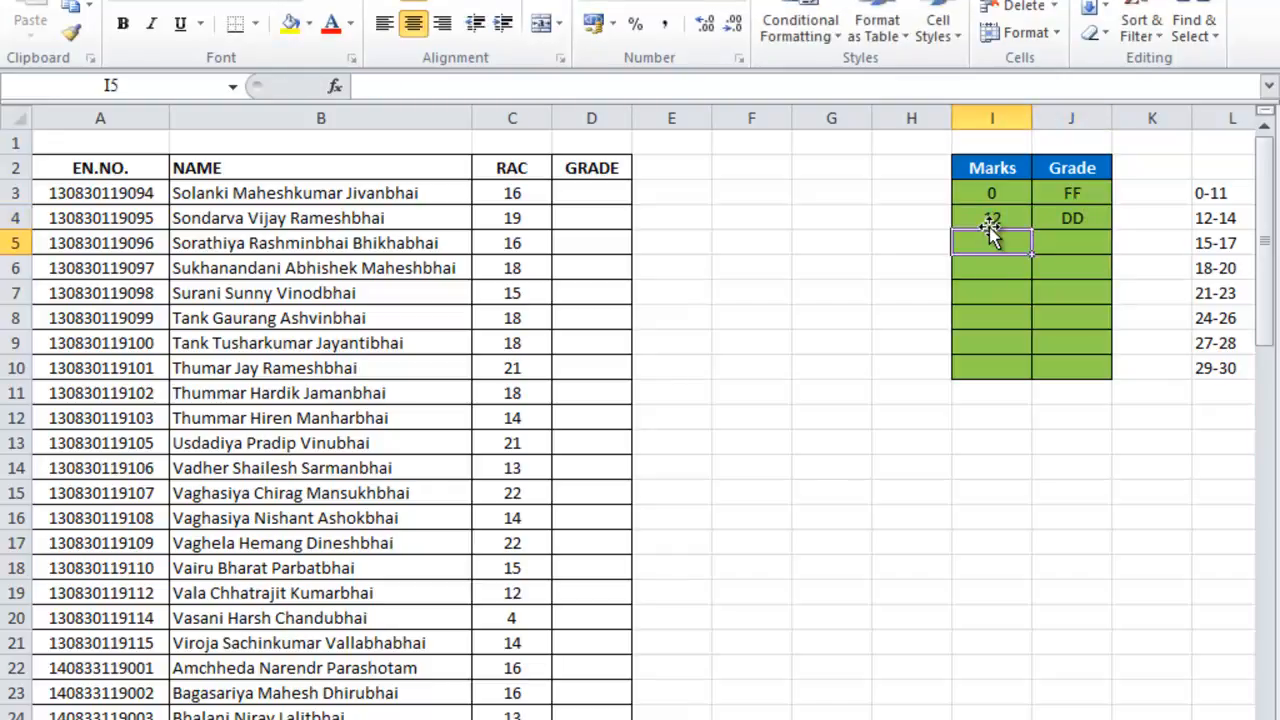
{"action": "type", "text": "15"}
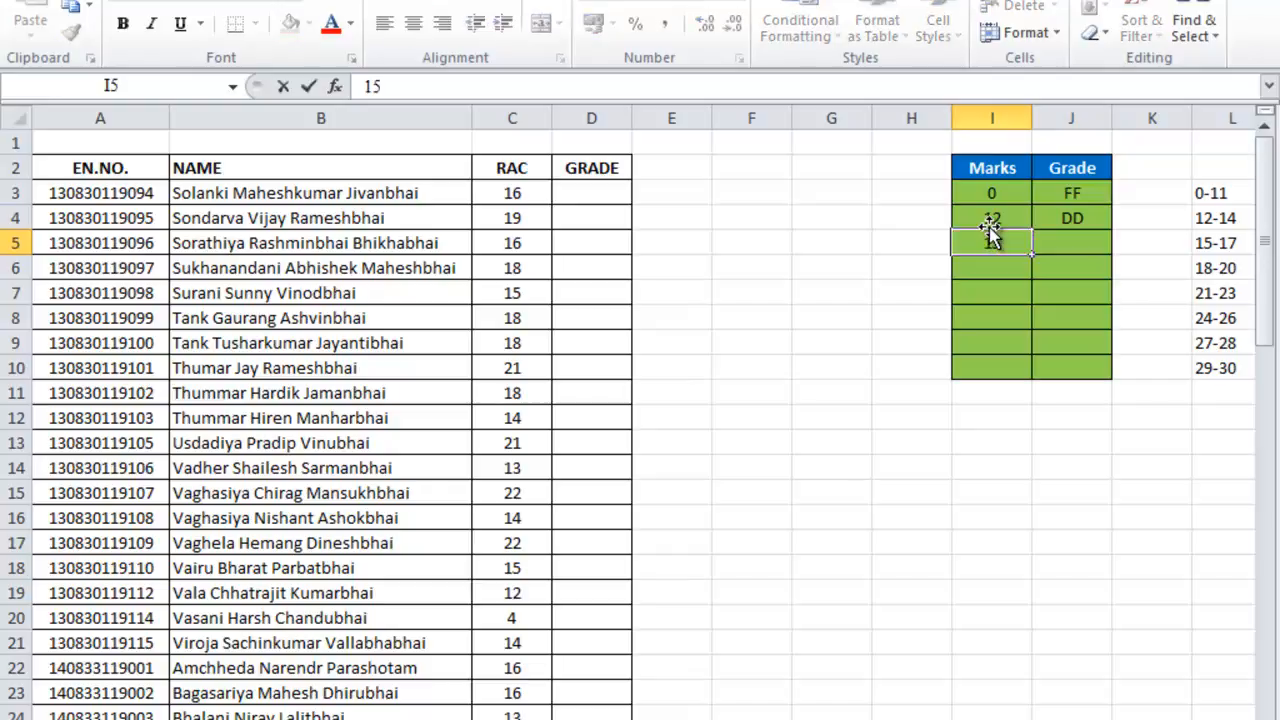
{"action": "key", "text": "Tab"}
{"action": "type", "text": "CD"}
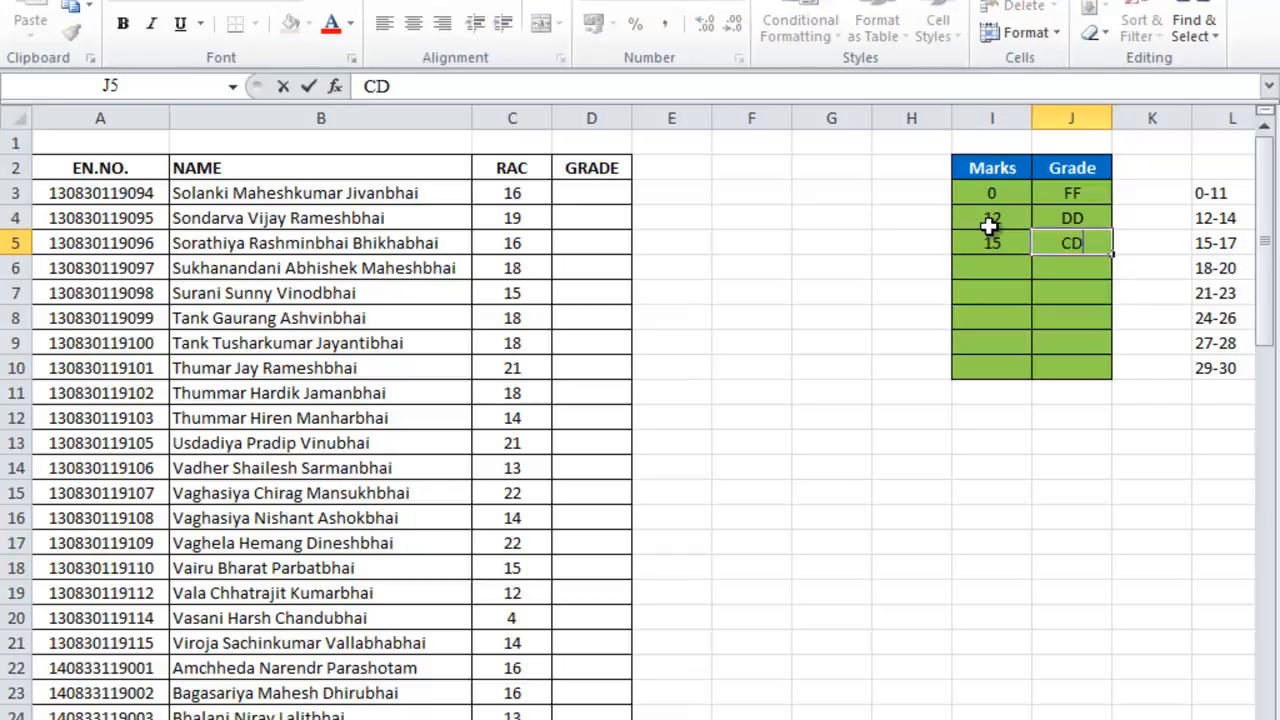
{"action": "key", "text": "Return"}
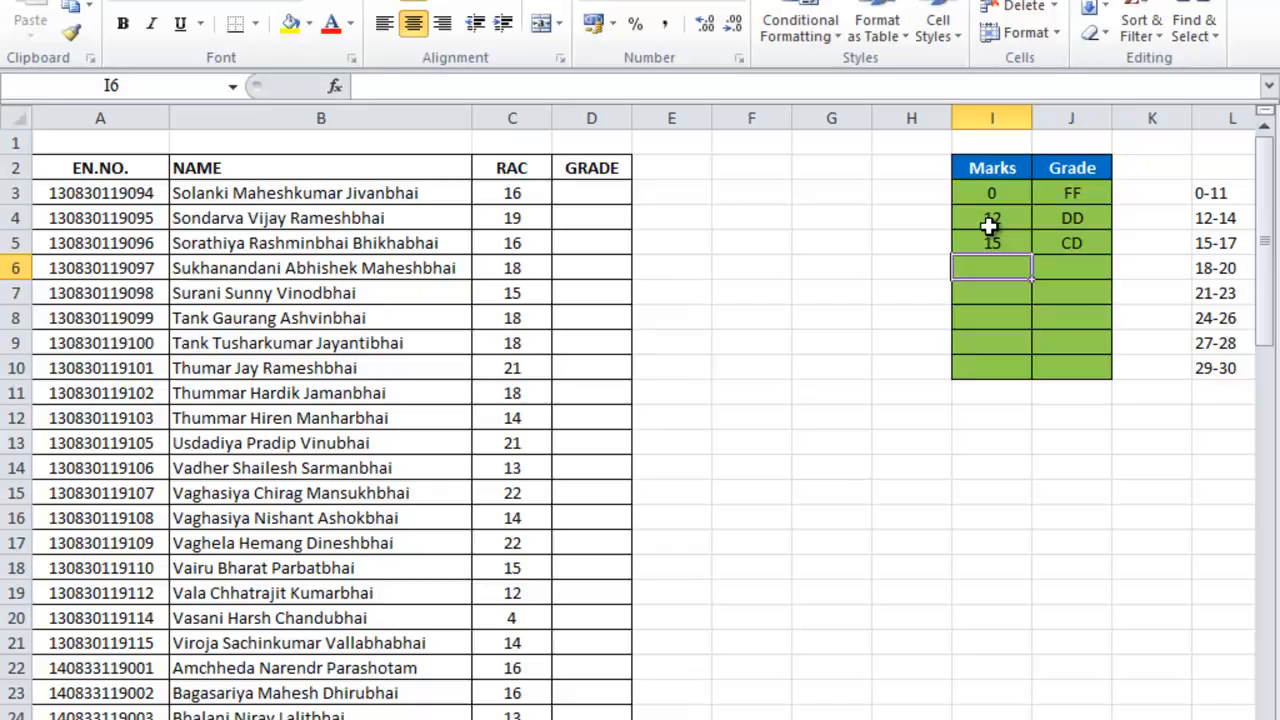
- Continue the Marks and Grade table with 18 and CC in row 6, 21 and BC in row 7
{"action": "type", "text": "18"}
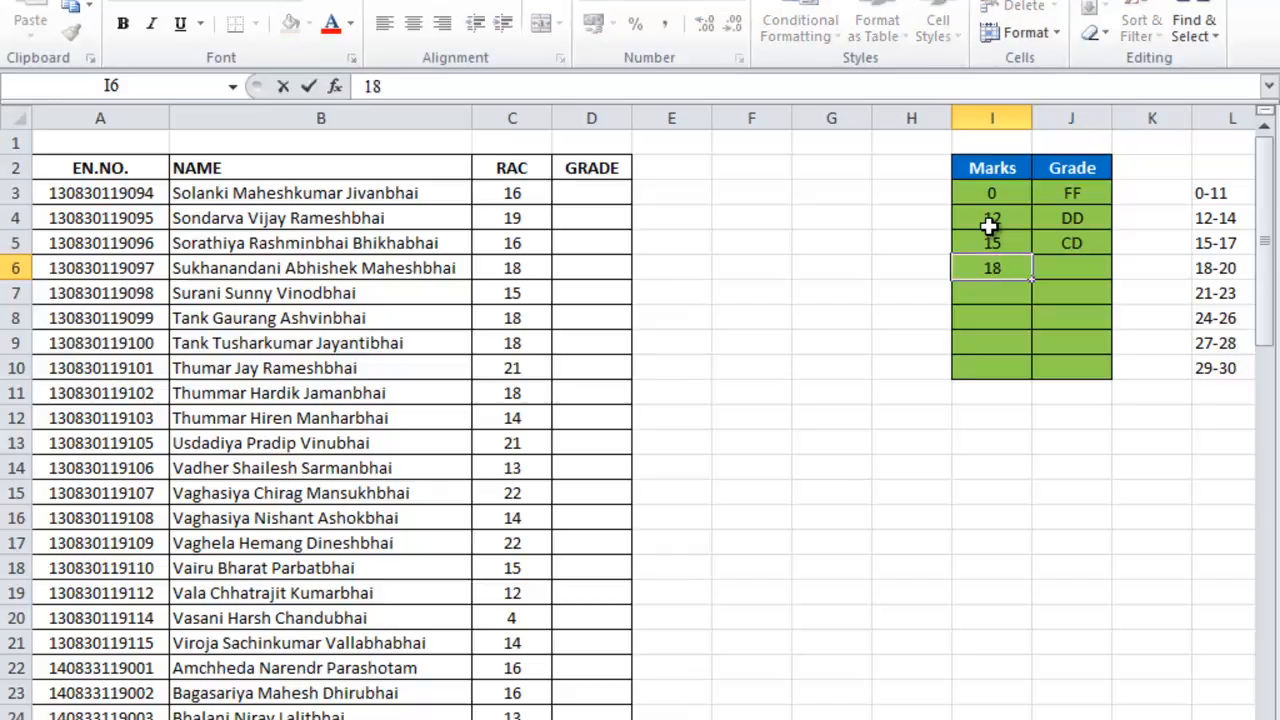
{"action": "key", "text": "Tab"}
{"action": "type", "text": "CC"}
{"action": "key", "text": "Return"}
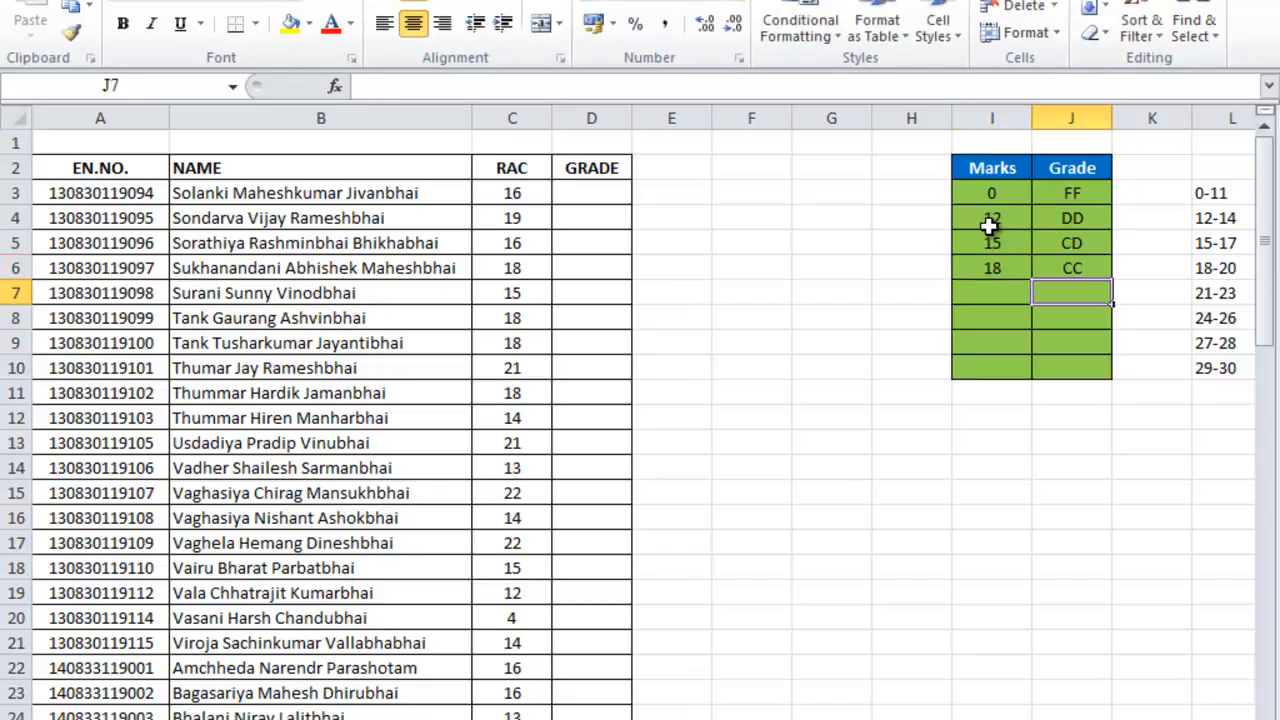
{"action": "type", "text": "21"}
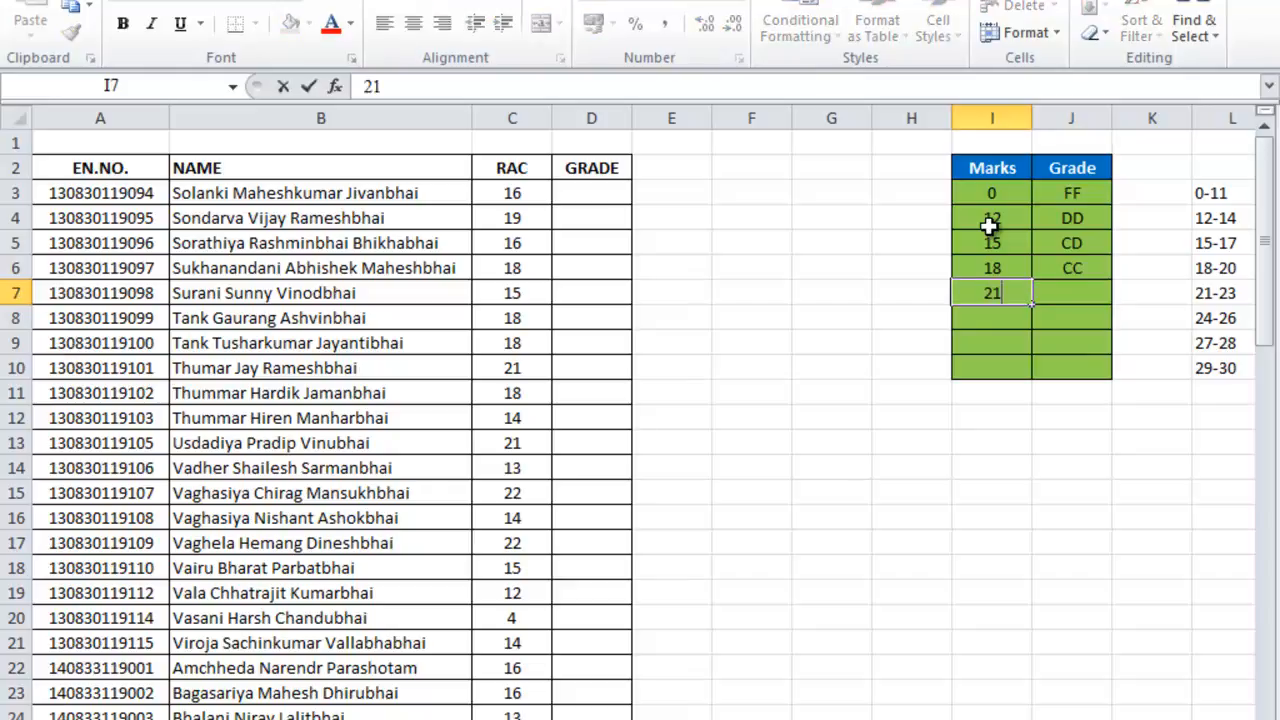
{"action": "key", "text": "Tab"}
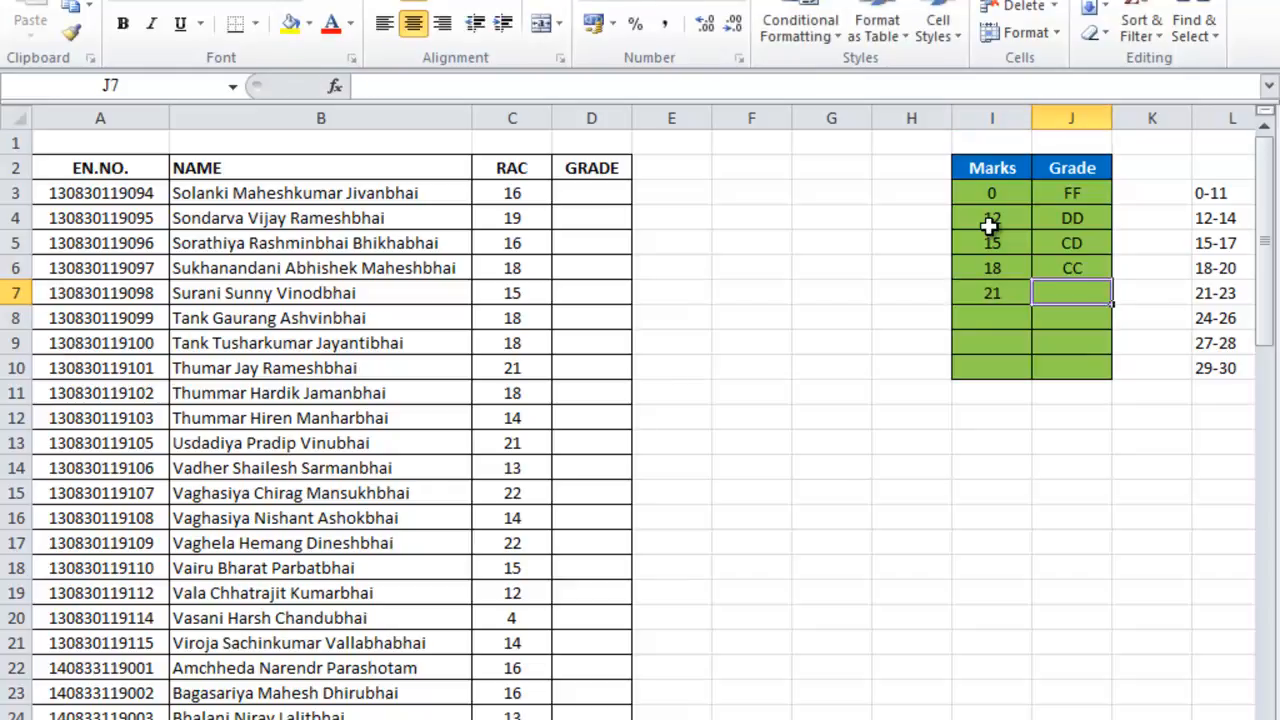
{"action": "type", "text": "BC"}
{"action": "key", "text": "Return"}
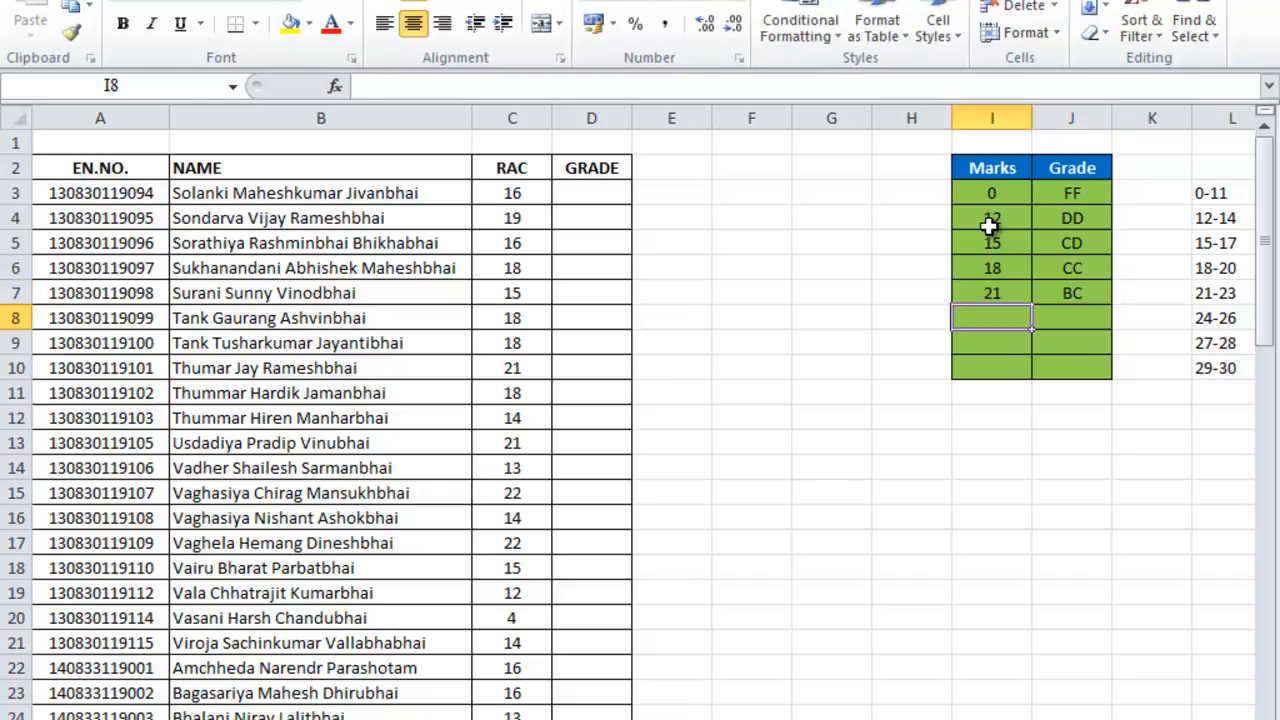
- Add 24 and BB in row 8 and 27 and AB in row 9 of the Marks and Grade table
{"action": "type", "text": "24"}
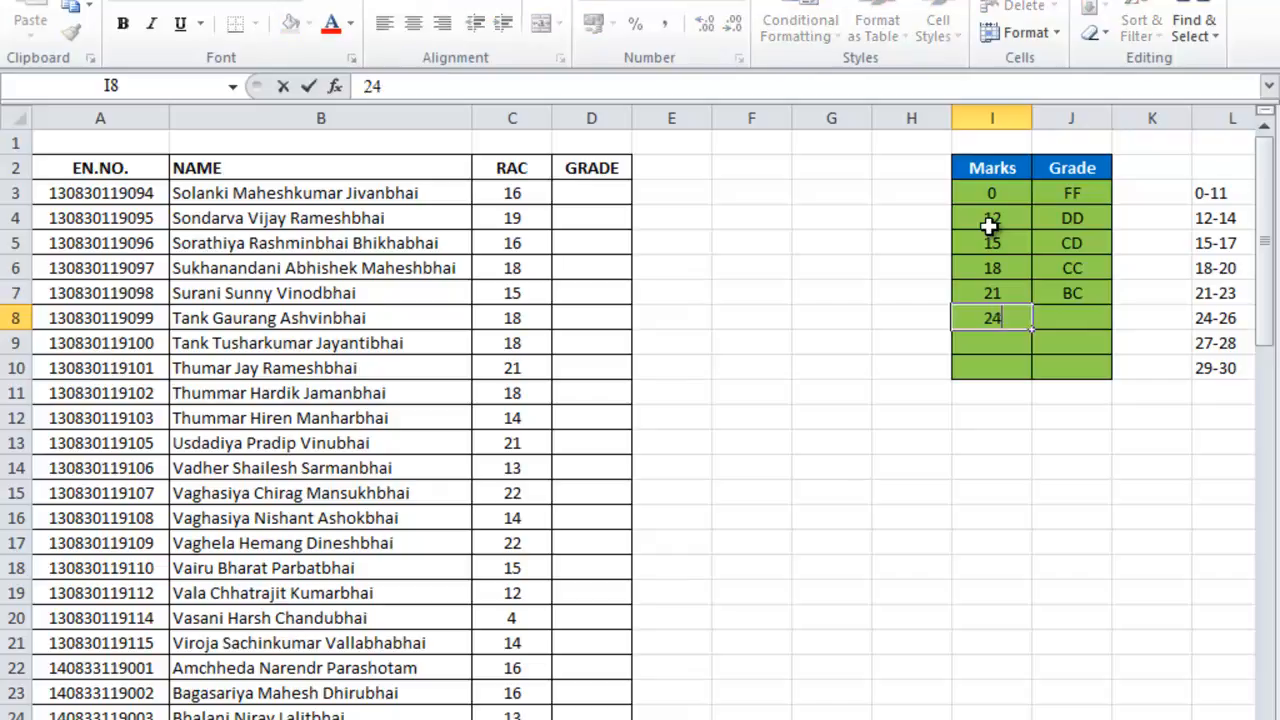
{"action": "key", "text": "Tab"}
{"action": "type", "text": "BB"}
{"action": "key", "text": "Return"}
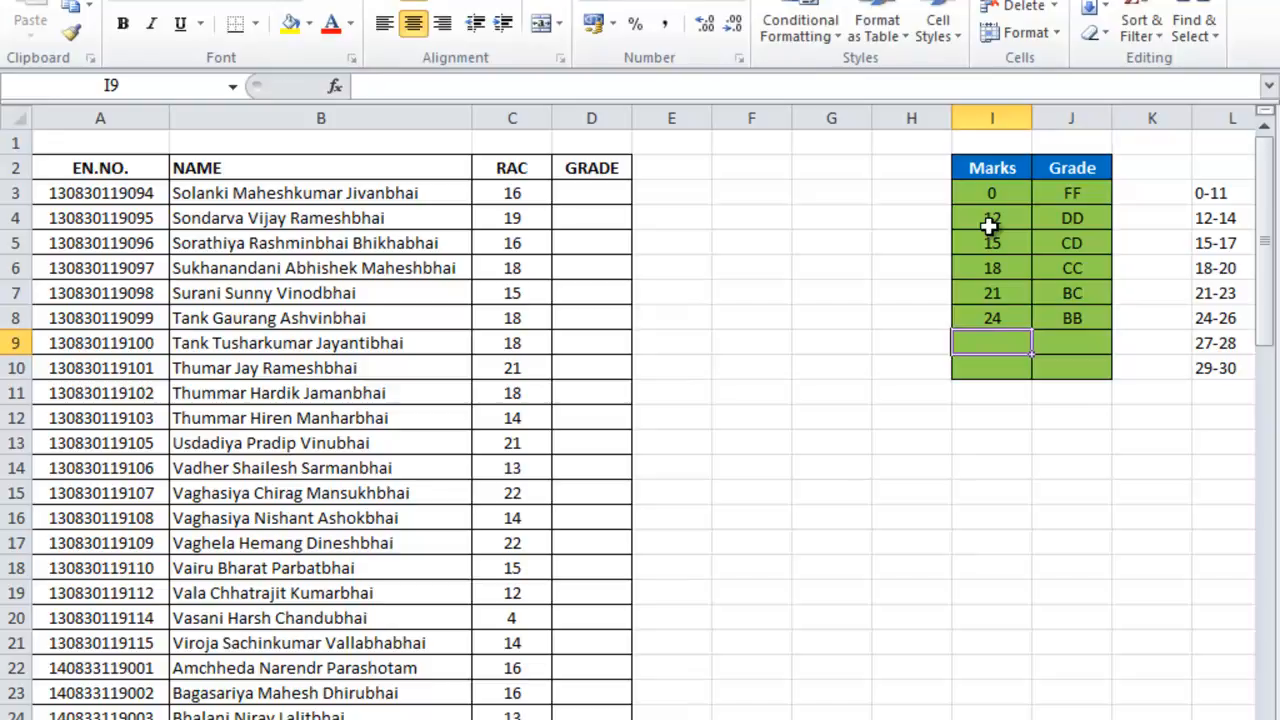
{"action": "type", "text": "27"}
{"action": "key", "text": "Tab"}
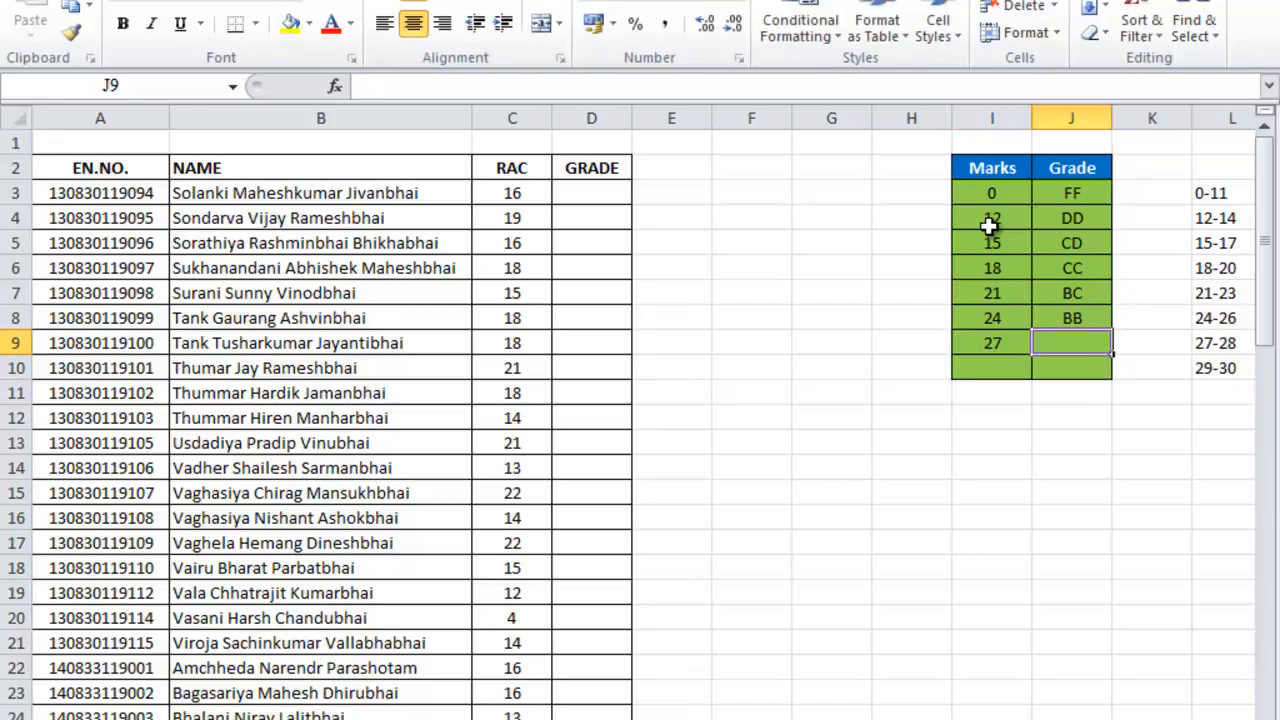
{"action": "type", "text": "AB"}
{"action": "key", "text": "Return"}
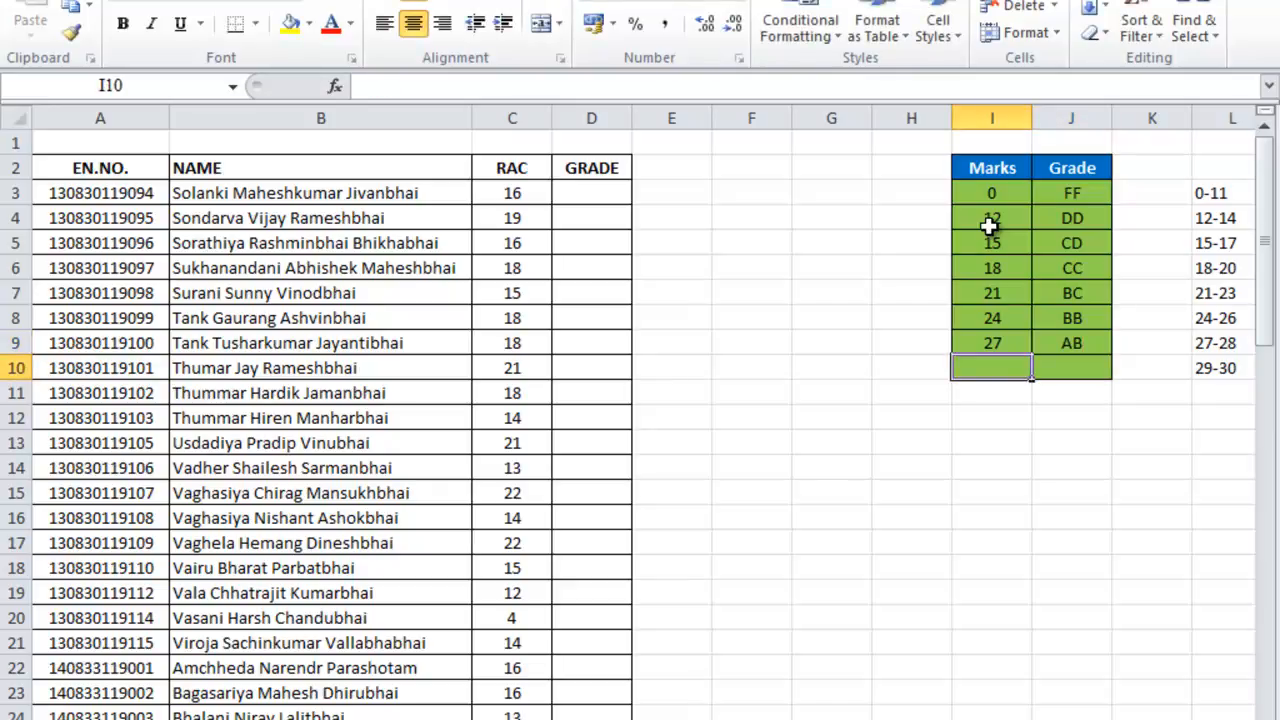
- Complete the last row of the Marks and Grade table with 29 in I10 and AA in J10
{"action": "type", "text": "29"}
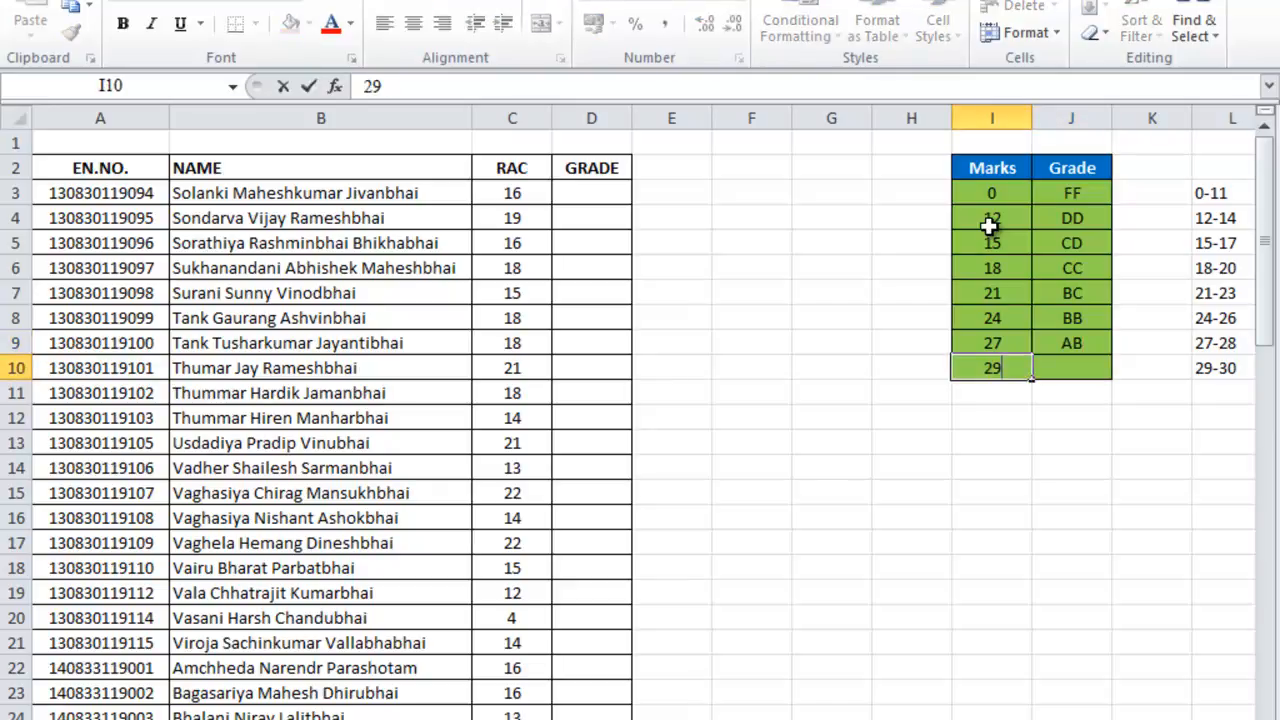
{"action": "key", "text": "Tab"}
{"action": "type", "text": "A"}
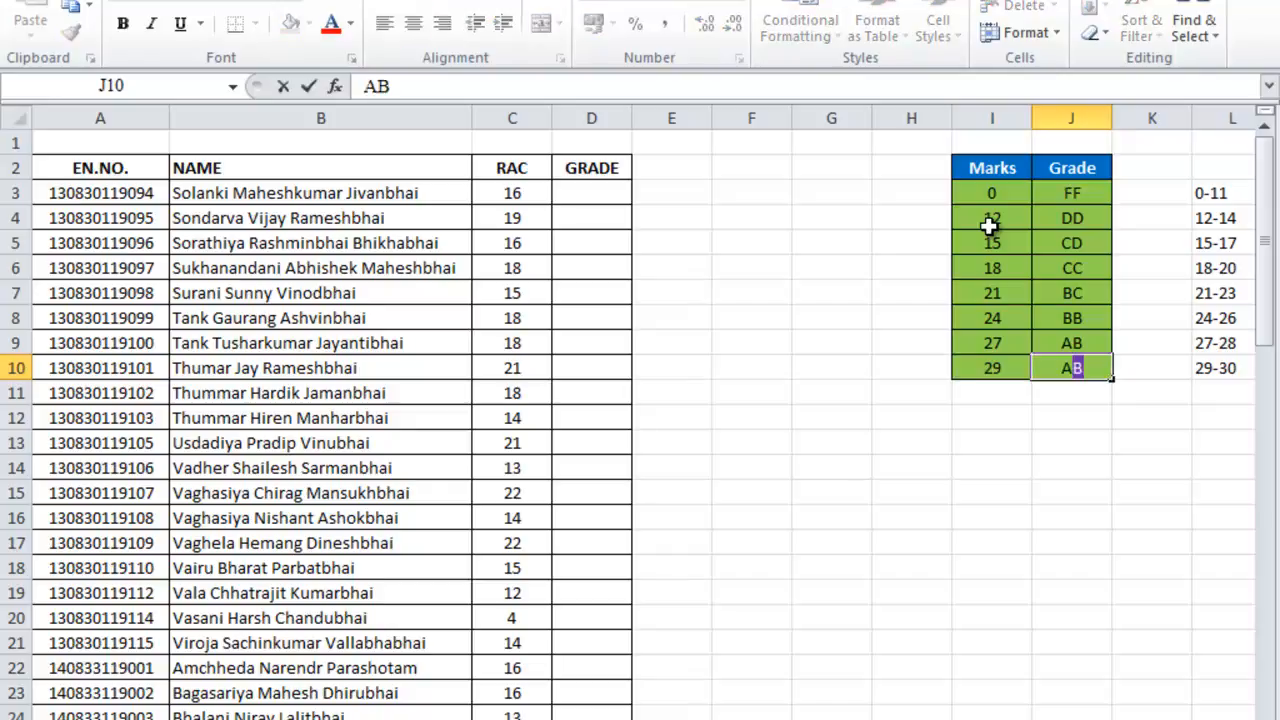
{"action": "type", "text": "A"}
{"action": "key", "text": "Return"}
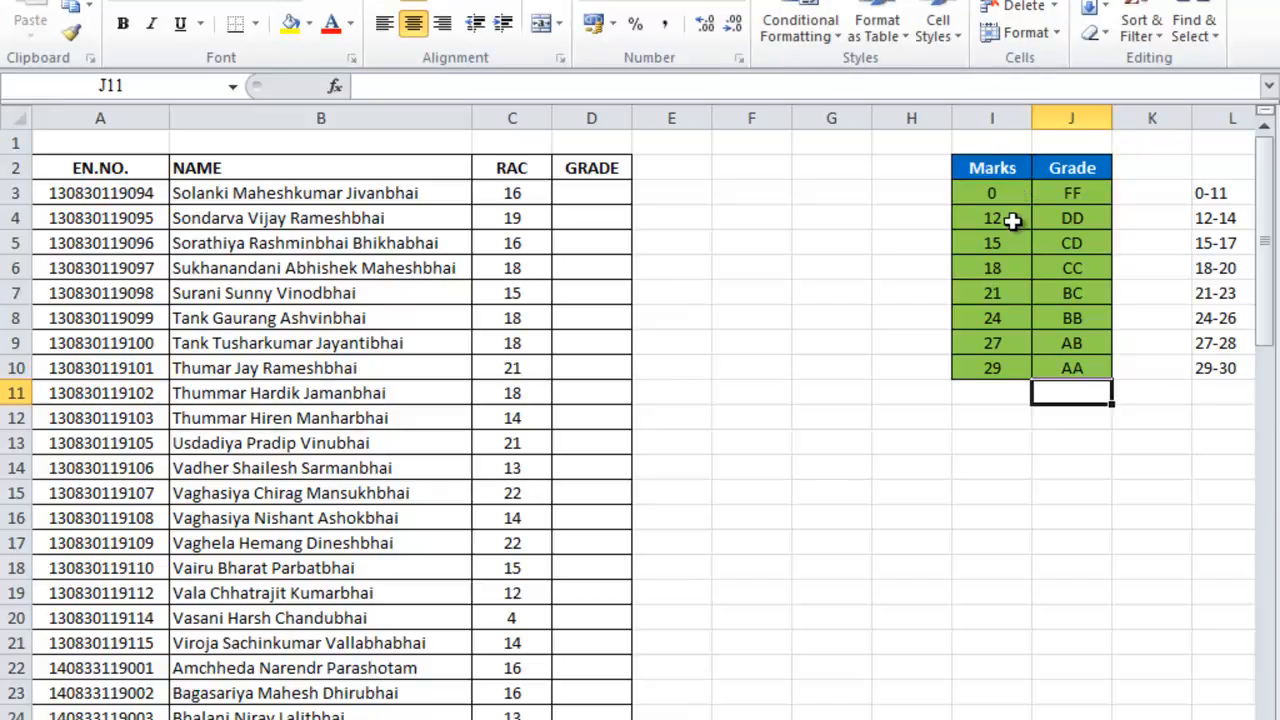
- Review the lower mark limits in I3:I10 against their corresponding grades in J3:J10
{"action": "left_click", "coordinate": [1100, 197]}
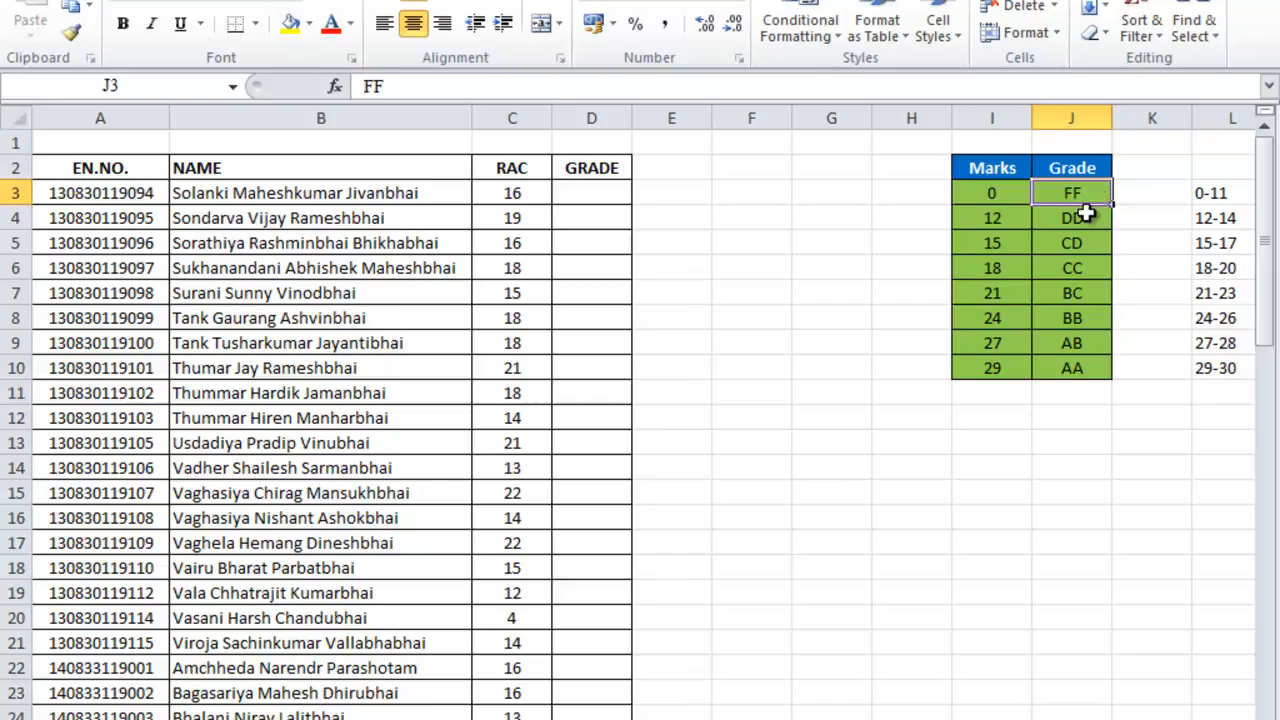
{"action": "left_click", "coordinate": [1012, 222]}
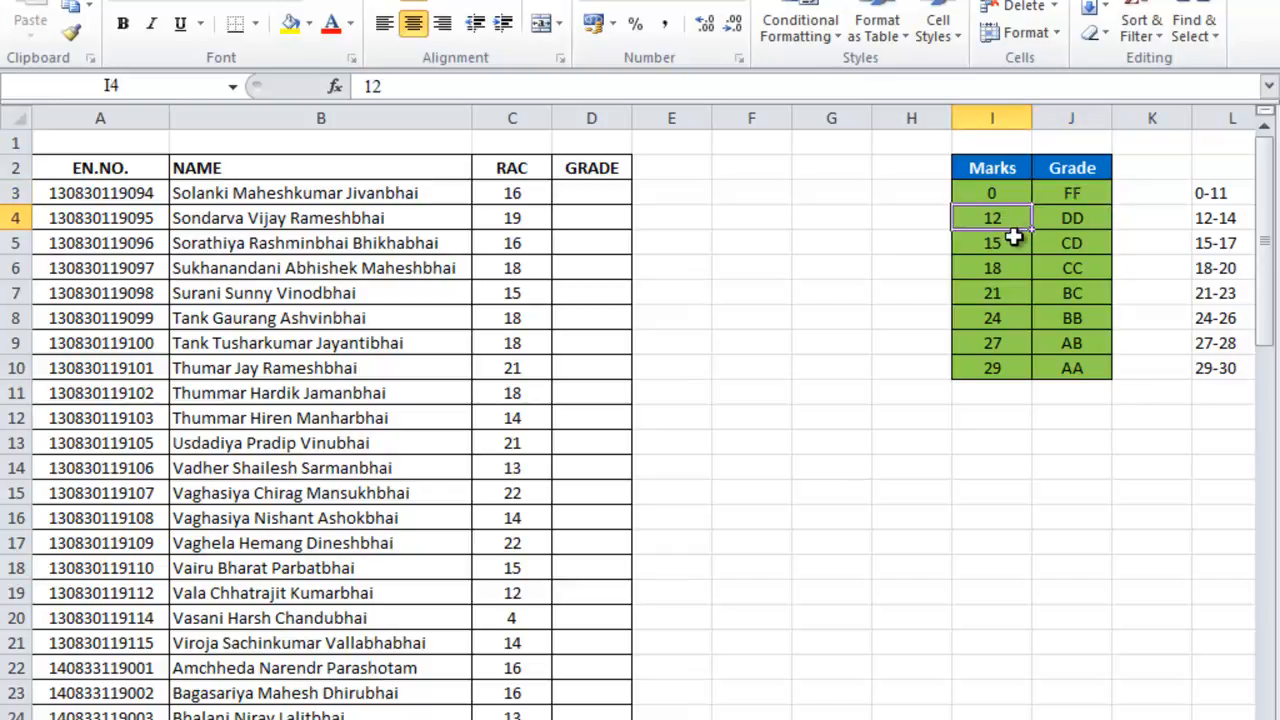
{"action": "left_click", "coordinate": [1096, 227]}
{"action": "left_click", "coordinate": [1098, 243]}
{"action": "left_click", "coordinate": [1099, 271]}
{"action": "left_click", "coordinate": [1093, 320]}
{"action": "left_click", "coordinate": [1089, 346]}
{"action": "left_click", "coordinate": [1088, 385]}
{"action": "left_click", "coordinate": [1066, 198]}
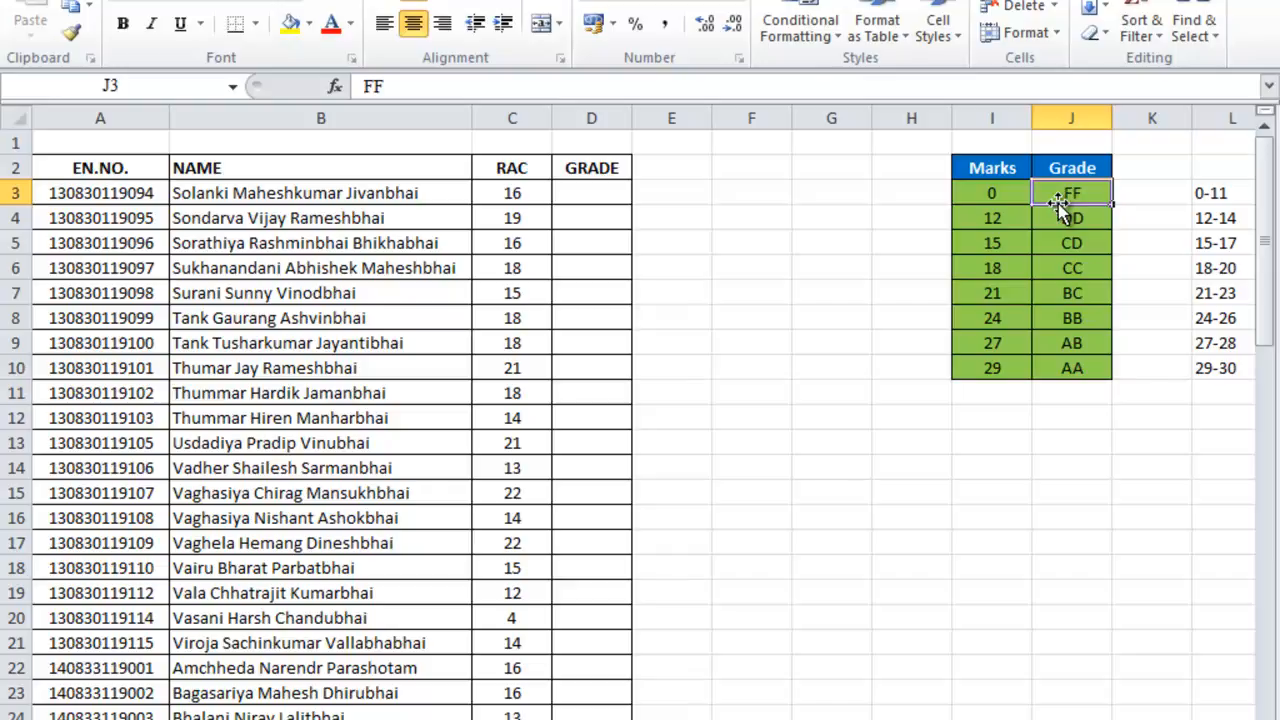
{"action": "left_click_drag", "start_coordinate": [980, 193], "coordinate": [981, 362]}
{"action": "left_click_drag", "start_coordinate": [1087, 193], "coordinate": [1071, 368]}
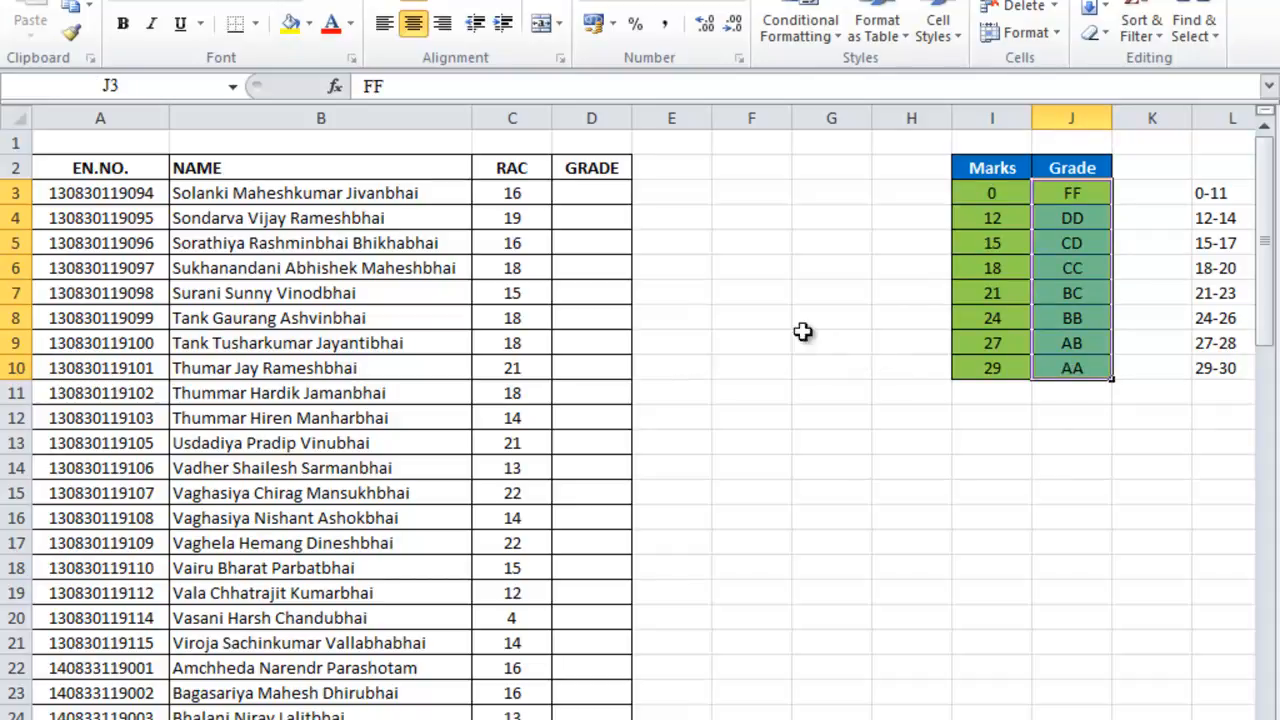
- Start a VLOOKUP in D3 with its function arguments open and use the RAC mark in C3 as the lookup value
{"action": "left_click", "coordinate": [600, 200]}
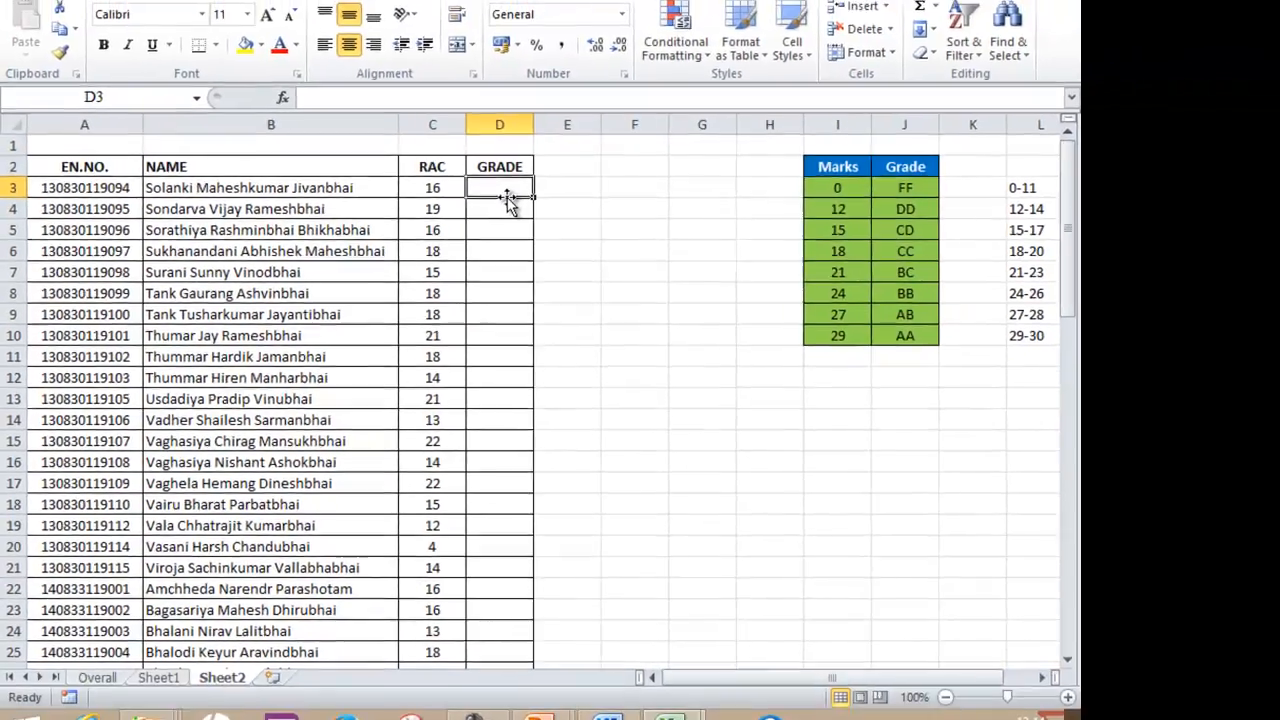
{"action": "type", "text": "=VLOO"}
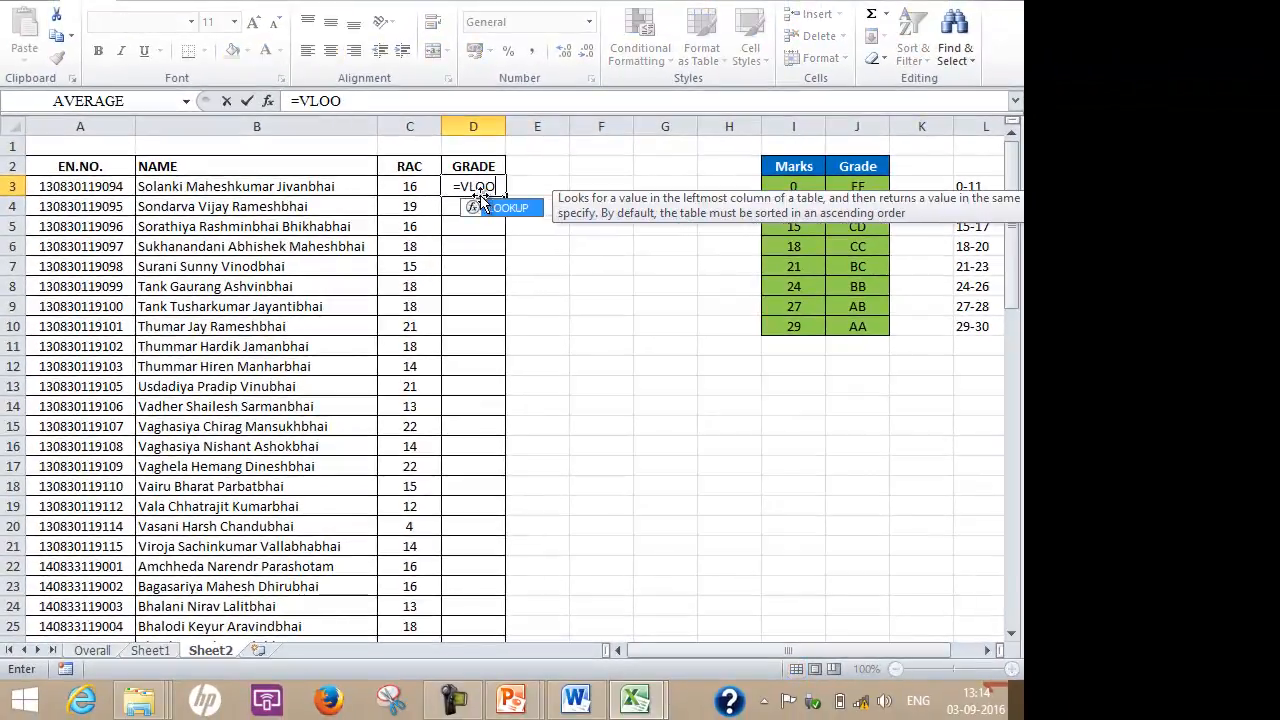
{"action": "type", "text": "KUP("}
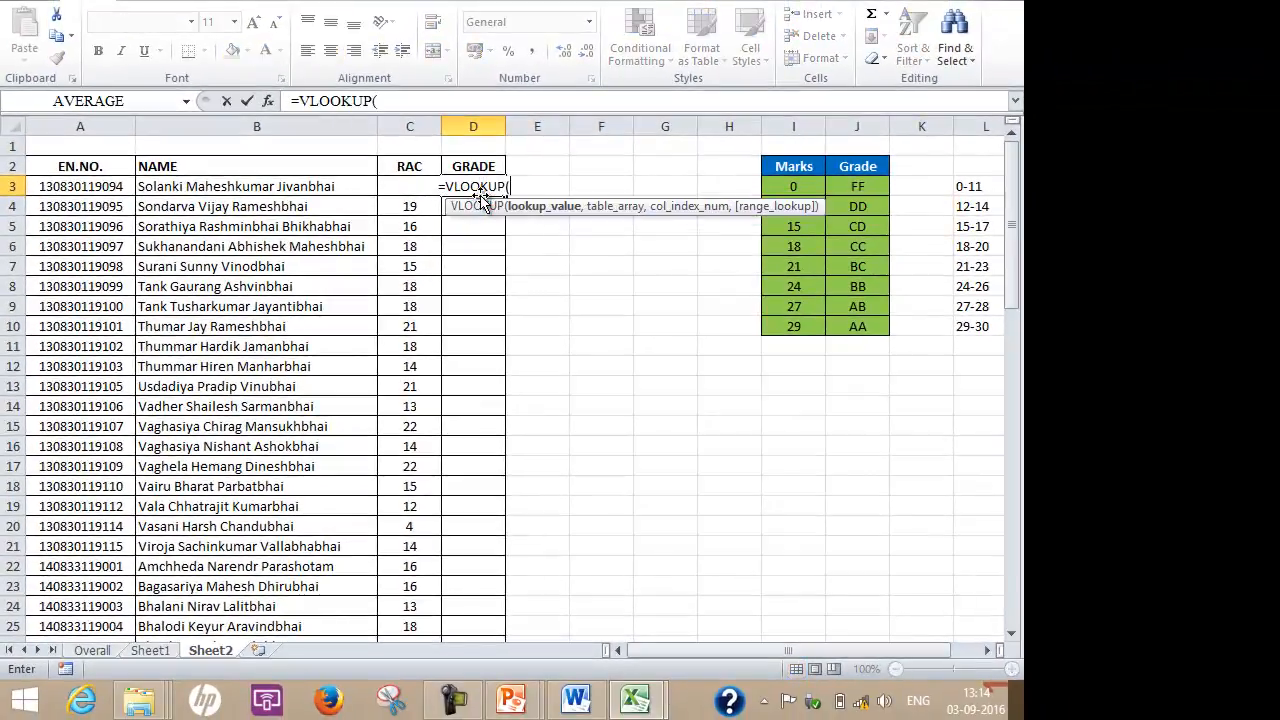
{"action": "key", "text": "ctrl+a"}
{"action": "left_click_drag", "start_coordinate": [681, 362], "coordinate": [454, 314]}
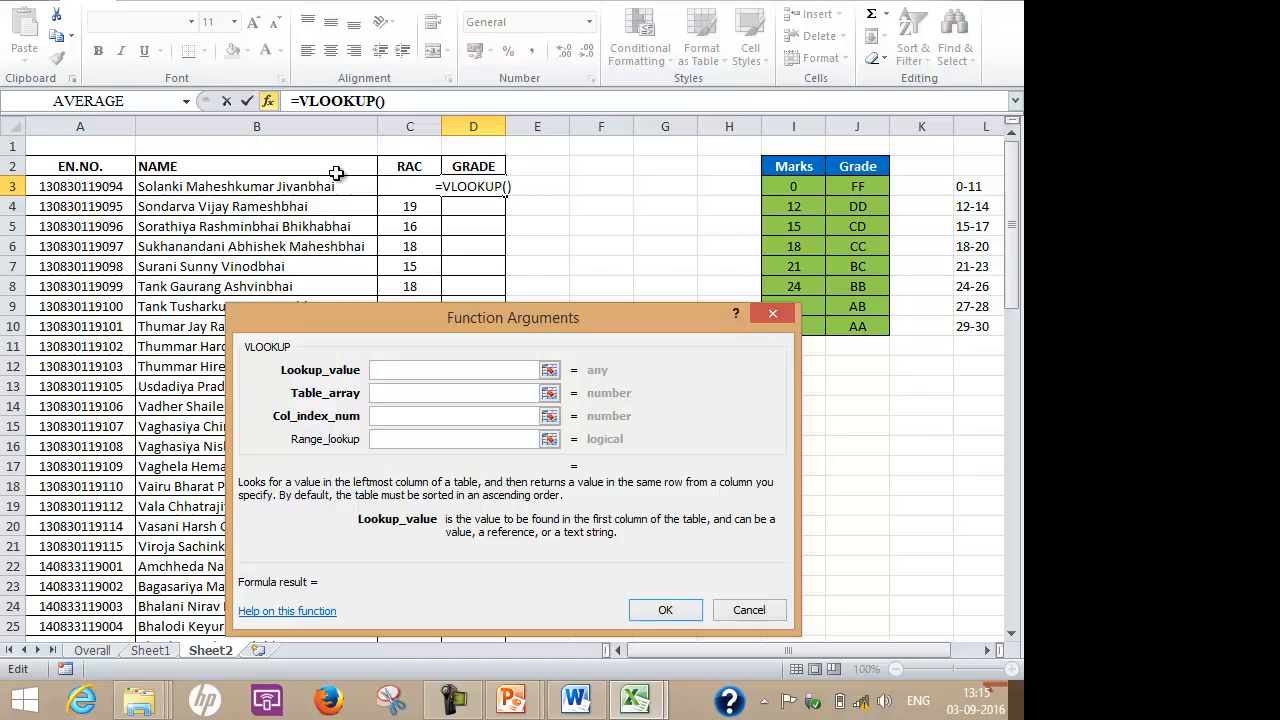
{"action": "left_click", "coordinate": [410, 190]}
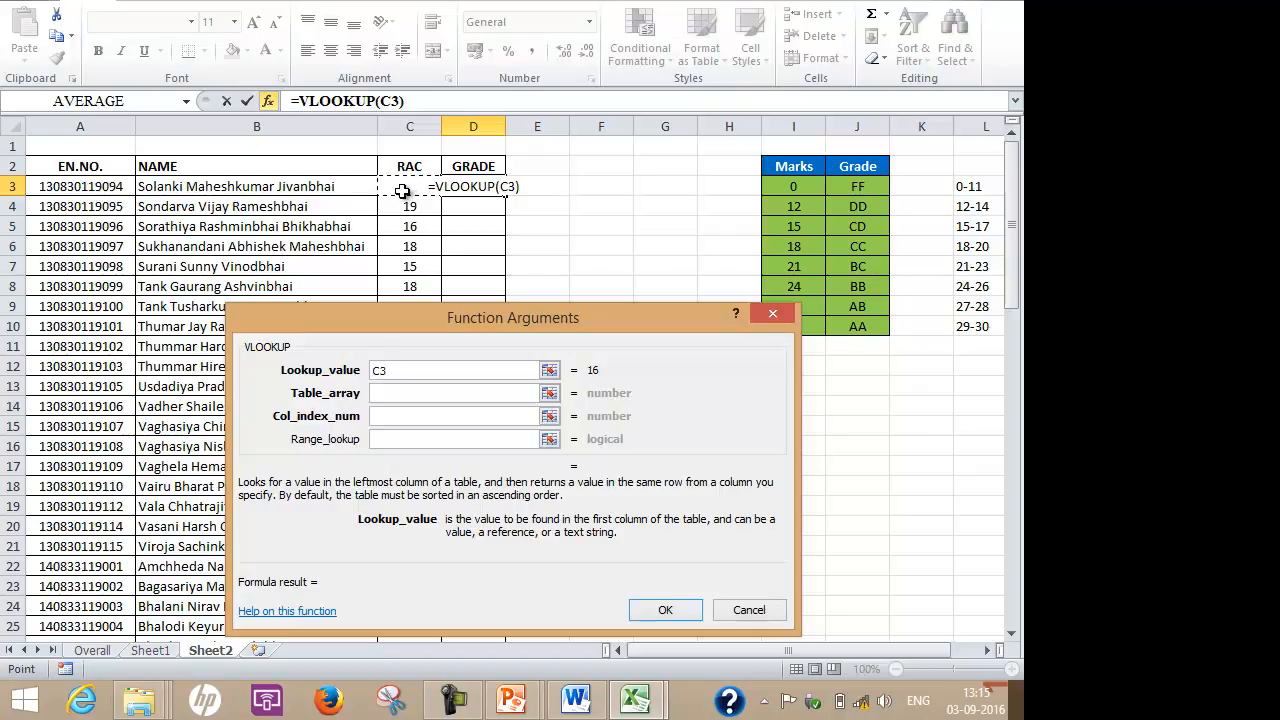
- Set the lookup's table array to the Marks and Grade range as the absolute reference $I$3:$J$10
{"action": "left_click", "coordinate": [383, 395]}
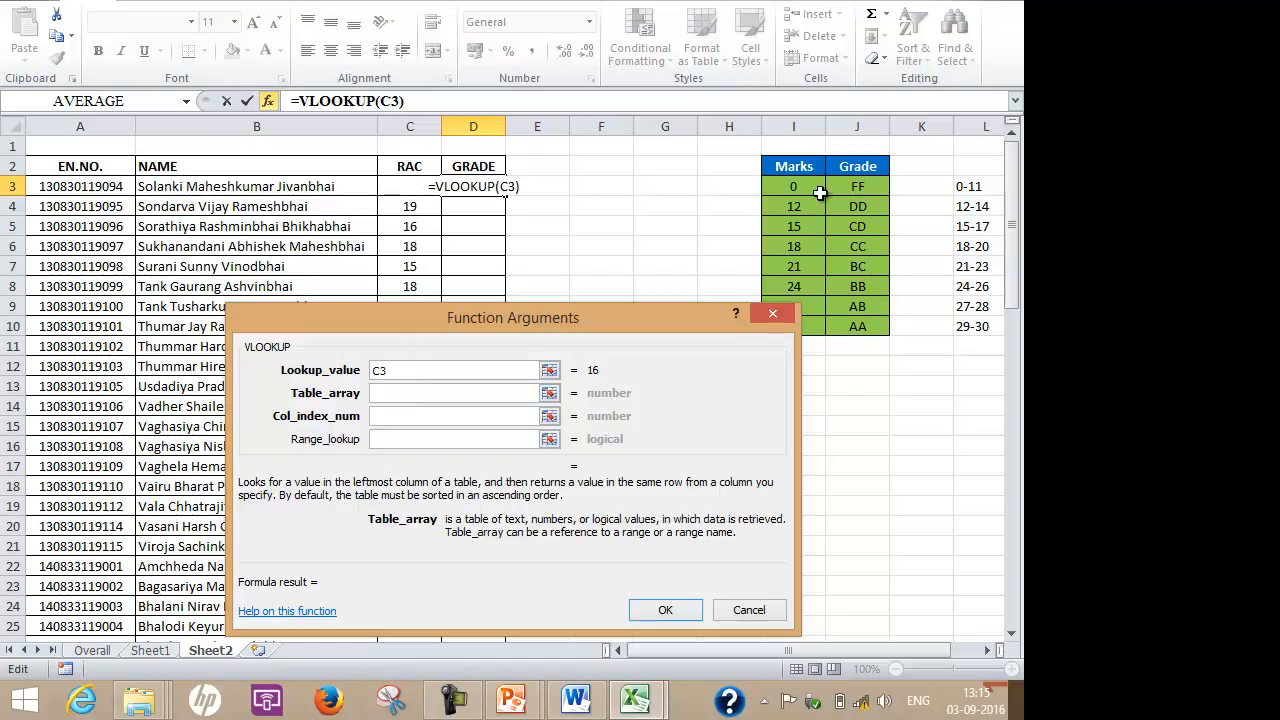
{"action": "left_click_drag", "start_coordinate": [797, 189], "coordinate": [855, 325]}
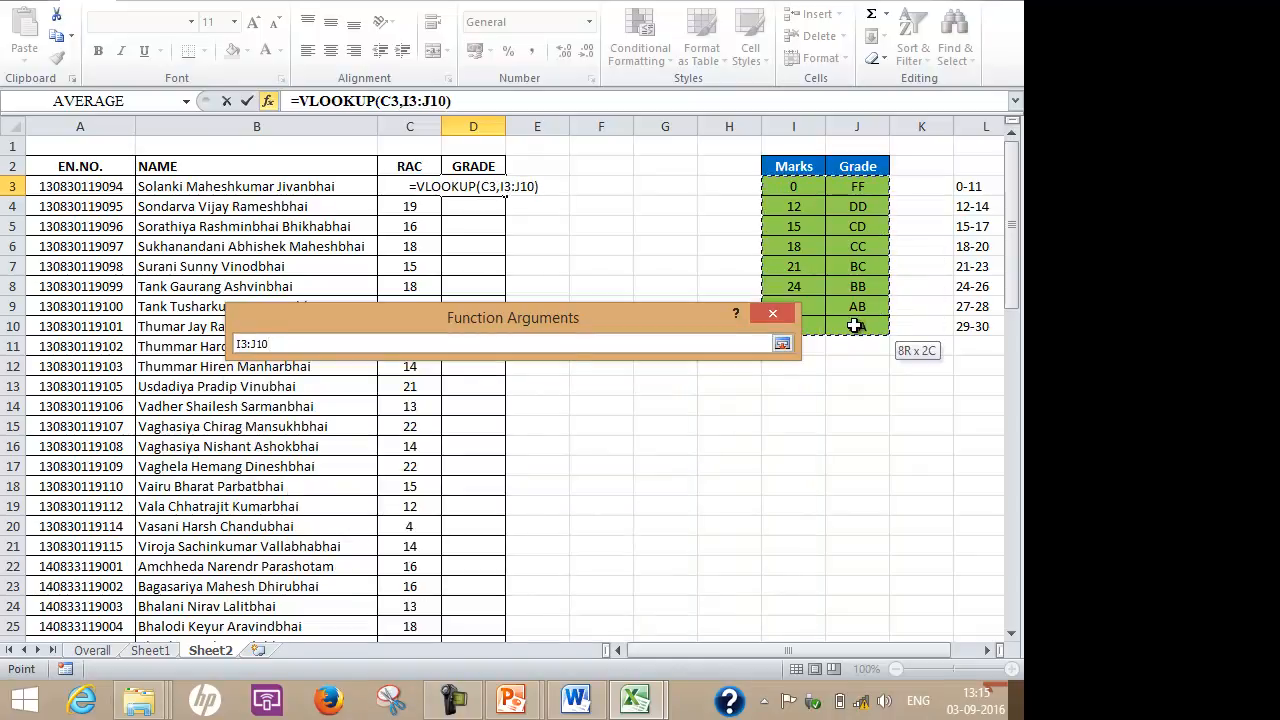
{"action": "left_click_drag", "start_coordinate": [855, 325], "coordinate": [815, 330]}
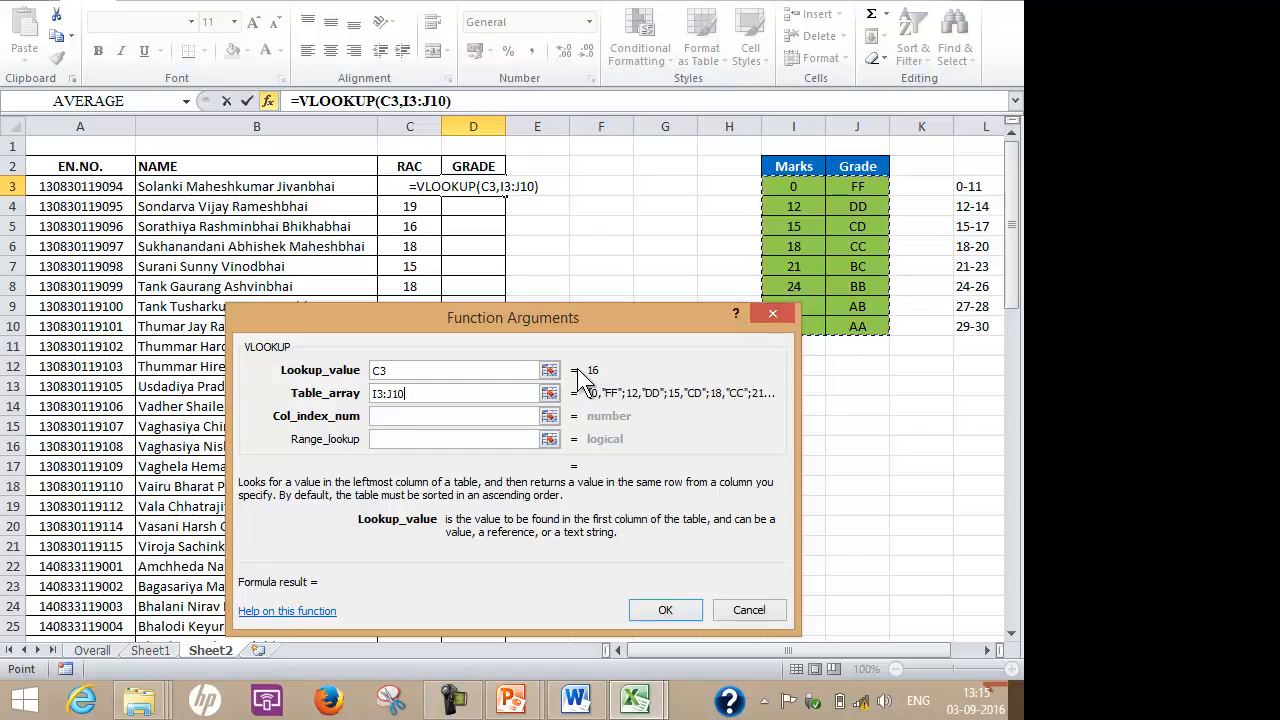
{"action": "key", "text": "F4"}
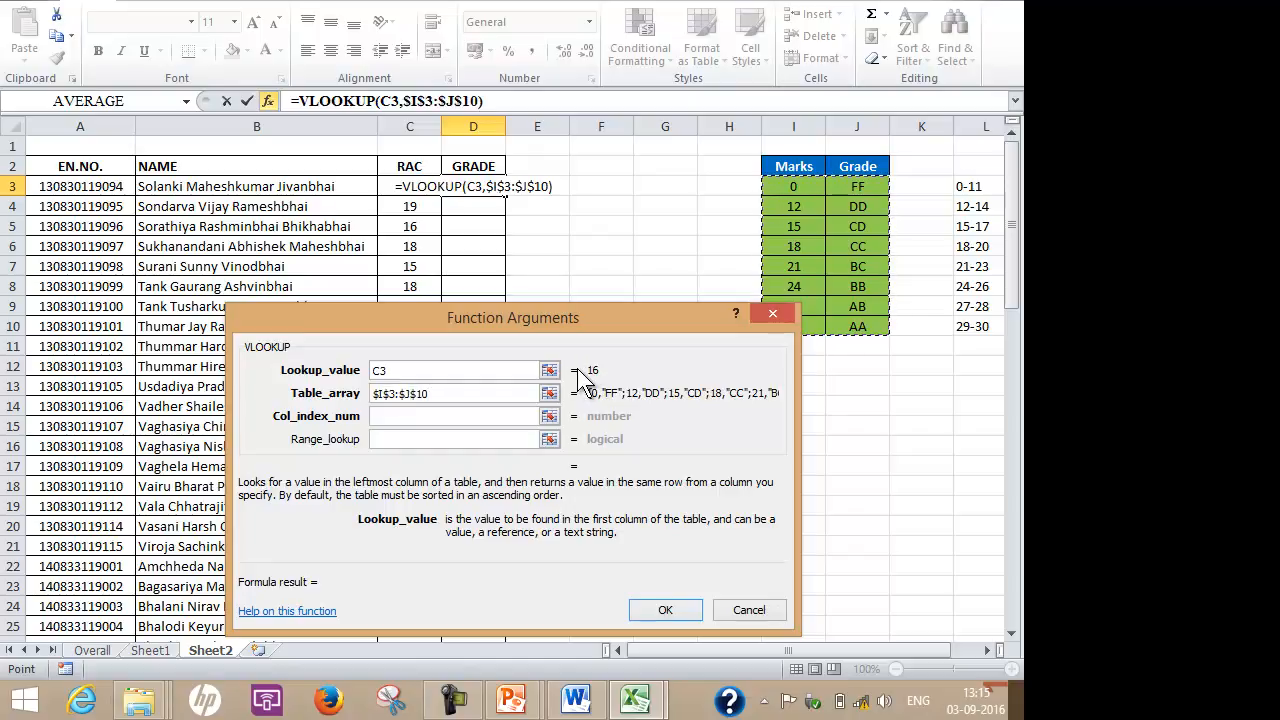
- Set the column index to 2 and the range lookup to TRUE, and enter the finished VLOOKUP in D3
{"action": "left_click", "coordinate": [390, 415]}
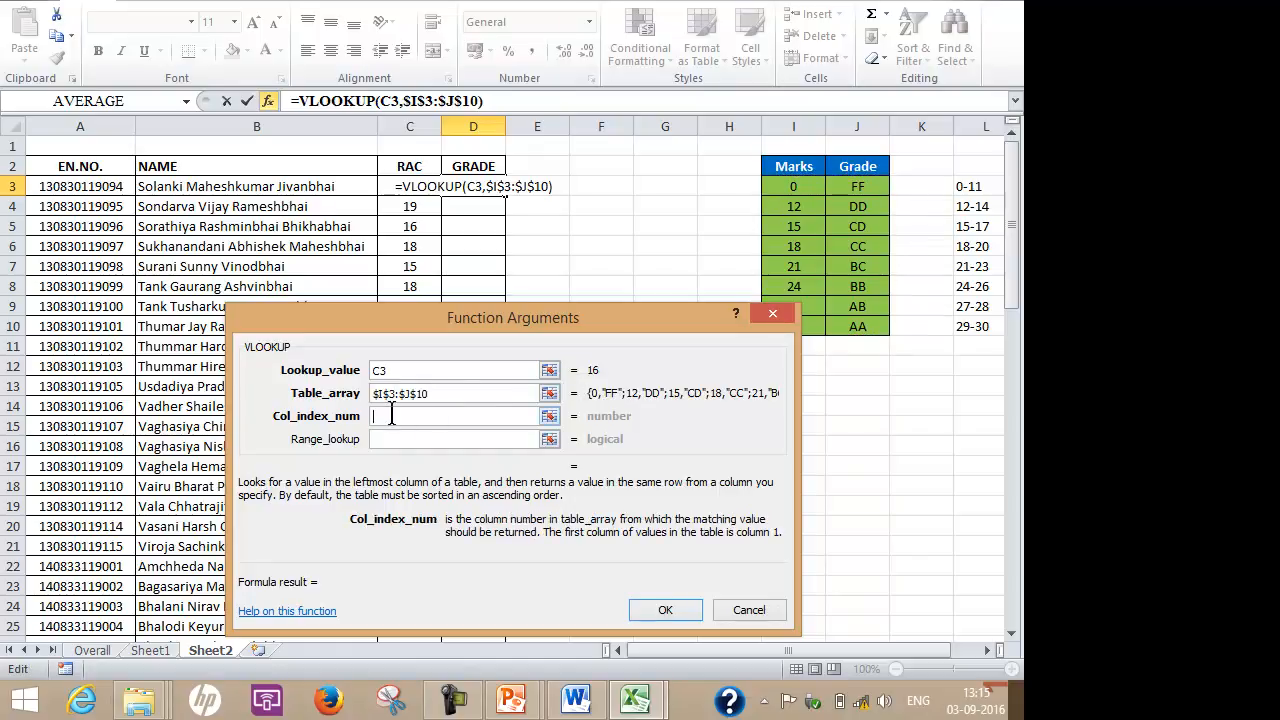
{"action": "type", "text": "2"}
{"action": "left_click", "coordinate": [405, 438]}
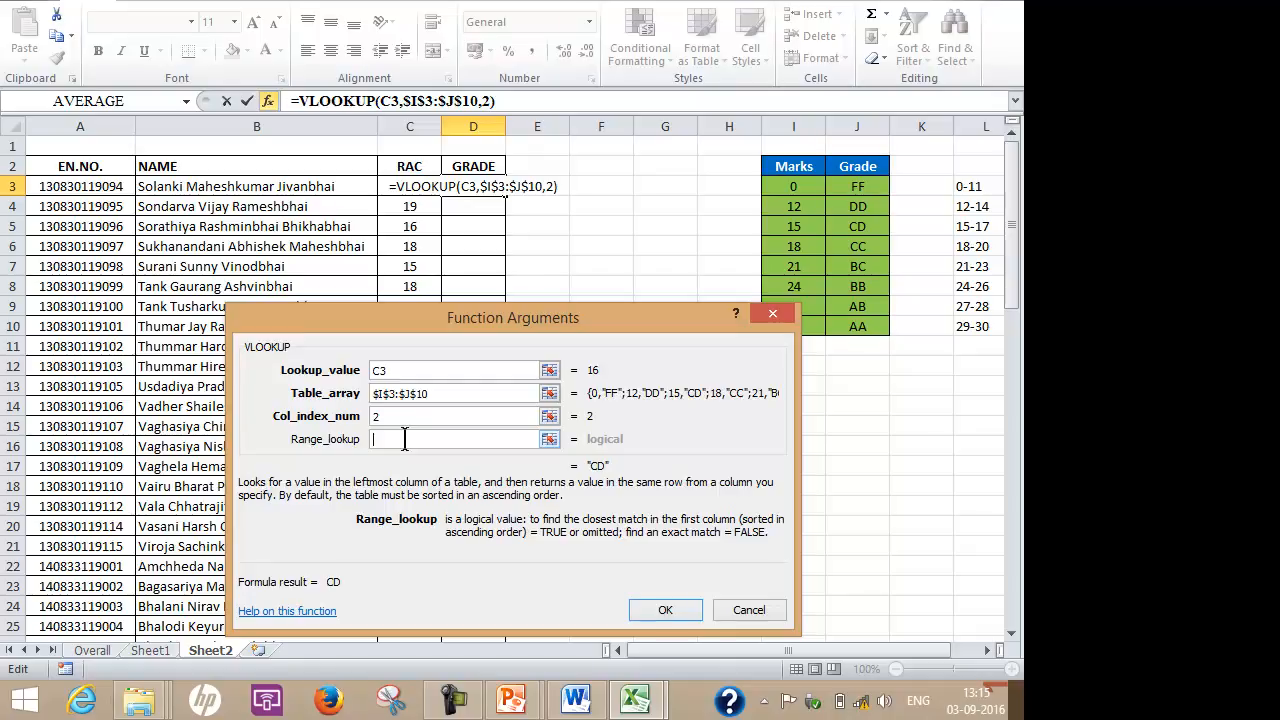
{"action": "type", "text": "TRUE"}
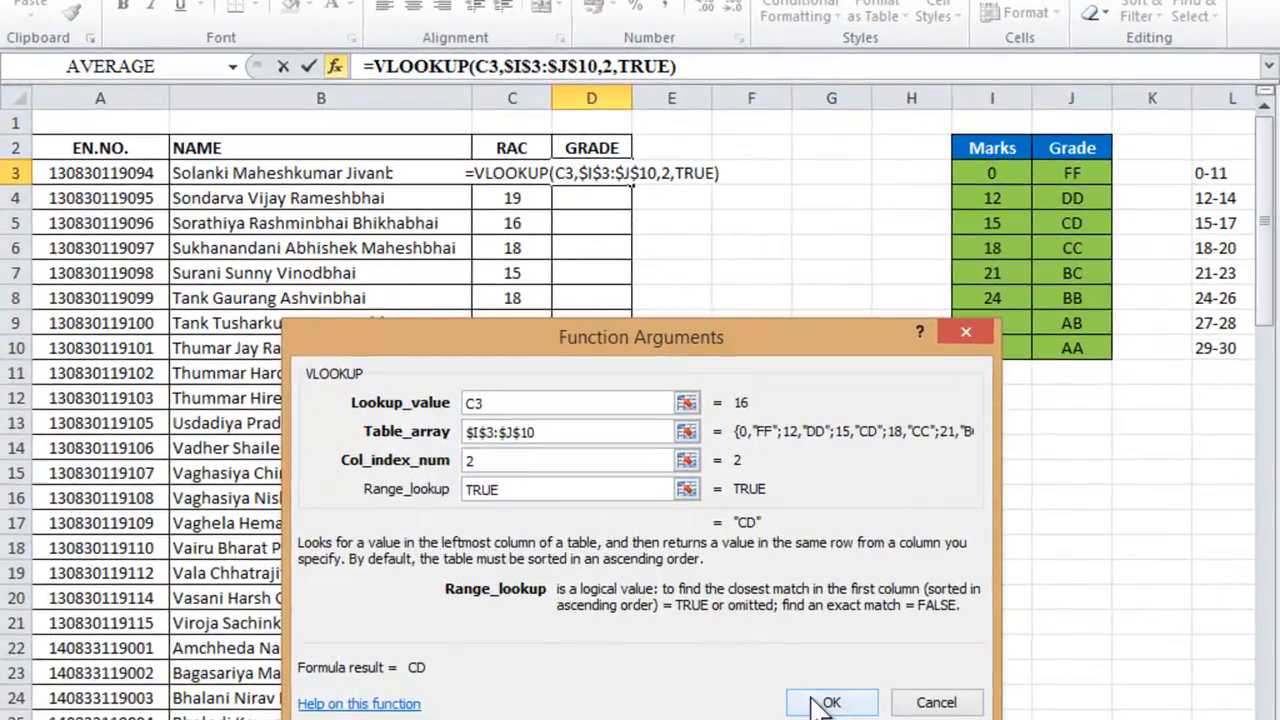
{"action": "left_click", "coordinate": [826, 703]}
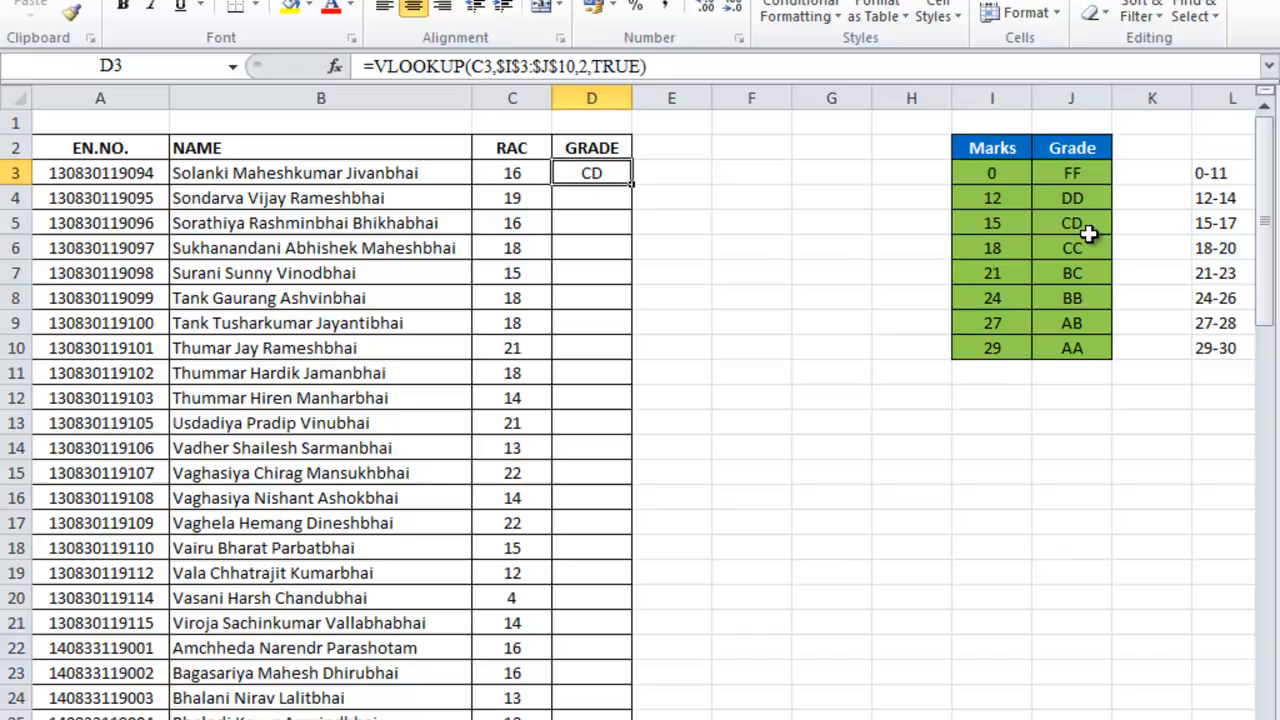
- Fill the grade lookup from D3 down the GRADE column for all students and check the assigned grades
{"action": "double_click", "coordinate": [631, 185]}
{"action": "scroll", "coordinate": [631, 185], "scroll_direction": "down", "scroll_amount": 20}
{"action": "scroll", "coordinate": [631, 185], "scroll_direction": "up", "scroll_amount": 20}
{"action": "scroll", "coordinate": [631, 190], "scroll_direction": "down", "scroll_amount": 7}
{"action": "scroll", "coordinate": [631, 190], "scroll_direction": "up", "scroll_amount": 7}
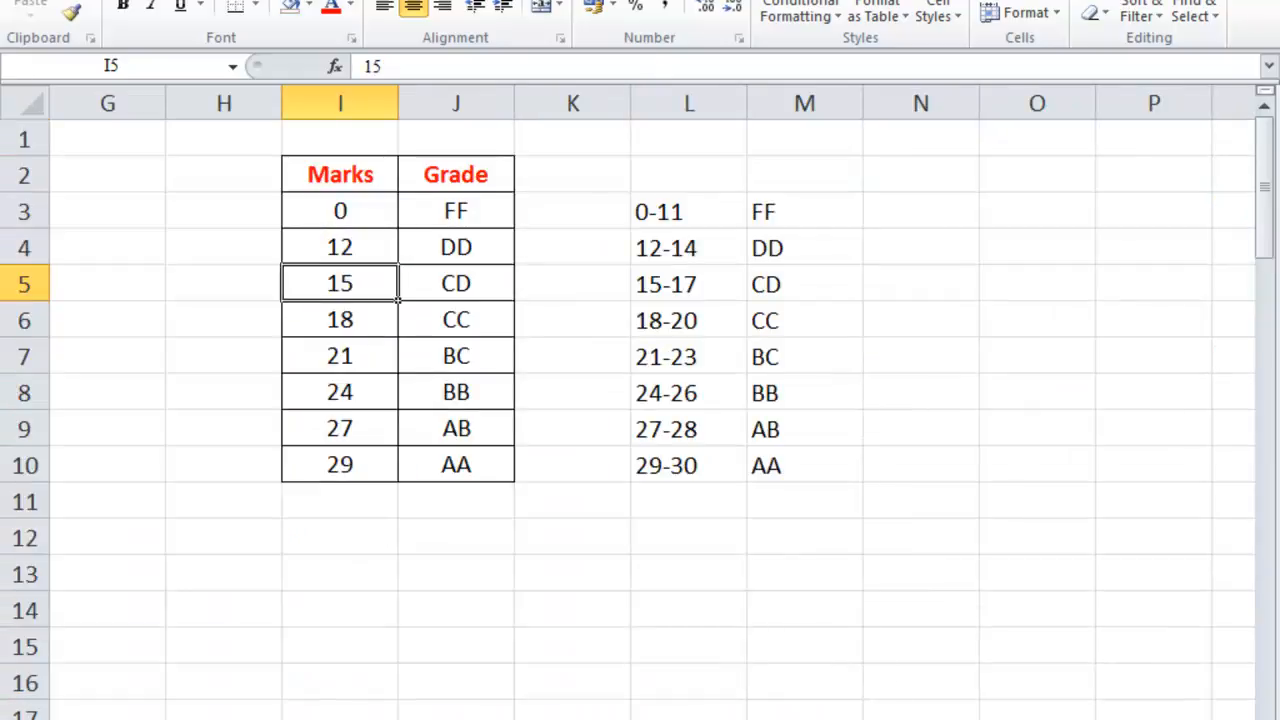
{"action": "left_click", "coordinate": [718, 710]}
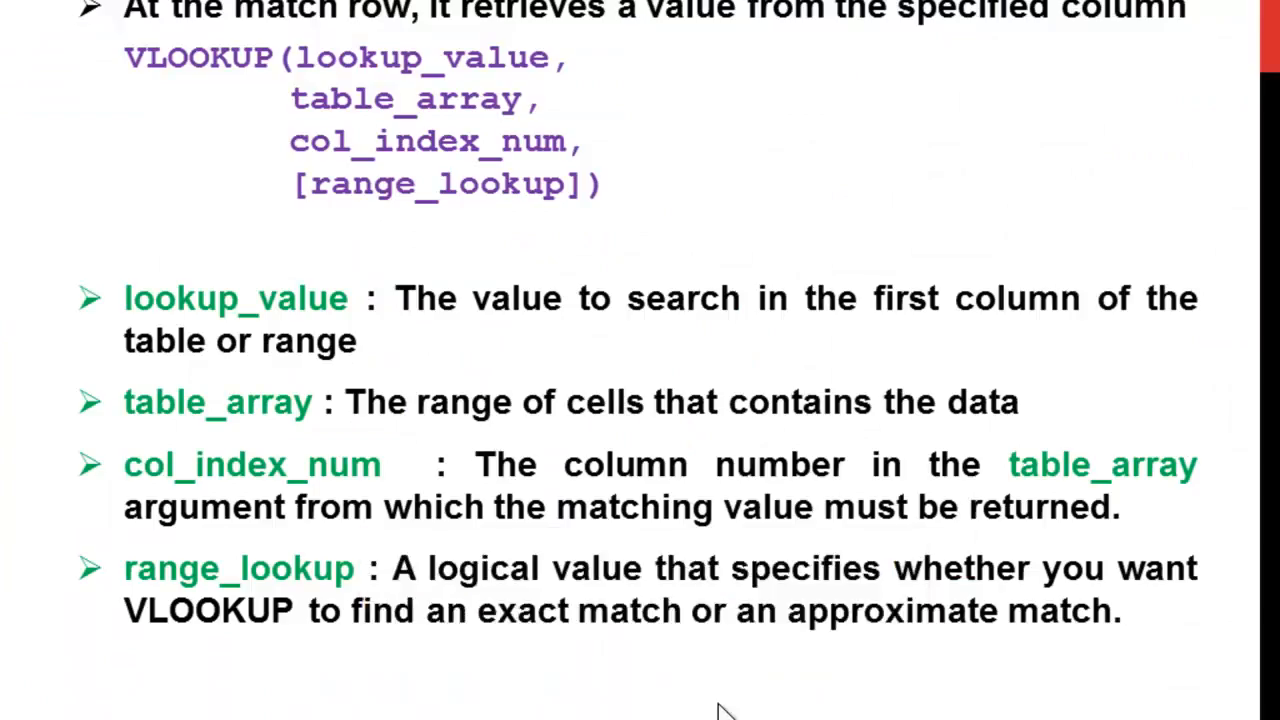
{"action": "left_click", "coordinate": [718, 710]}
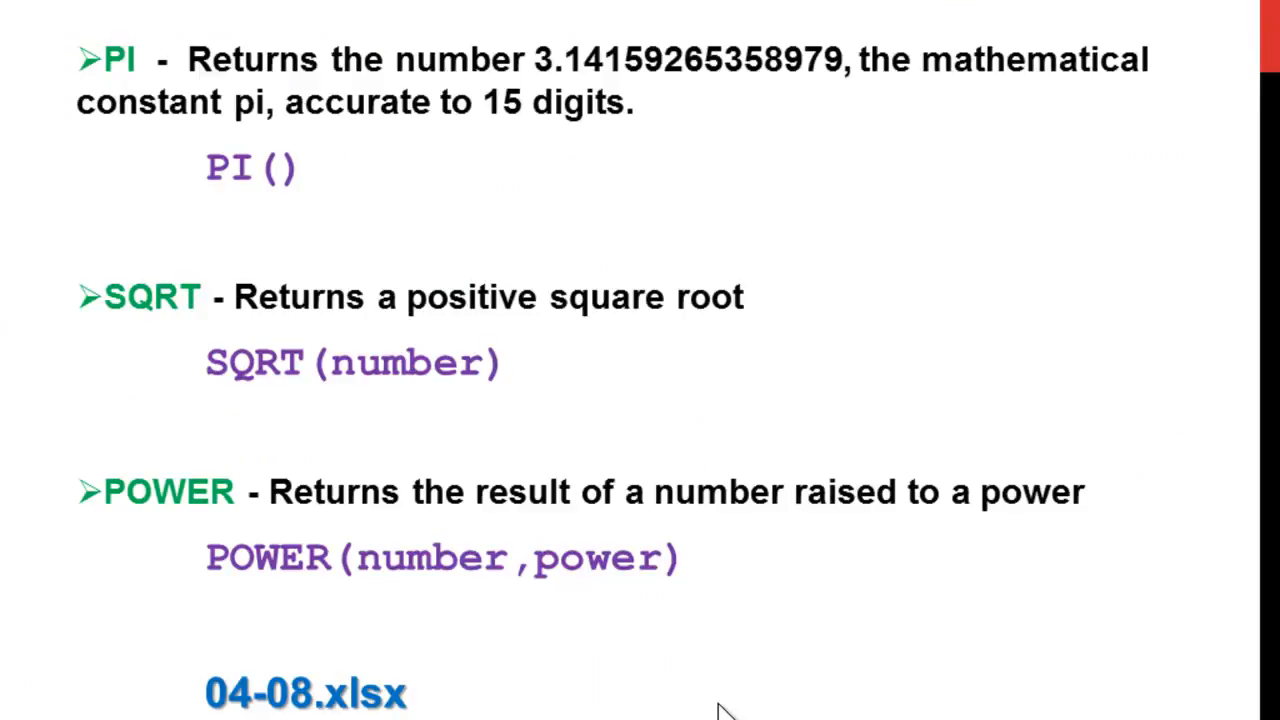
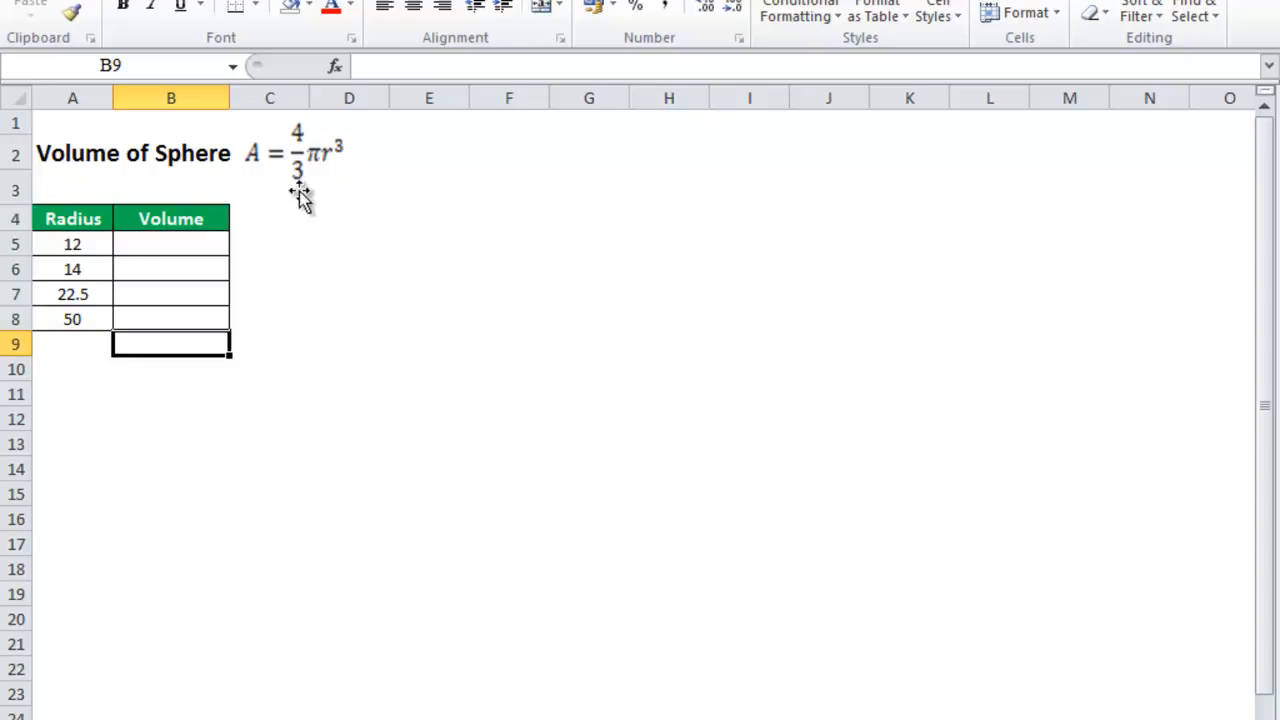
- Enter the sphere volume formula =(4/3)*PI()*POWER(A5,3) in B5 for the first radius
{"action": "left_click", "coordinate": [165, 244]}
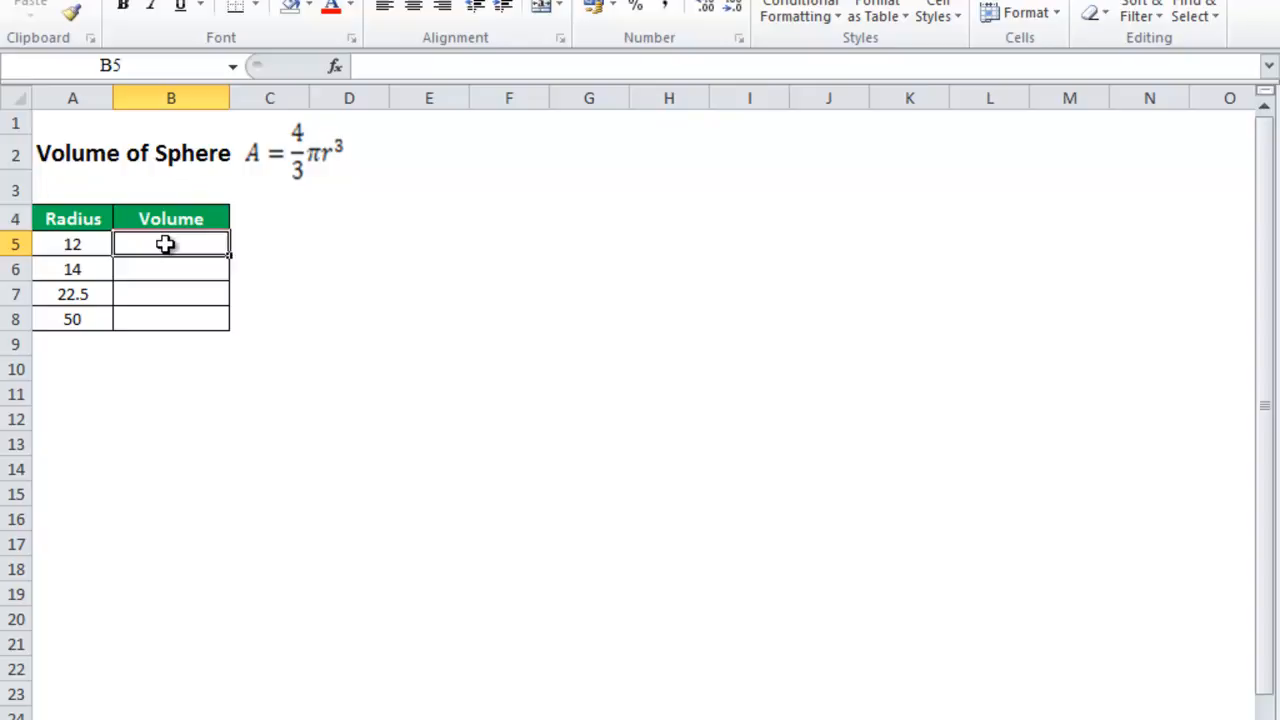
{"action": "type", "text": "=(4/3)*"}
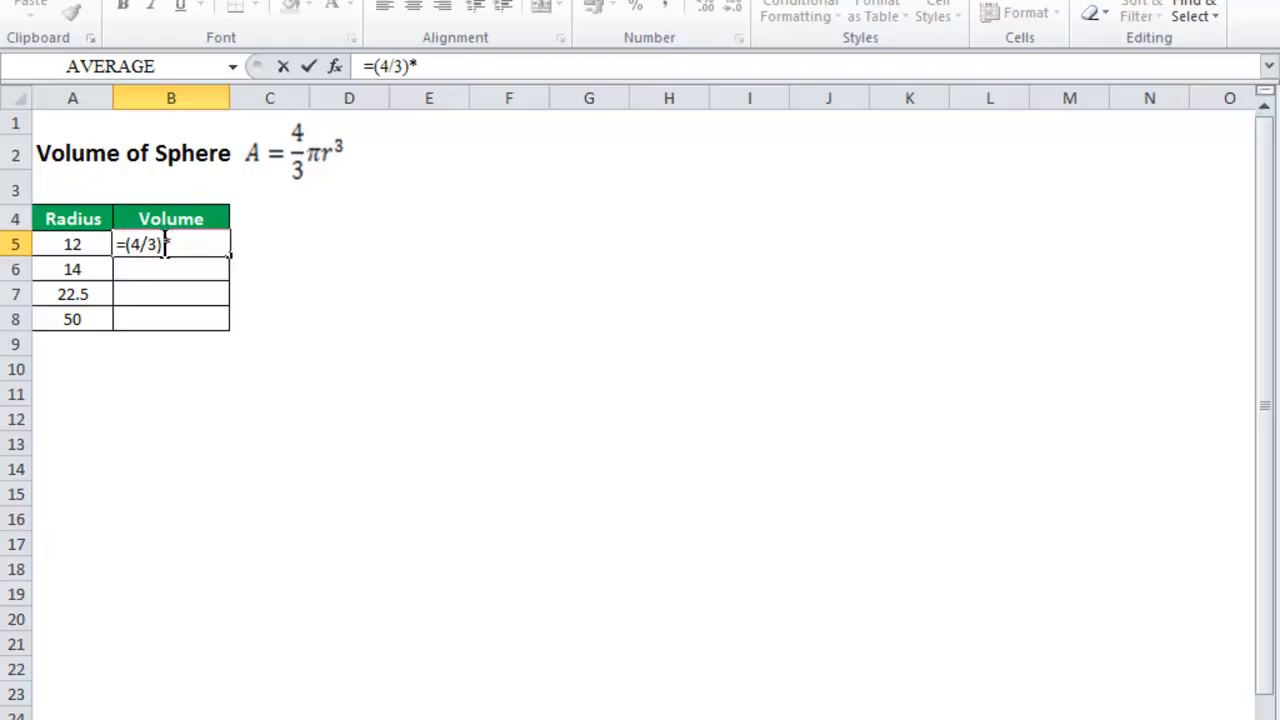
{"action": "type", "text": "pi()"}
{"action": "type", "text": "*POWER"}
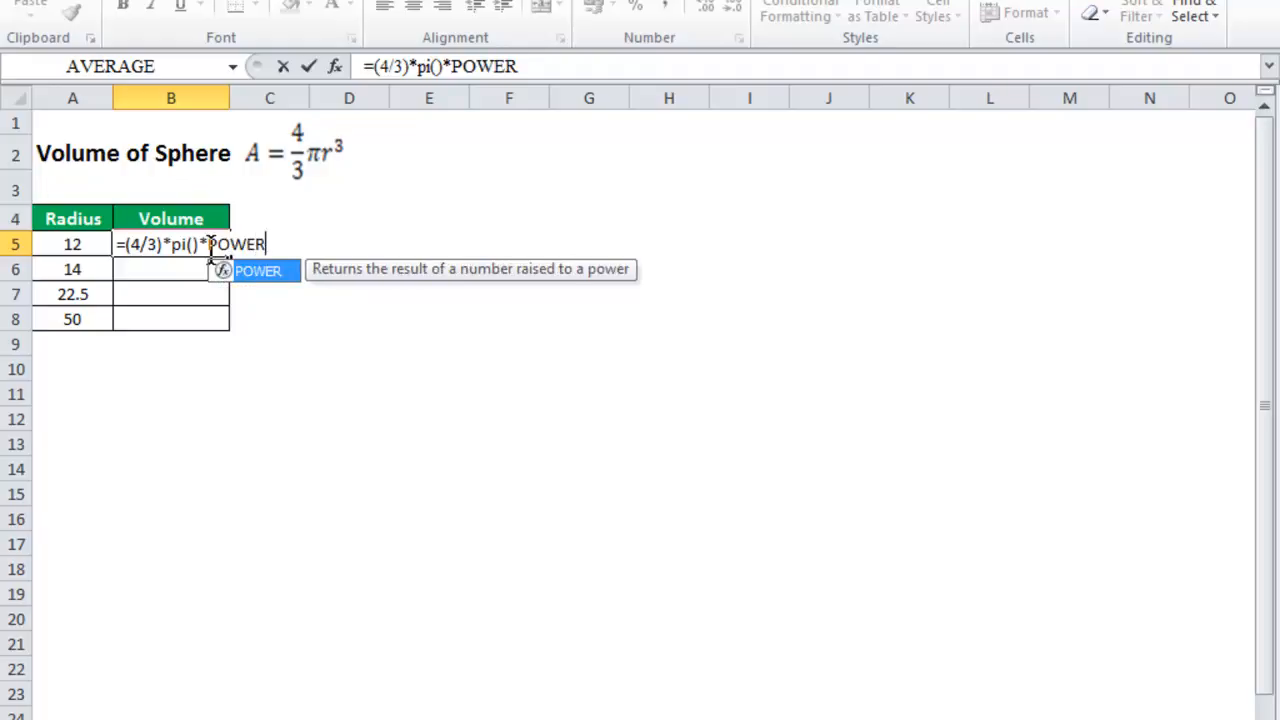
{"action": "type", "text": "("}
{"action": "left_click", "coordinate": [68, 241]}
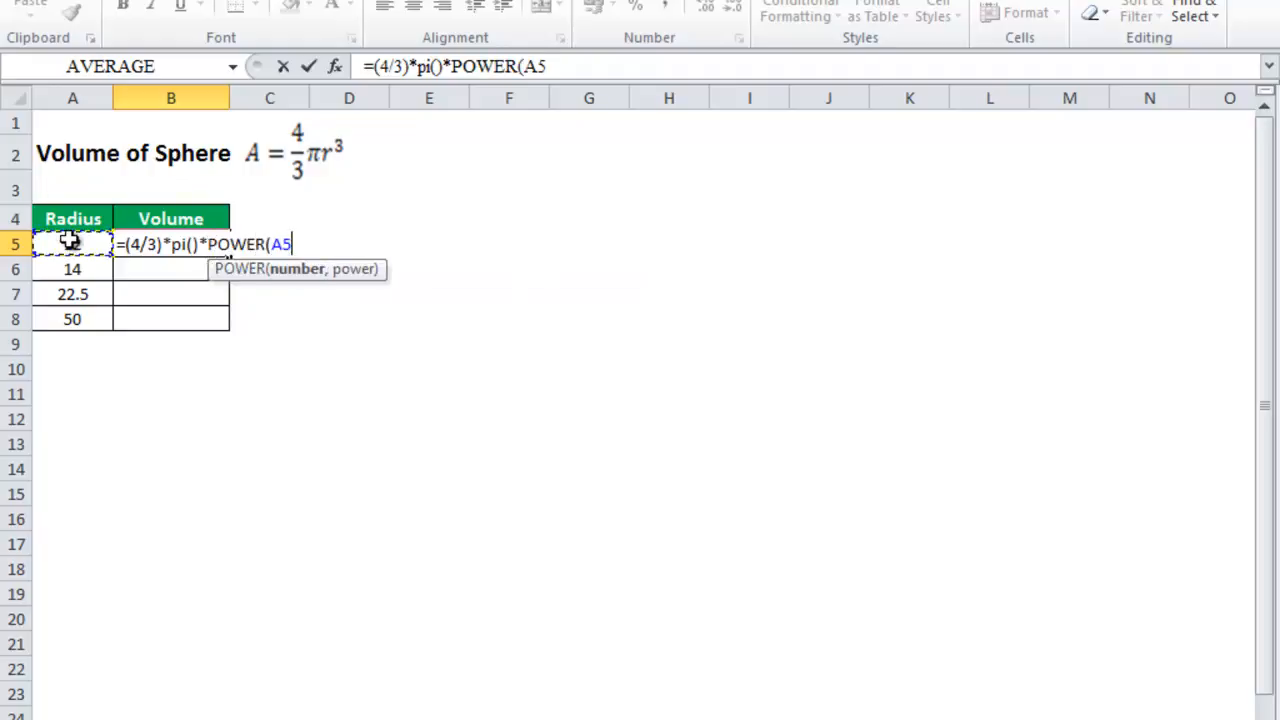
{"action": "type", "text": ",3"}
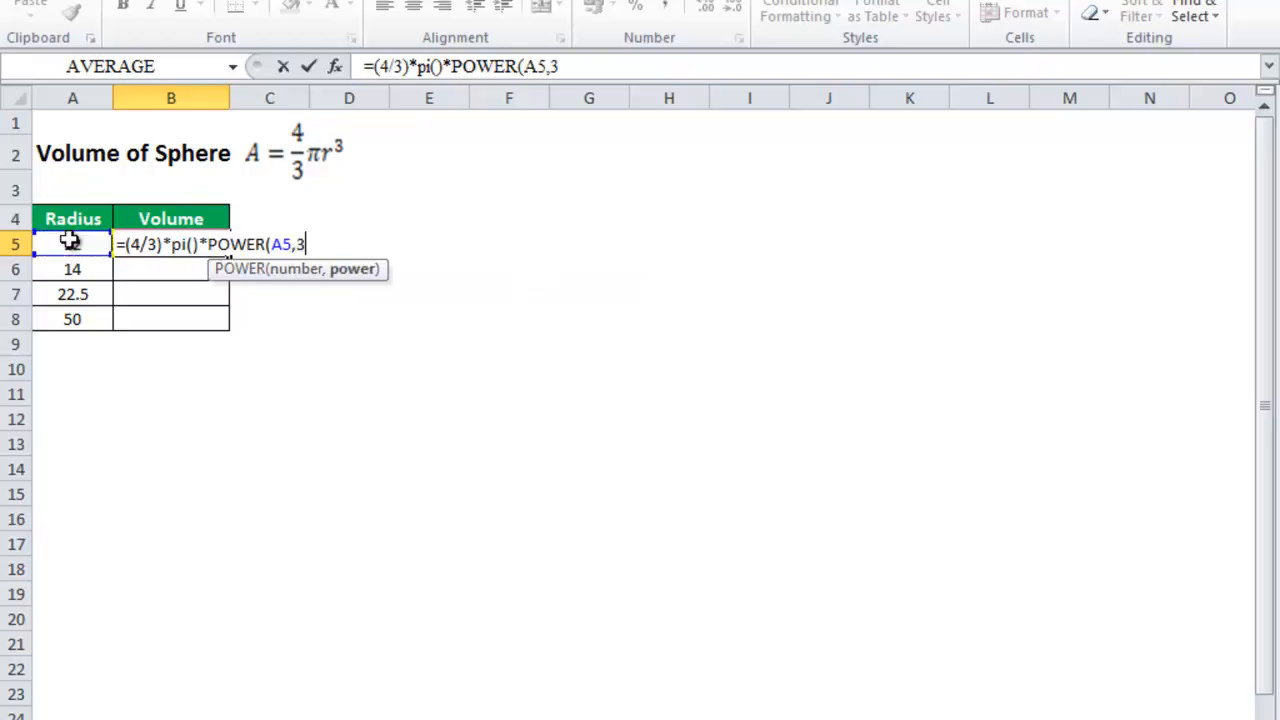
{"action": "type", "text": ")"}
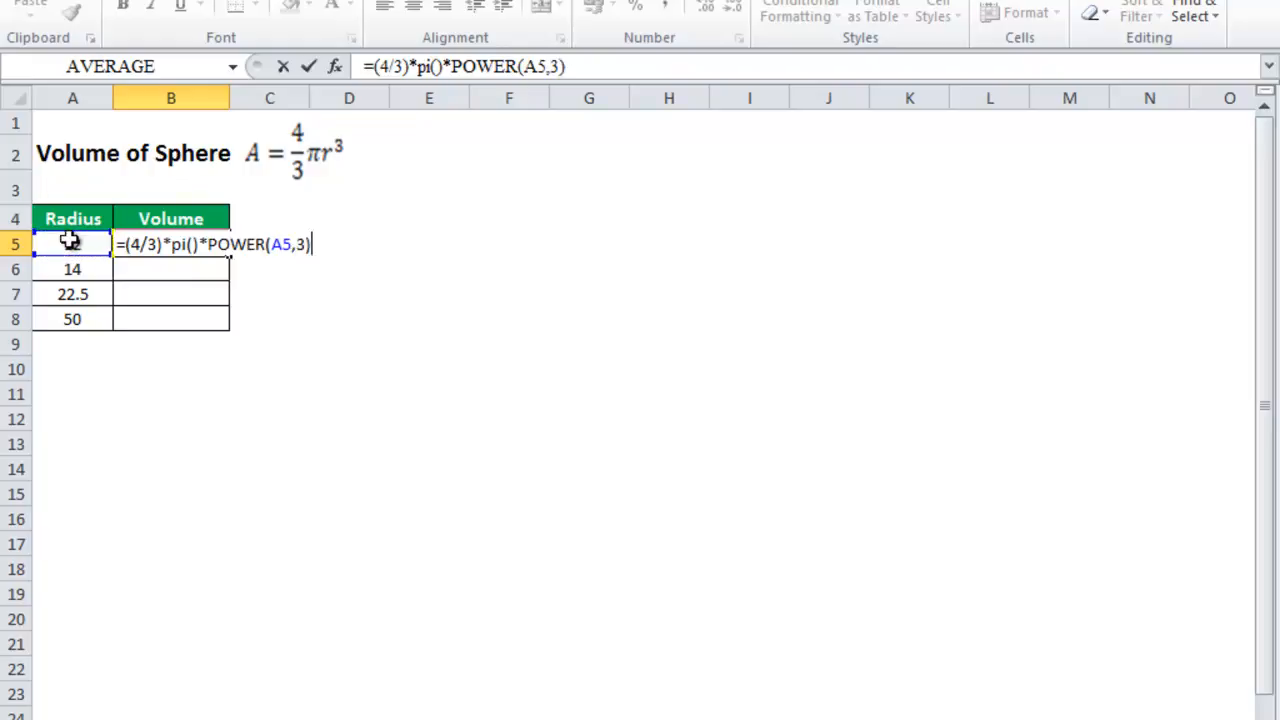
{"action": "key", "text": "Return"}
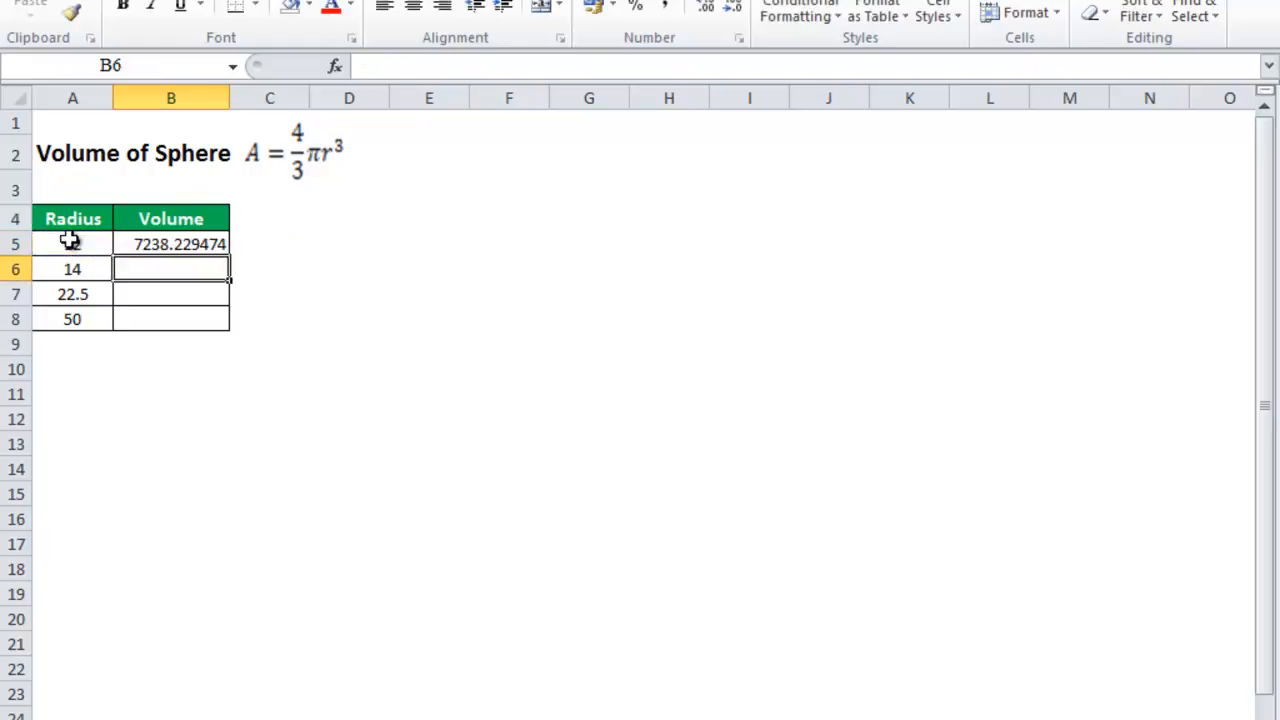
- Copy the full volume formula text from B5 and paste it in Word over the document's existing RIGHT formula
{"action": "left_click", "coordinate": [172, 242]}
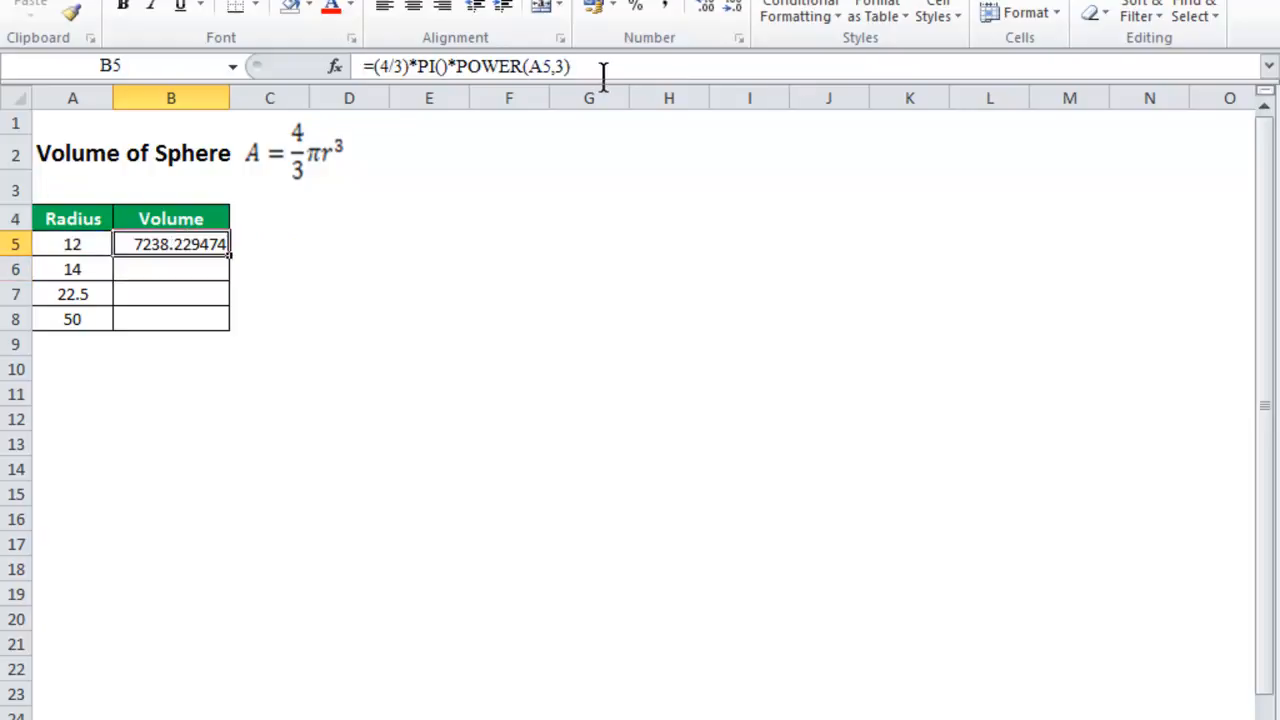
{"action": "left_click_drag", "start_coordinate": [602, 70], "coordinate": [268, 75]}
{"action": "key", "text": "ctrl+c"}
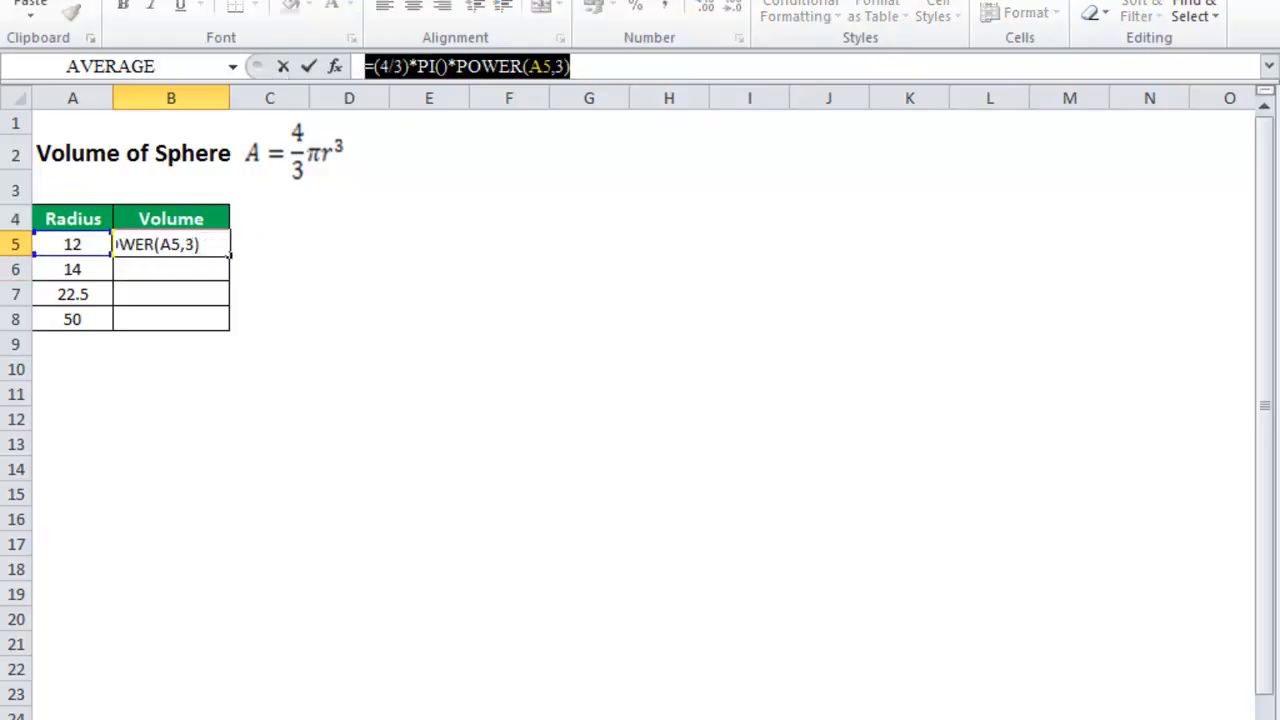
{"action": "key", "text": "alt+Tab"}
{"action": "key", "text": "ctrl+a"}
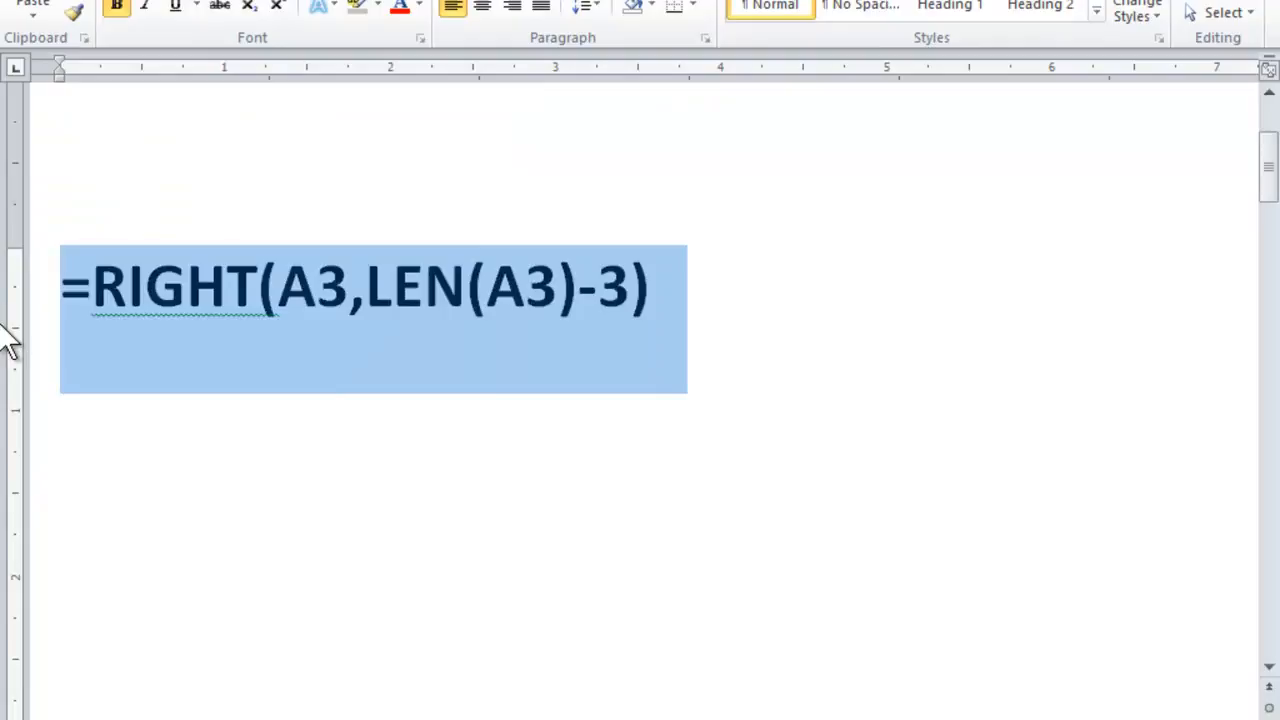
{"action": "key", "text": "ctrl+v"}
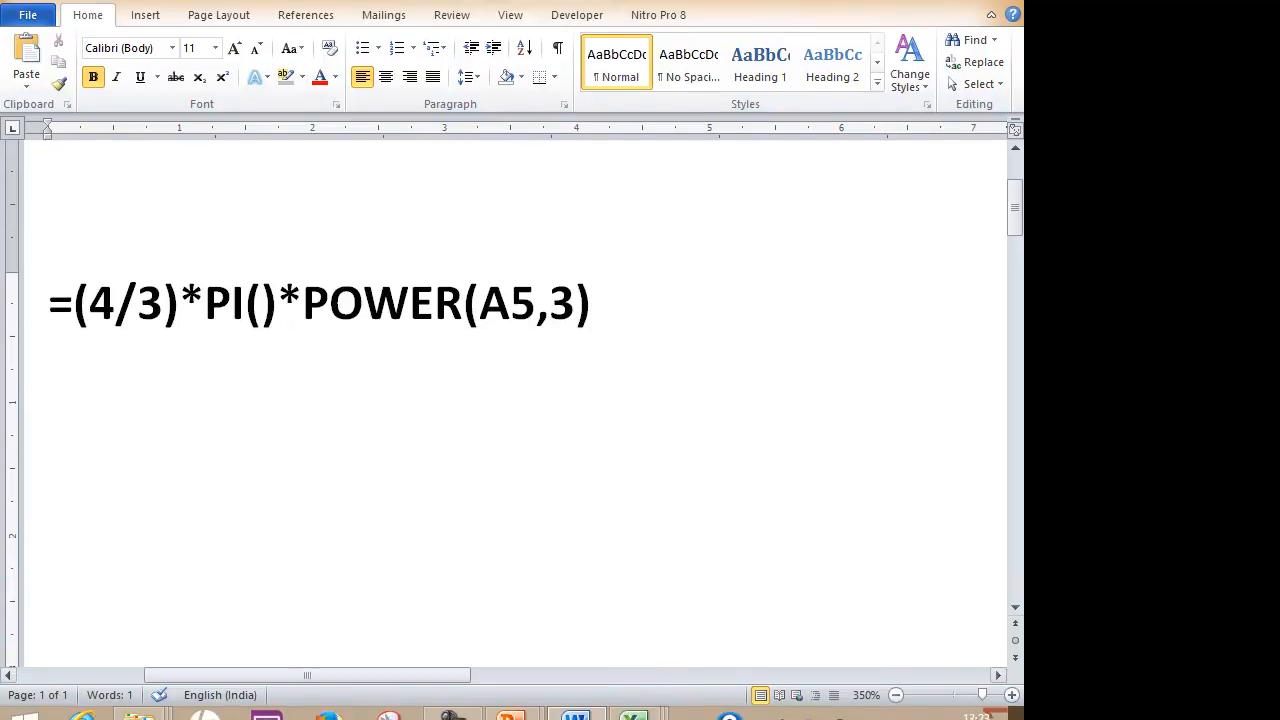
- Switch back to the 04-08.xlsx workbook and fill the volume formula from B5 down to B8
{"action": "mouse_move", "coordinate": [630, 708]}
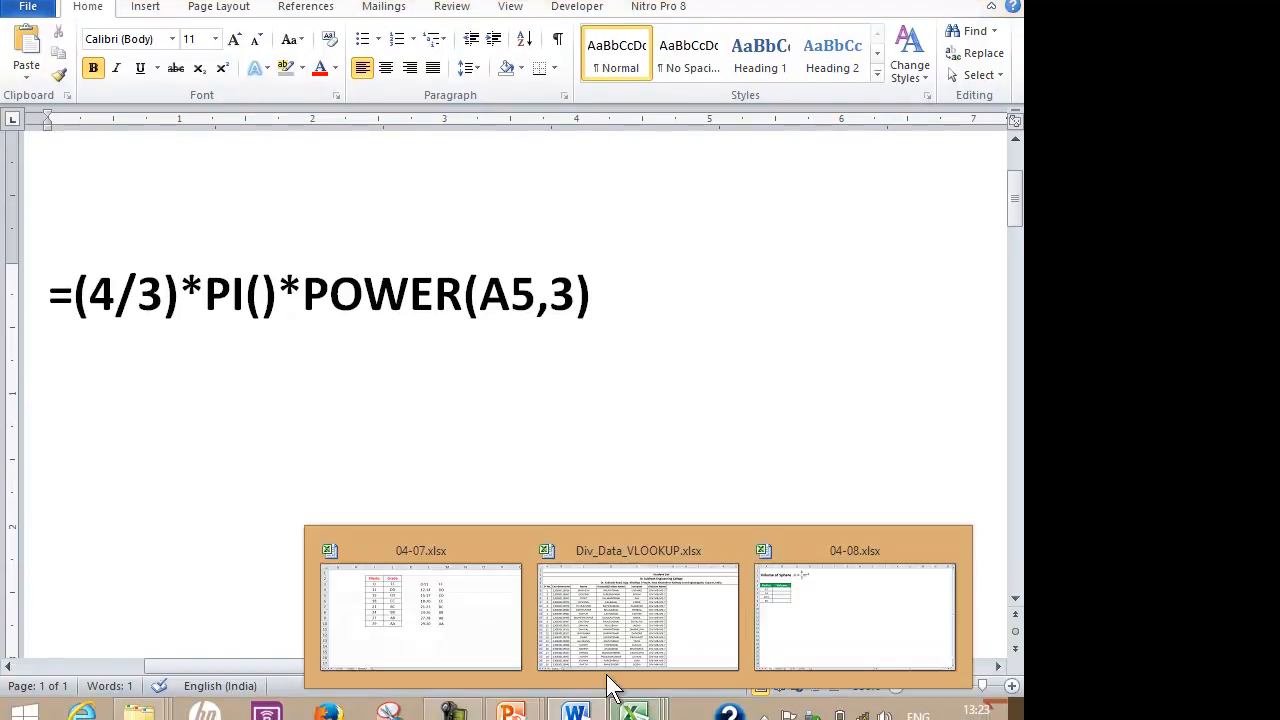
{"action": "left_click", "coordinate": [815, 612]}
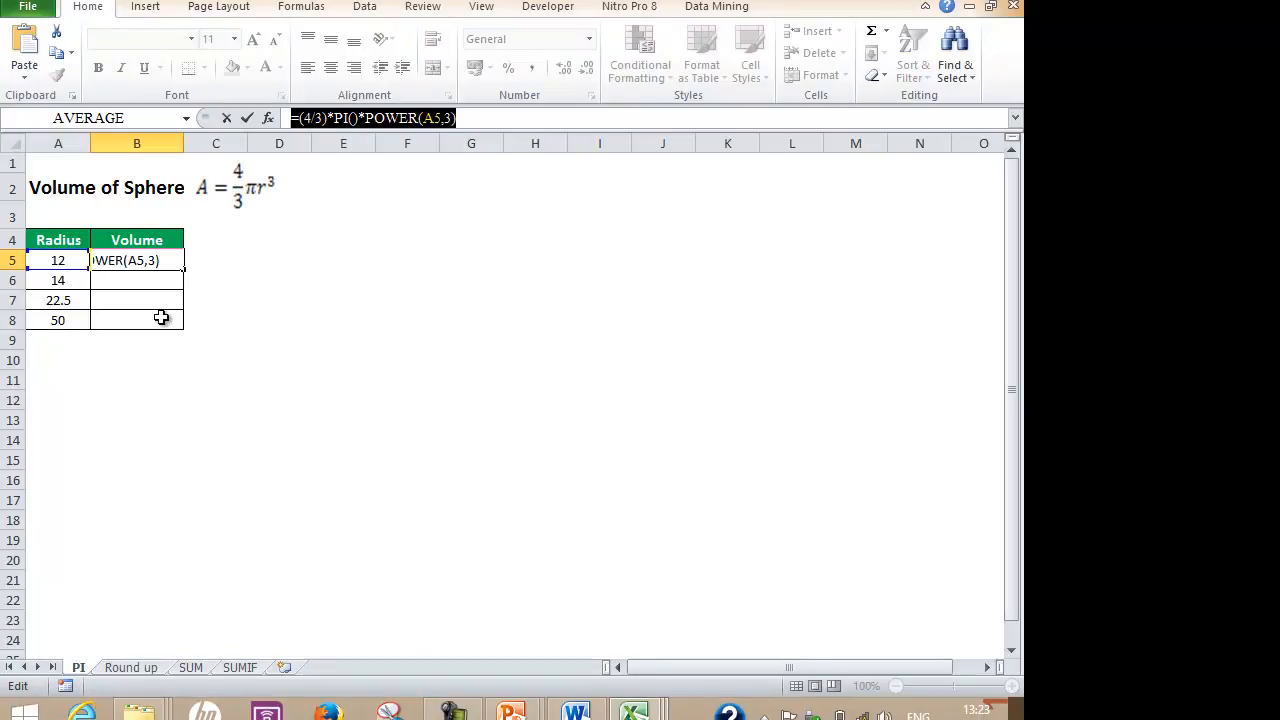
{"action": "key", "text": "ctrl+Return"}
{"action": "left_click_drag", "start_coordinate": [184, 270], "coordinate": [177, 323]}
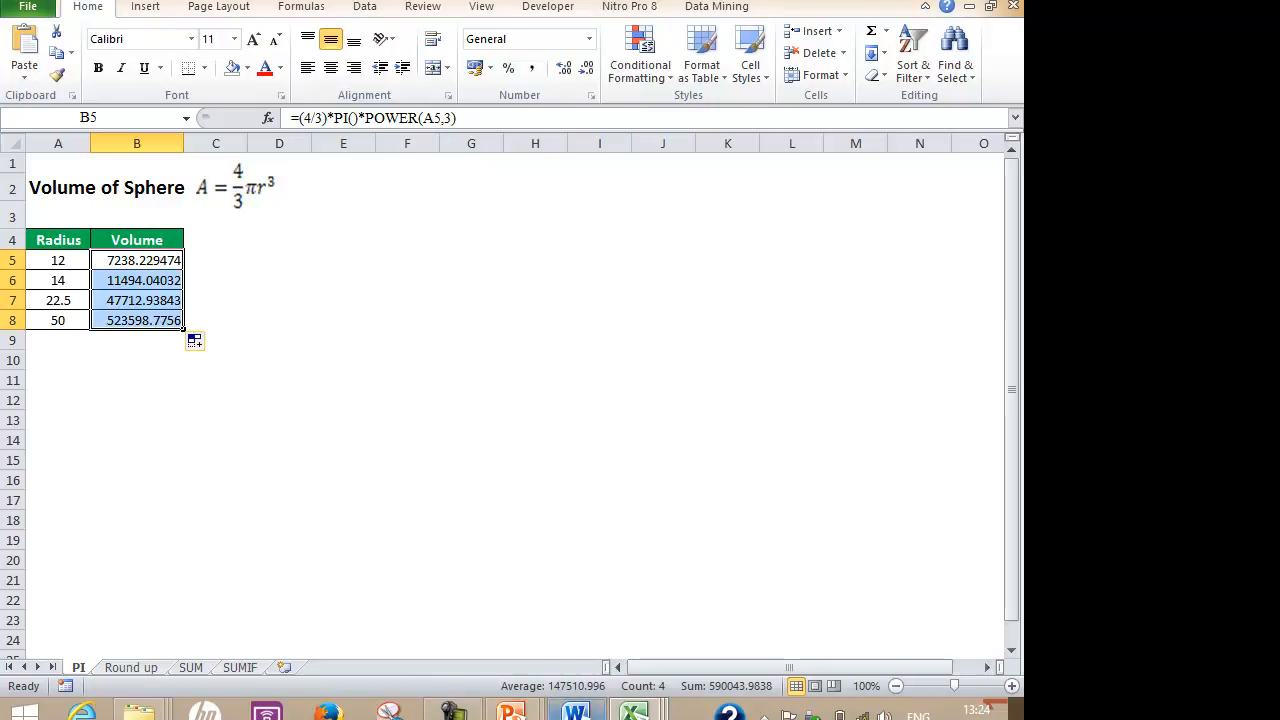
- Review the pasted volume formula in Word and return to the 04-08.xlsx workbook
{"action": "left_click", "coordinate": [575, 712]}
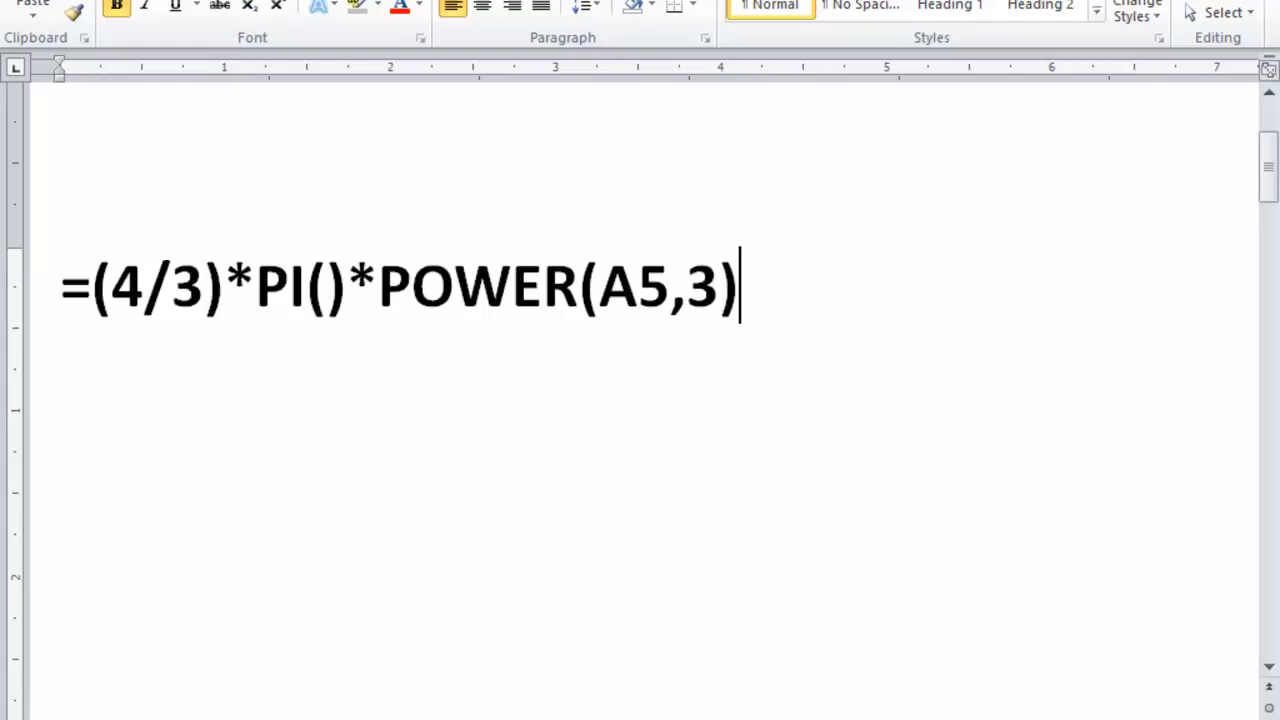
{"action": "mouse_move", "coordinate": [798, 719]}
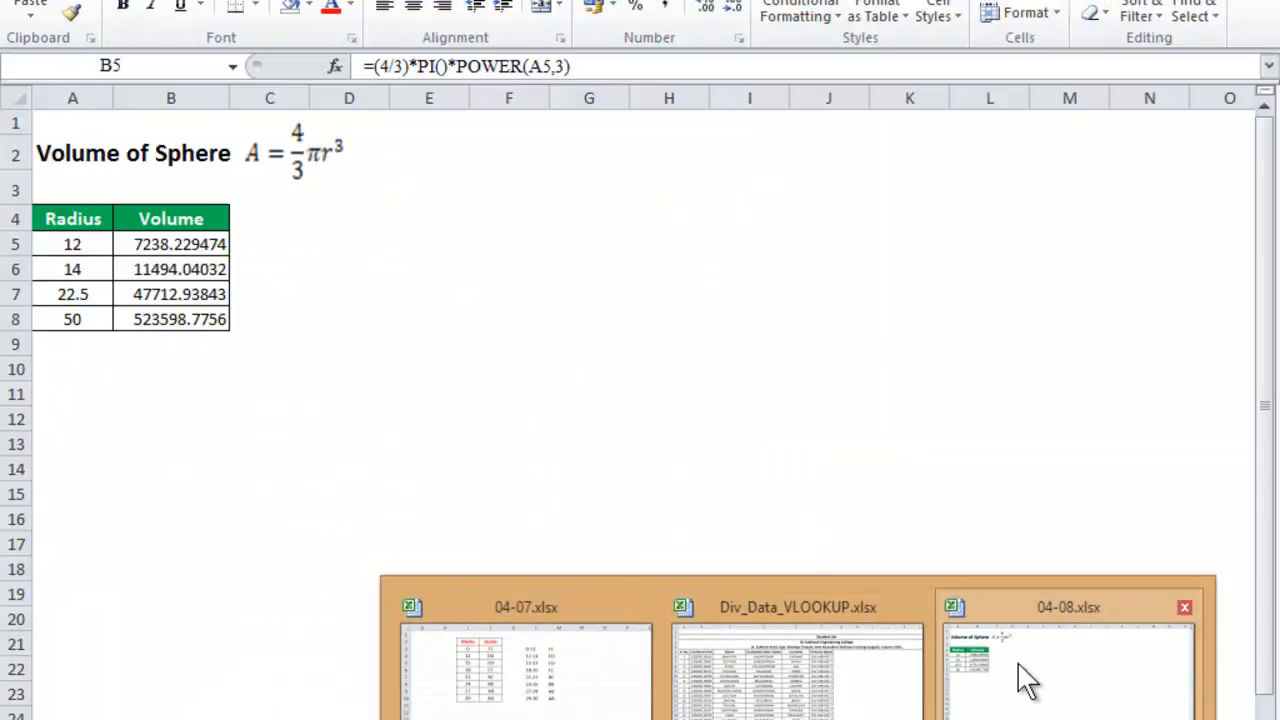
{"action": "left_click", "coordinate": [1017, 663]}
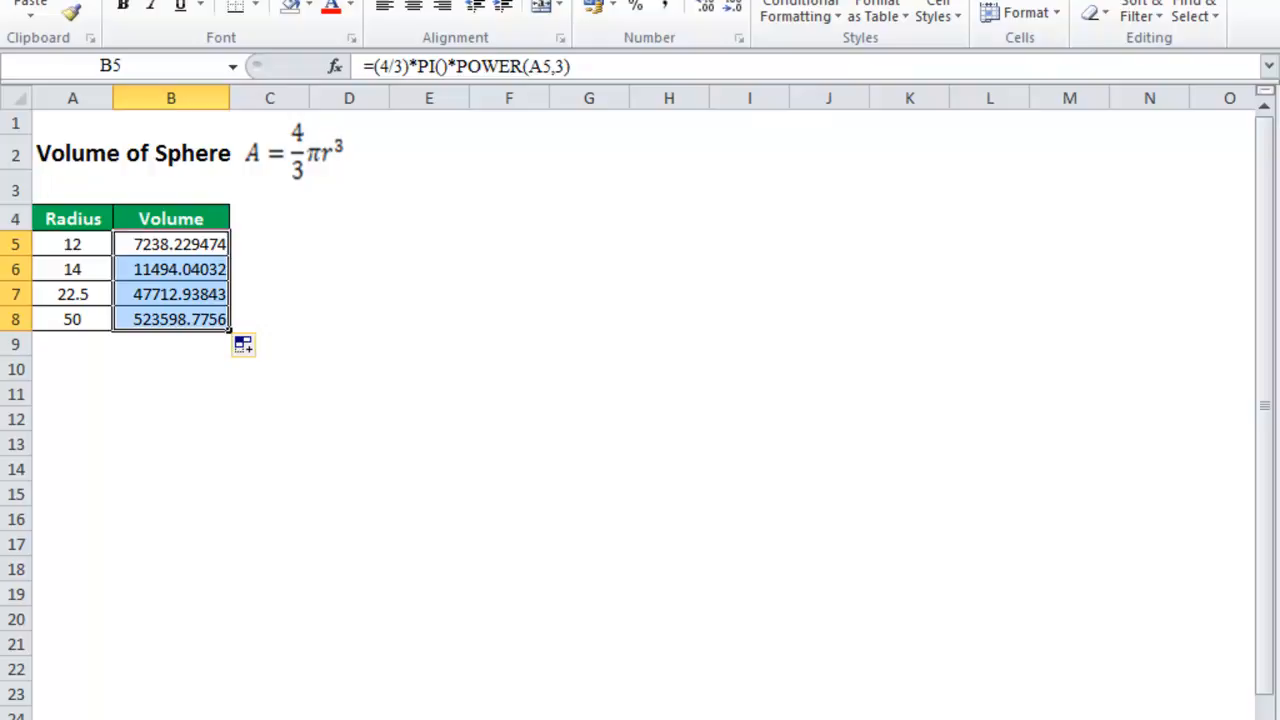
{"action": "mouse_move", "coordinate": [643, 715]}
{"action": "left_click", "coordinate": [775, 690]}
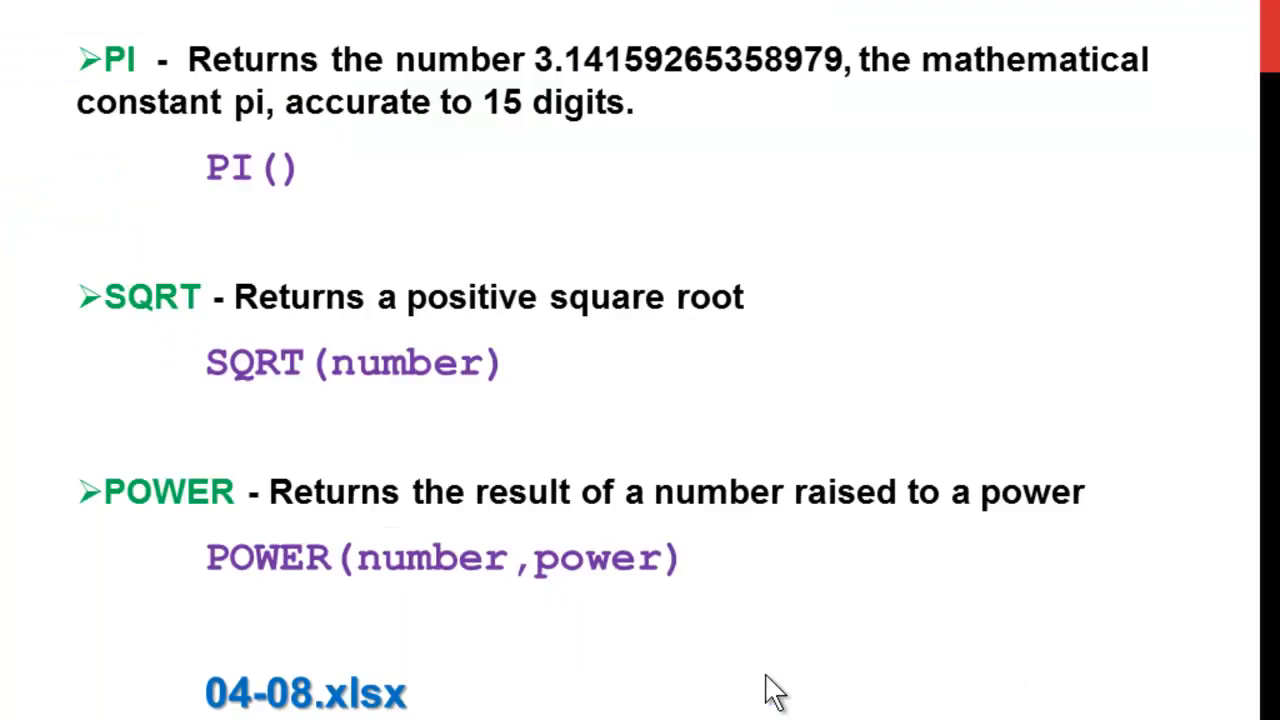
{"action": "left_click", "coordinate": [775, 690]}
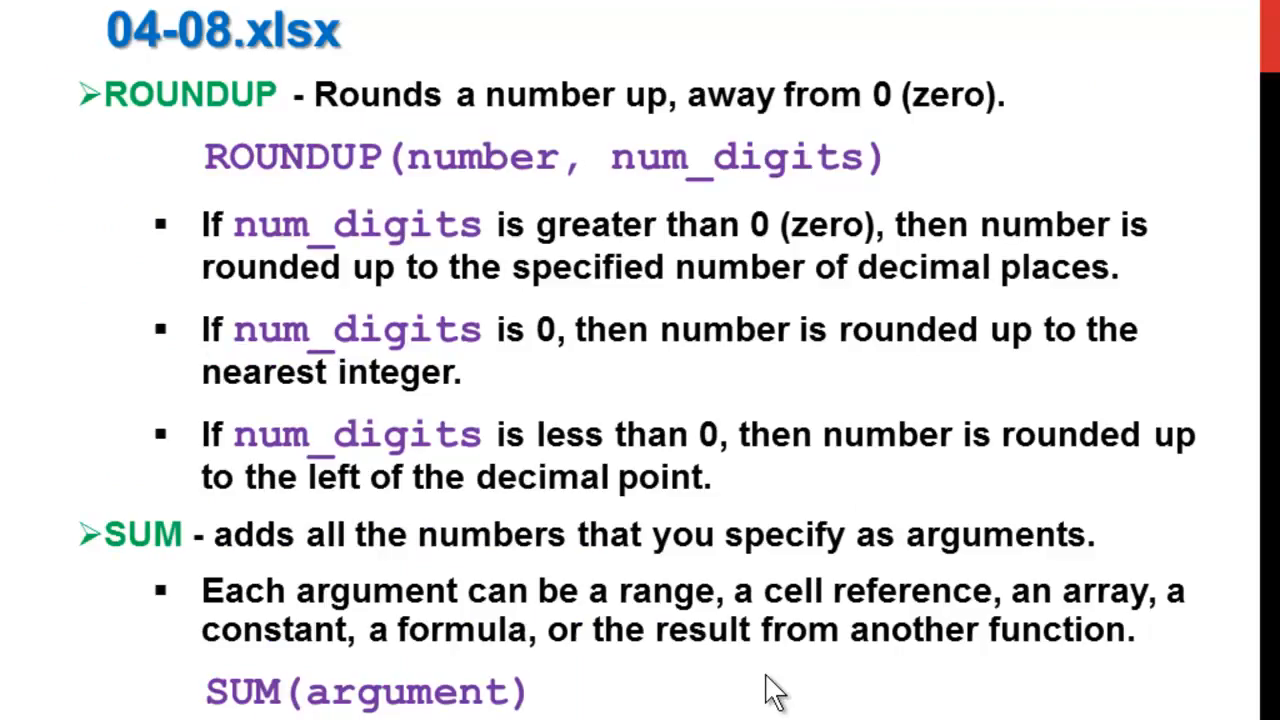
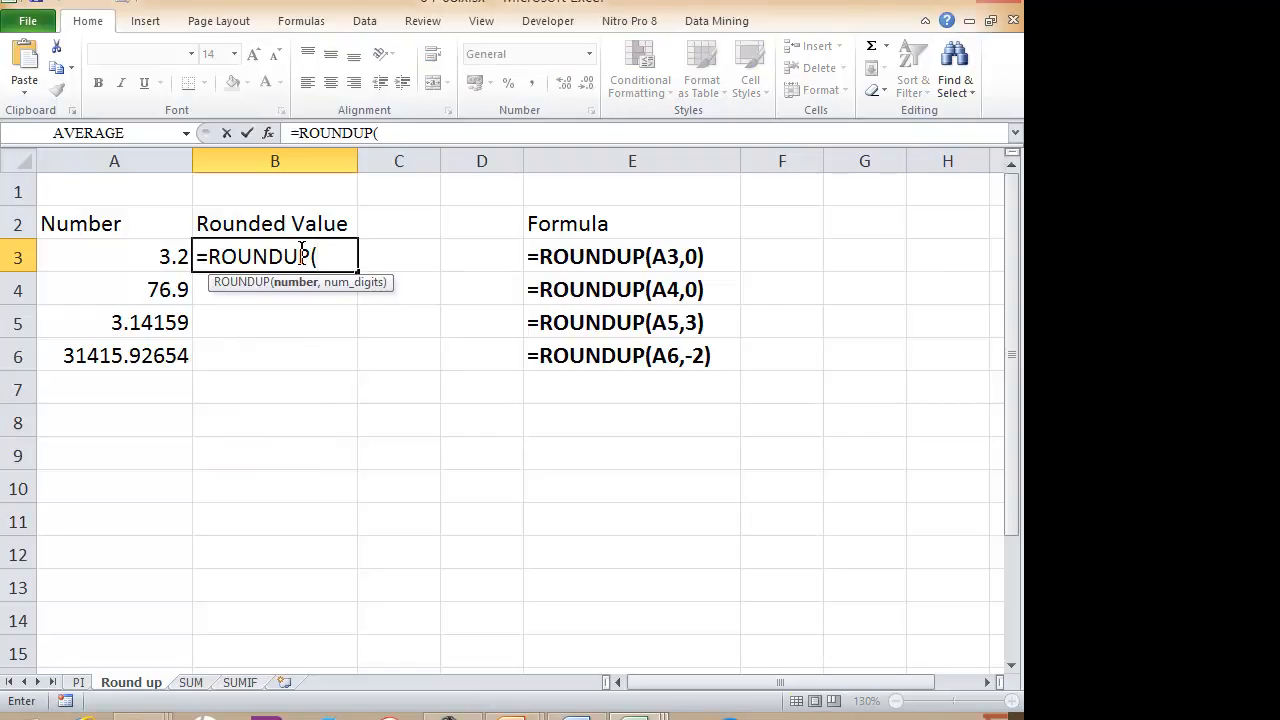
- Complete the ROUNDUP formula in B3 with A3 as the number and 0 as the number of digits
{"action": "left_click", "coordinate": [137, 257]}
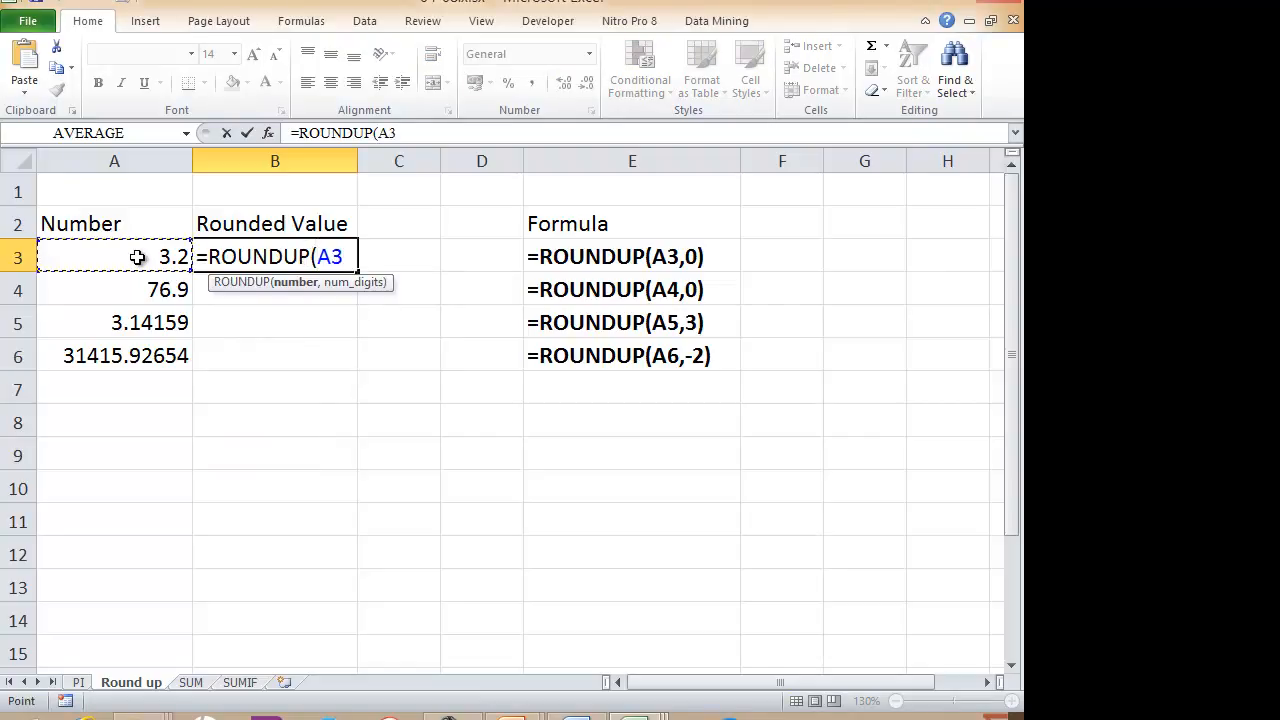
{"action": "type", "text": ","}
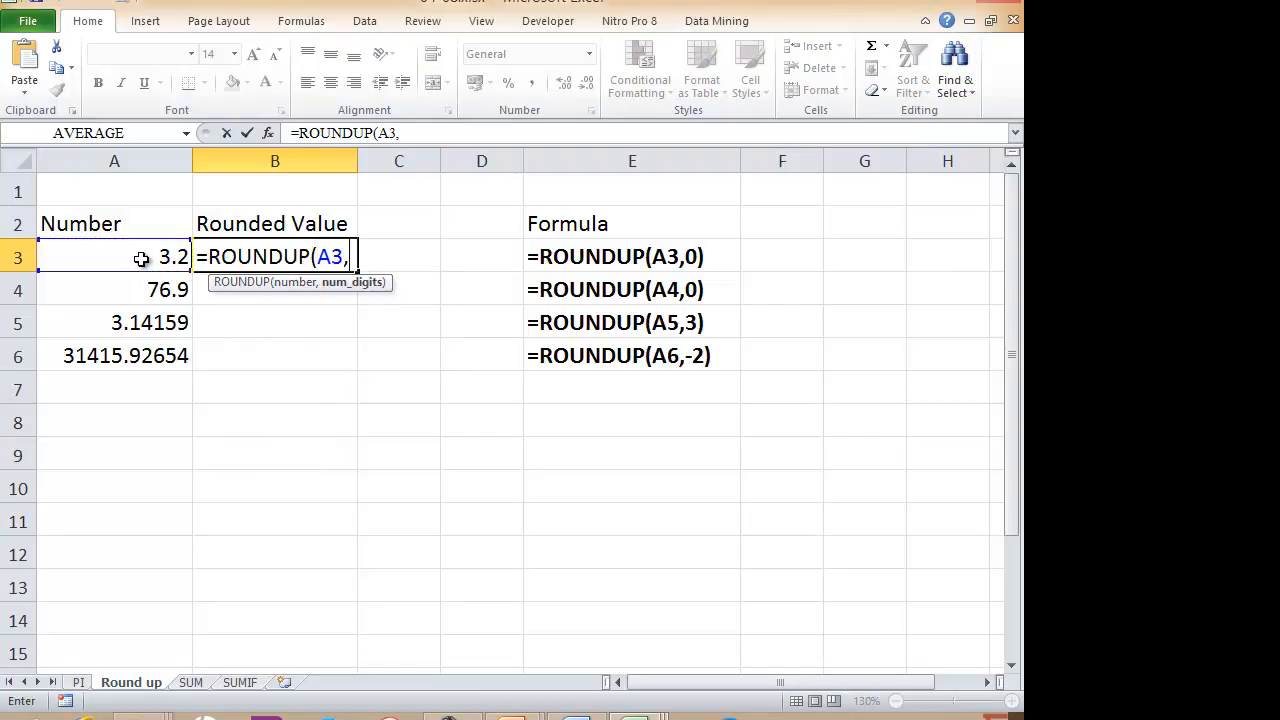
{"action": "type", "text": "0"}
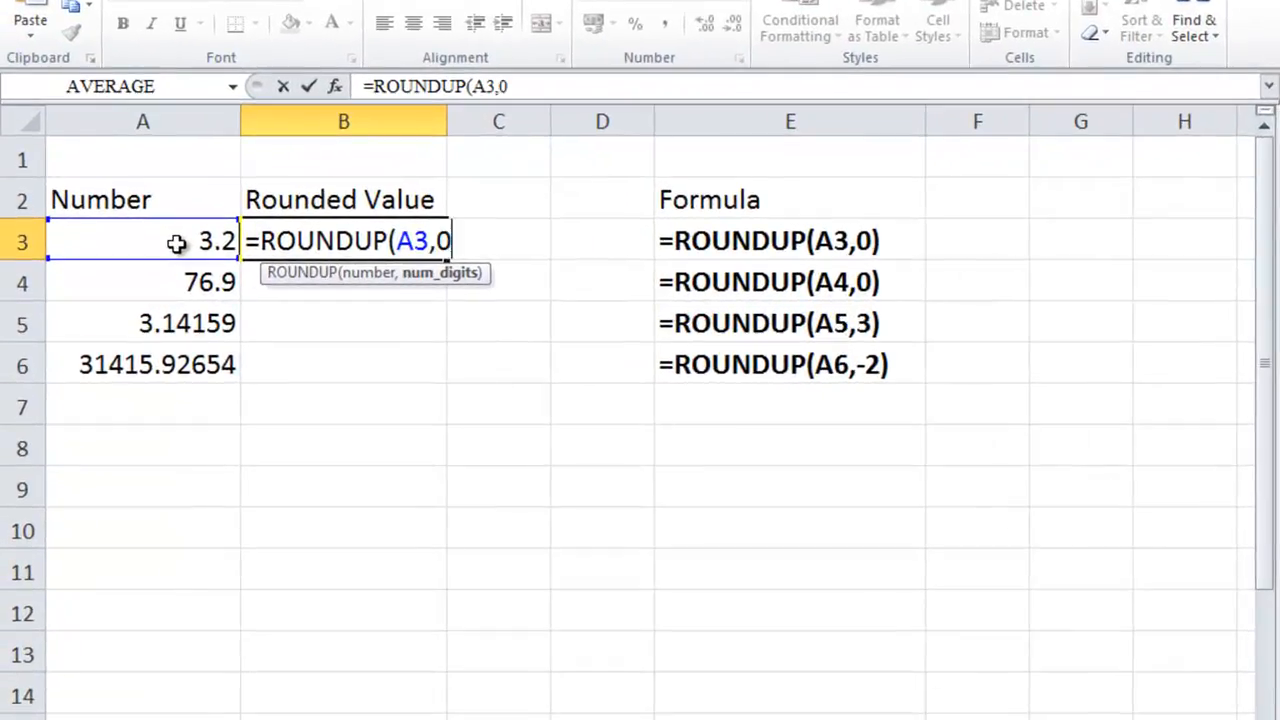
{"action": "type", "text": ")"}
{"action": "key", "text": "ctrl+Return"}
{"action": "key", "text": "Down"}
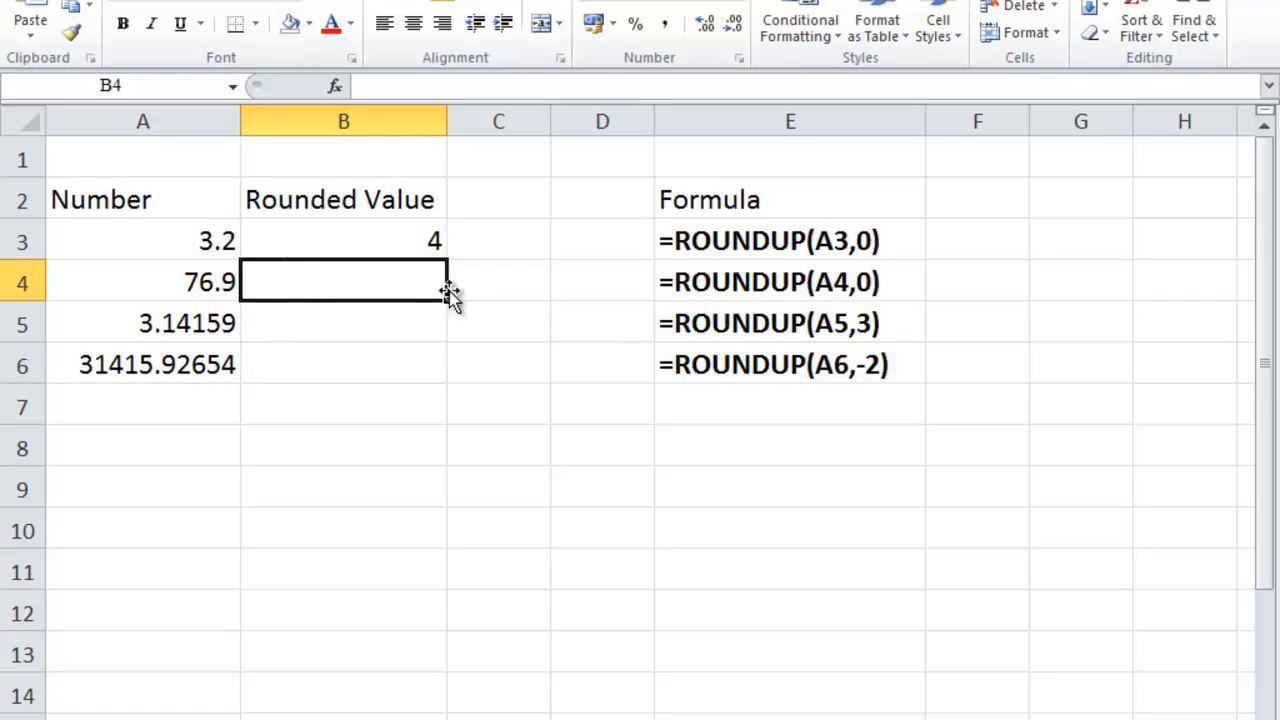
- Fill the ROUNDUP formula from B3 down to B4 and inspect the copied formula
{"action": "left_click", "coordinate": [432, 241]}
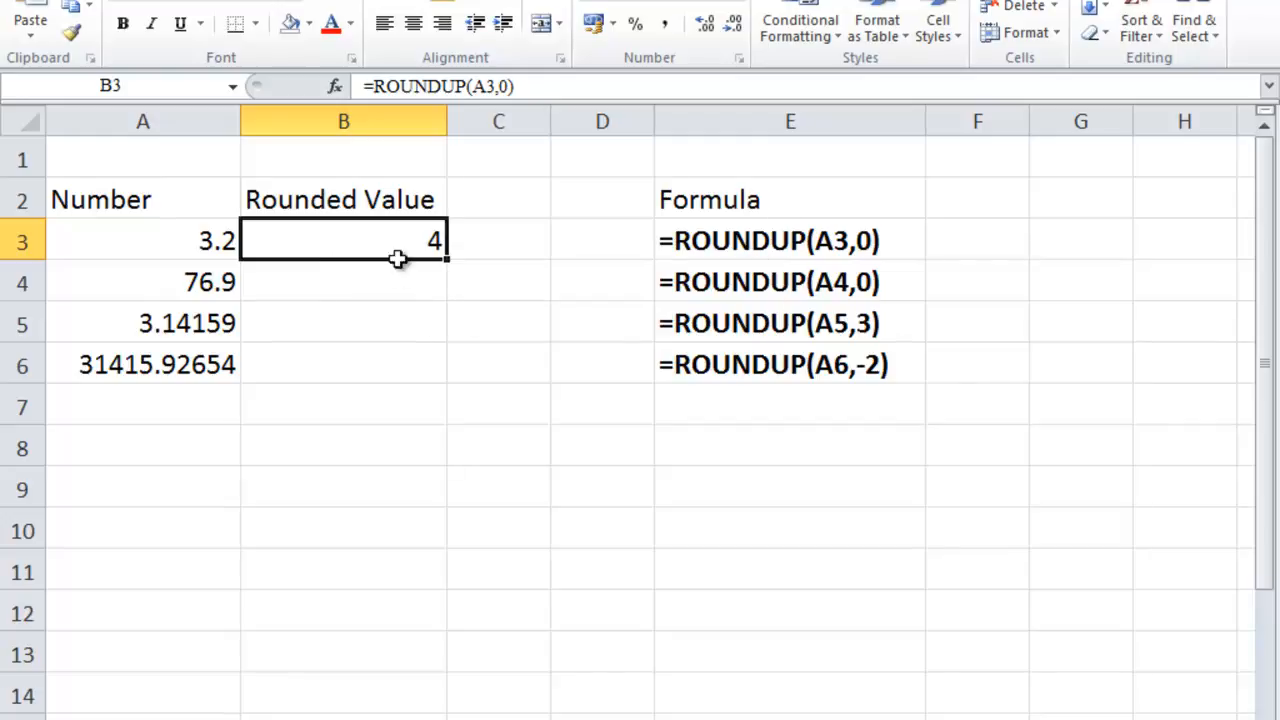
{"action": "left_click_drag", "start_coordinate": [446, 260], "coordinate": [423, 300]}
{"action": "left_click", "coordinate": [420, 282]}
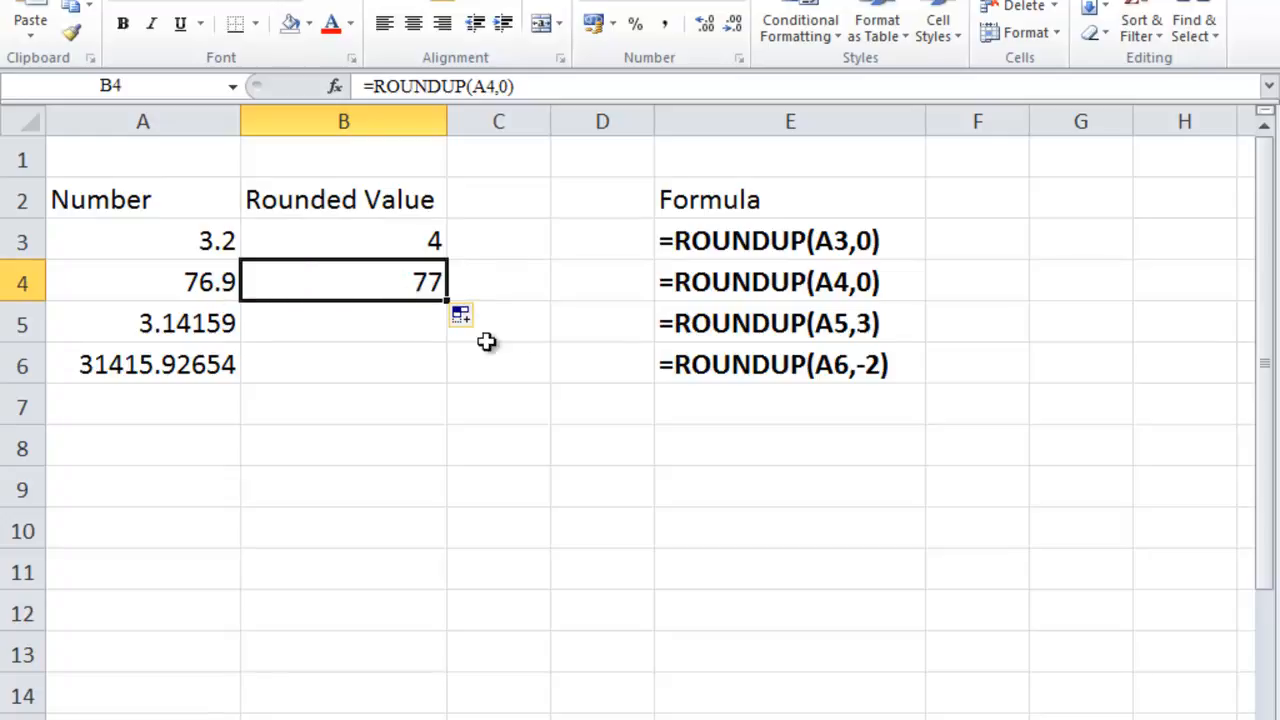
- Enter =ROUNDUP(A5,3) in B5 to round the number in A5 up to three decimal places
{"action": "left_click", "coordinate": [371, 329]}
{"action": "type", "text": "=RO"}
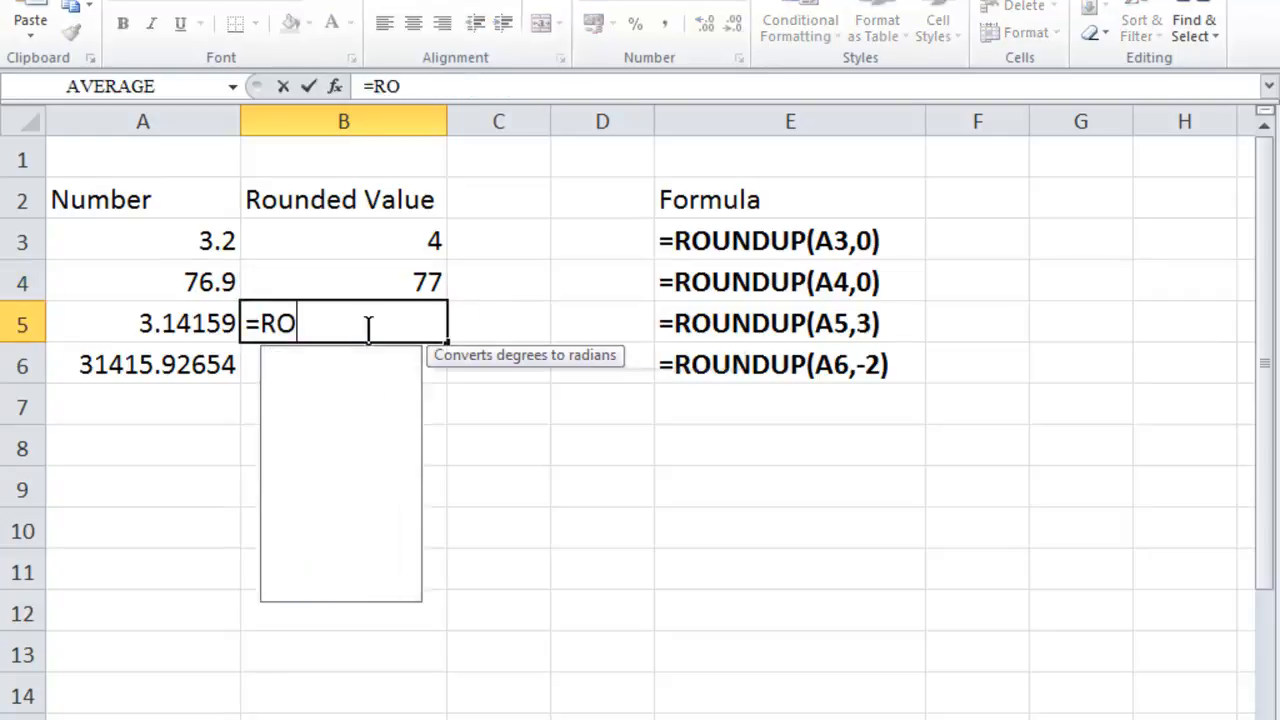
{"action": "type", "text": "UNDUP("}
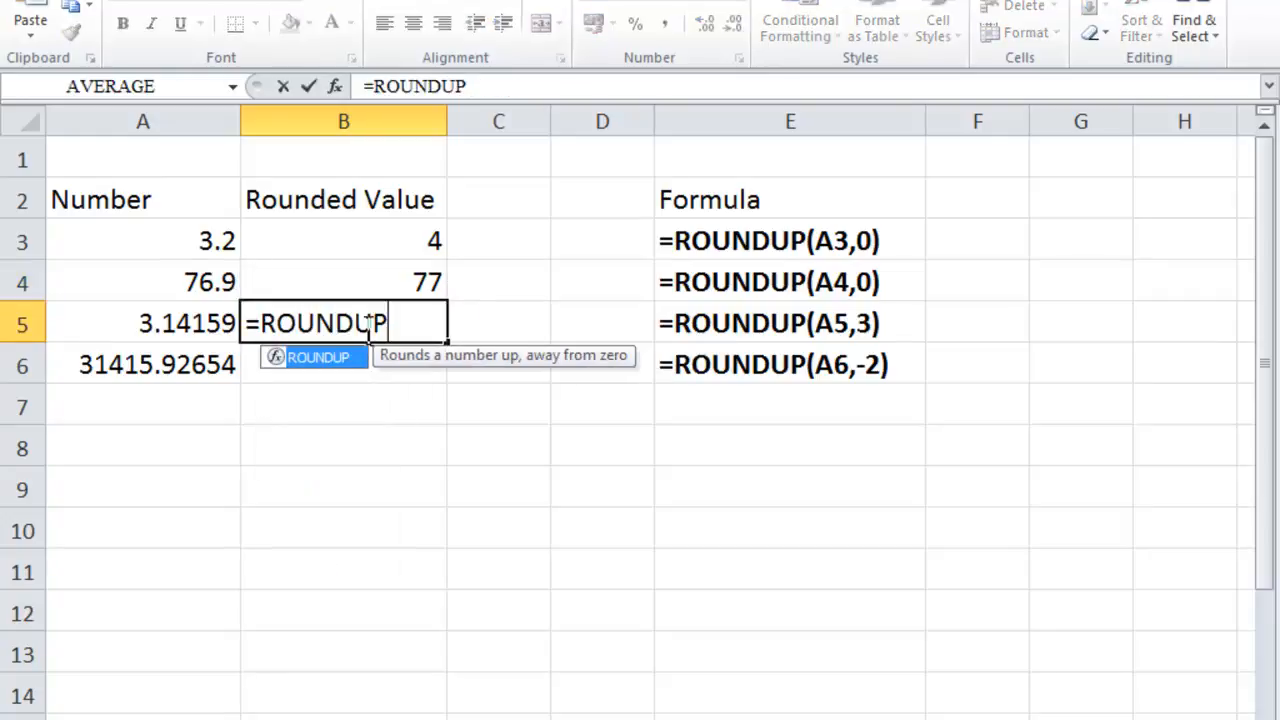
{"action": "left_click", "coordinate": [187, 332]}
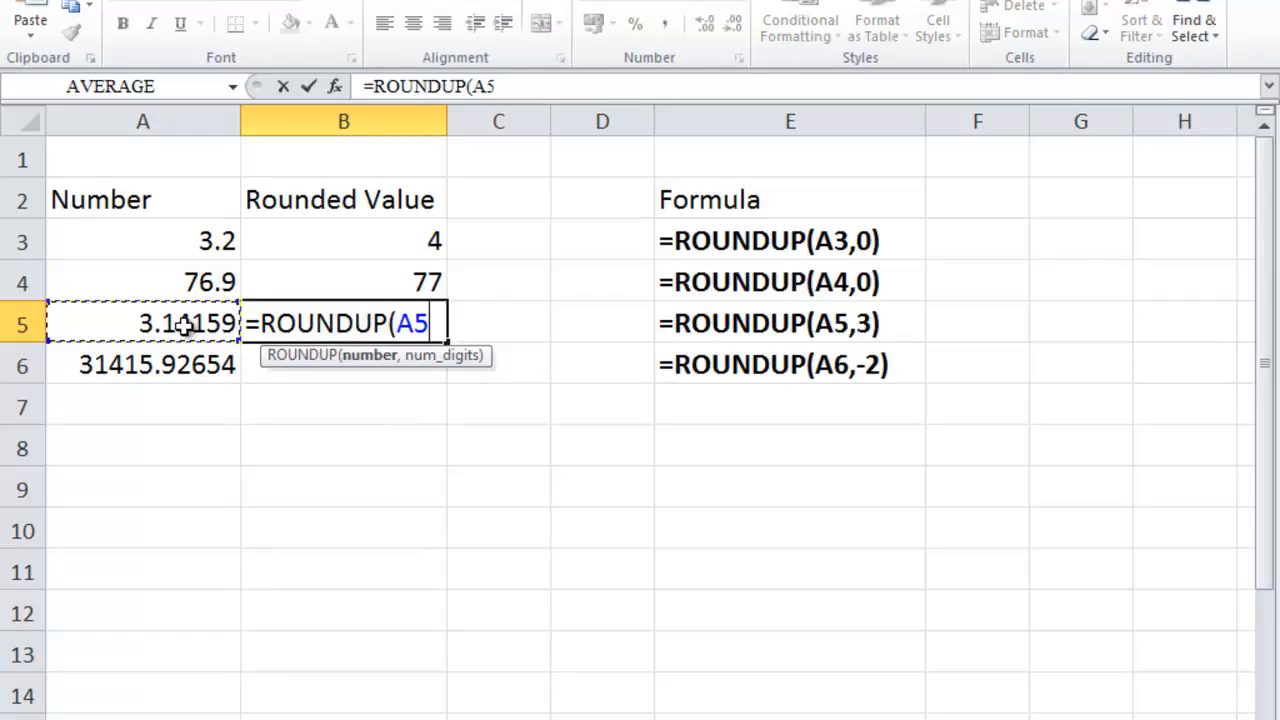
{"action": "type", "text": ","}
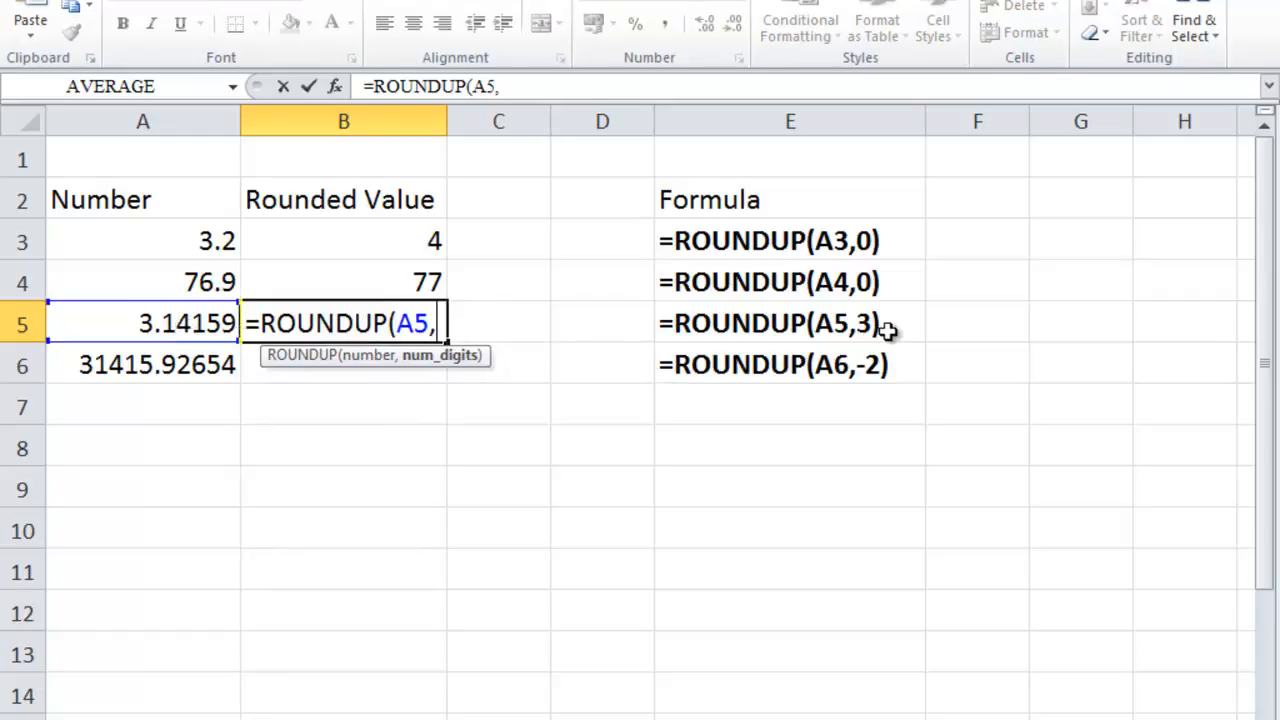
{"action": "type", "text": "3)"}
{"action": "key", "text": "Return"}
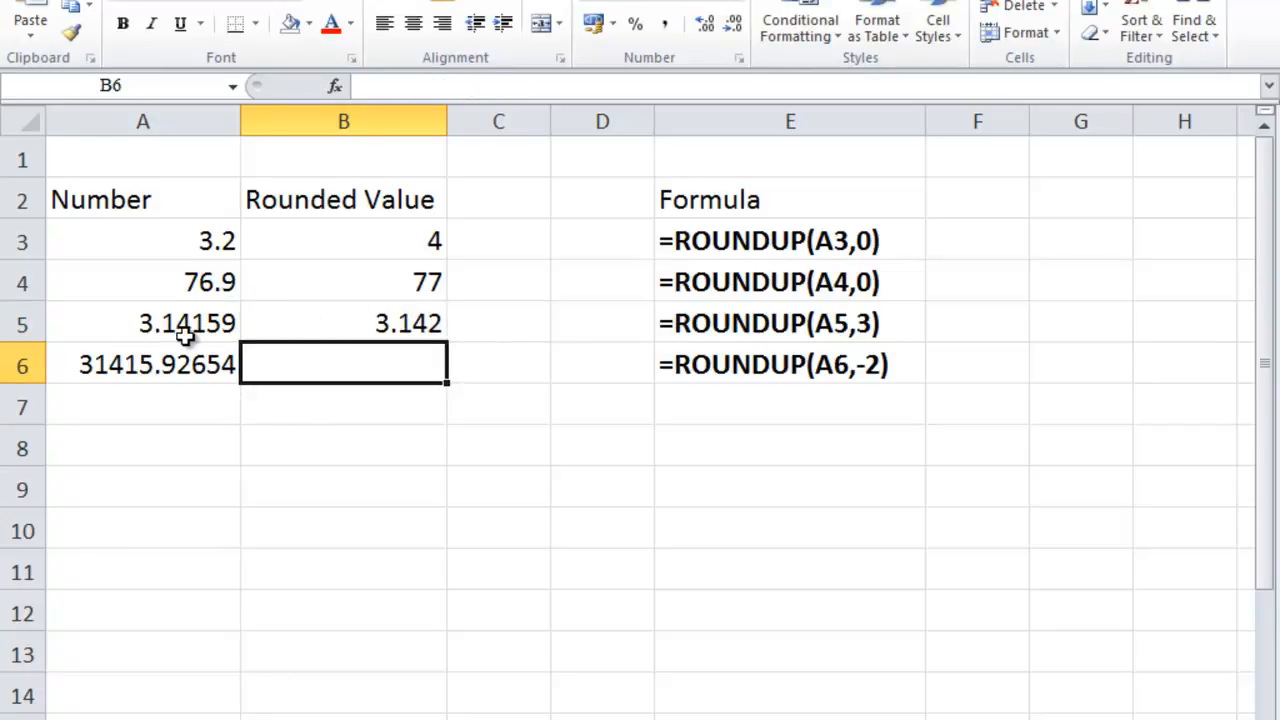
- Copy the formula text from E6 into B6 as =ROUNDUP(A6,-2) to round the number in A6 up to the nearest hundred
{"action": "left_click", "coordinate": [422, 330]}
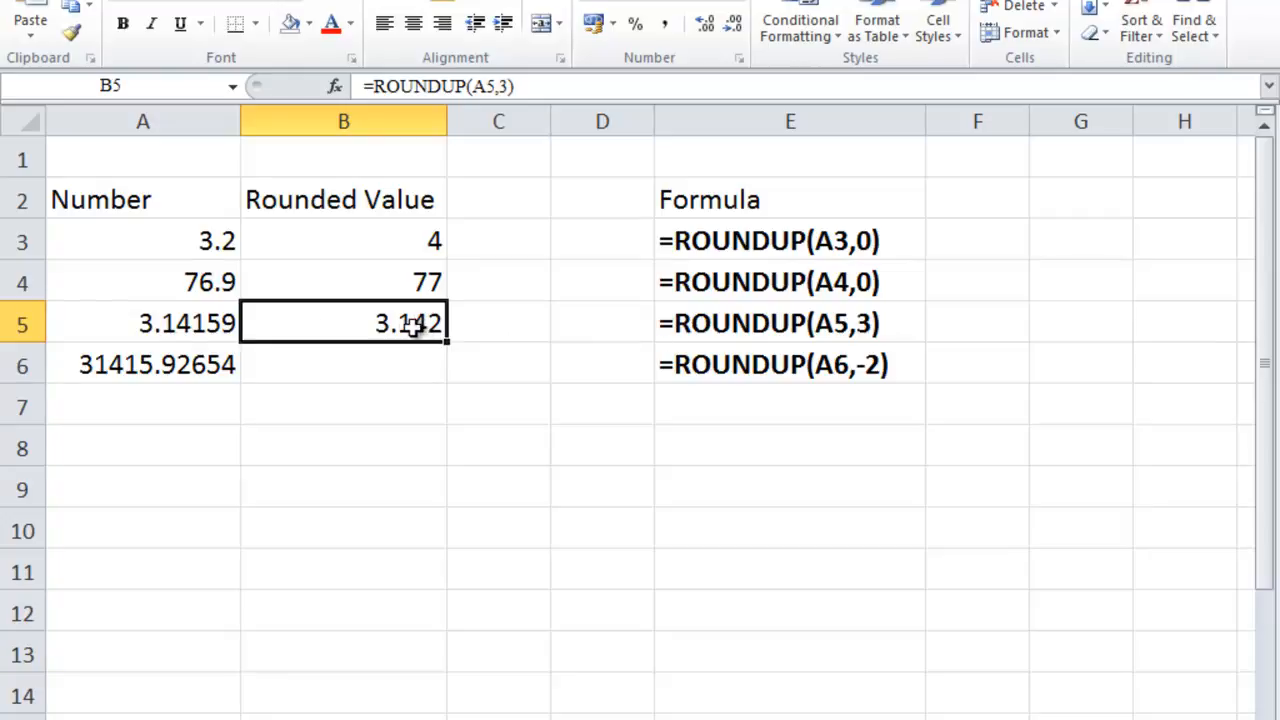
{"action": "left_click", "coordinate": [354, 366]}
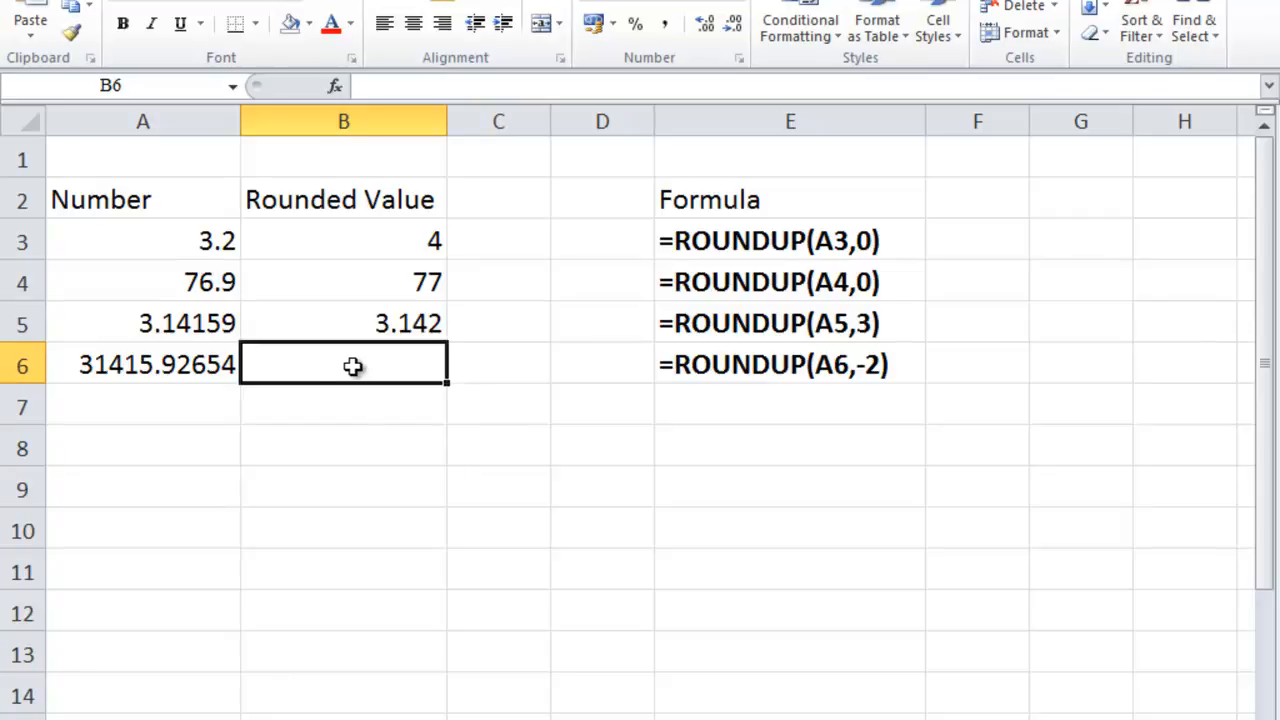
{"action": "left_click", "coordinate": [683, 367]}
{"action": "left_click_drag", "start_coordinate": [541, 91], "coordinate": [366, 95]}
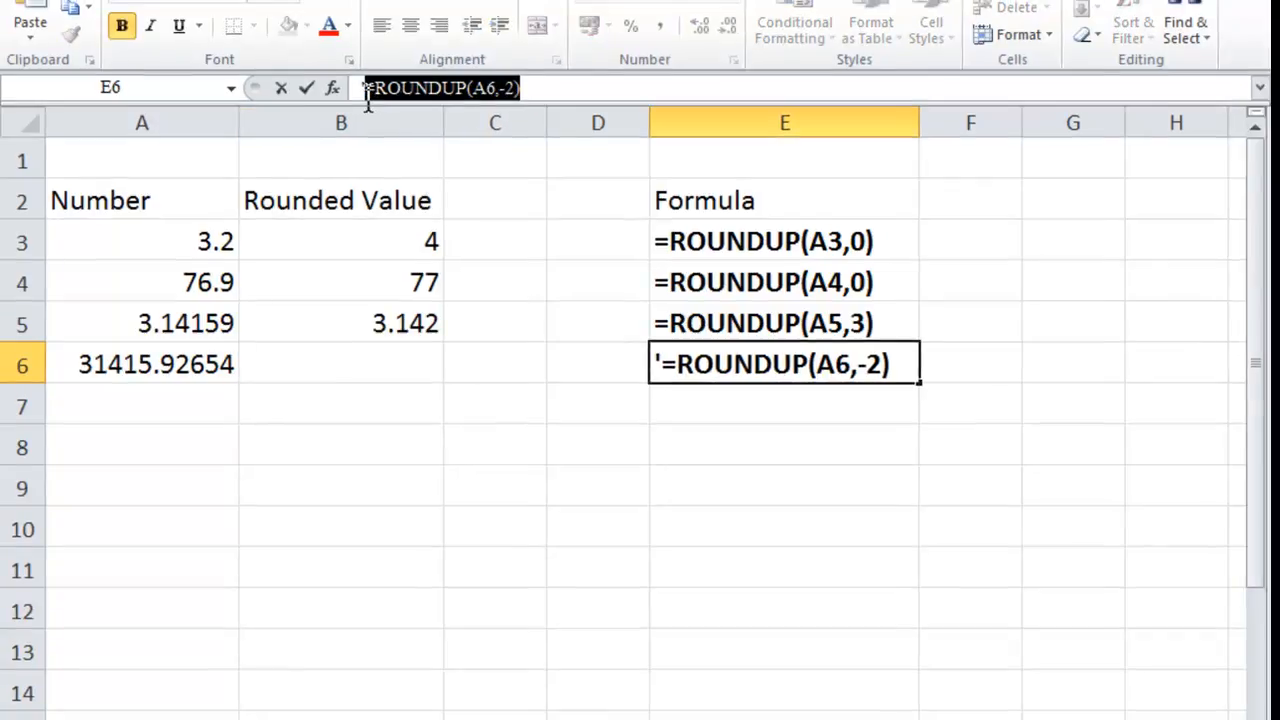
{"action": "key", "text": "Escape"}
{"action": "double_click", "coordinate": [388, 366]}
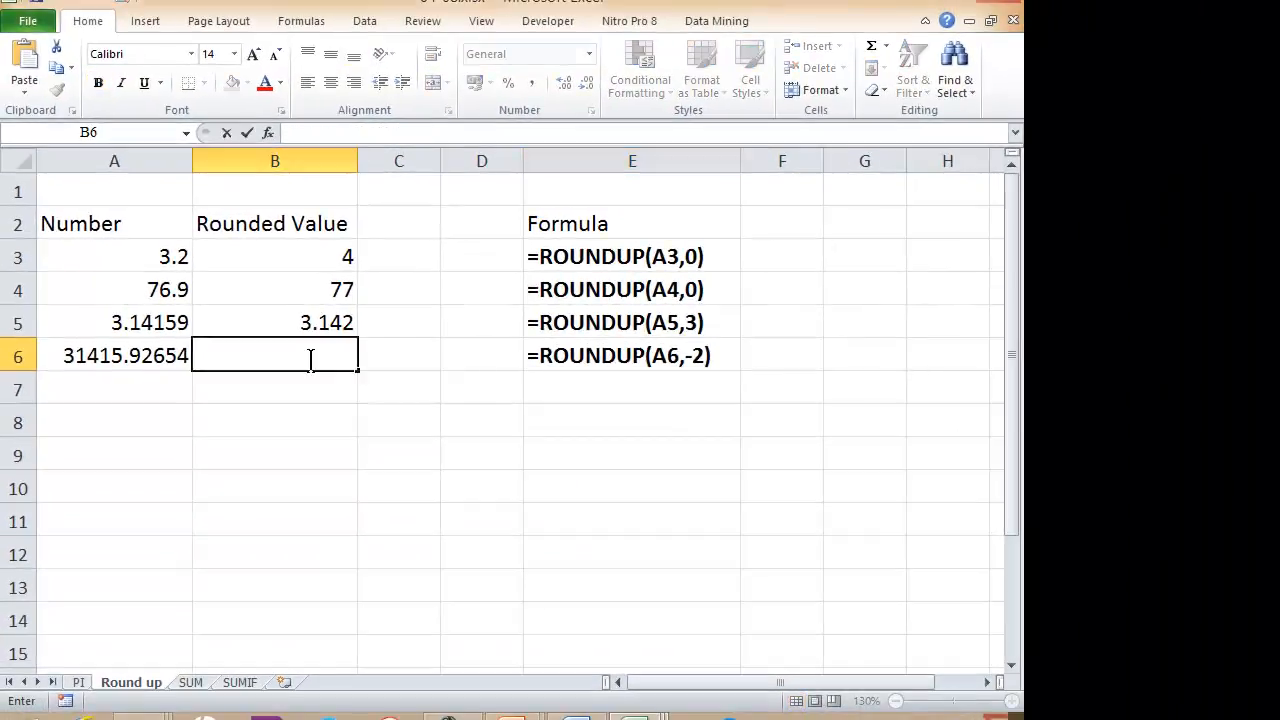
{"action": "key", "text": "ctrl+v"}
{"action": "key", "text": "Return"}
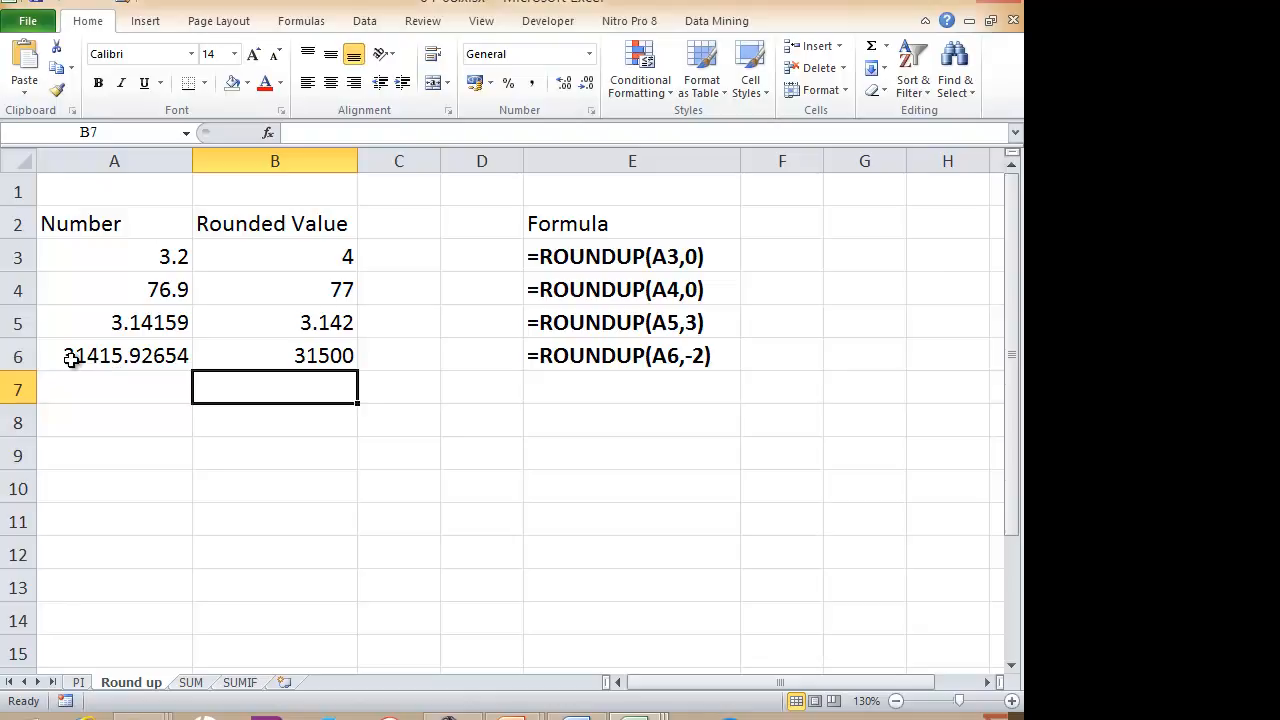
- Change the number of digits in B6's ROUNDUP formula to -1
{"action": "left_click", "coordinate": [340, 355]}
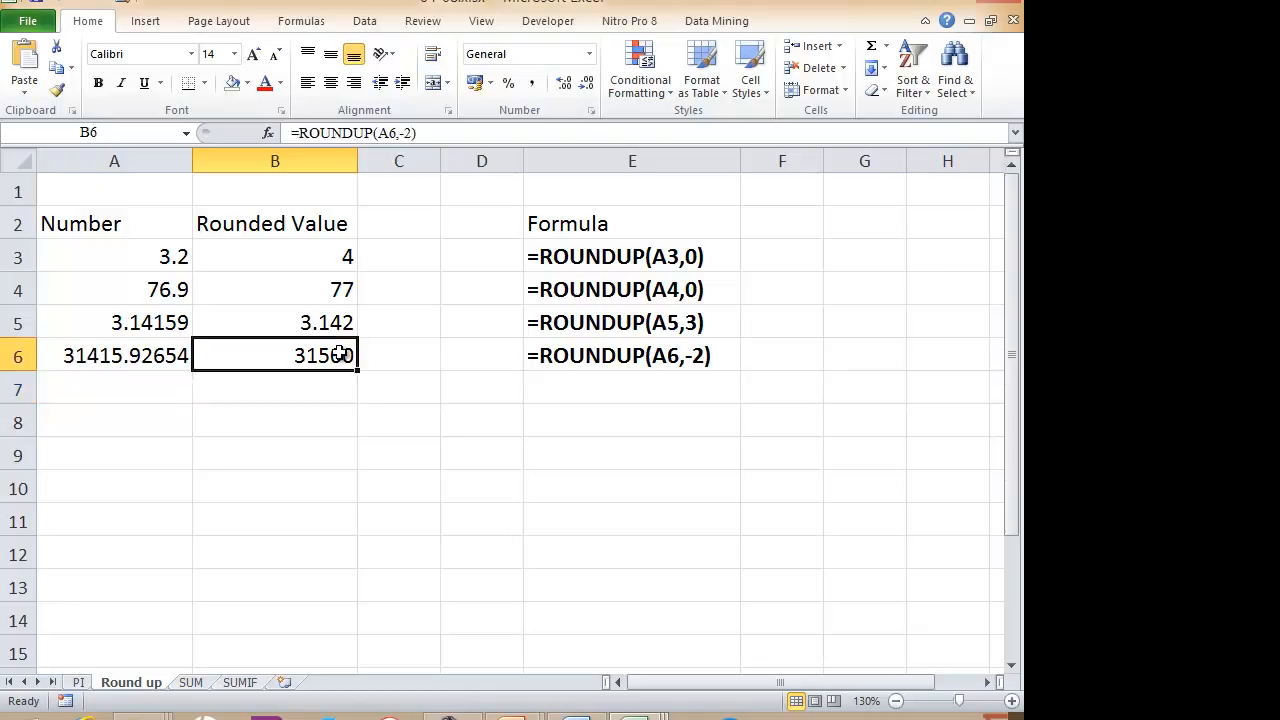
{"action": "left_click_drag", "start_coordinate": [404, 133], "coordinate": [410, 133]}
{"action": "type", "text": "1"}
{"action": "key", "text": "Return"}
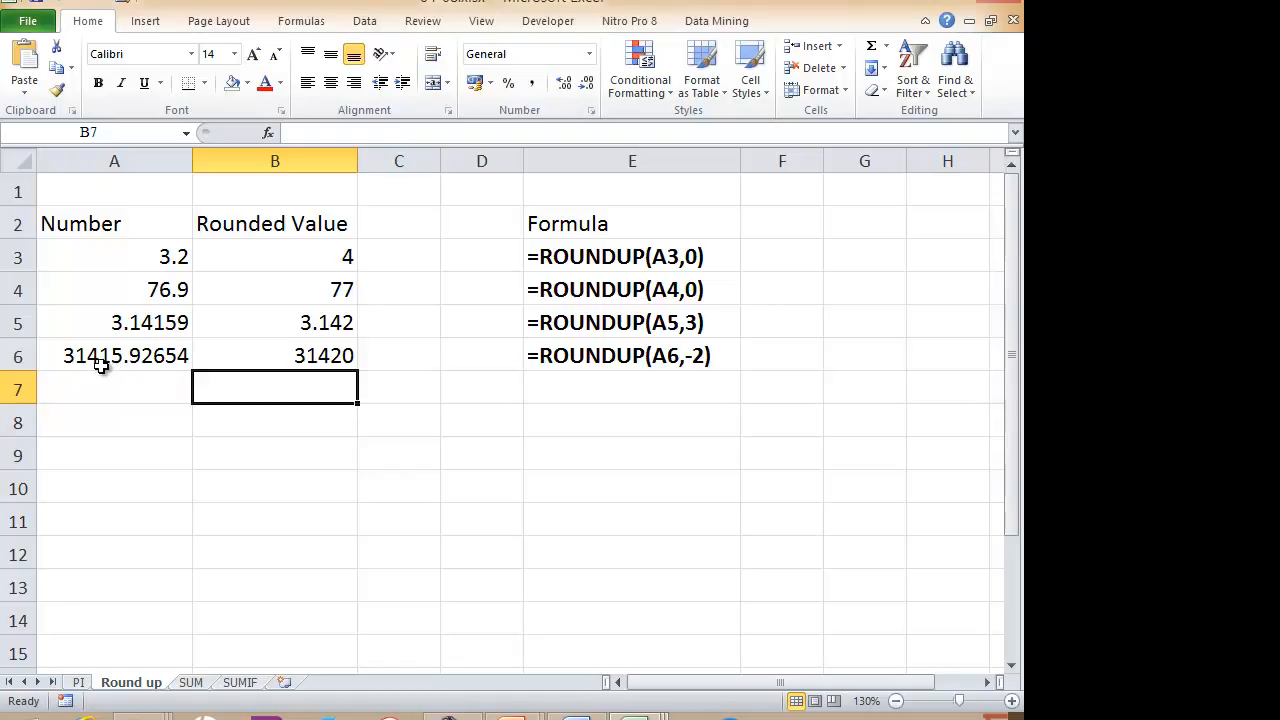
- Set the number of digits in B6's ROUNDUP formula to -3 to round up to the nearest thousand
{"action": "left_click", "coordinate": [312, 357]}
{"action": "left_click", "coordinate": [406, 133]}
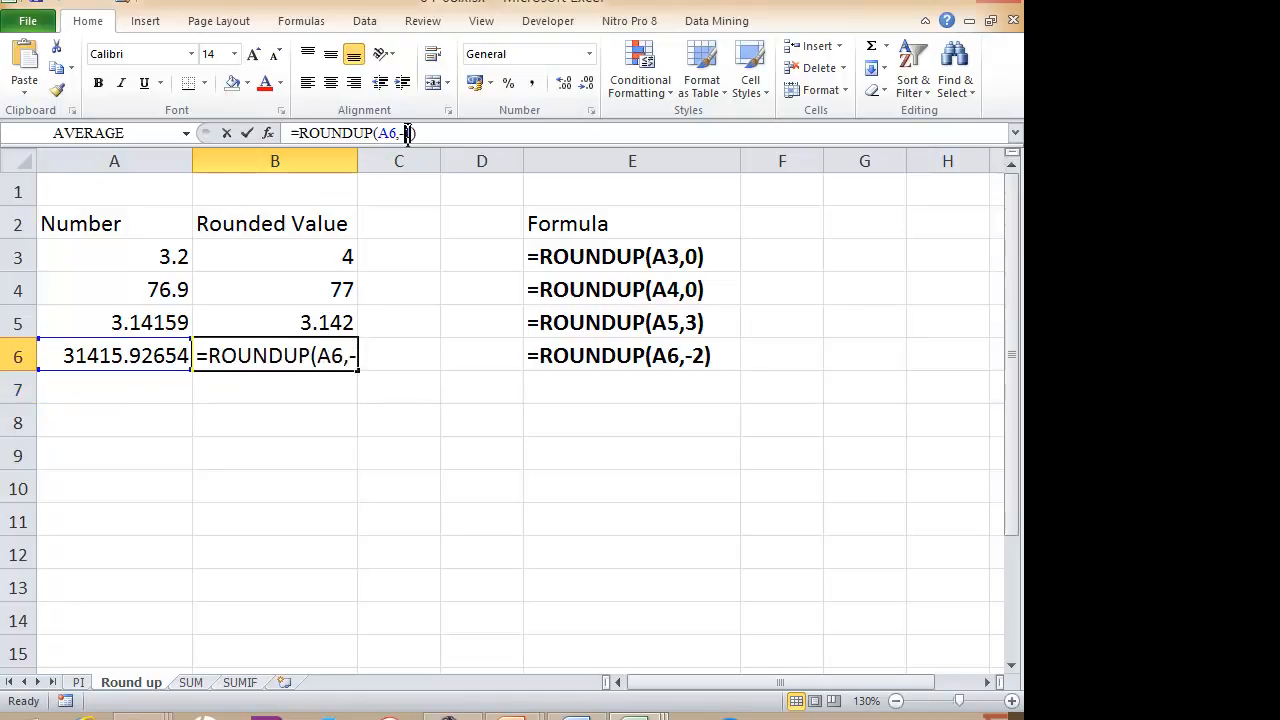
{"action": "double_click", "coordinate": [408, 133]}
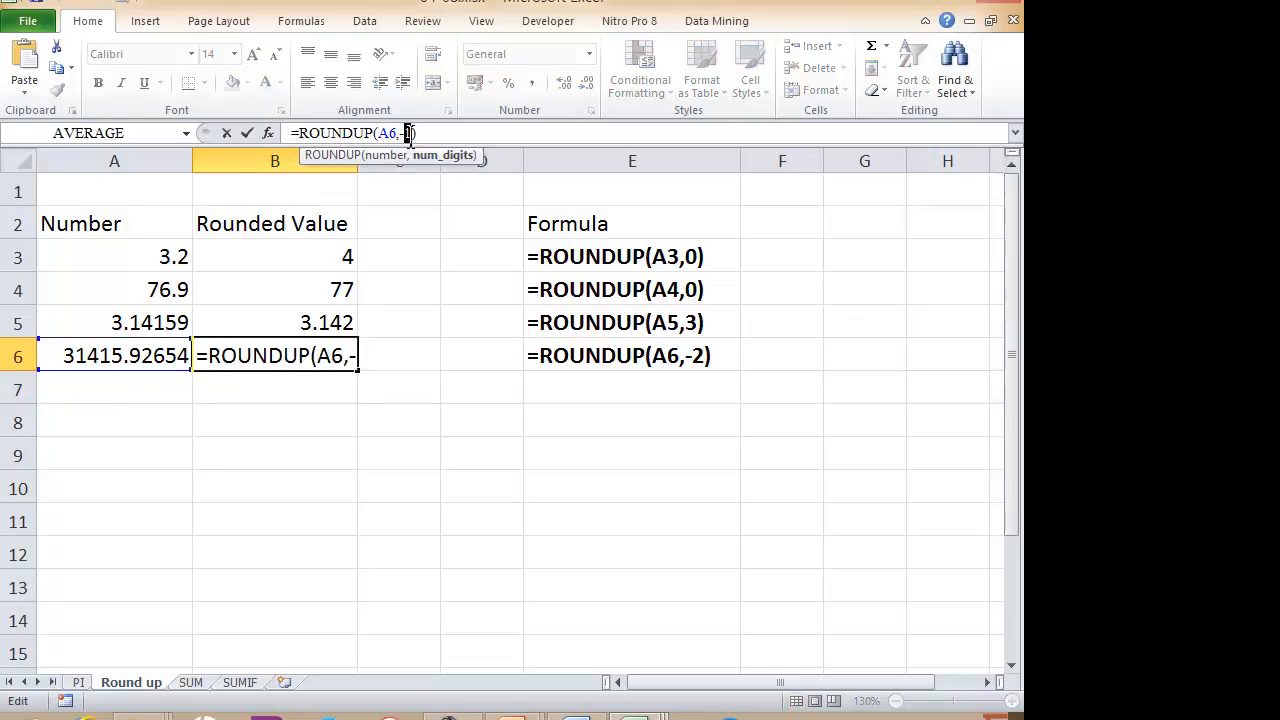
{"action": "type", "text": "3"}
{"action": "key", "text": "Return"}
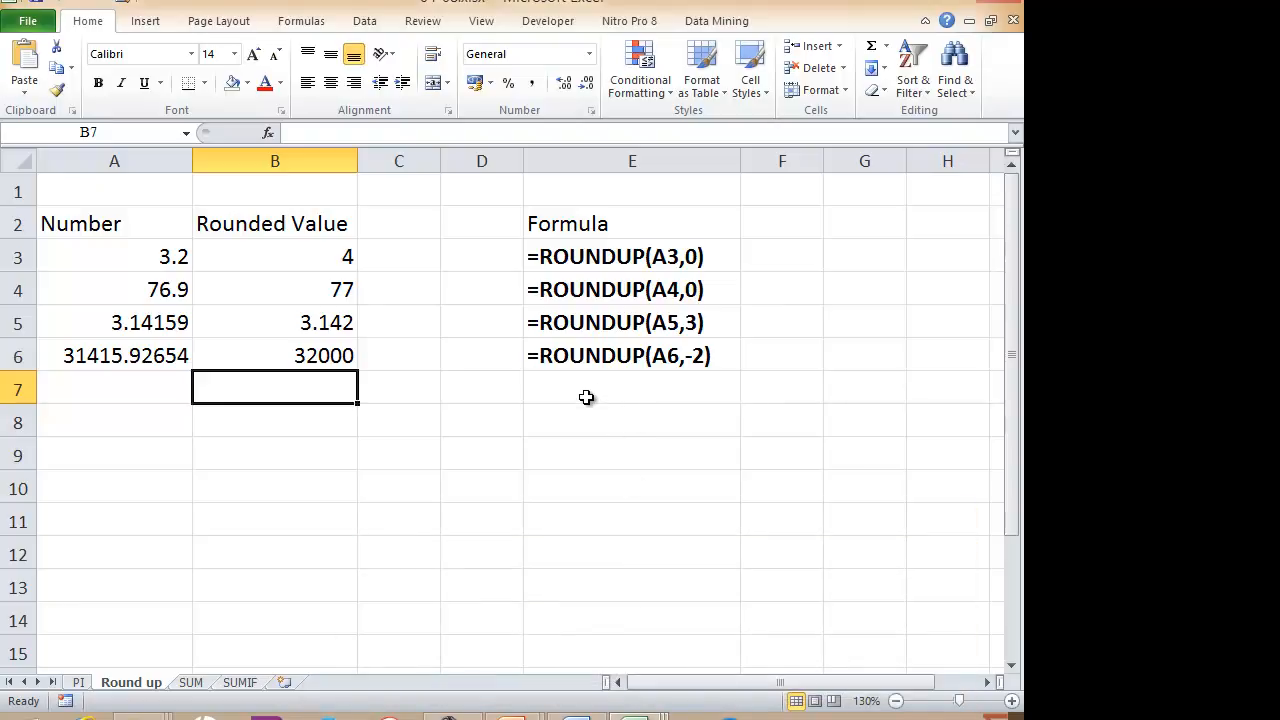
{"action": "left_click", "coordinate": [333, 256]}
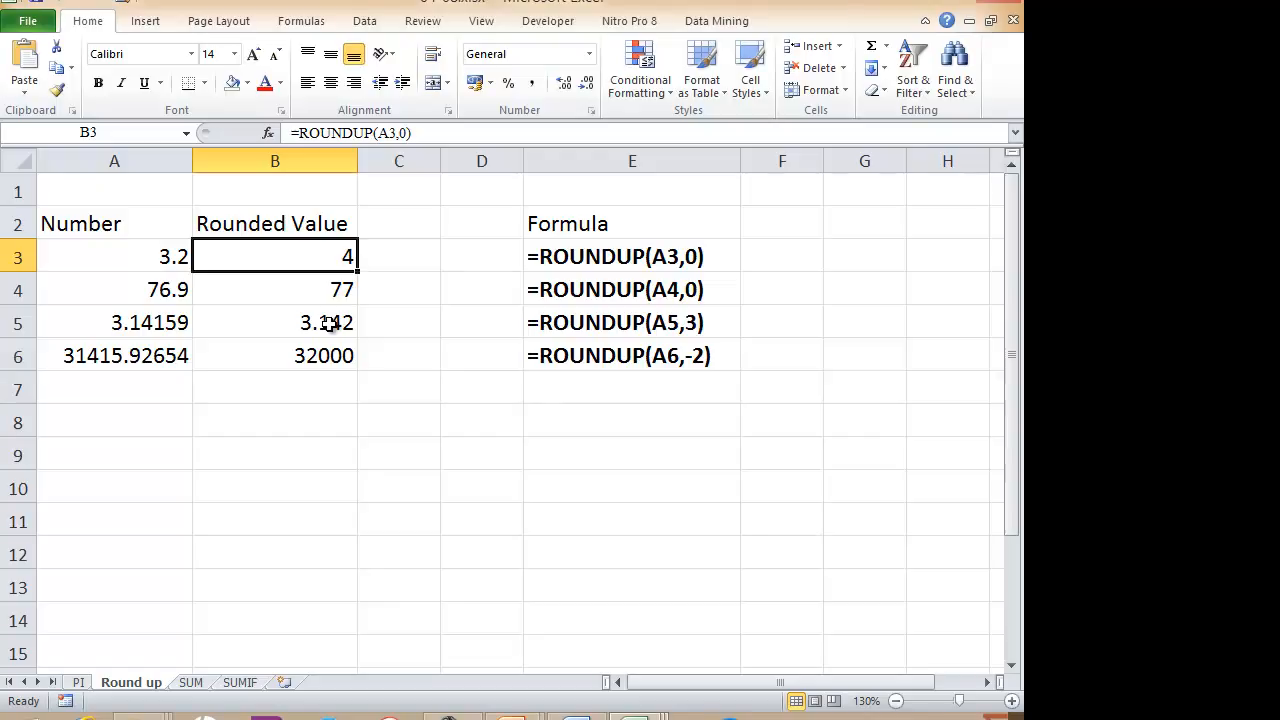
{"action": "left_click", "coordinate": [286, 423]}
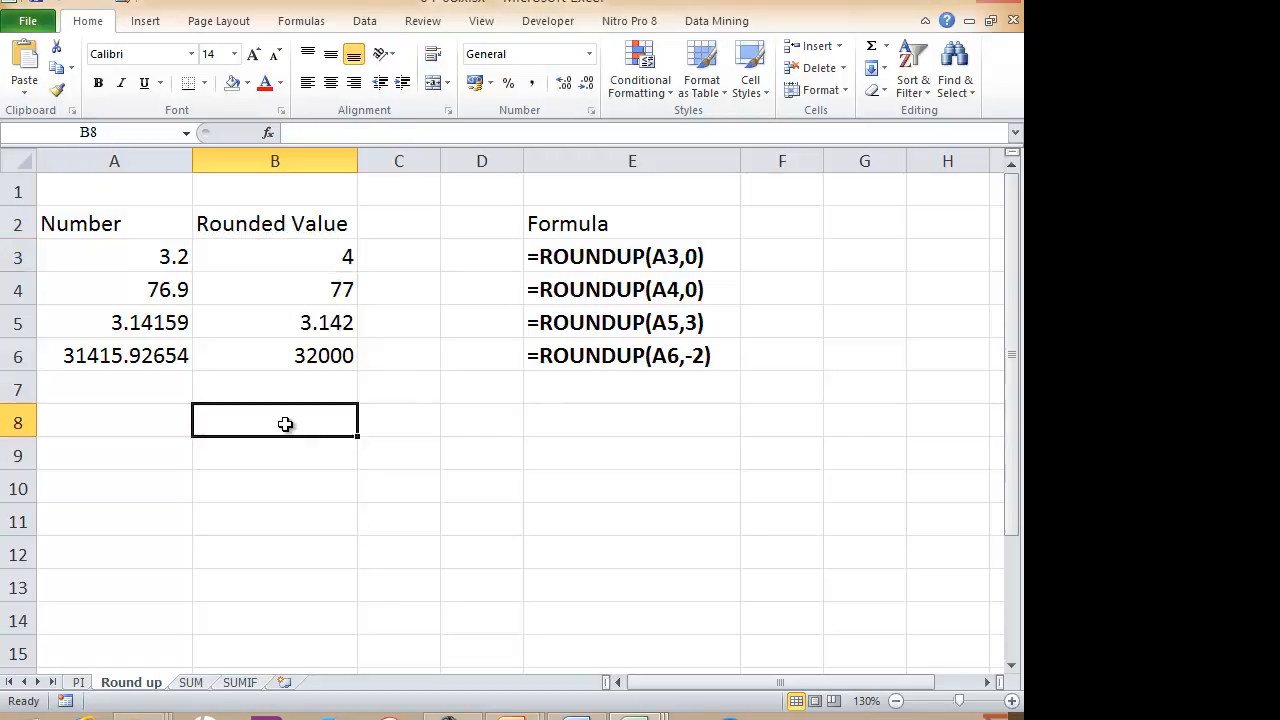
{"action": "type", "text": "=ROUND"}
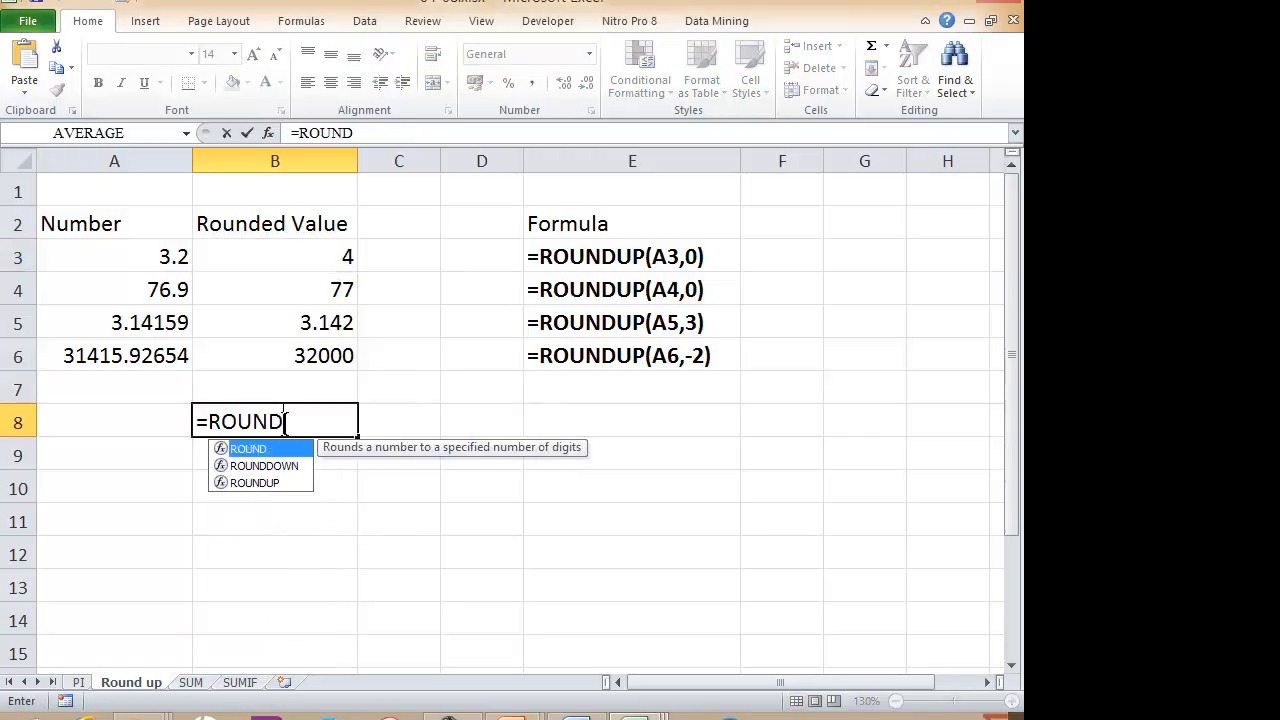
{"action": "type", "text": "("}
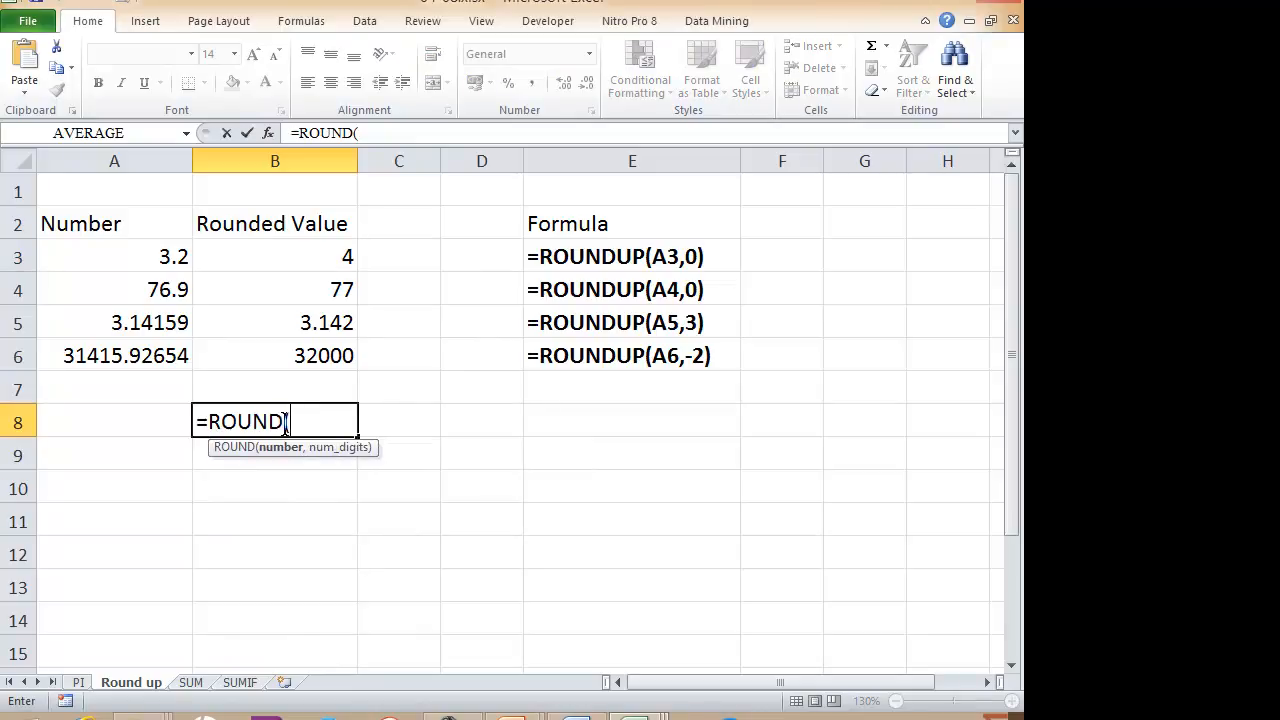
{"action": "key", "text": "Escape"}
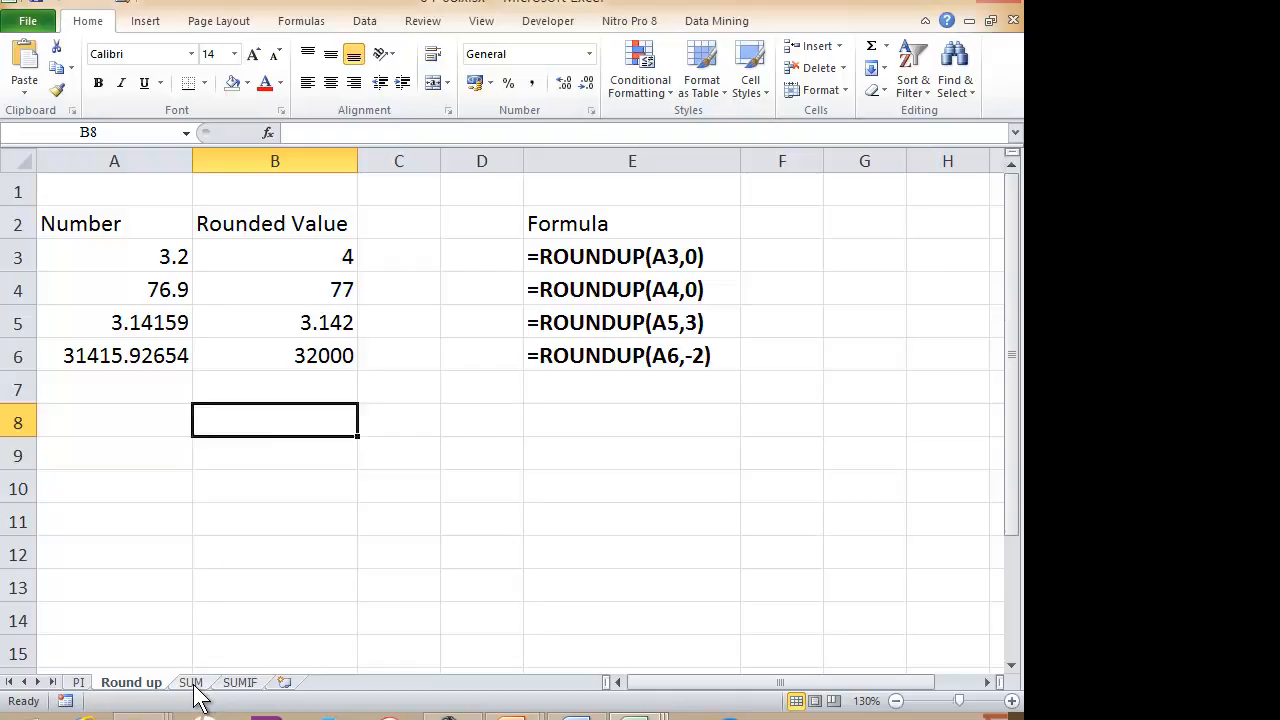
- Switch to the workbook with the first-quarter Travel Expenses table and show it from row 1
{"action": "mouse_move", "coordinate": [578, 716]}
{"action": "left_click", "coordinate": [640, 650]}
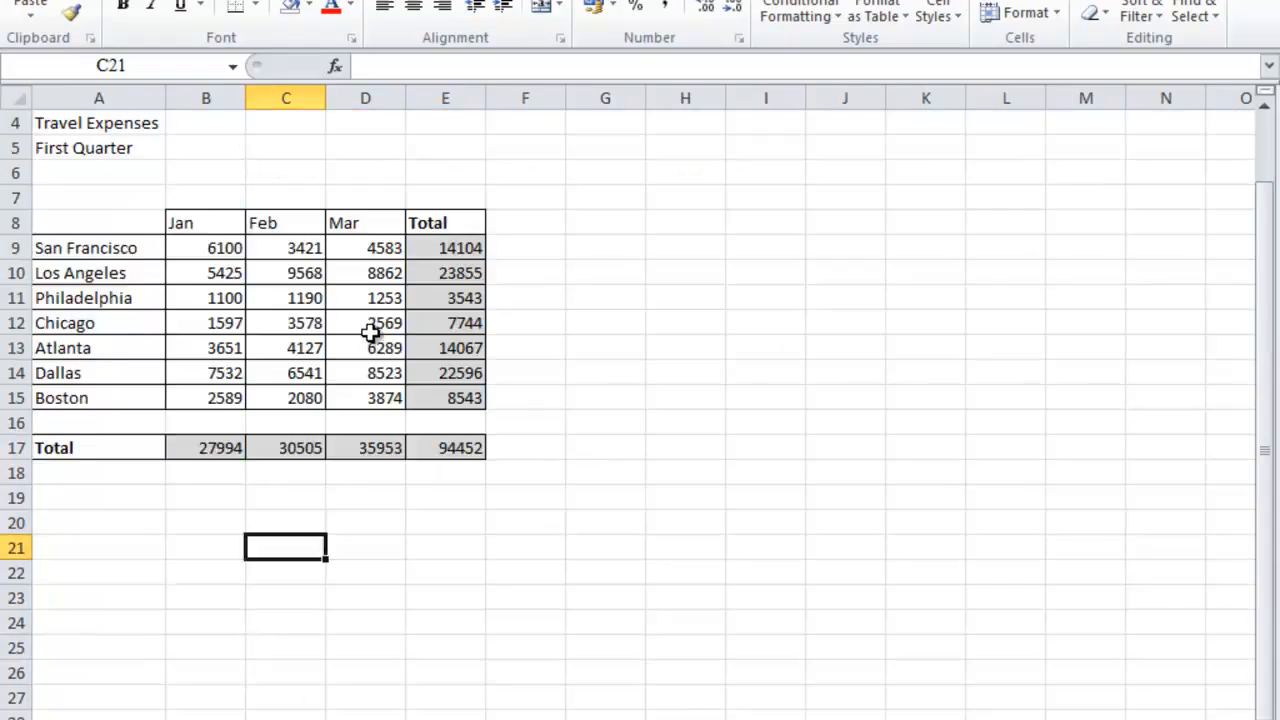
{"action": "scroll", "coordinate": [371, 328], "scroll_direction": "up", "scroll_amount": 1}
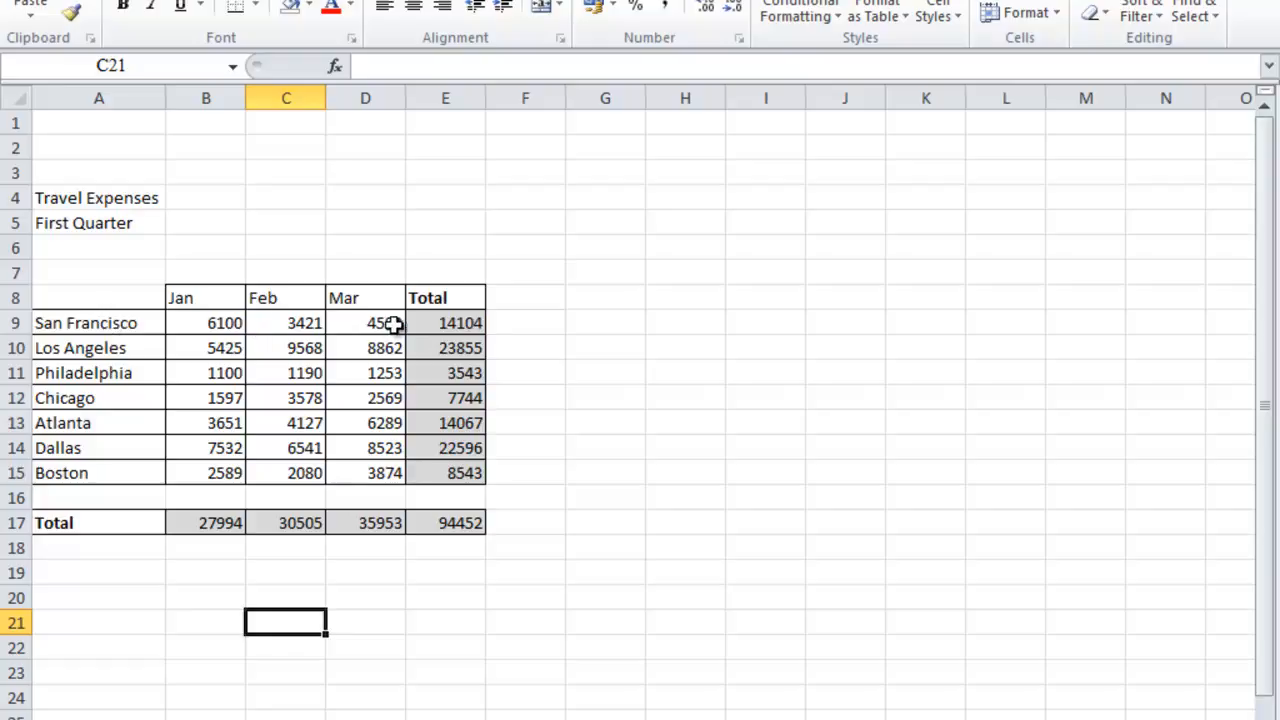
- Enter =B9+C9+D9 in E9 to total San Francisco's January to March expenses by cell addition
{"action": "left_click", "coordinate": [453, 320]}
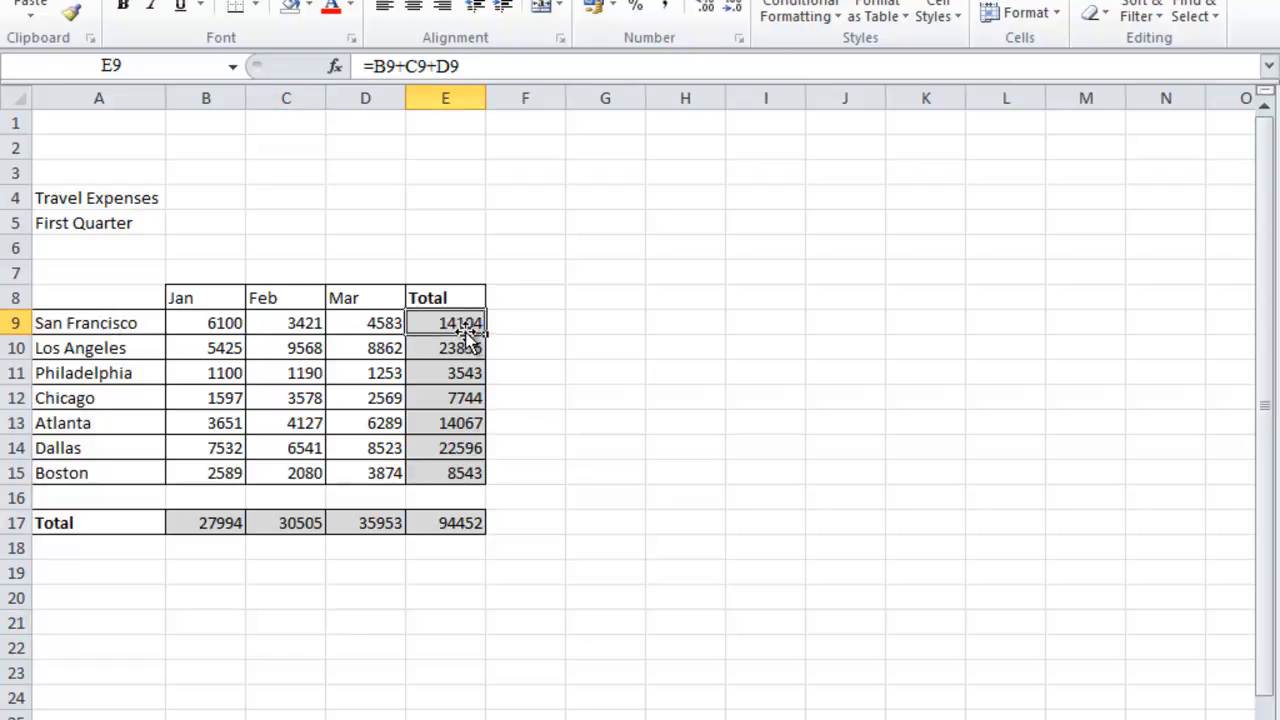
{"action": "type", "text": "="}
{"action": "left_click", "coordinate": [186, 323]}
{"action": "type", "text": "+"}
{"action": "left_click", "coordinate": [300, 322]}
{"action": "type", "text": "+"}
{"action": "left_click", "coordinate": [357, 323]}
{"action": "key", "text": "Return"}
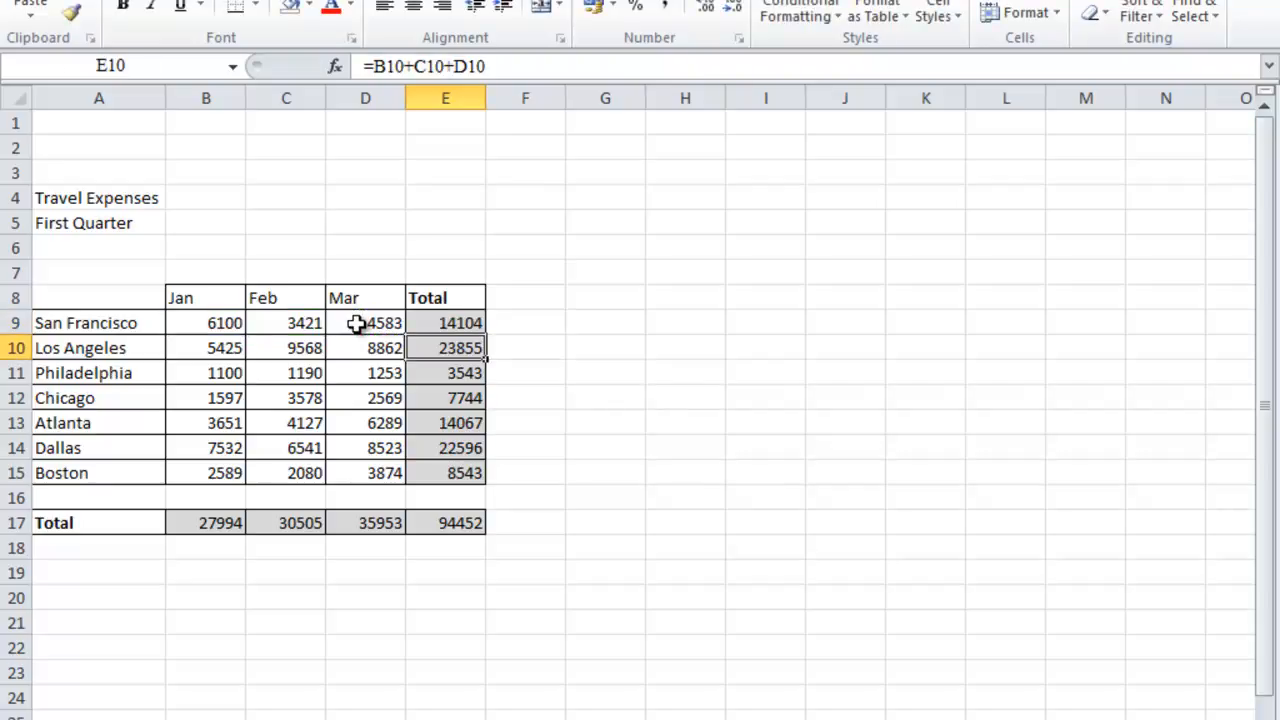
- Replace the San Francisco total in E9 with =SUM(B9,C9,D9), listing each month's cell as a separate argument
{"action": "left_click", "coordinate": [468, 325]}
{"action": "type", "text": "="}
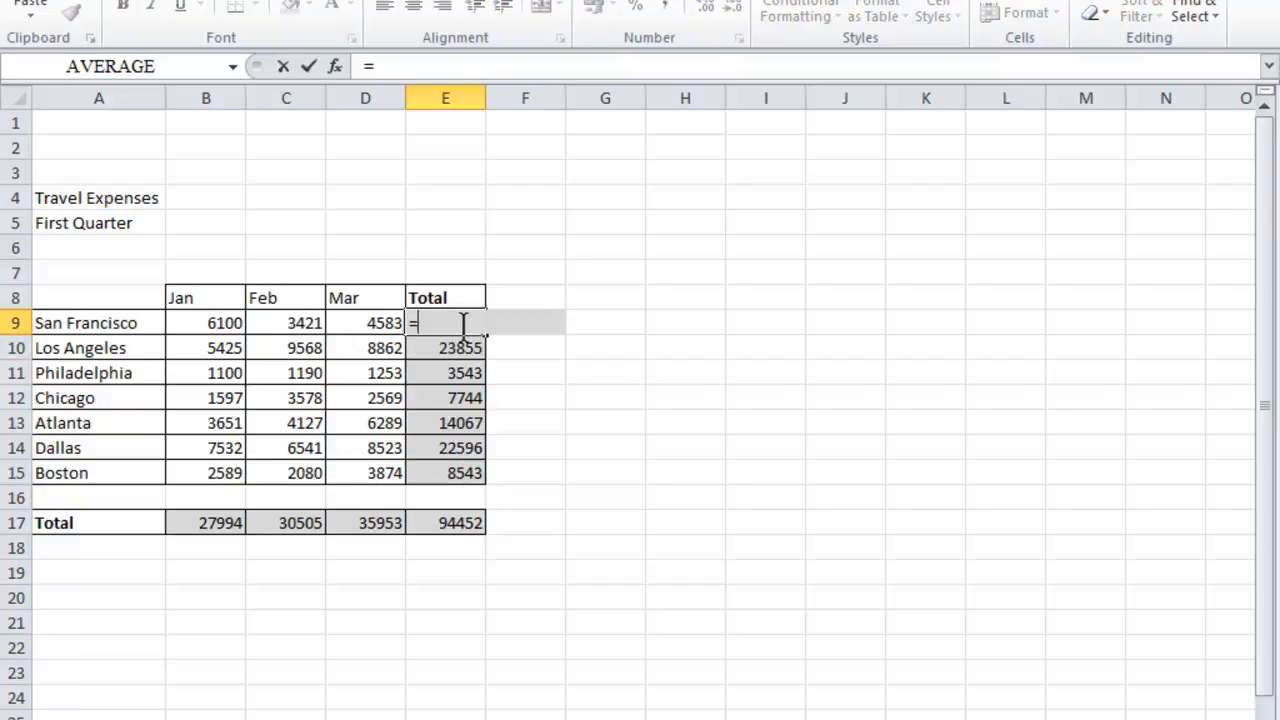
{"action": "type", "text": "SUM"}
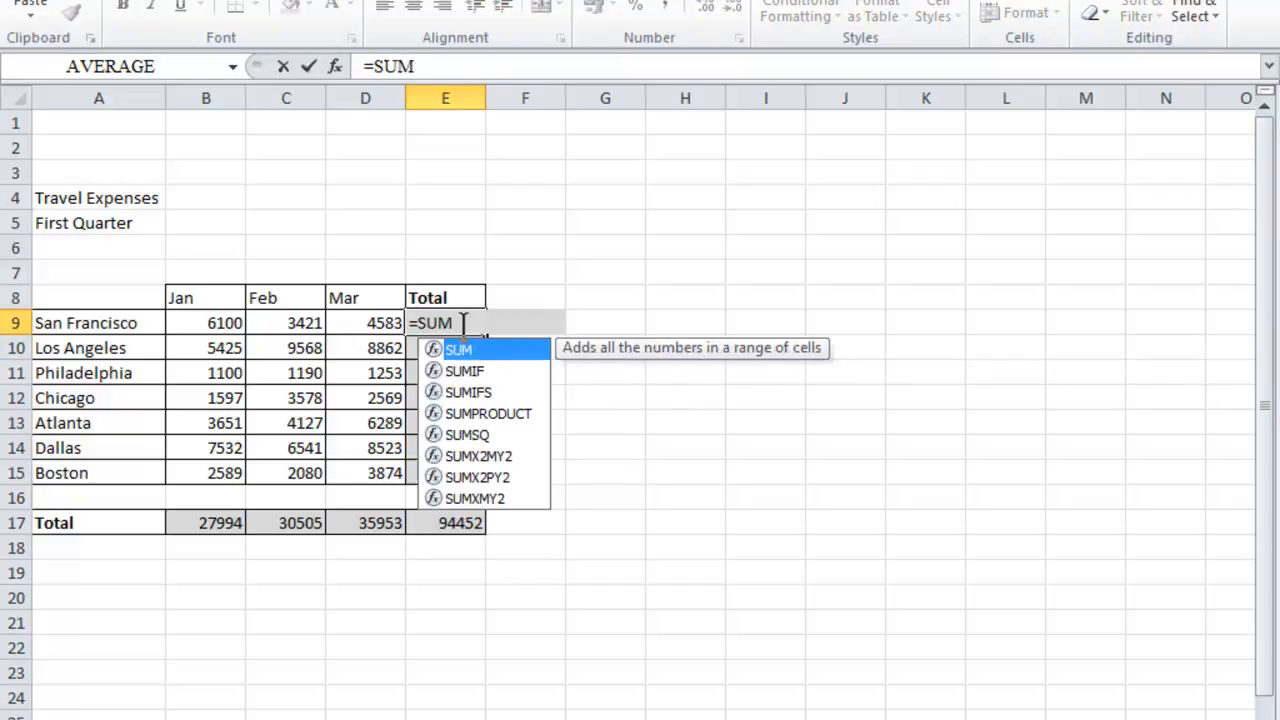
{"action": "type", "text": "("}
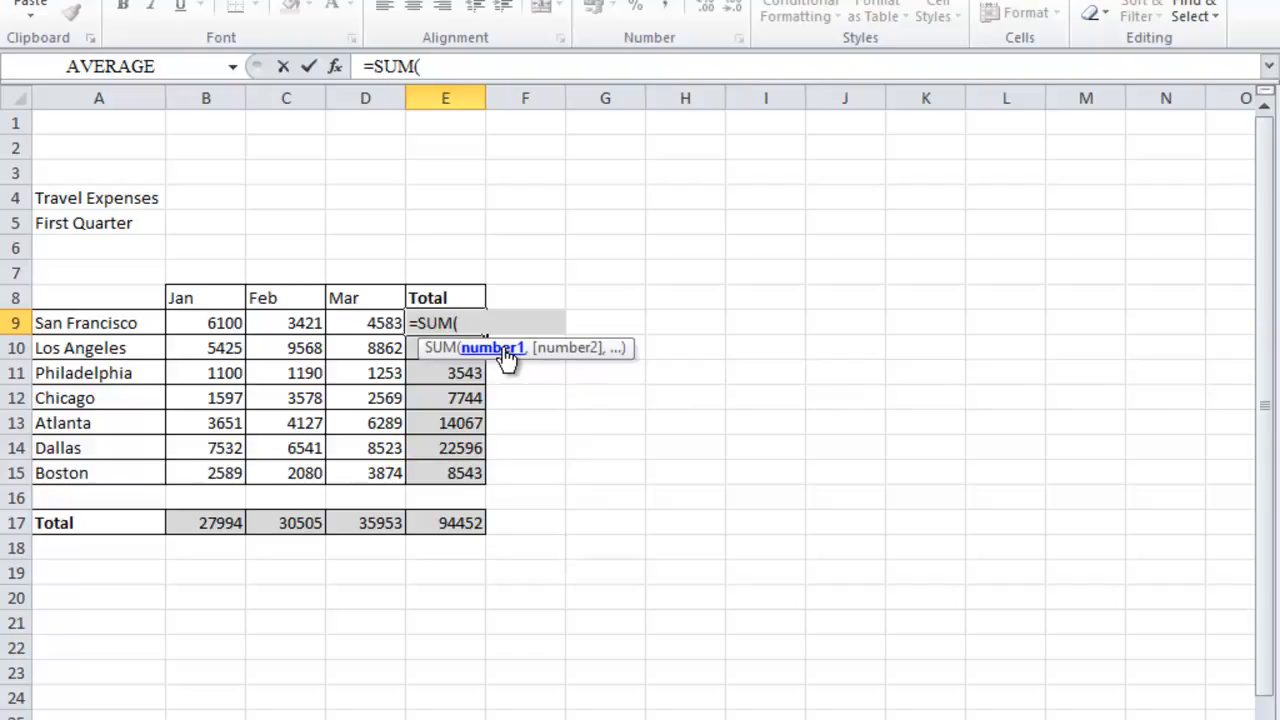
{"action": "left_click", "coordinate": [204, 318]}
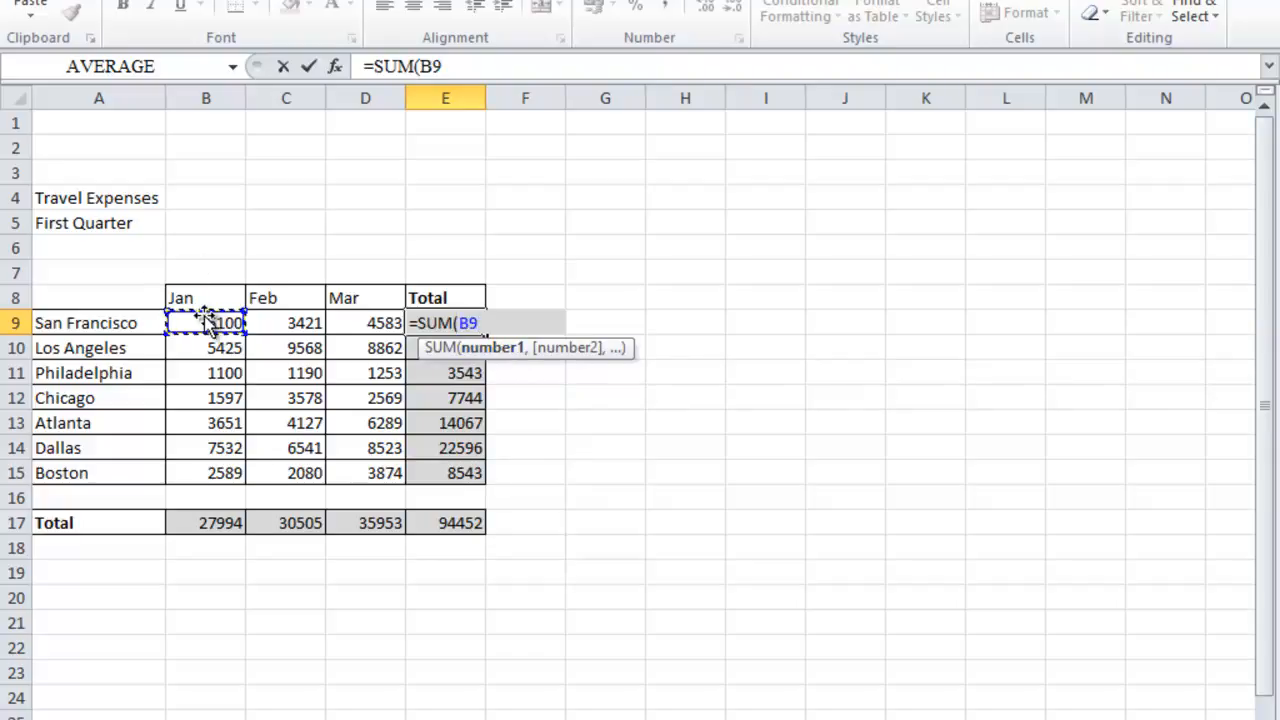
{"action": "type", "text": ","}
{"action": "left_click", "coordinate": [288, 320]}
{"action": "type", "text": ","}
{"action": "left_click", "coordinate": [357, 325]}
{"action": "type", "text": ")"}
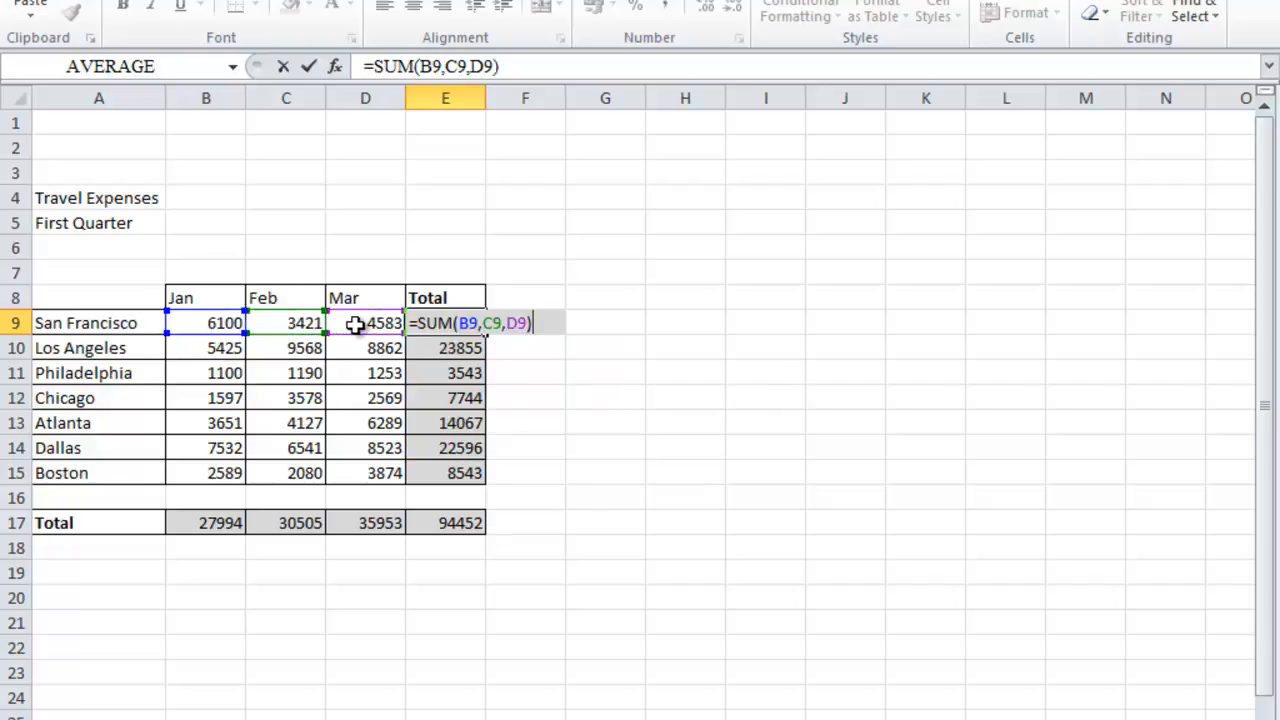
{"action": "key", "text": "Return"}
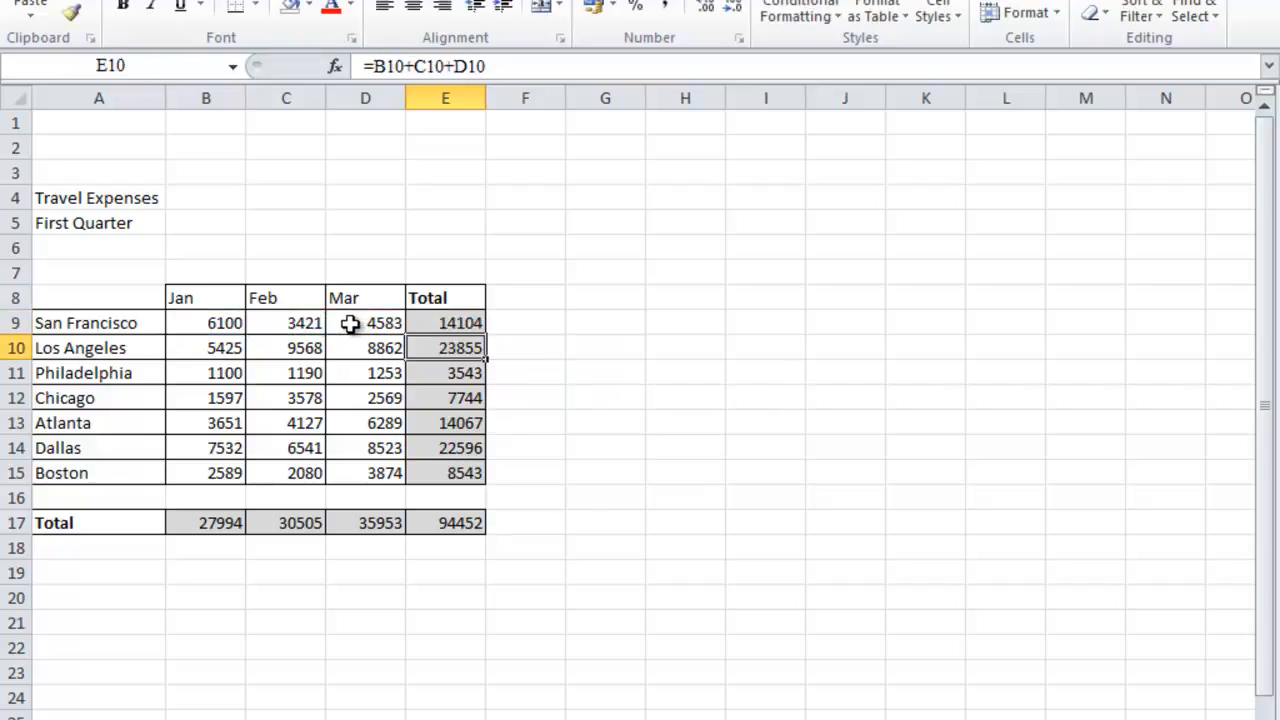
- Re-enter the San Francisco total in E9 as =SUM(B9:D9), using the cell range as a single argument
{"action": "left_click", "coordinate": [433, 327]}
{"action": "type", "text": "=SUM"}
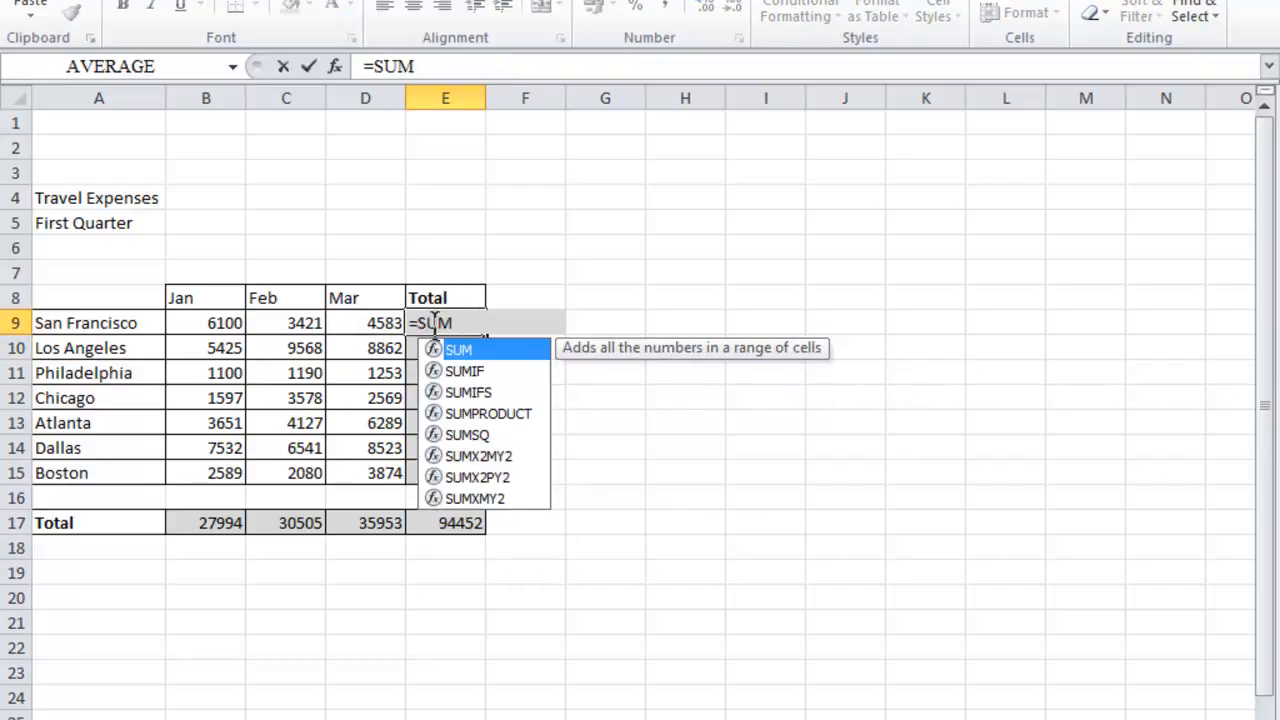
{"action": "type", "text": "("}
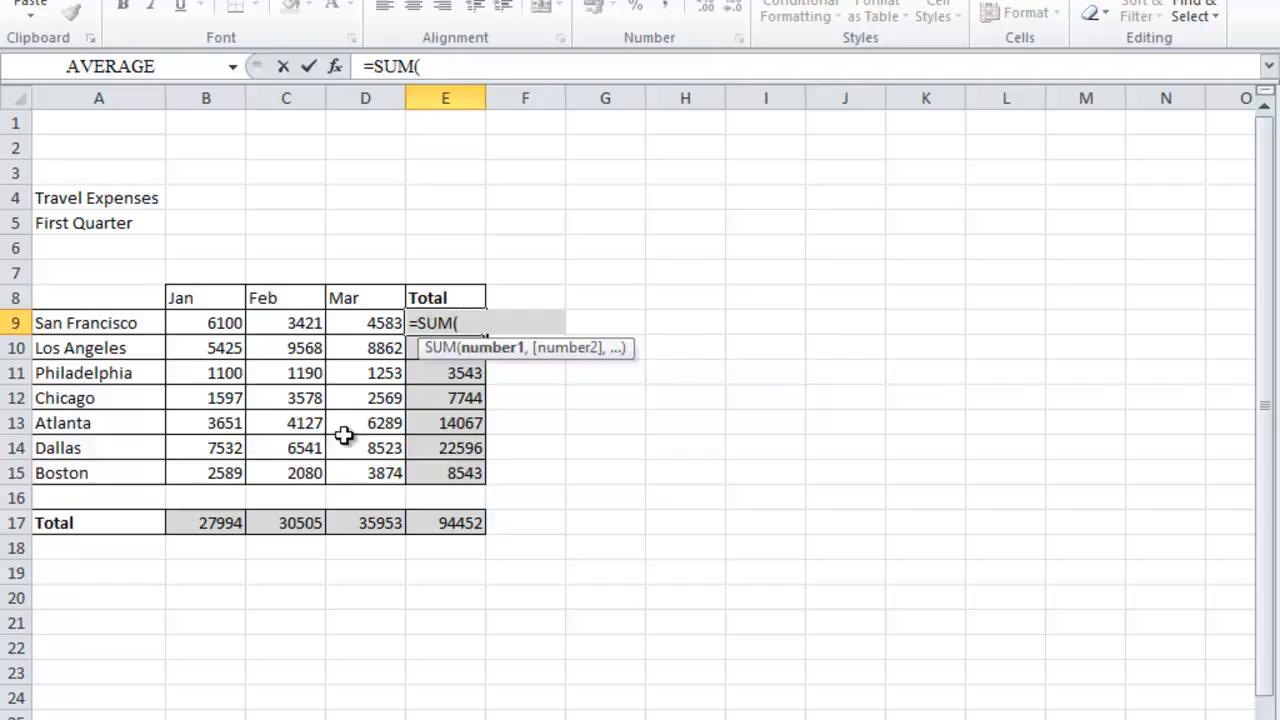
{"action": "left_click_drag", "start_coordinate": [200, 323], "coordinate": [357, 327]}
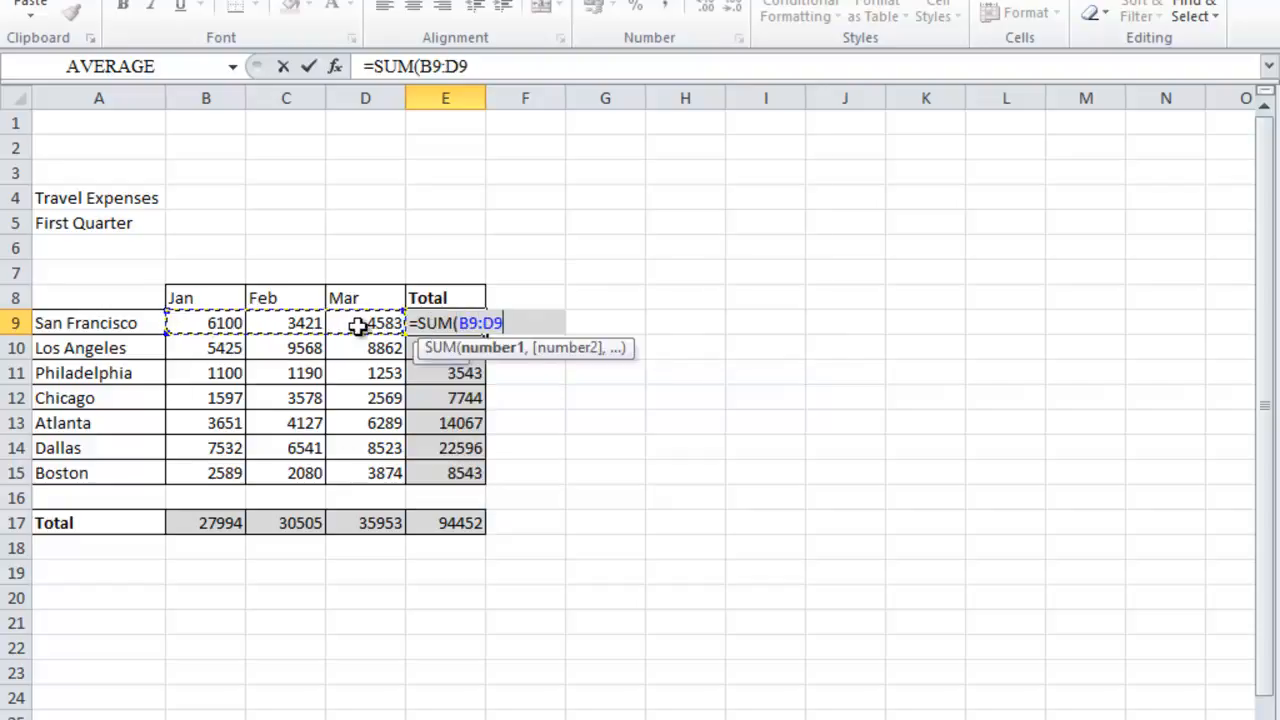
{"action": "type", "text": ")"}
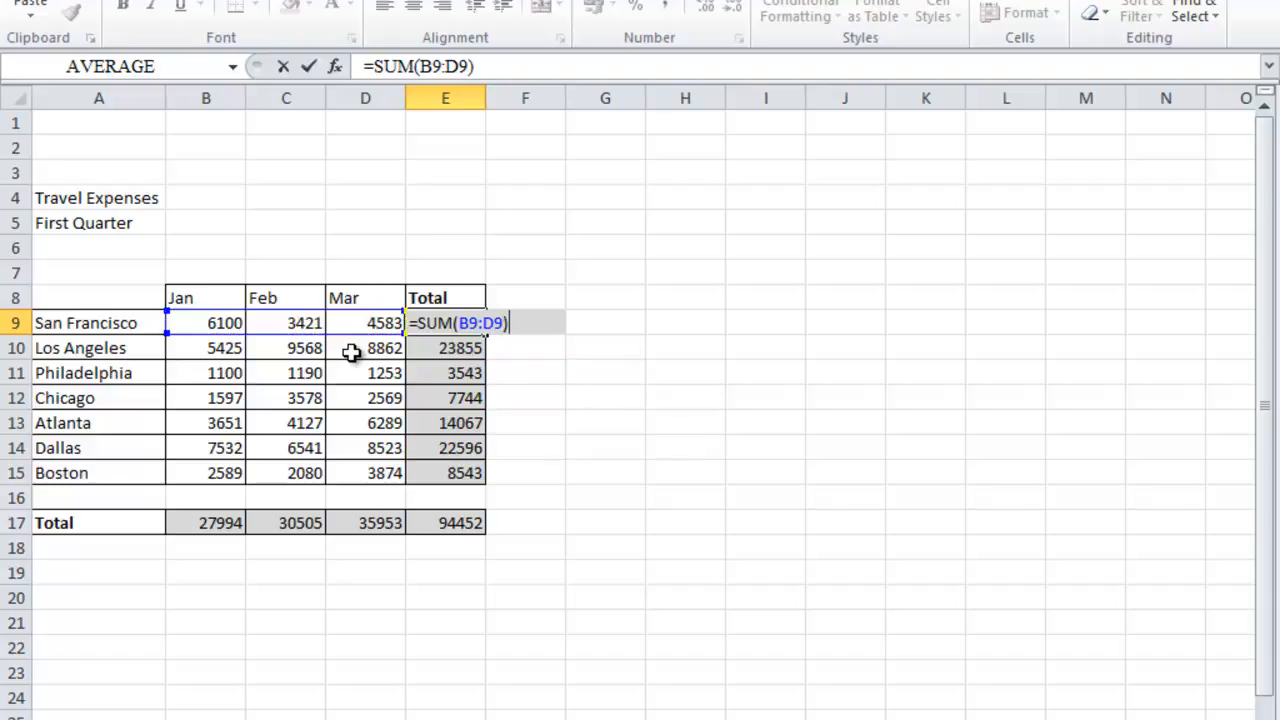
{"action": "key", "text": "Return"}
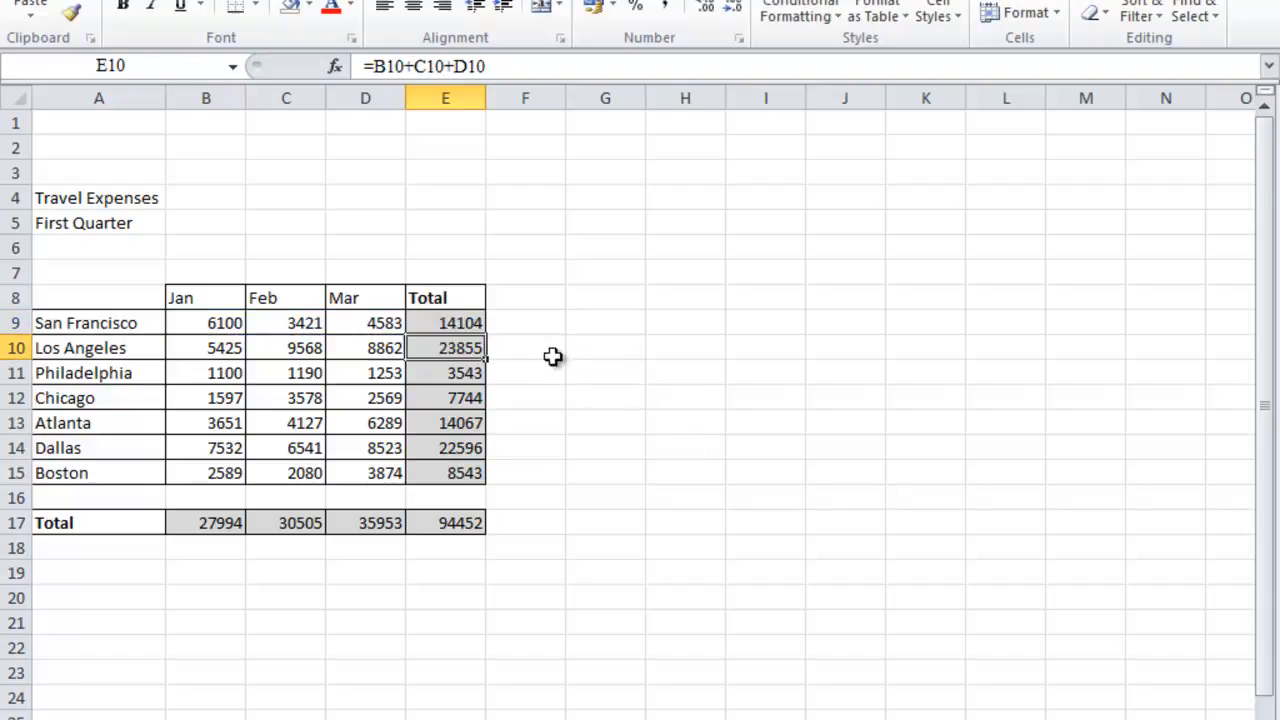
- Clear the Total column for all cities in E9:E15
{"action": "left_click", "coordinate": [471, 323]}
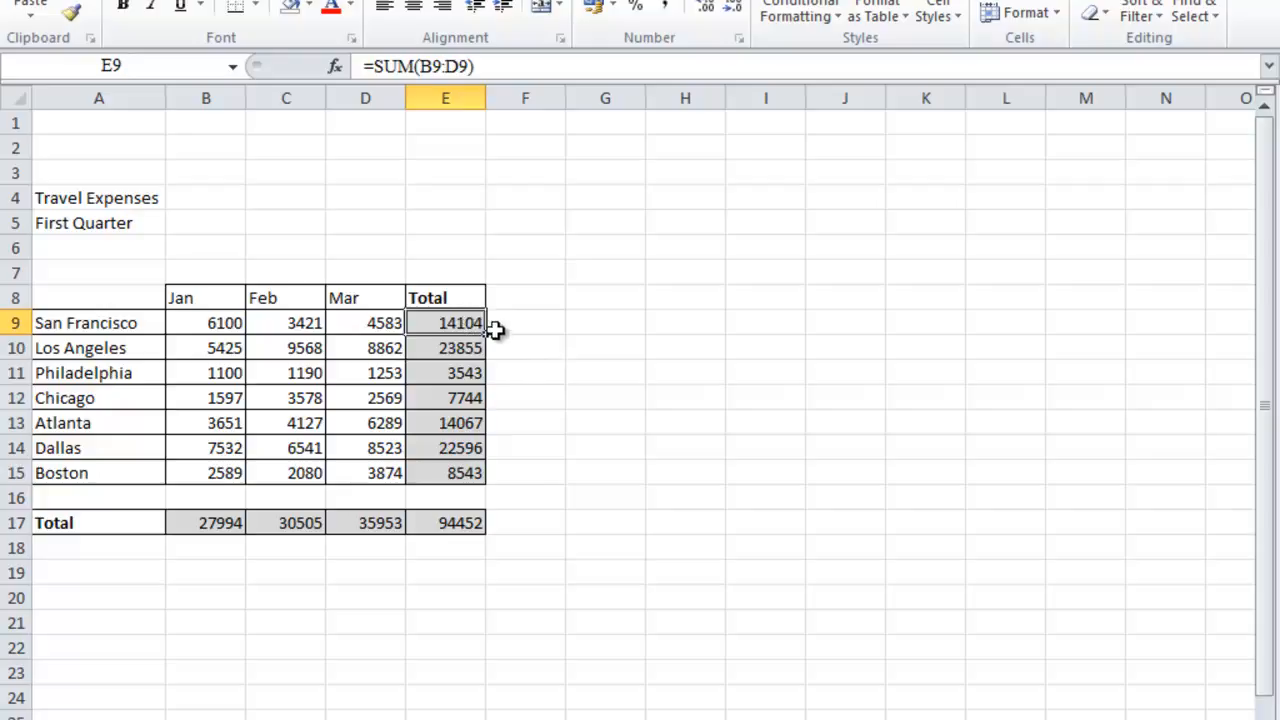
{"action": "left_click_drag", "start_coordinate": [463, 322], "coordinate": [462, 459]}
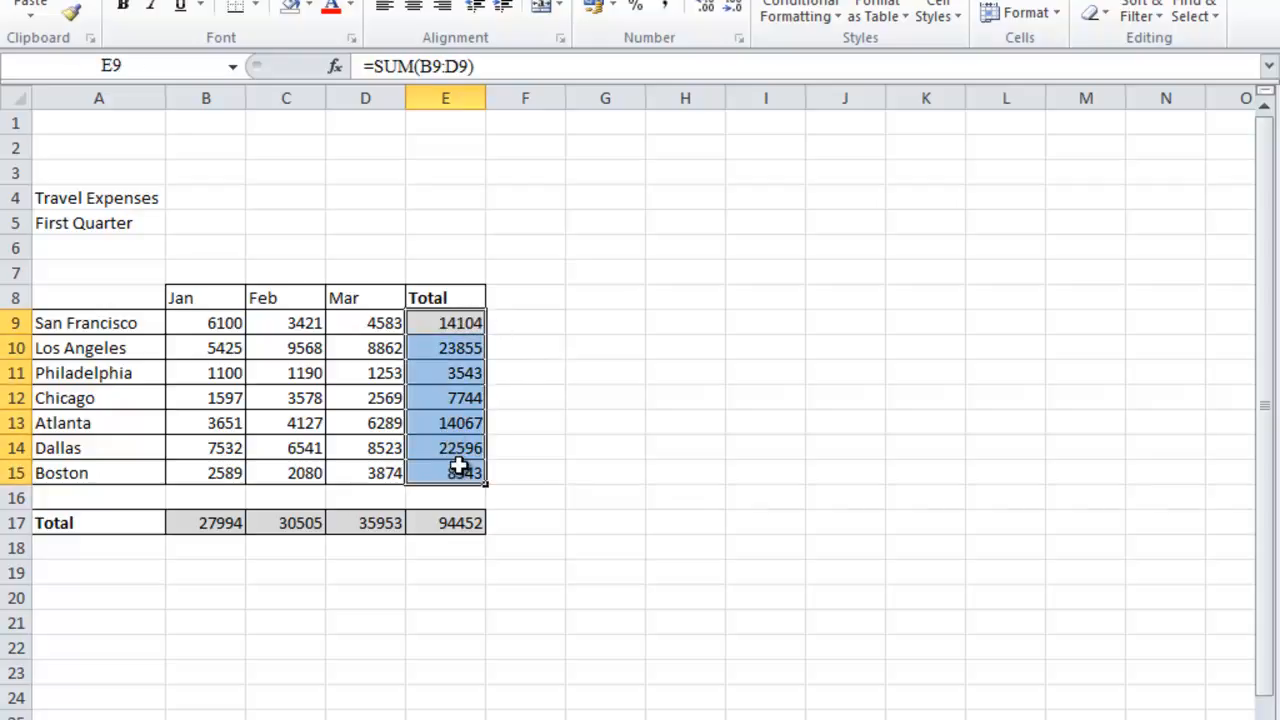
{"action": "key", "text": "Delete"}
- Use AutoSum in E9 to total San Francisco's expenses with =SUM(B9:D9)
{"action": "left_click", "coordinate": [453, 332]}
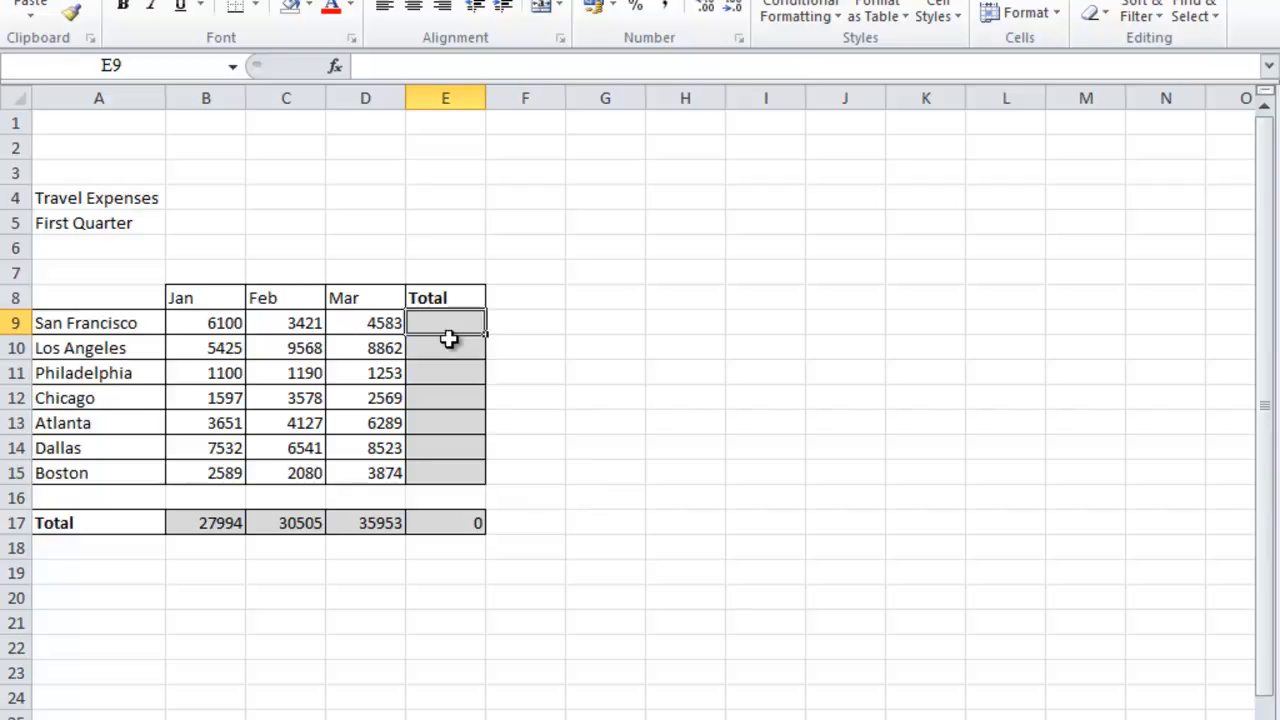
{"action": "key", "text": "alt+equal"}
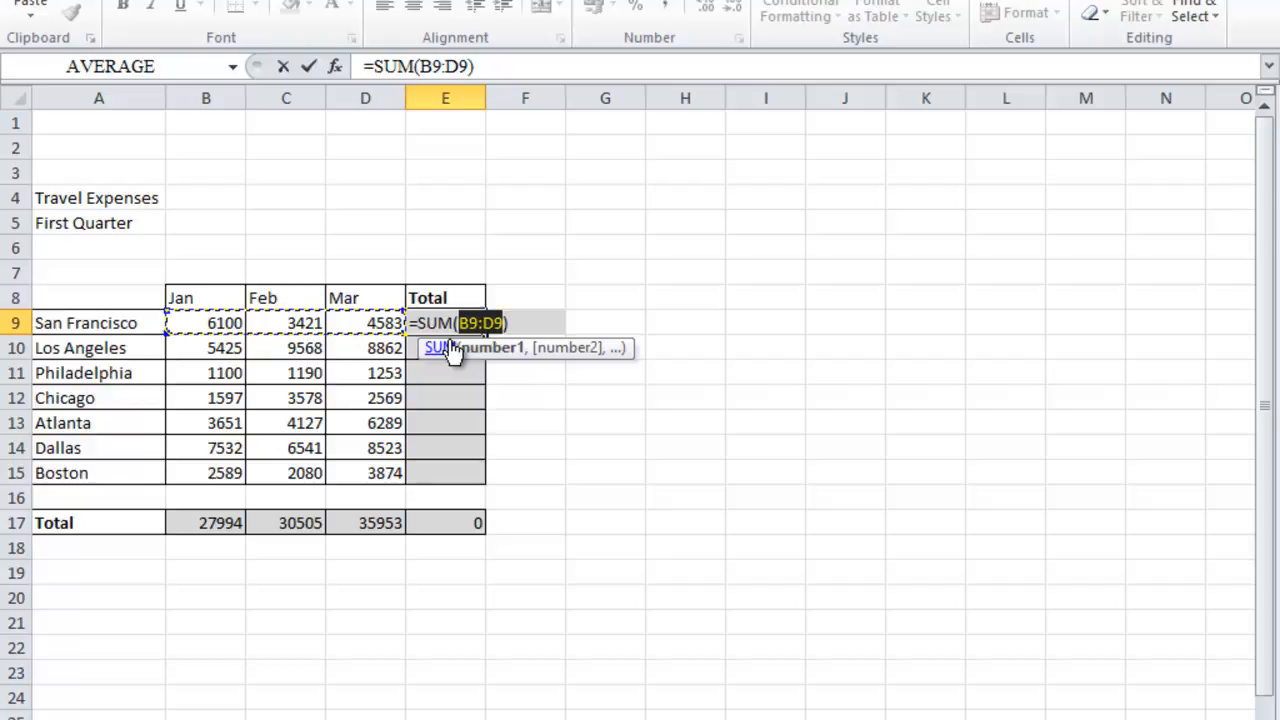
{"action": "key", "text": "Return"}
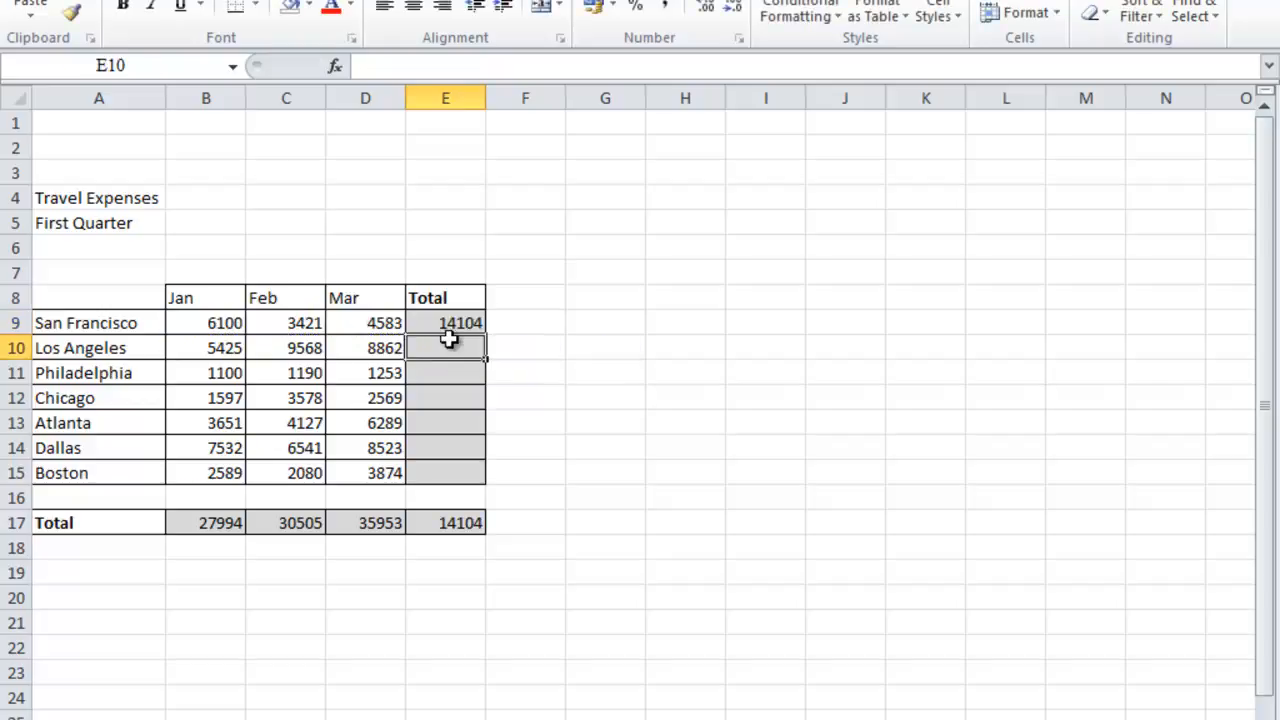
- Copy the San Francisco total formula from E9 down through E15 for the remaining cities
{"action": "left_click", "coordinate": [468, 323]}
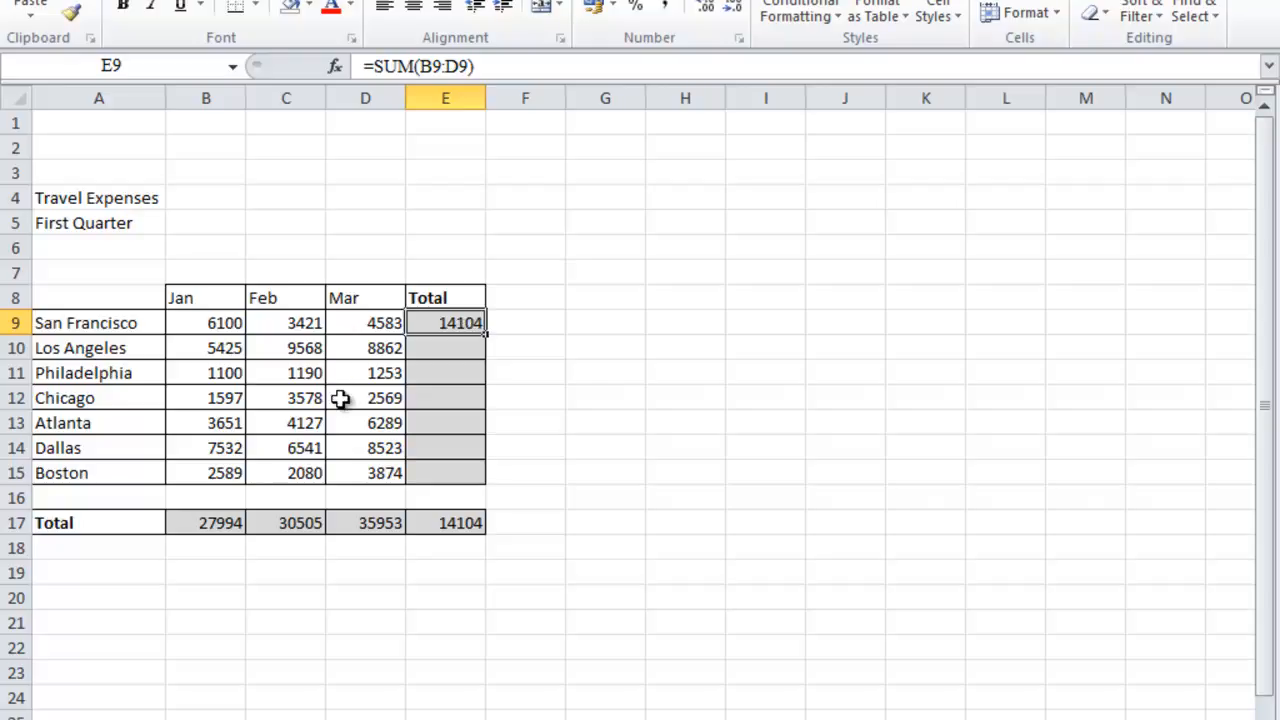
{"action": "left_click_drag", "start_coordinate": [487, 336], "coordinate": [469, 486]}
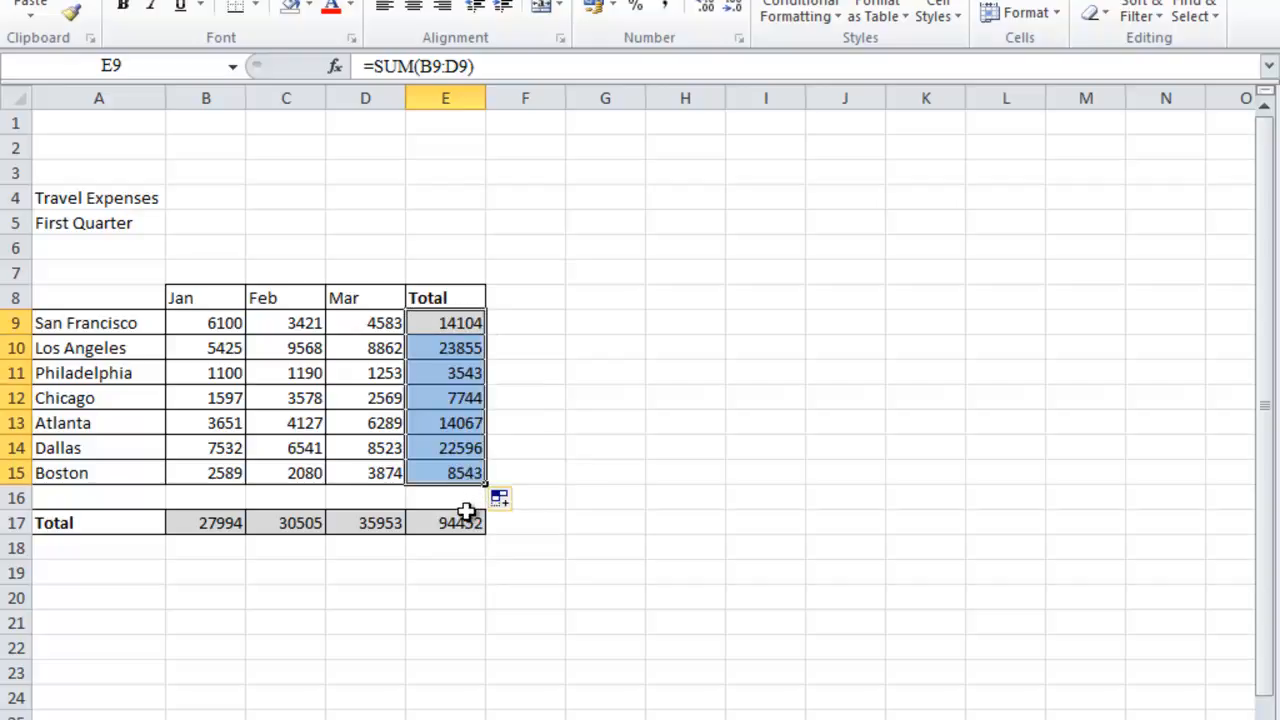
- Clear the Total row for all months and the grand total in B17:E17
{"action": "left_click", "coordinate": [463, 523]}
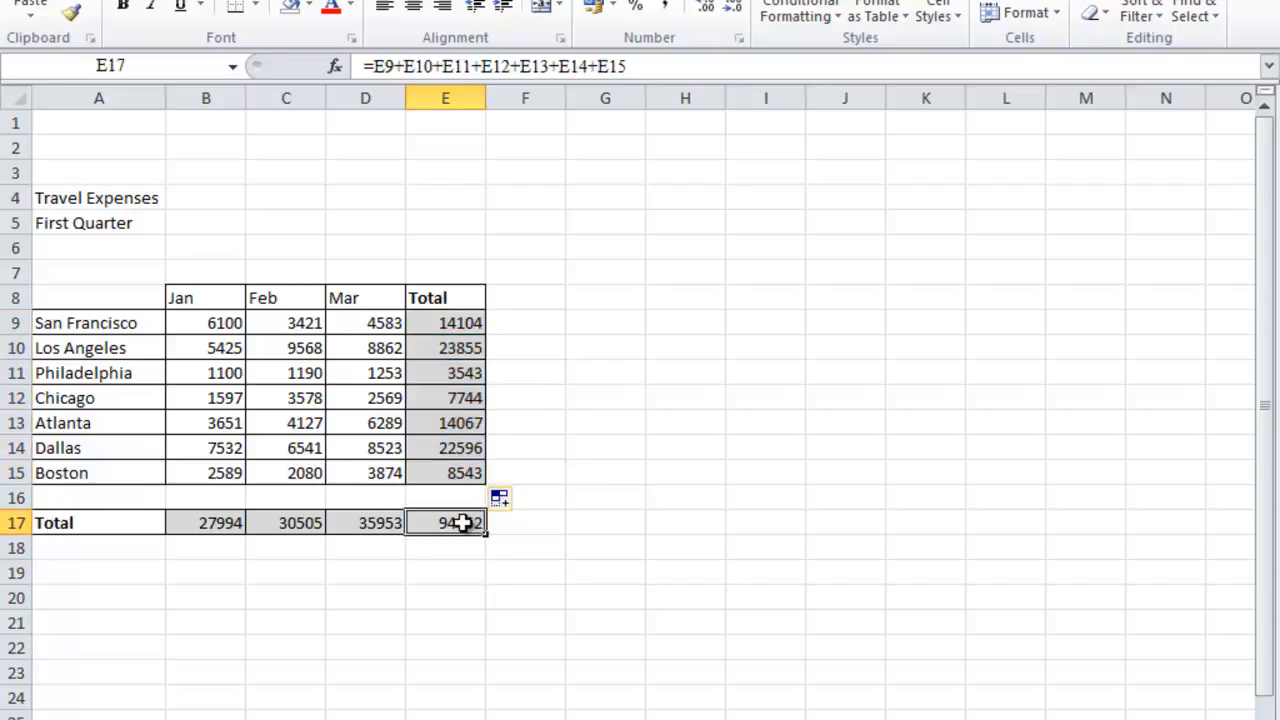
{"action": "key", "text": "Delete"}
{"action": "left_click_drag", "start_coordinate": [223, 524], "coordinate": [373, 520]}
{"action": "key", "text": "Delete"}
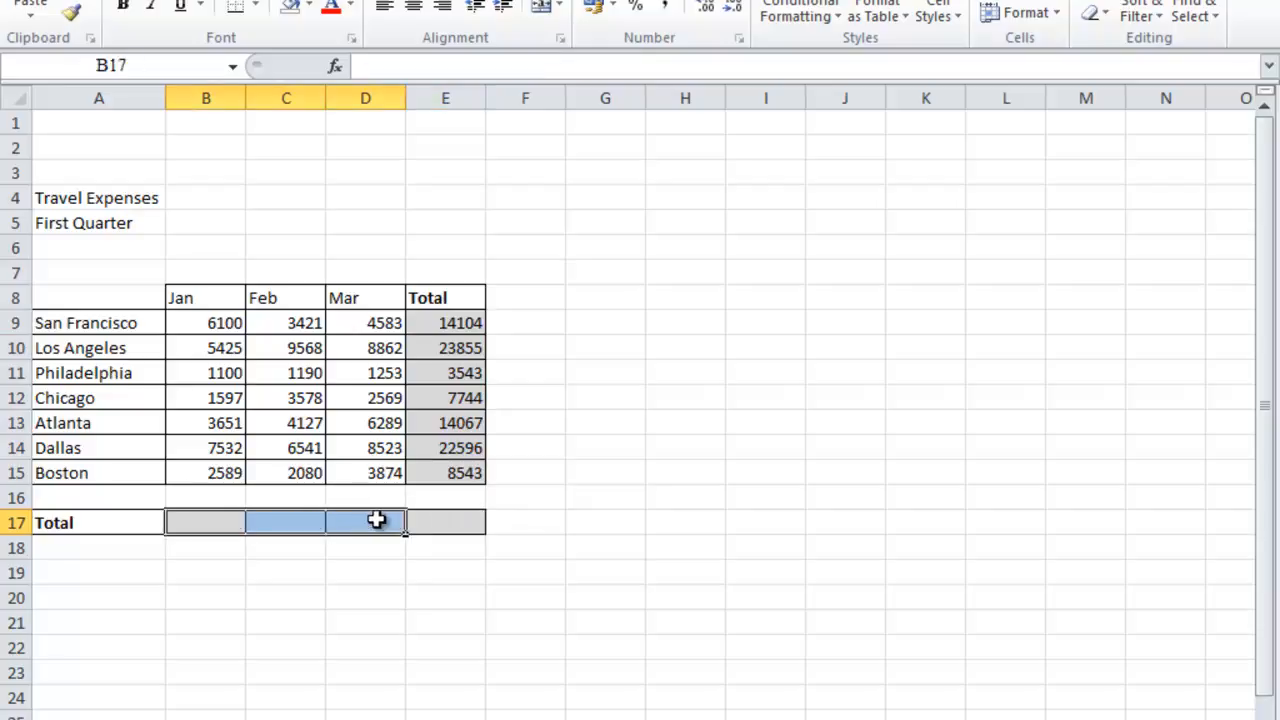
{"action": "left_click", "coordinate": [211, 520]}
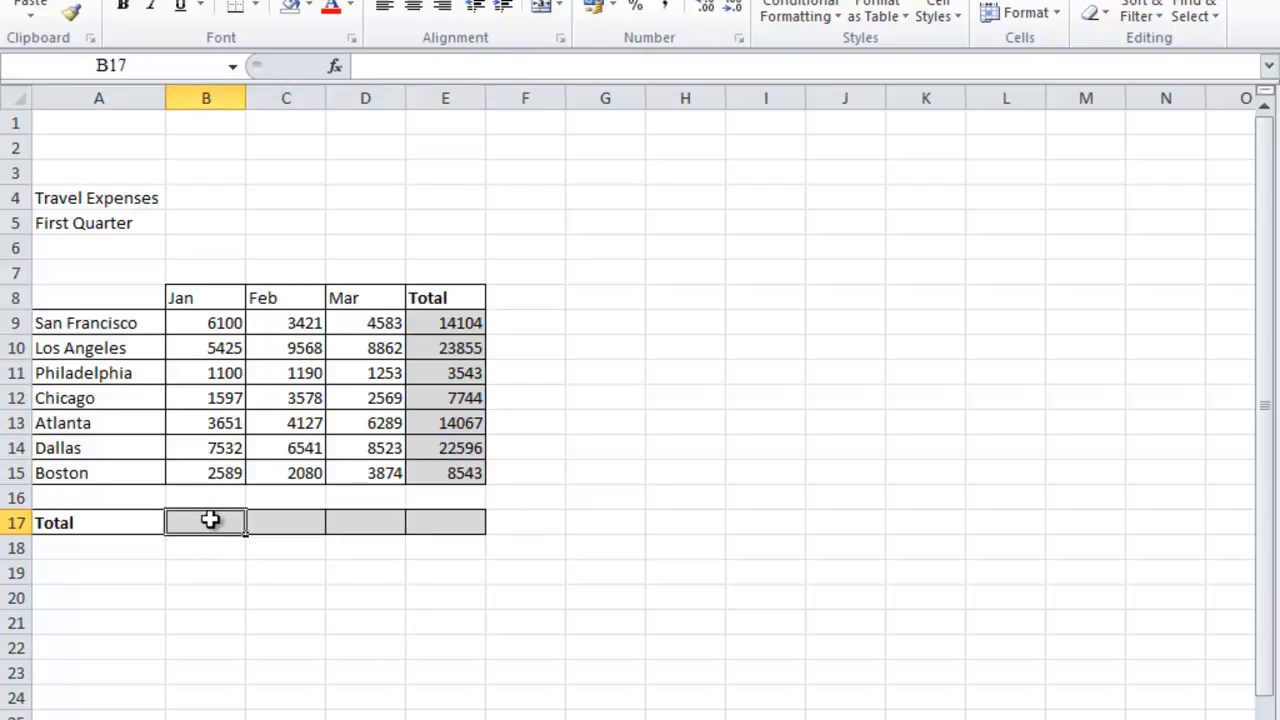
{"action": "key", "text": "alt+equal"}
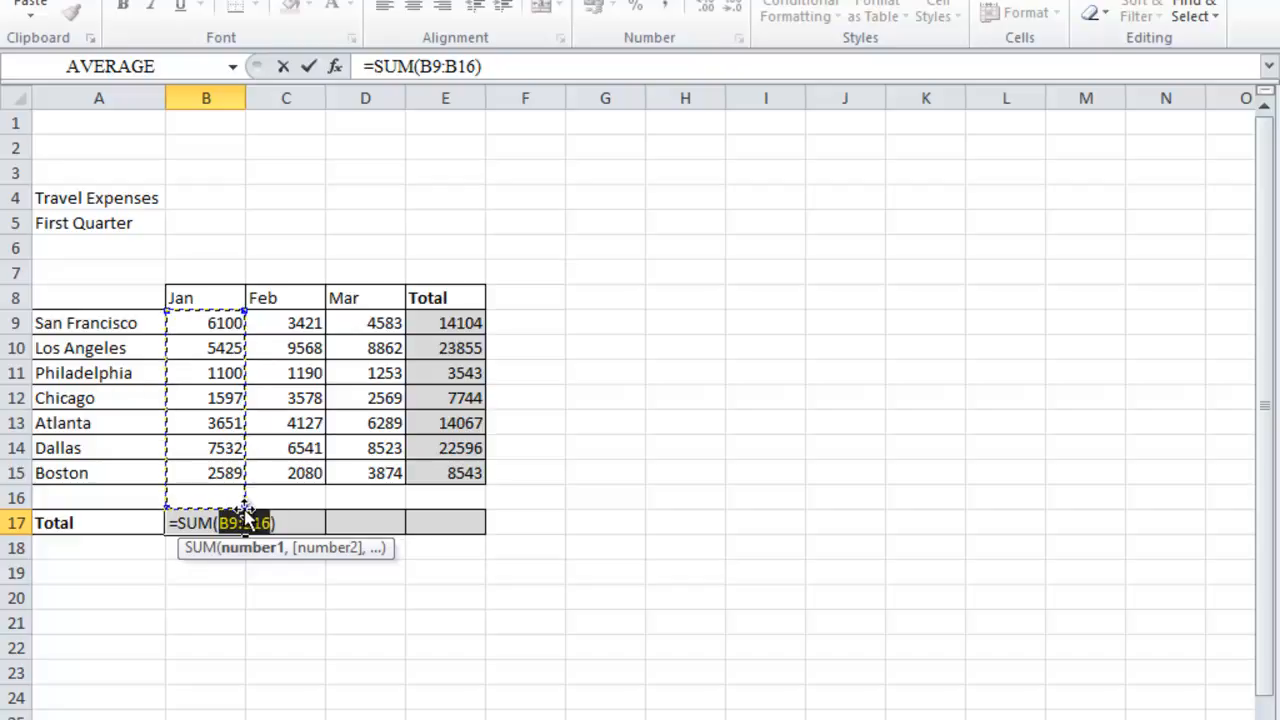
{"action": "left_click_drag", "start_coordinate": [241, 513], "coordinate": [240, 488]}
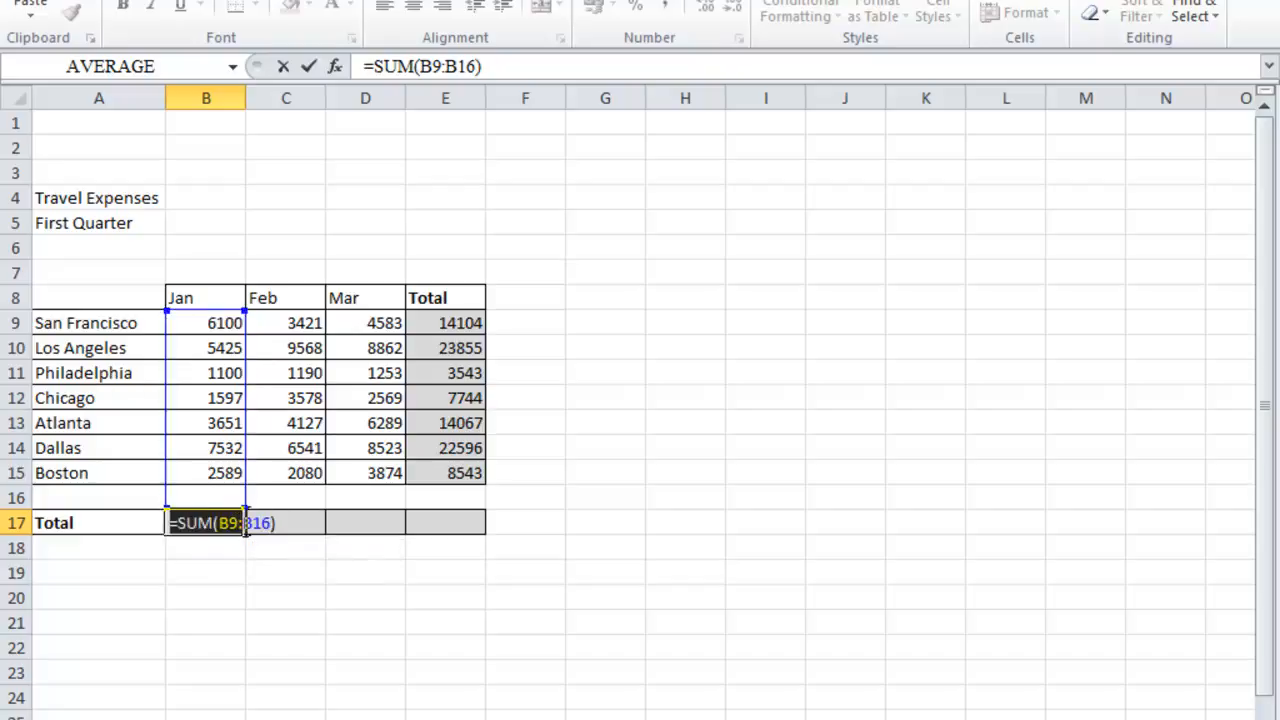
{"action": "left_click", "coordinate": [238, 493]}
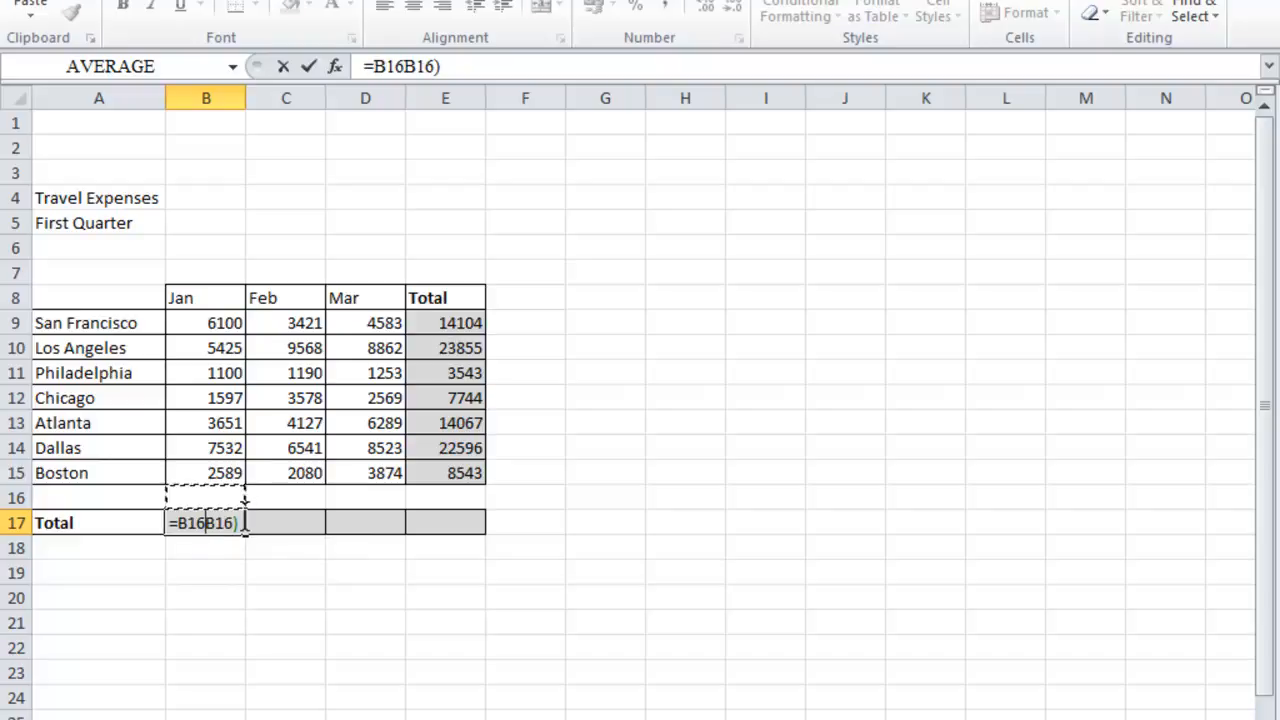
{"action": "key", "text": "Escape"}
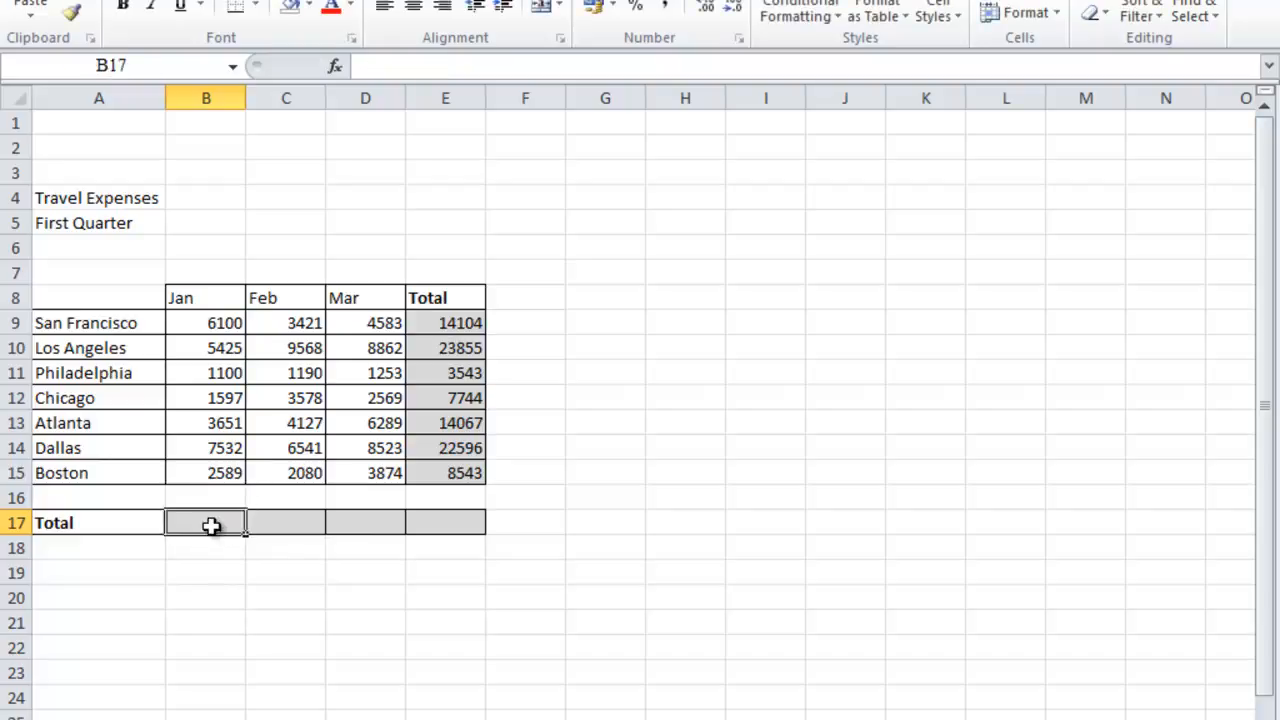
- Use AutoSum in B17 with the range adjusted to =SUM(B9:B15), and copy the formula across to D17
{"action": "key", "text": "alt+equal"}
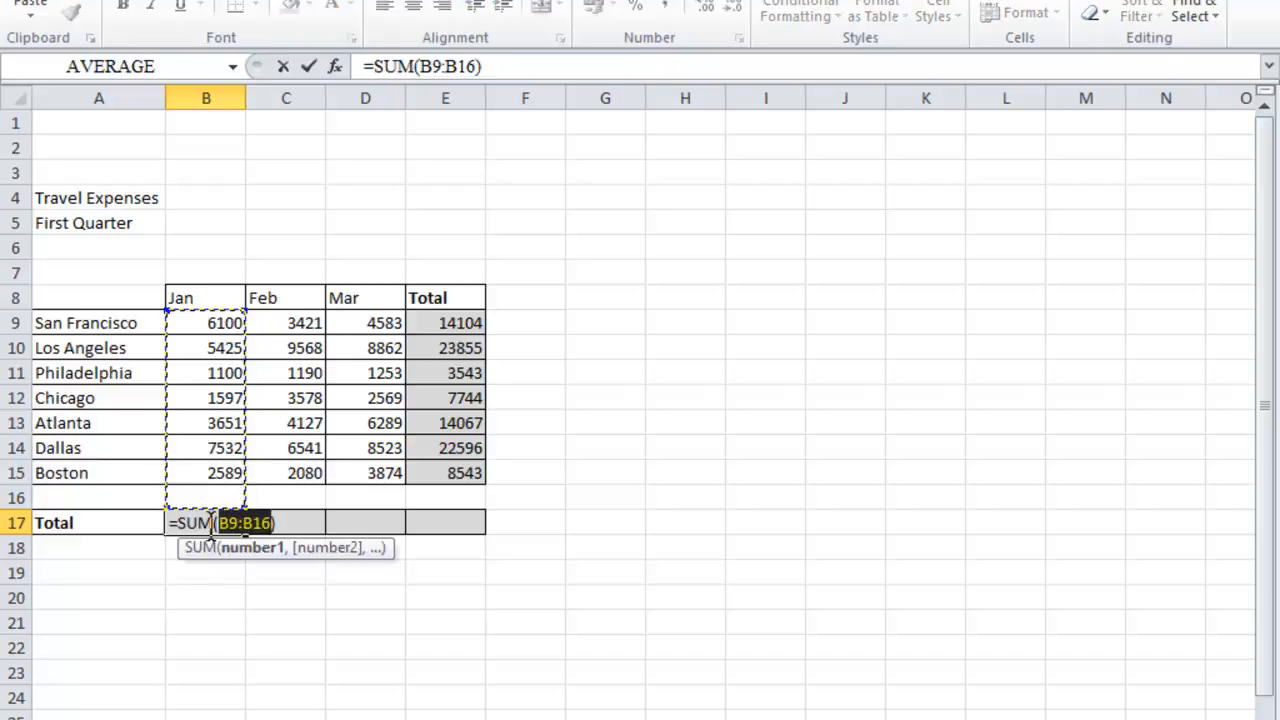
{"action": "left_click", "coordinate": [270, 515]}
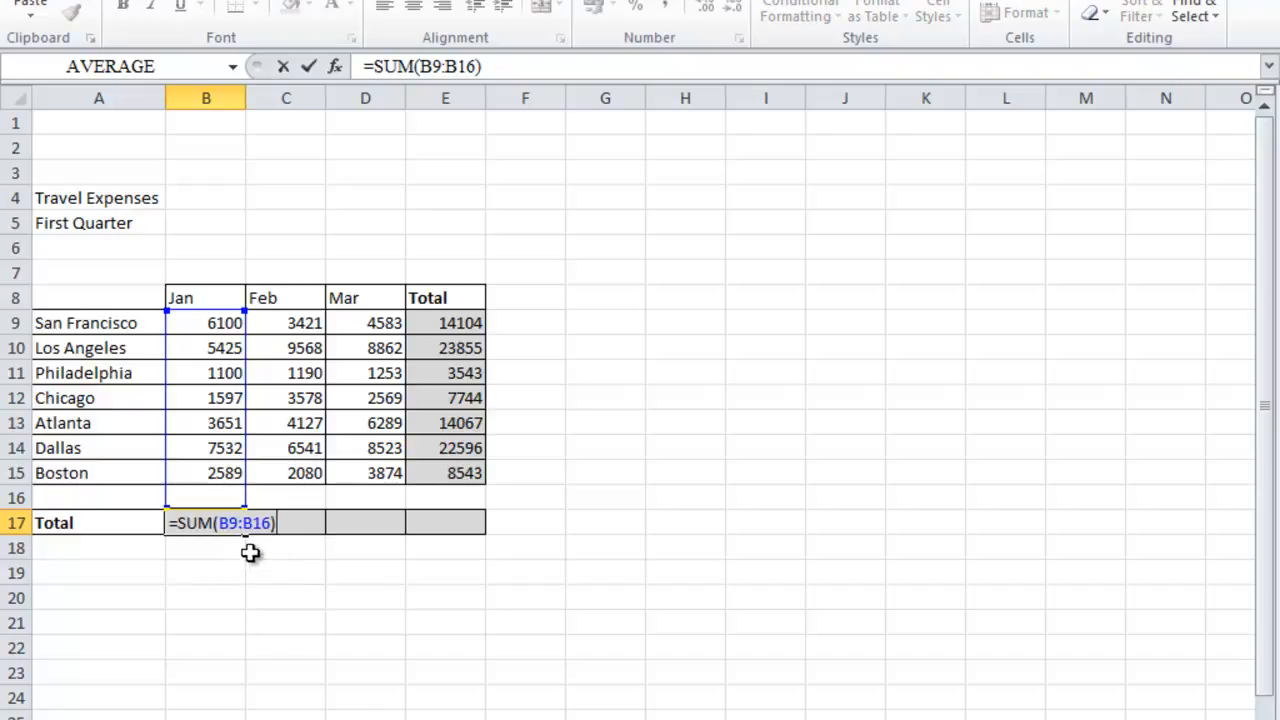
{"action": "left_click", "coordinate": [252, 520]}
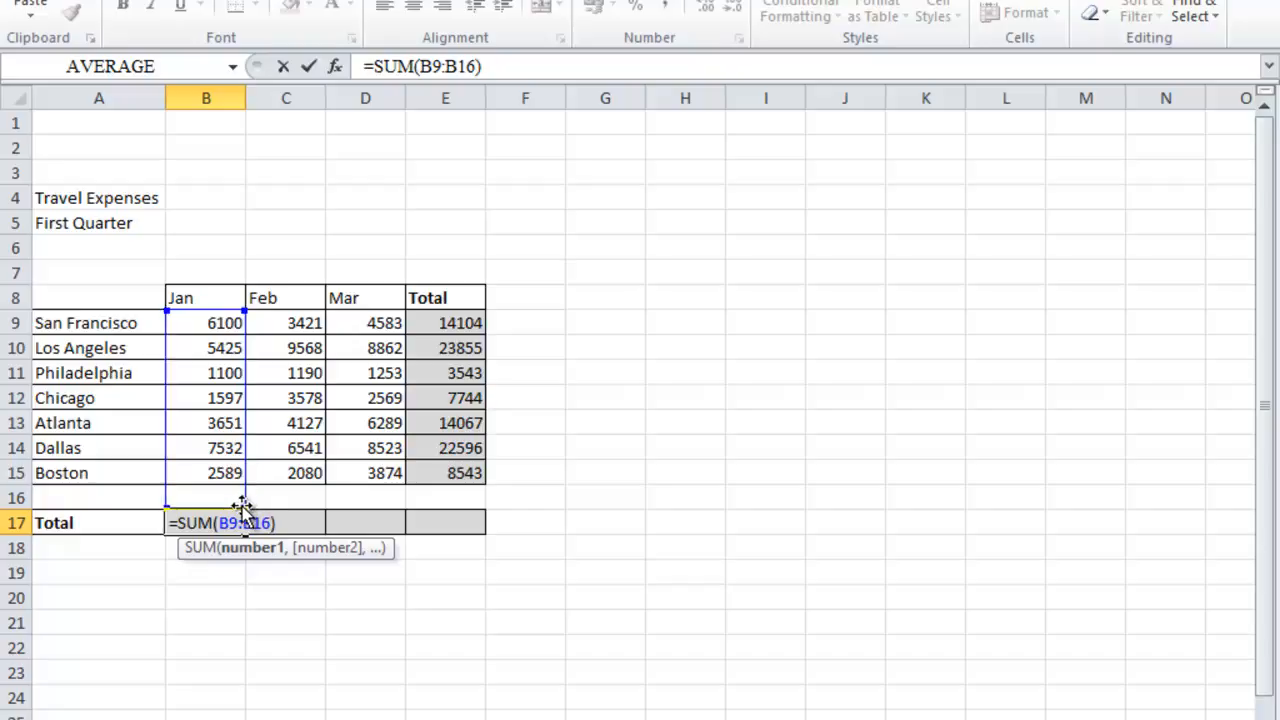
{"action": "left_click_drag", "start_coordinate": [243, 503], "coordinate": [245, 490]}
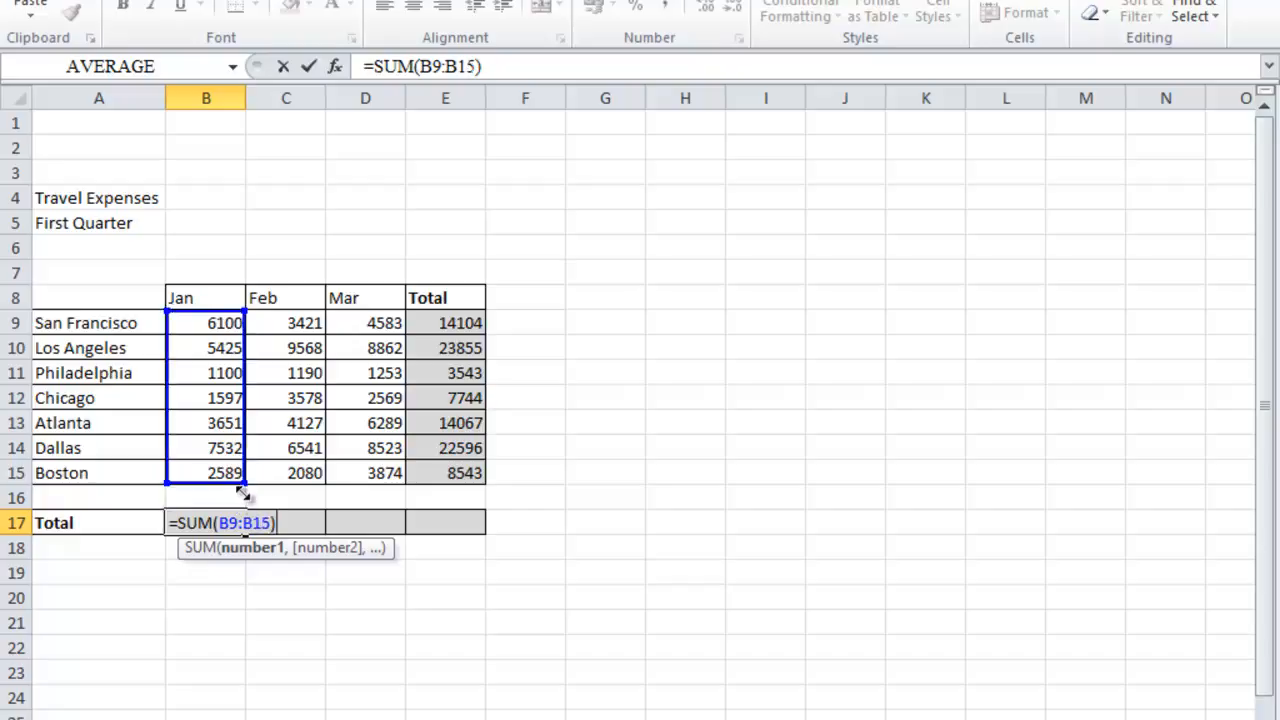
{"action": "key", "text": "Return"}
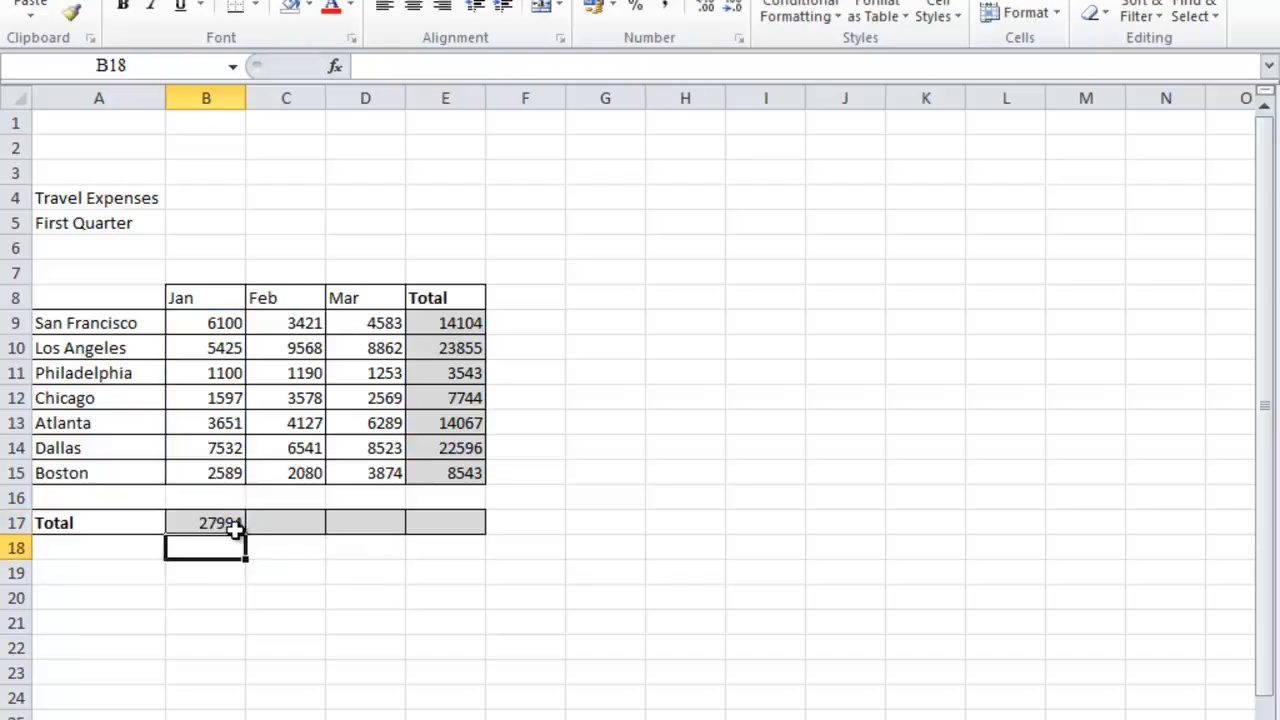
{"action": "left_click", "coordinate": [240, 524]}
{"action": "left_click_drag", "start_coordinate": [248, 533], "coordinate": [388, 540]}
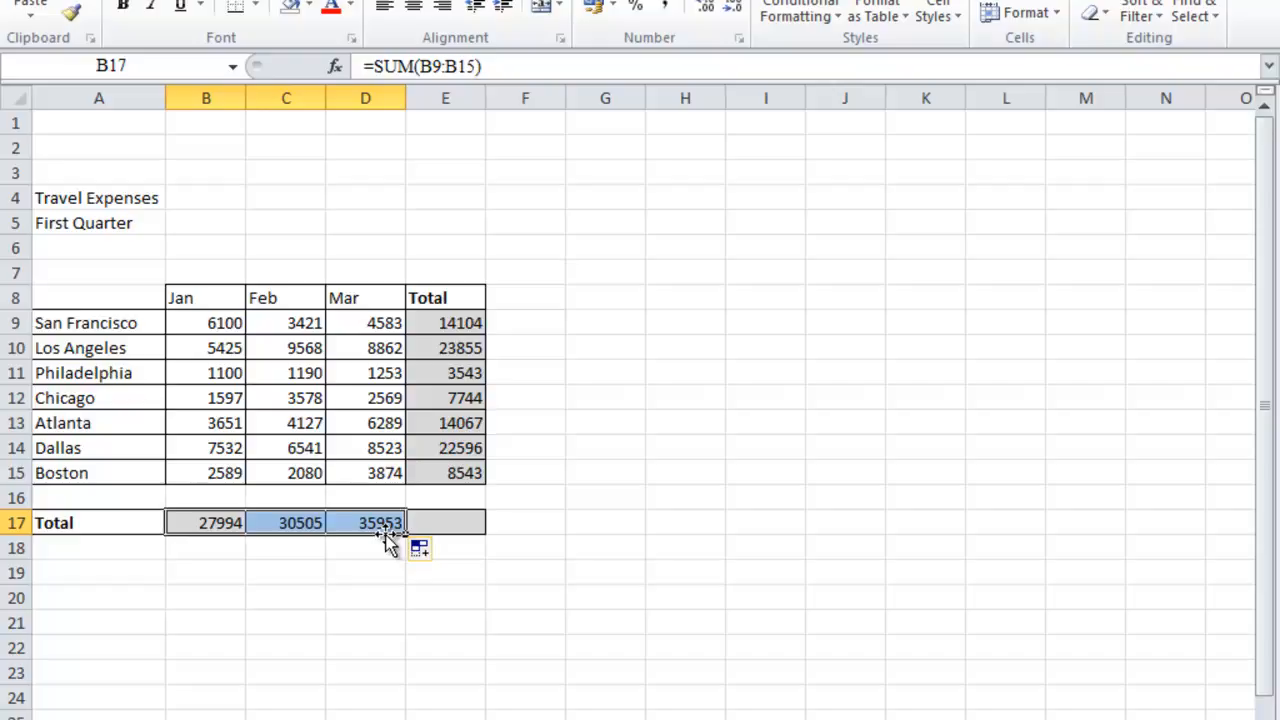
- Use AutoSum in E17 to calculate the grand total with =SUM(B17:D17)
{"action": "left_click", "coordinate": [471, 528]}
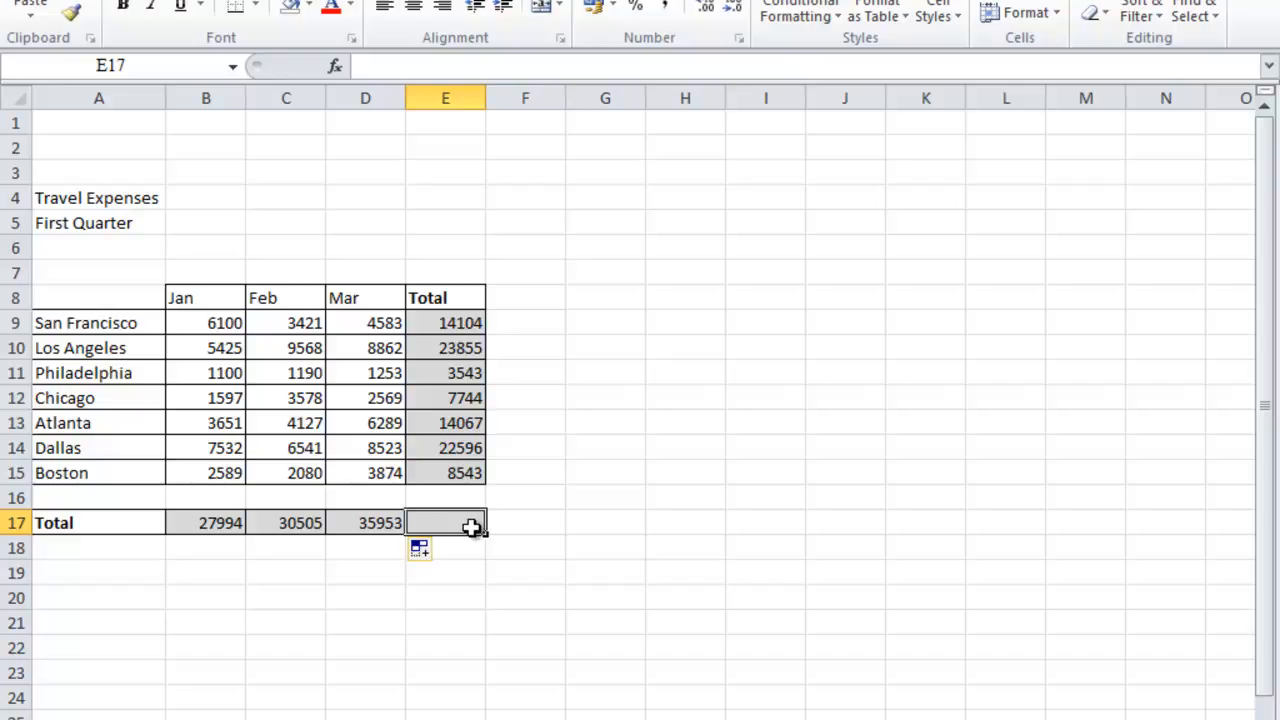
{"action": "key", "text": "alt+equal"}
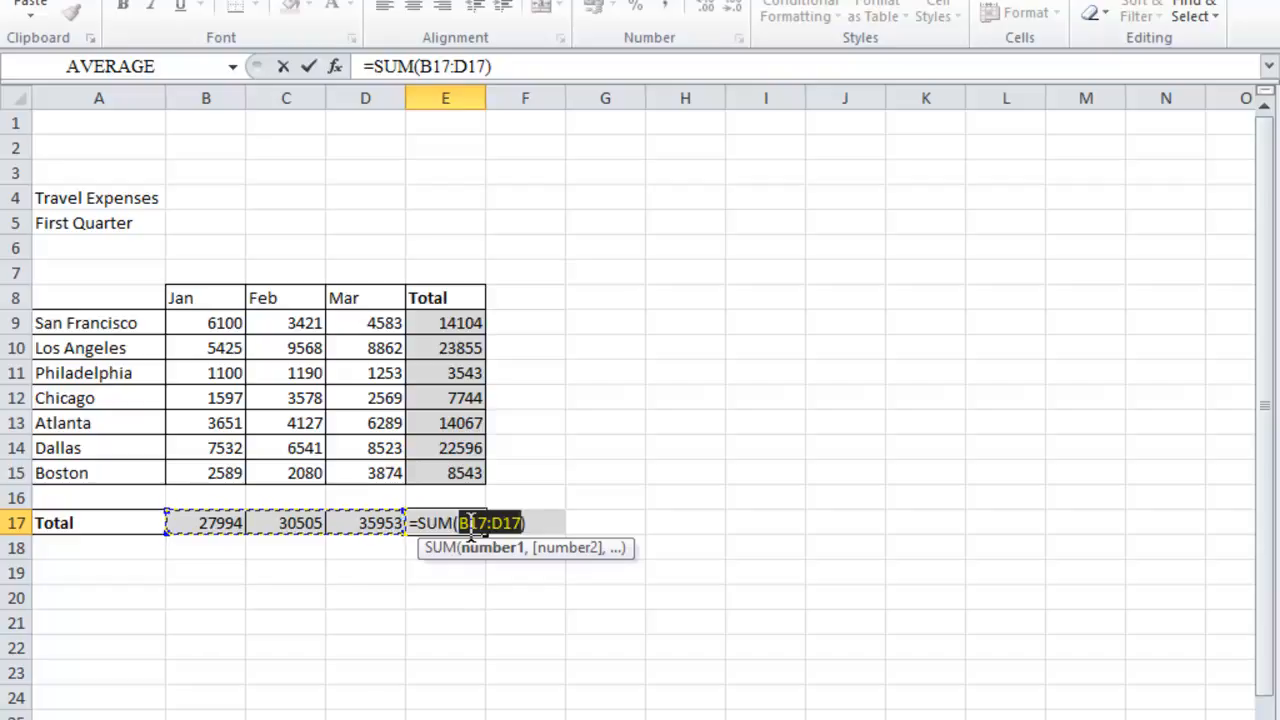
{"action": "key", "text": "Return"}
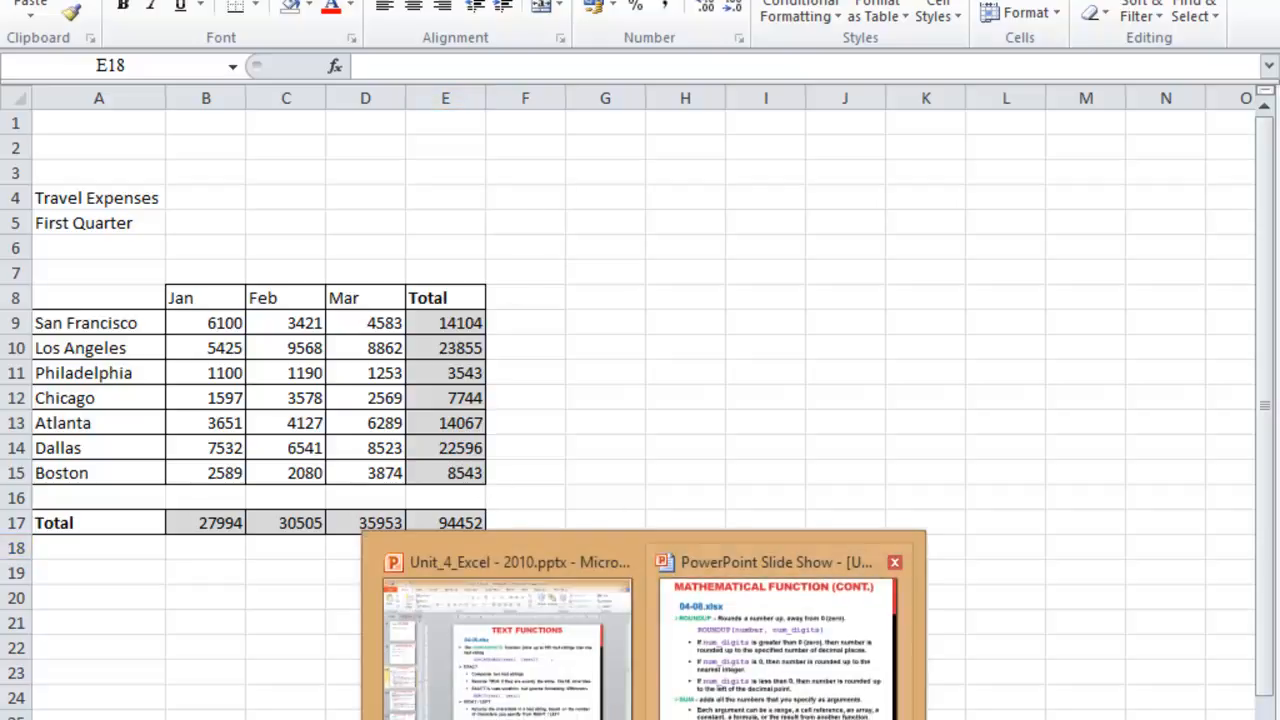
- Switch to the PowerPoint slide show and advance to the slide explaining SUMIF and SUMIFS
{"action": "left_click", "coordinate": [757, 703]}
{"action": "left_click", "coordinate": [757, 703]}
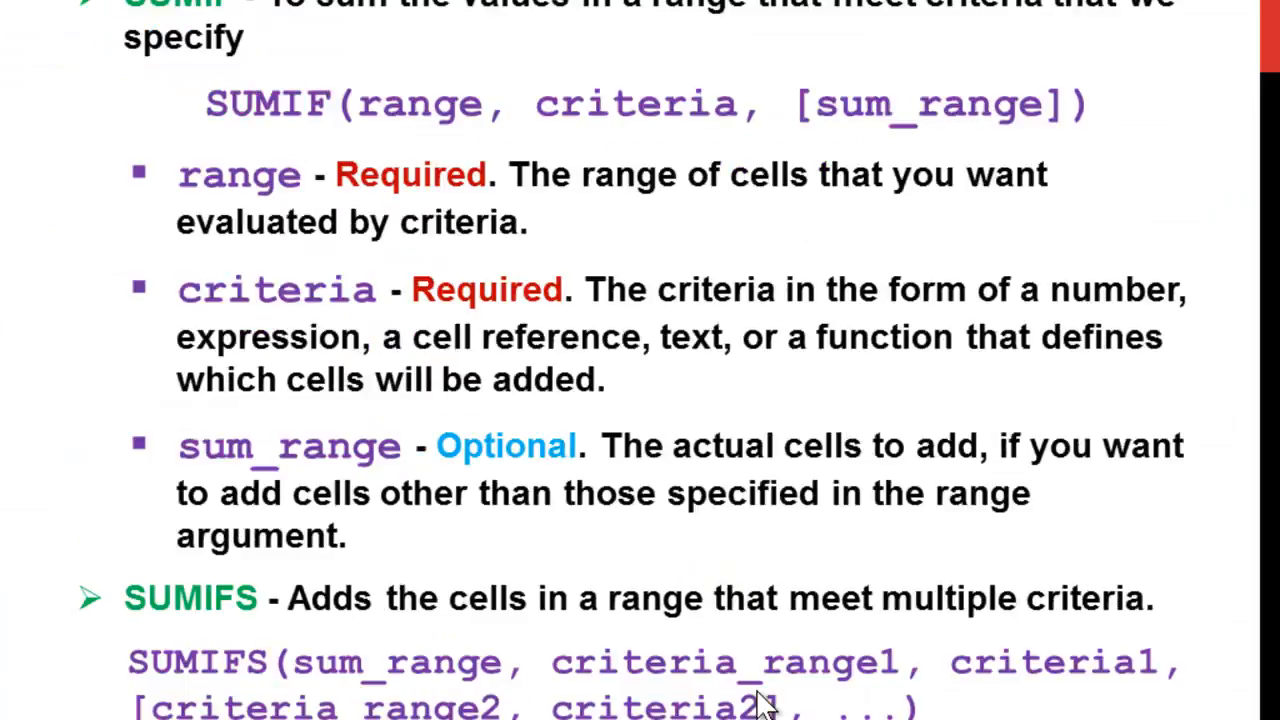